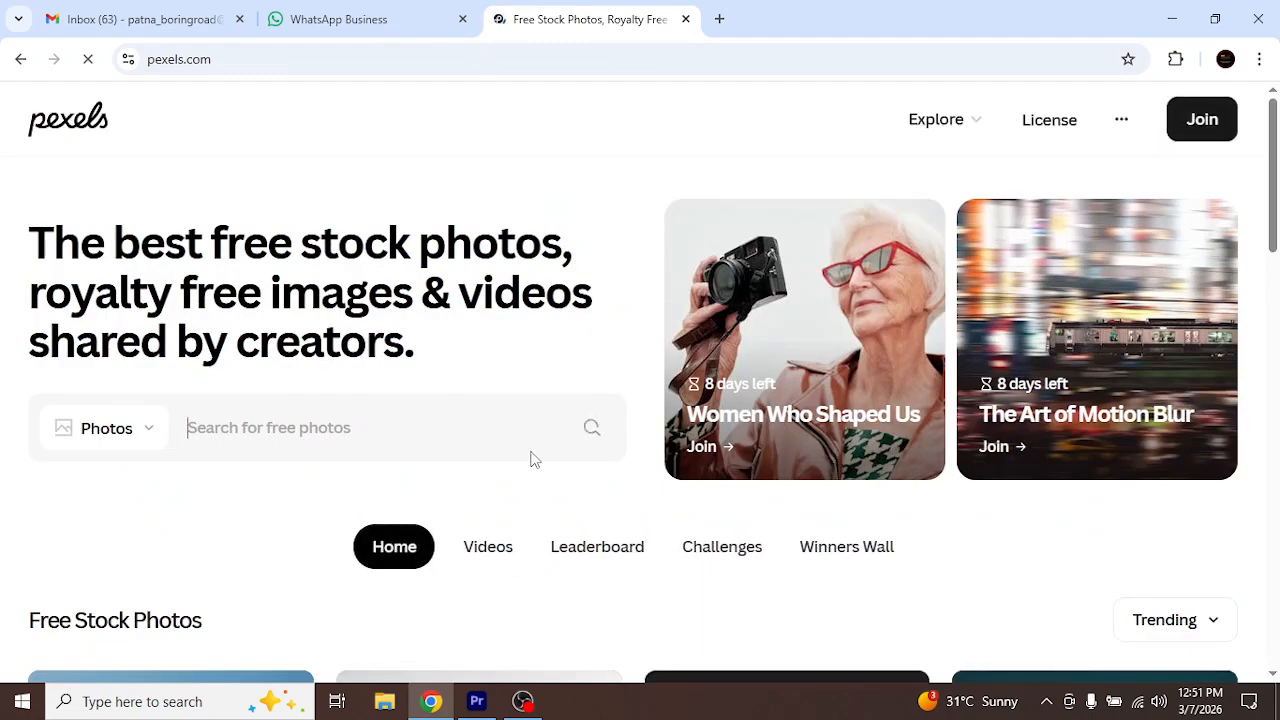
Search the Pexels free stock videos for "Fish"
left_click(492, 556)
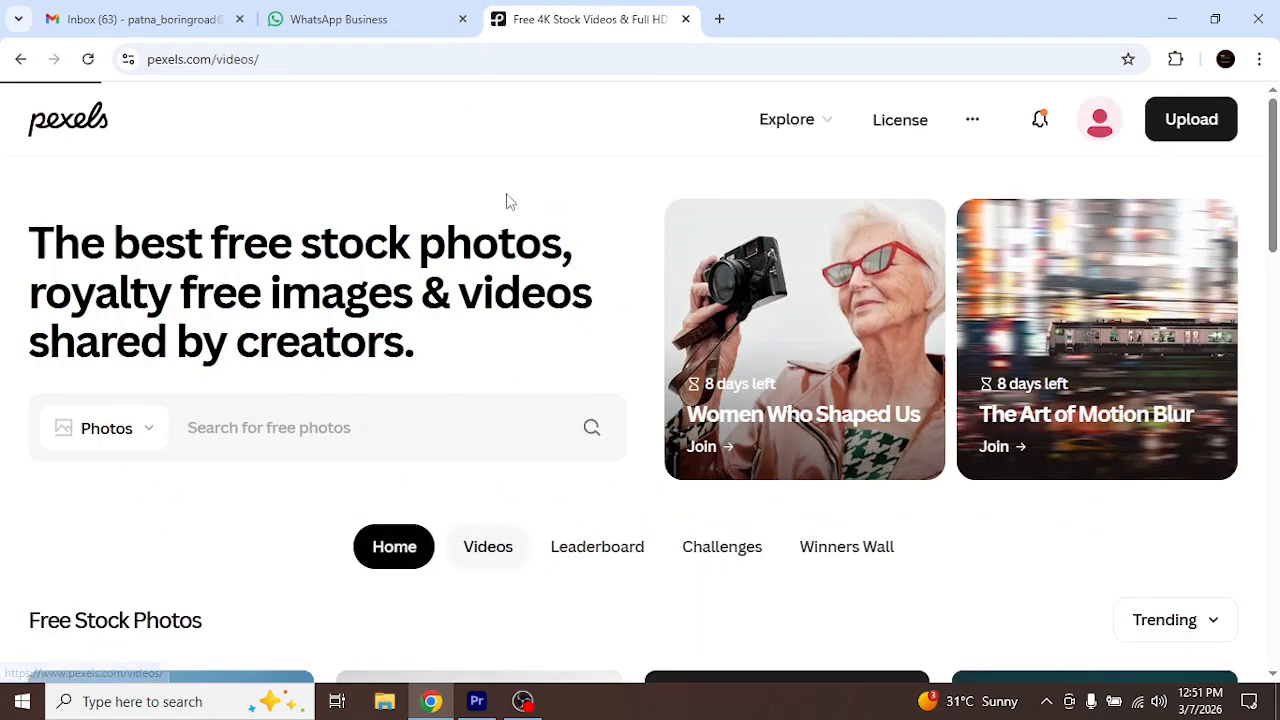
left_click(356, 427)
type("F")
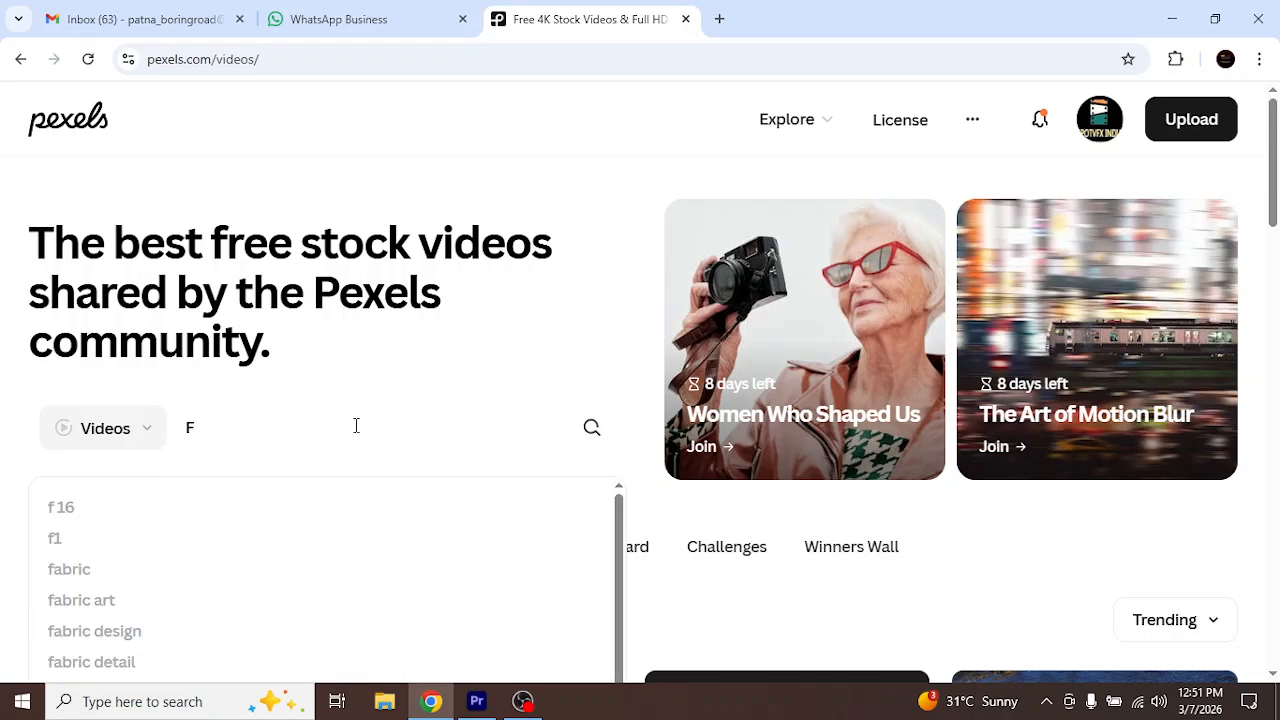
type("is")
key("Return")
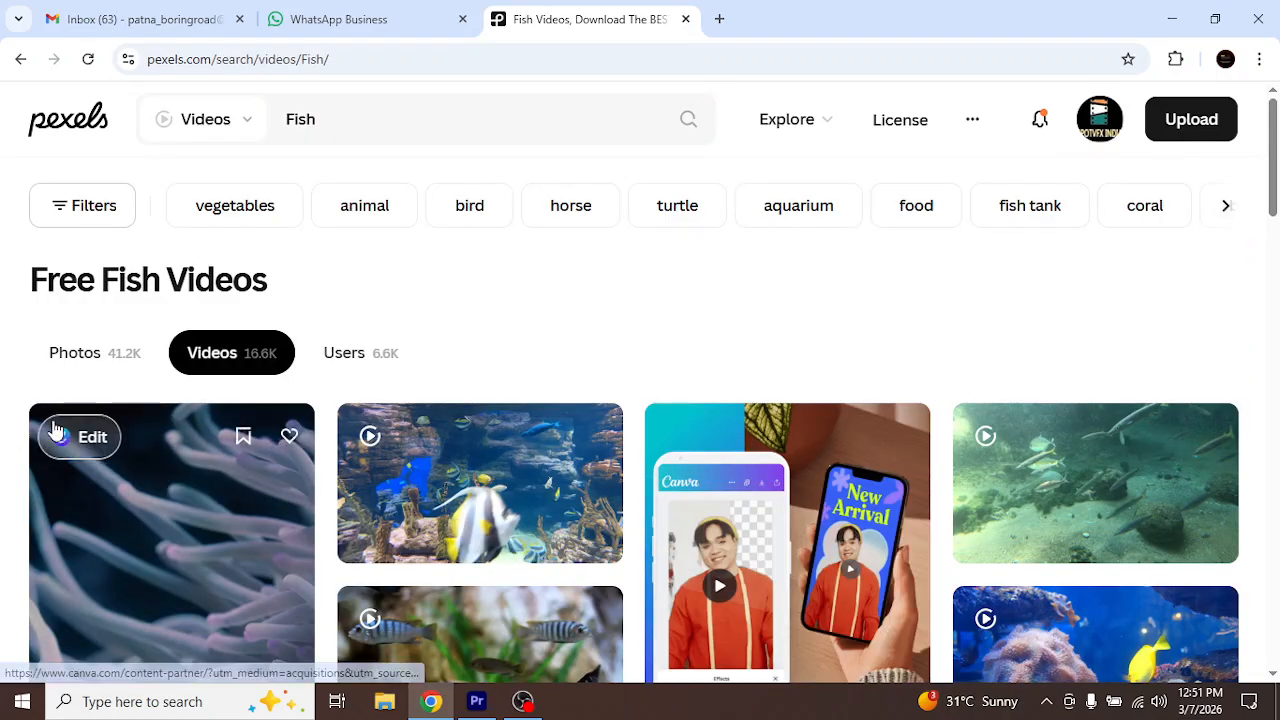
Download the close-up clownfish video from the search results and dismiss the thank-you dialog
scroll(51, 429, "down", 5)
scroll(55, 428, "down", 10)
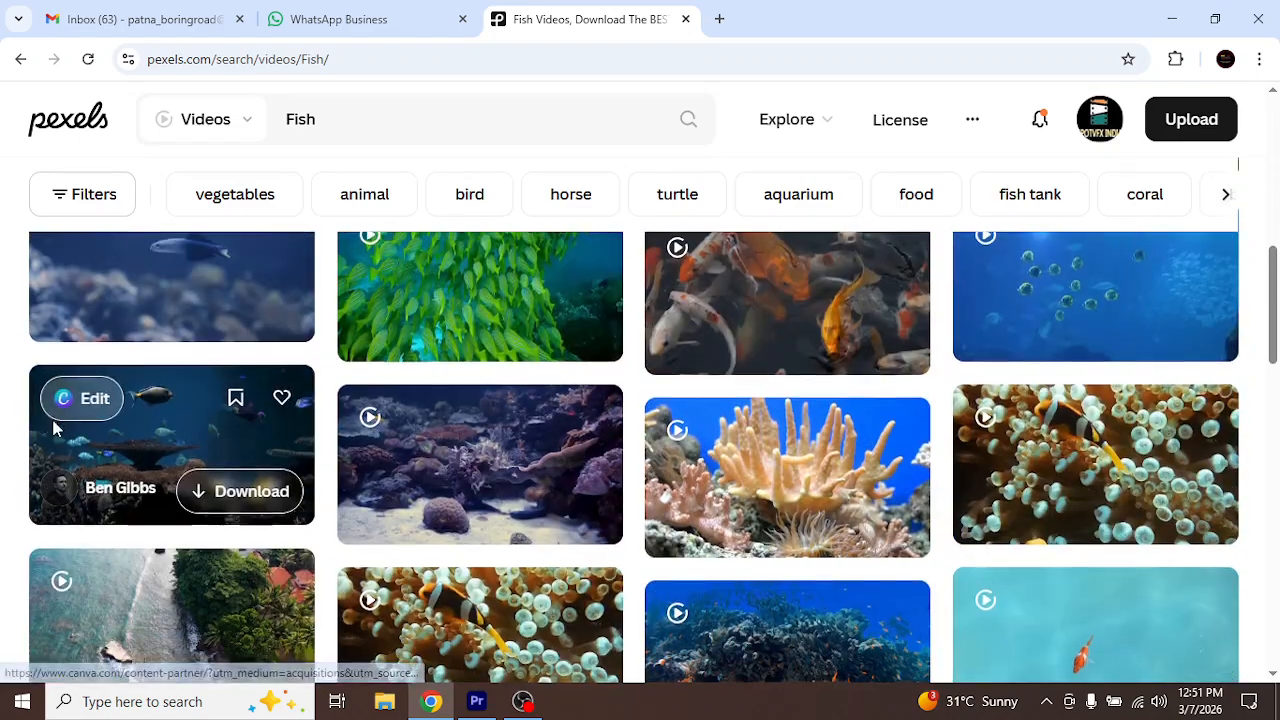
scroll(53, 431, "up", 1)
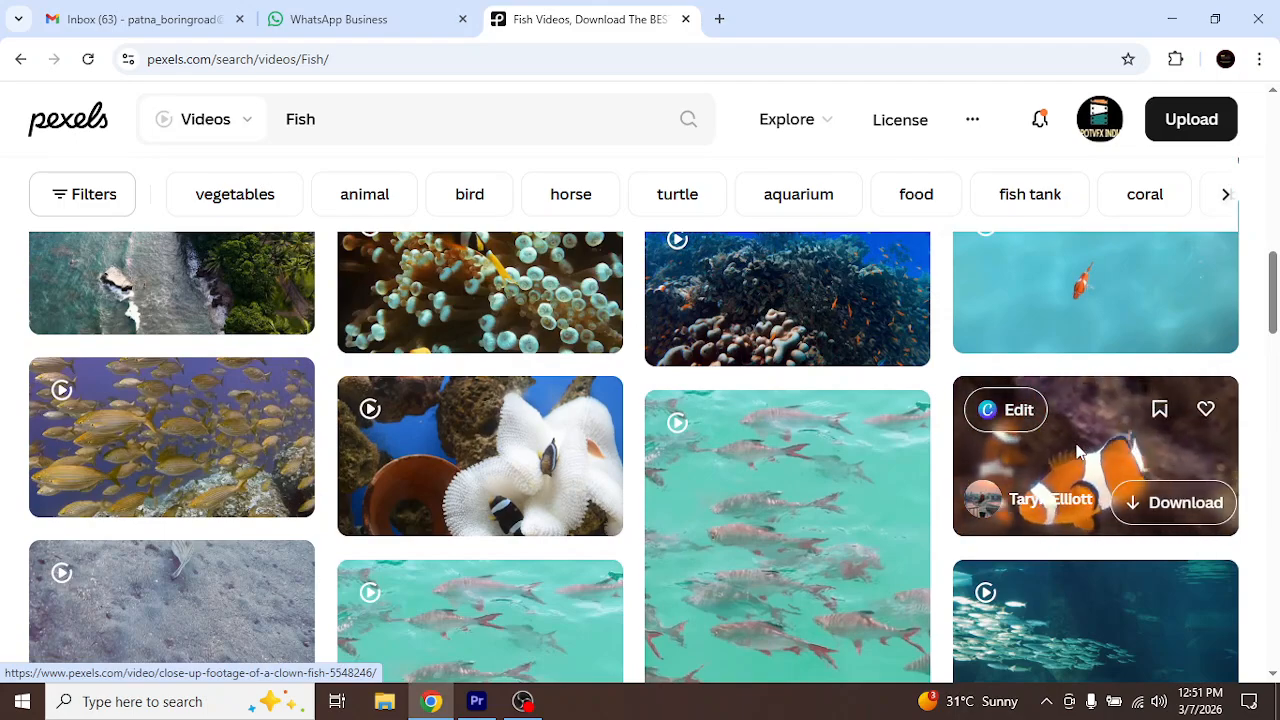
left_click(1140, 502)
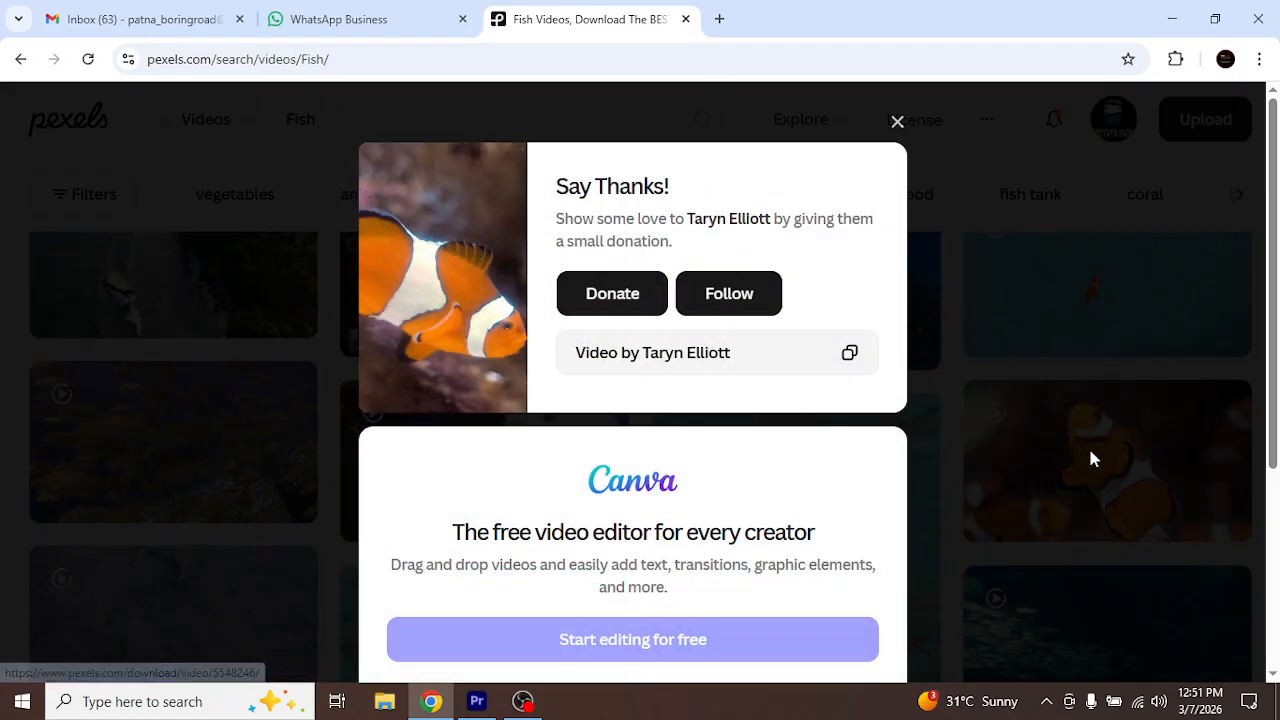
left_click(897, 124)
Download the vertical video of sharks in a blue saltwater aquarium from further down the results and dismiss the thank-you dialog
scroll(806, 353, "down", 3)
scroll(806, 353, "down", 10)
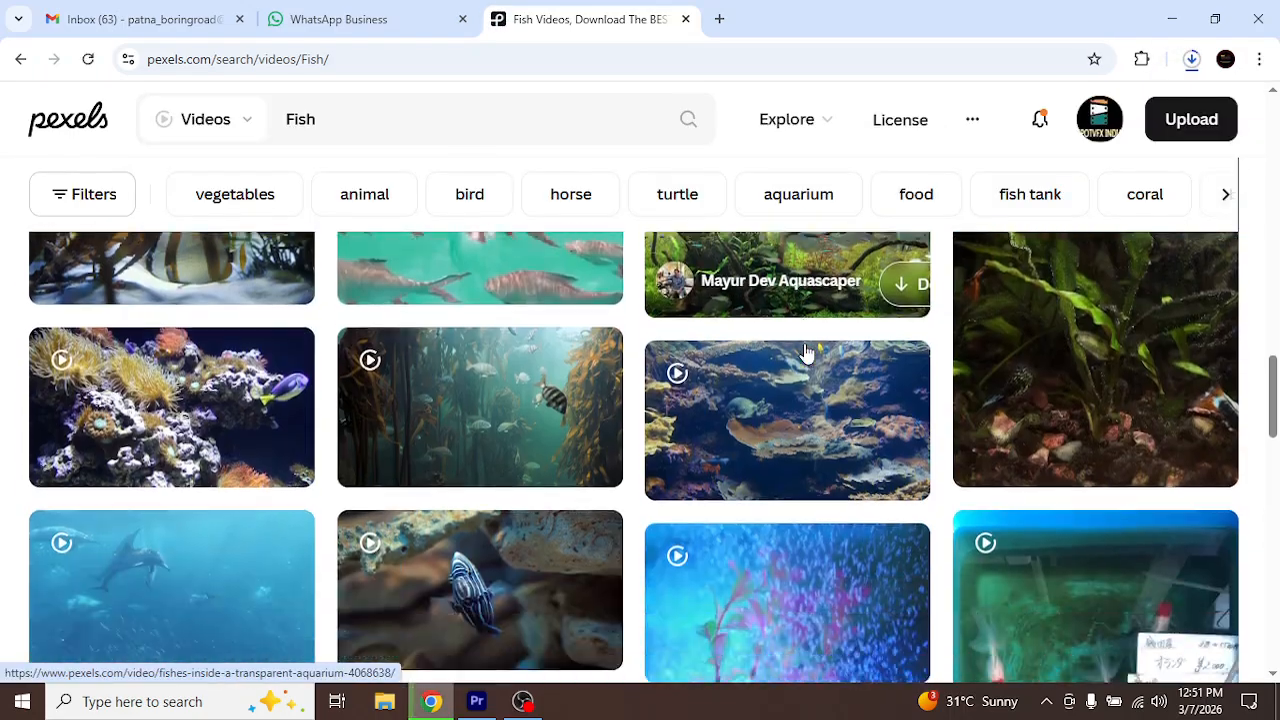
scroll(806, 353, "down", 4)
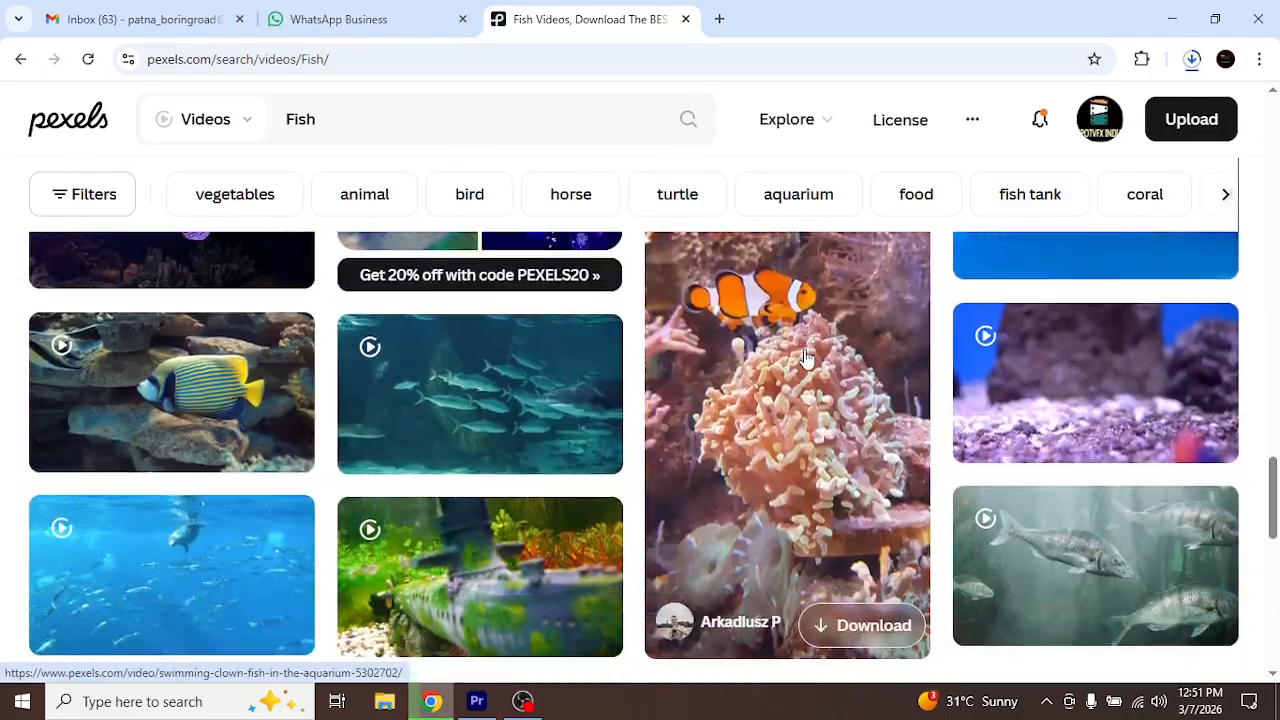
scroll(815, 368, "down", 6)
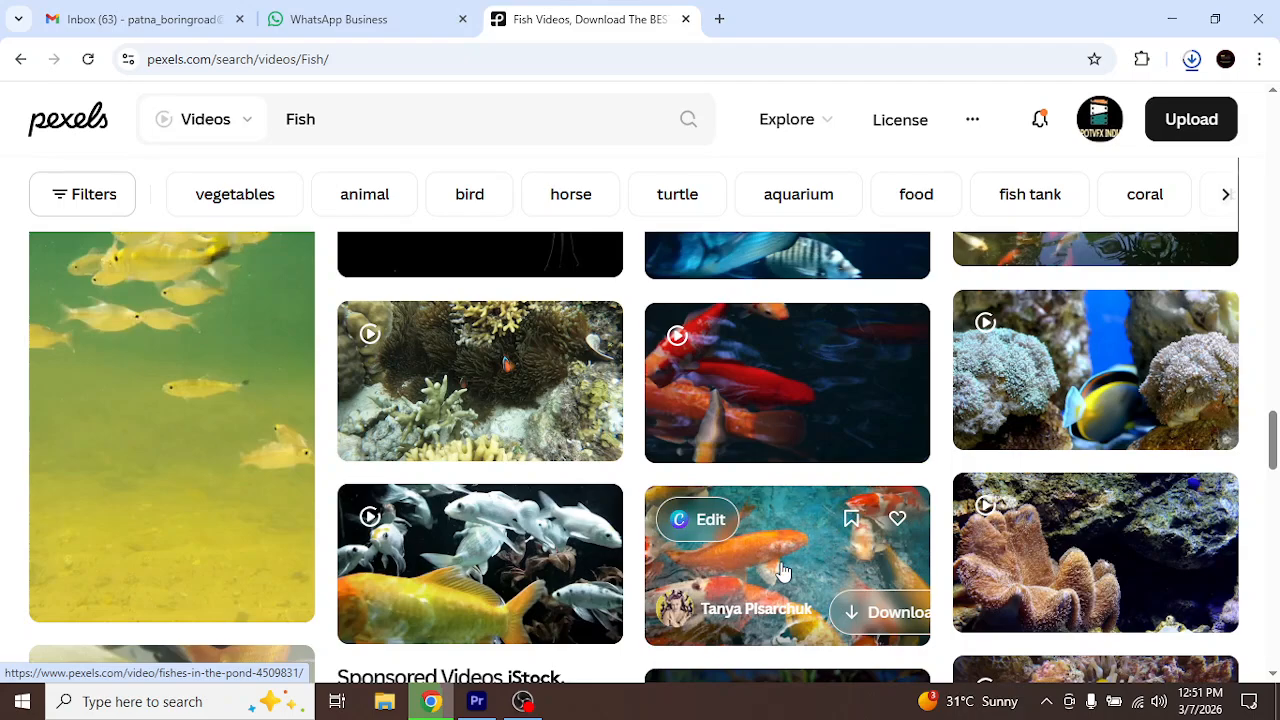
scroll(783, 571, "down", 2)
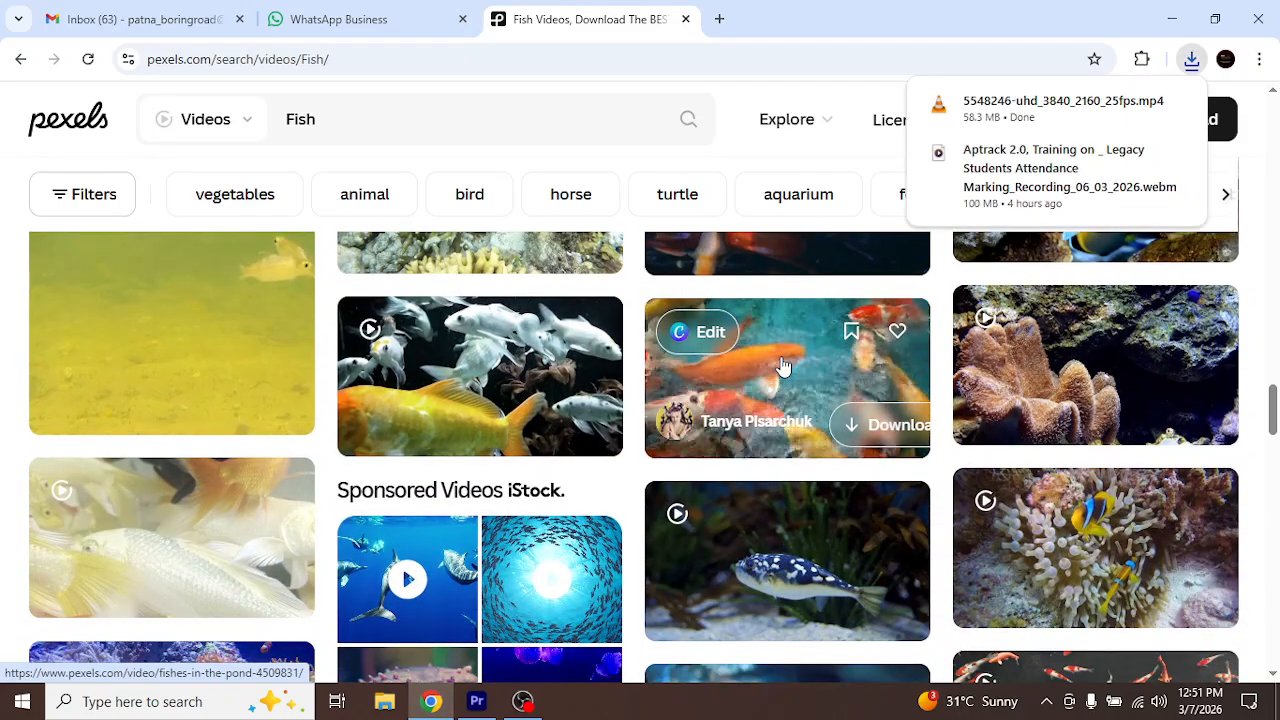
scroll(783, 366, "down", 5)
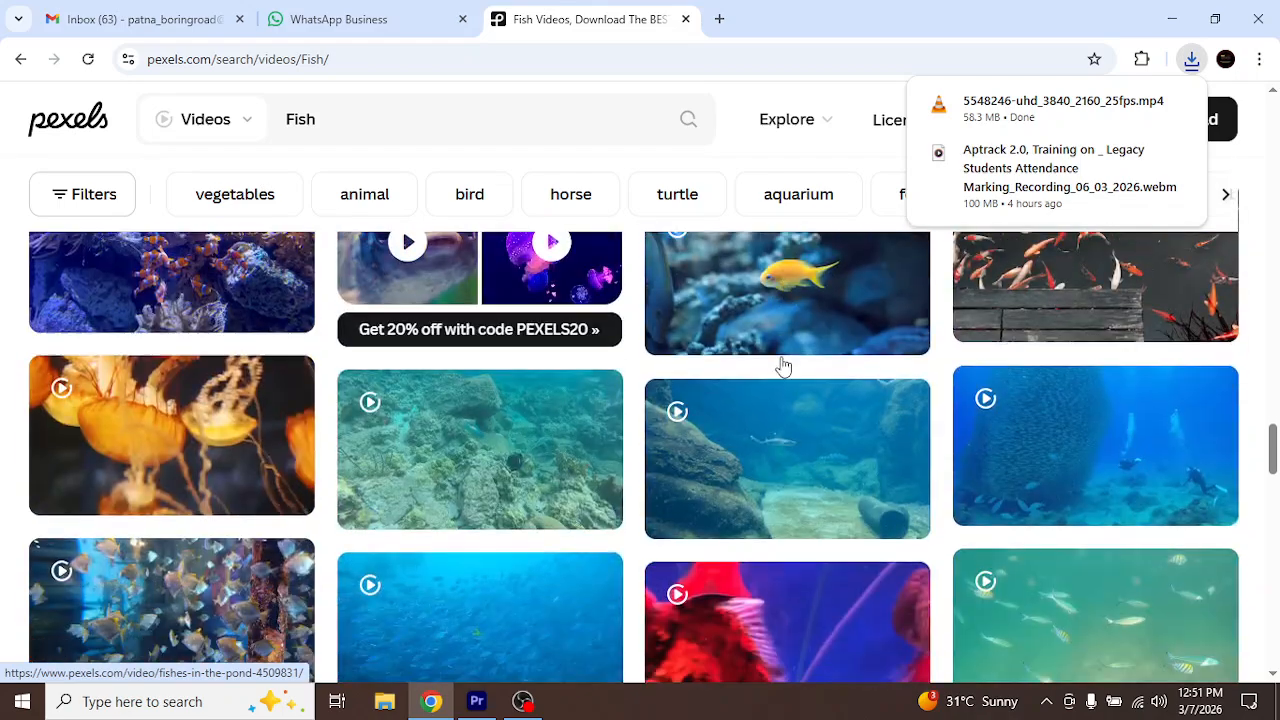
scroll(783, 366, "down", 6)
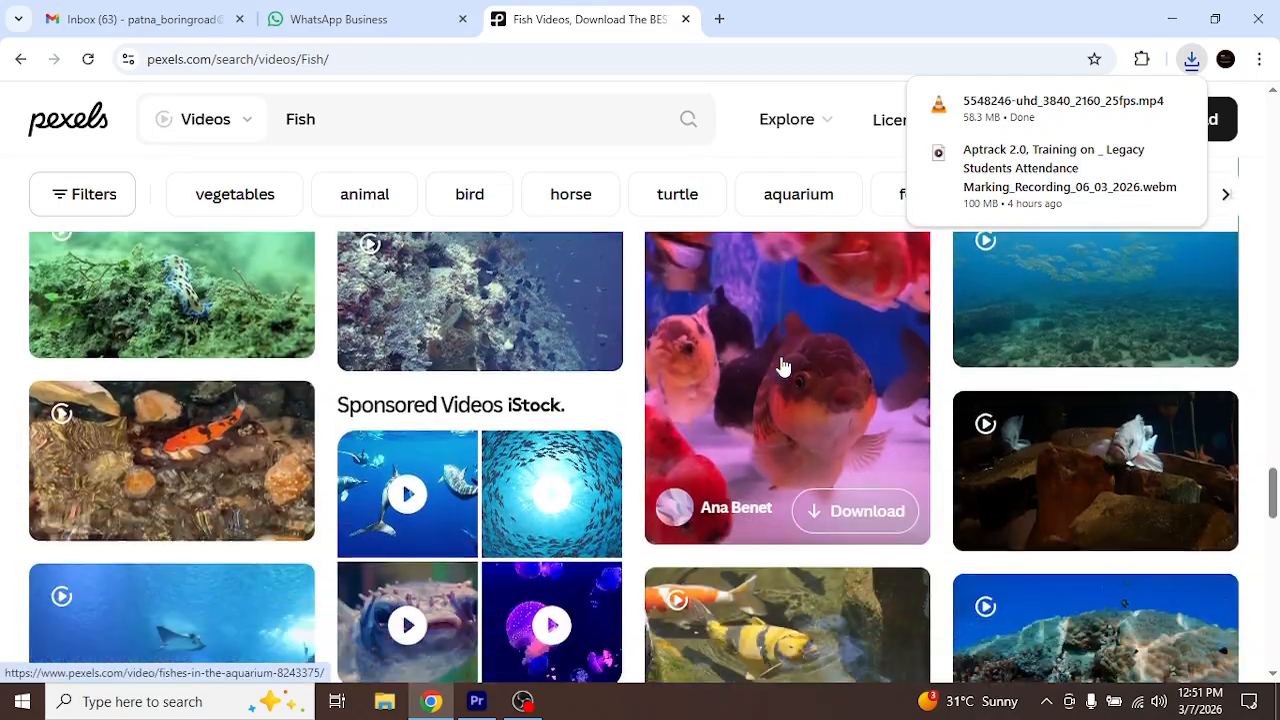
scroll(783, 366, "down", 8)
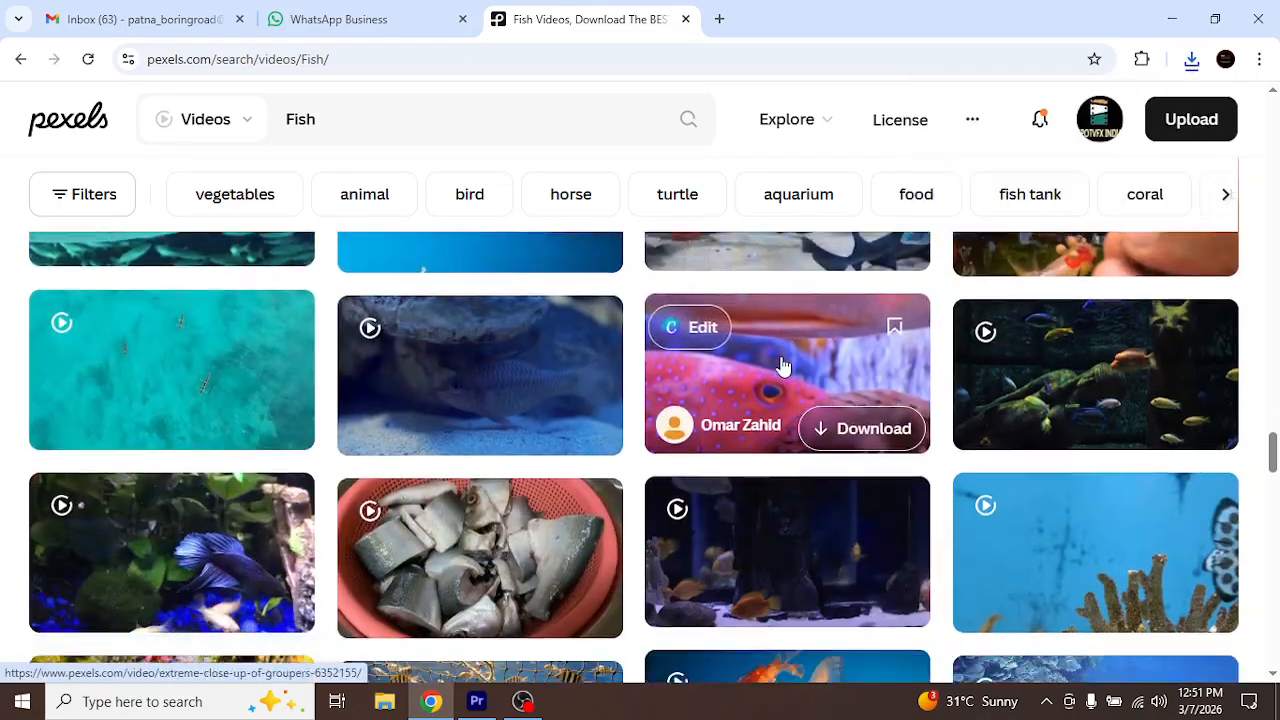
scroll(783, 366, "down", 4)
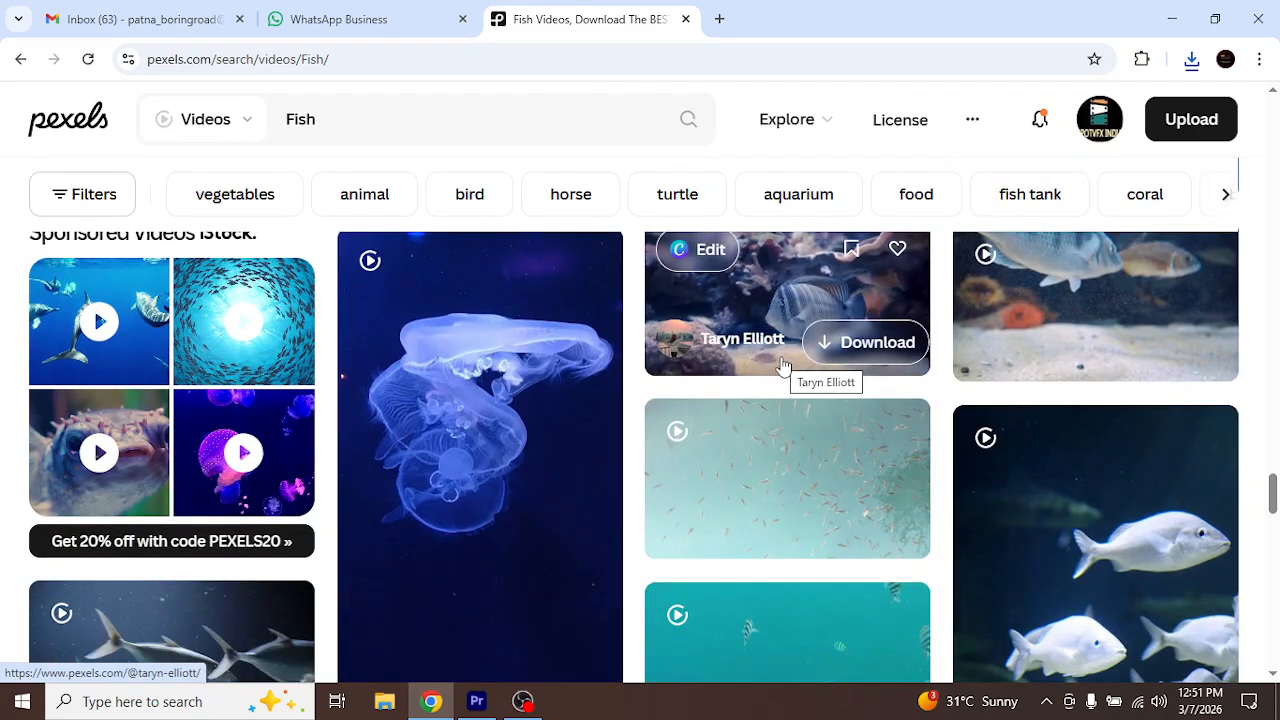
scroll(783, 366, "down", 6)
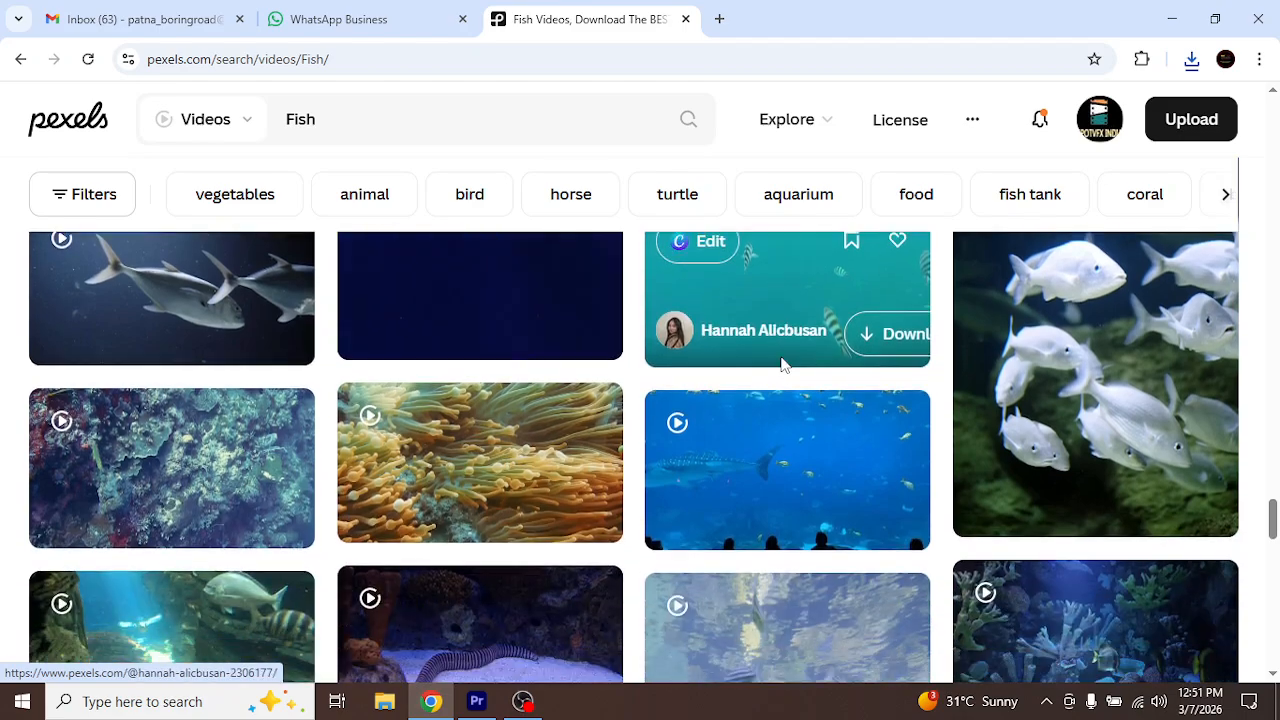
scroll(783, 366, "down", 8)
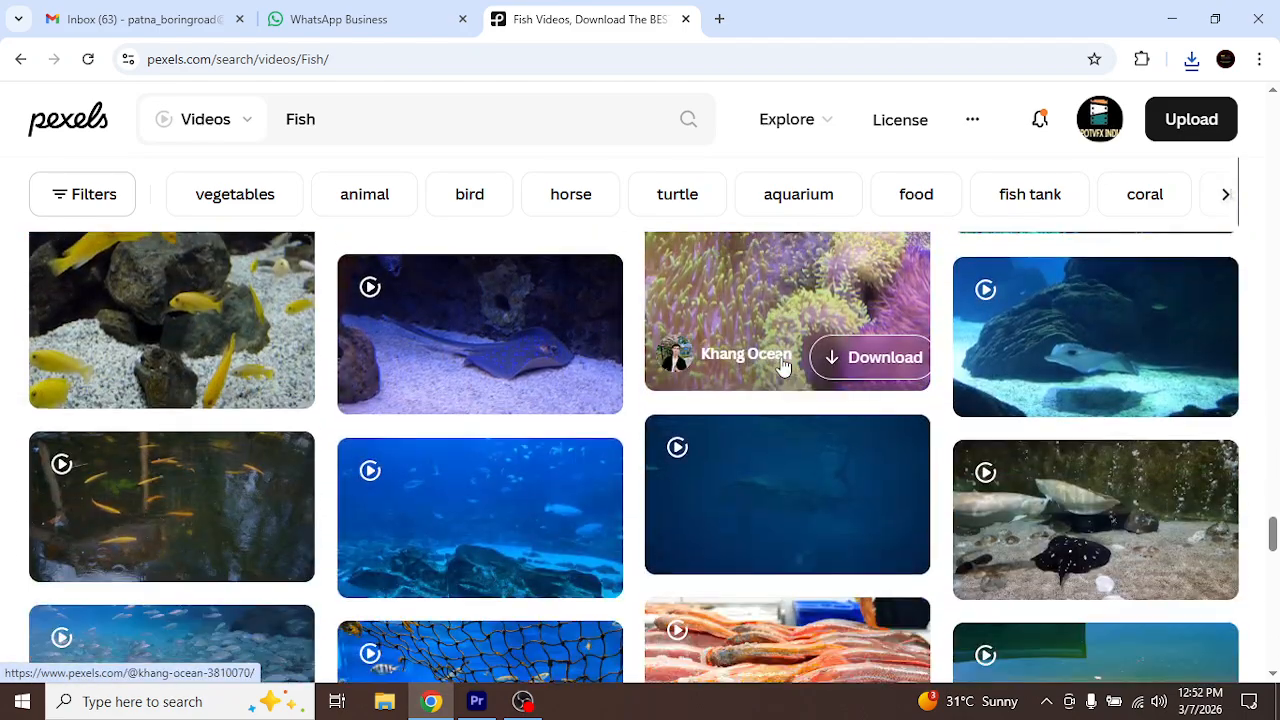
scroll(783, 366, "down", 10)
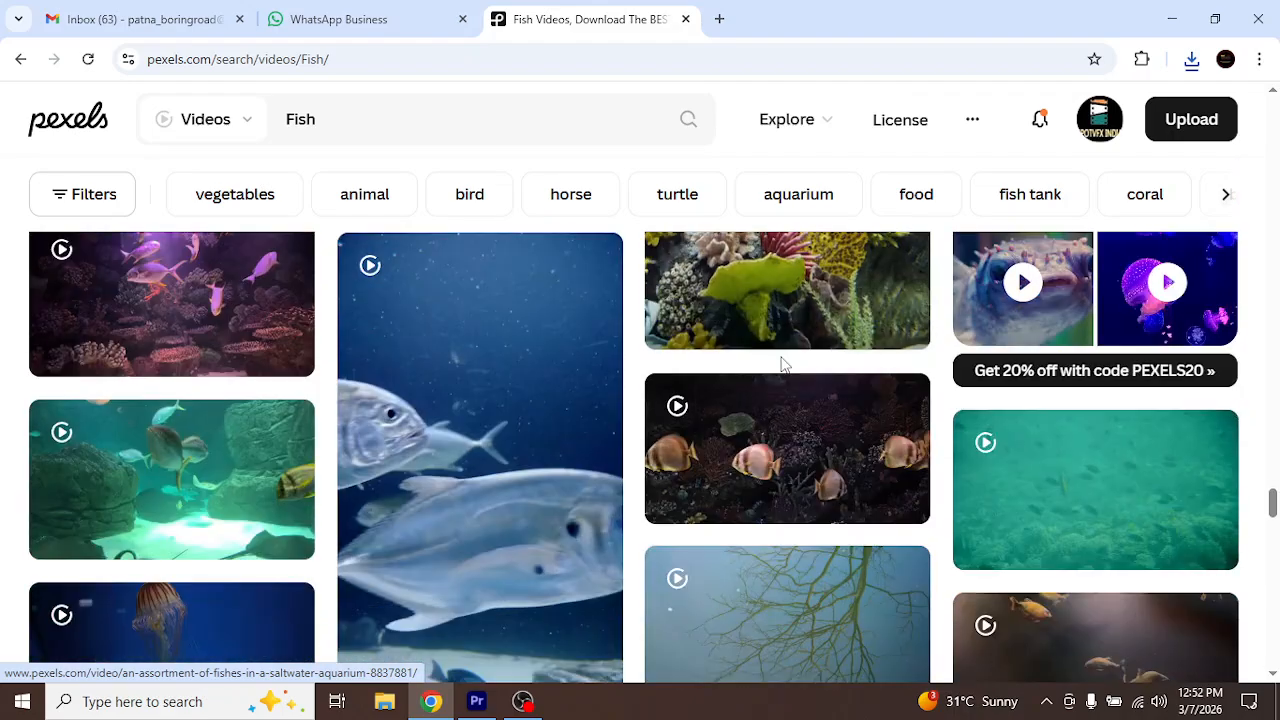
scroll(783, 366, "down", 8)
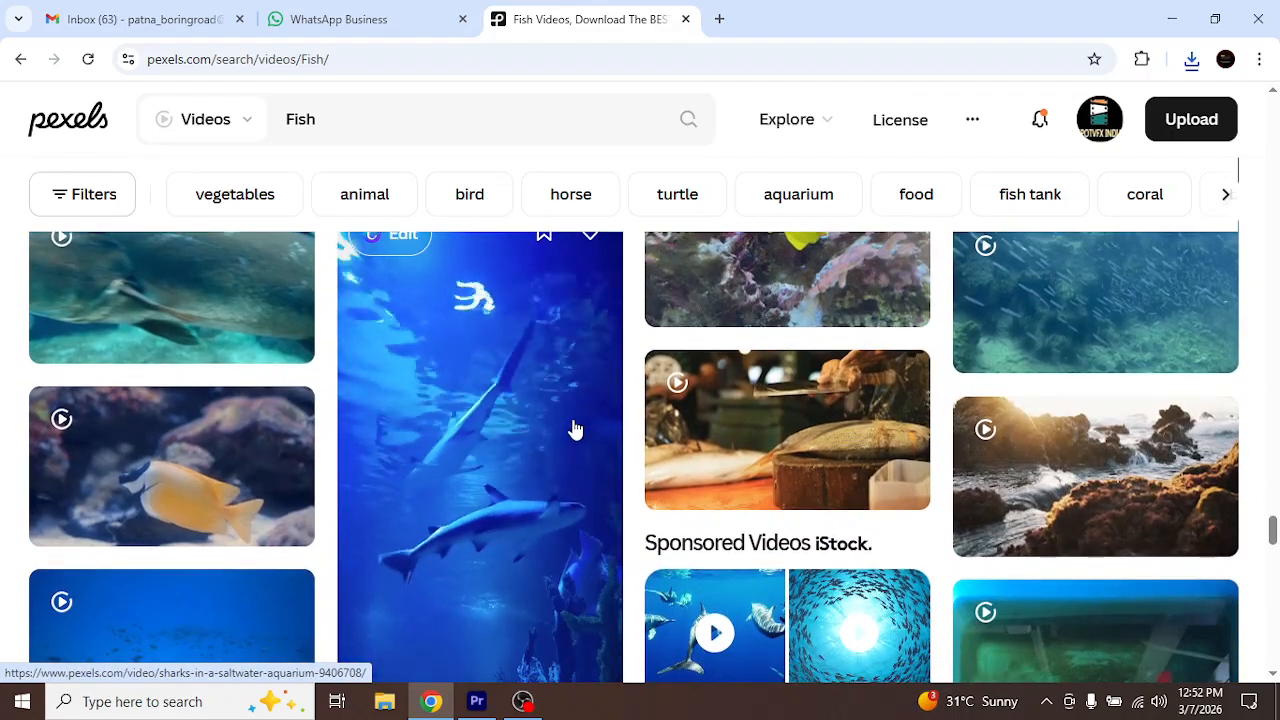
scroll(550, 385, "down", 2)
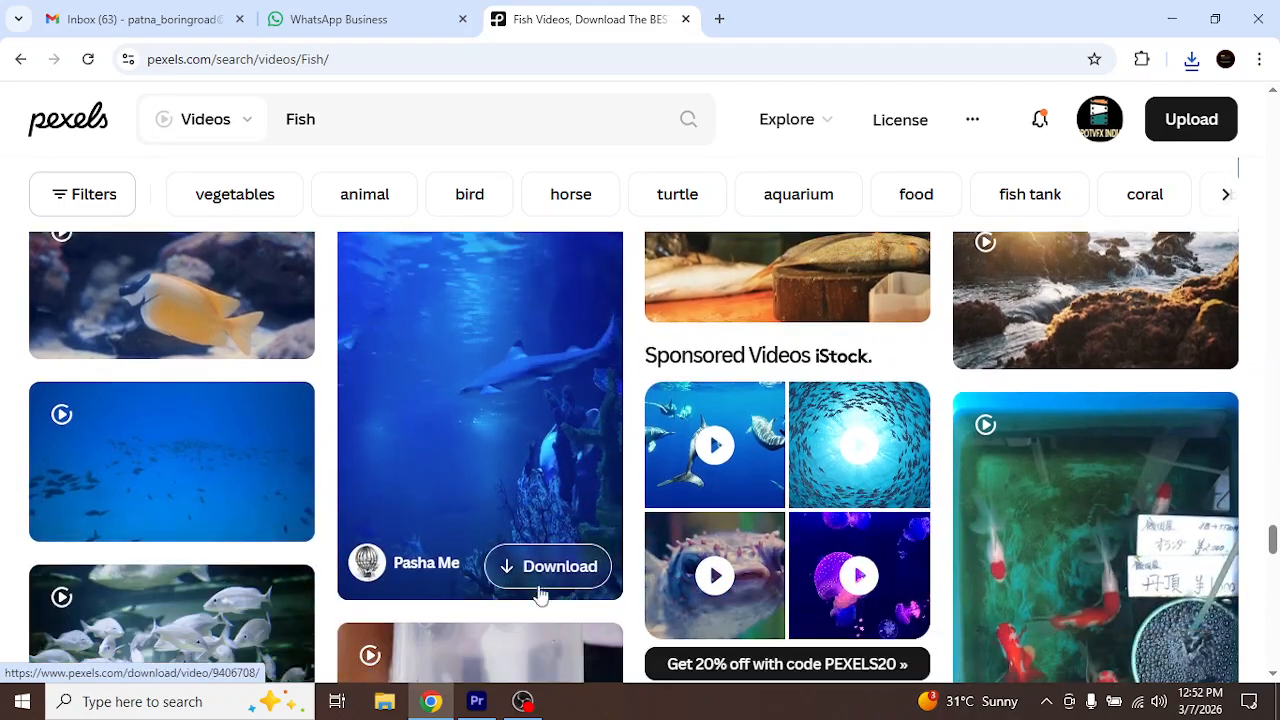
left_click(546, 572)
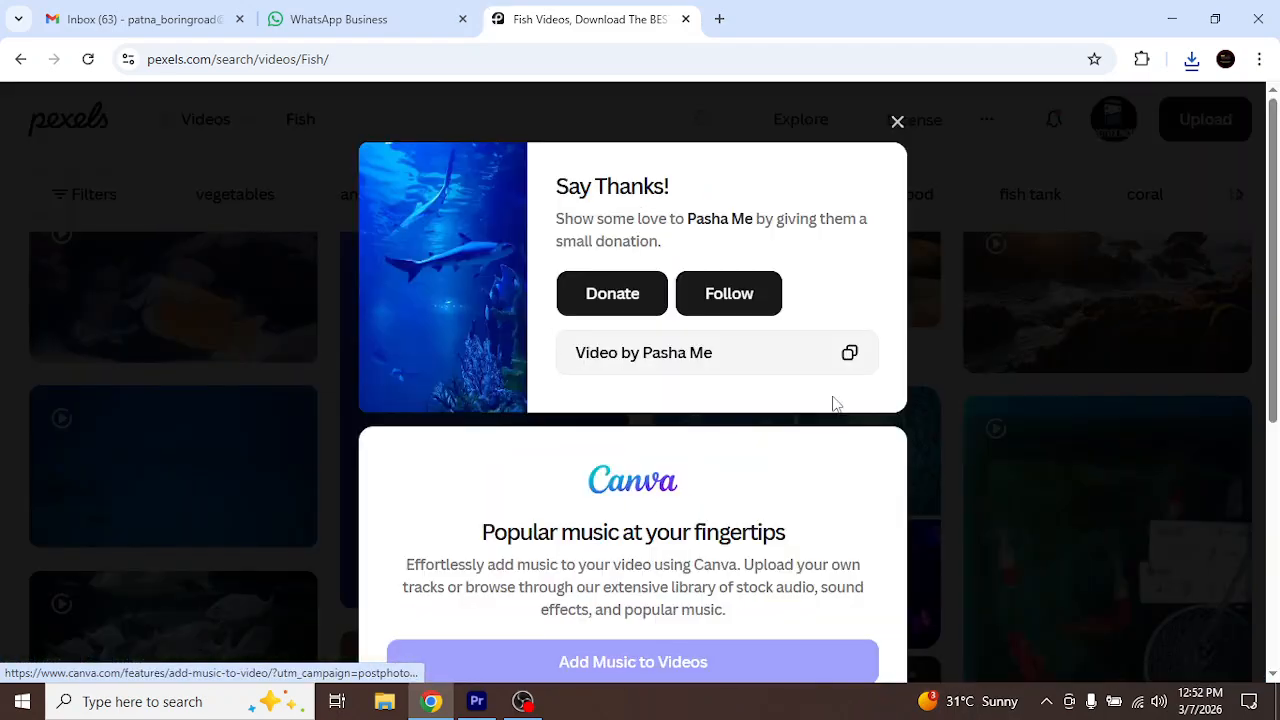
left_click(897, 122)
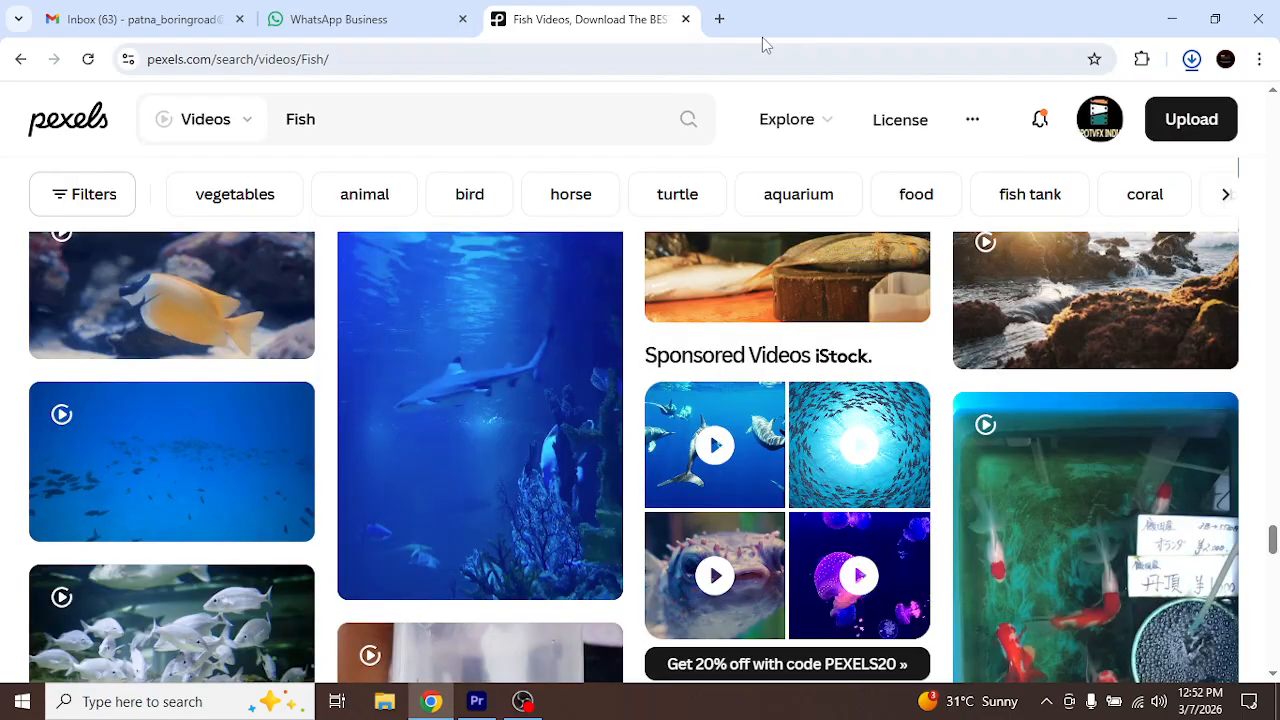
Close the Pexels page, switch to Adobe Premiere Pro and delete the existing desert clip and its sequence from the project
left_click(686, 19)
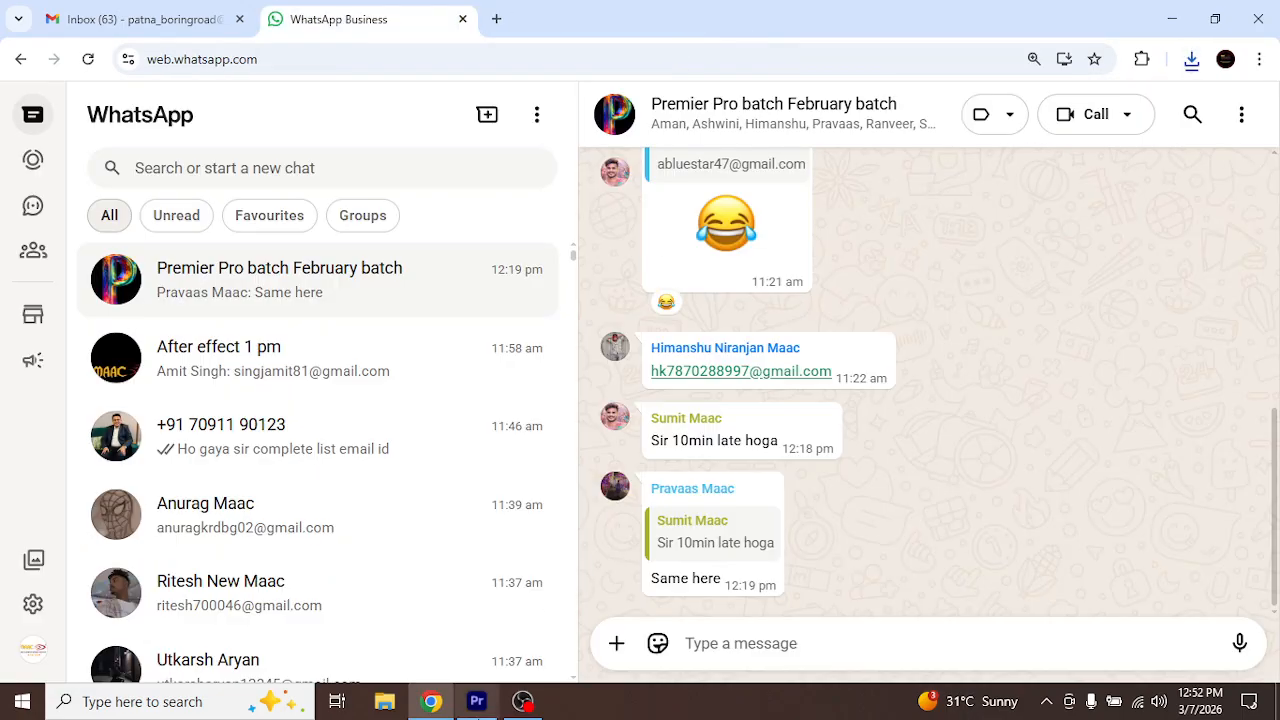
left_click(431, 701)
left_click(490, 700)
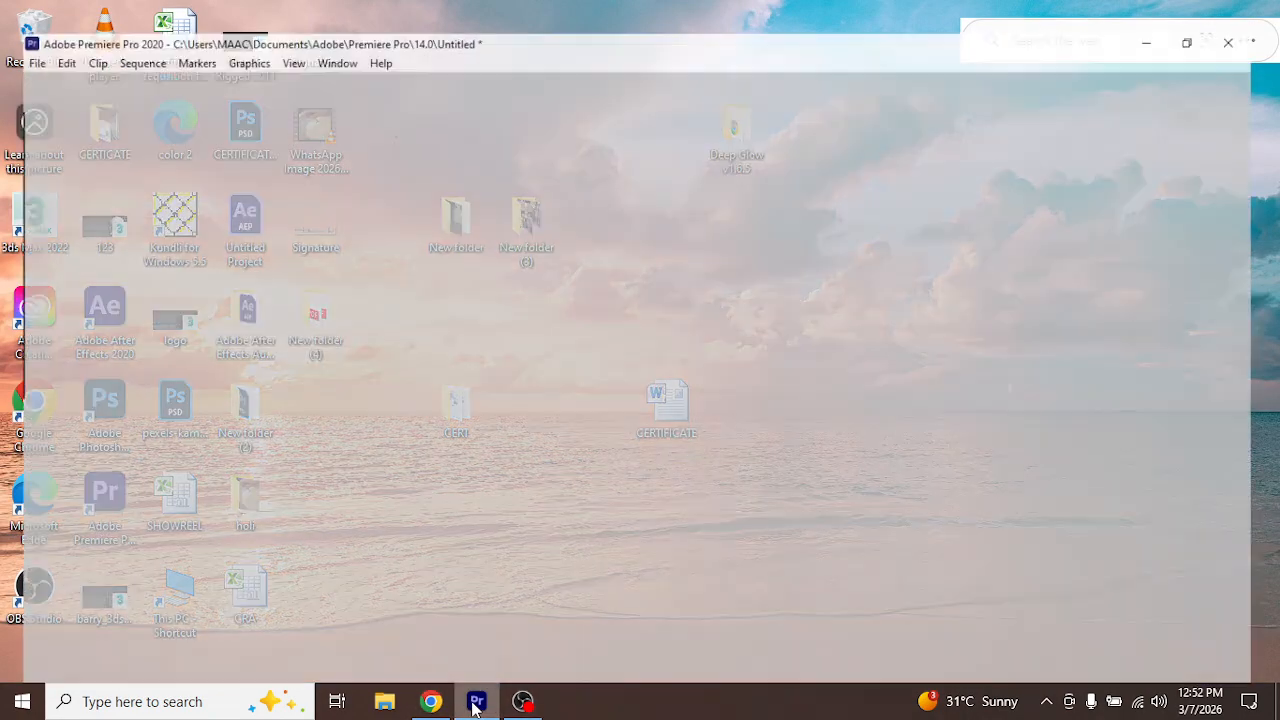
left_click_drag(231, 578, 122, 463)
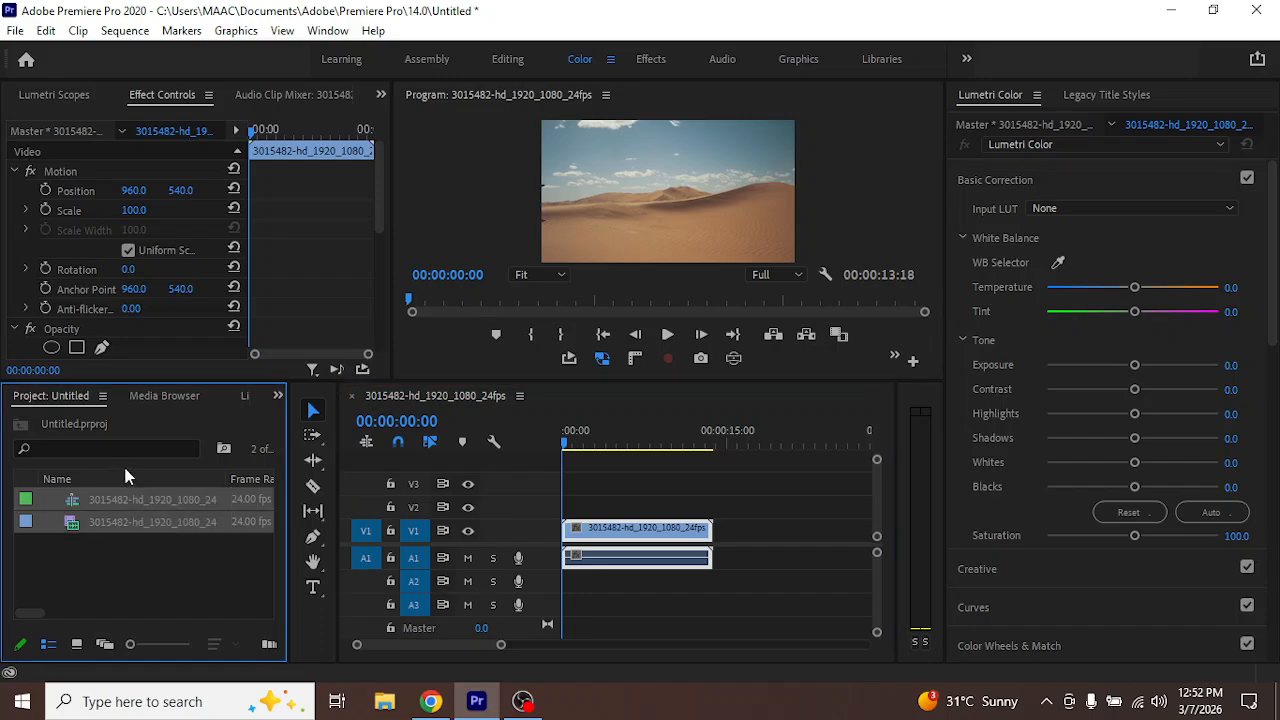
key("Delete")
Import the downloaded videos 9406708-hd_996_2048_30fps and 5548246-uhd_3840_2160_25fps from the Downloads folder into the project
double_click(191, 550)
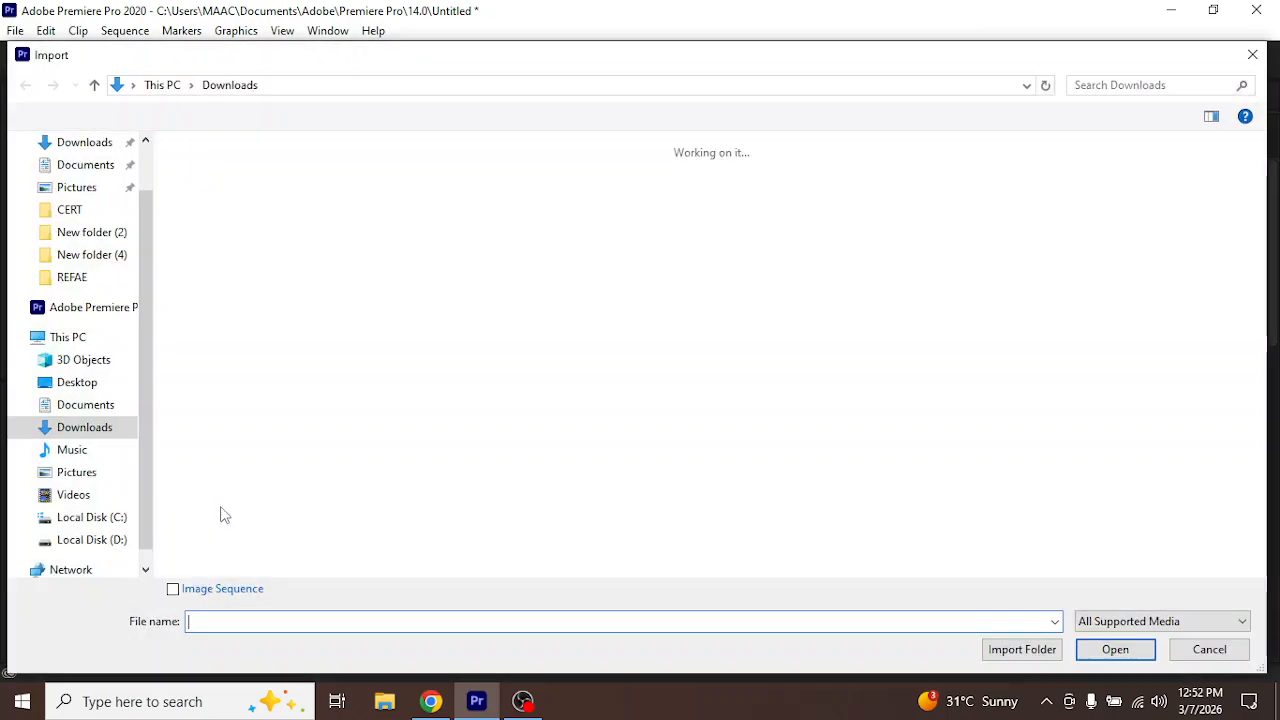
scroll(100, 243, "up", 1)
left_click(98, 204)
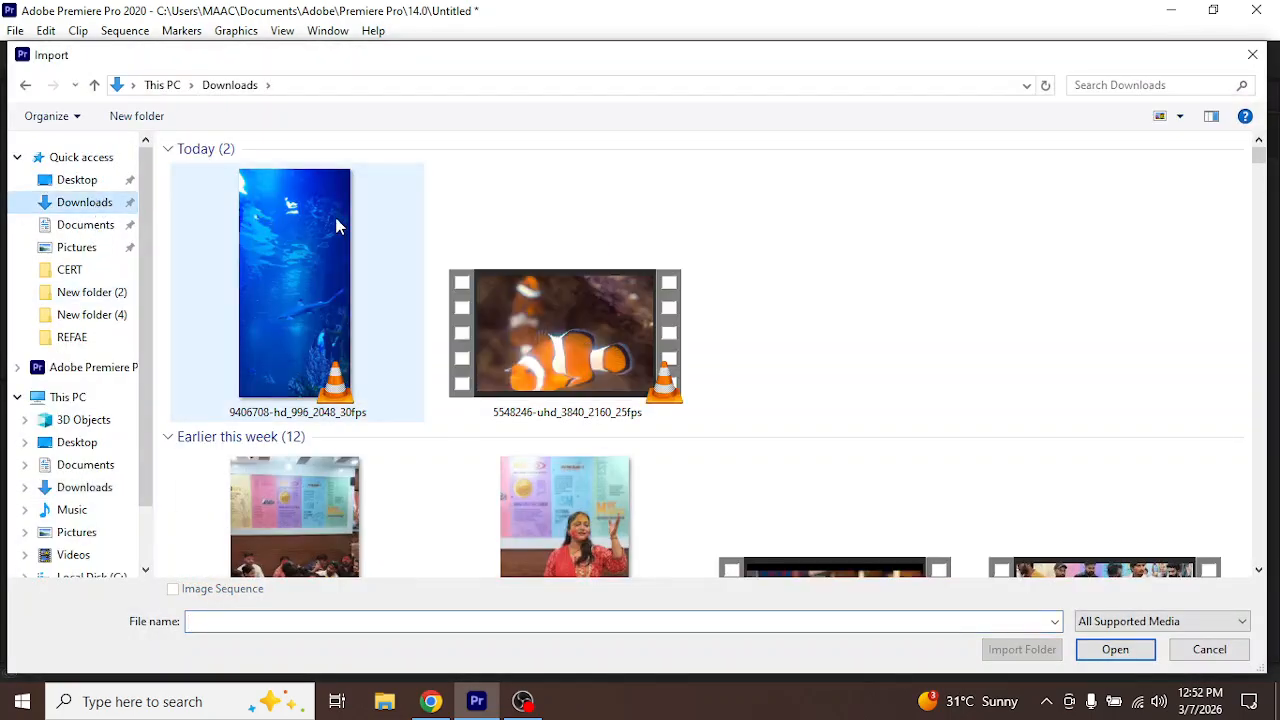
left_click_drag(900, 238, 234, 376)
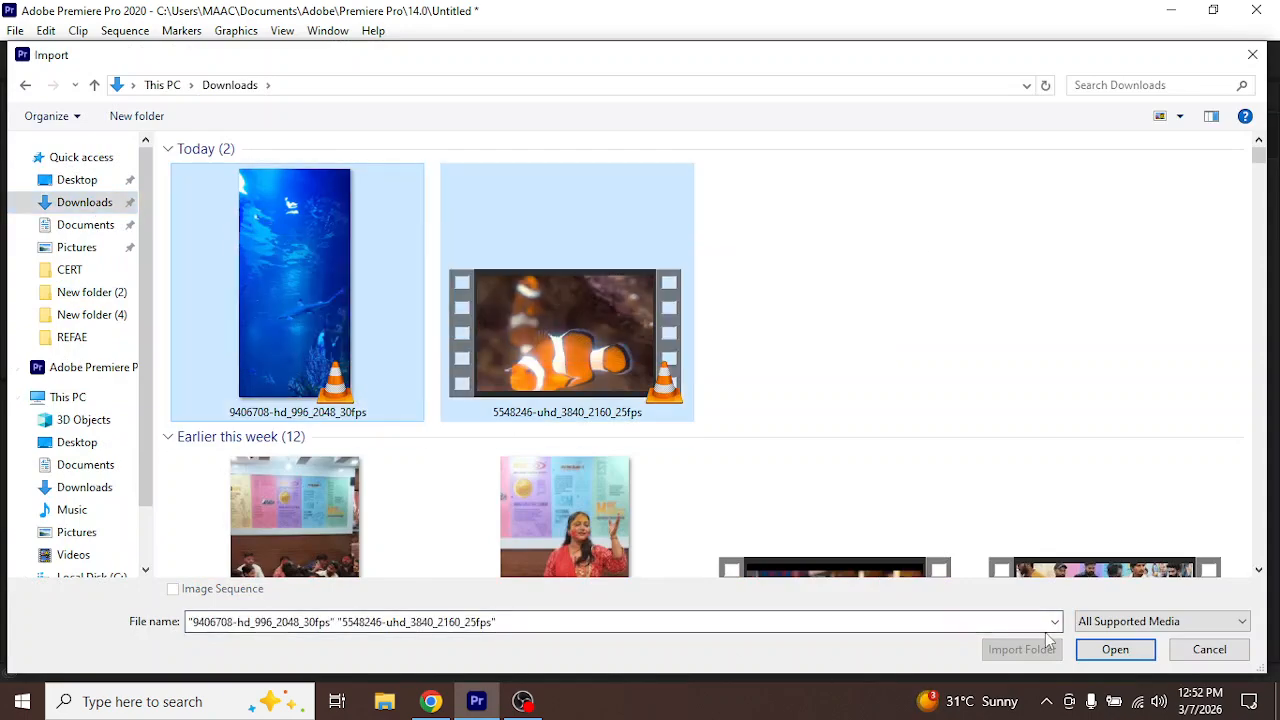
left_click(1100, 650)
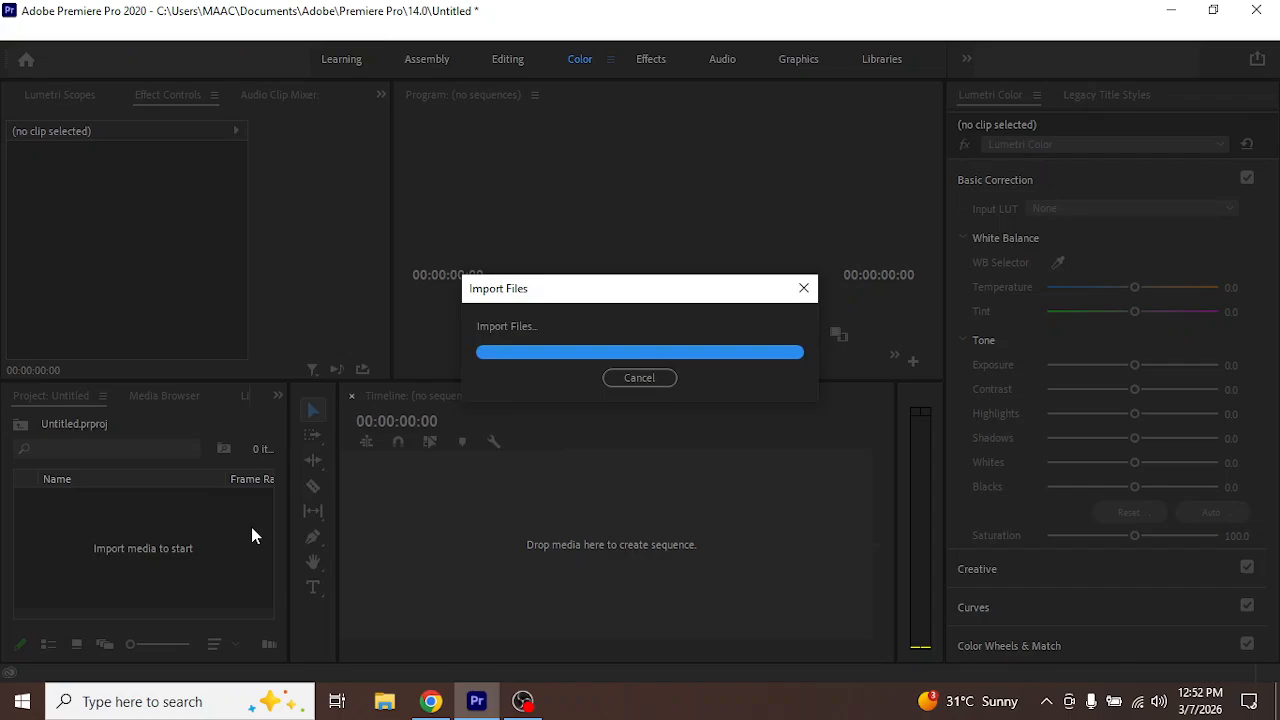
left_click(144, 514)
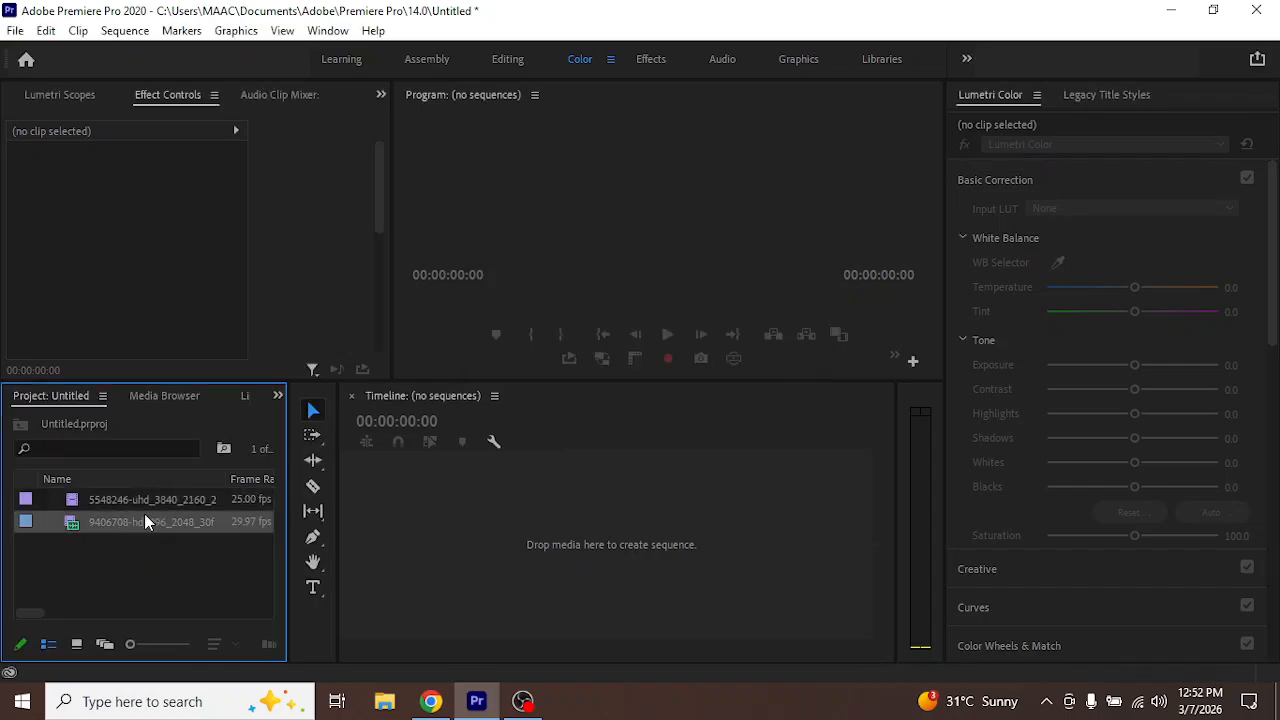
left_click_drag(126, 530, 552, 482)
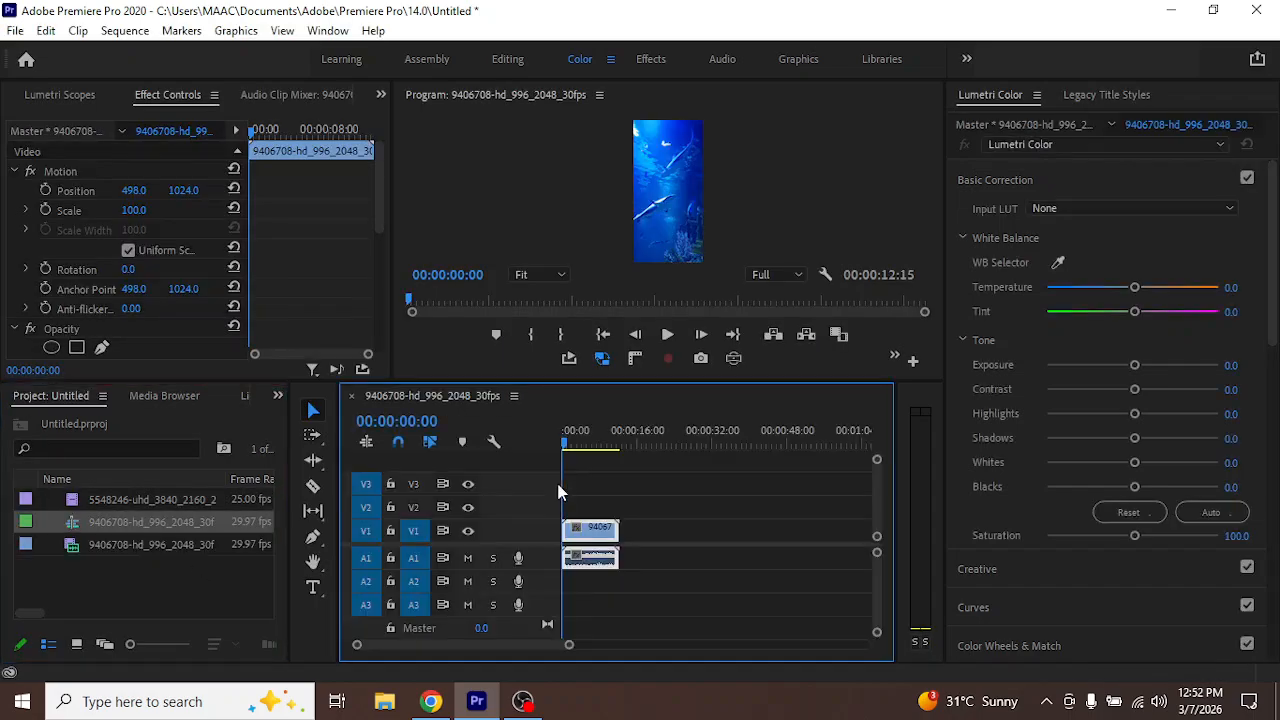
key("ctrl+z")
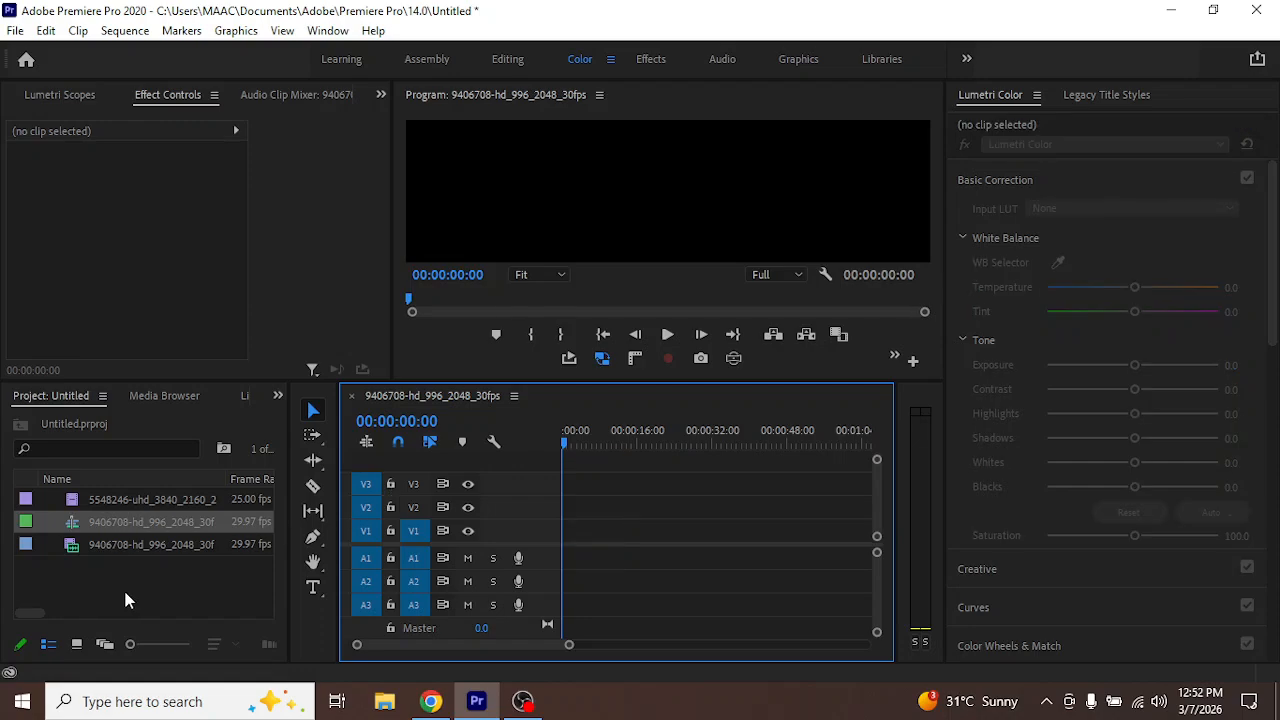
Create a sequence from the clownfish clip 5548246-uhd_3840_2160_25fps
left_click_drag(146, 502, 497, 508)
key("ctrl+z")
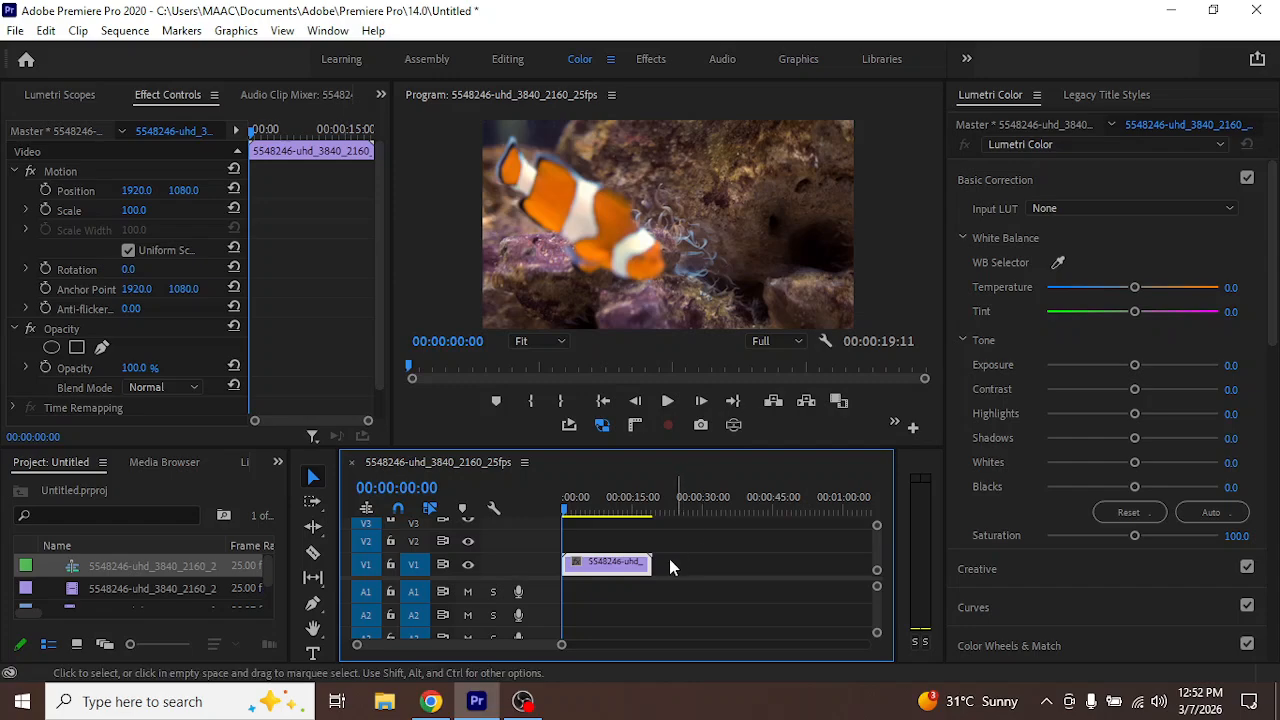
Set the speed of the clownfish clip in the timeline to 500%
right_click(618, 566)
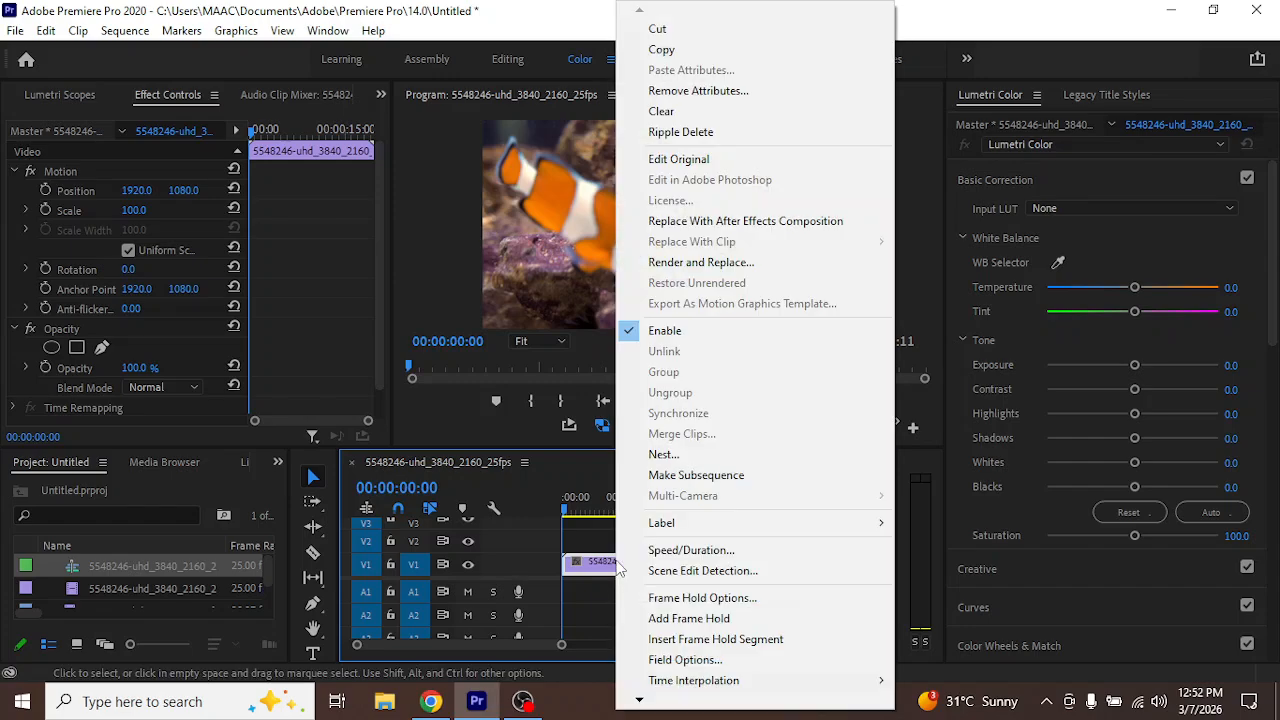
left_click(746, 550)
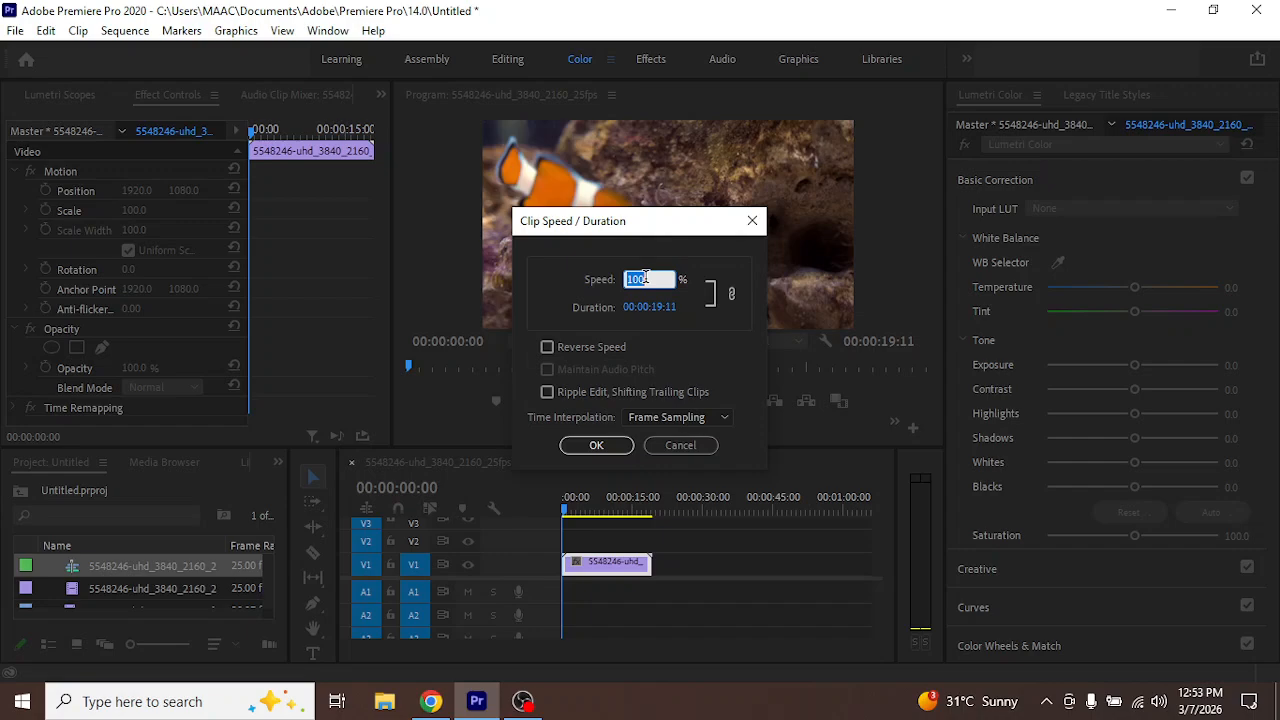
type("40010")
key("BackSpace")
key("BackSpace")
type("500")
left_click(605, 445)
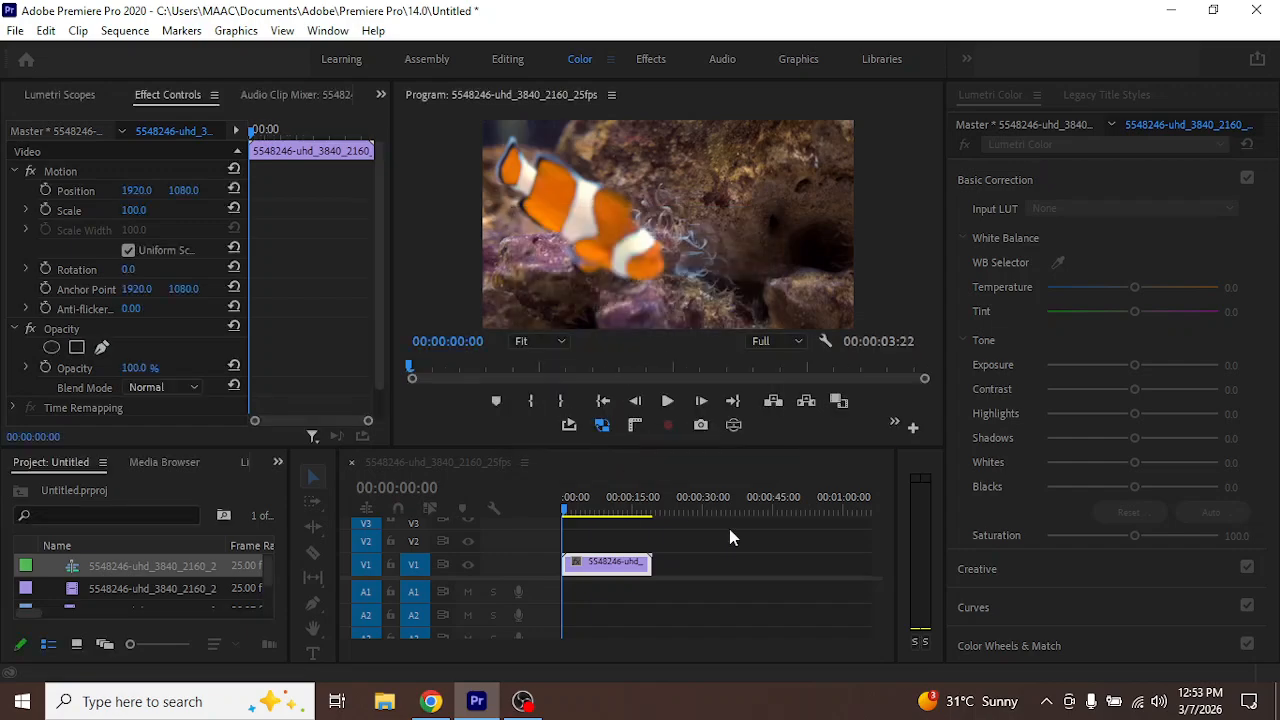
Play back the sped-up clownfish clip, return the playhead to the start and undo the clip's 500% speed change
left_click_drag(562, 648, 516, 655)
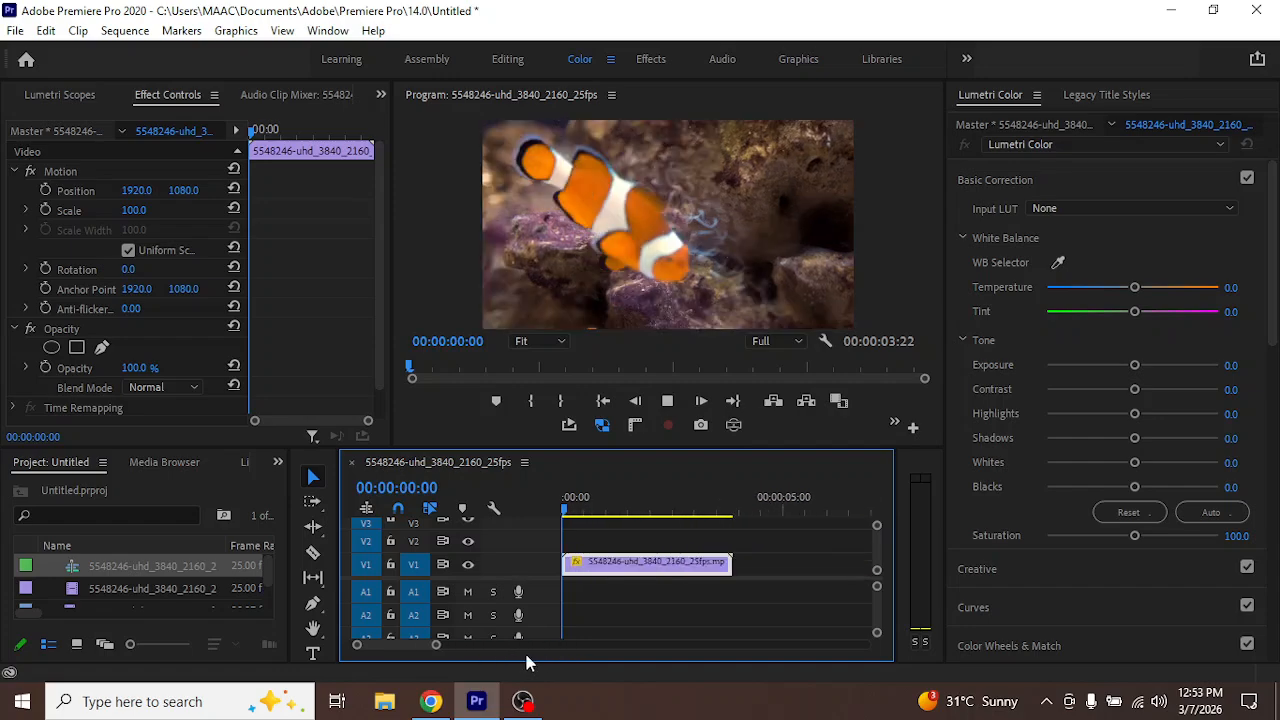
key("space")
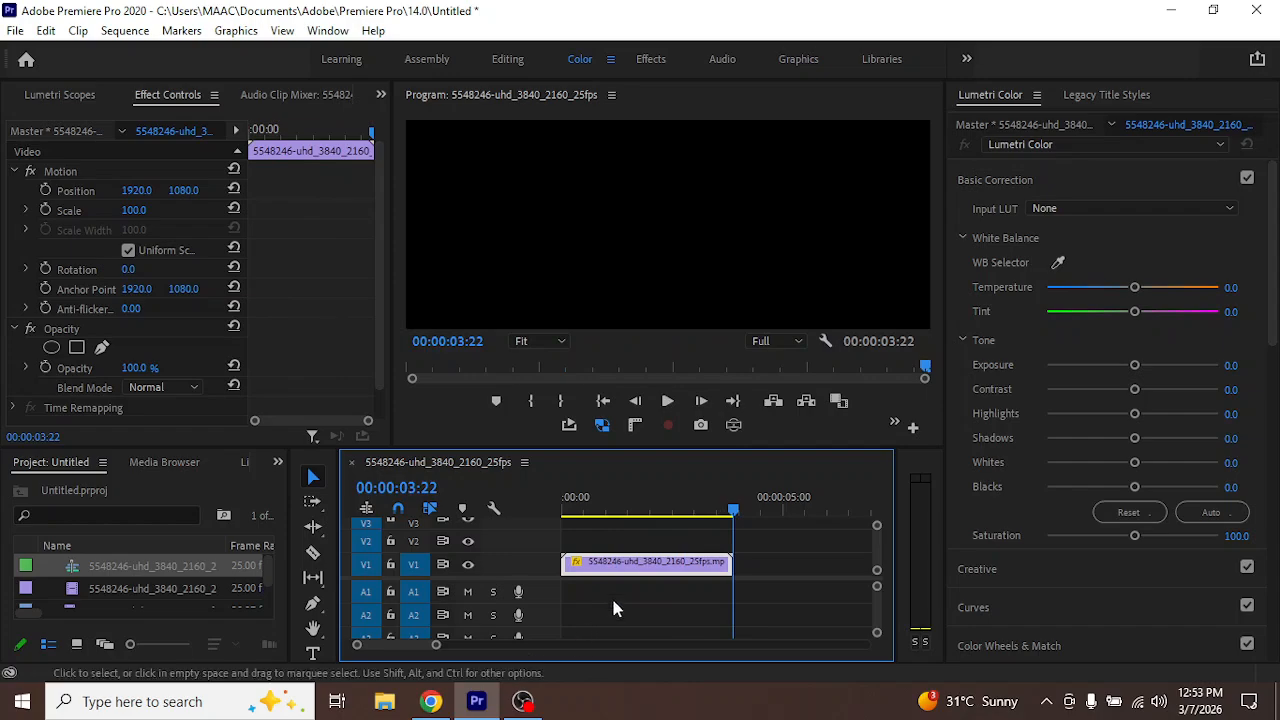
left_click(702, 513)
left_click_drag(700, 513, 489, 513)
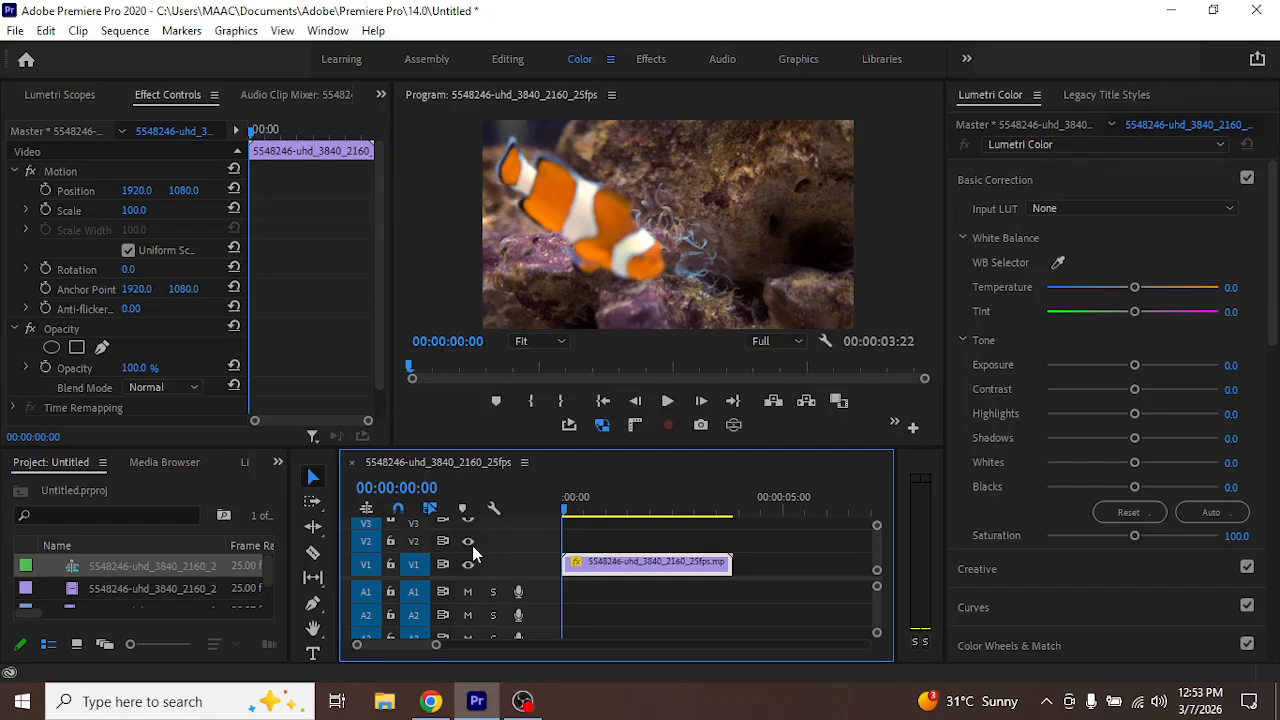
left_click_drag(437, 646, 551, 657)
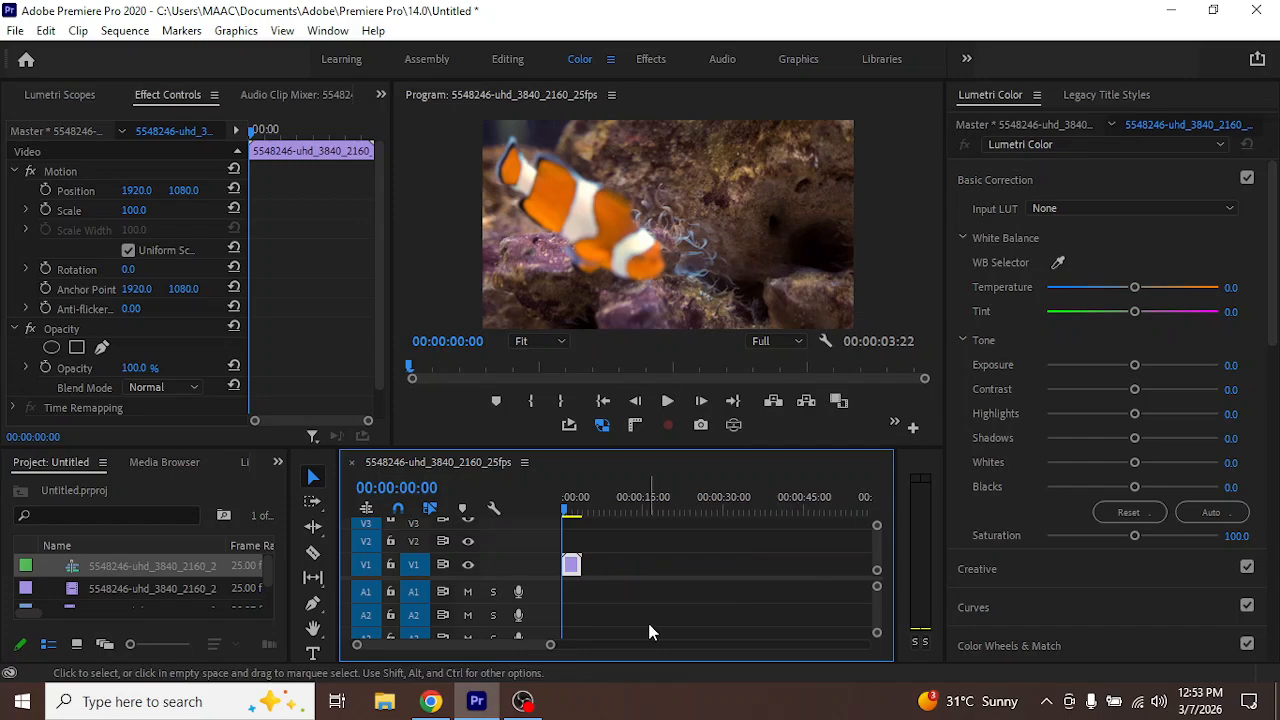
key("ctrl+z")
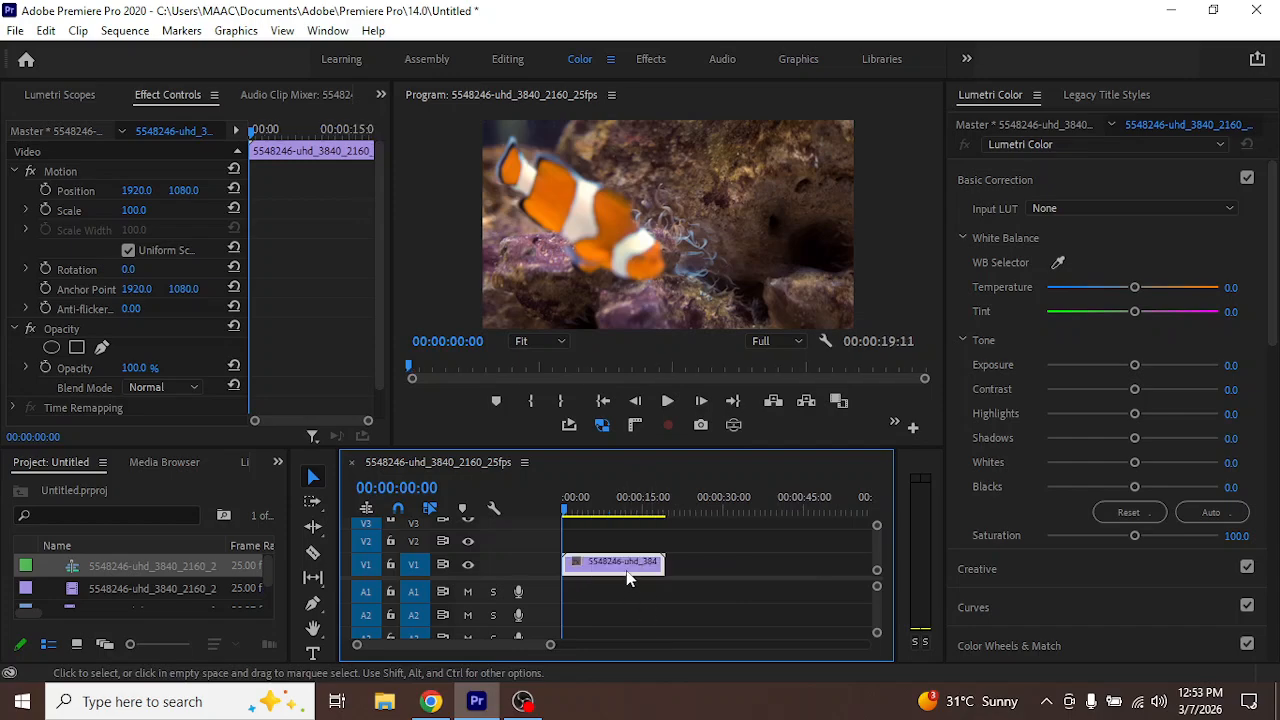
Set the clownfish clip's speed to 500% with Optical Flow time interpolation and play it back
right_click(622, 572)
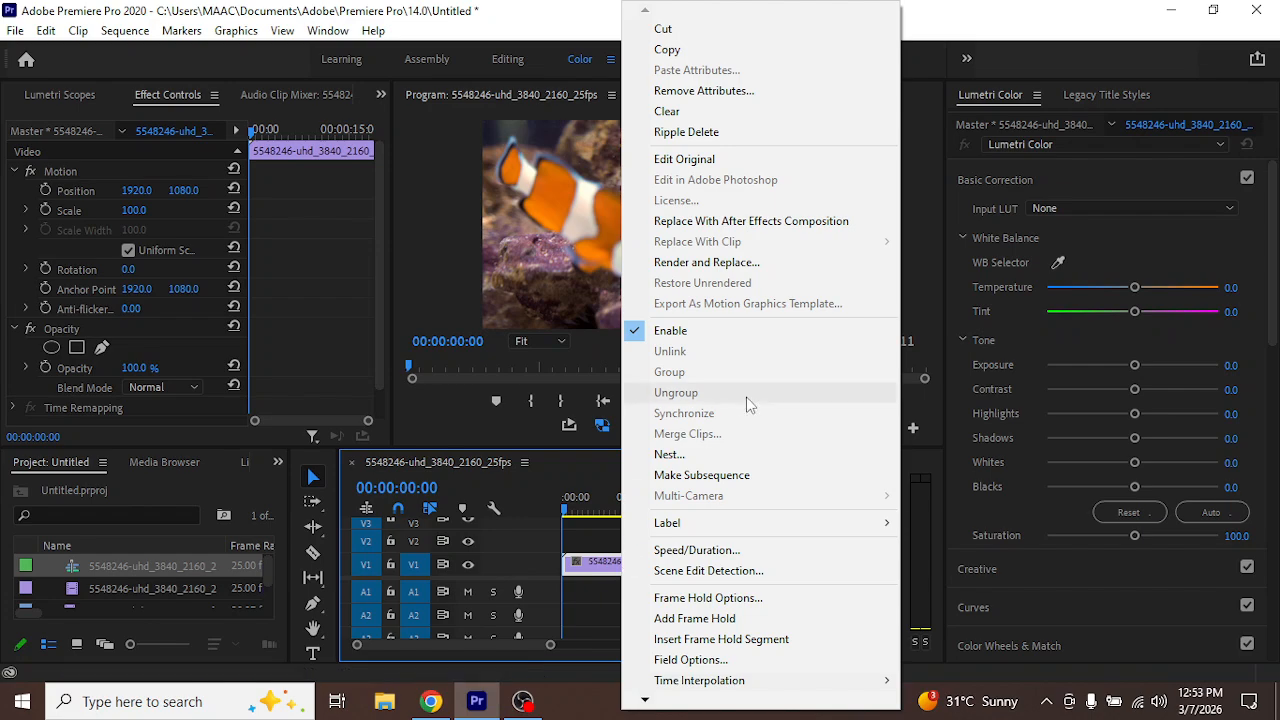
left_click(727, 556)
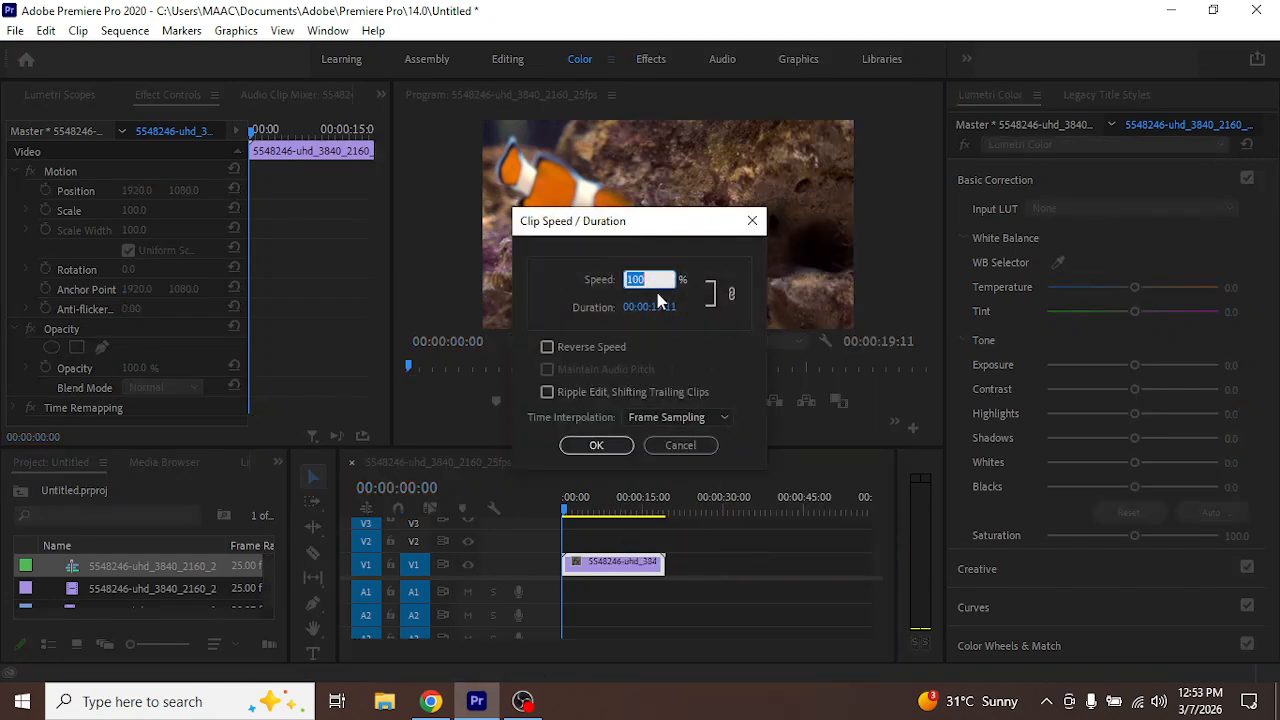
type("5")
left_click(683, 424)
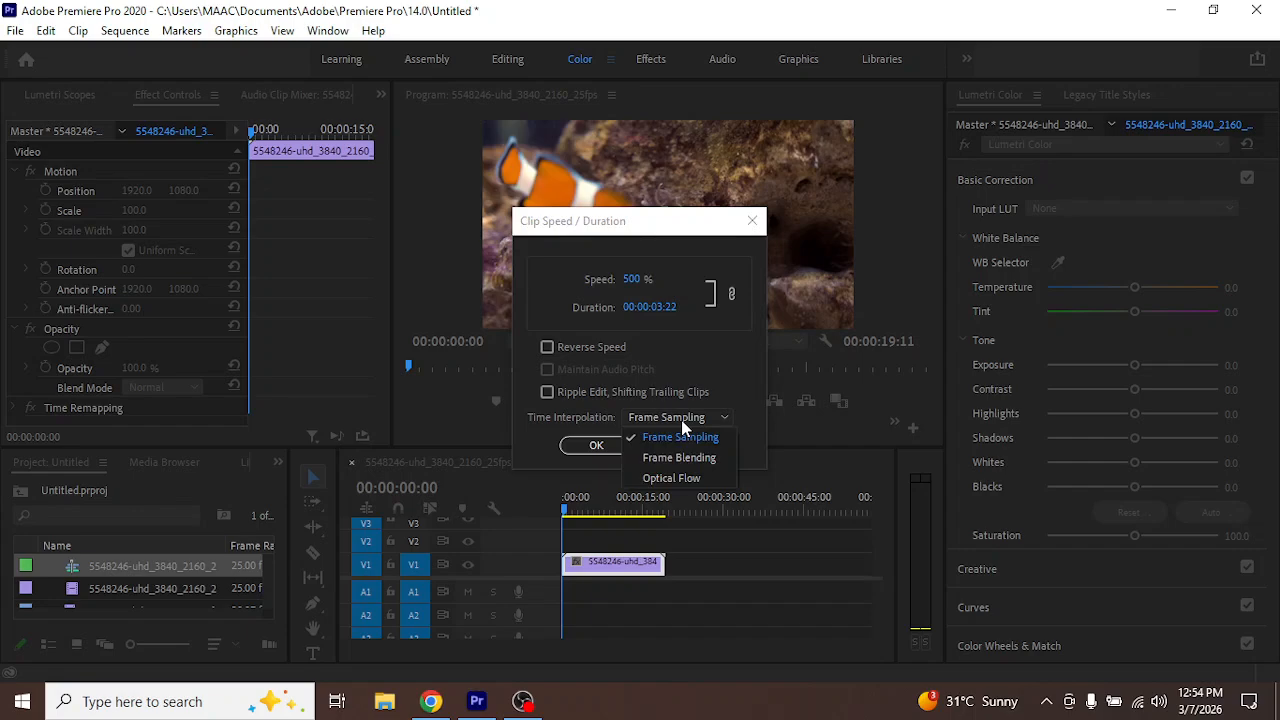
left_click(690, 479)
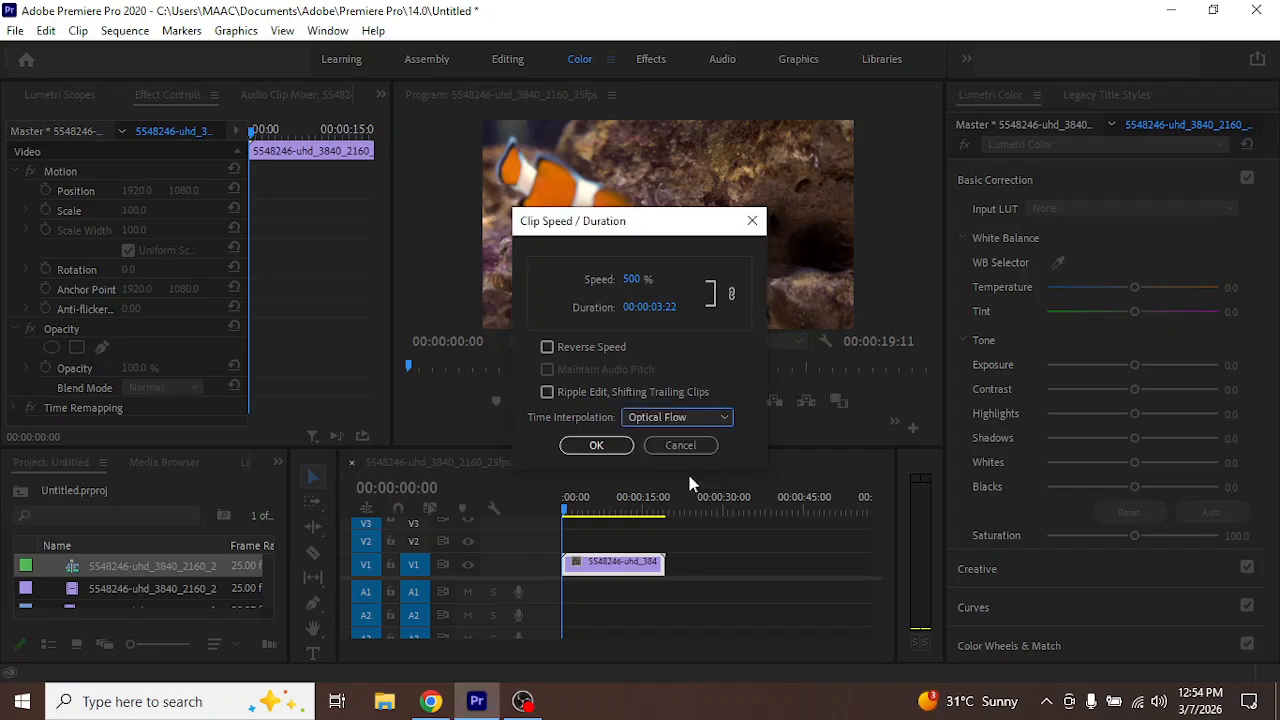
left_click(597, 447)
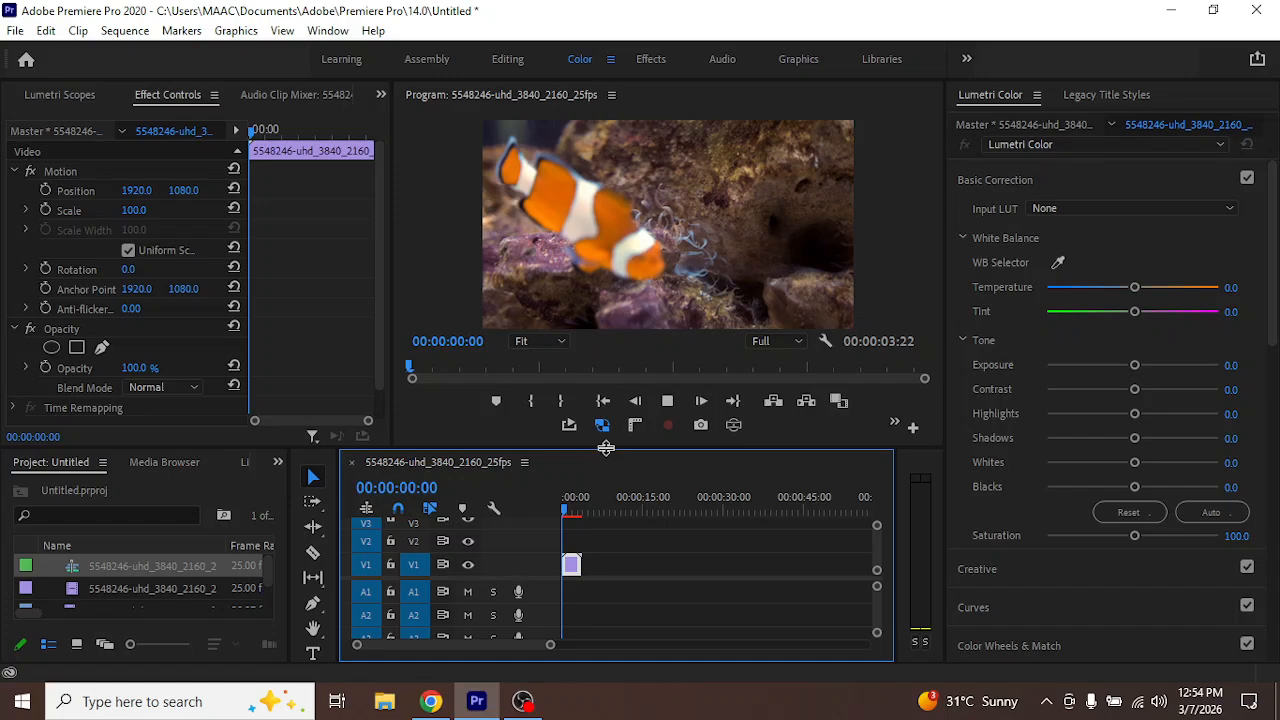
key("space")
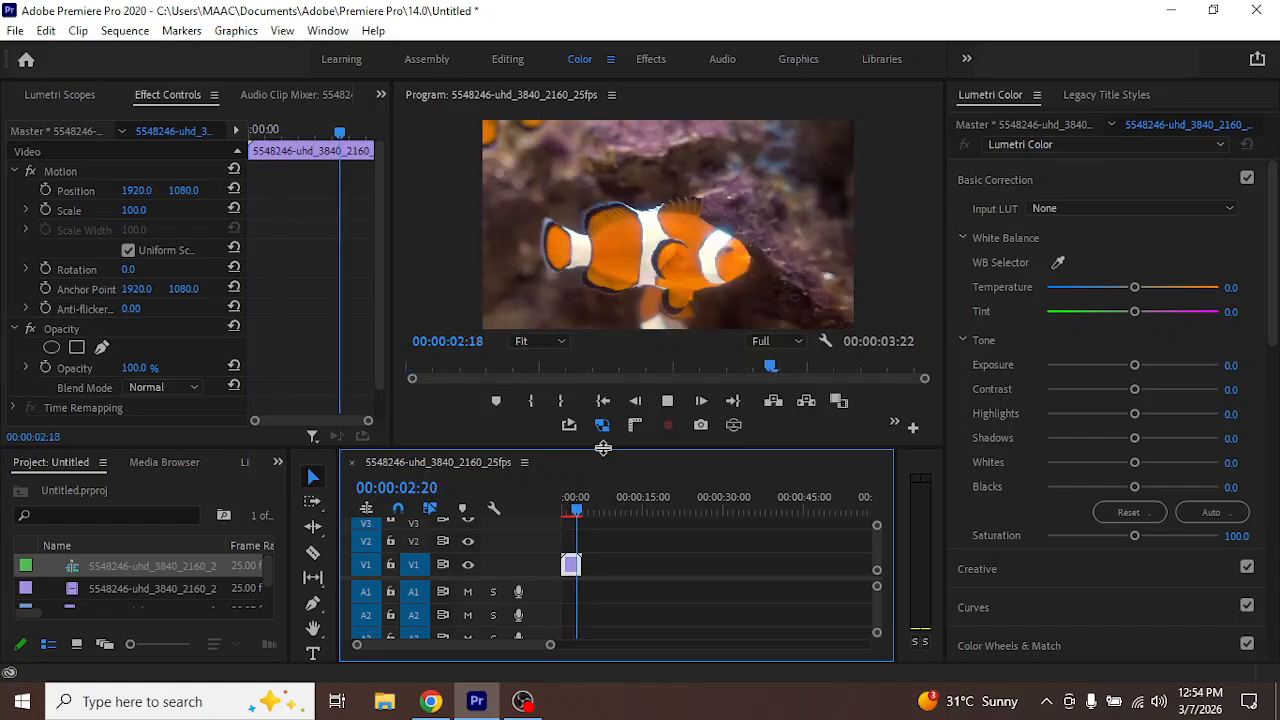
Undo the 500% Optical Flow speed change, and delete and restore the clownfish clip in the timeline
key("ctrl+z")
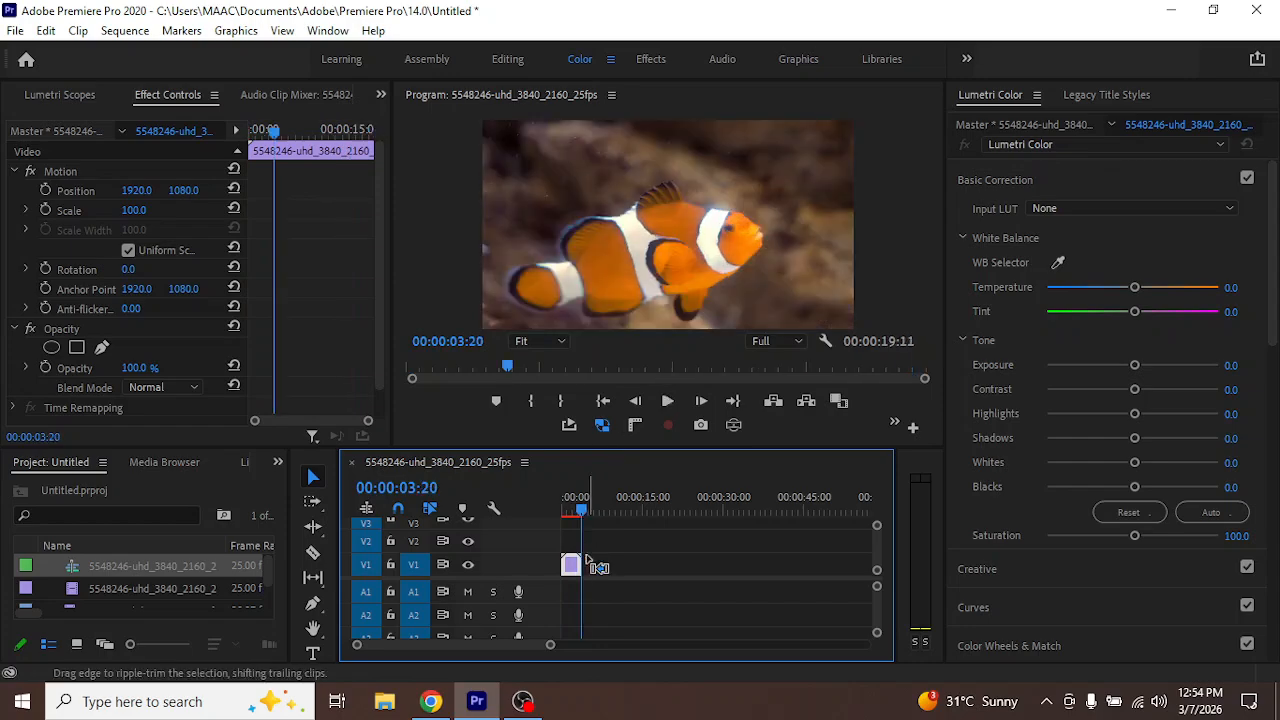
key("Delete")
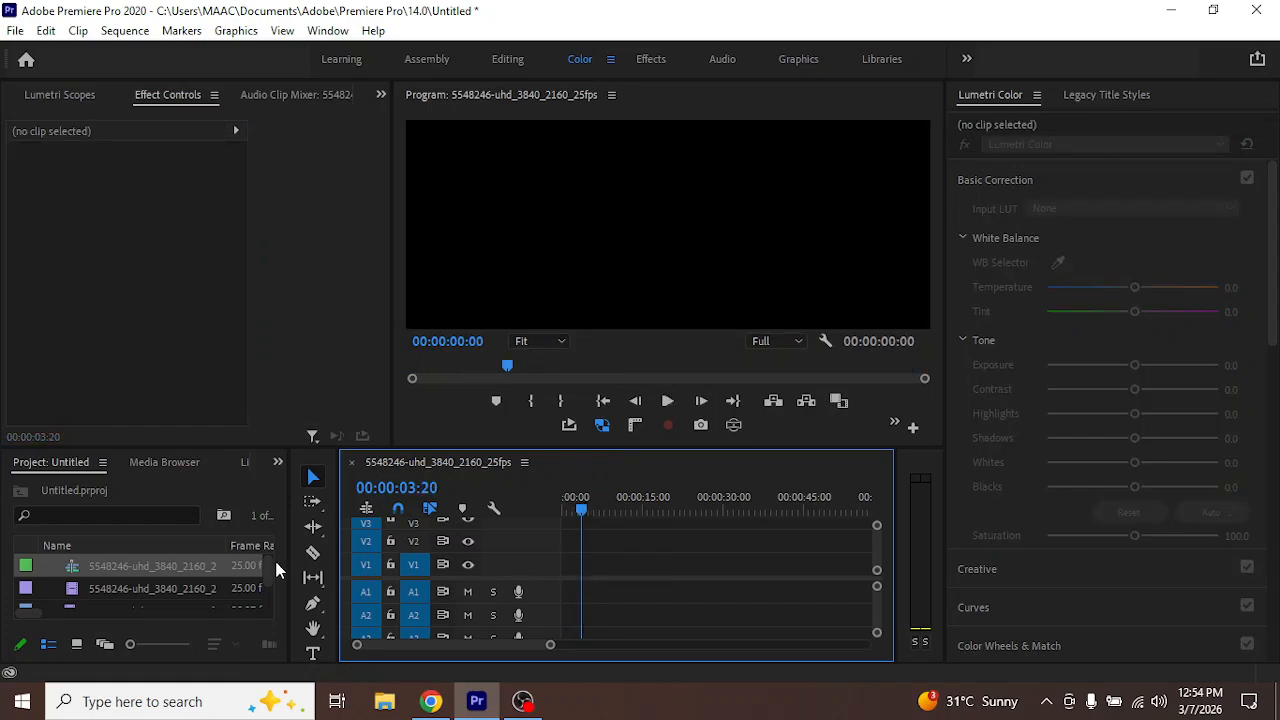
key("ctrl+z")
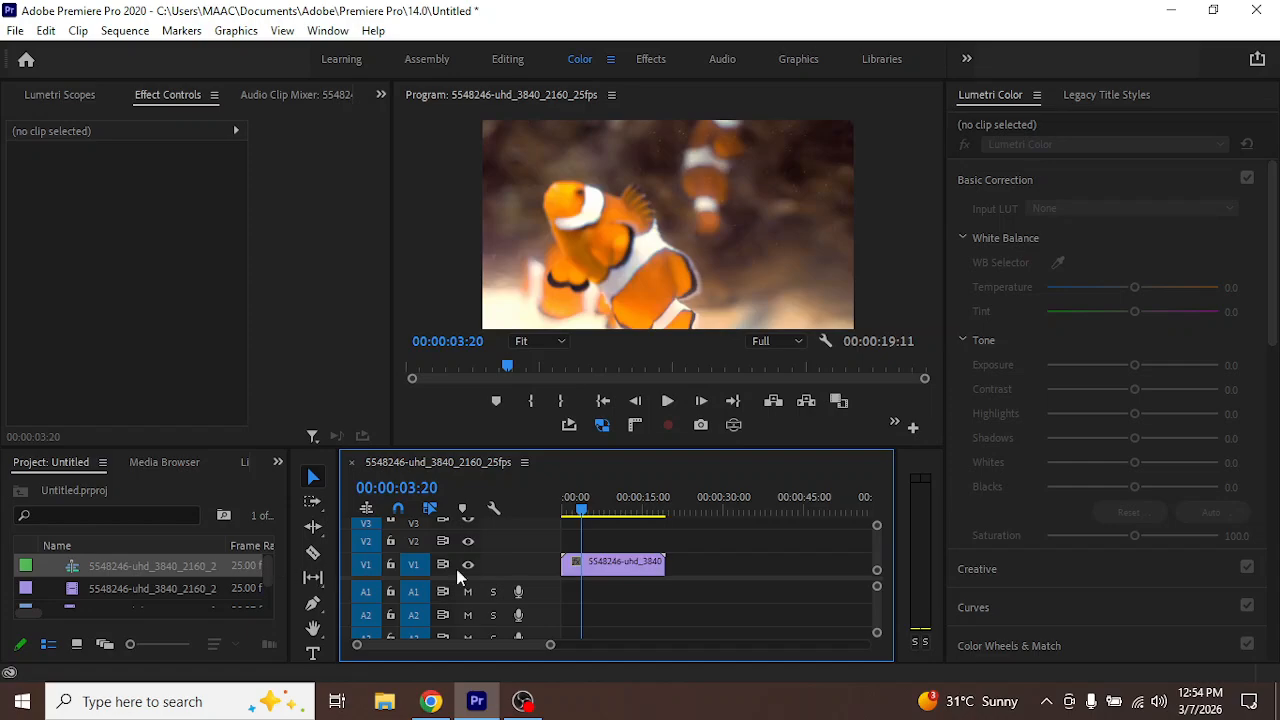
Set the clownfish clip's speed to 25% with Frame Sampling and fit the longer clip in the timeline view
right_click(605, 563)
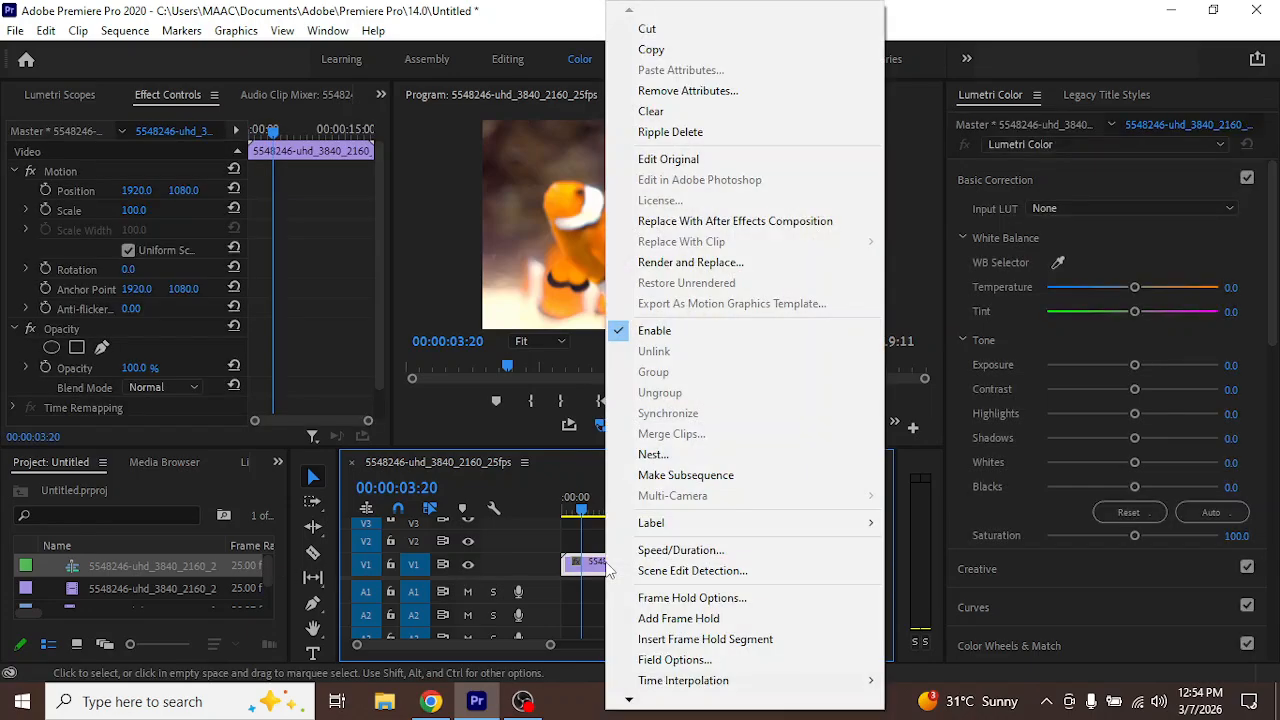
left_click(713, 551)
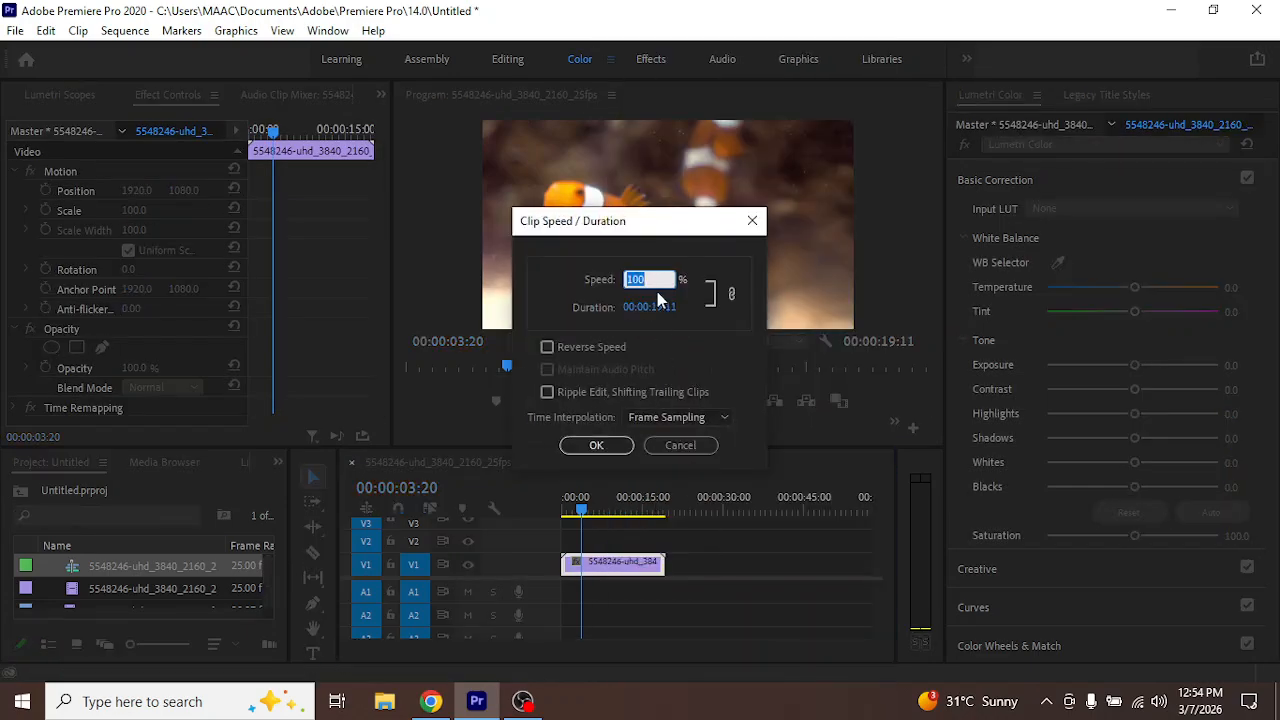
type("50")
left_click_drag(652, 283, 553, 265)
type("25")
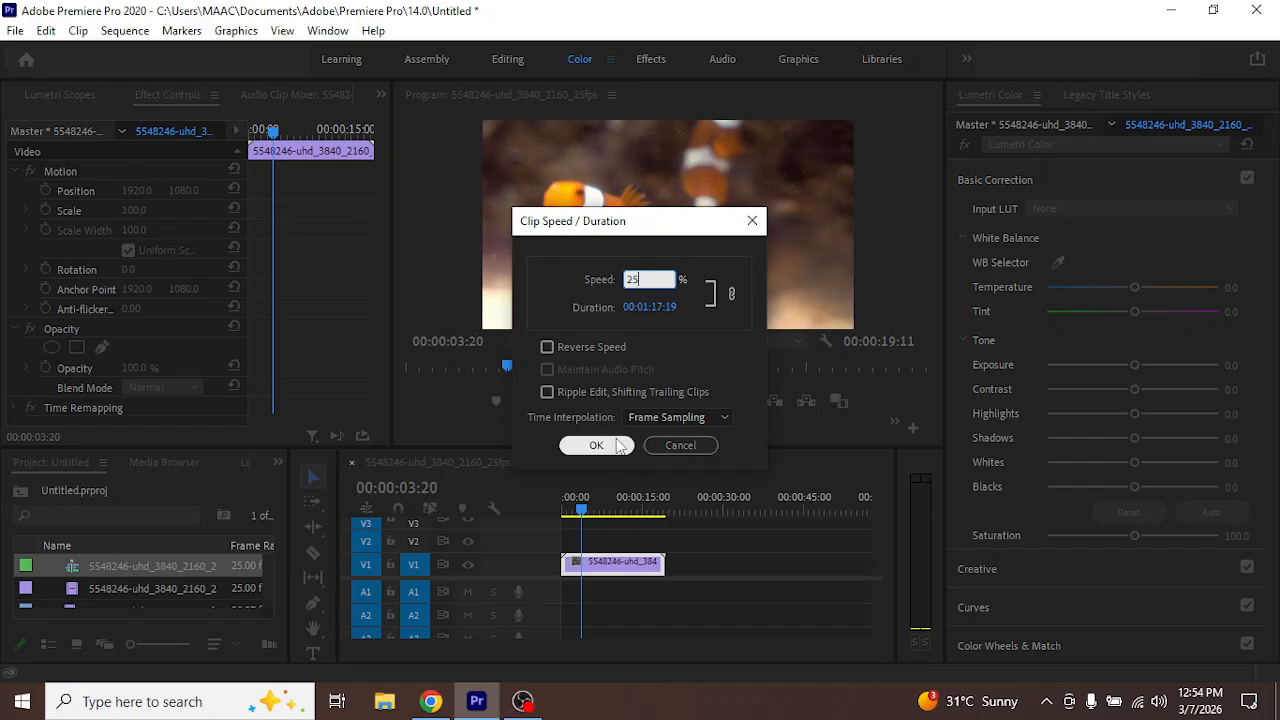
left_click(619, 446)
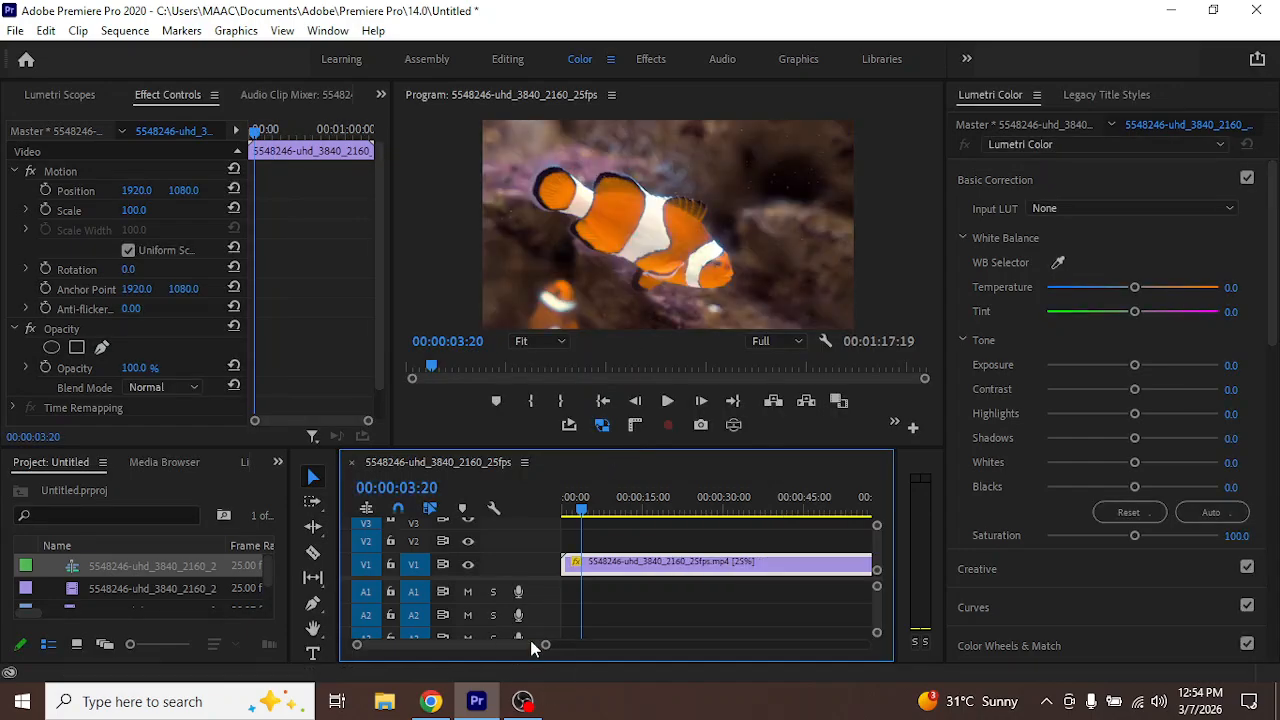
left_click_drag(546, 646, 617, 646)
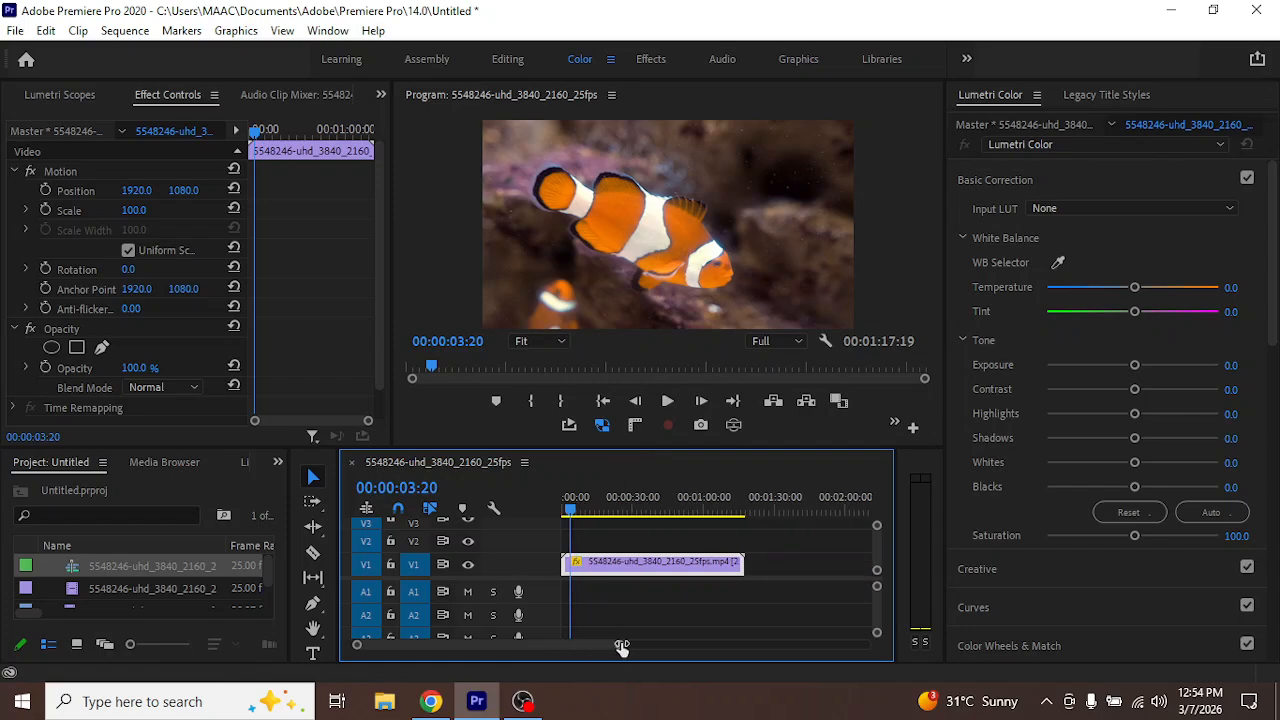
Undo the 25% speed change and enlarge the clownfish clip in the timeline view
key("ctrl+z")
right_click(586, 564)
double_click(586, 565)
right_click(586, 565)
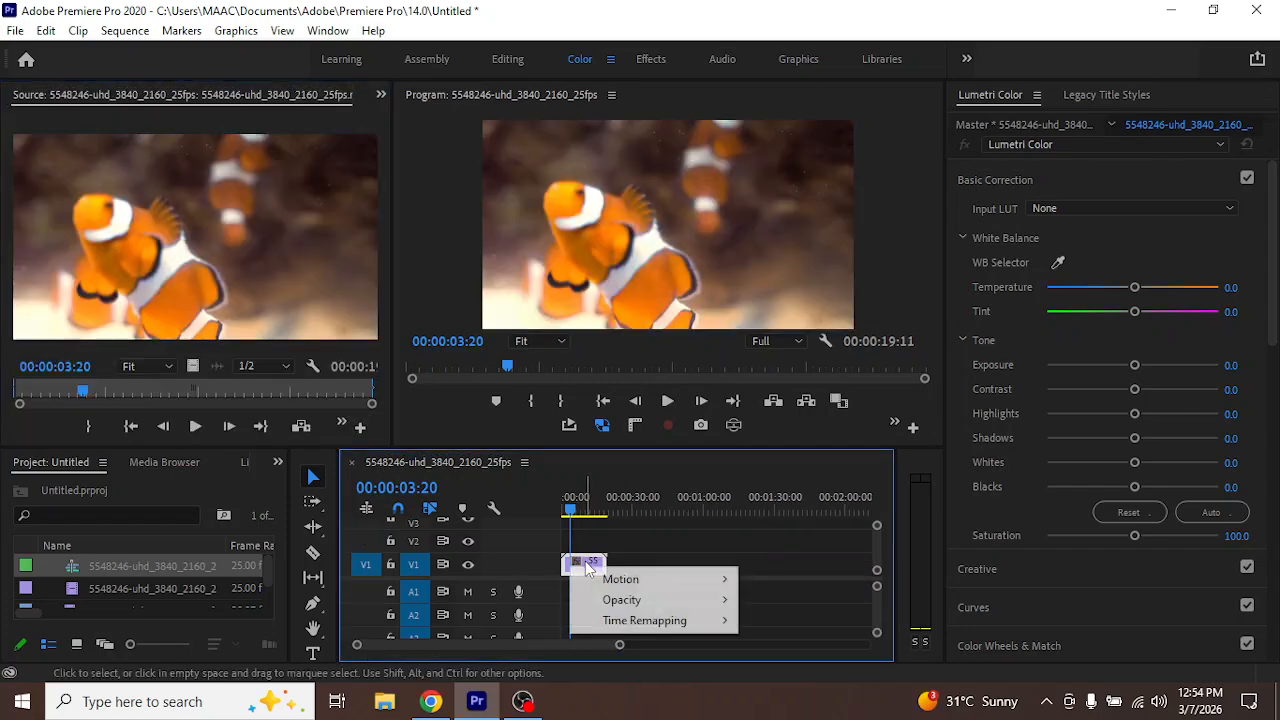
left_click(594, 638)
left_click_drag(621, 646, 546, 646)
Set the clownfish clip's speed to 25% with Optical Flow time interpolation
right_click(620, 562)
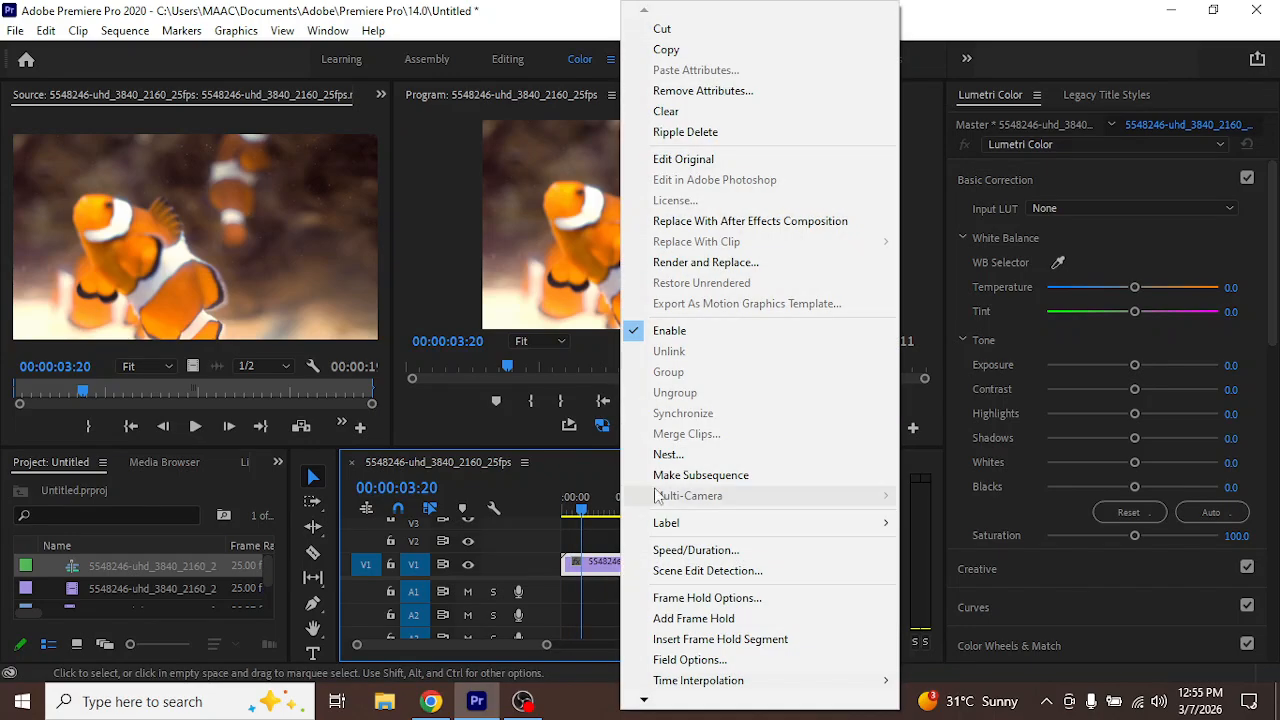
left_click(735, 550)
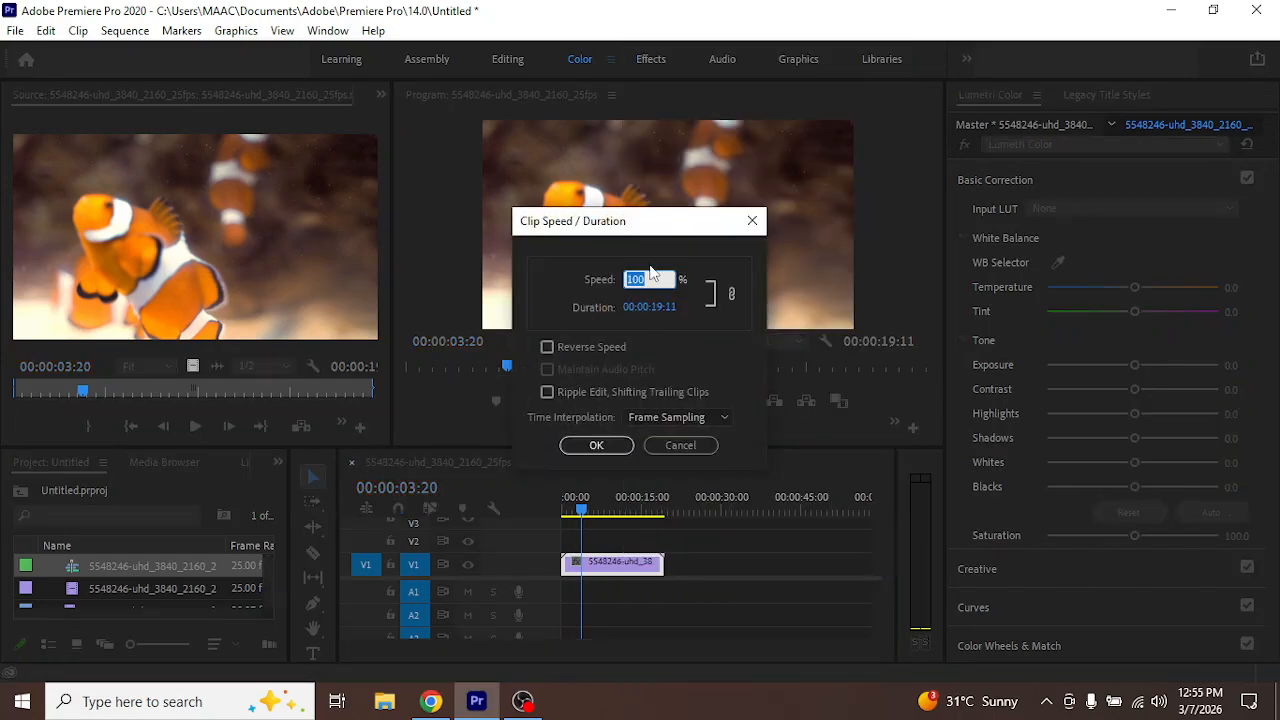
type("25")
left_click(686, 419)
left_click(683, 474)
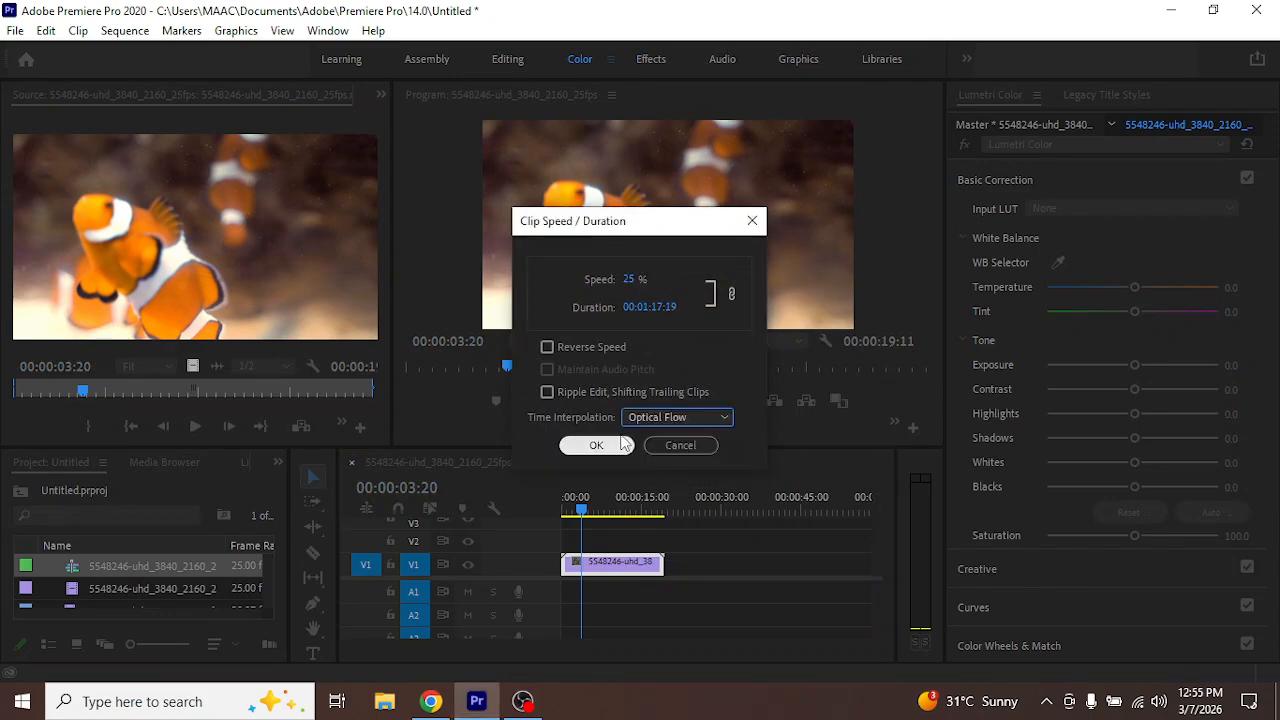
left_click(615, 448)
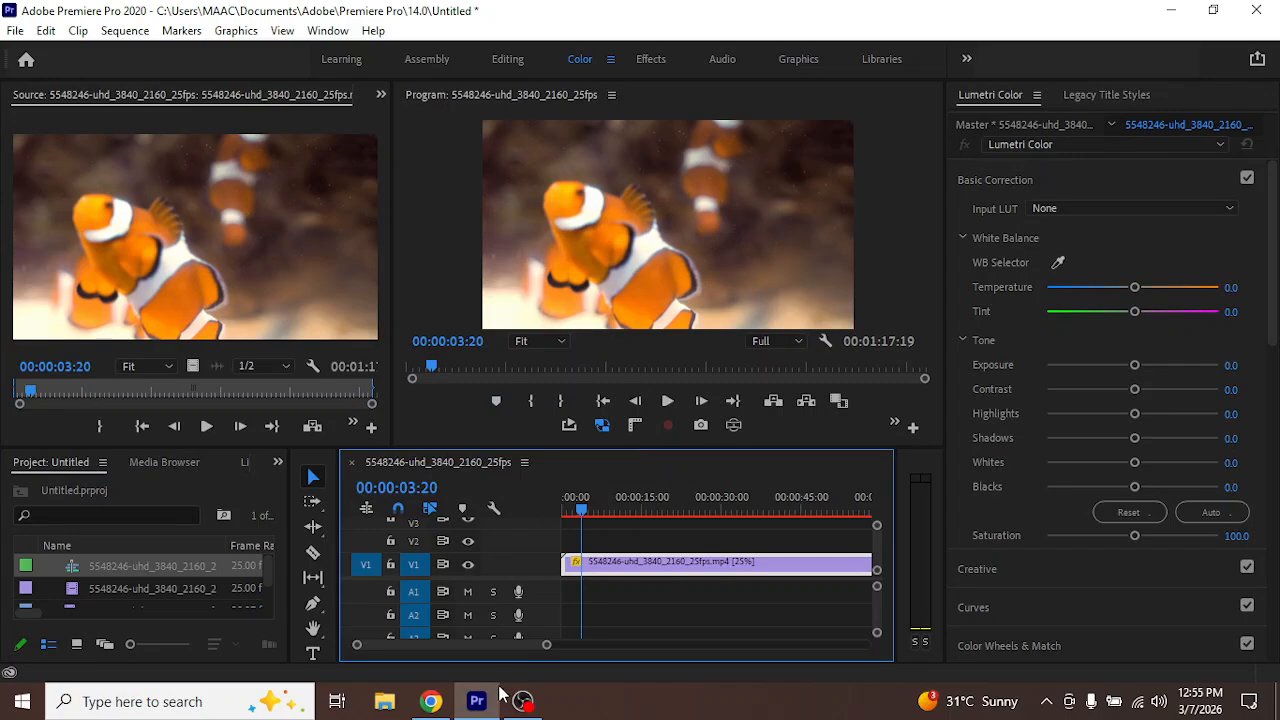
Play the slowed clownfish clip from the start of the sequence for about 15 seconds and stop playback
left_click_drag(528, 646, 614, 646)
key("Home")
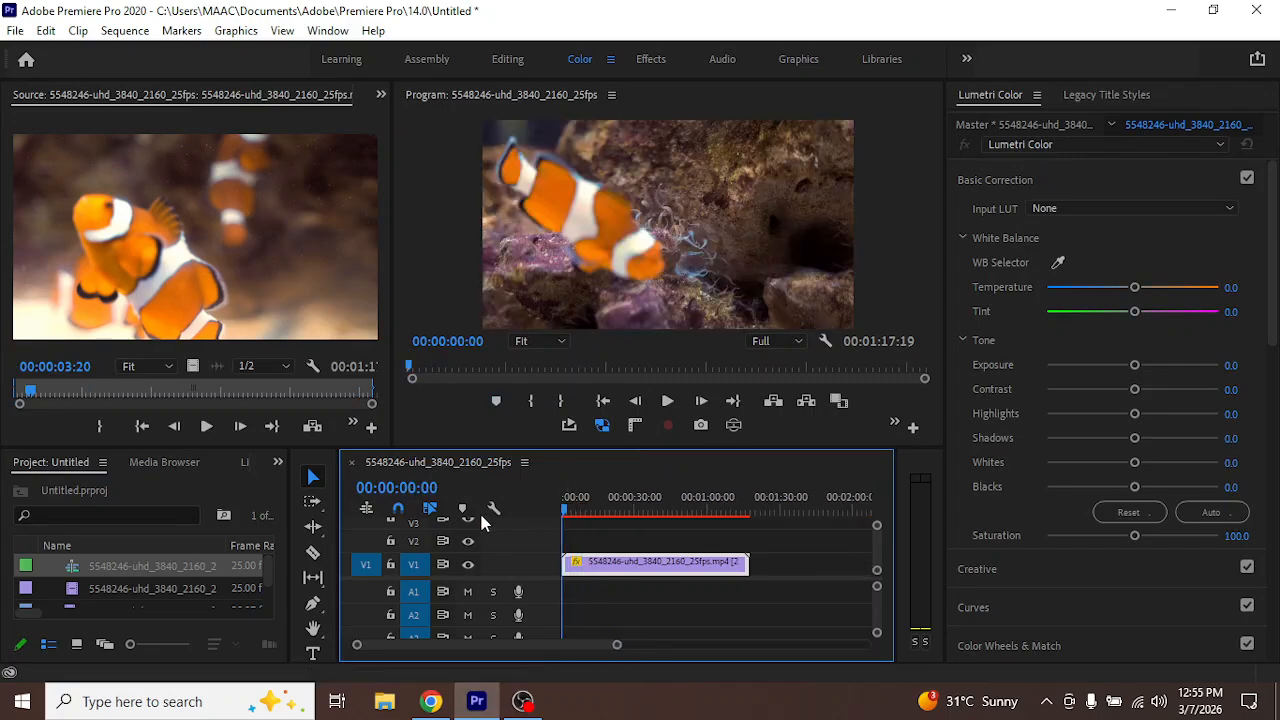
key("space")
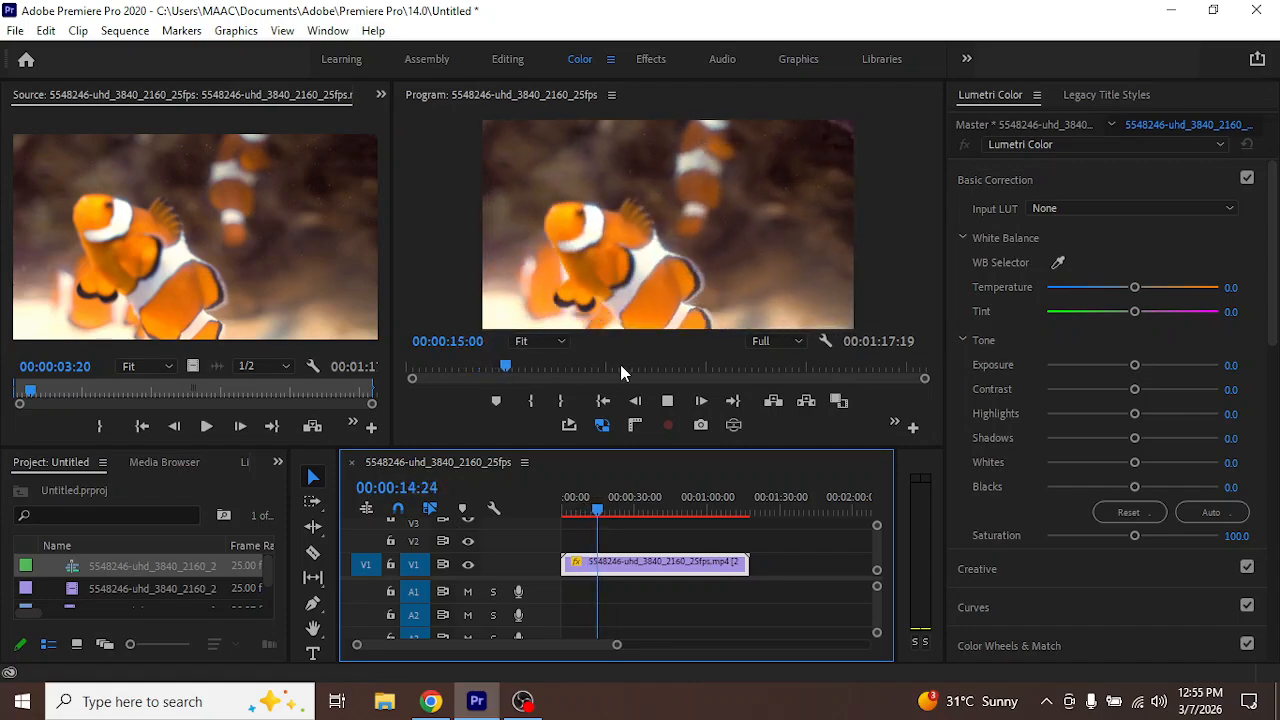
key("space")
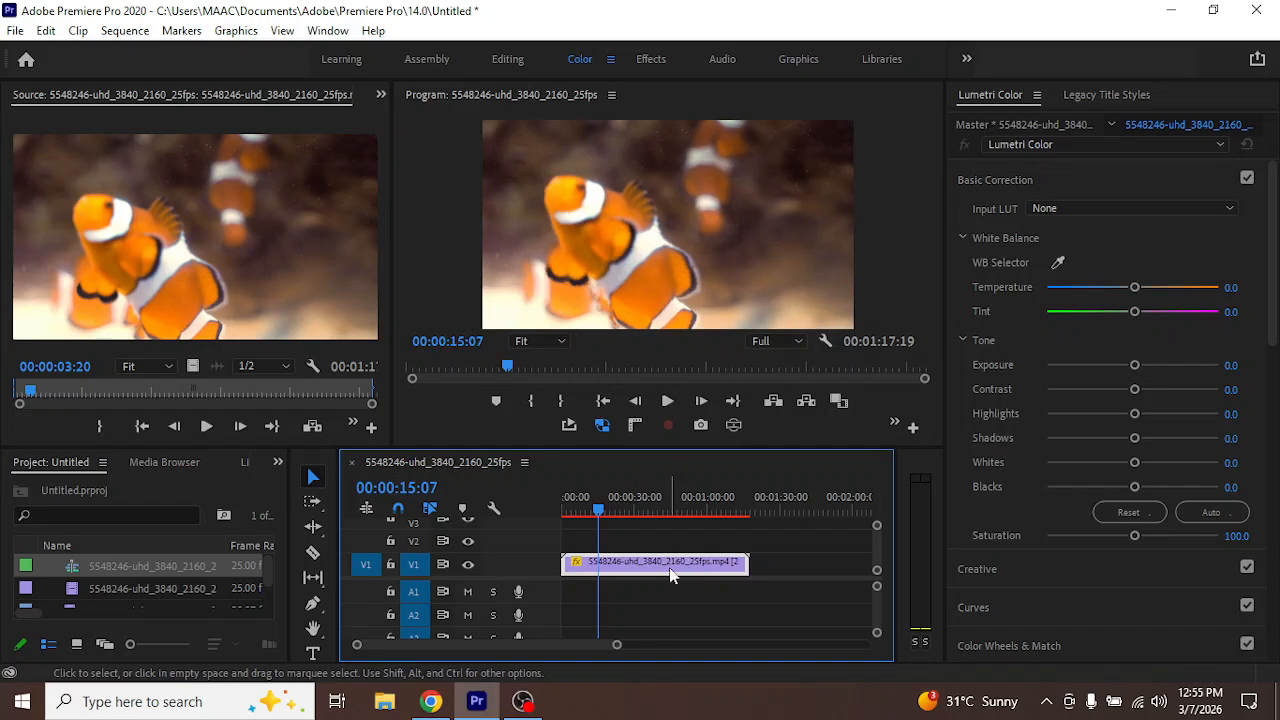
Show the clownfish clip's effect controls and select its Time Remapping effect
left_click(380, 95)
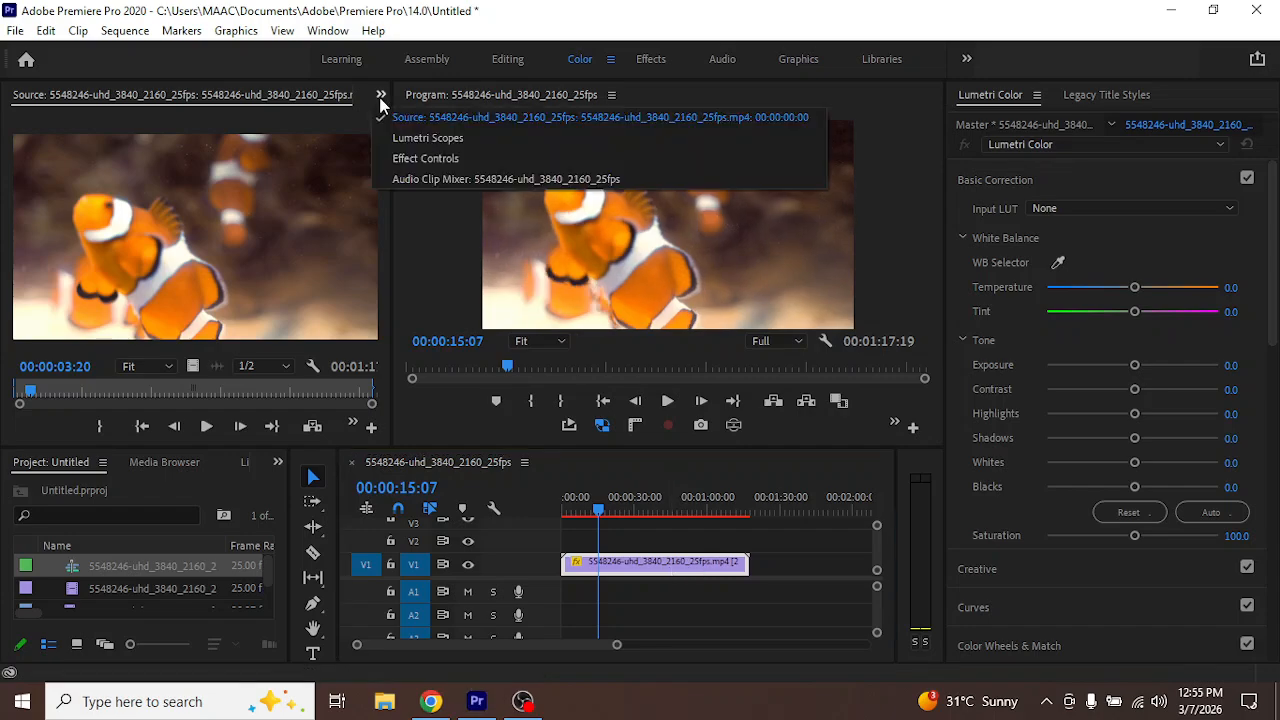
left_click(428, 158)
left_click(635, 565)
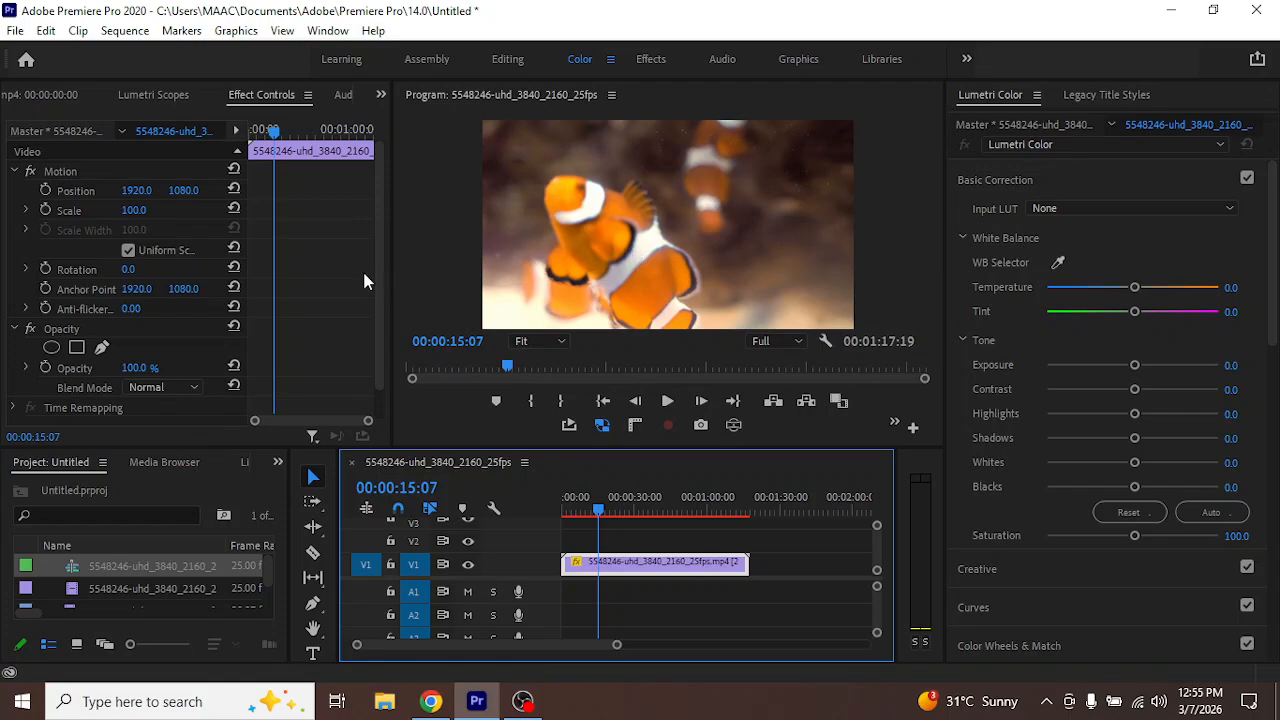
left_click_drag(380, 287, 379, 316)
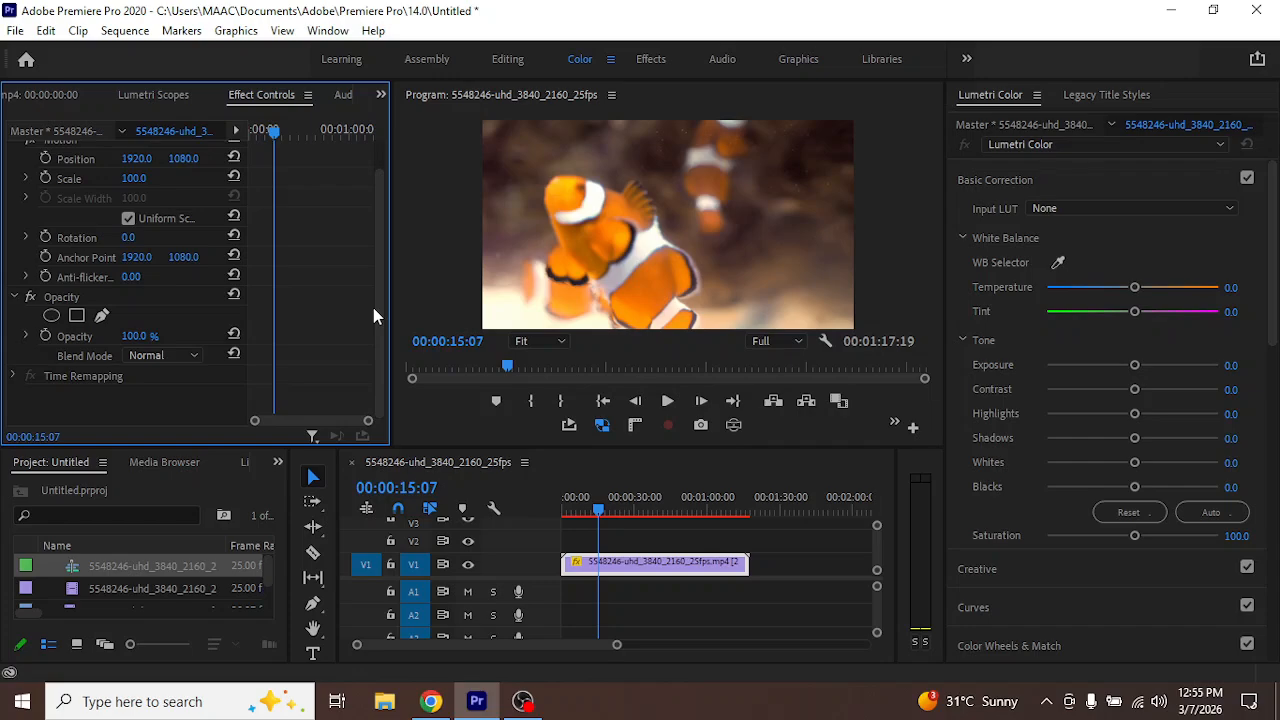
left_click(102, 378)
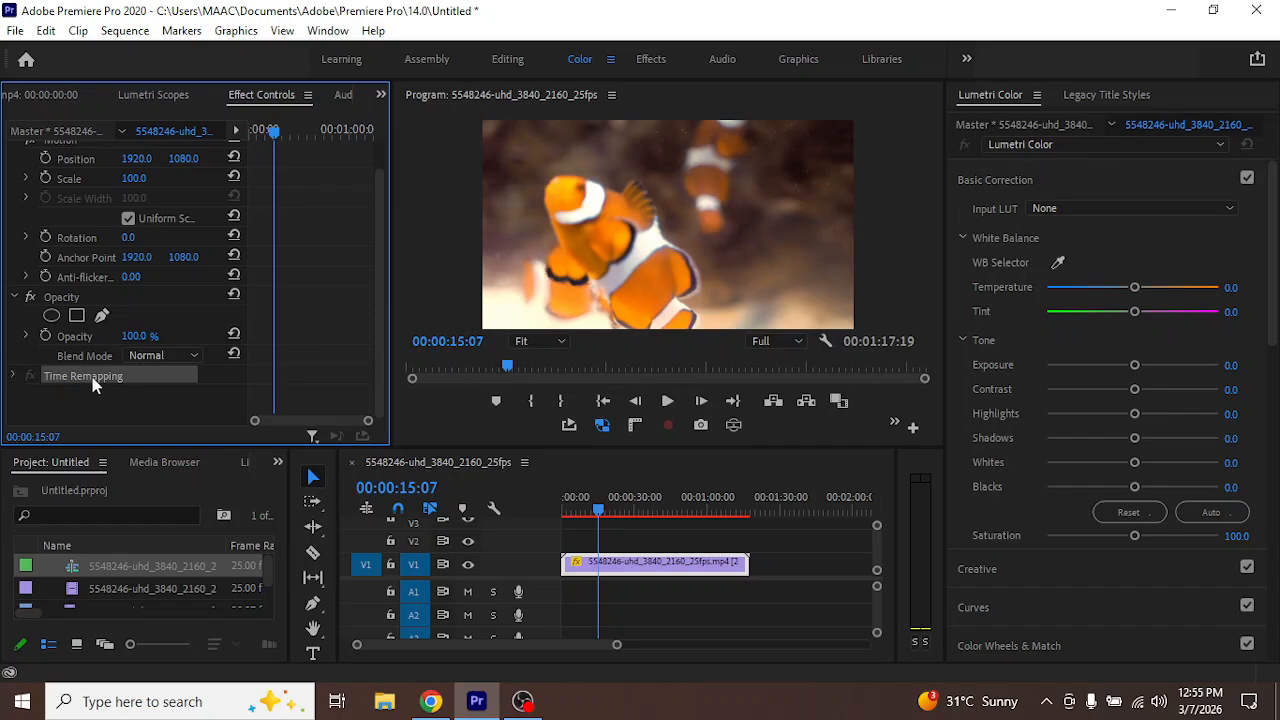
left_click(671, 566)
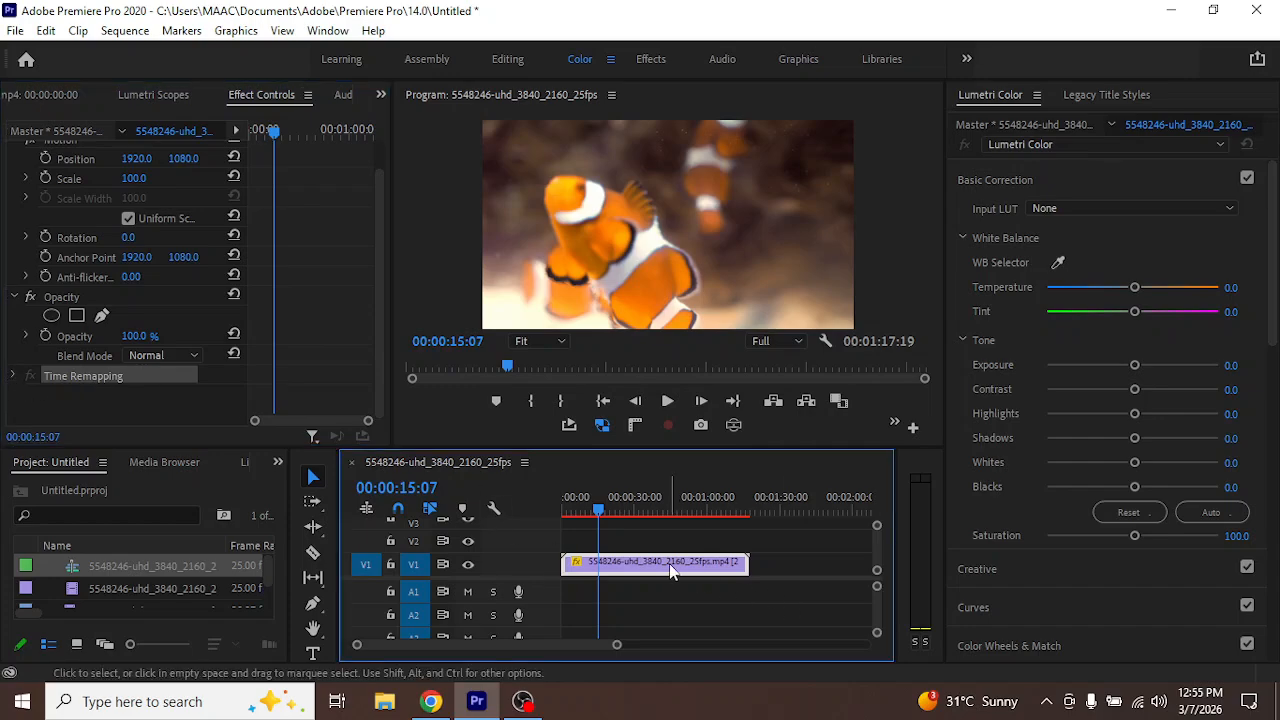
Return the playhead to the start, undo the 25% Optical Flow speed change and reselect the clownfish clip
left_click_drag(598, 513, 535, 520)
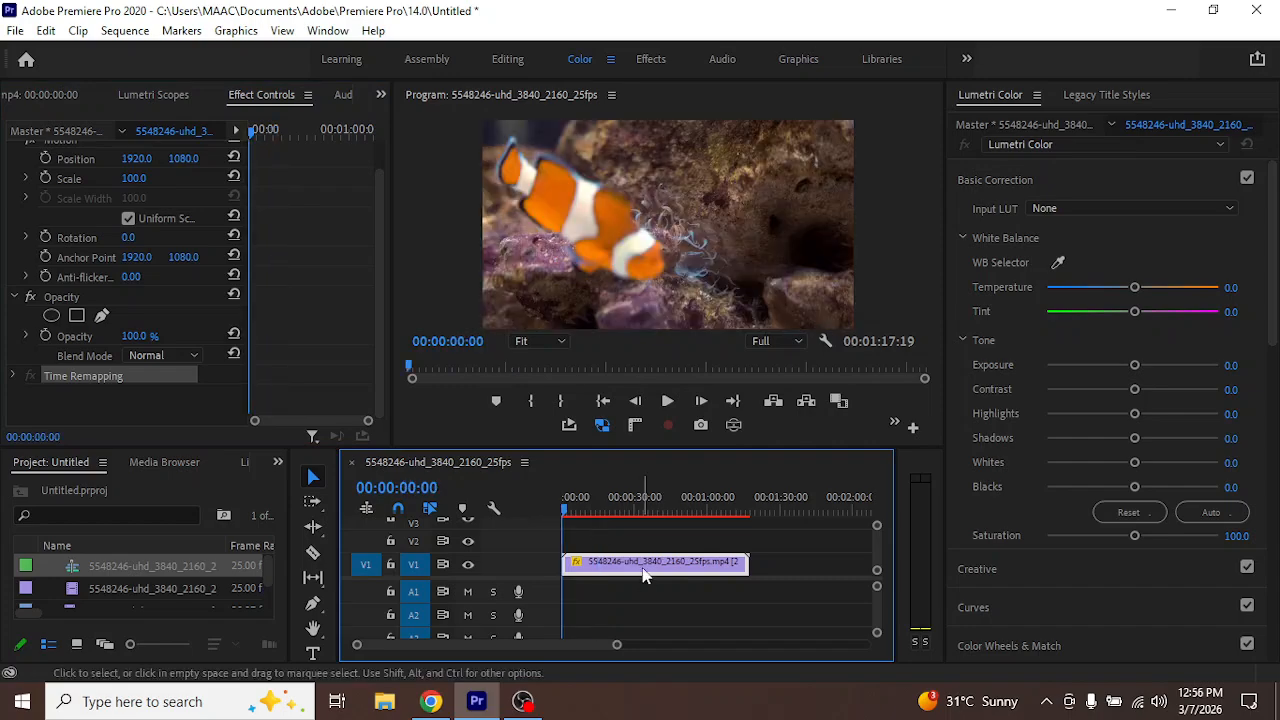
key("ctrl+z")
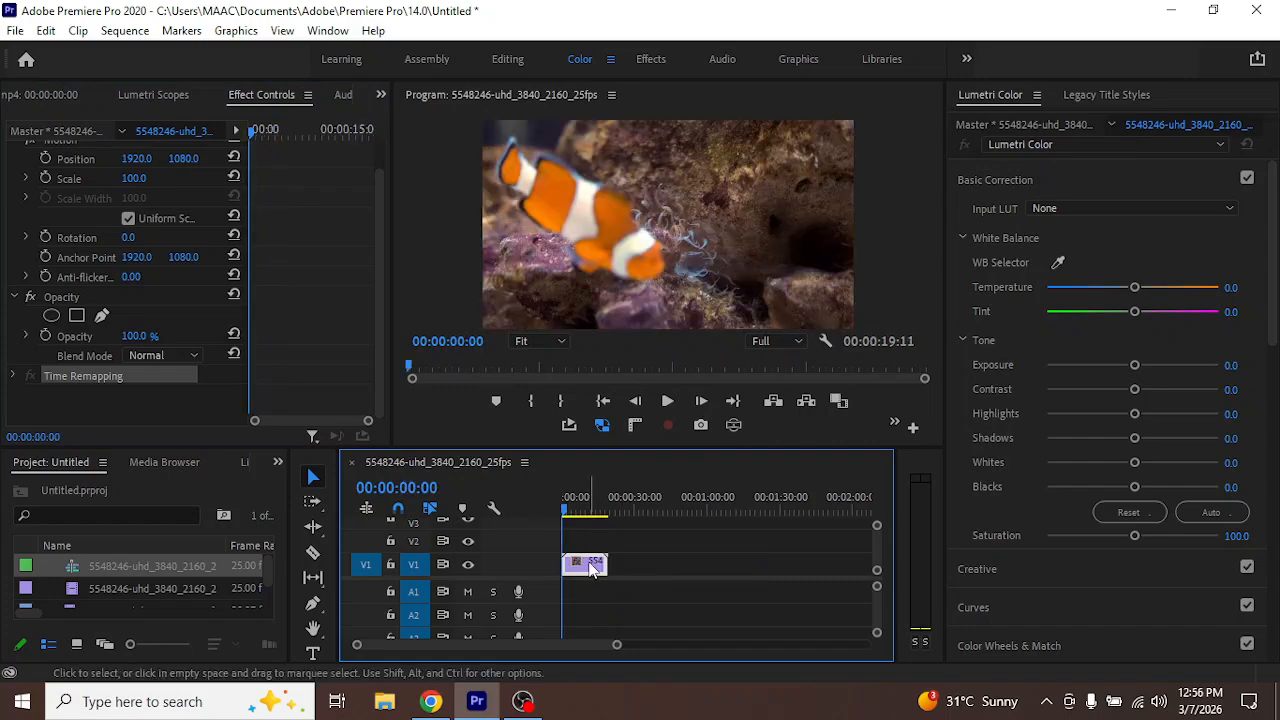
left_click(676, 600)
left_click(594, 568)
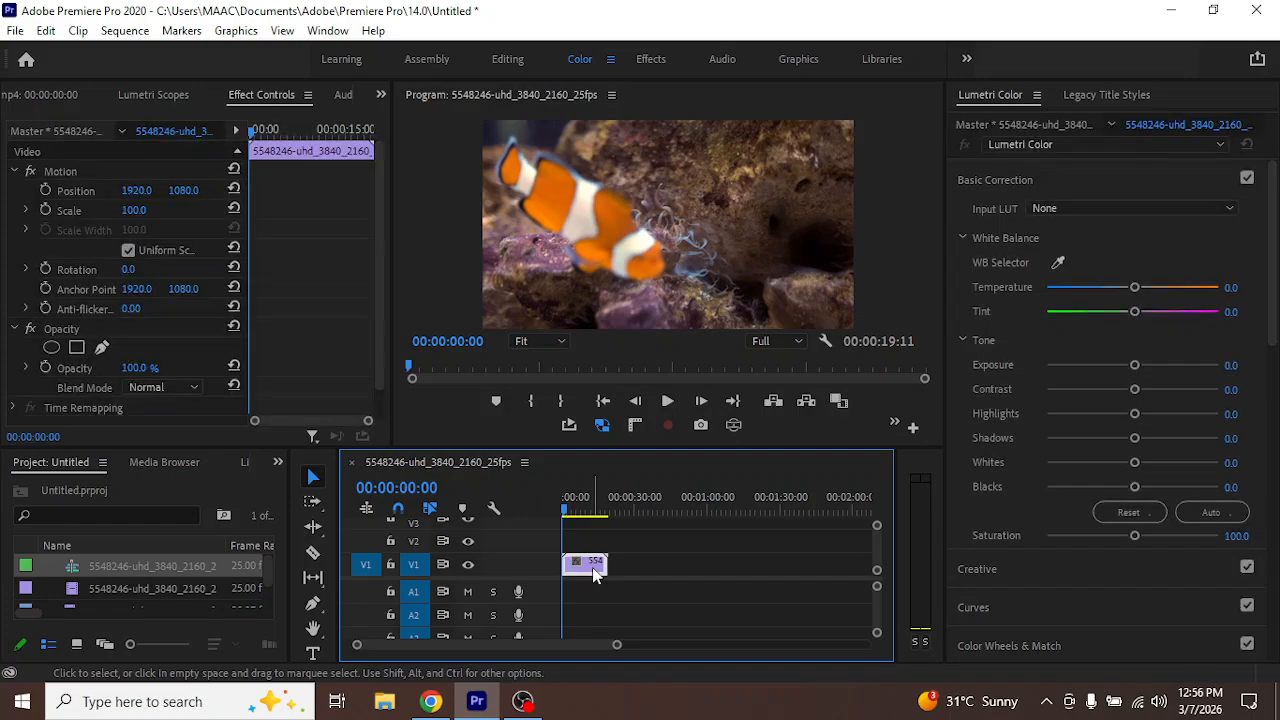
Select the clownfish clip's Time Remapping effect, widen the effect controls area and briefly reveal the Scale slider
left_click(104, 409)
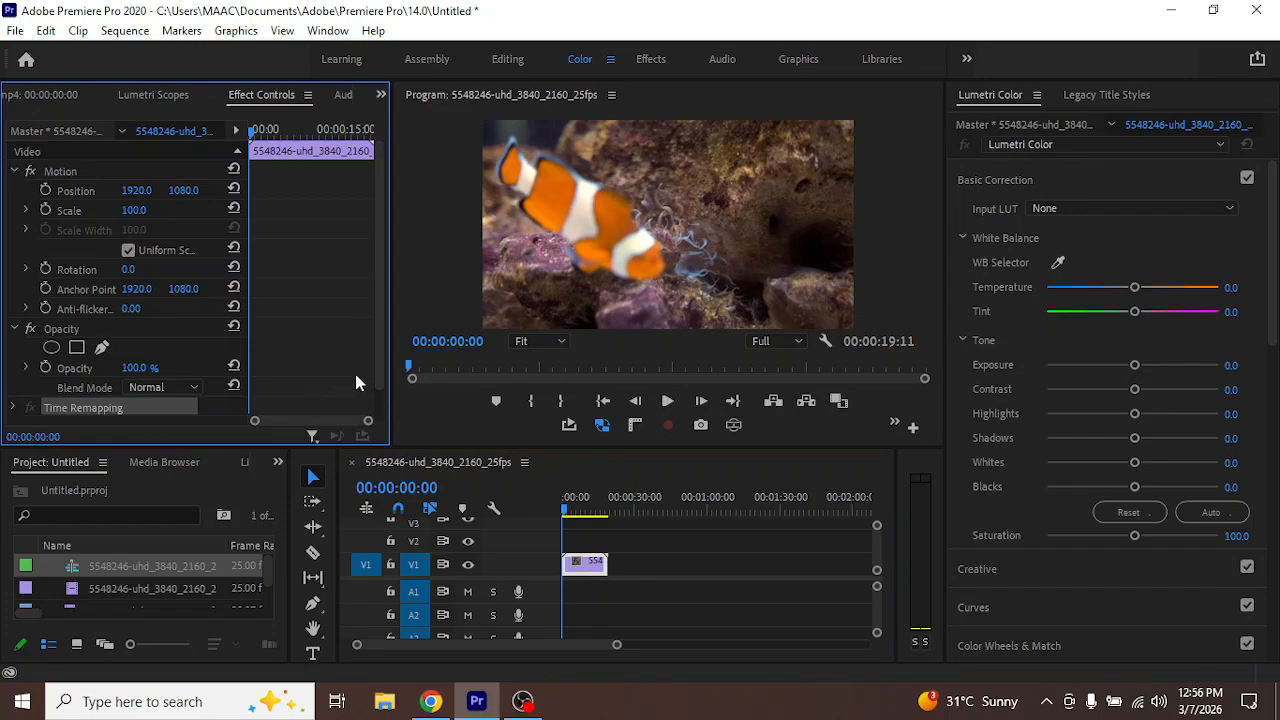
left_click_drag(390, 327, 483, 340)
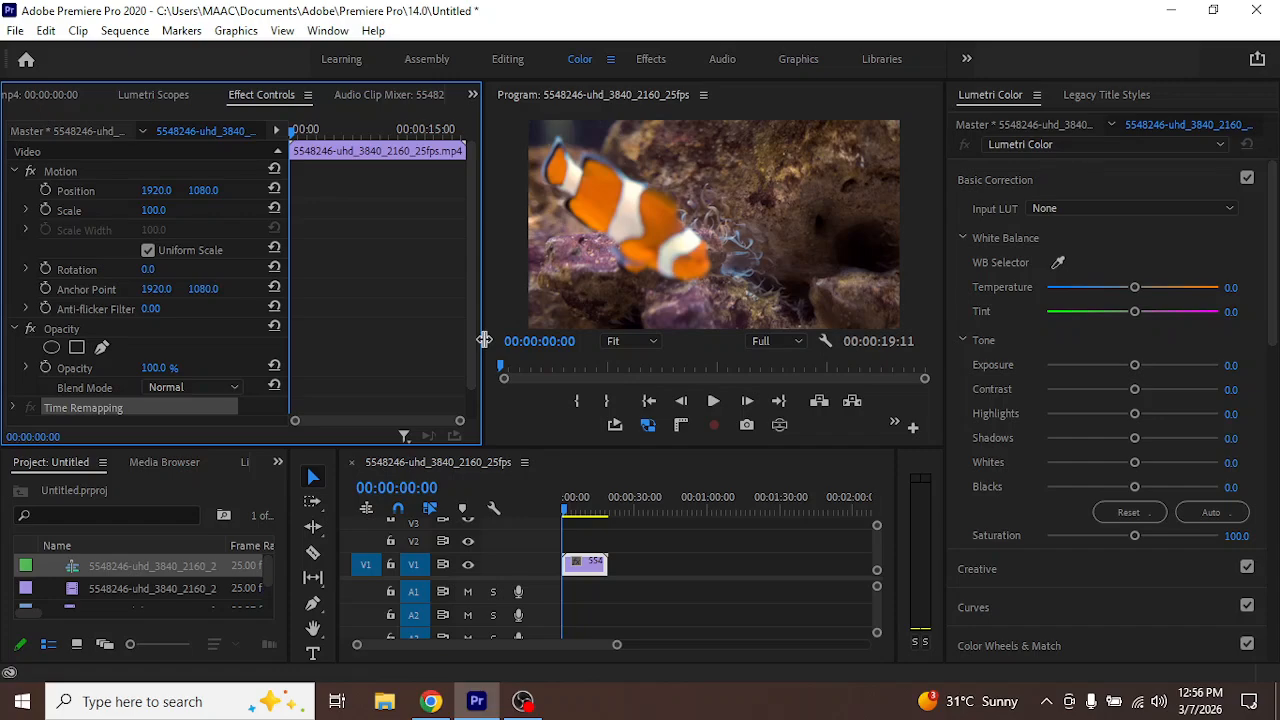
left_click(26, 211)
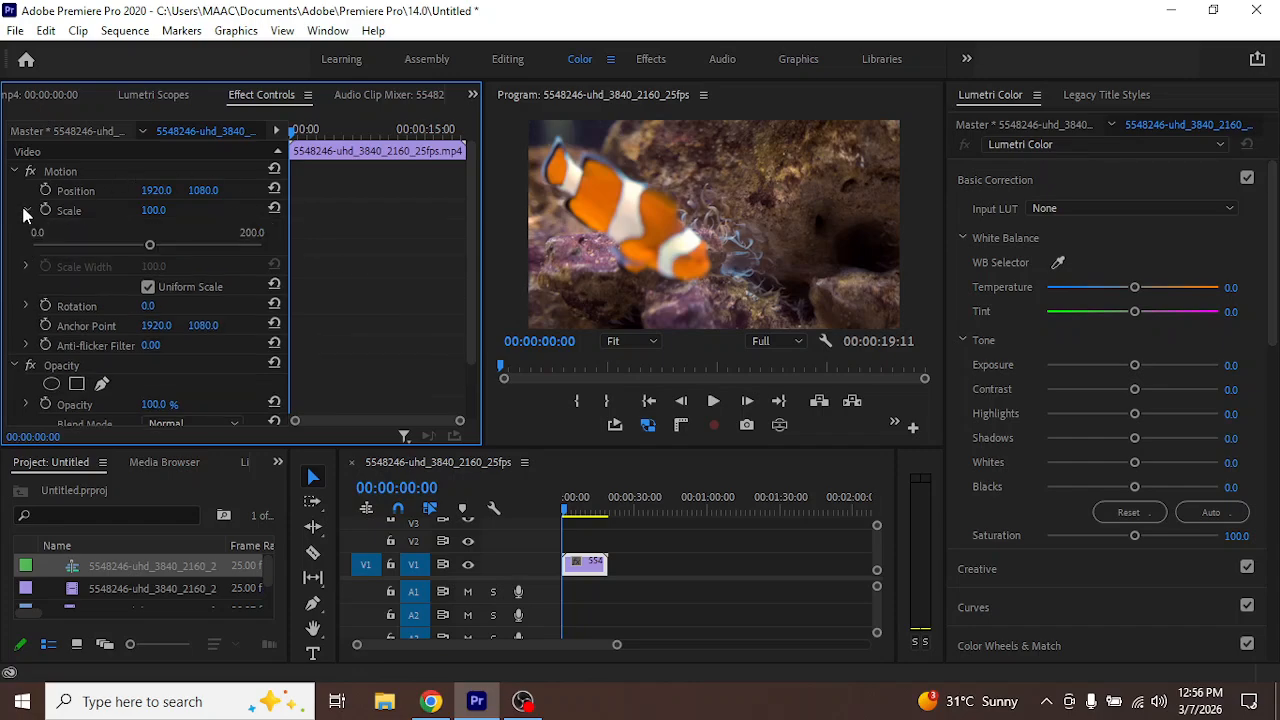
left_click(27, 211)
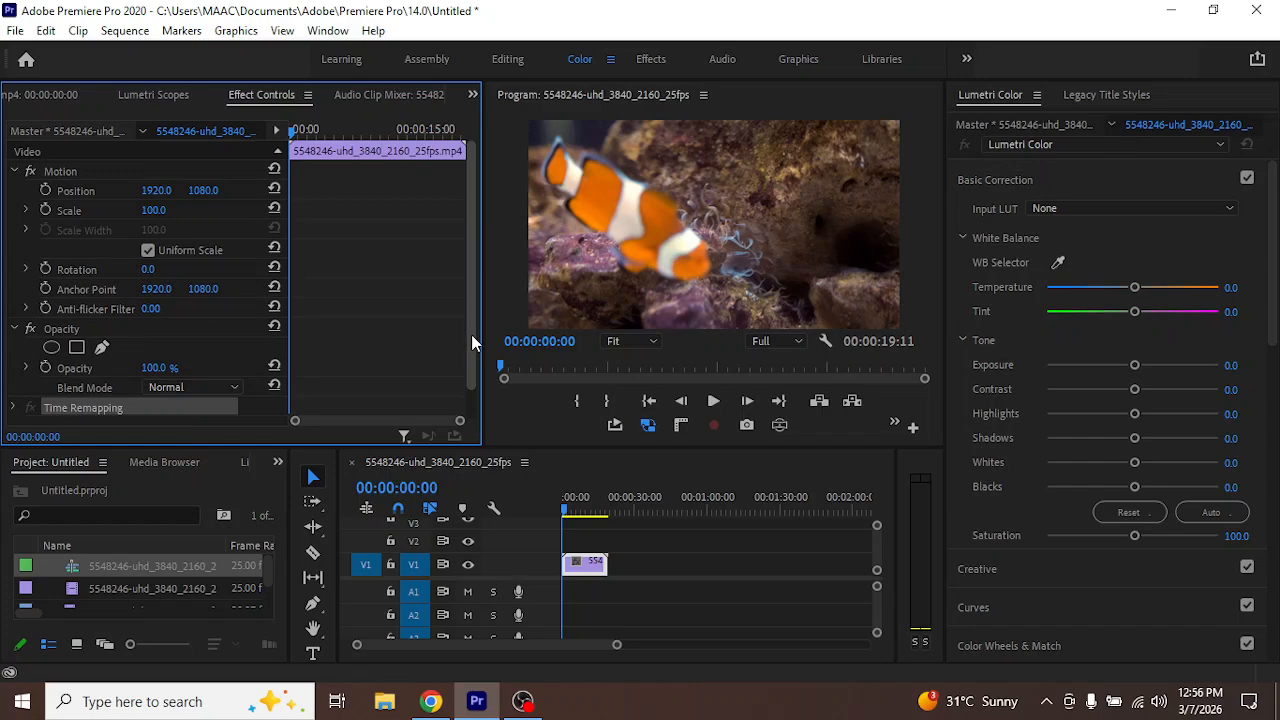
Animate the clownfish clip's Position from the start, setting its horizontal value to 3403 at 00:00:04:16
left_click(45, 190)
left_click_drag(566, 511, 577, 512)
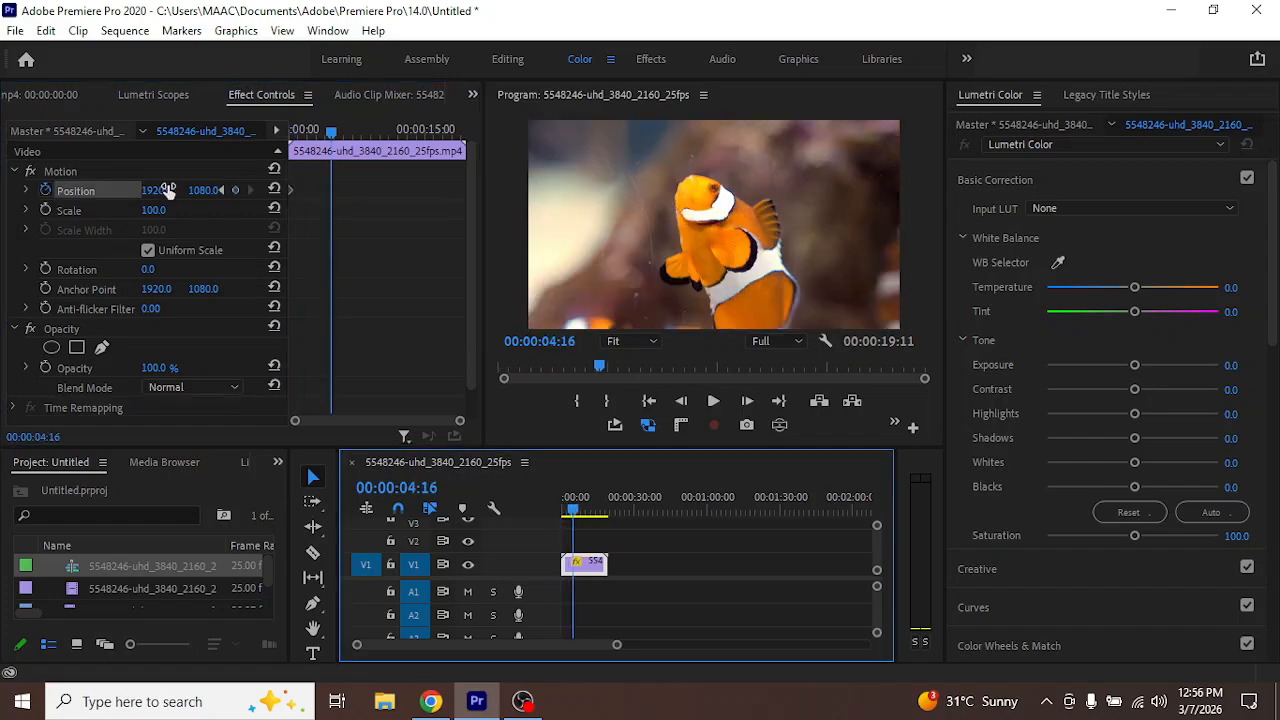
left_click_drag(160, 190, 318, 190)
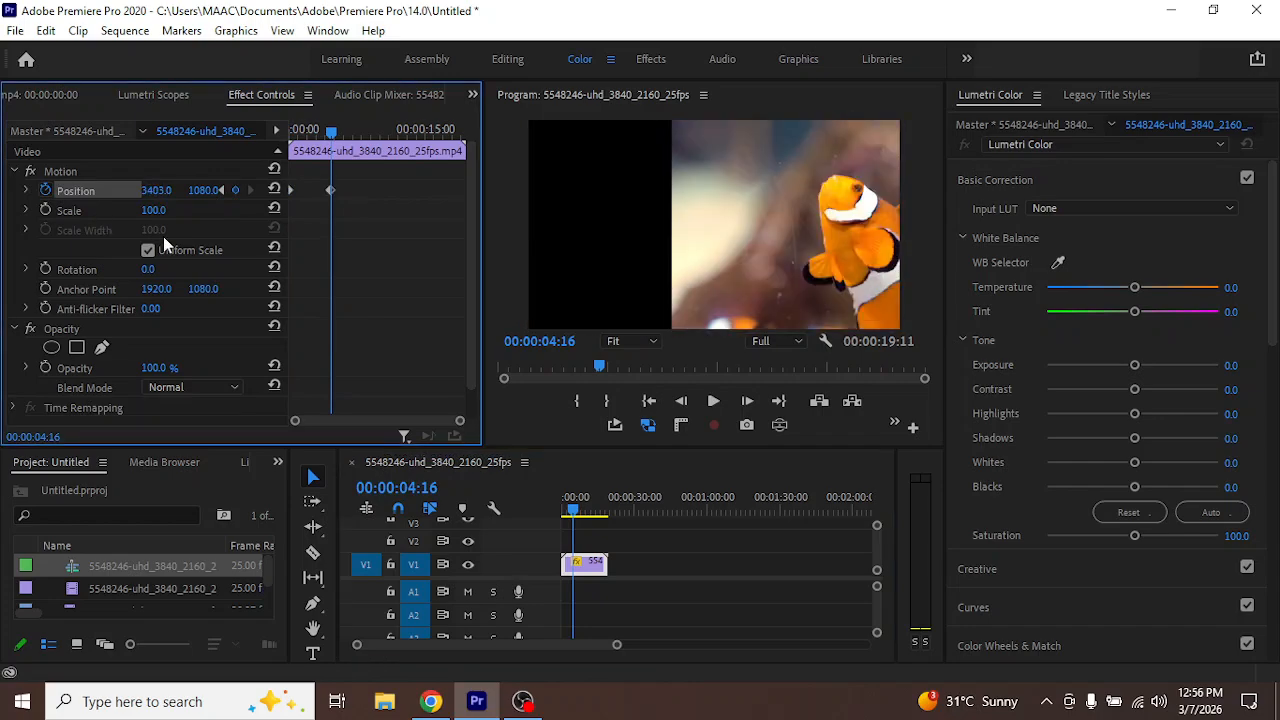
Return the playhead to the start and expand Position to show its velocity graph in a wider effect controls area
left_click(574, 512)
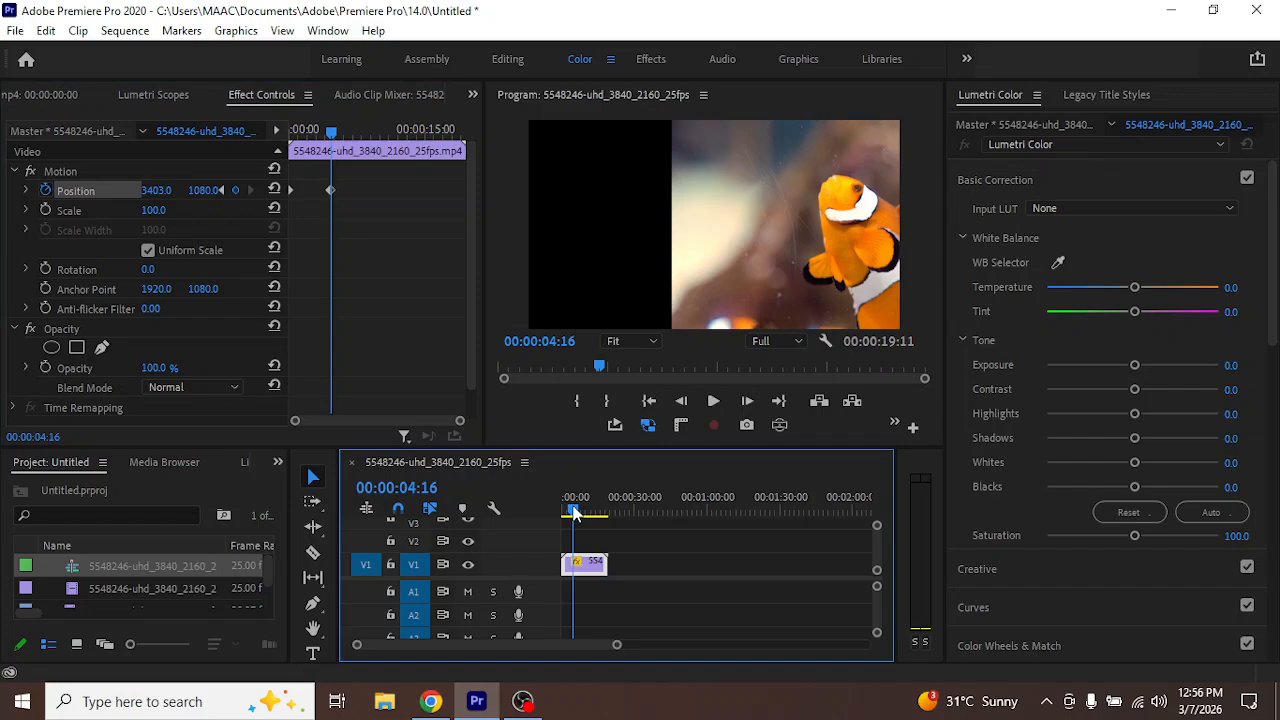
left_click_drag(574, 512, 529, 516)
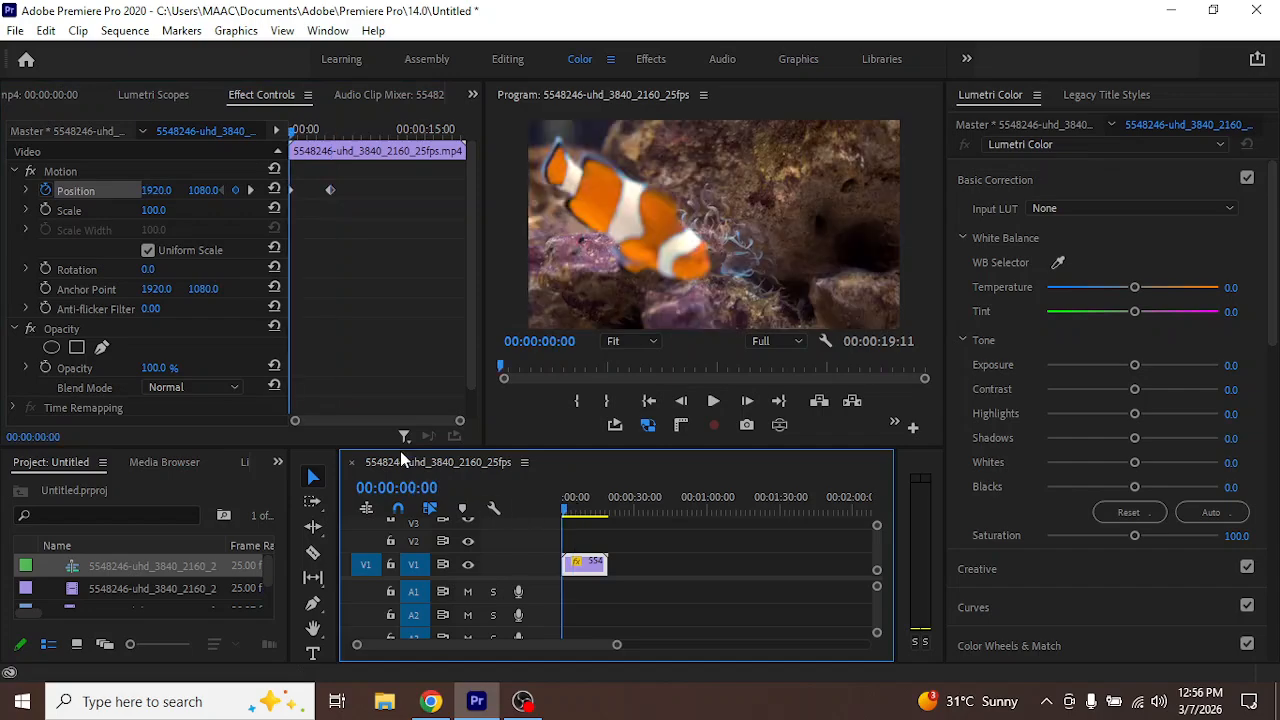
left_click(27, 192)
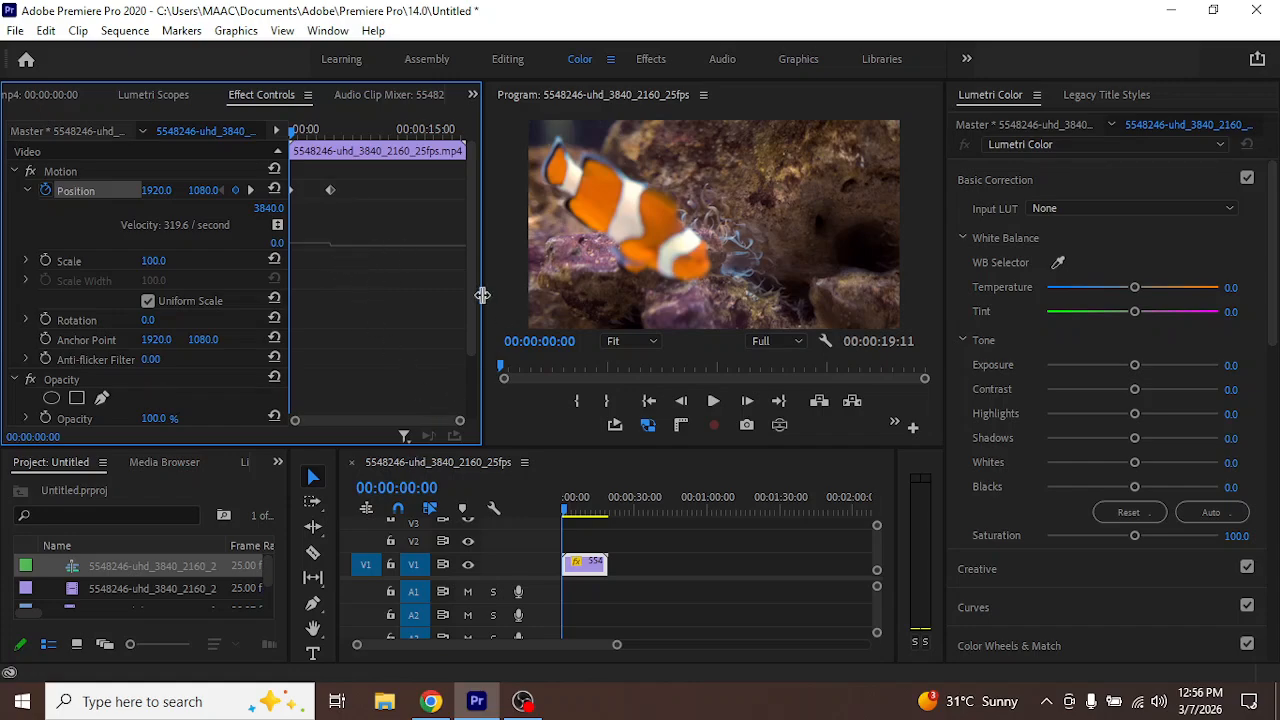
left_click_drag(482, 296, 563, 301)
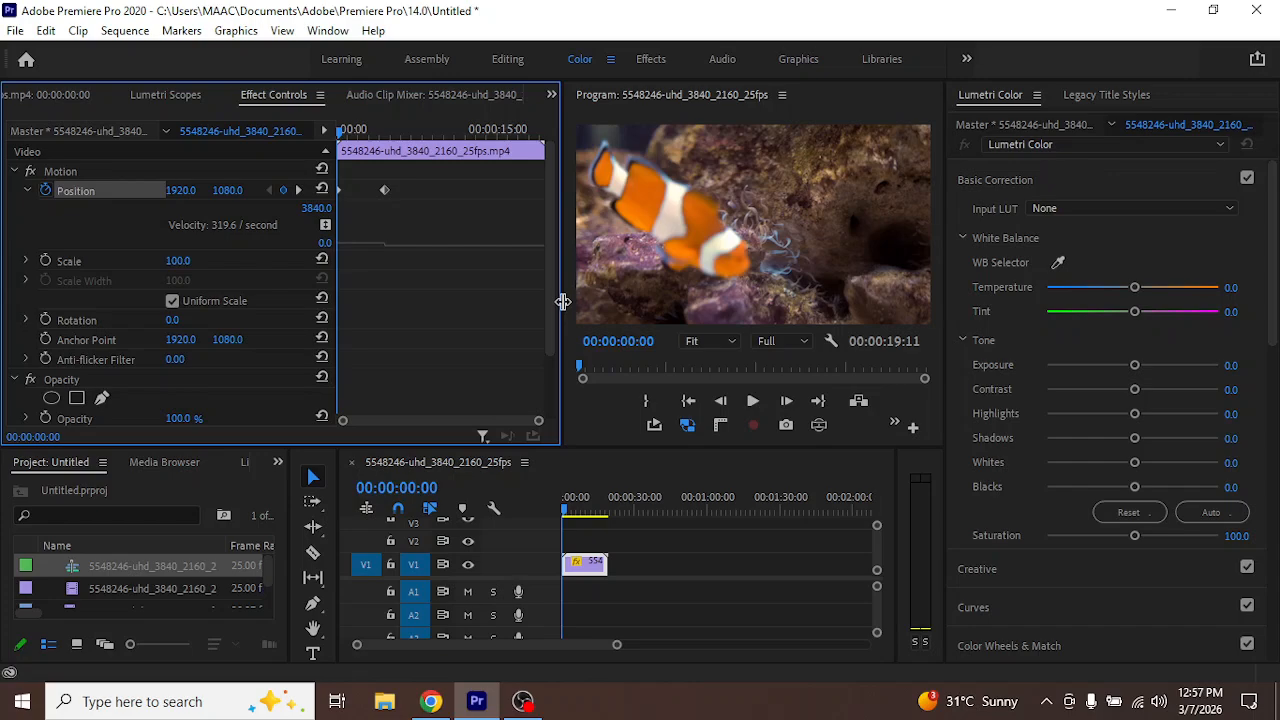
Try a different horizontal Position at 00:00:01:08, remove that keyframe and add a fresh Position keyframe at the same time
key("ctrl+s")
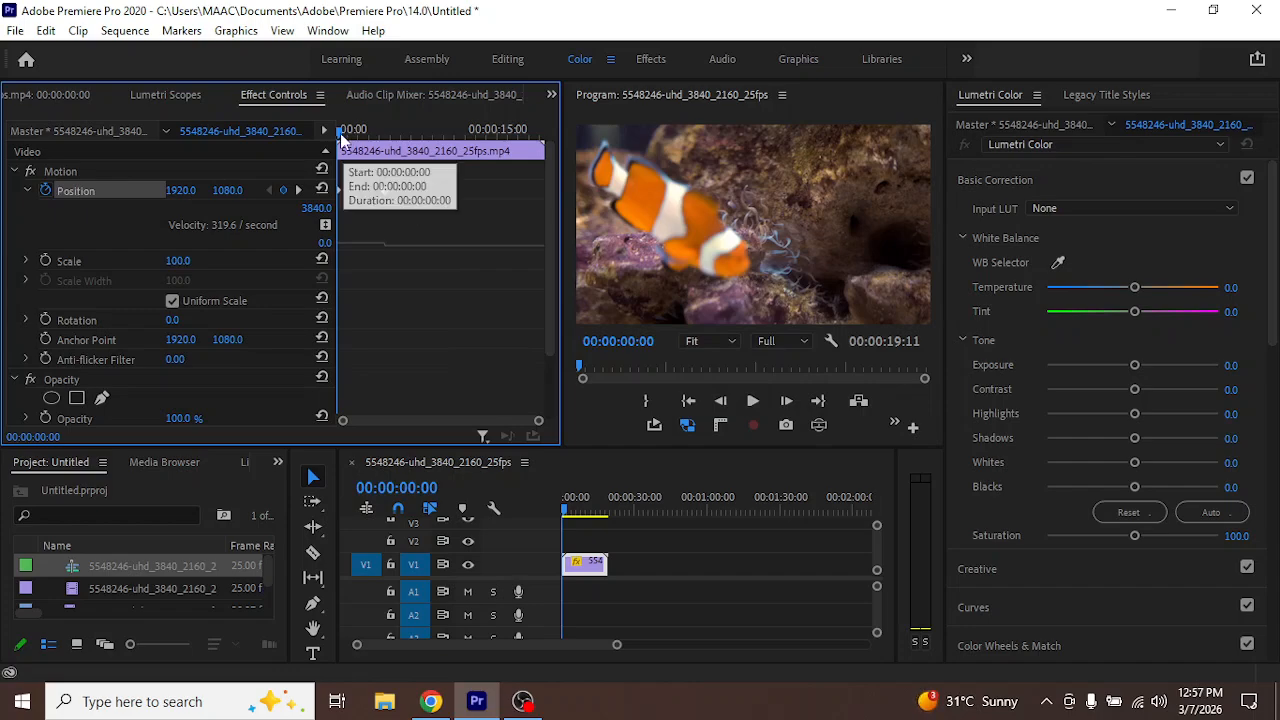
key("space")
left_click_drag(349, 155, 337, 190)
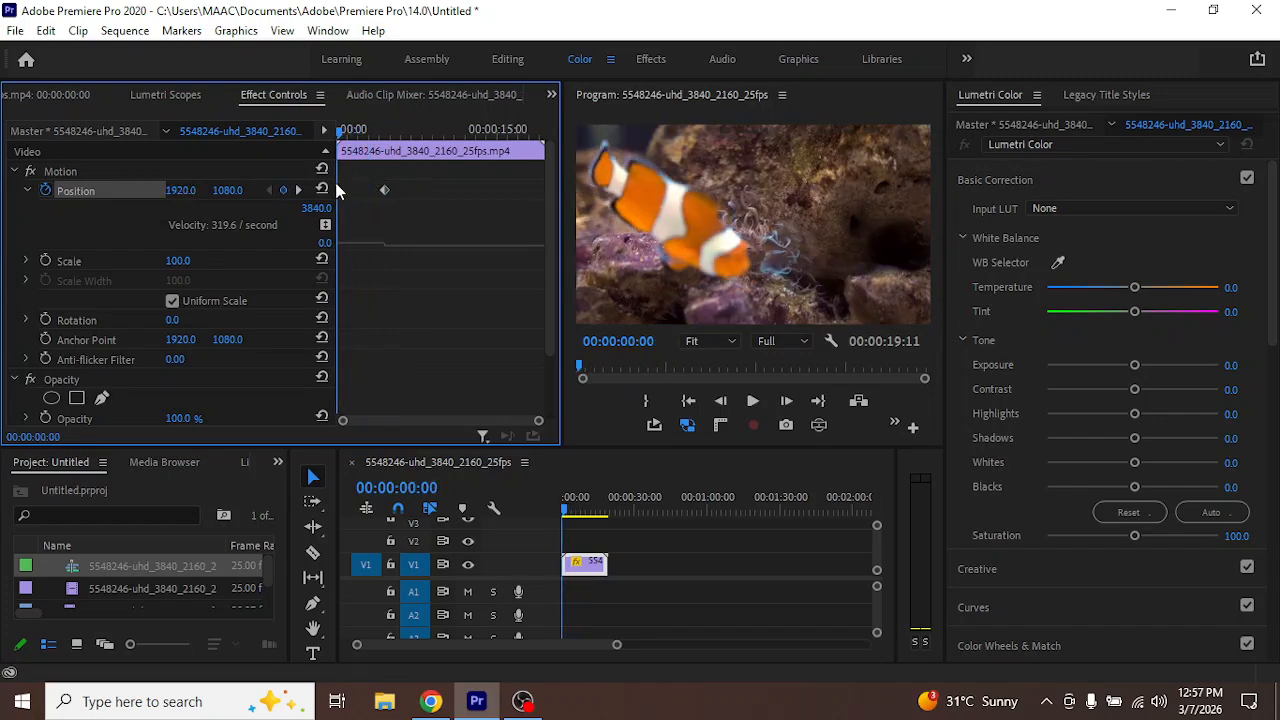
left_click_drag(341, 140, 354, 136)
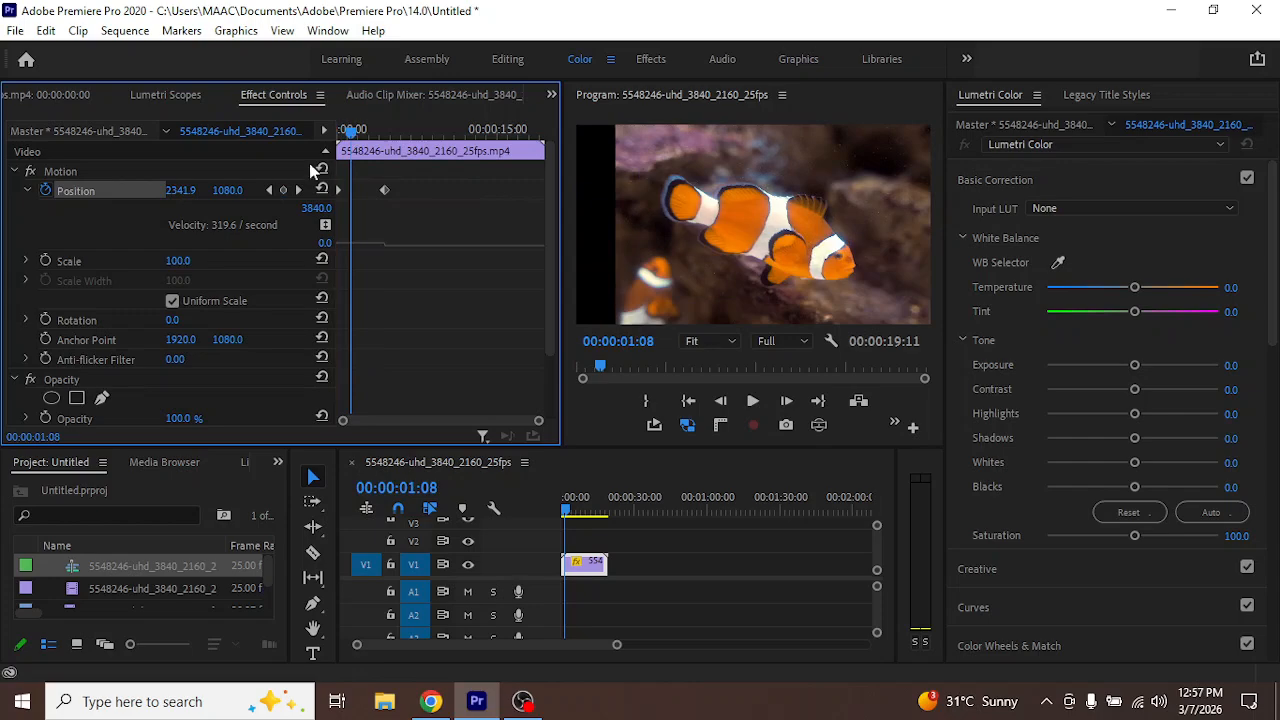
left_click_drag(178, 191, 110, 191)
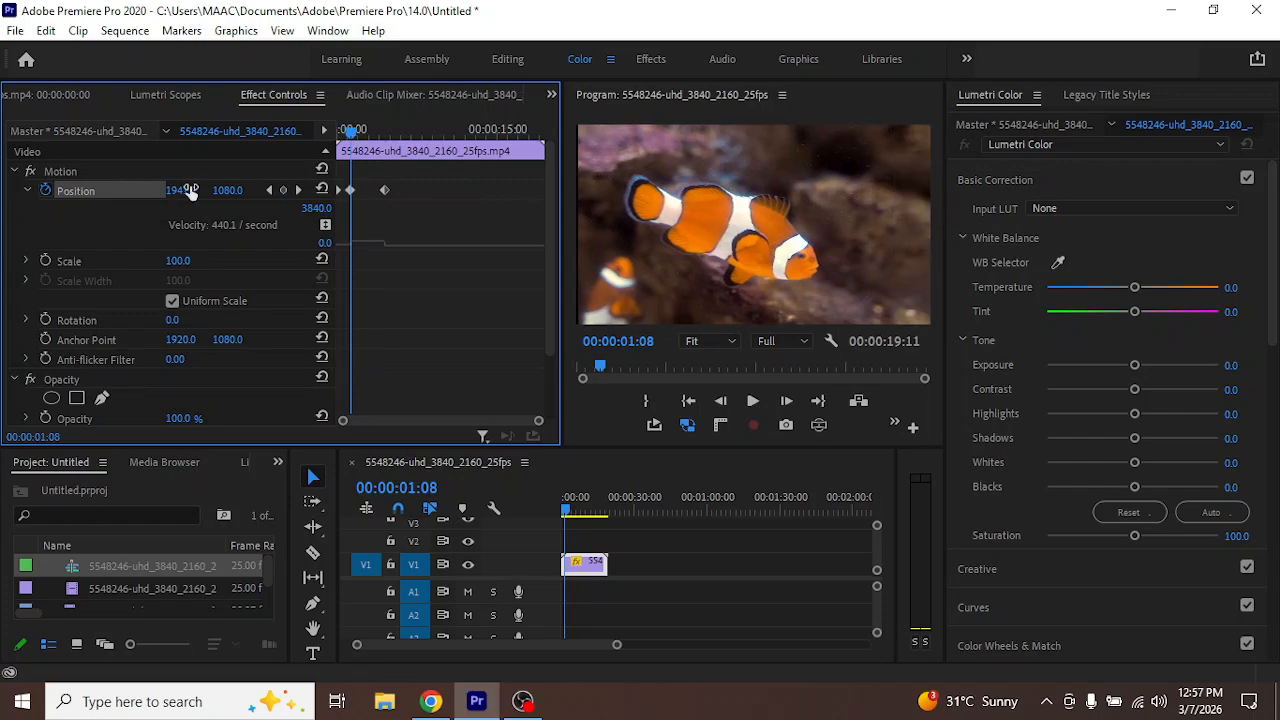
left_click(284, 191)
left_click(283, 191)
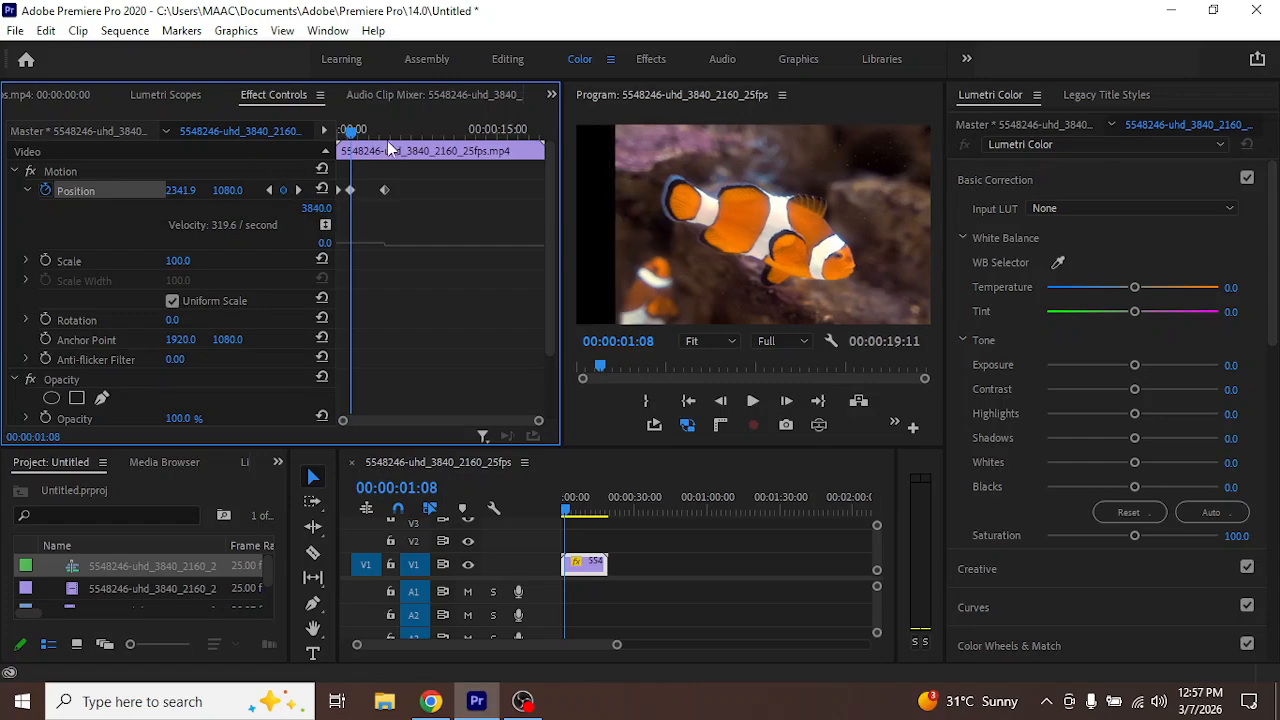
Return the playhead to the start and delete all the Position keyframes
left_click_drag(352, 136, 330, 150)
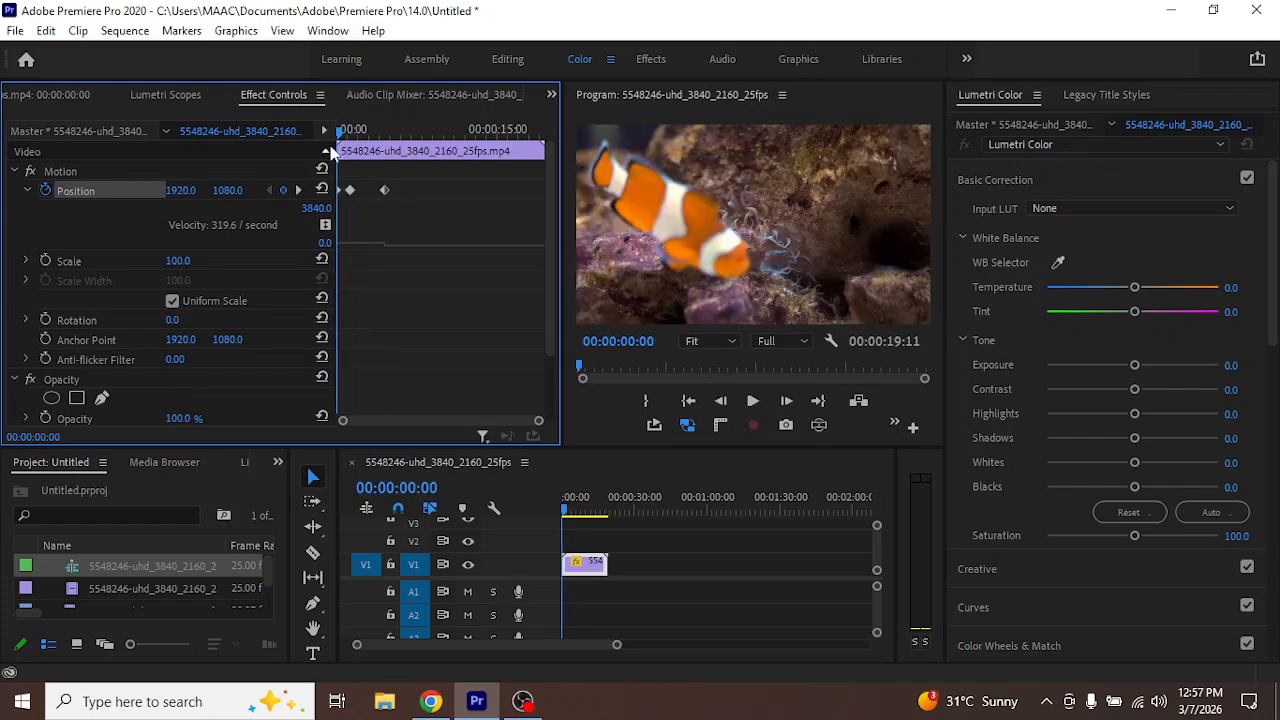
left_click_drag(423, 185, 330, 215)
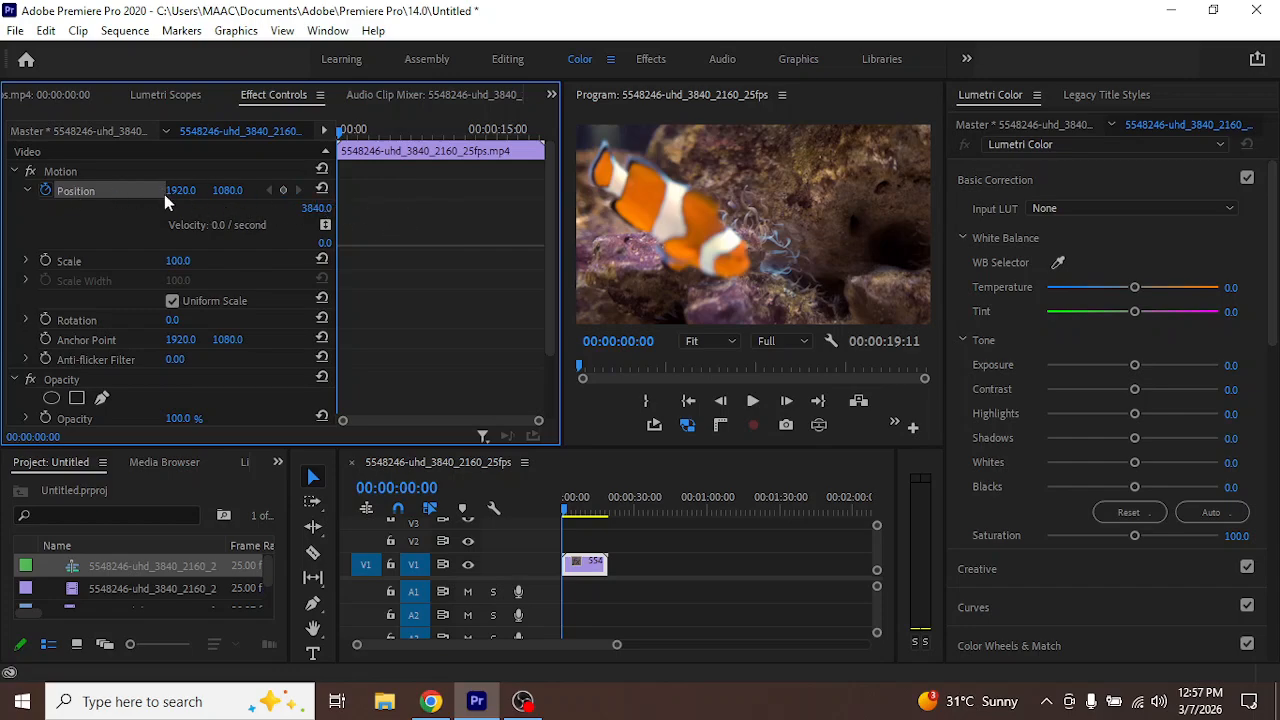
Add Position keyframes at the start and at 00:00:03:02, and set the horizontal Position to 3015 at 00:00:06:08
left_click(282, 190)
left_click(371, 134)
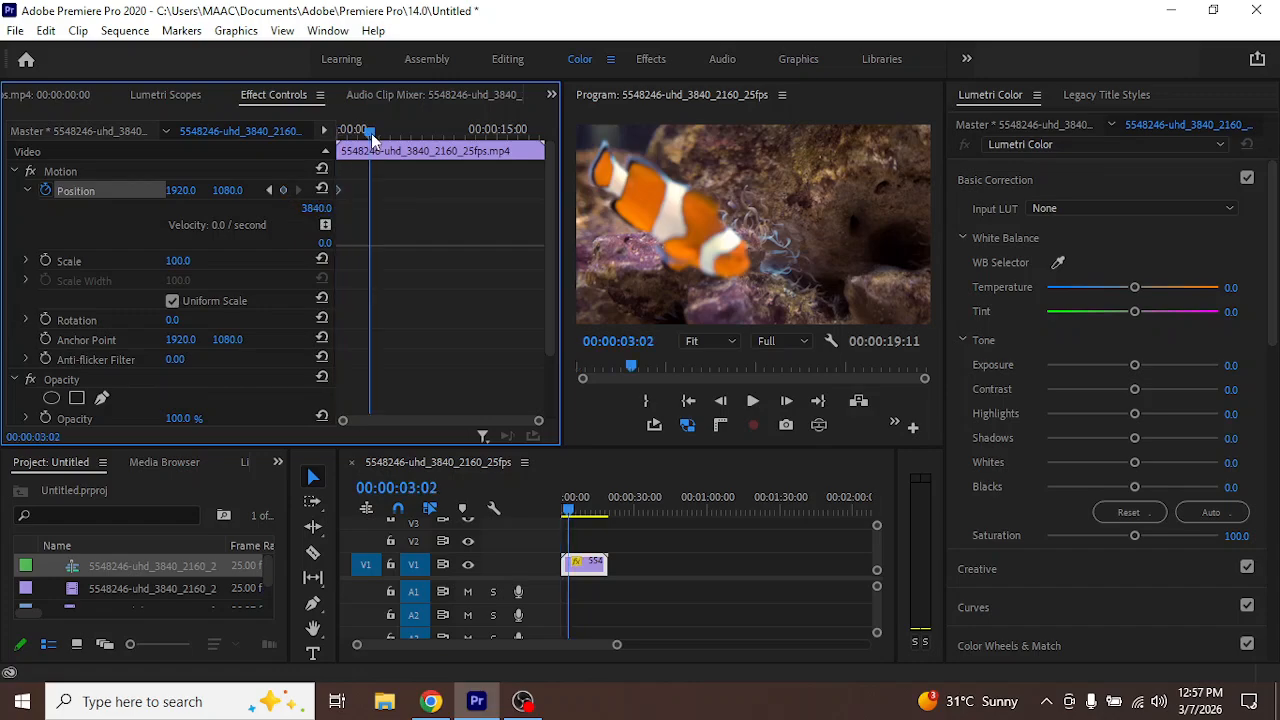
left_click(282, 190)
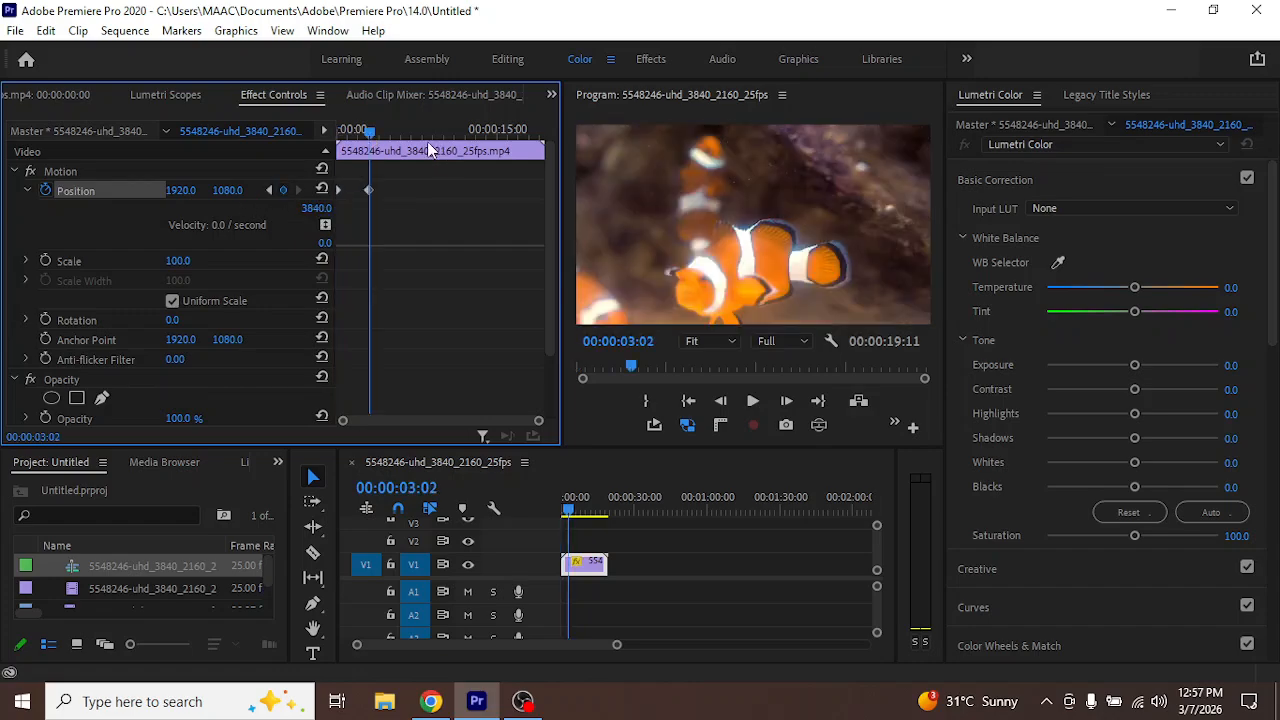
left_click(405, 134)
left_click_drag(180, 190, 203, 232)
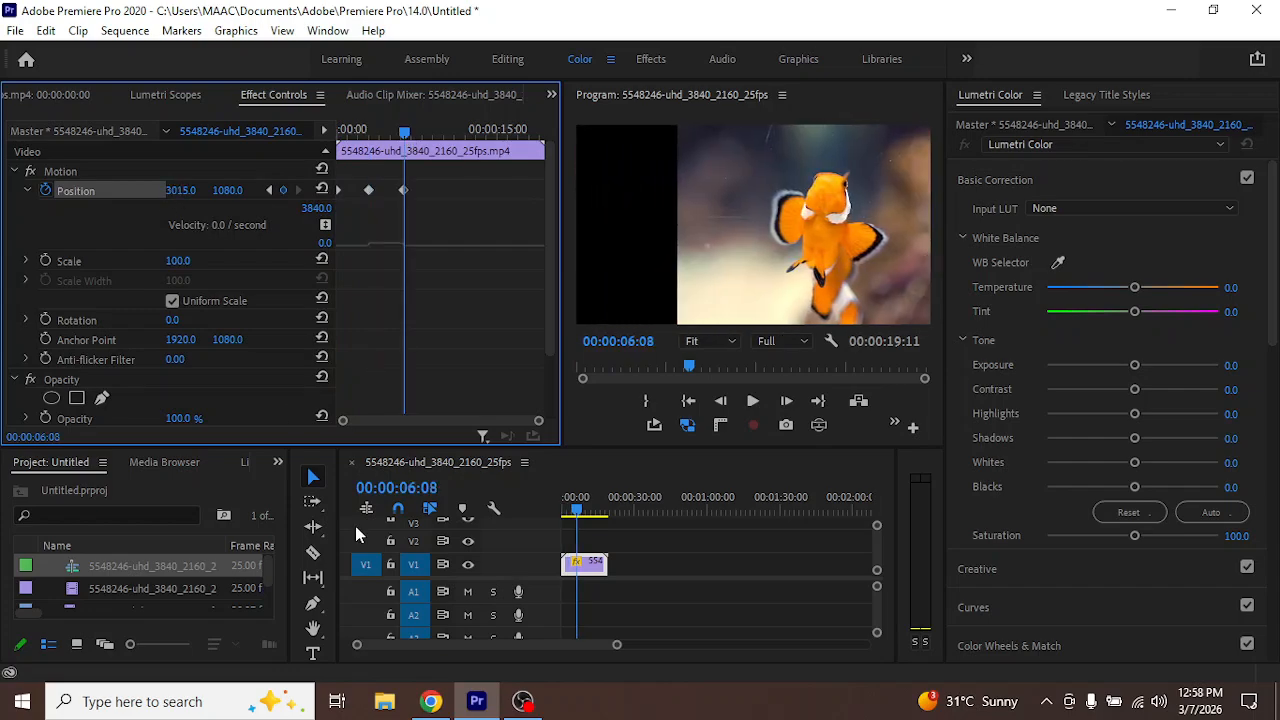
Play the Position animation from the start for about five seconds, stop and return the playhead to the start
left_click_drag(578, 510, 287, 495)
key("space")
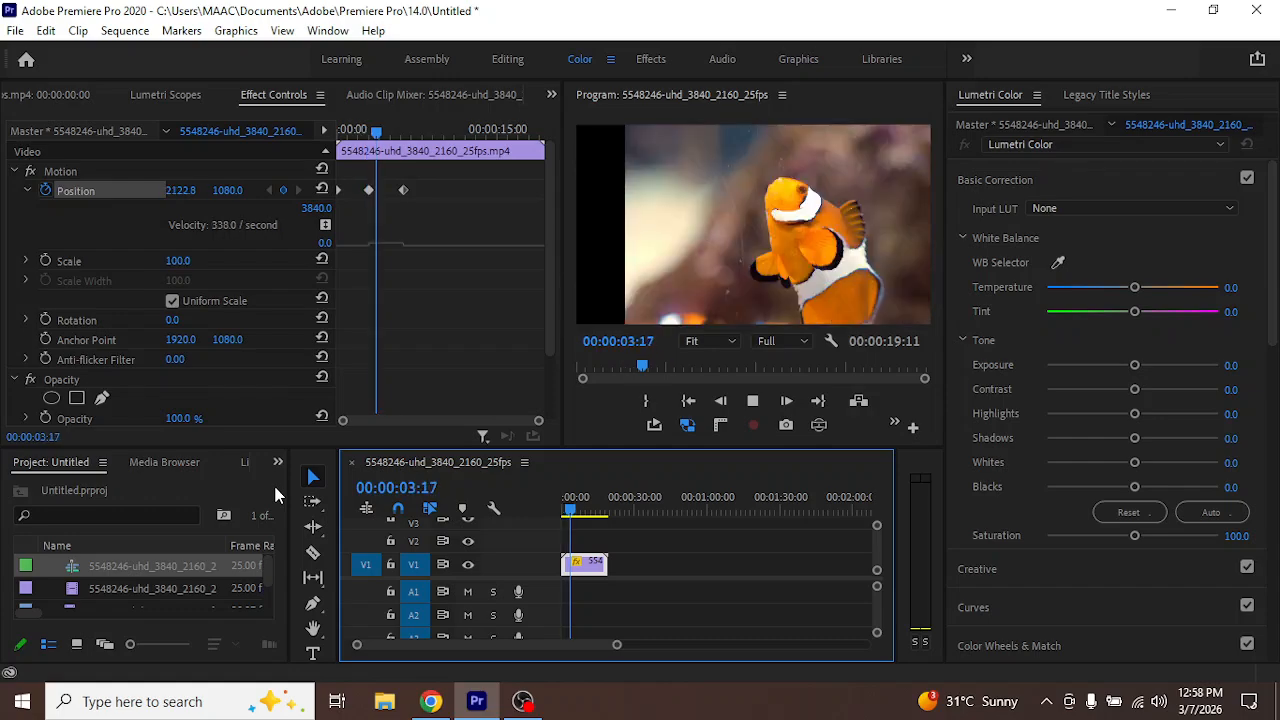
key("space")
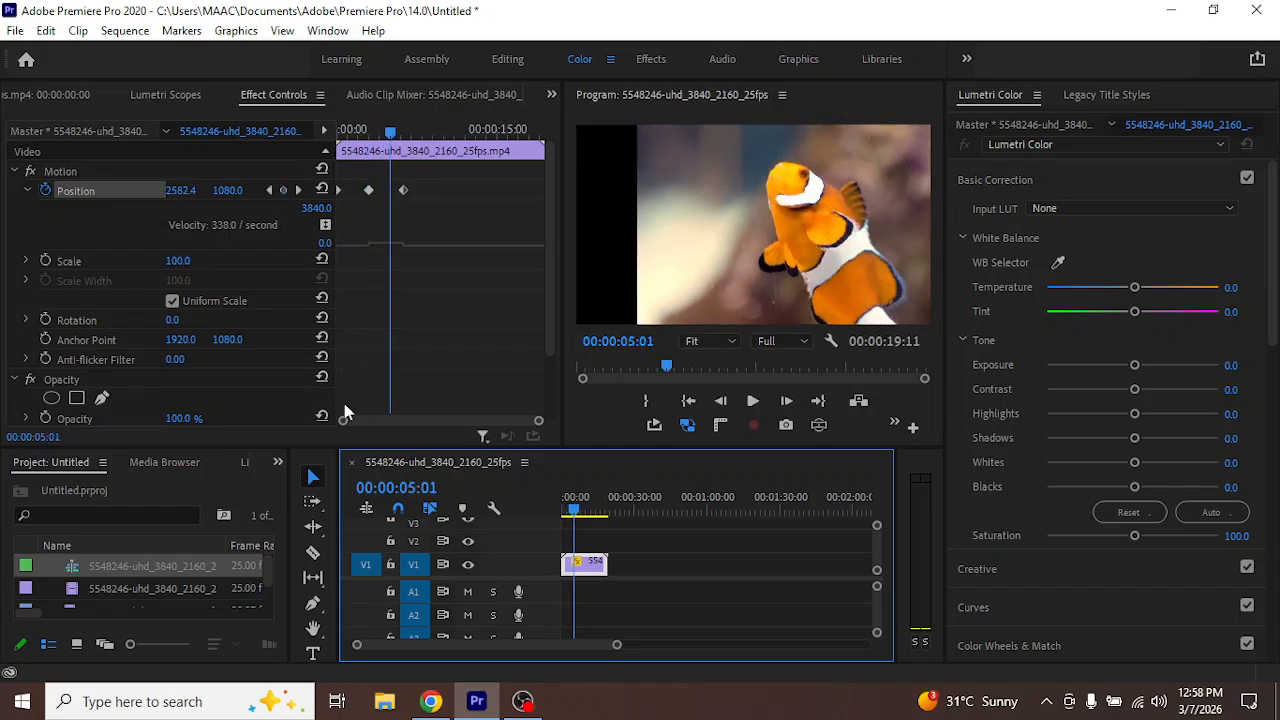
left_click_drag(390, 131, 279, 148)
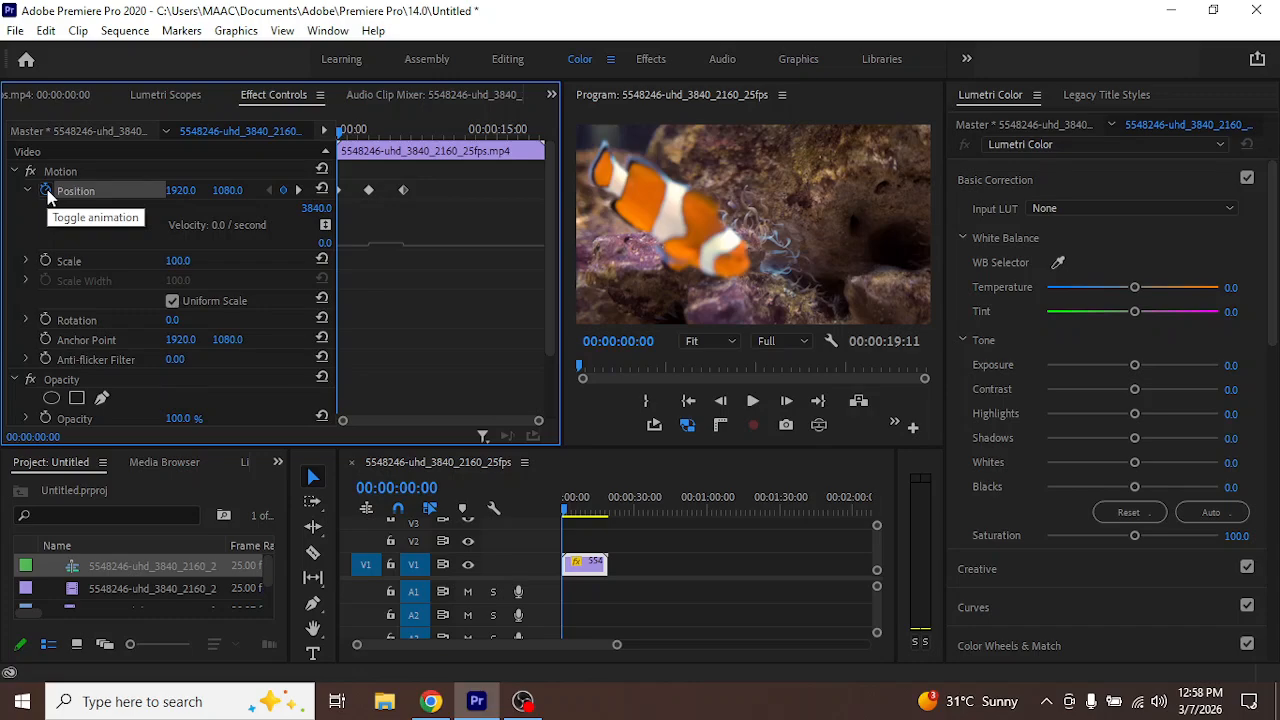
Step forward through the Position keyframes to the last one and back to the first
left_click(297, 190)
left_click(297, 190)
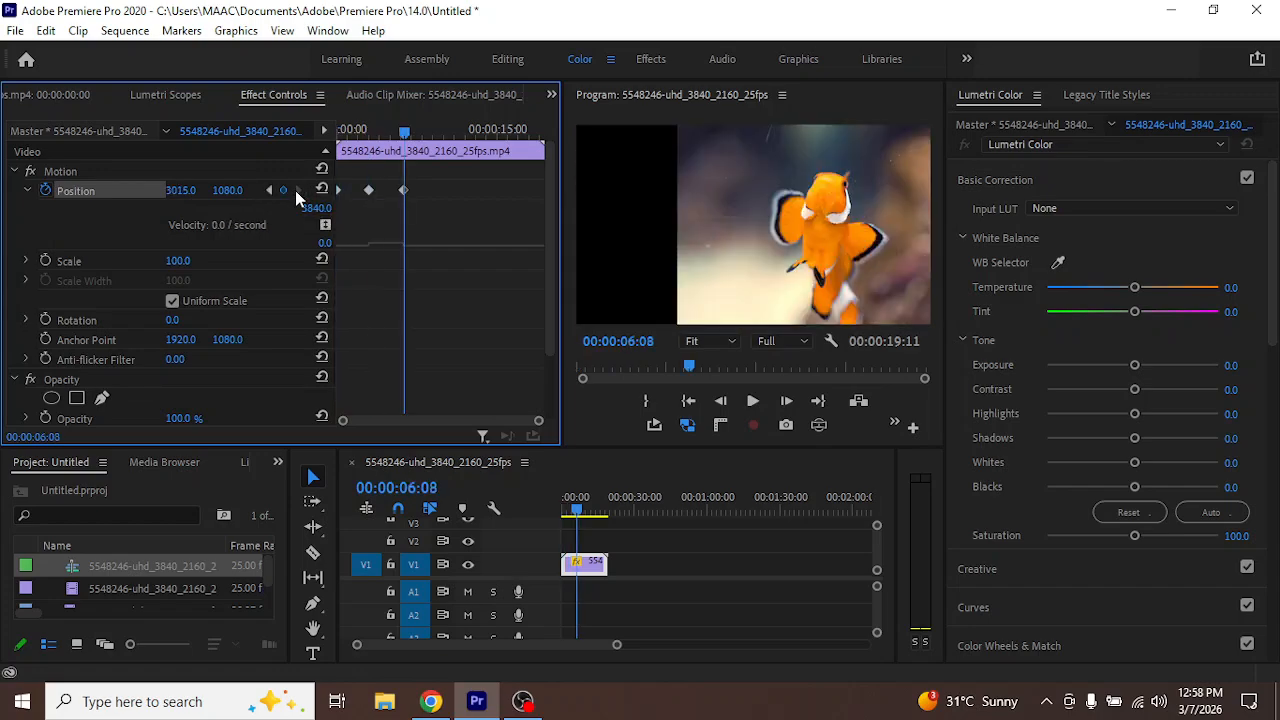
left_click(267, 190)
left_click(267, 190)
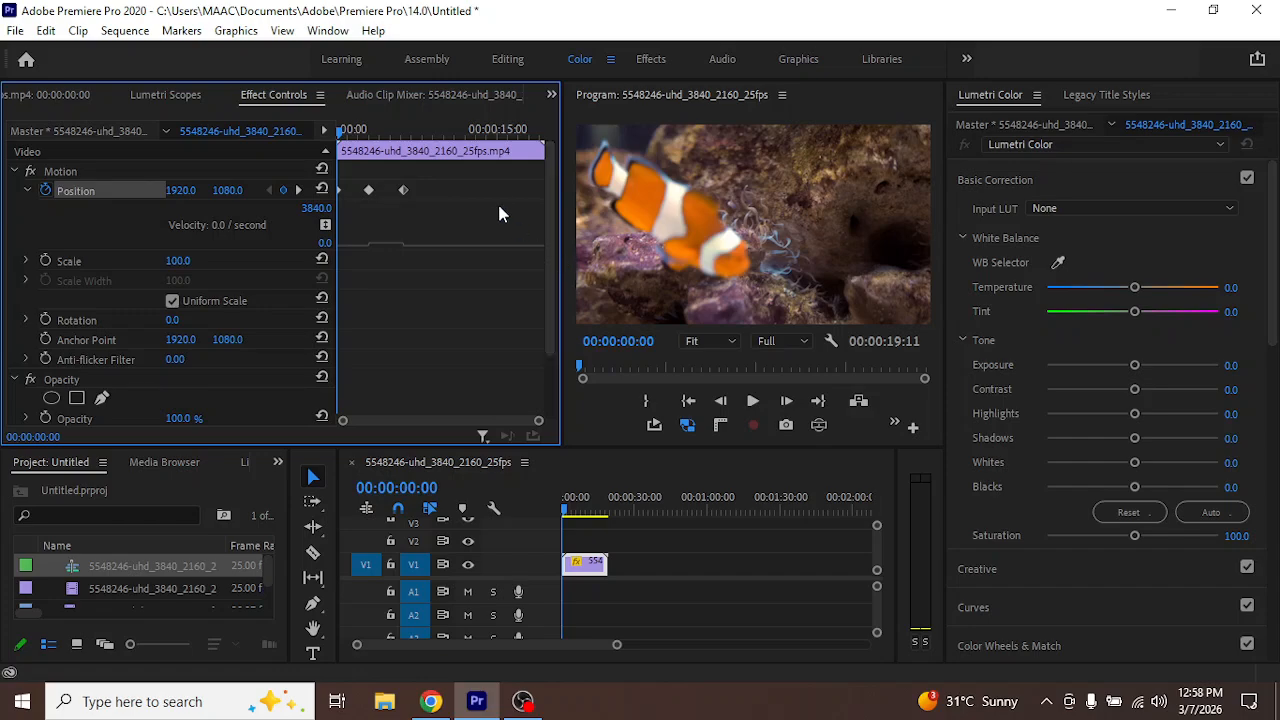
Select all three Position keyframes and enlarge the effect controls area to examine their velocity graph
left_click_drag(440, 177, 322, 215)
key("z")
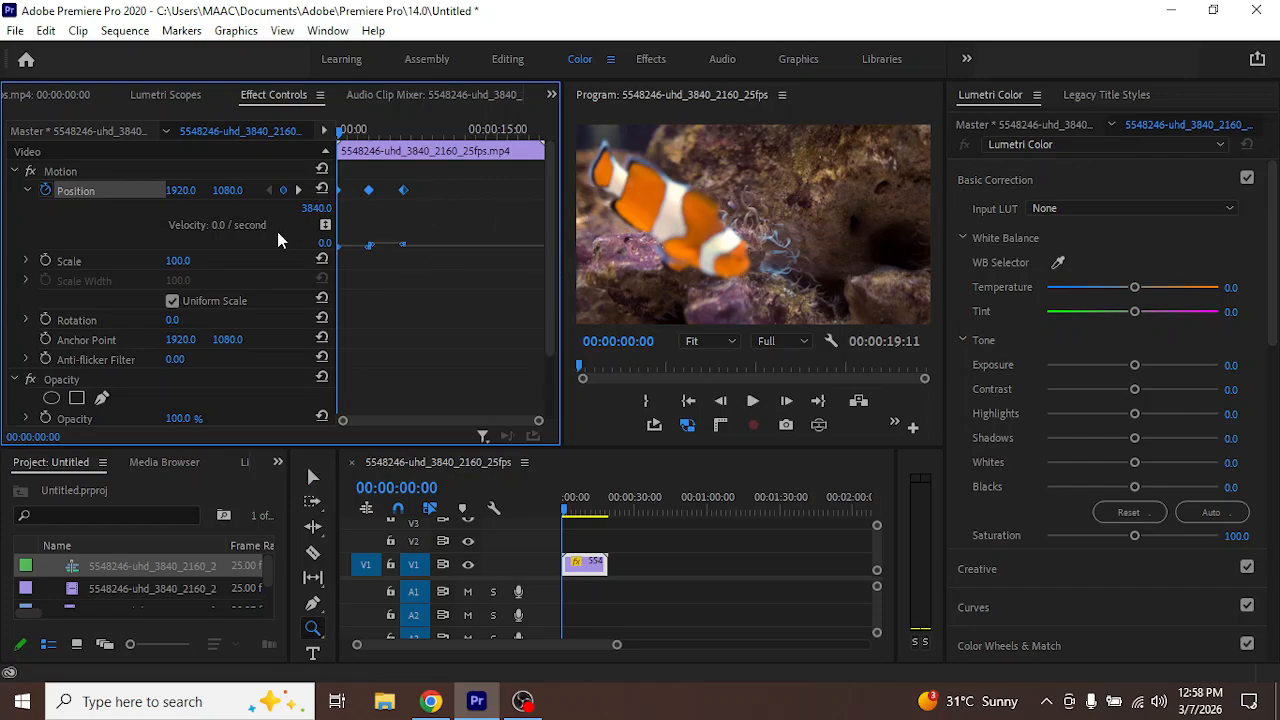
scroll(250, 249, "down", 1)
scroll(250, 249, "up", 1)
left_click_drag(561, 252, 866, 209)
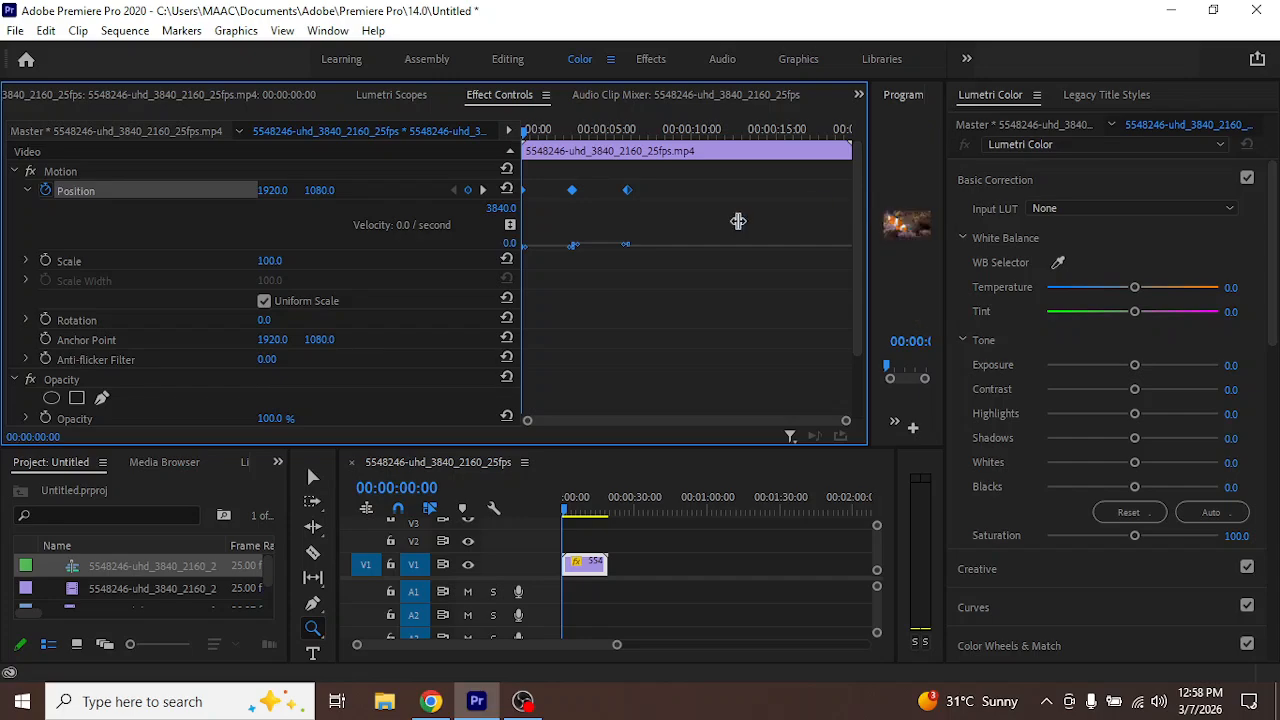
Shape the velocity curve between the second and third Position keyframes into a sharp peak and show the third keyframe's Temporal Interpolation options
left_click(623, 279)
left_click_drag(609, 165, 663, 212)
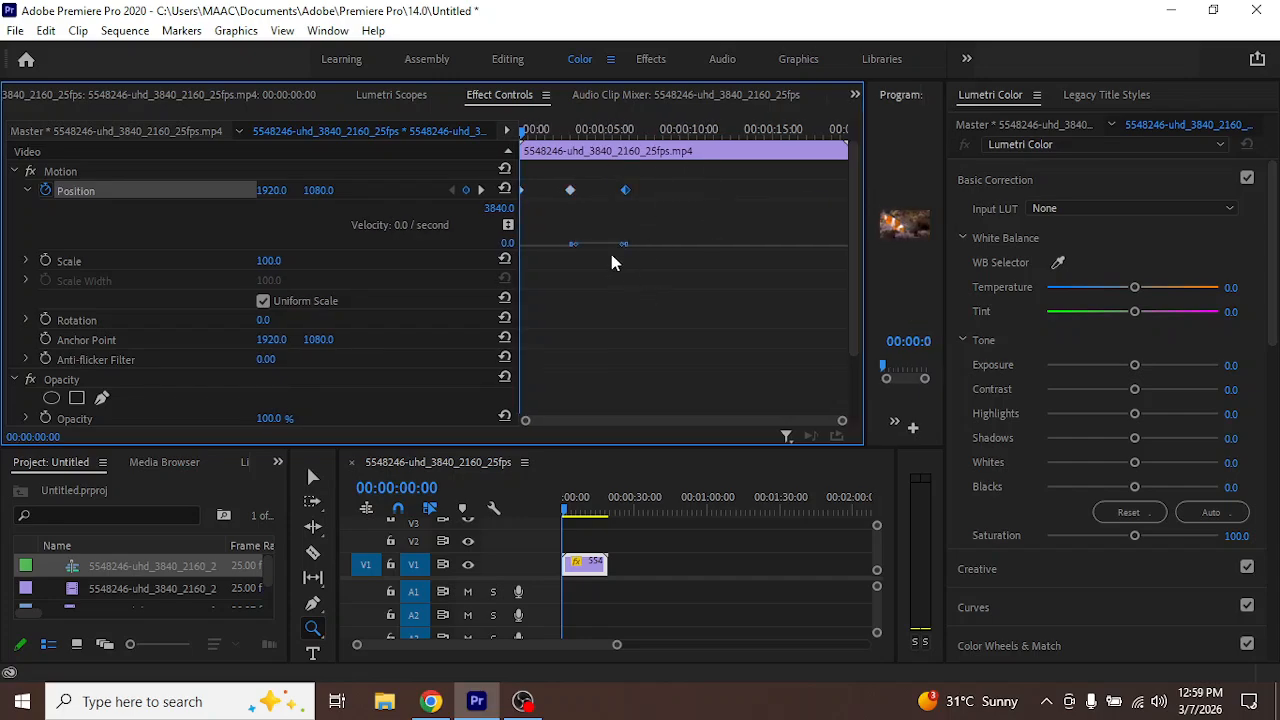
left_click_drag(620, 251, 578, 250)
left_click_drag(578, 250, 580, 246)
left_click_drag(599, 247, 619, 205)
right_click(625, 190)
mouse_move(768, 350)
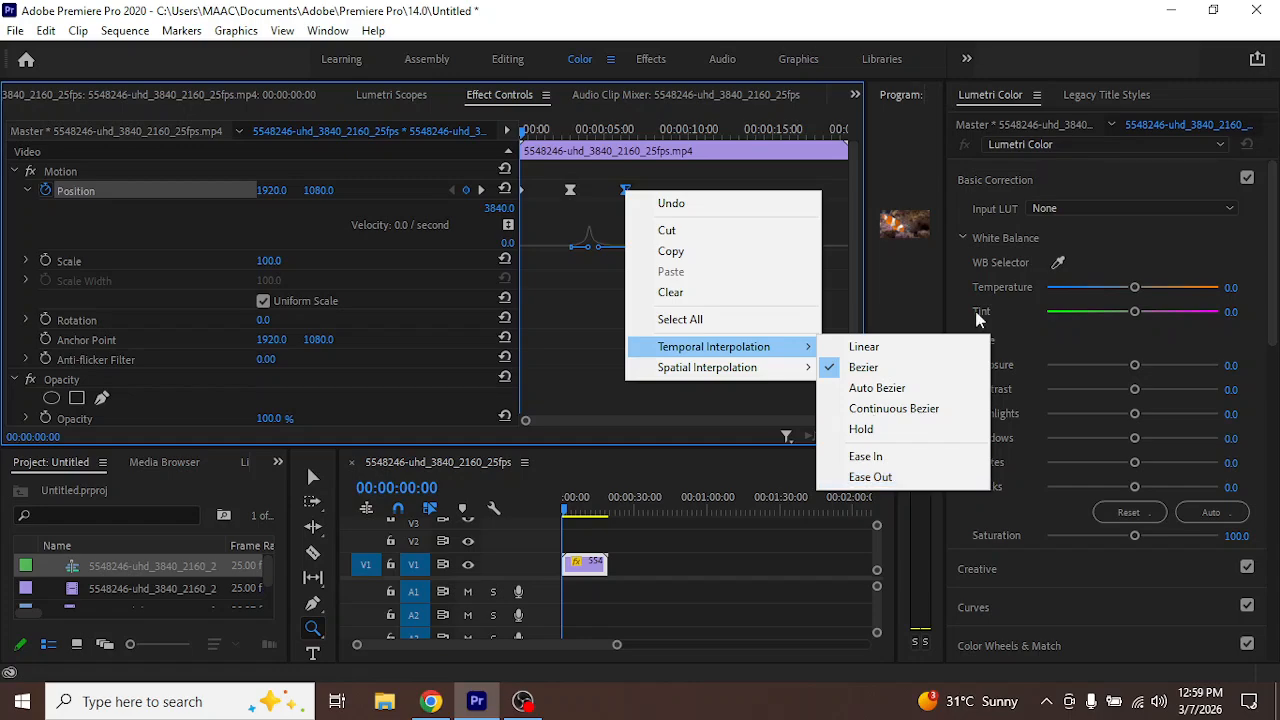
Close Premiere Pro without saving the changes to Untitled.prproj
left_click(1267, 7)
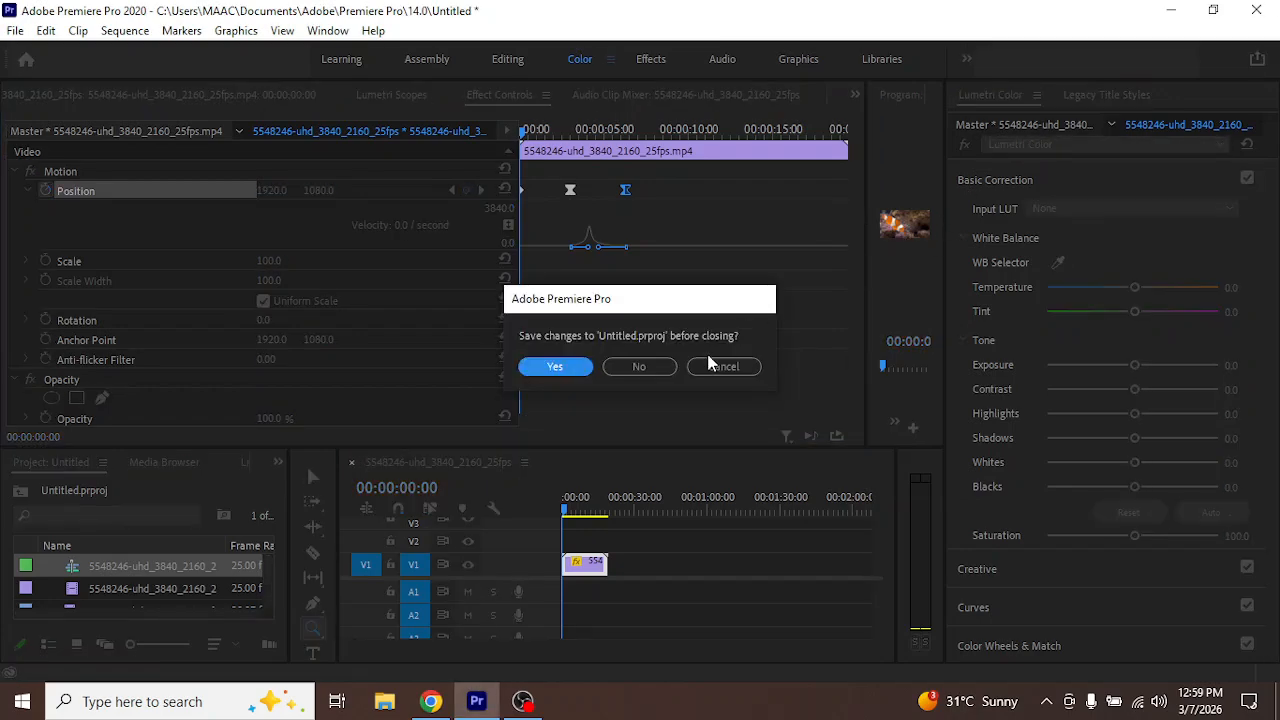
left_click(638, 366)
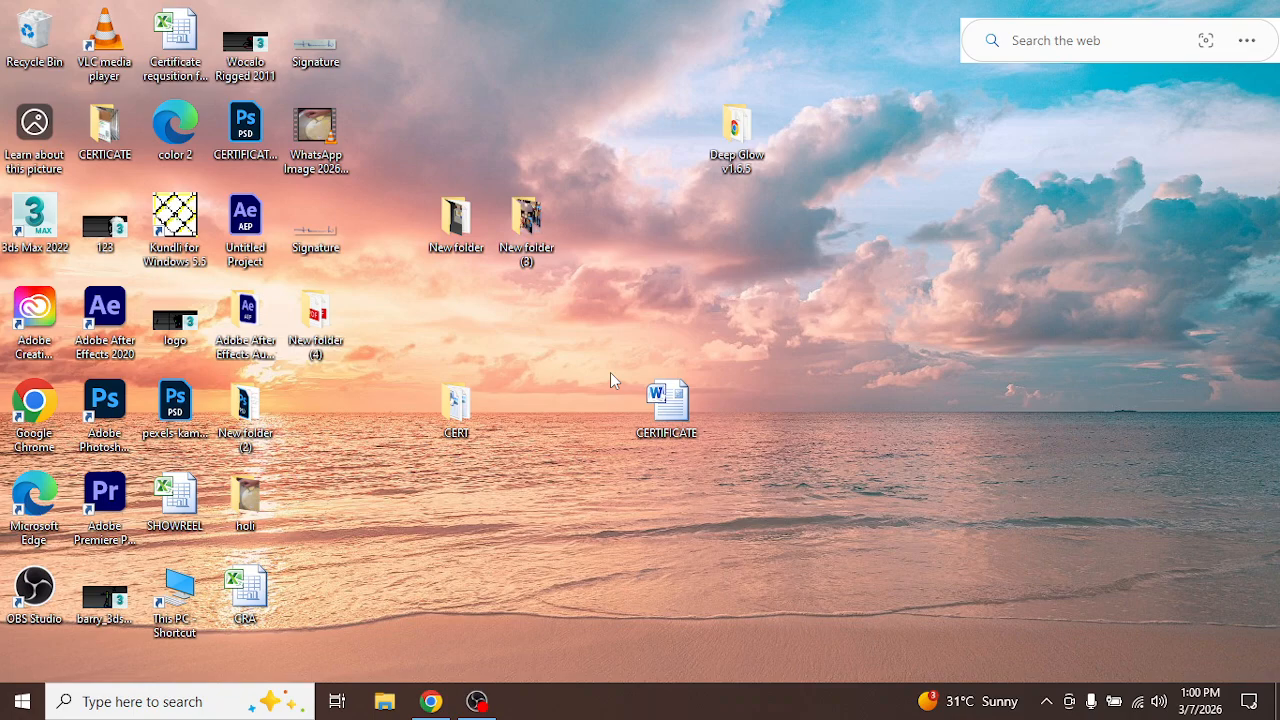
Open the local Temp folder in File Explorer and permanently delete everything in it
key("super+r")
key("Return")
key("ctrl+a")
key("shift+Delete")
key("Return")
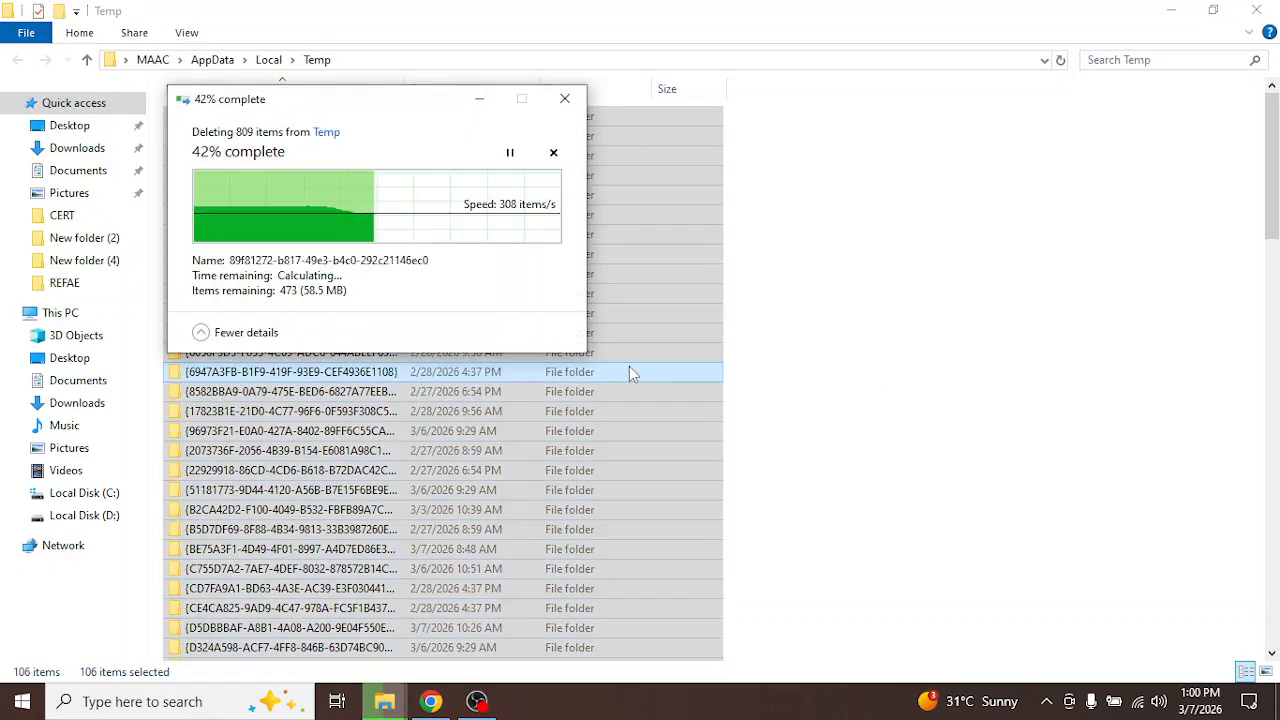
left_click(270, 262)
left_click(405, 287)
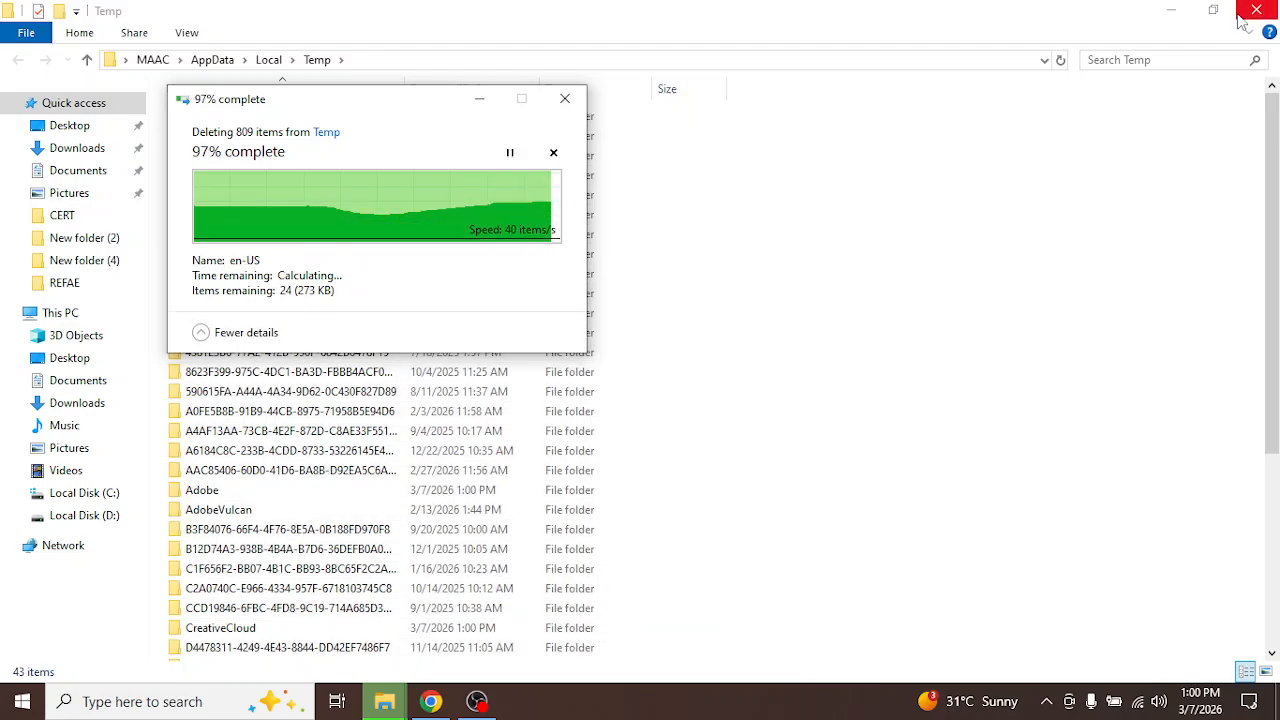
Close the Temp folder window and minimise the deletion progress window
left_click(1270, 9)
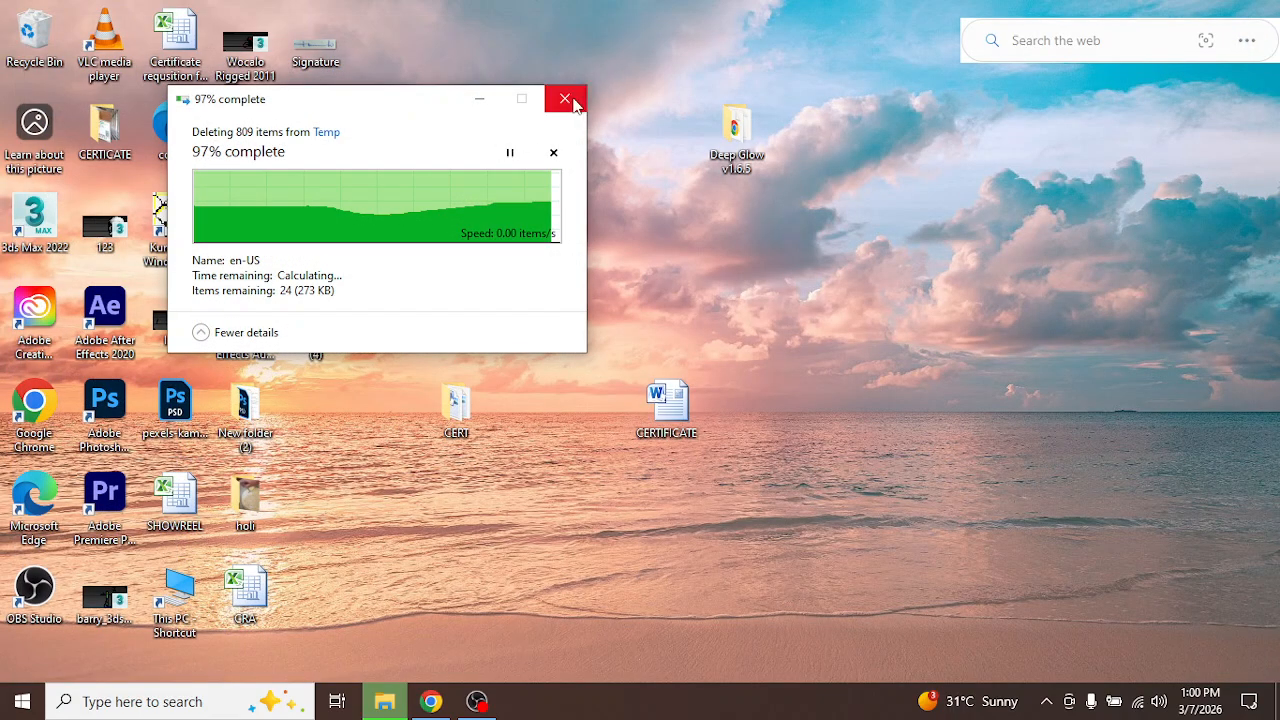
left_click(480, 102)
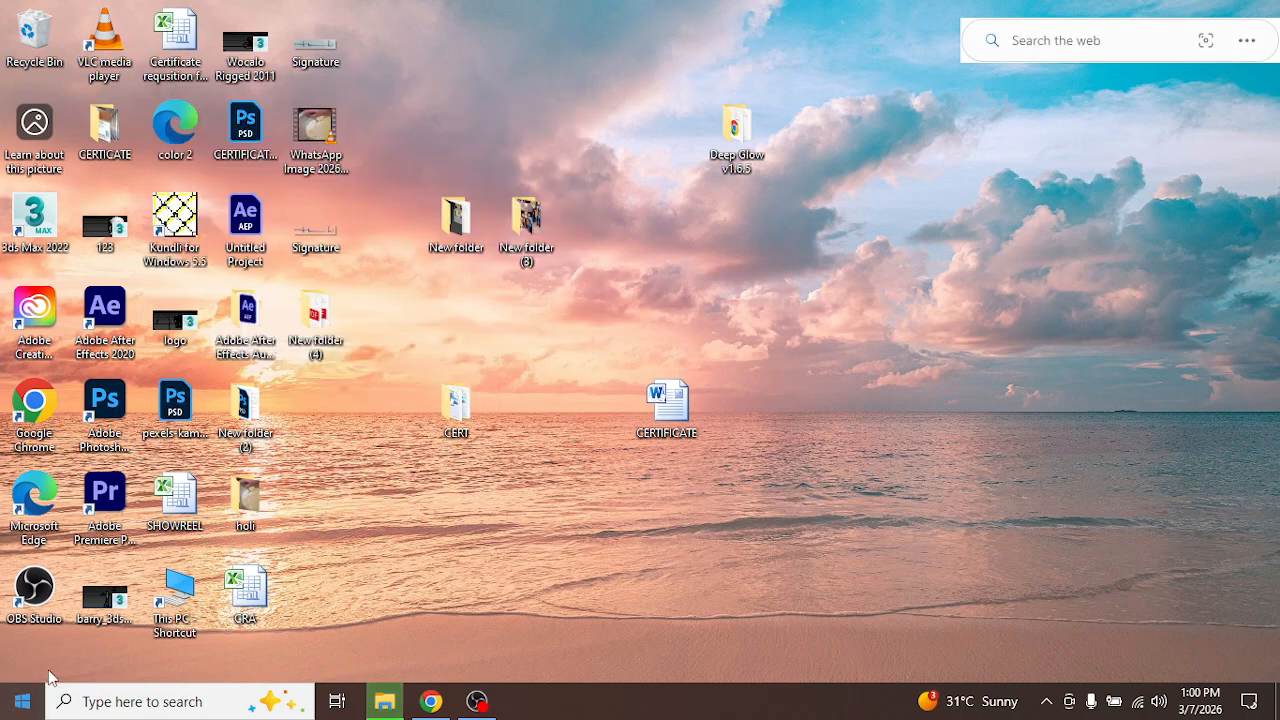
Launch After Effects 2020, dismiss the startup warning and start a new project
double_click(105, 310)
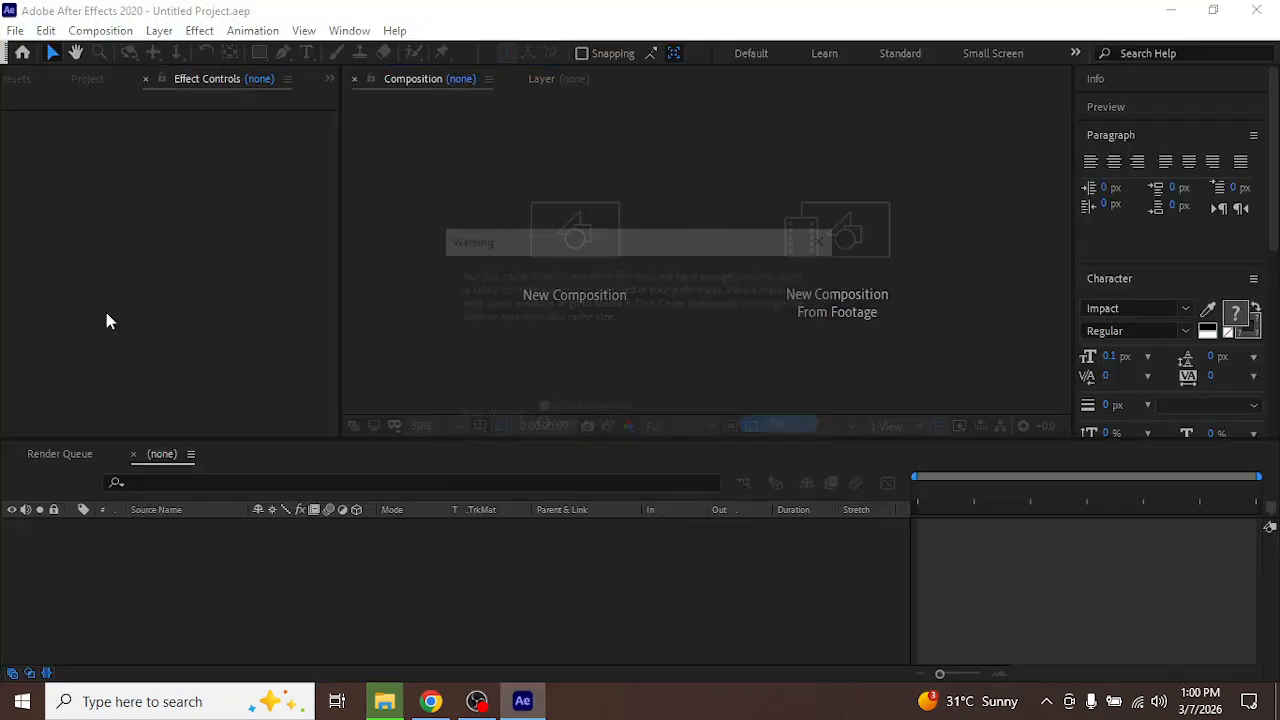
left_click(785, 428)
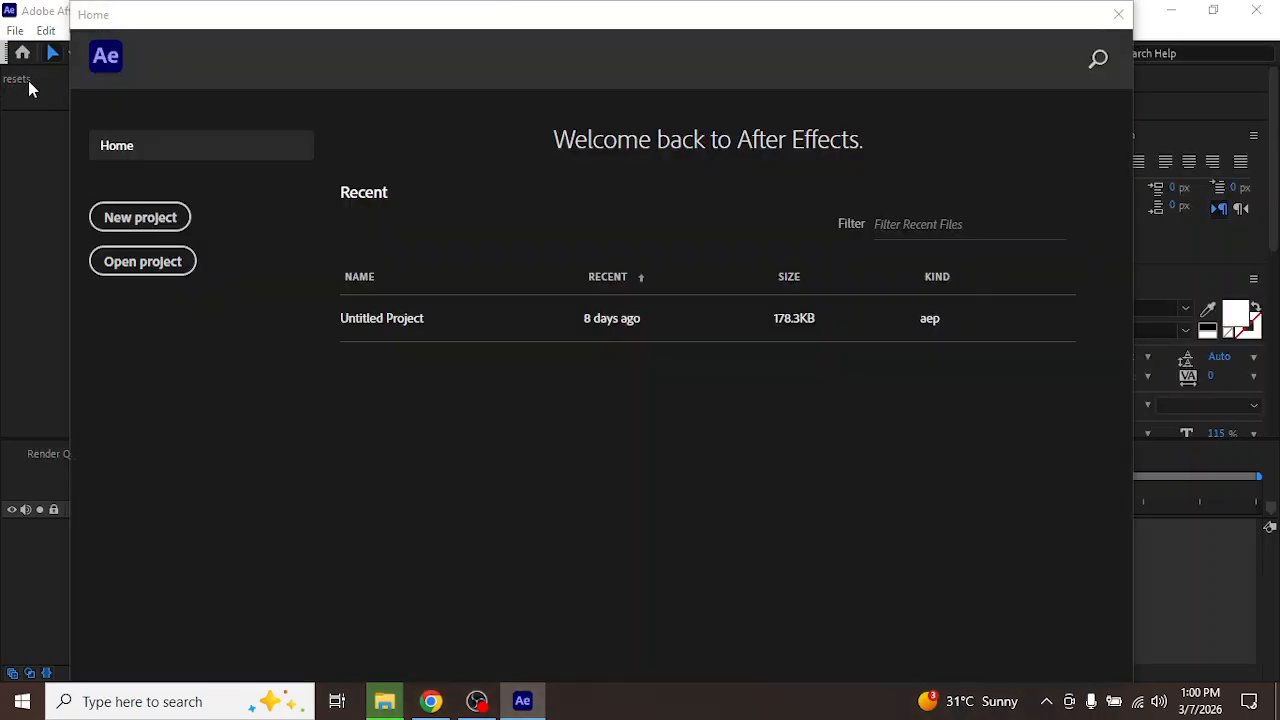
left_click(165, 218)
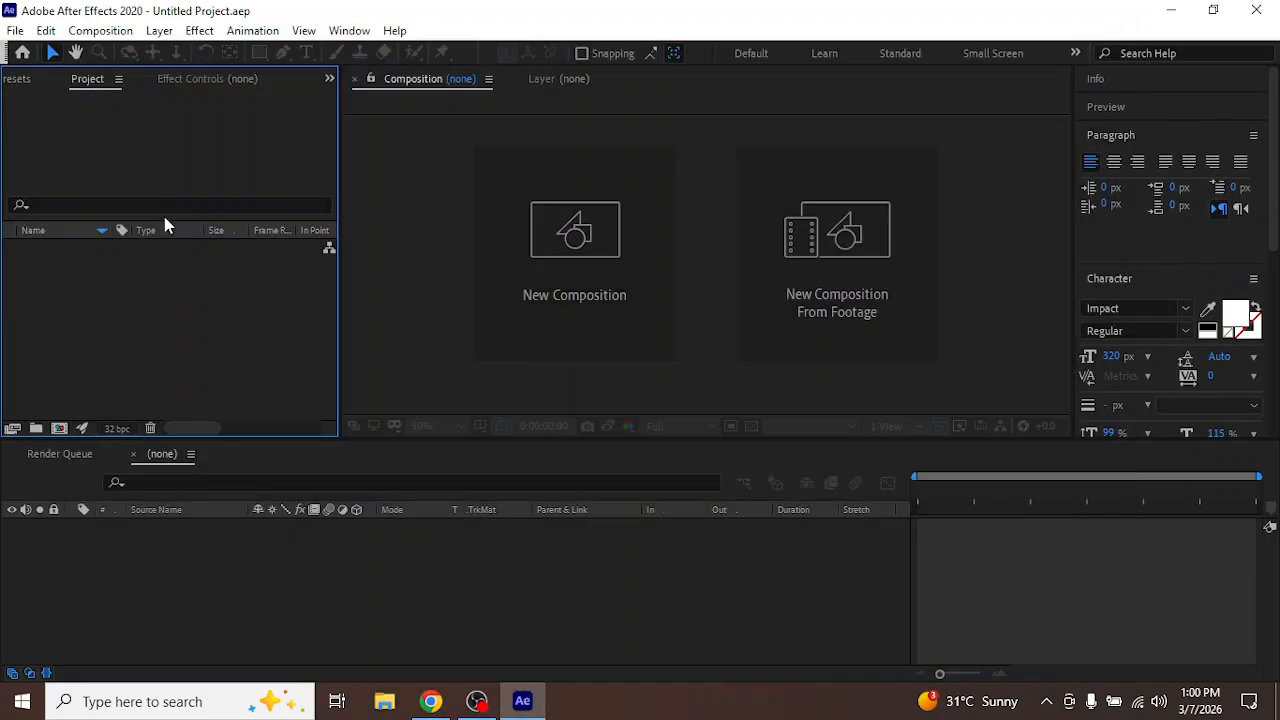
Create a 1920 x 1080 composition at 24 fps with a duration of 10 seconds
right_click(166, 291)
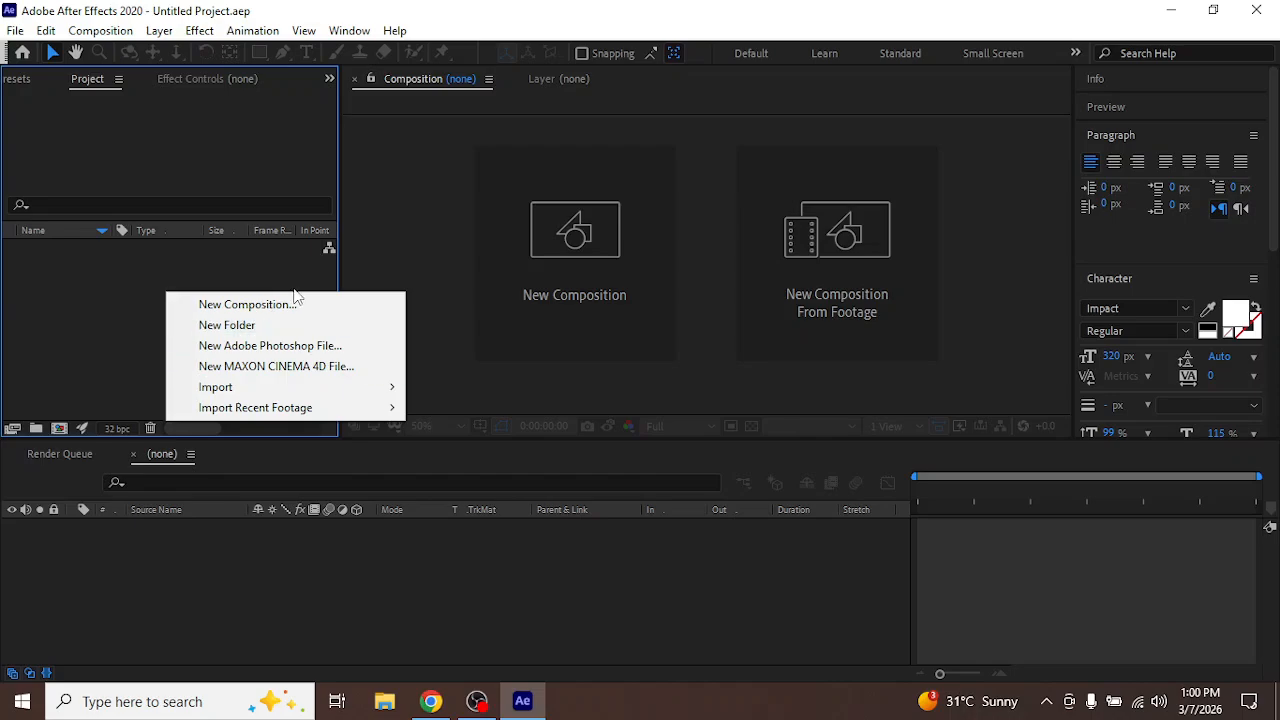
left_click(291, 314)
left_click(755, 566)
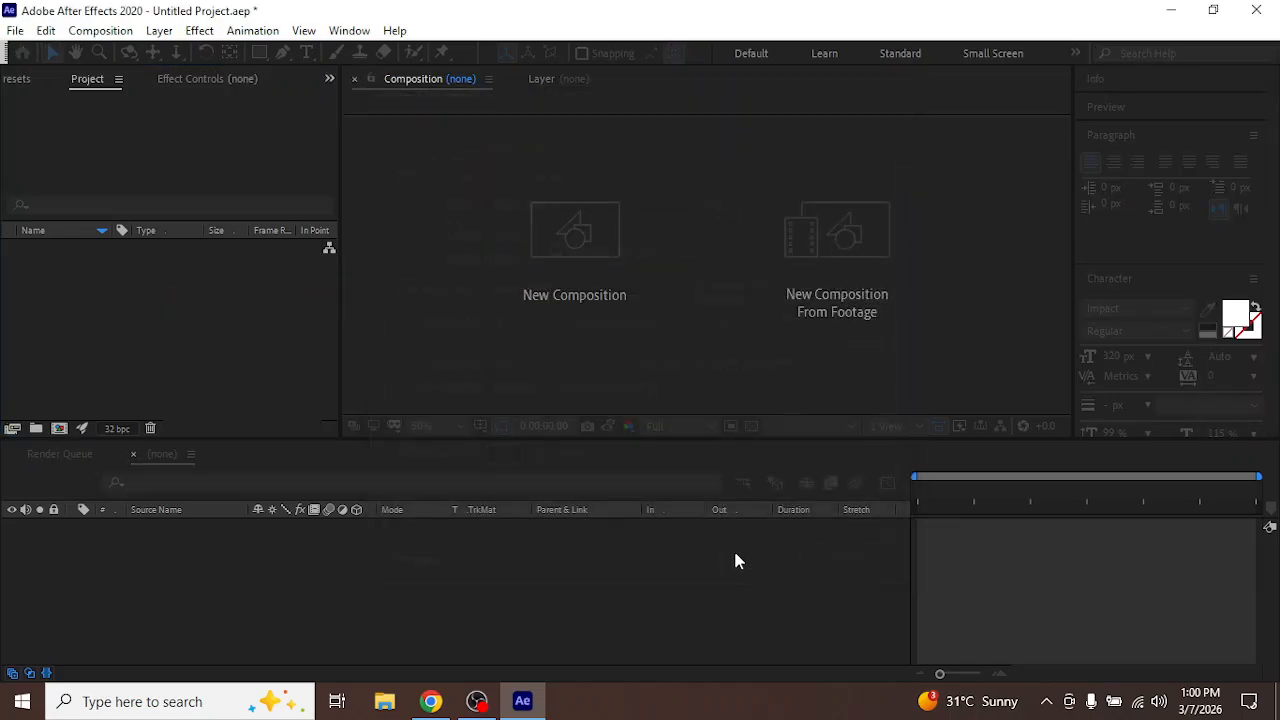
Add a 1920 x 1080 px medium orange solid layer to the composition
scroll(640, 286, "down", 3)
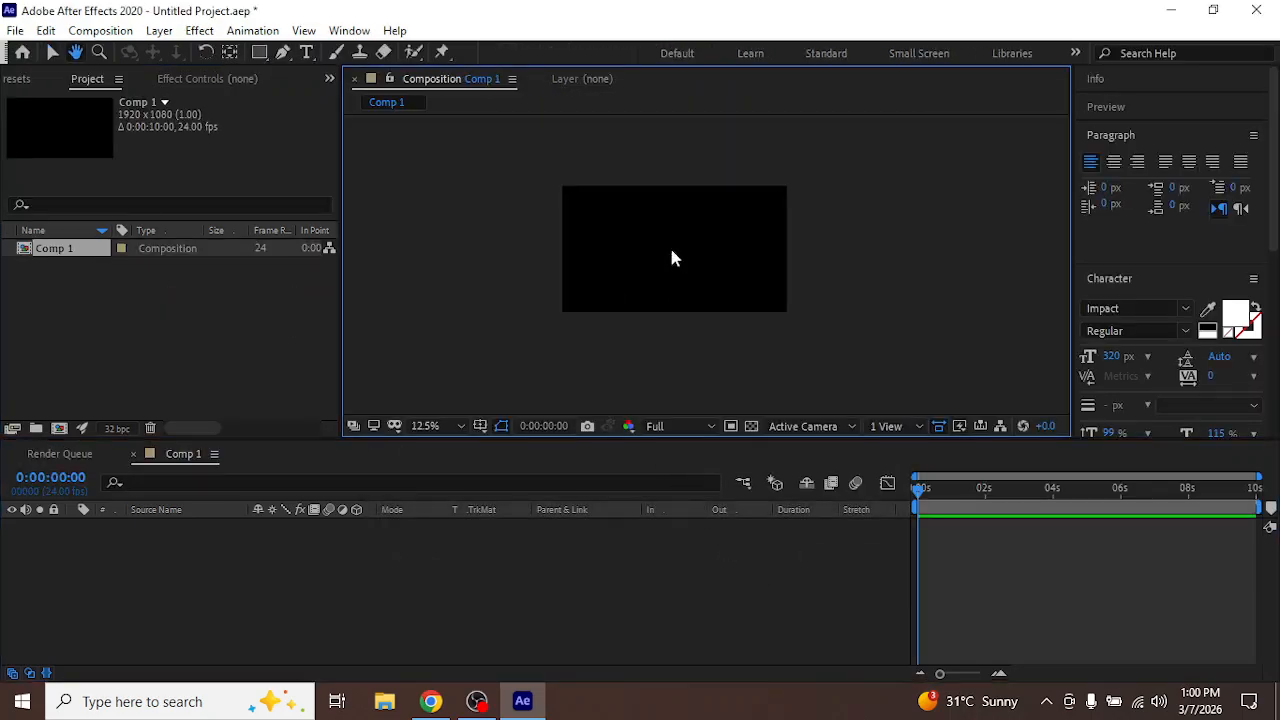
scroll(671, 248, "up", 1)
left_click_drag(598, 241, 647, 266)
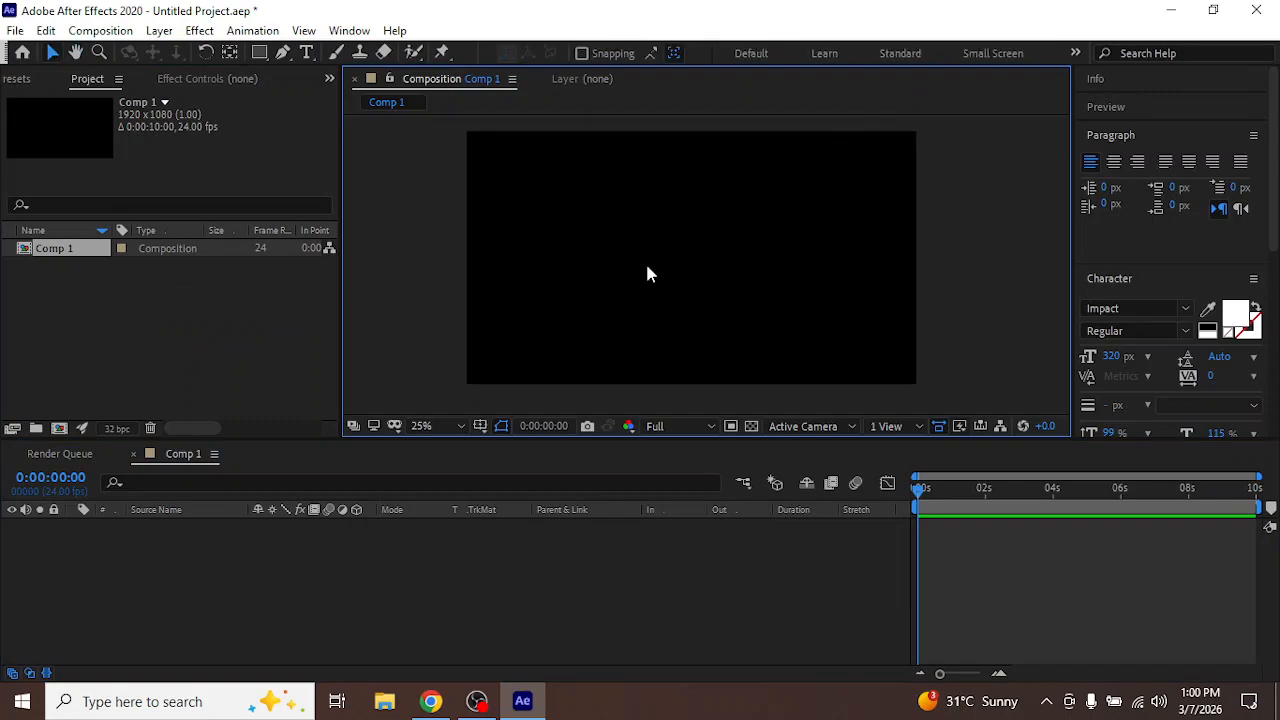
right_click(240, 582)
mouse_move(352, 384)
left_click(551, 428)
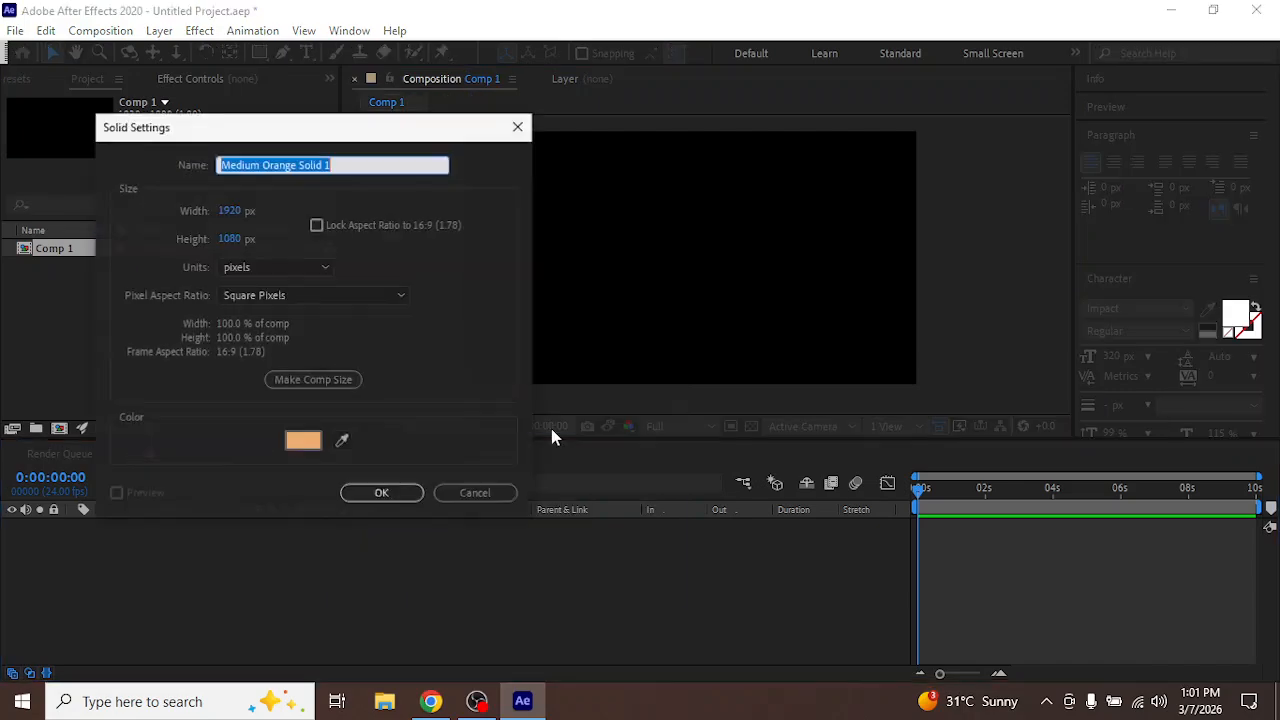
left_click(392, 492)
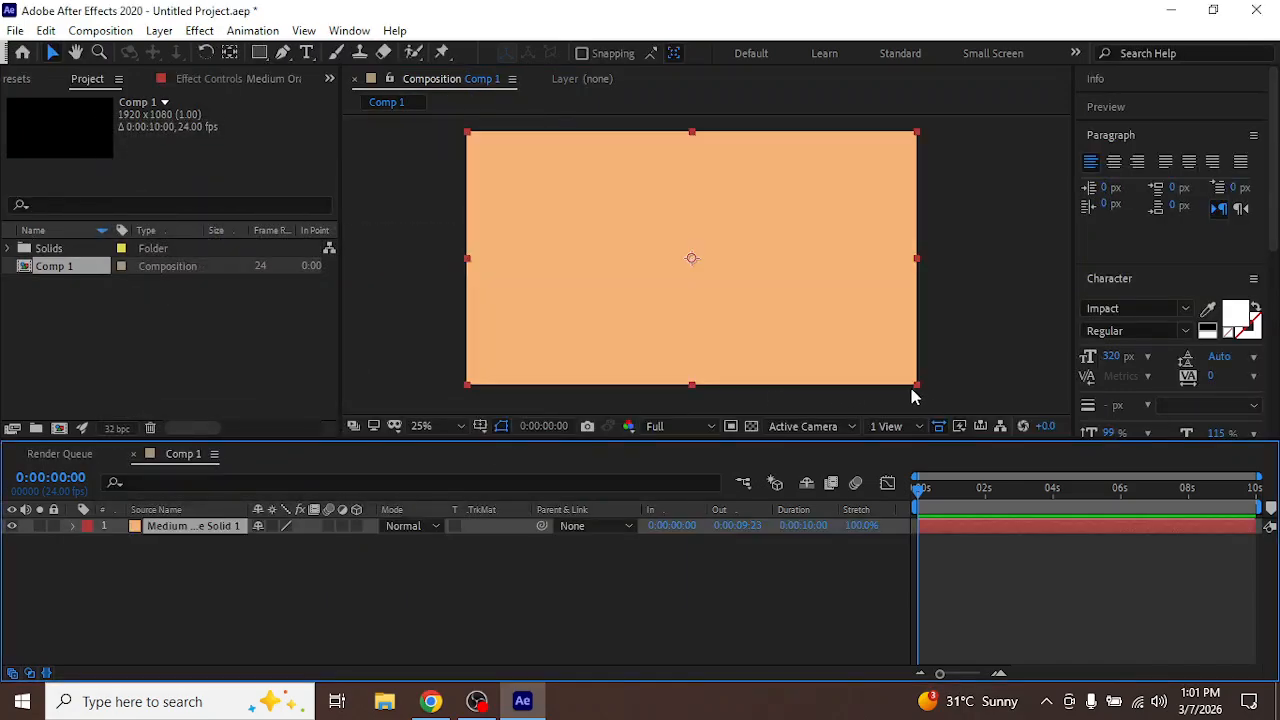
Scale the orange solid down to a small square and place it near the frame's upper-left corner
left_click_drag(917, 383, 713, 281)
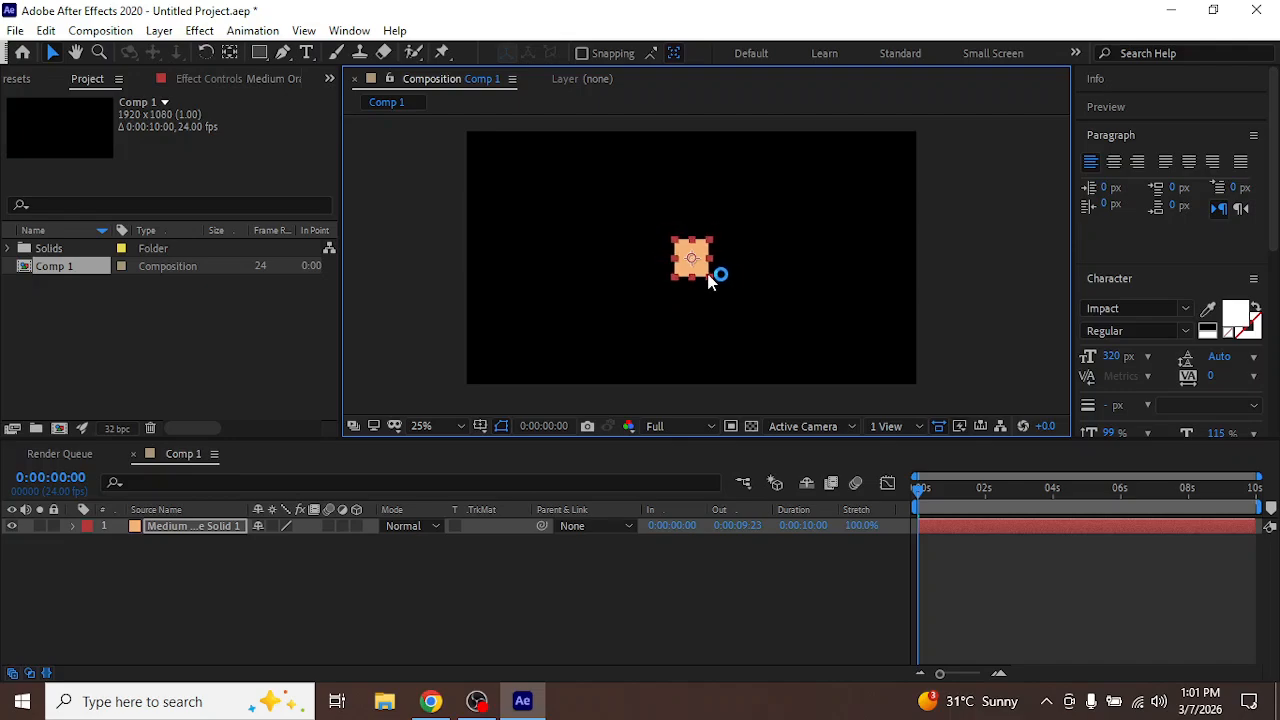
scroll(708, 280, "up", 2)
left_click_drag(626, 276, 874, 295)
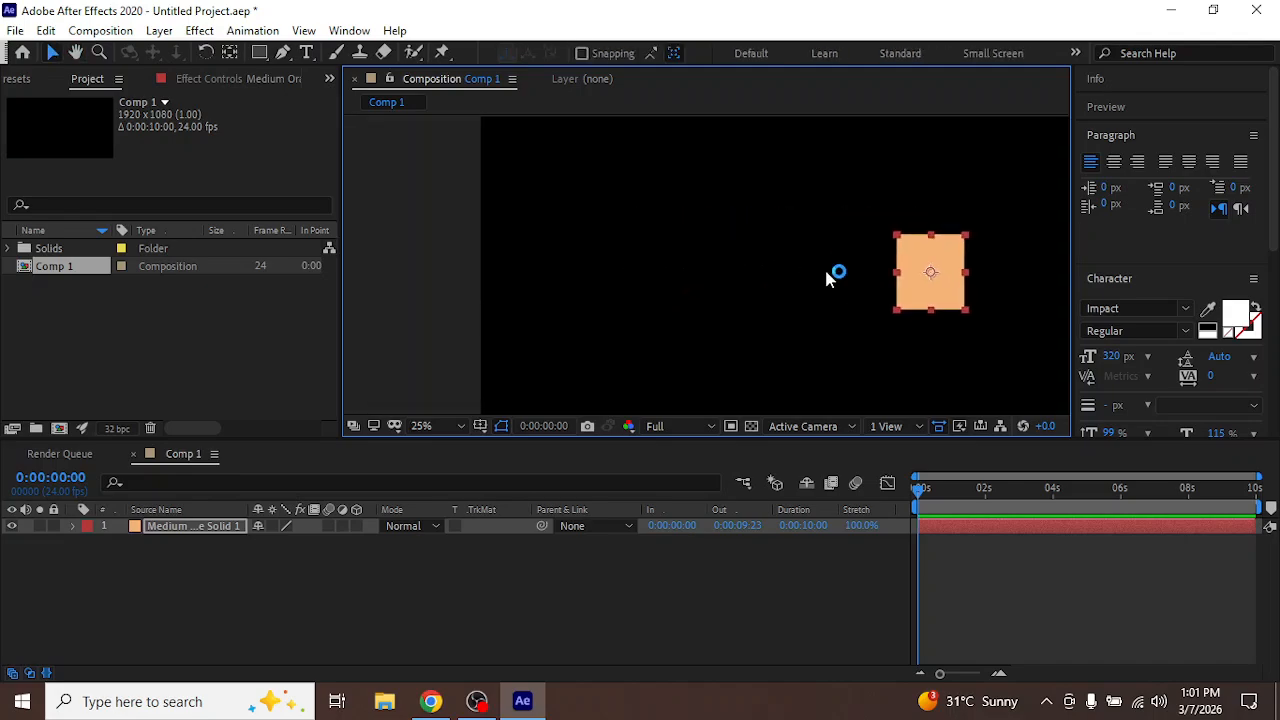
scroll(800, 268, "down", 2)
left_click_drag(686, 170, 606, 177)
left_click_drag(692, 286, 671, 281)
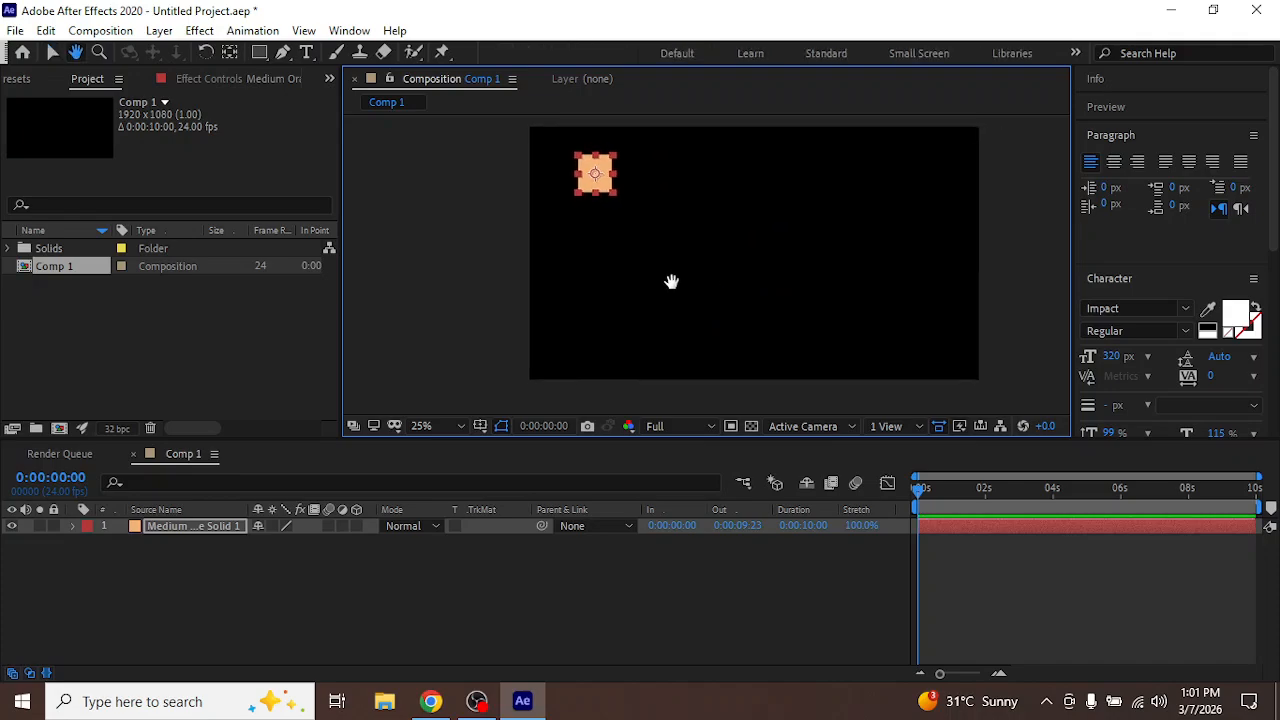
Duplicate the square twice and place the copies below it to form an evenly spaced vertical column of three
left_click(207, 528)
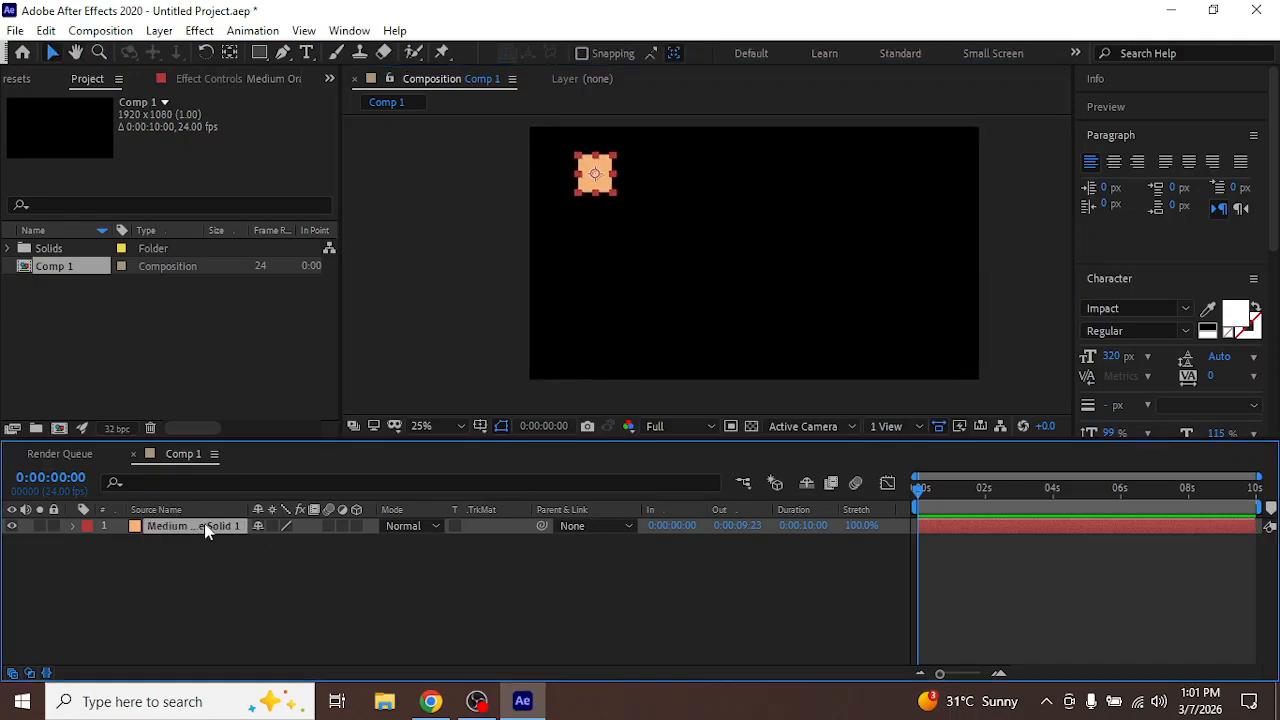
key("ctrl+d")
left_click_drag(600, 180, 606, 252)
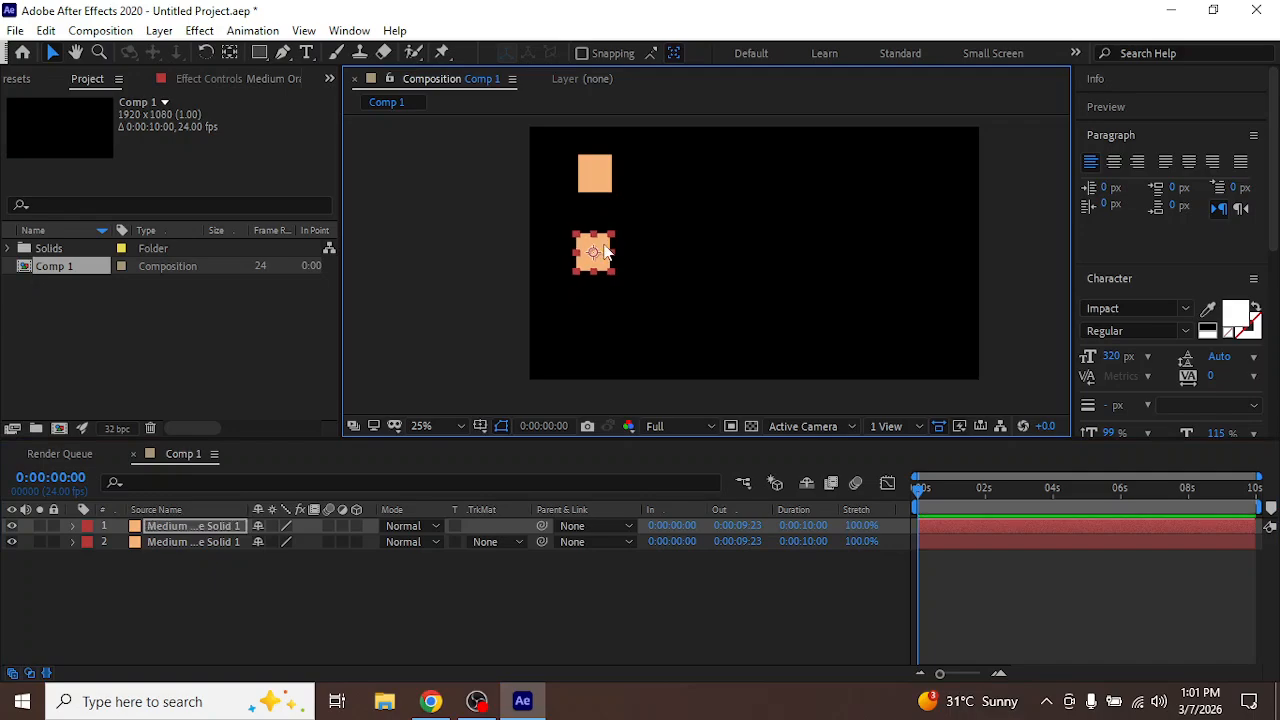
key("ctrl+d")
left_click_drag(605, 250, 592, 337)
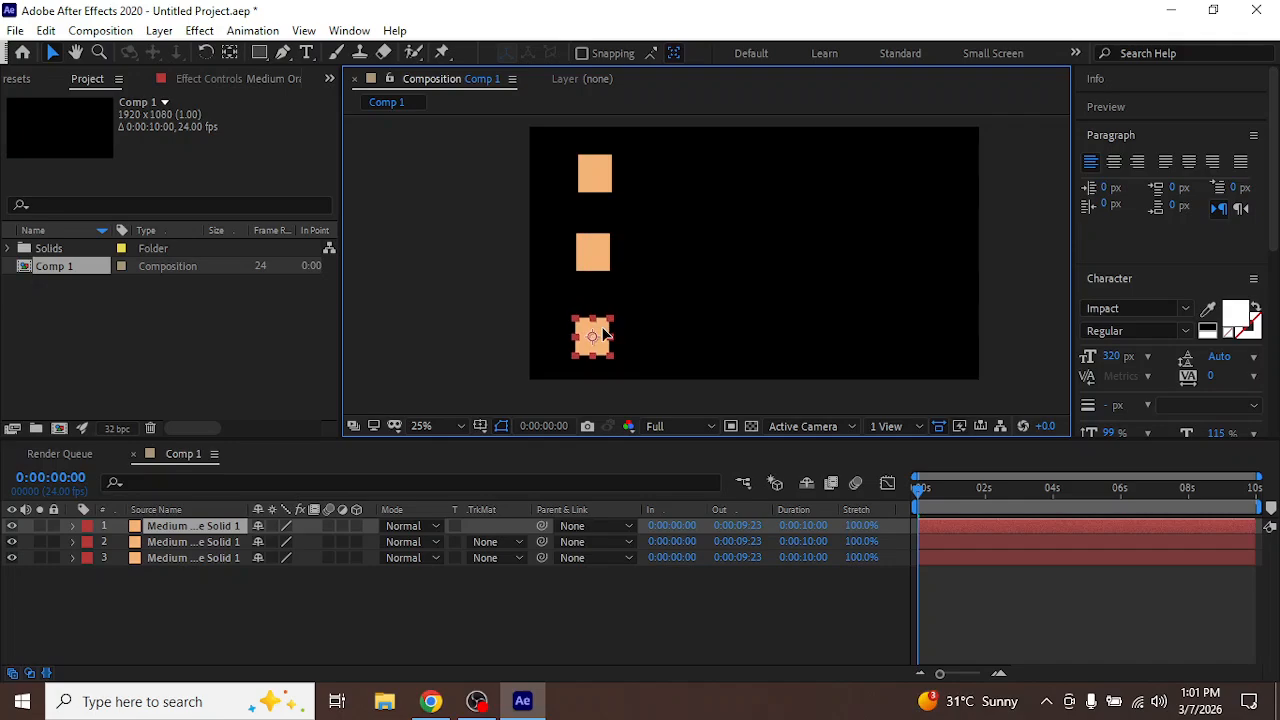
left_click(518, 608)
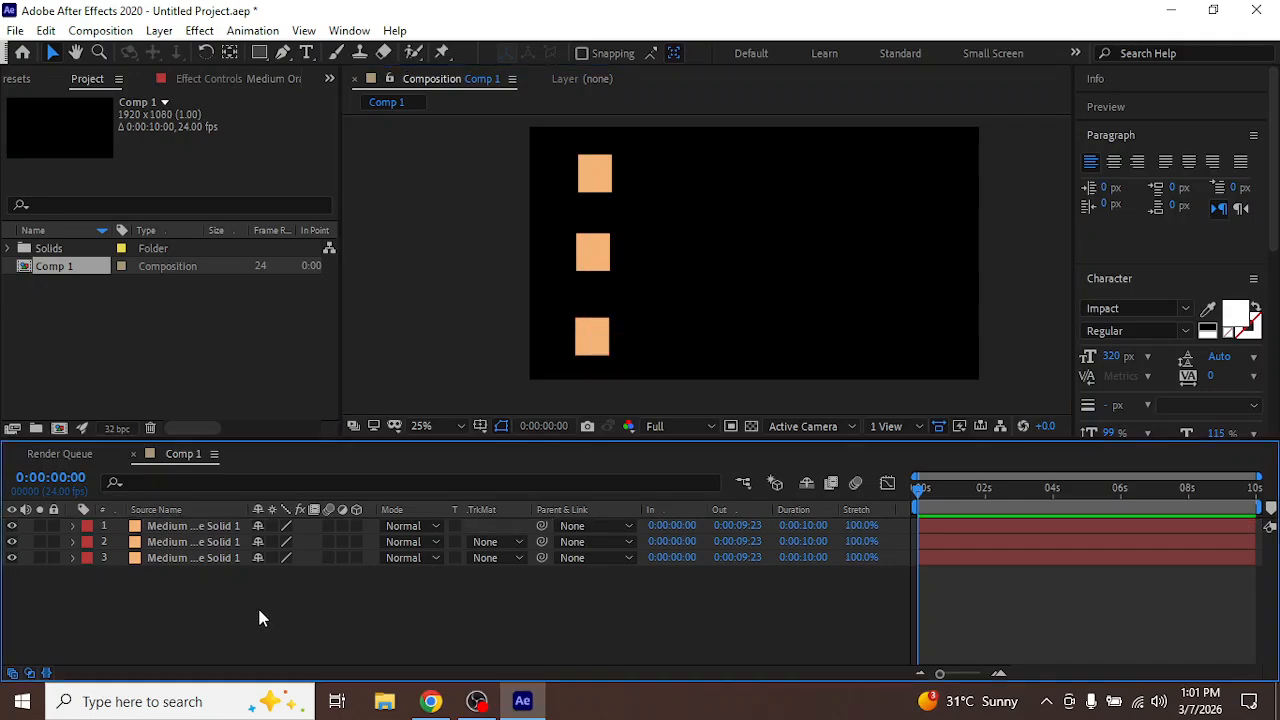
Keyframe Position on all three solids at 0:00:00:00 and at 0:00:00:23, moving them horizontally across to the frame's right side
left_click_drag(257, 605, 195, 518)
key("p")
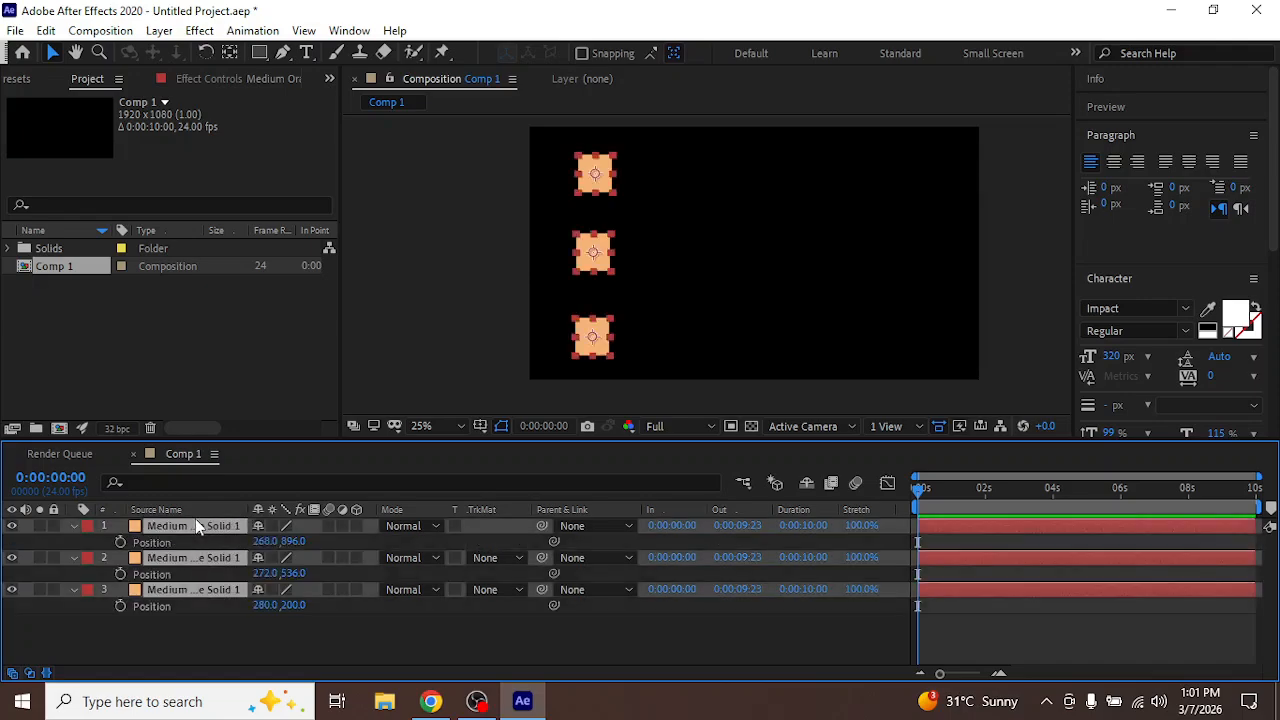
left_click(120, 542)
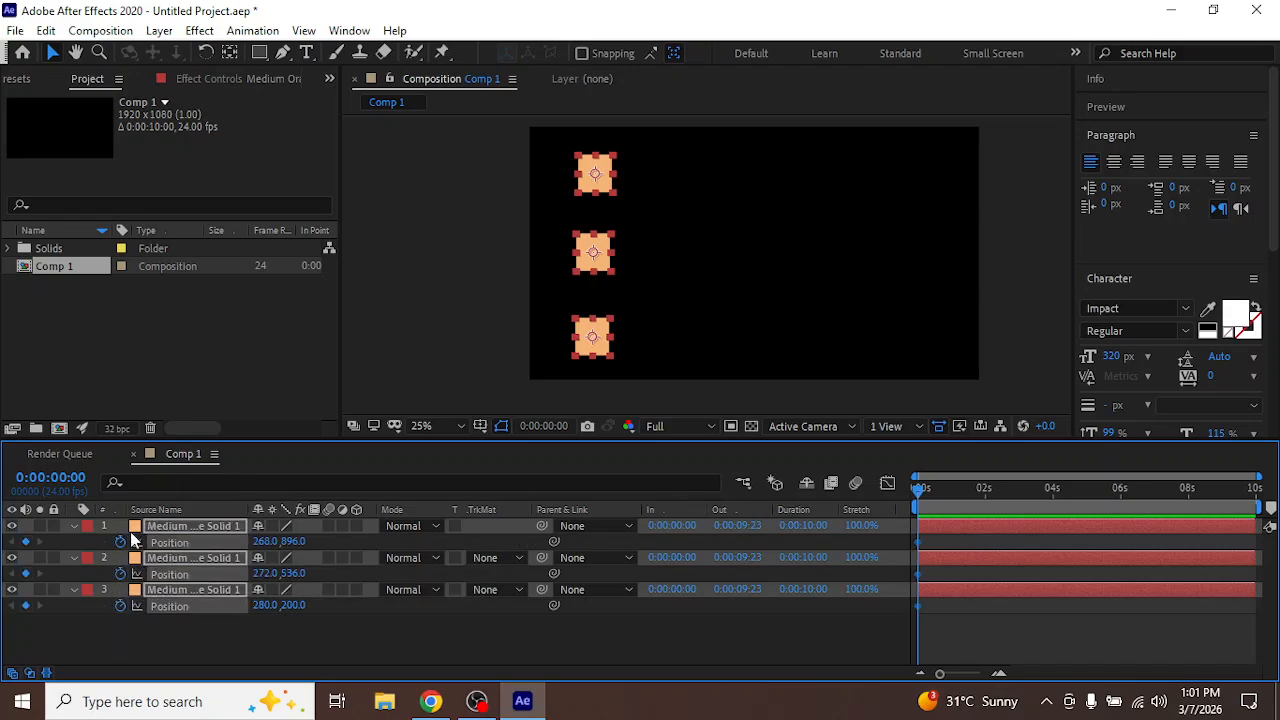
left_click(950, 490)
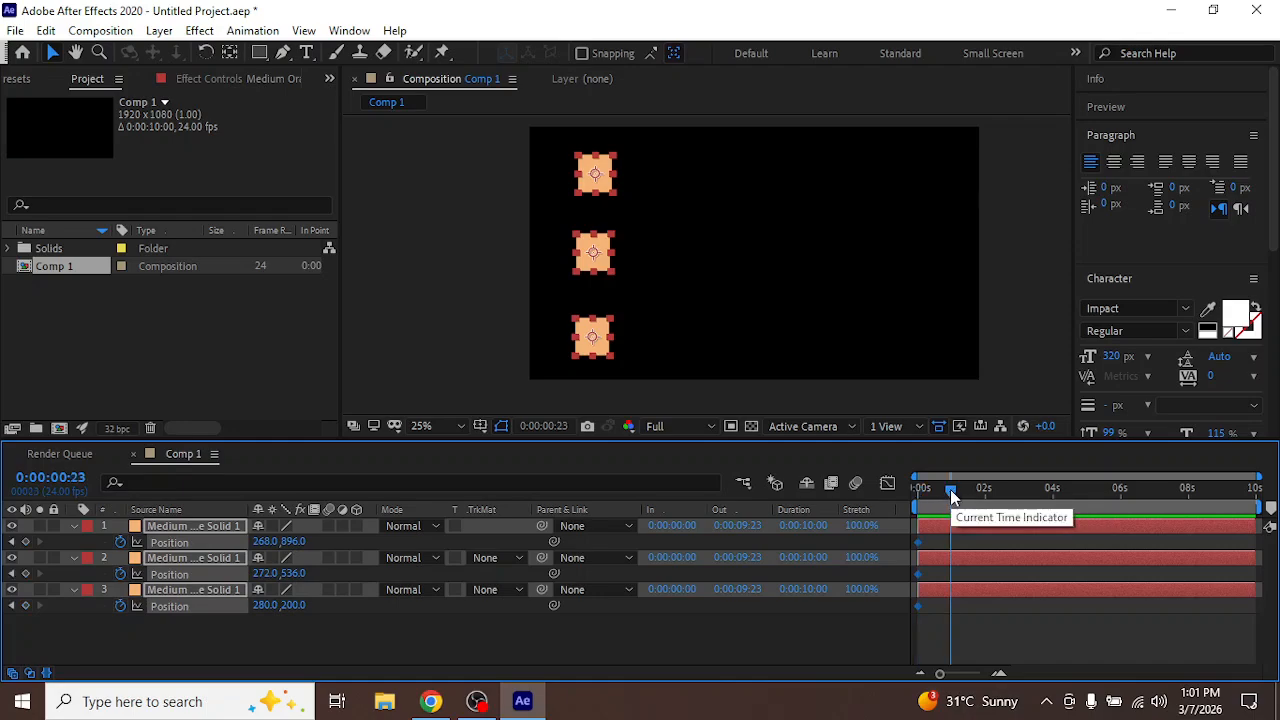
left_click_drag(610, 178, 955, 172)
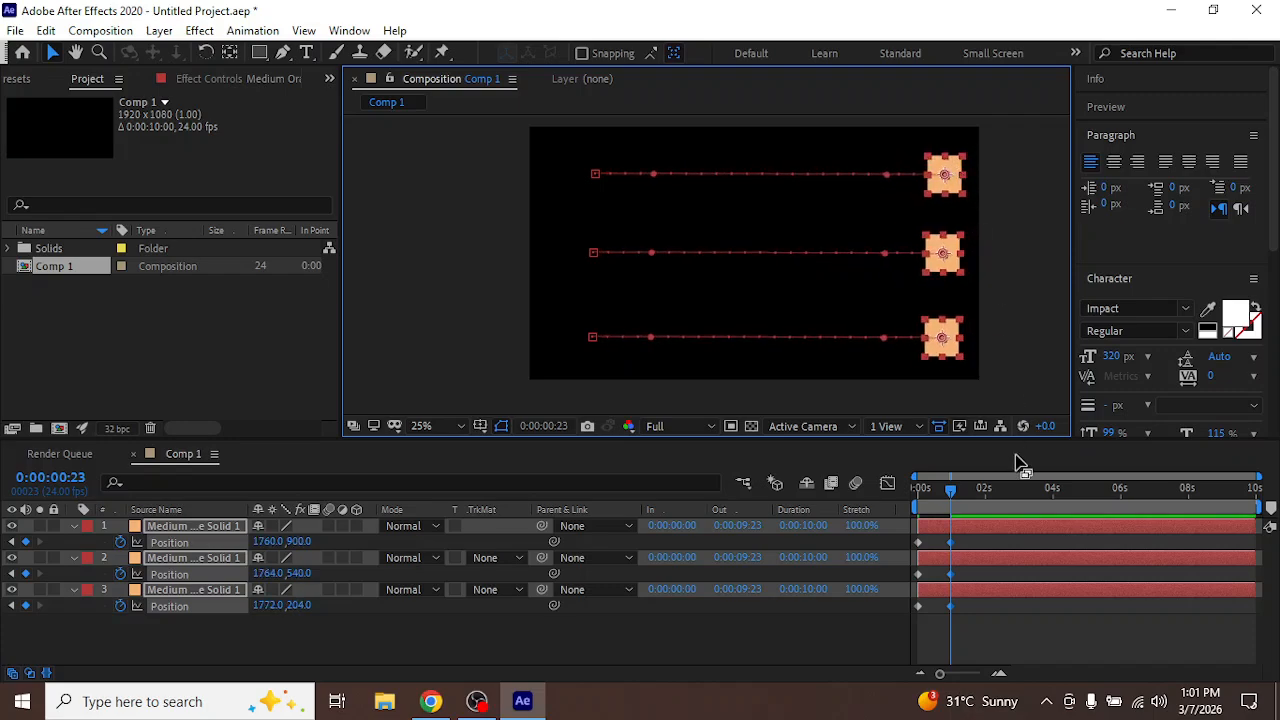
Preview the movement of the three squares from the start of the composition
left_click_drag(951, 489, 854, 502)
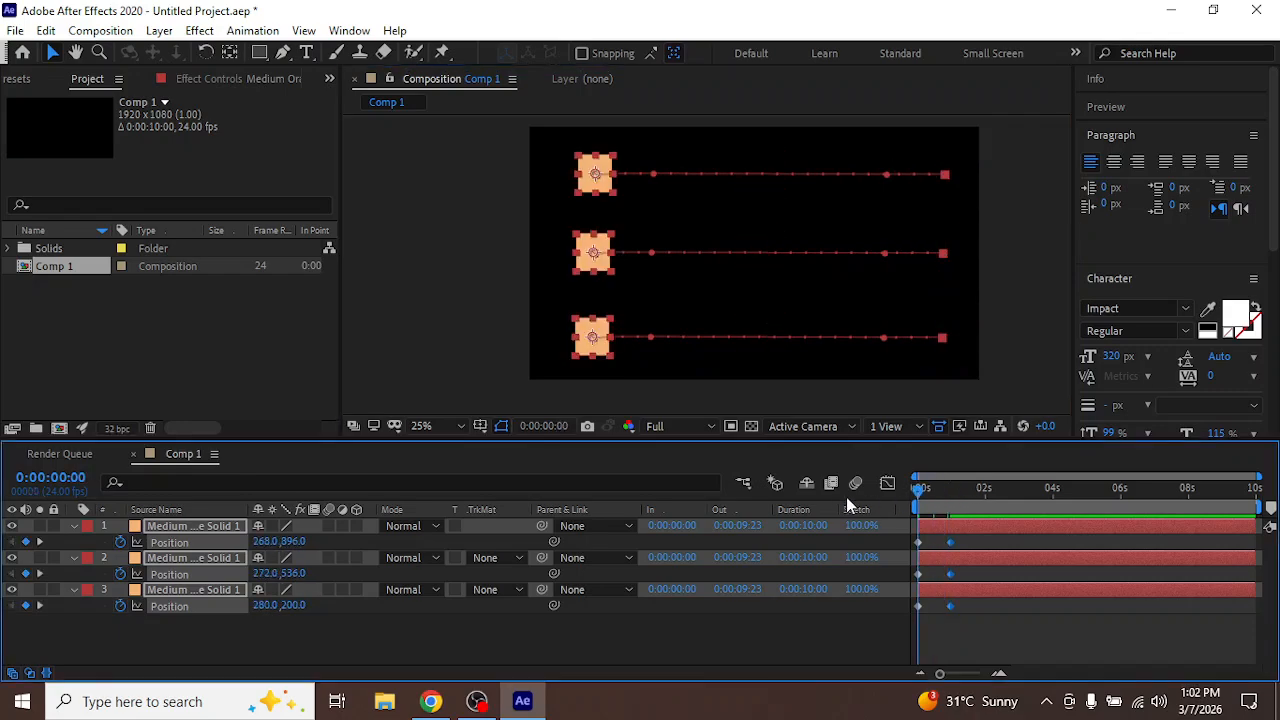
key("space")
left_click(641, 629)
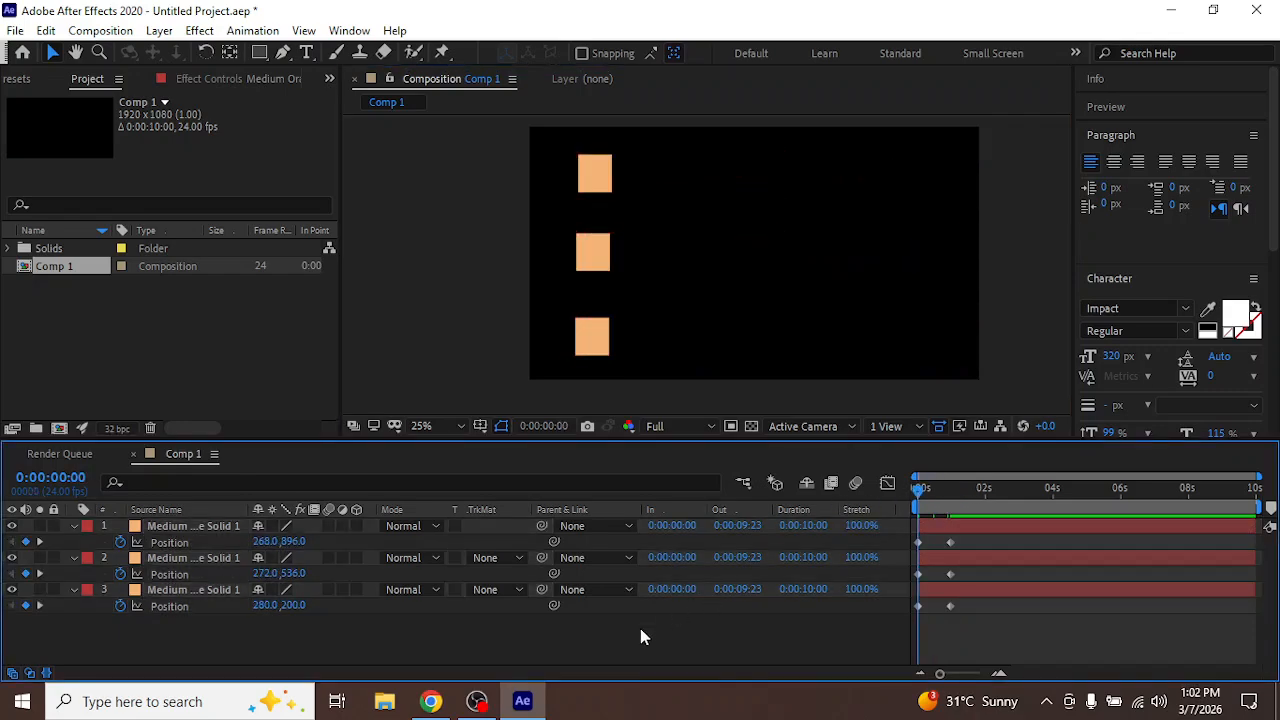
key("space")
key("space")
Apply Easy Ease to both Position keyframes of the top square, layer 3
left_click(200, 530)
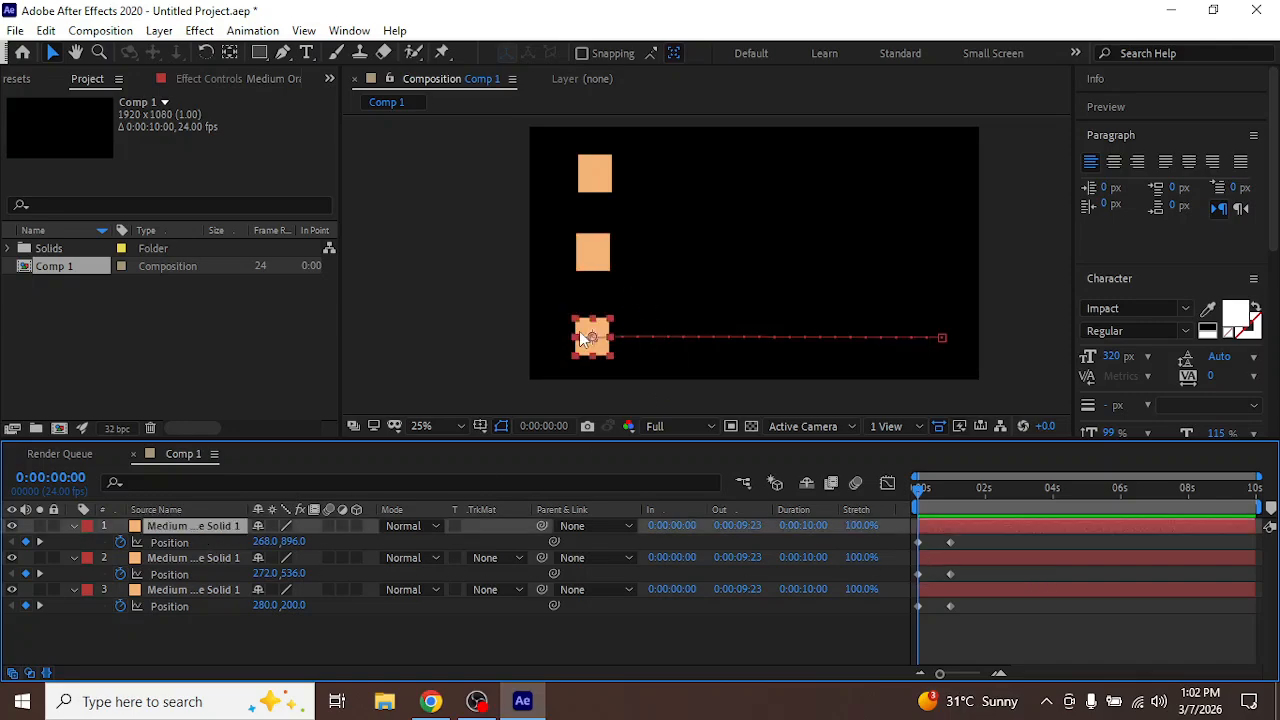
left_click(211, 590)
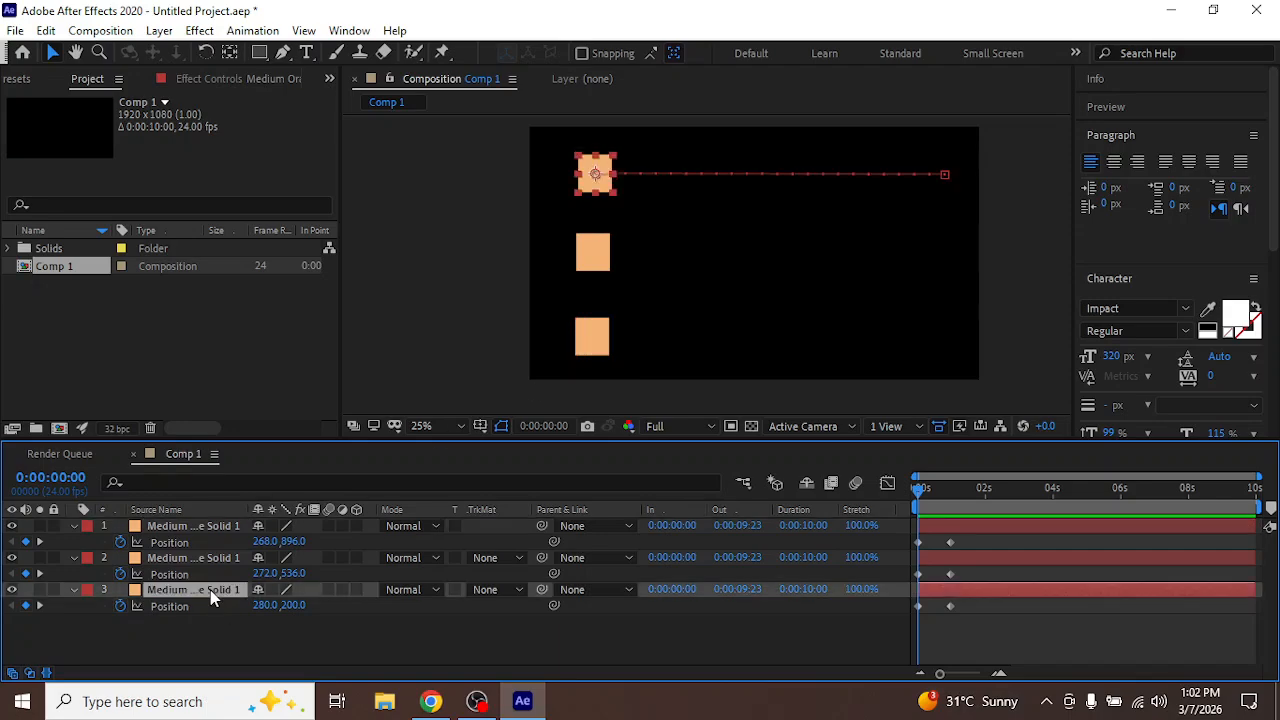
left_click_drag(965, 597, 912, 617)
right_click(952, 603)
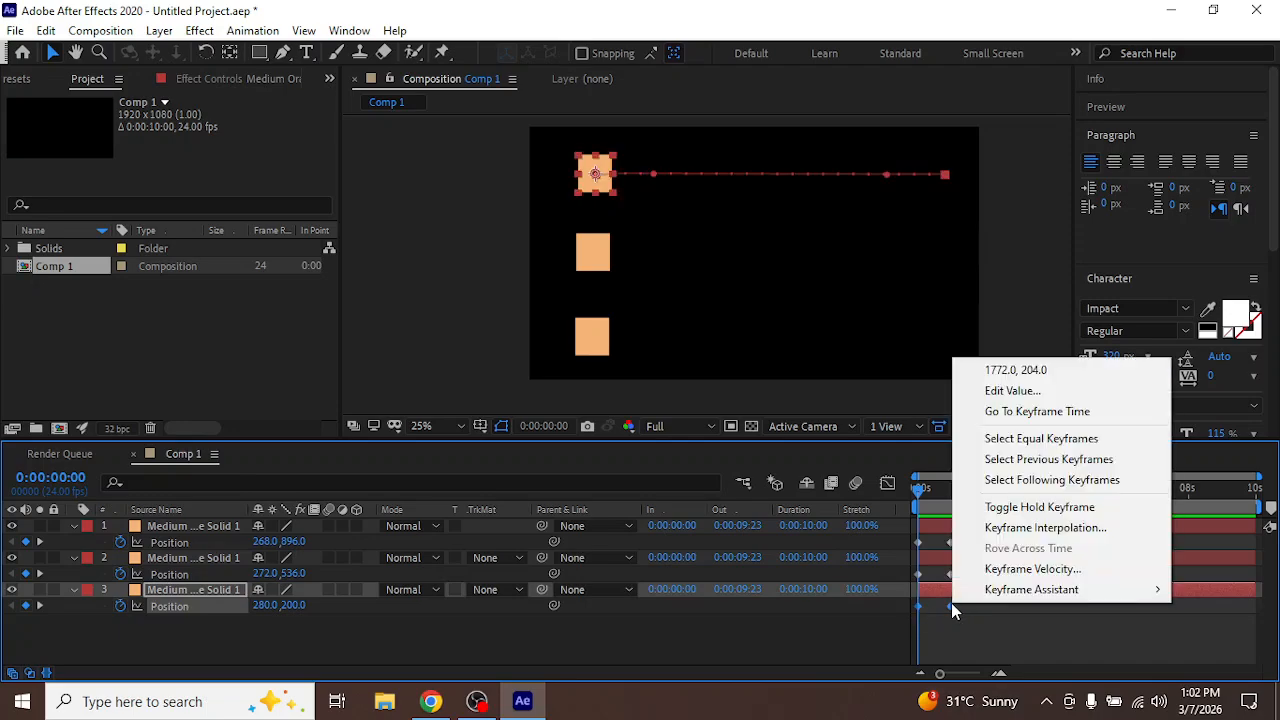
mouse_move(1035, 592)
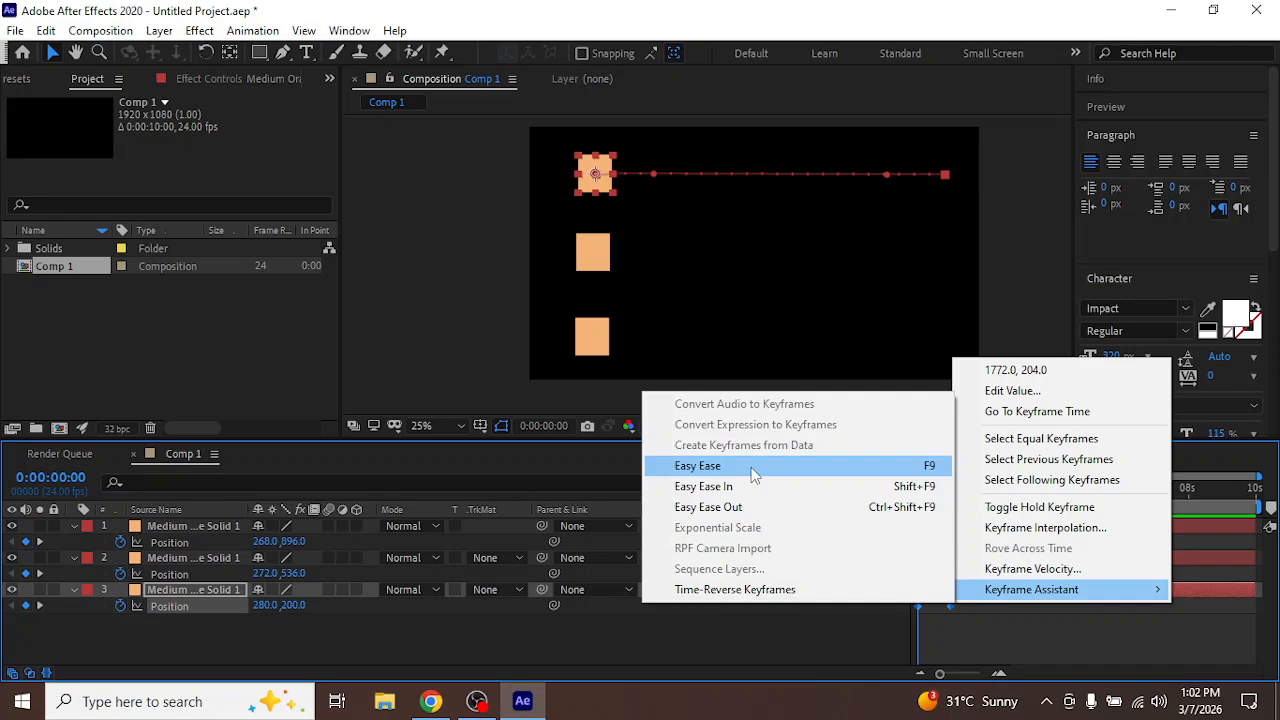
left_click(697, 466)
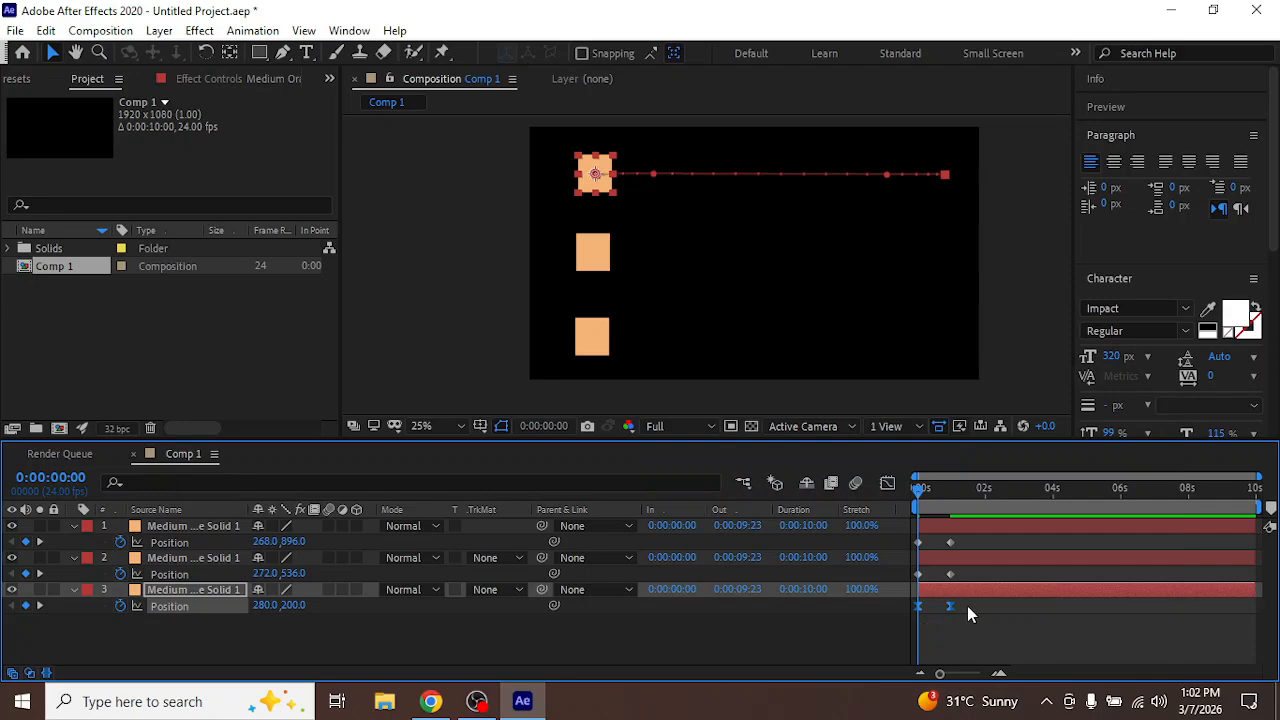
Preview the eased top square against the two linear ones, briefly hiding and reshowing layer 3 to identify it
left_click(694, 628)
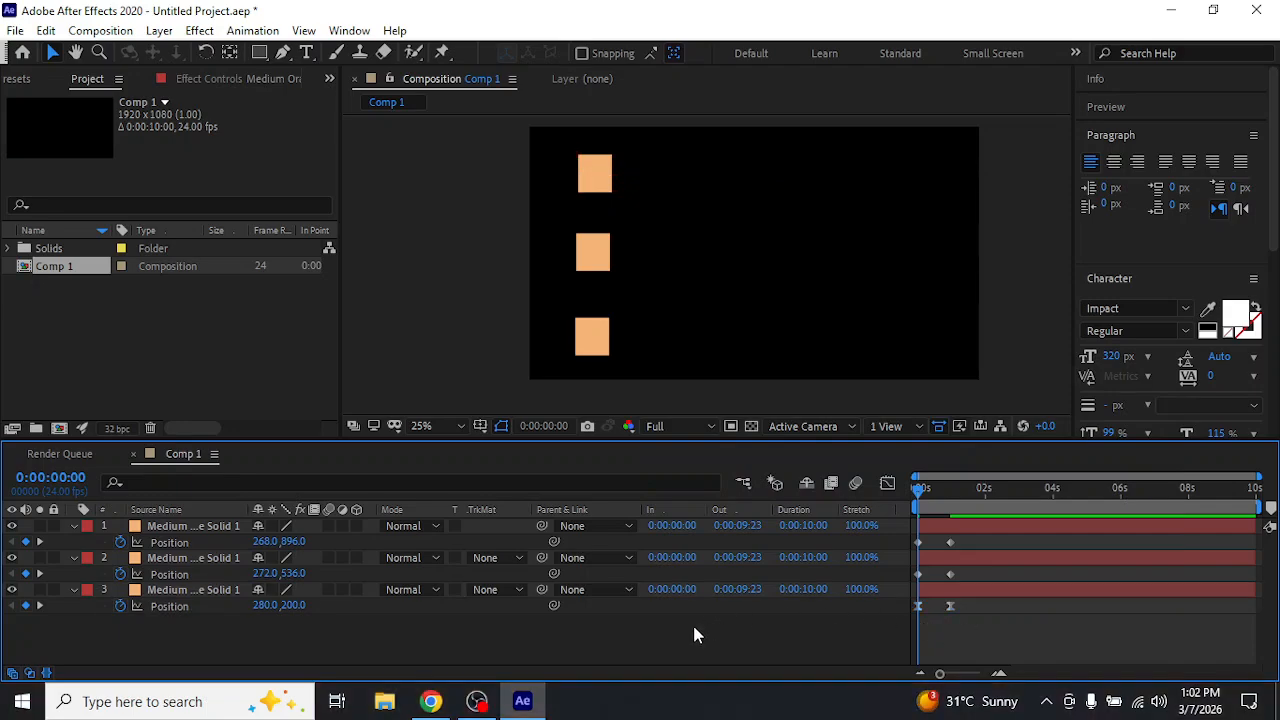
key("space")
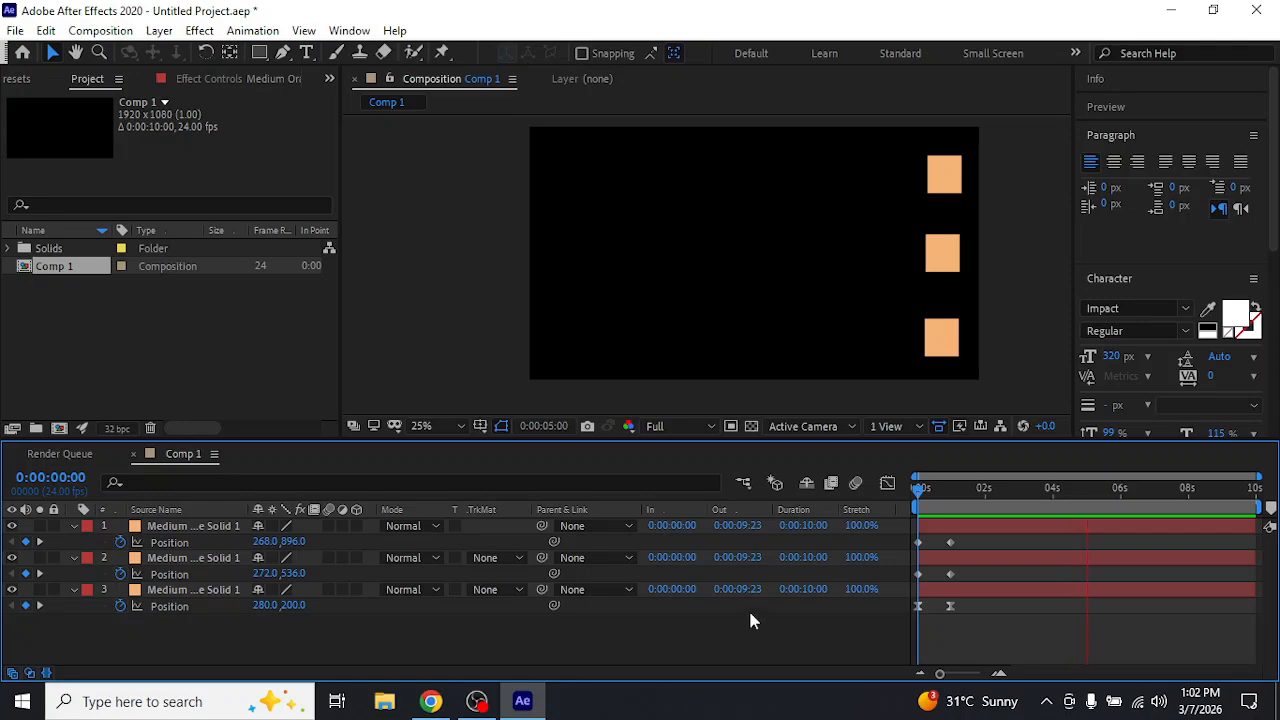
key("space")
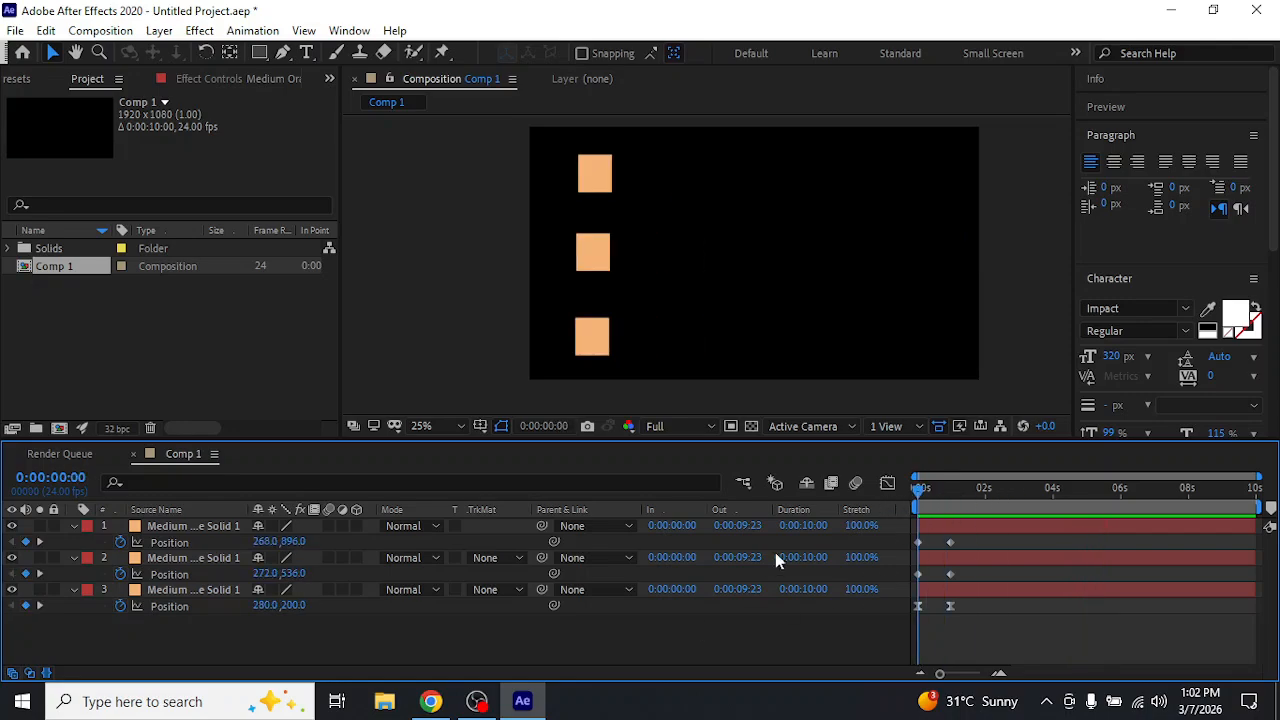
left_click(13, 591)
left_click(13, 591)
key("space")
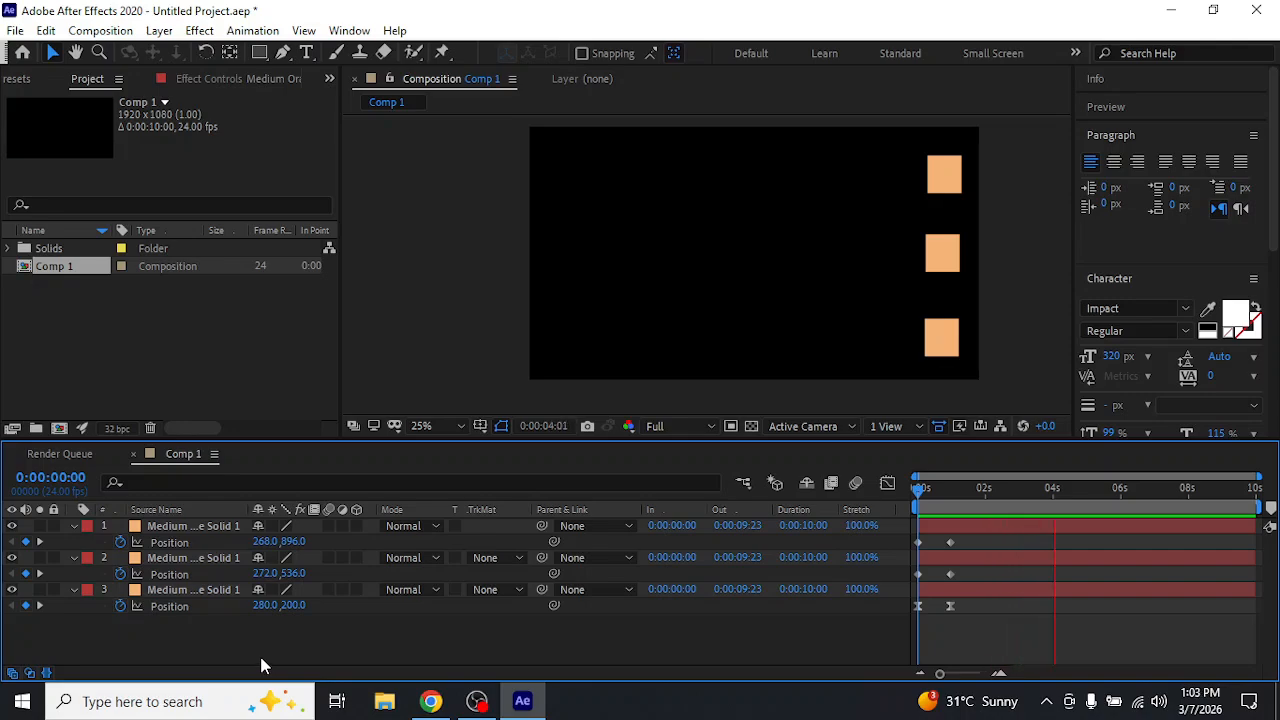
key("space")
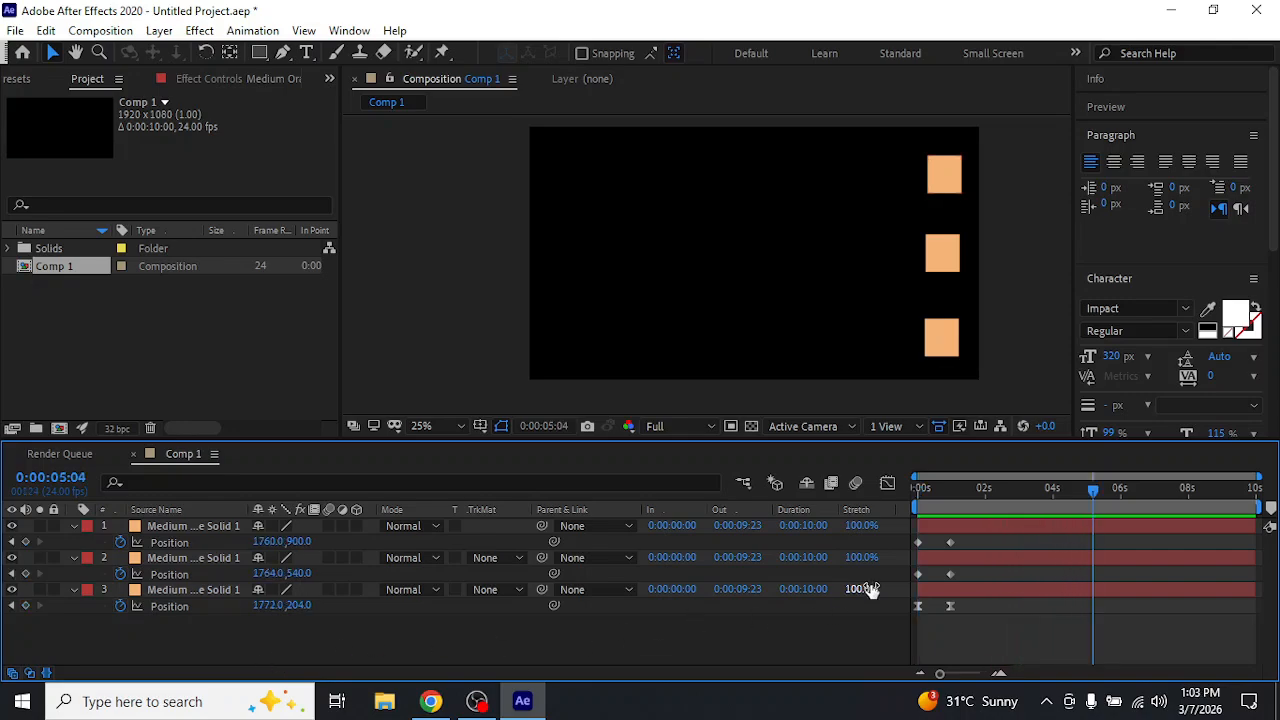
Apply Easy Ease In to both Position keyframes of the middle square, layer 2
left_click_drag(943, 491, 80, 561)
left_click(167, 557)
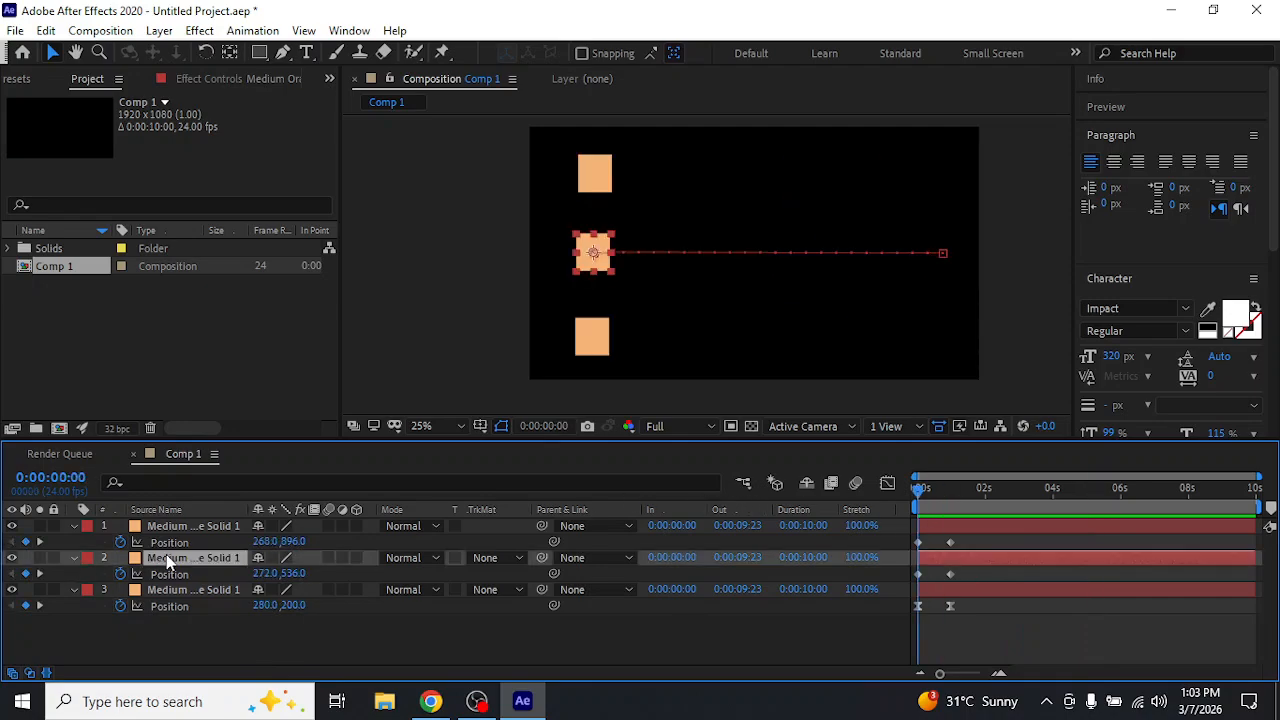
left_click_drag(972, 581, 926, 578)
right_click(920, 579)
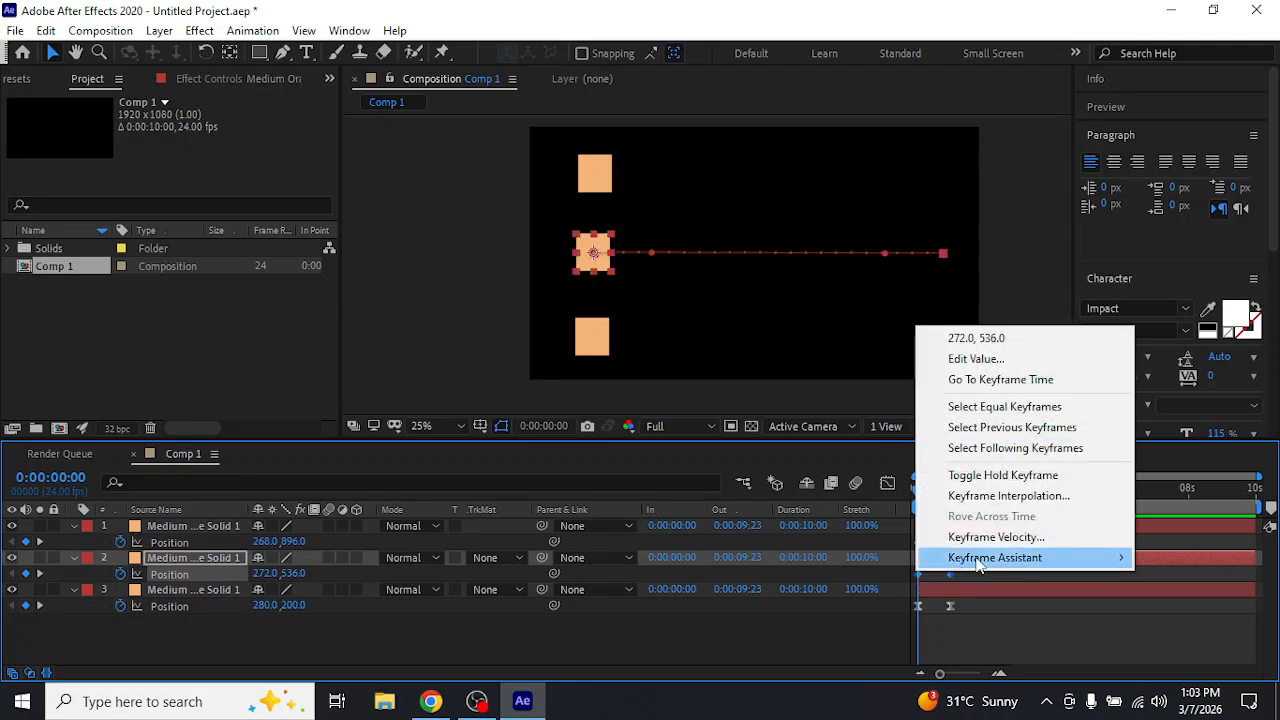
mouse_move(968, 566)
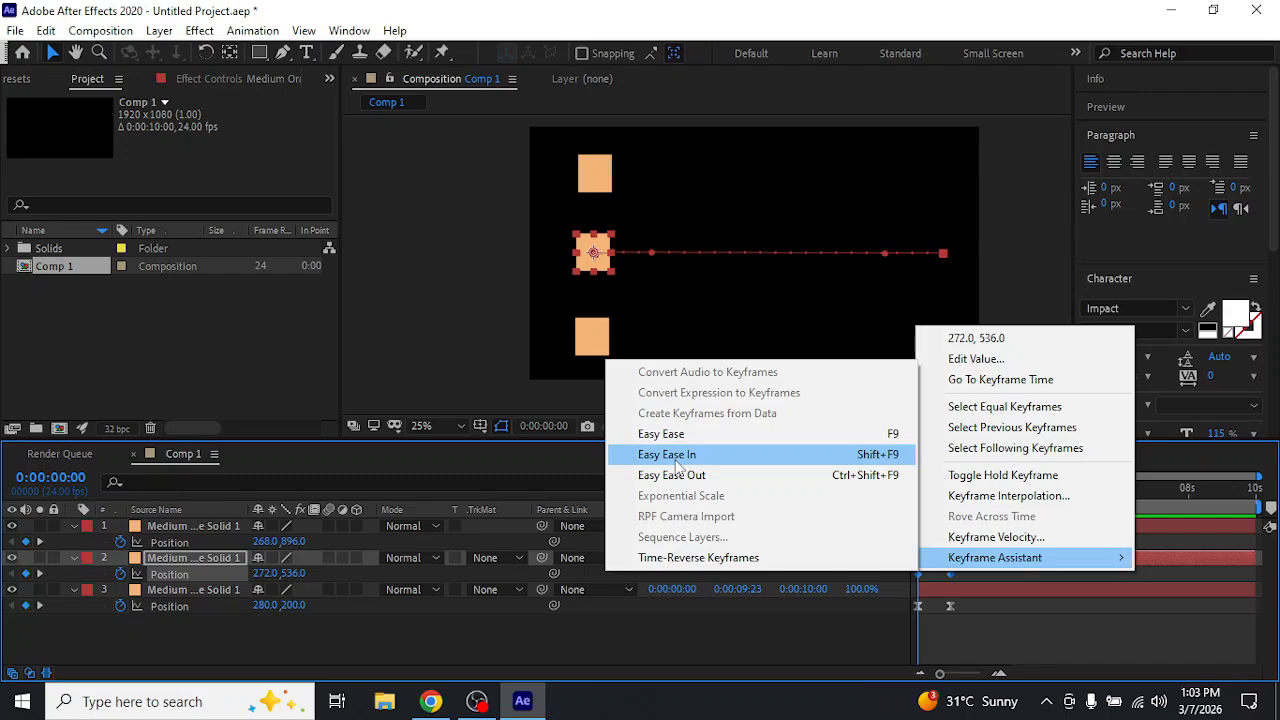
left_click(676, 456)
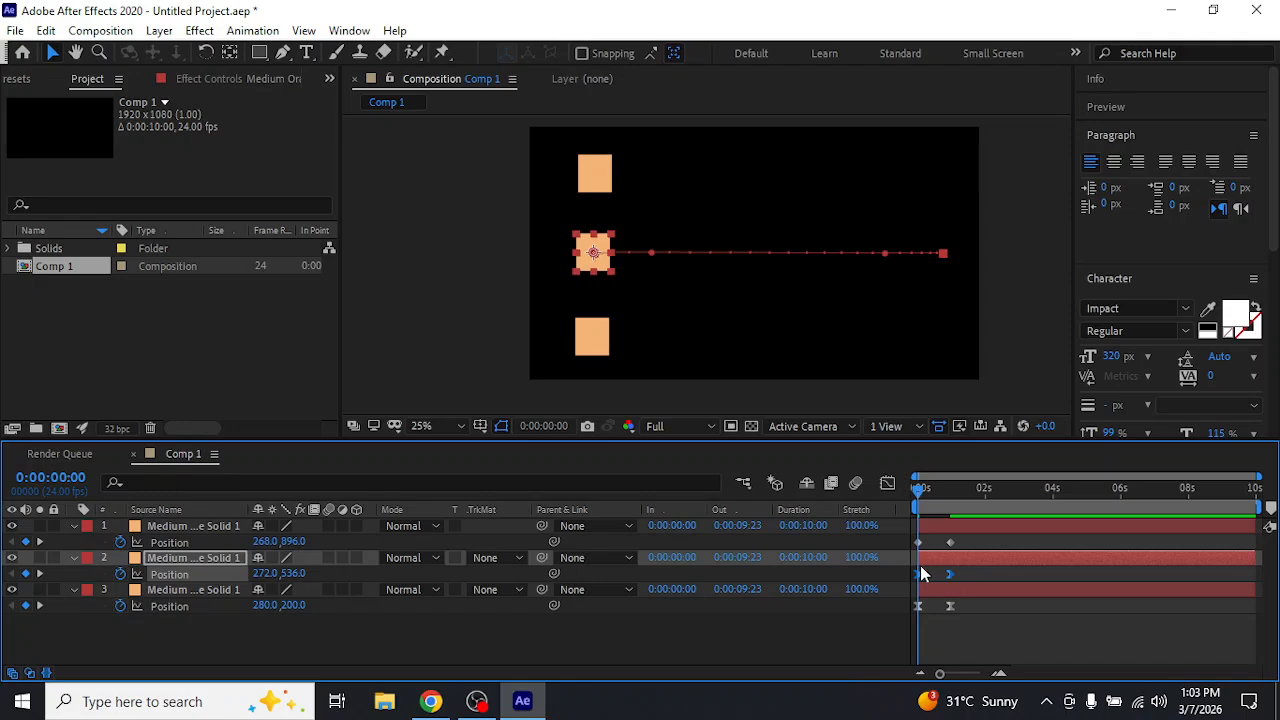
left_click(783, 636)
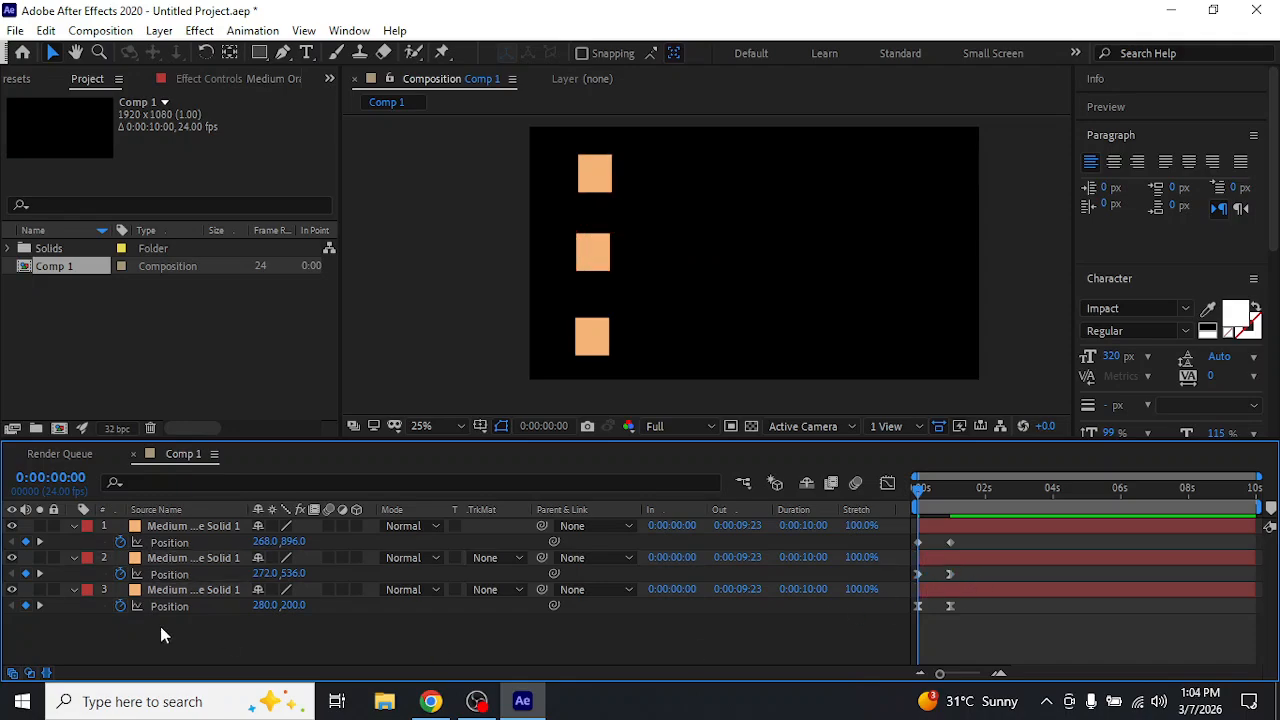
Hide layer 3 and preview the middle and bottom squares from the start of the composition
left_click(12, 590)
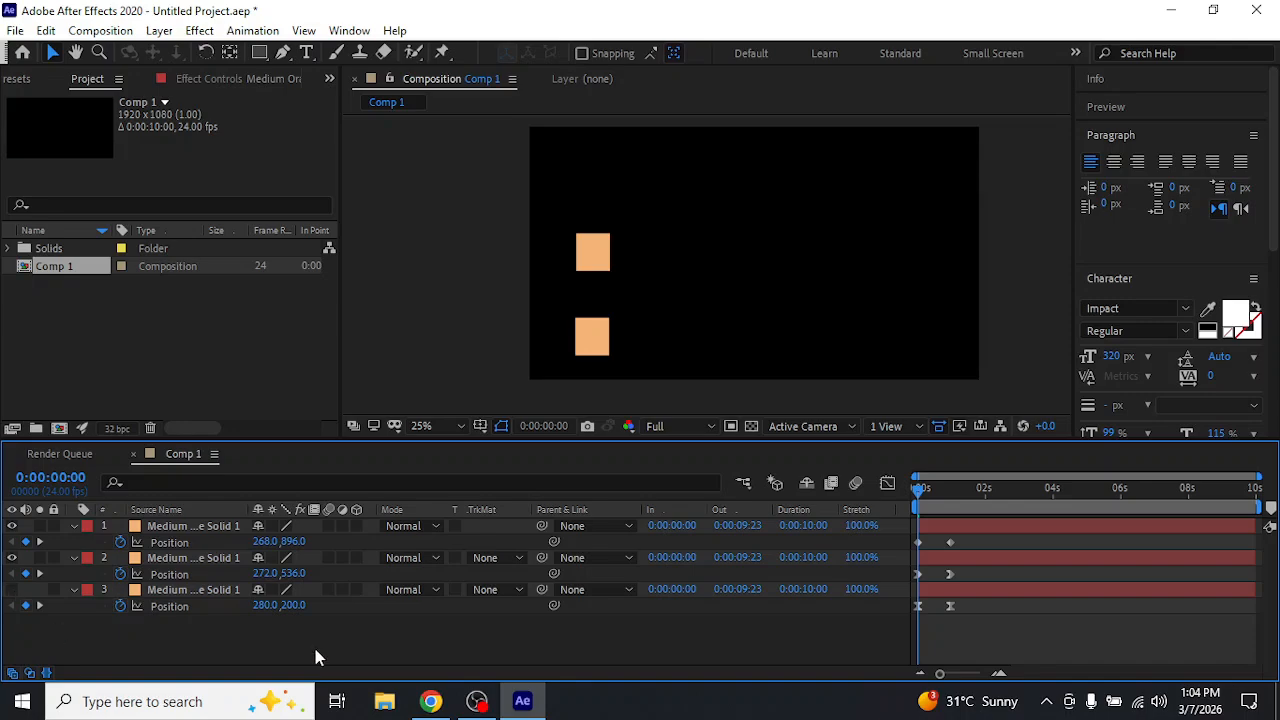
key("space")
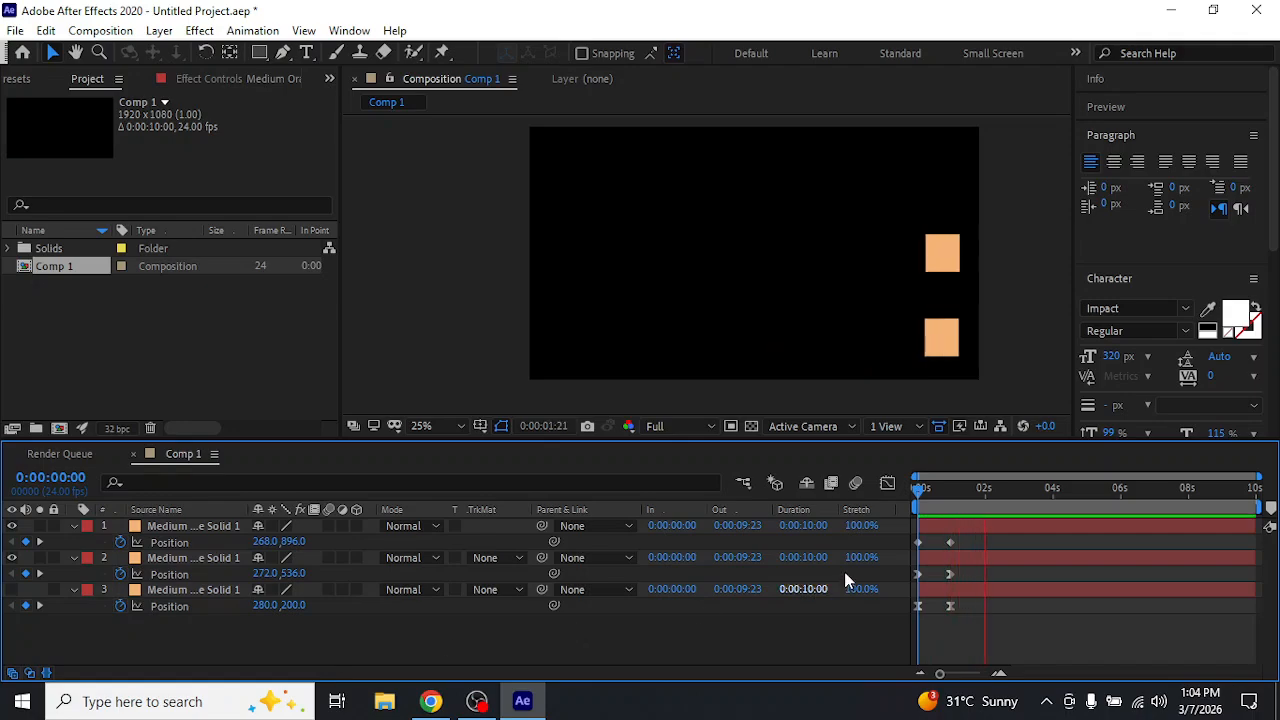
left_click_drag(944, 496, 886, 526)
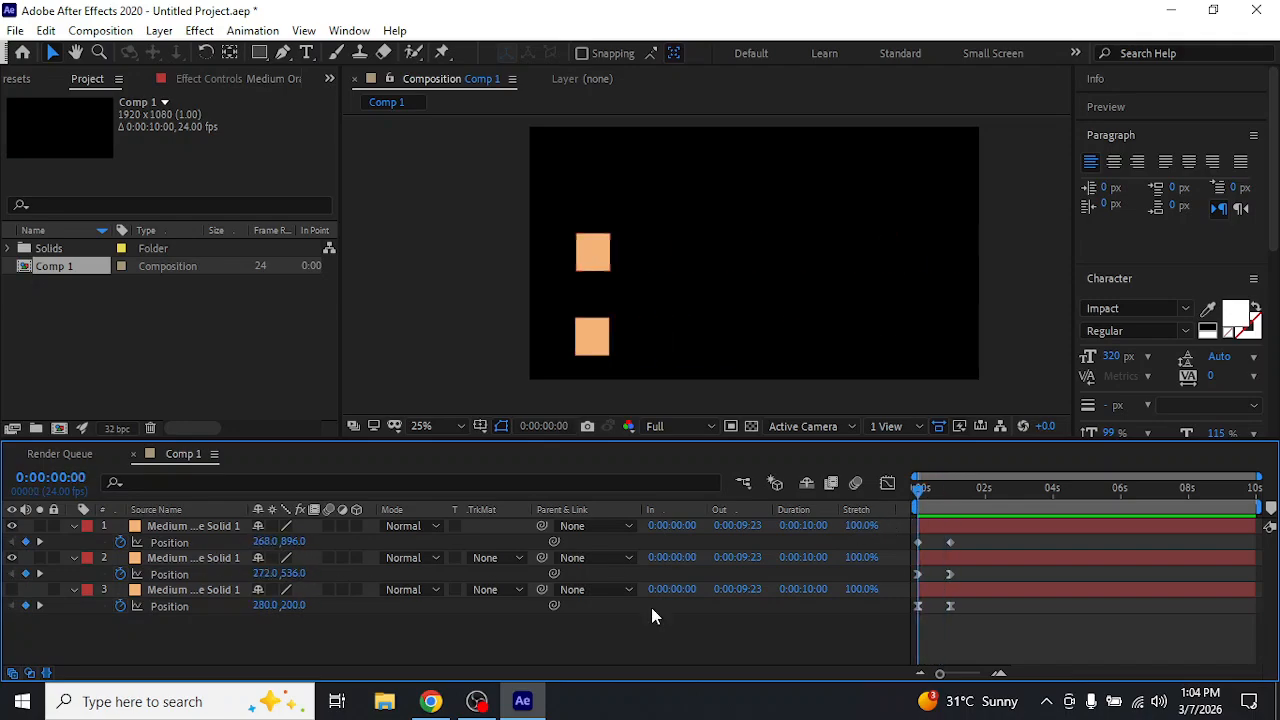
Apply Easy Ease Out to both Position keyframes of the bottom square, layer 1
left_click_drag(976, 539, 907, 546)
right_click(952, 543)
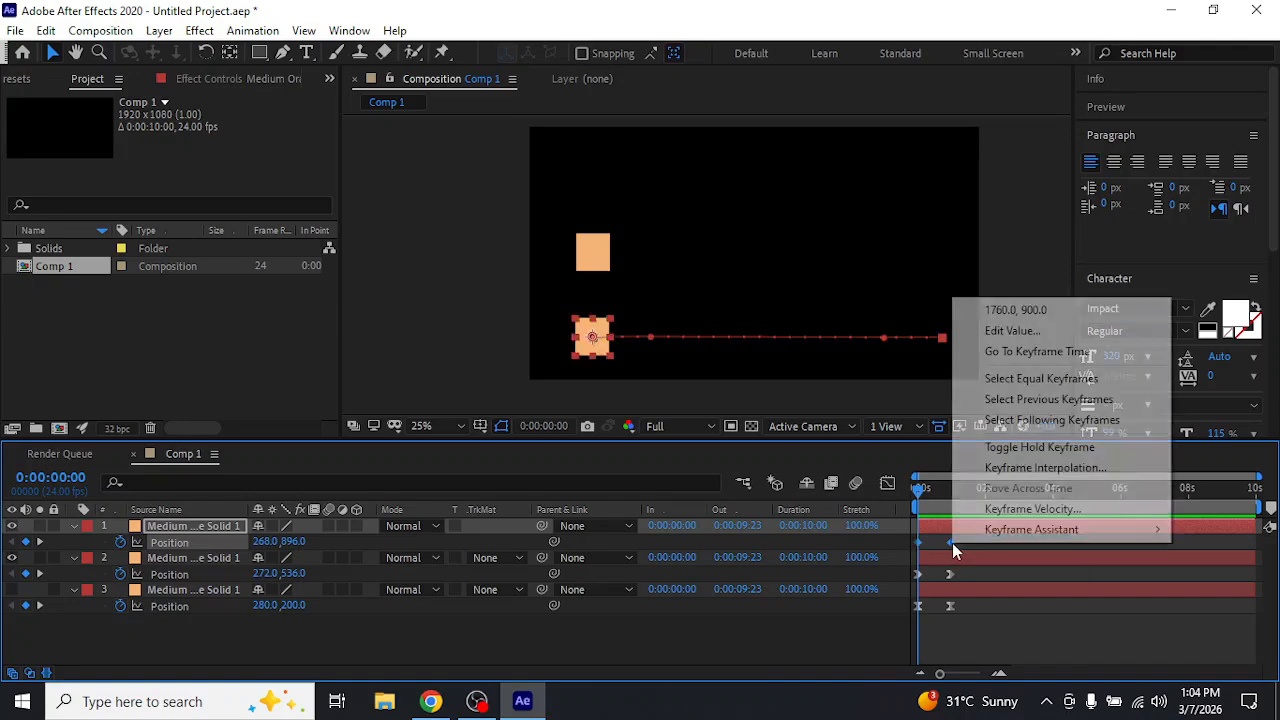
mouse_move(1108, 536)
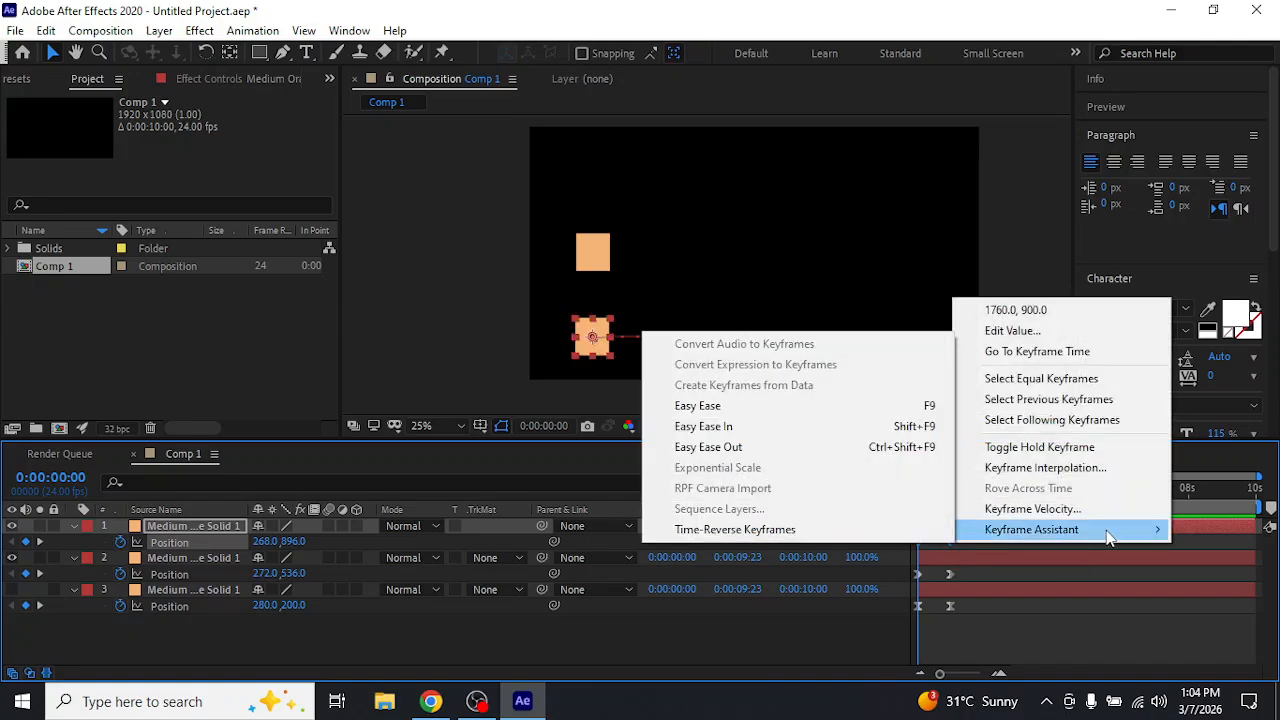
left_click(751, 438)
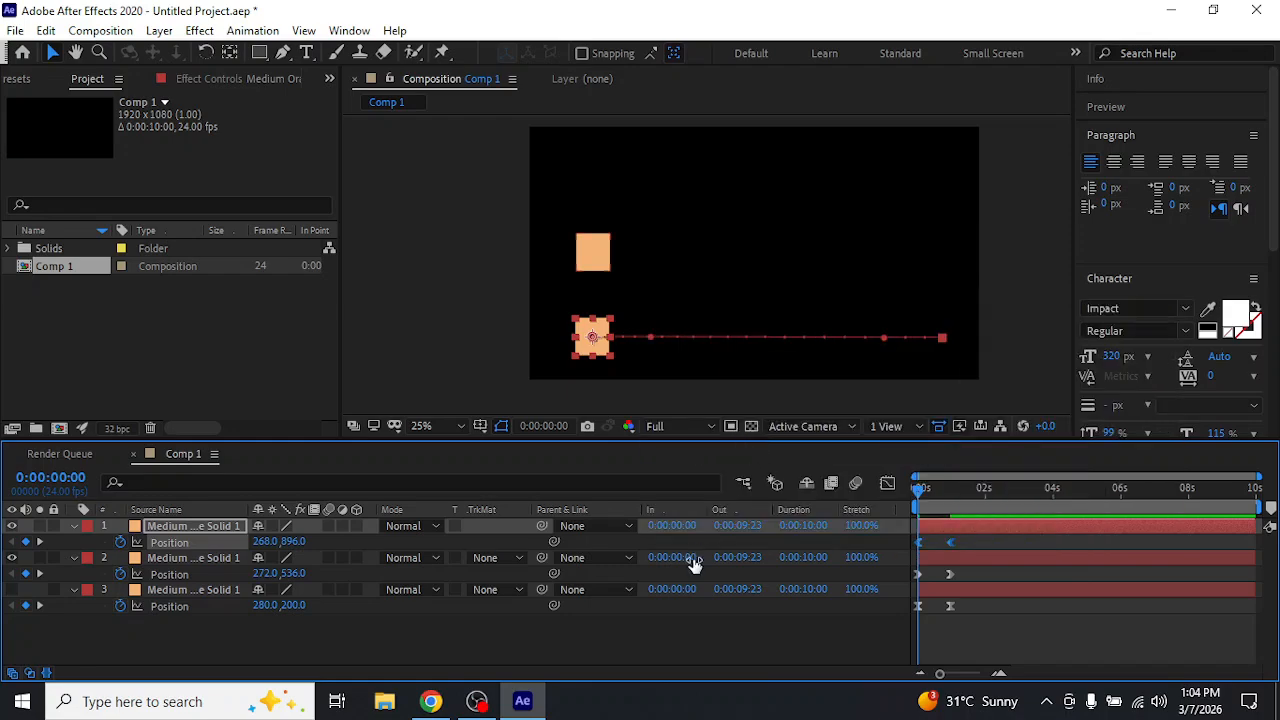
left_click(700, 655)
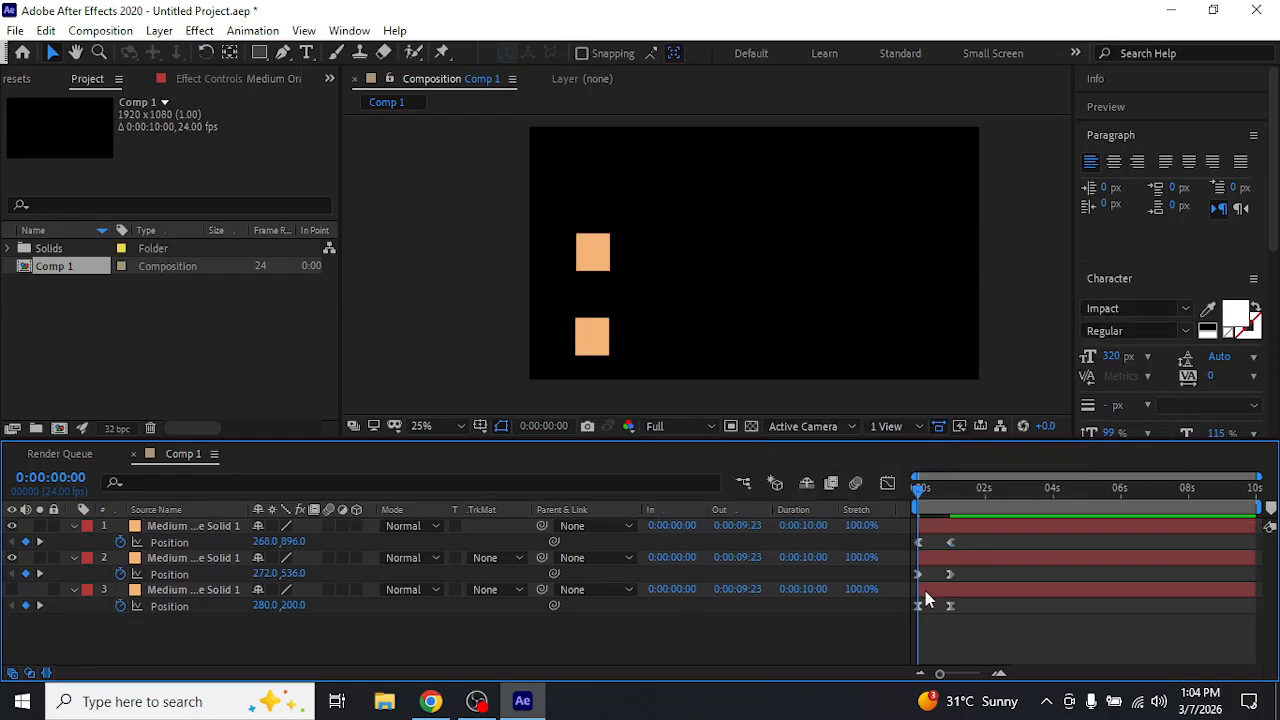
Show layer 3 again, preview all three squares with their different easing, and return to the composition's start
left_click(12, 590)
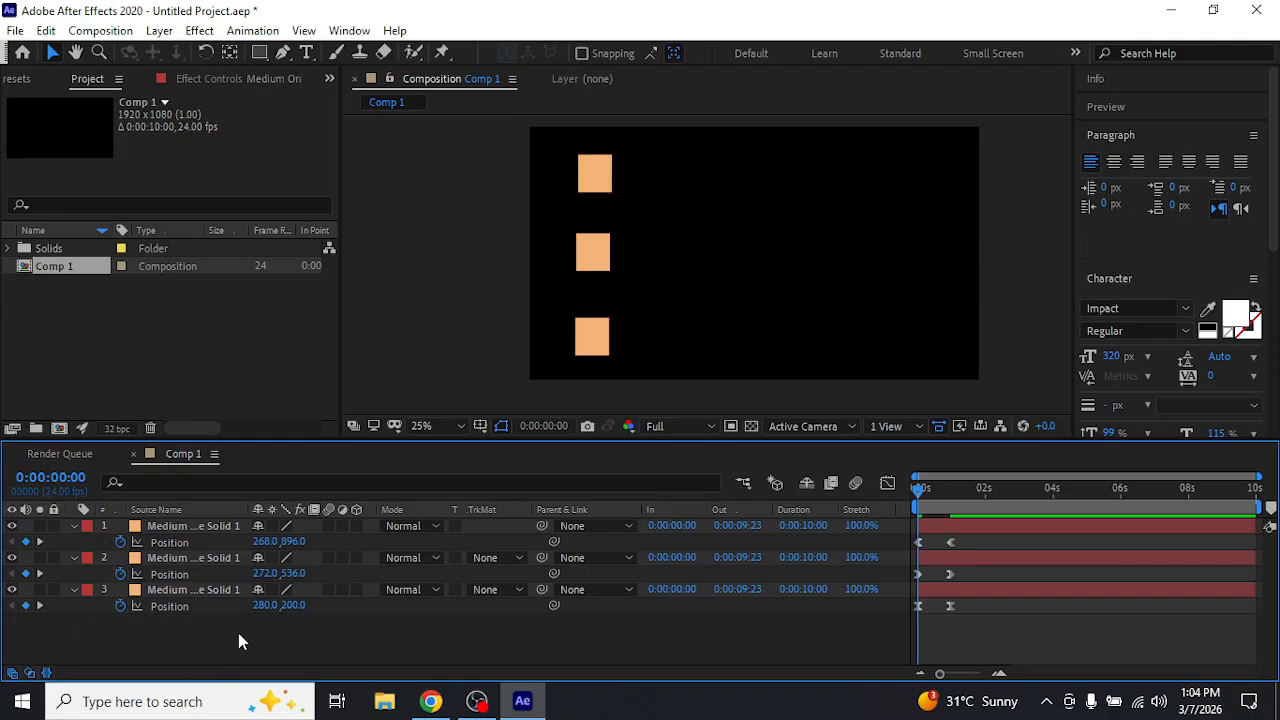
key("space")
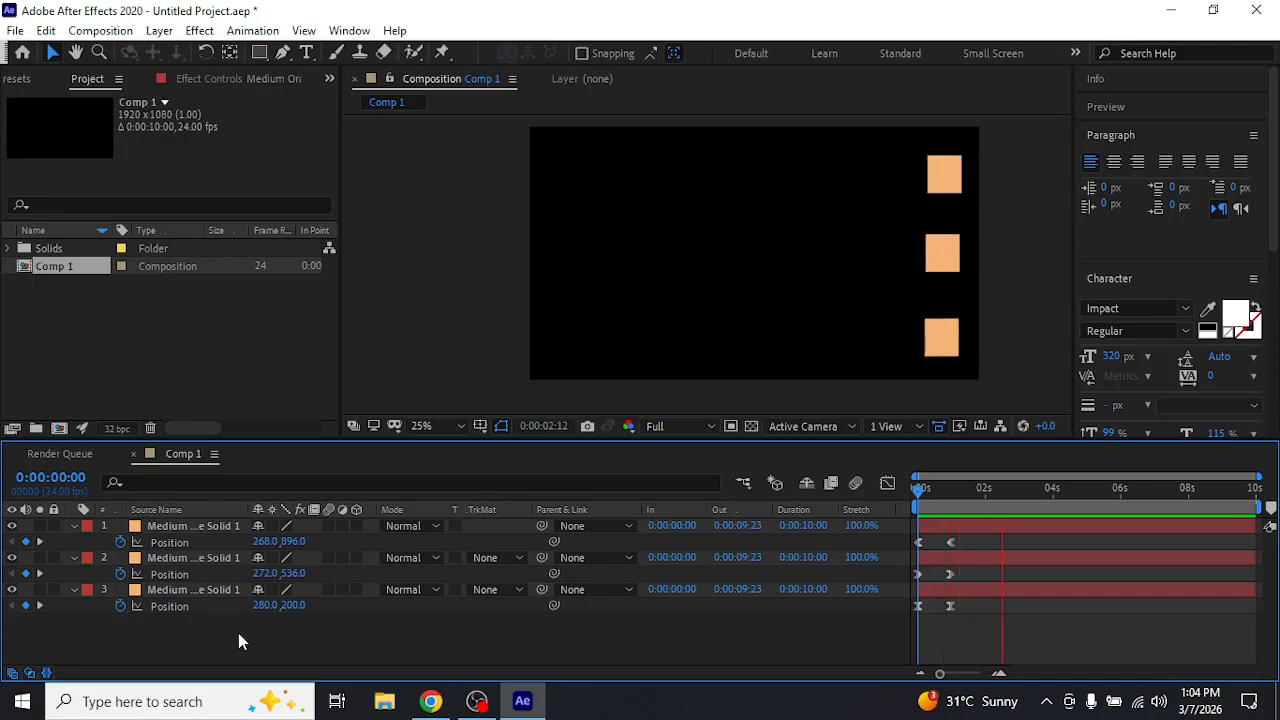
left_click(983, 489)
left_click_drag(975, 495, 886, 498)
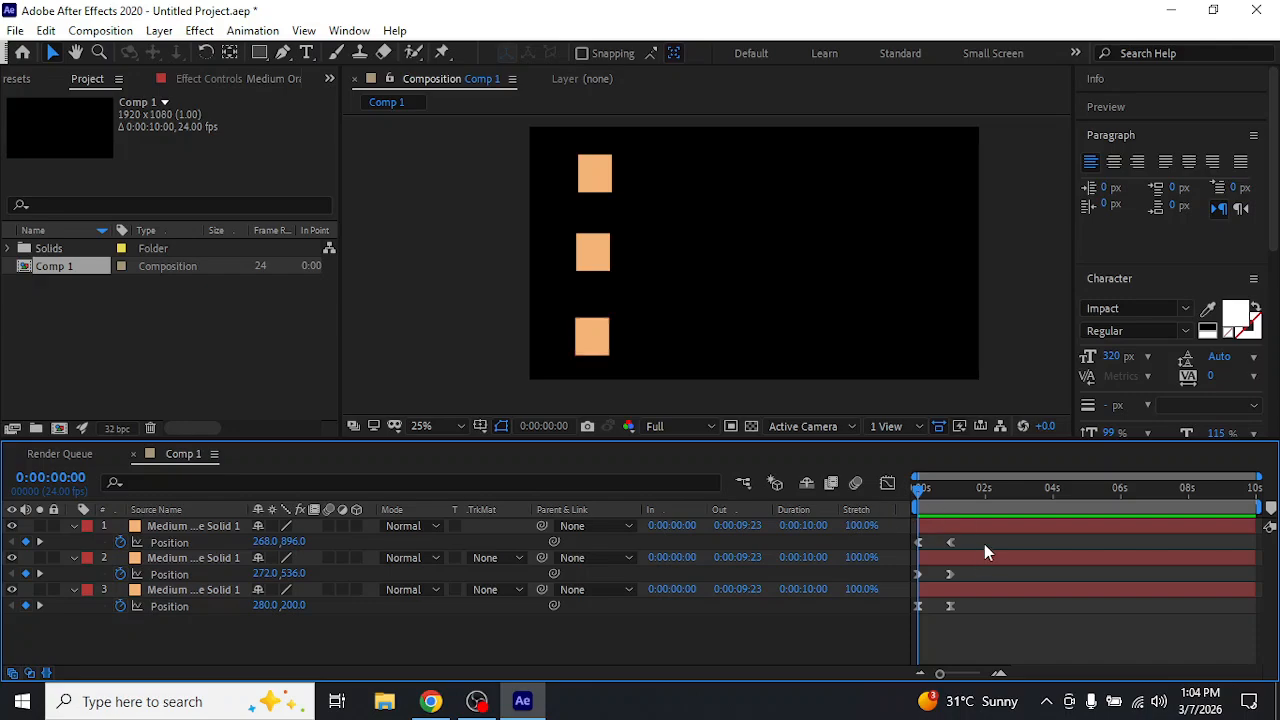
Apply Easy Ease to the Position keyframes of all three squares at once
left_click_drag(984, 538, 902, 620)
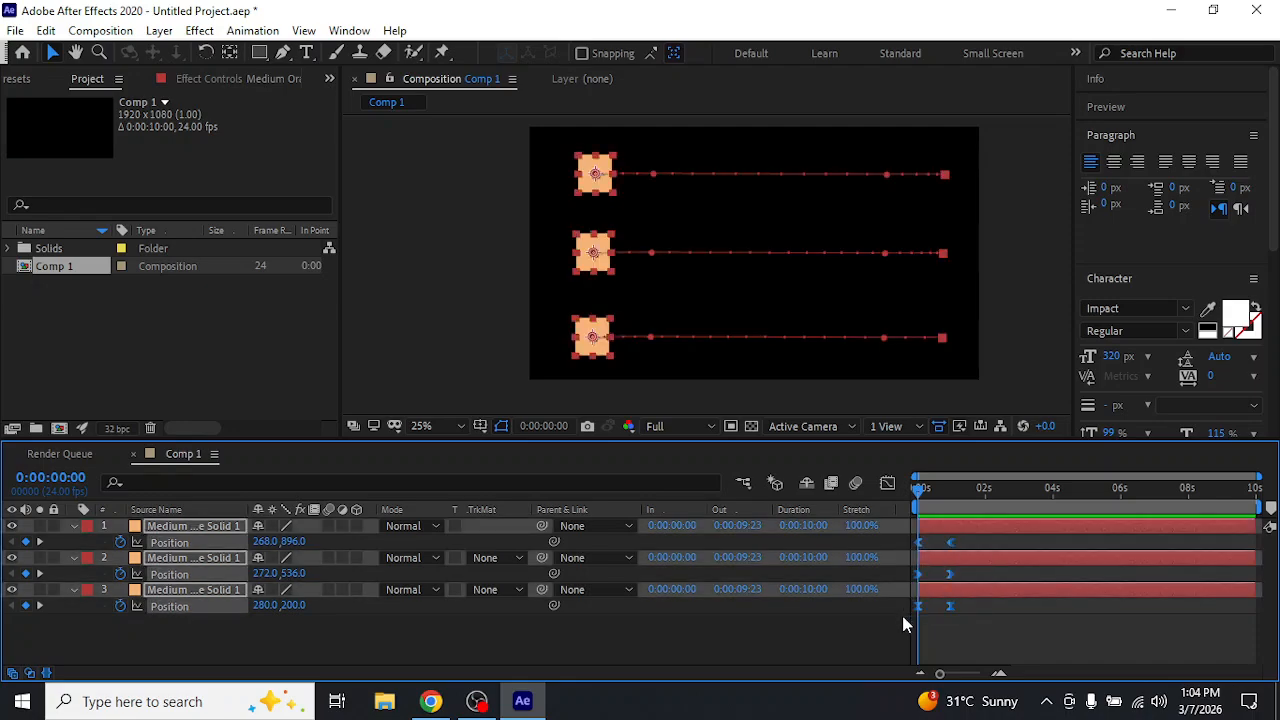
key("F9")
left_click(726, 656)
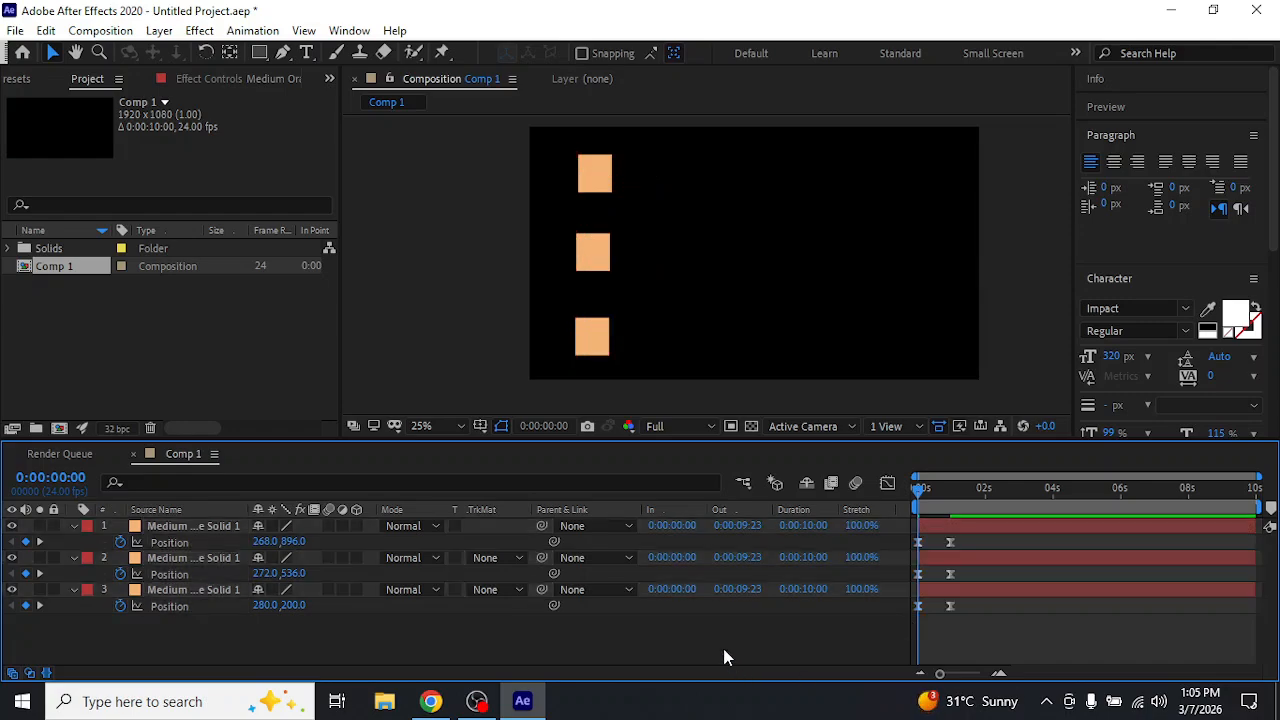
Hide layers 1 and 2 to isolate the top square, and show layer 2 again
left_click(11, 526)
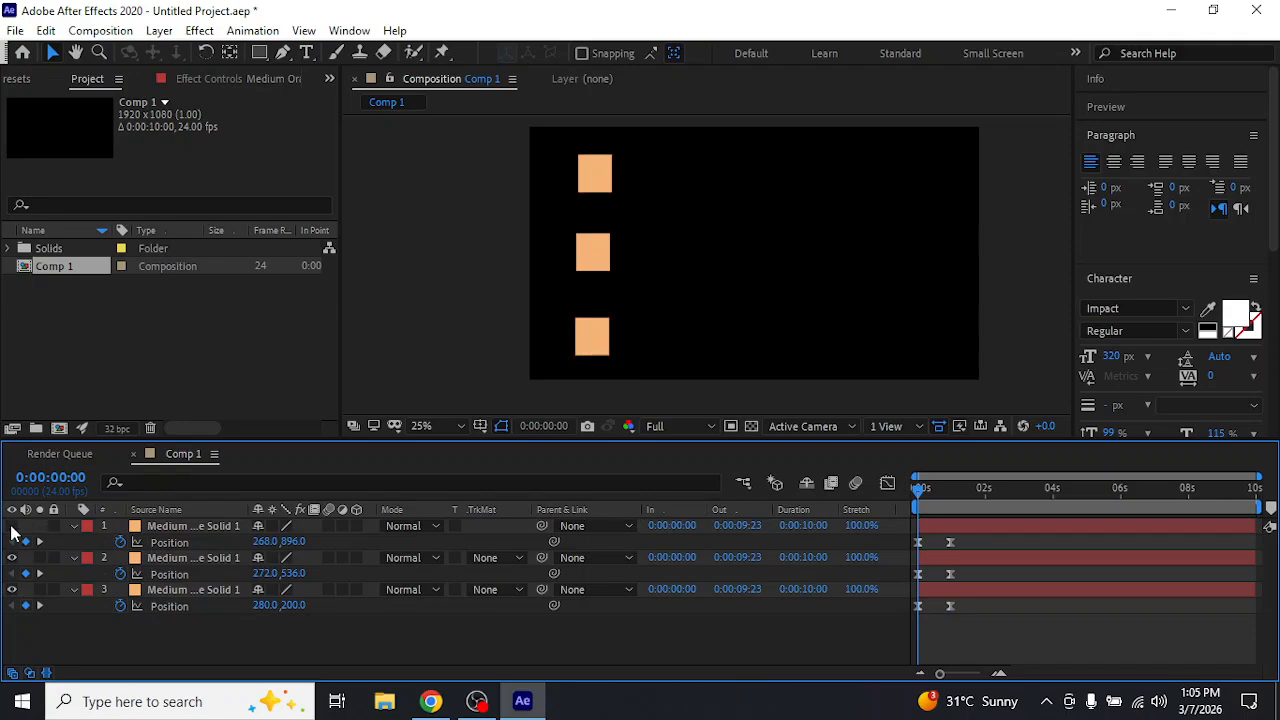
left_click(11, 557)
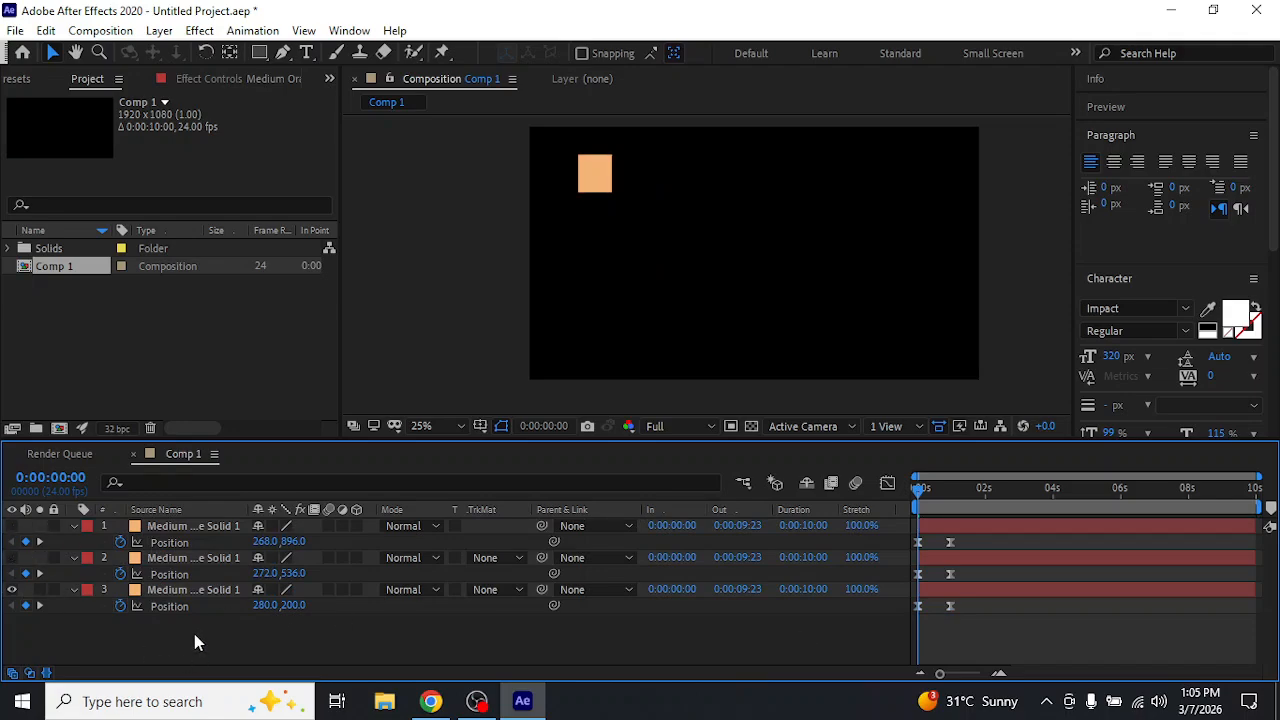
left_click(11, 557)
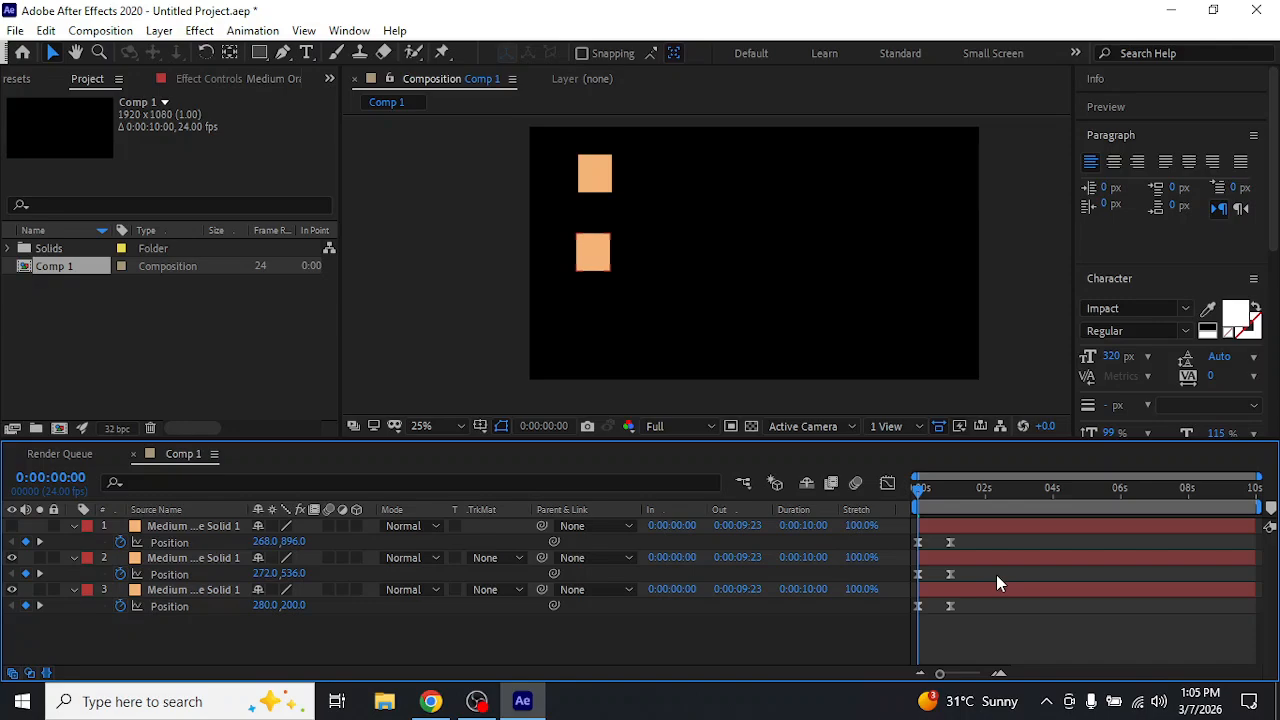
Apply Easy Ease to both Position keyframes of the middle square, layer 2, through the Keyframe Assistant
left_click_drag(986, 574, 900, 585)
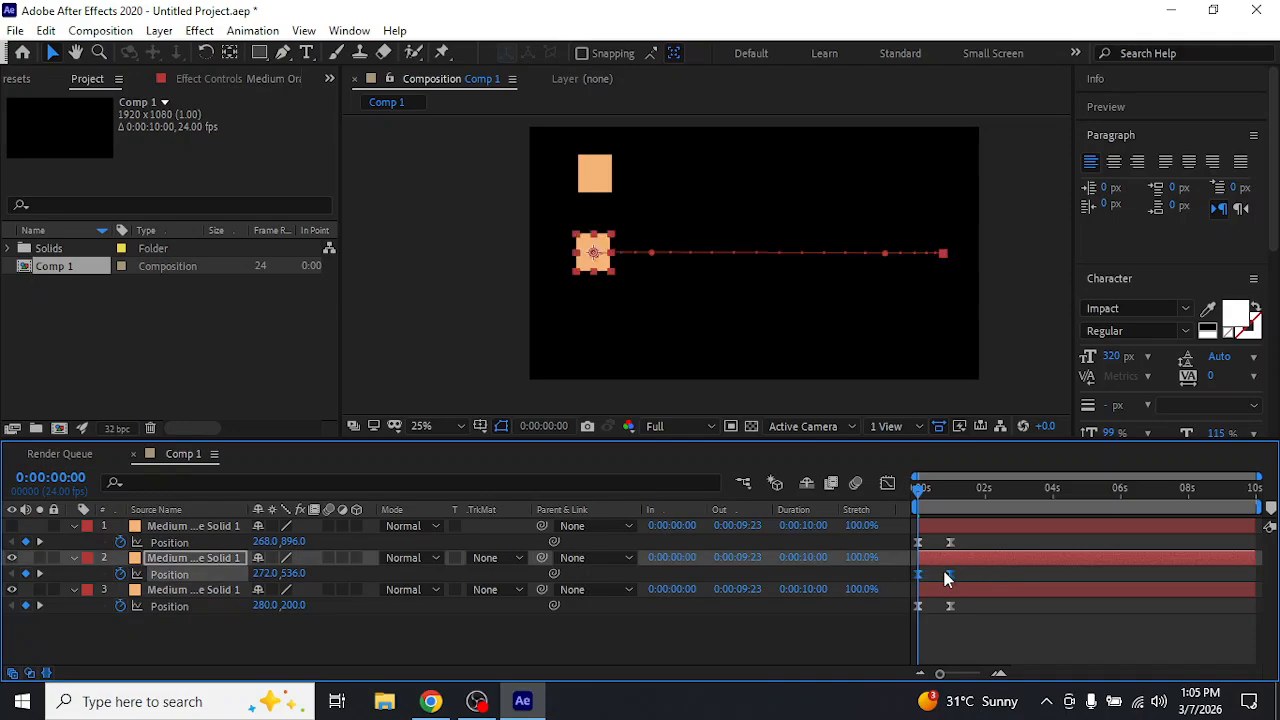
right_click(950, 575)
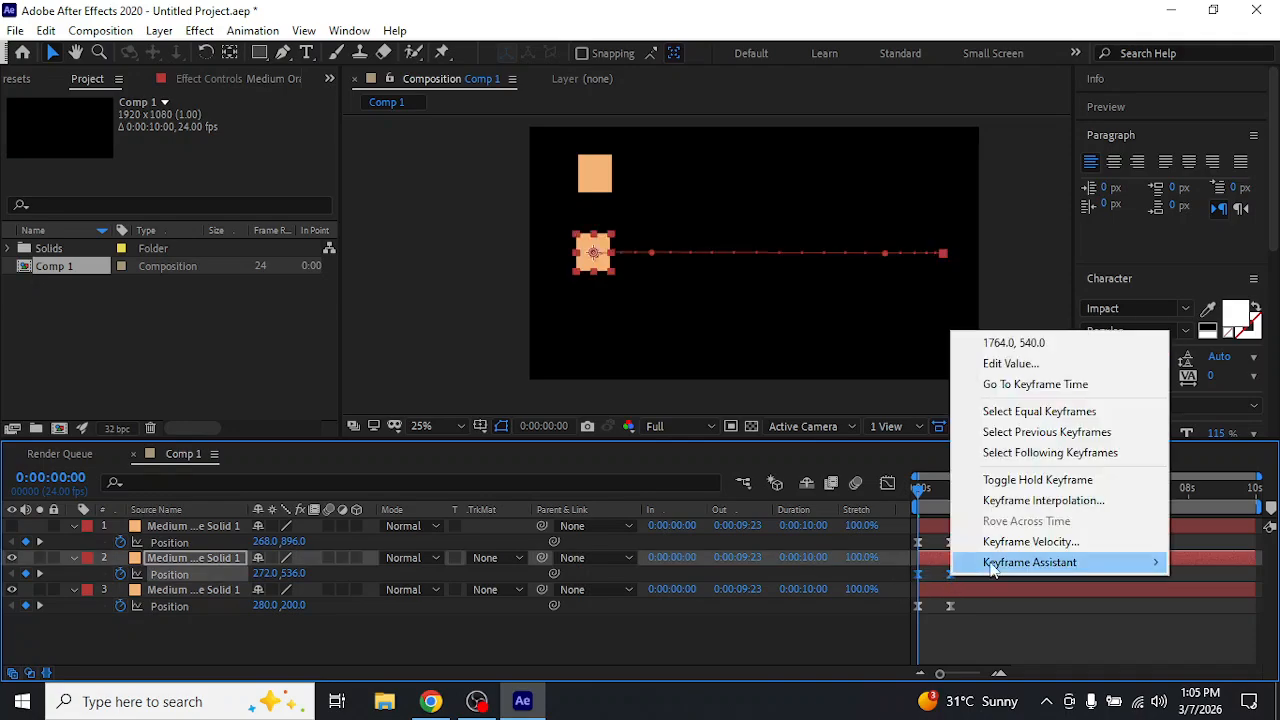
mouse_move(1027, 557)
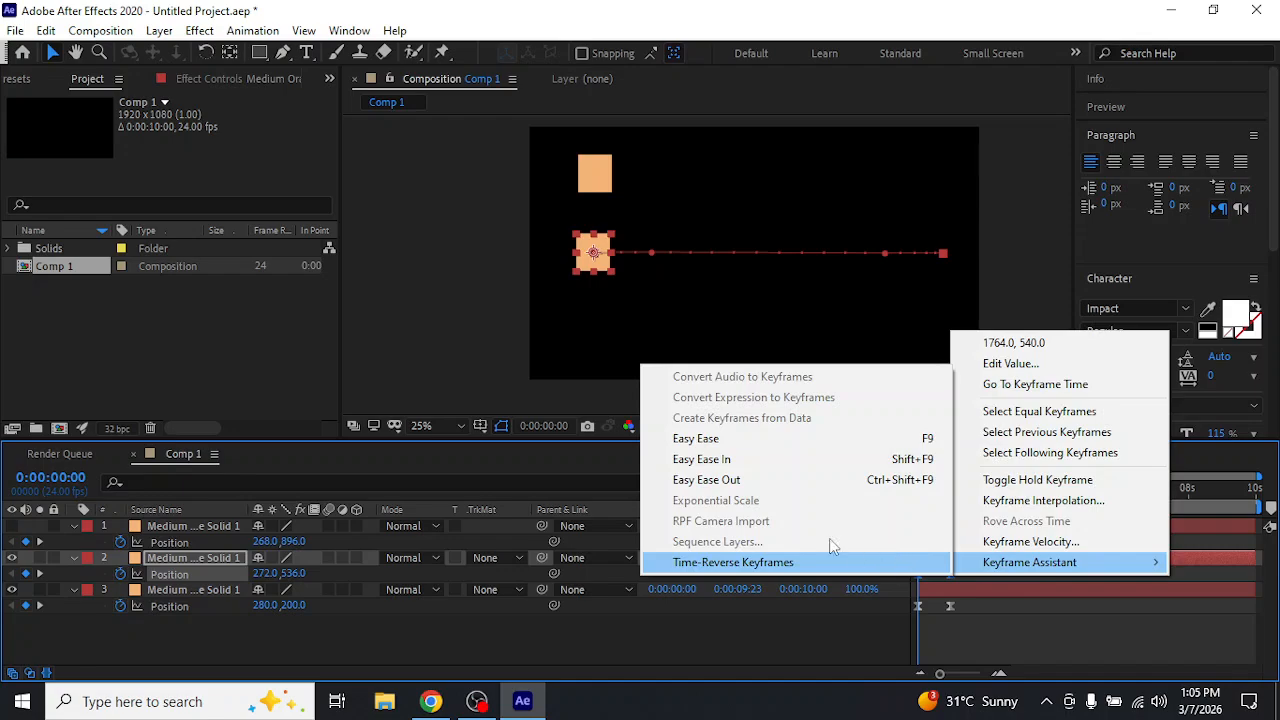
left_click(728, 440)
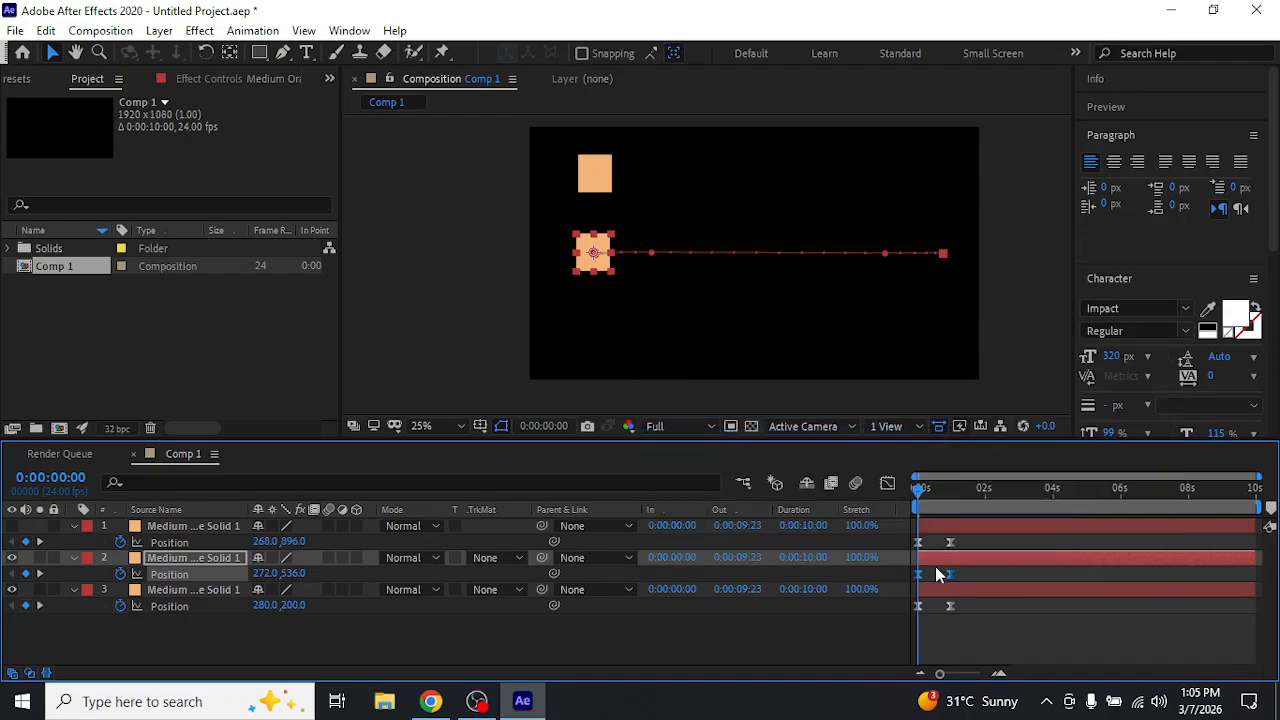
mouse_move(947, 571)
left_click(981, 576)
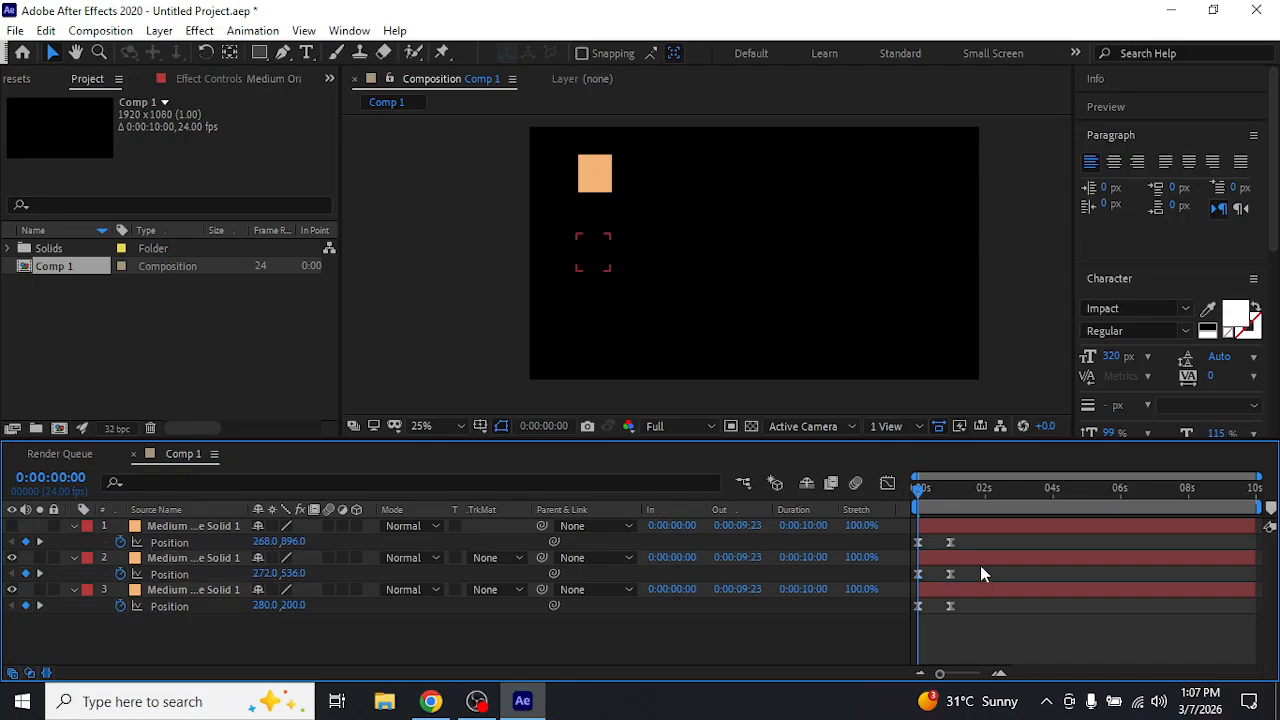
Undo the easing and visibility changes until all three visible squares have linear Position keyframes
key("ctrl+a")
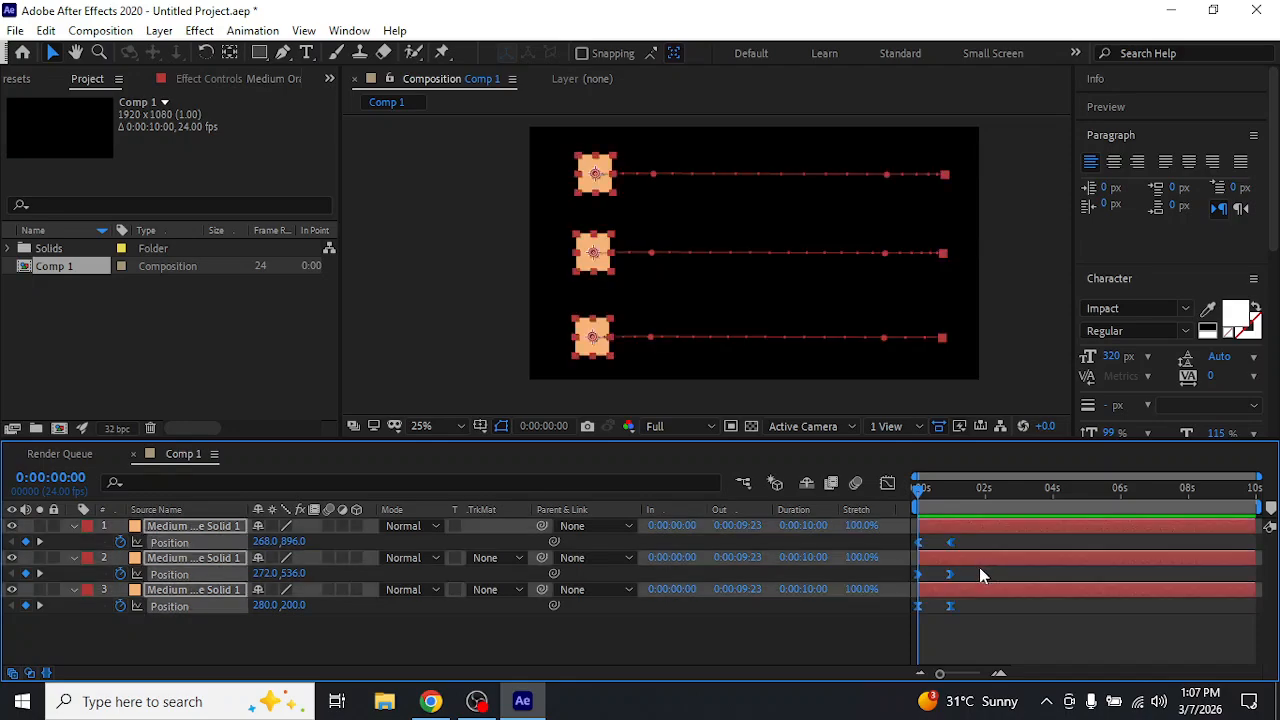
key("ctrl+z")
key("ctrl+z")
key("ctrl+z")
key("ctrl+z")
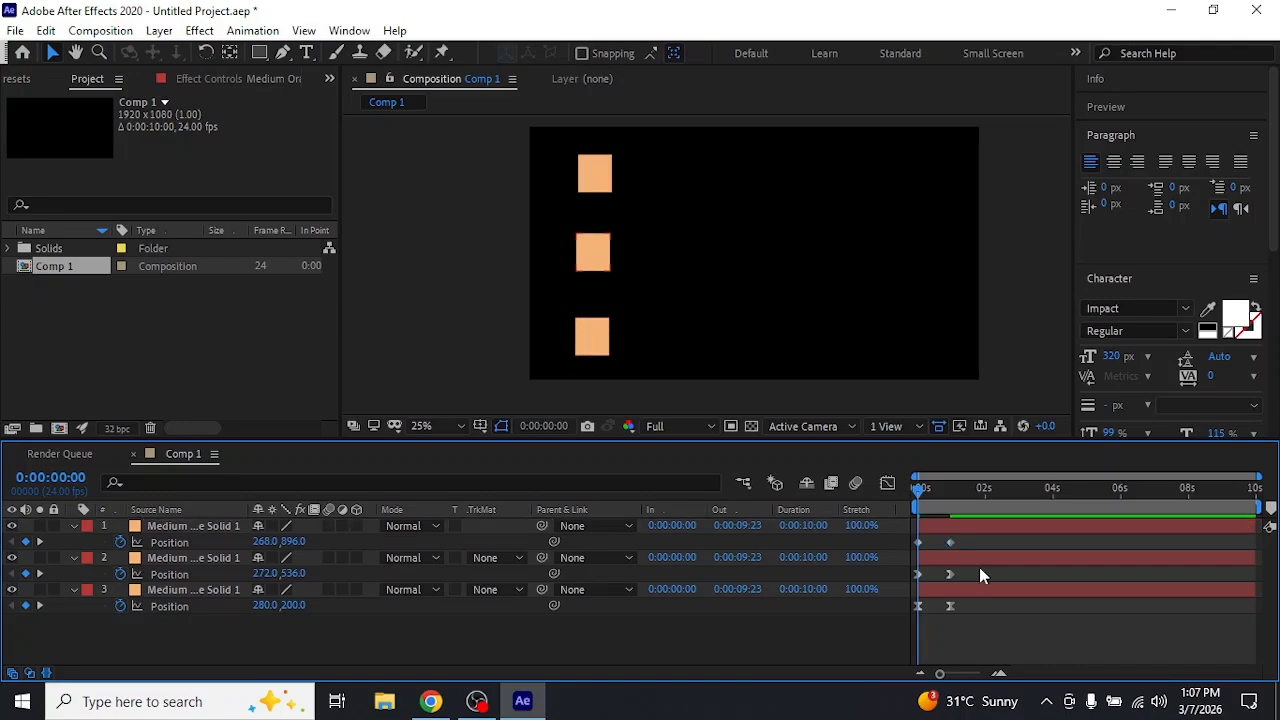
key("ctrl+z")
key("ctrl+z")
left_click(966, 633)
Identify the top square by toggling layer 3's visibility and apply Easy Ease to both its Position keyframes
left_click(12, 590)
left_click(12, 590)
left_click_drag(975, 632, 902, 602)
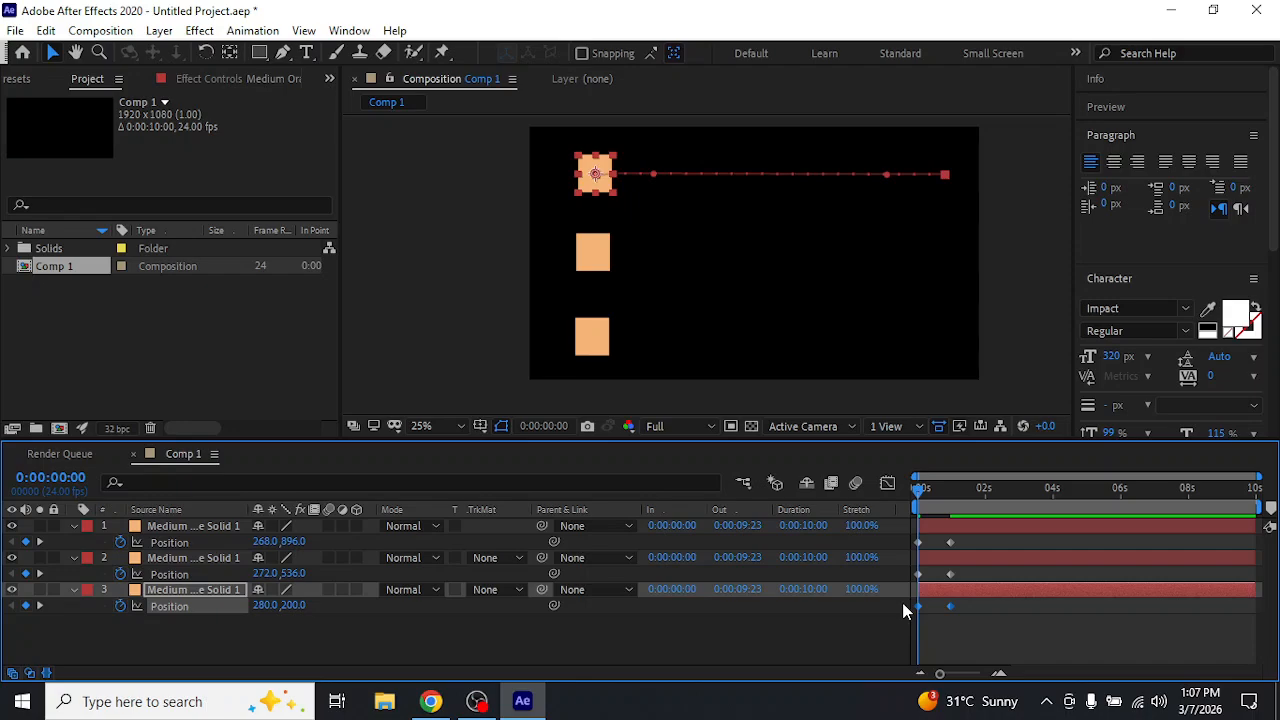
key("F9")
left_click(801, 637)
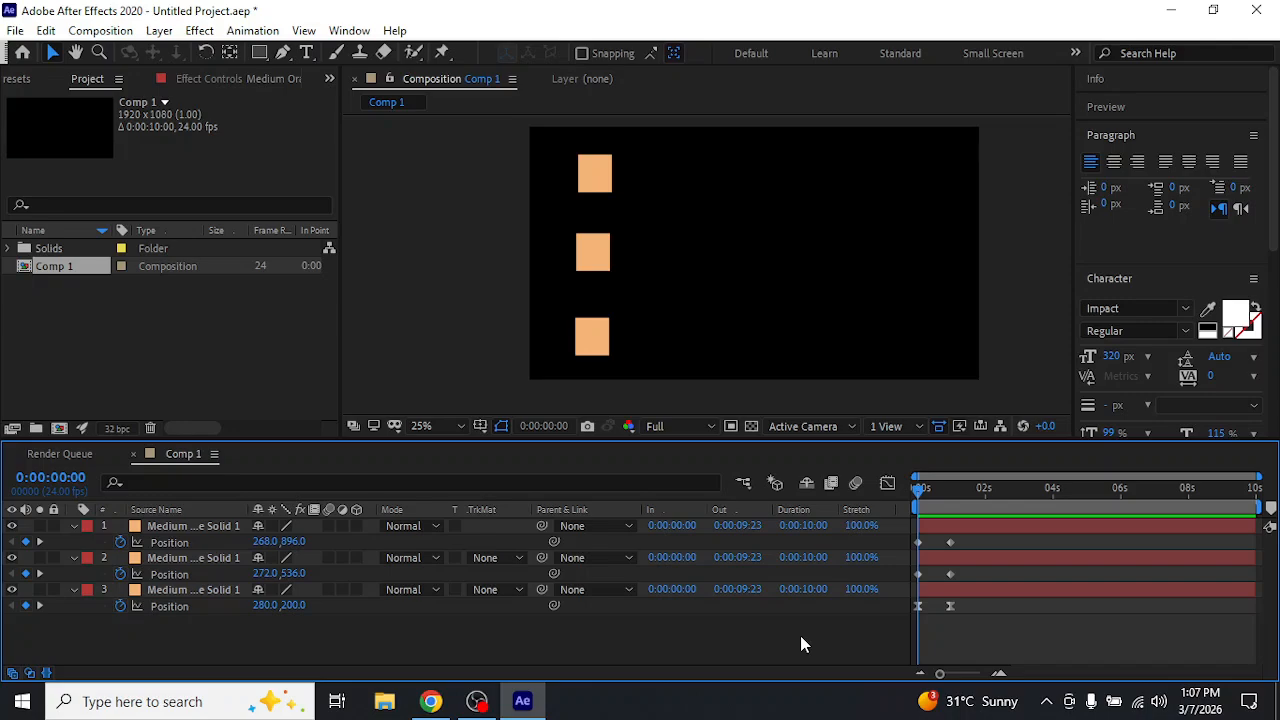
Toggle layer 3's visibility to identify it, and preview the eased top square against the two linear ones
left_click(12, 589)
left_click(12, 589)
key("space")
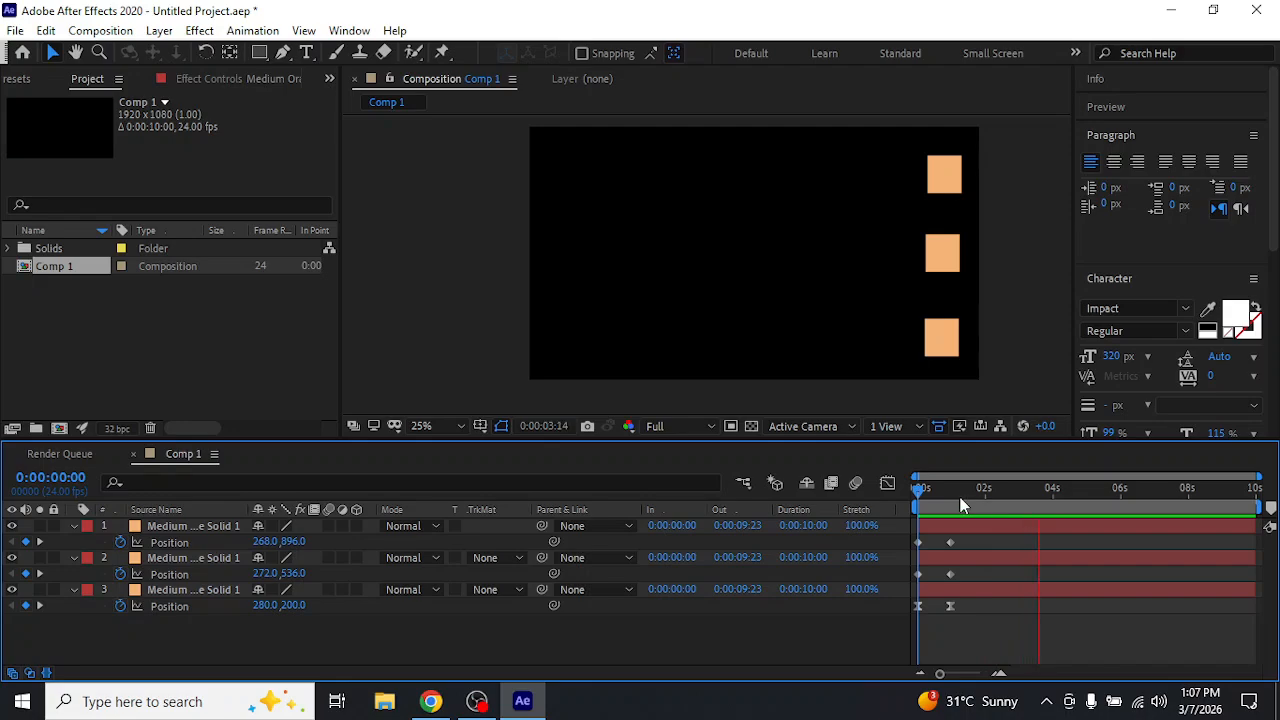
key("space")
key("space")
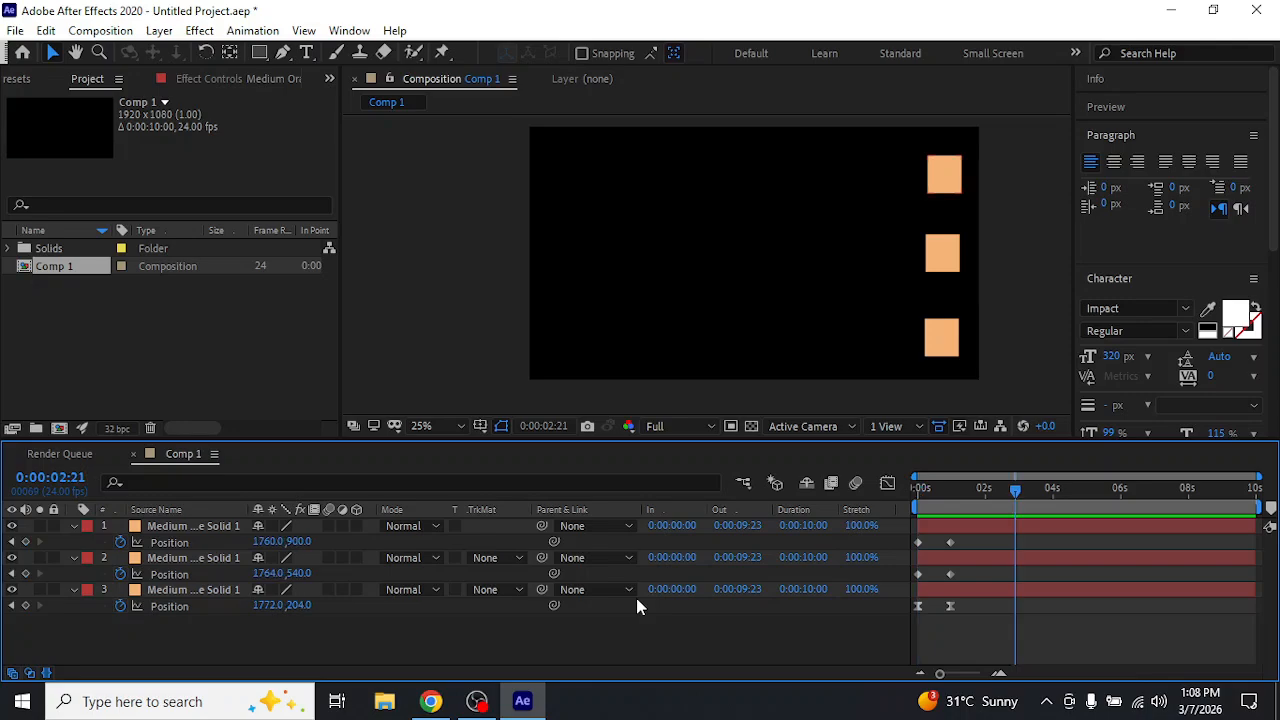
Return to 0:00:00:00 and display the Position speed graph of the top square, layer 3, in the Graph Editor
left_click(207, 528)
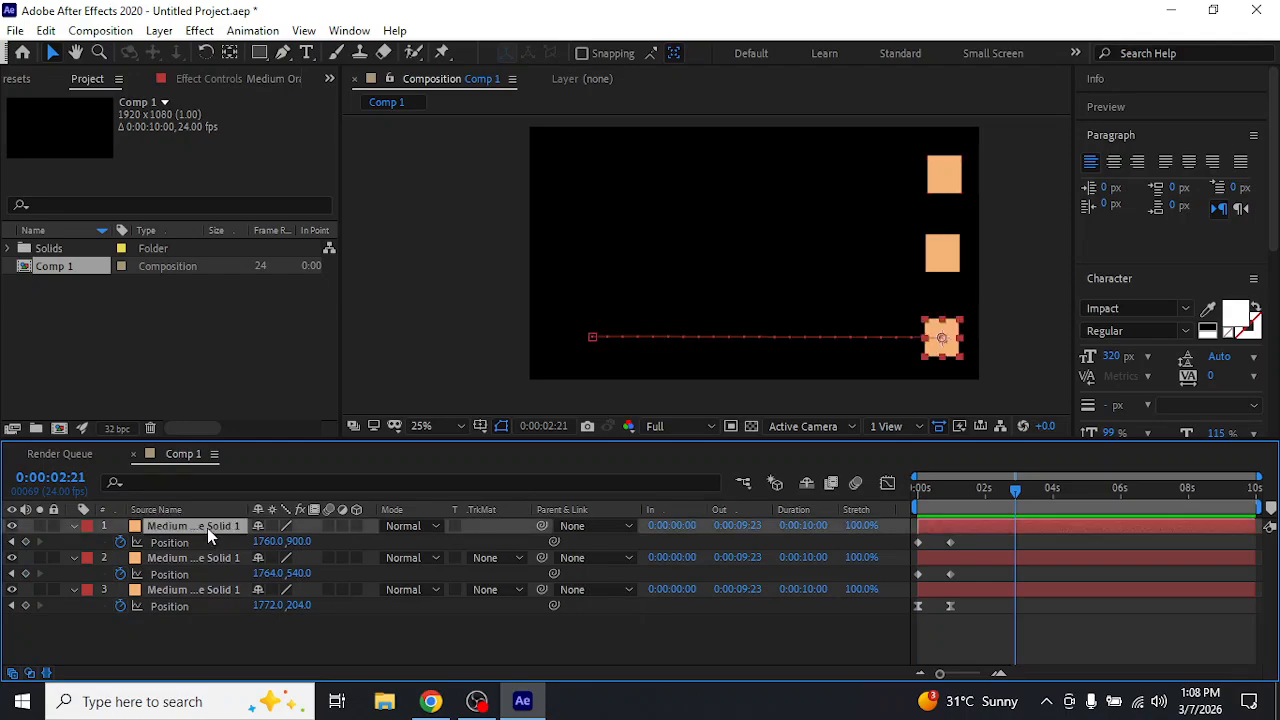
left_click(921, 490)
left_click(213, 596)
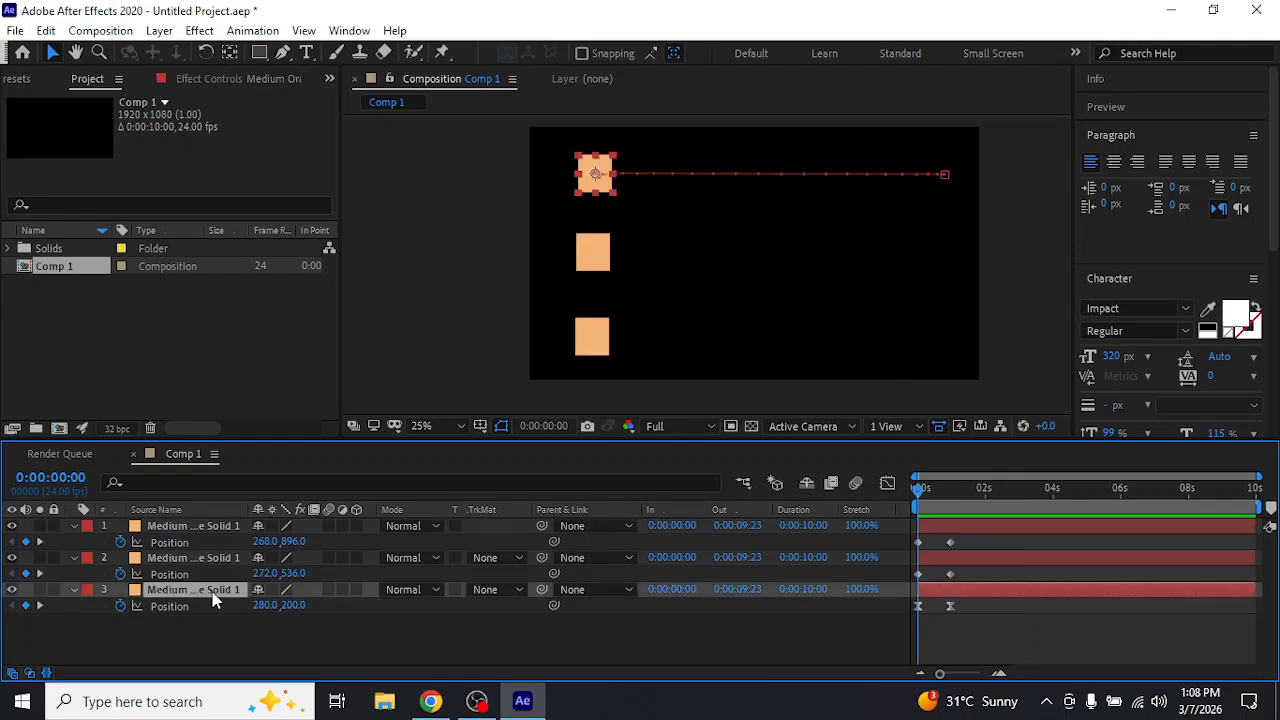
left_click(887, 484)
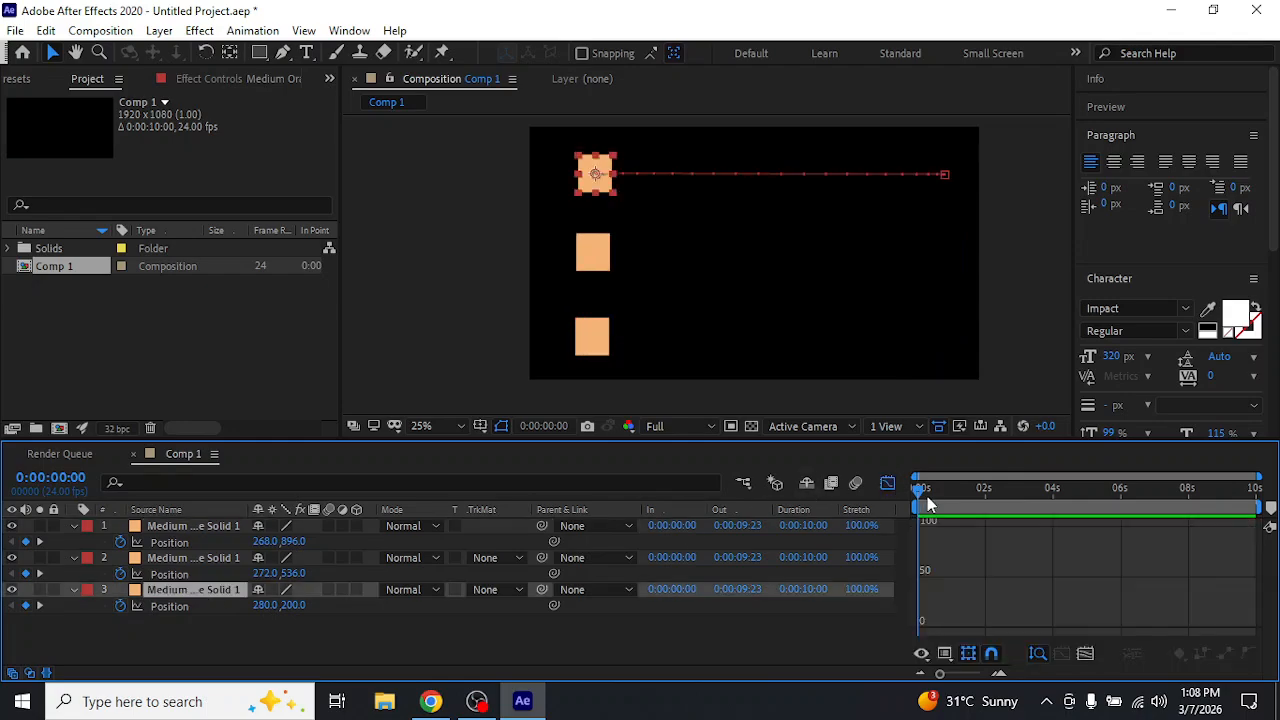
left_click(154, 606)
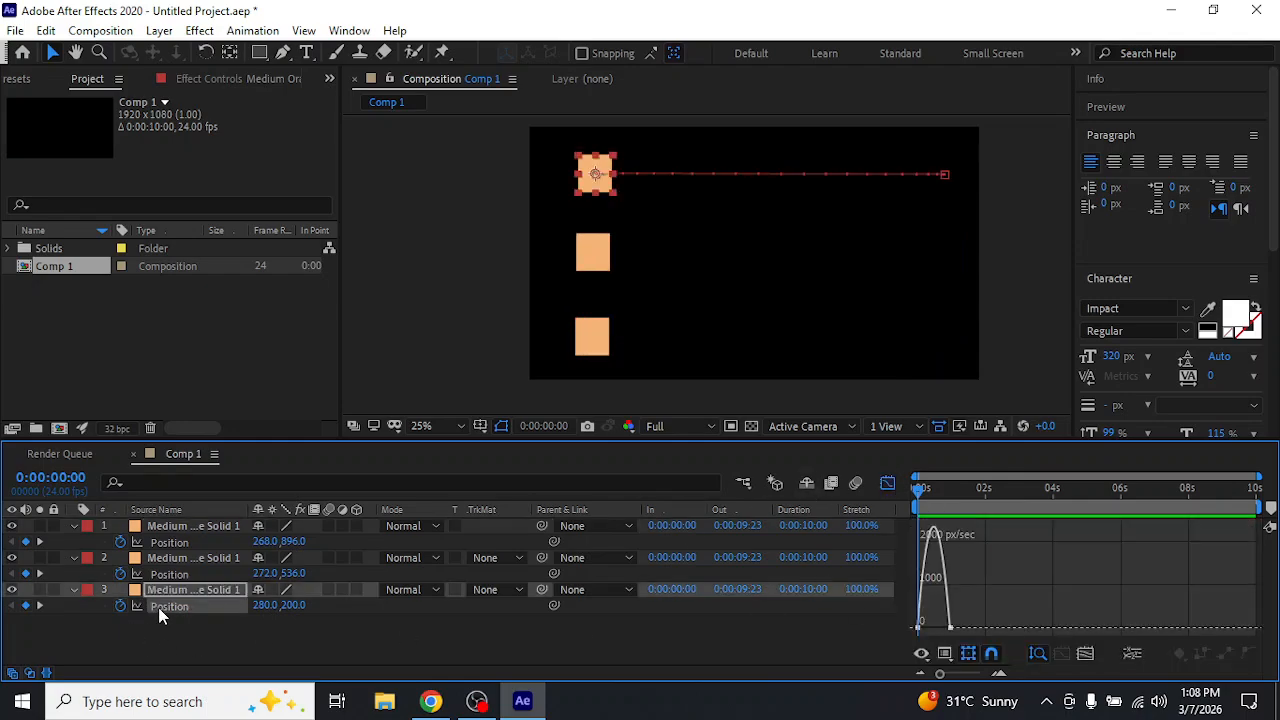
Select the top square's two Position keyframes and lengthen their influence handles until the speed graph forms a narrow spike midway
mouse_move(925, 576)
left_click_drag(970, 609, 942, 647)
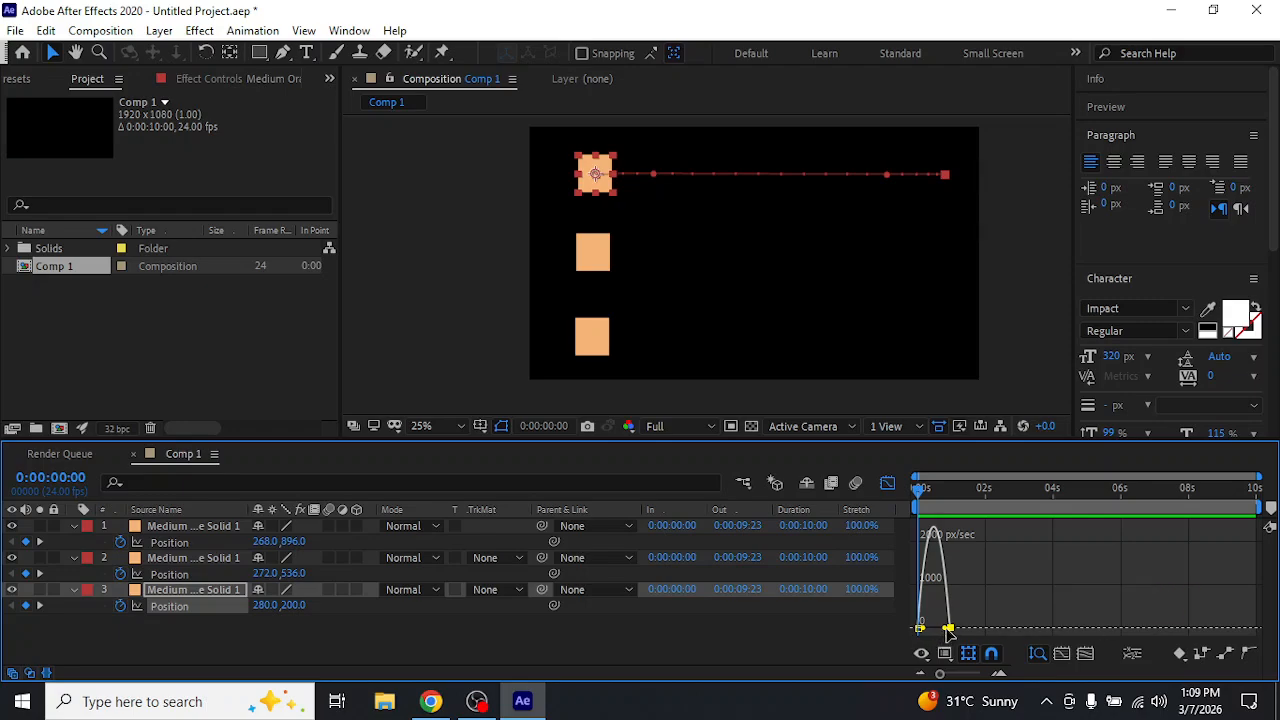
left_click_drag(941, 628, 939, 628)
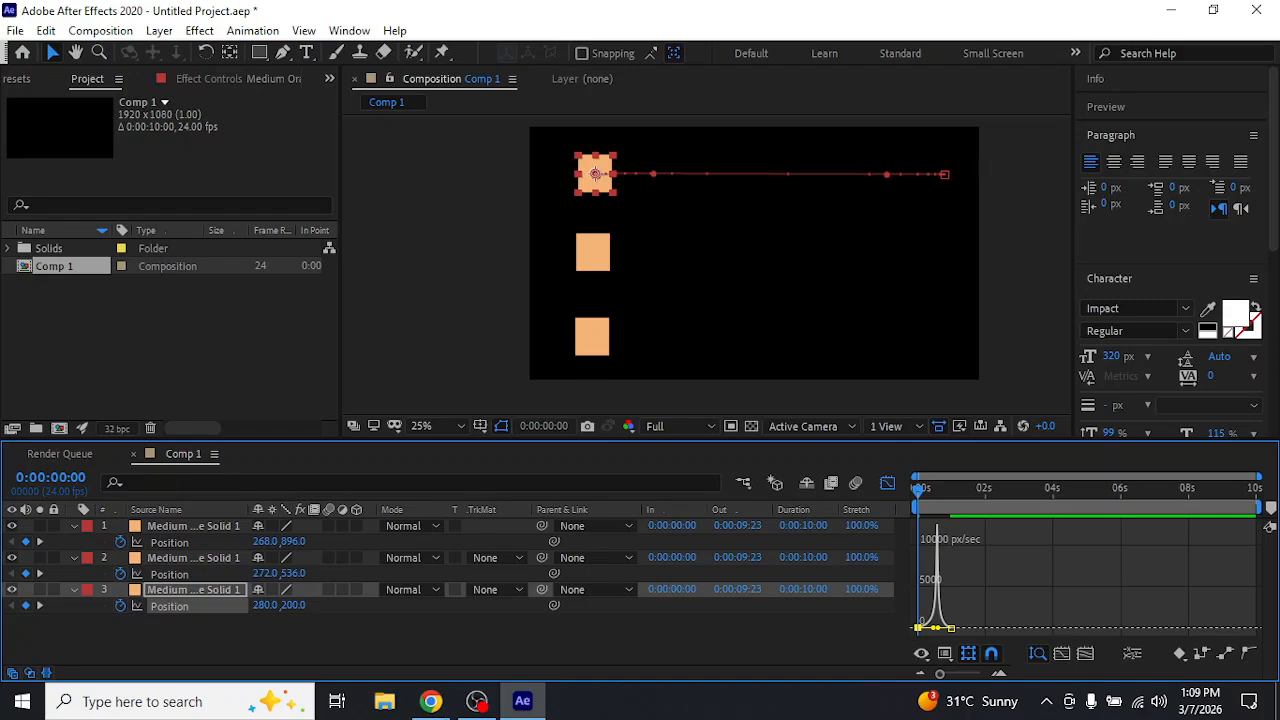
Switch to Chrome and search Google in a new tab for "NARUTO", showing the image results
left_click(430, 701)
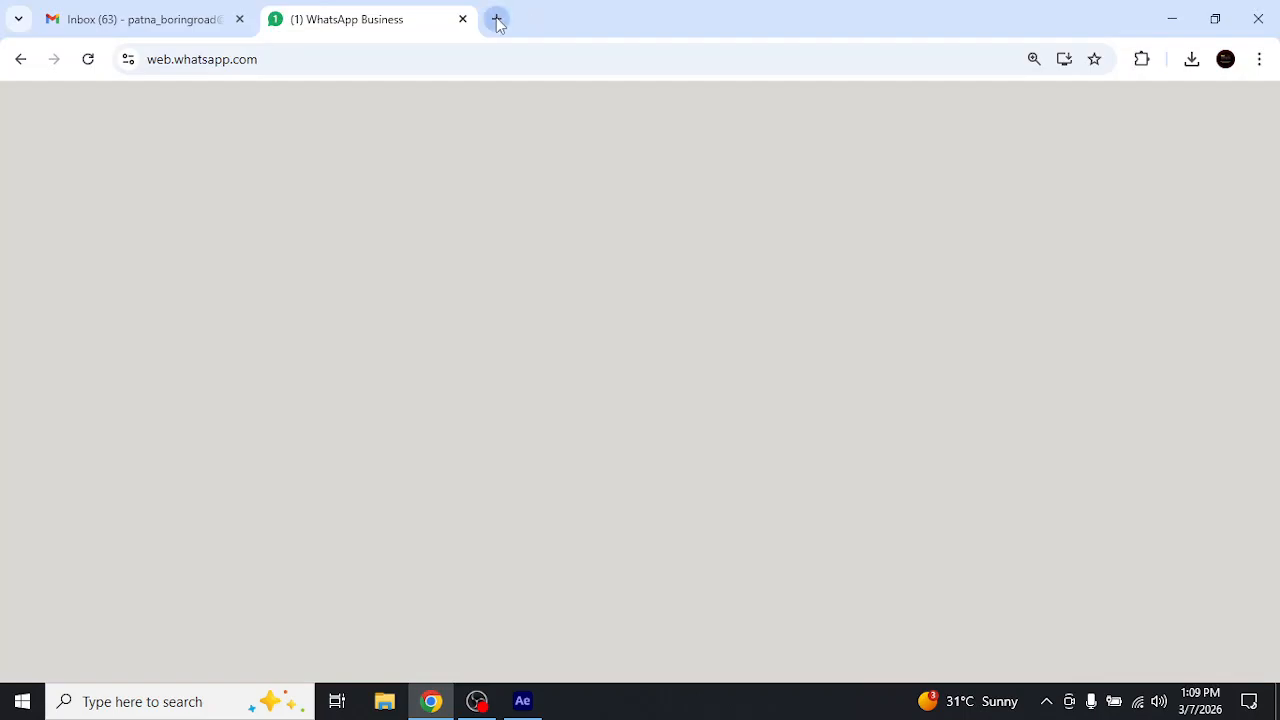
left_click(497, 19)
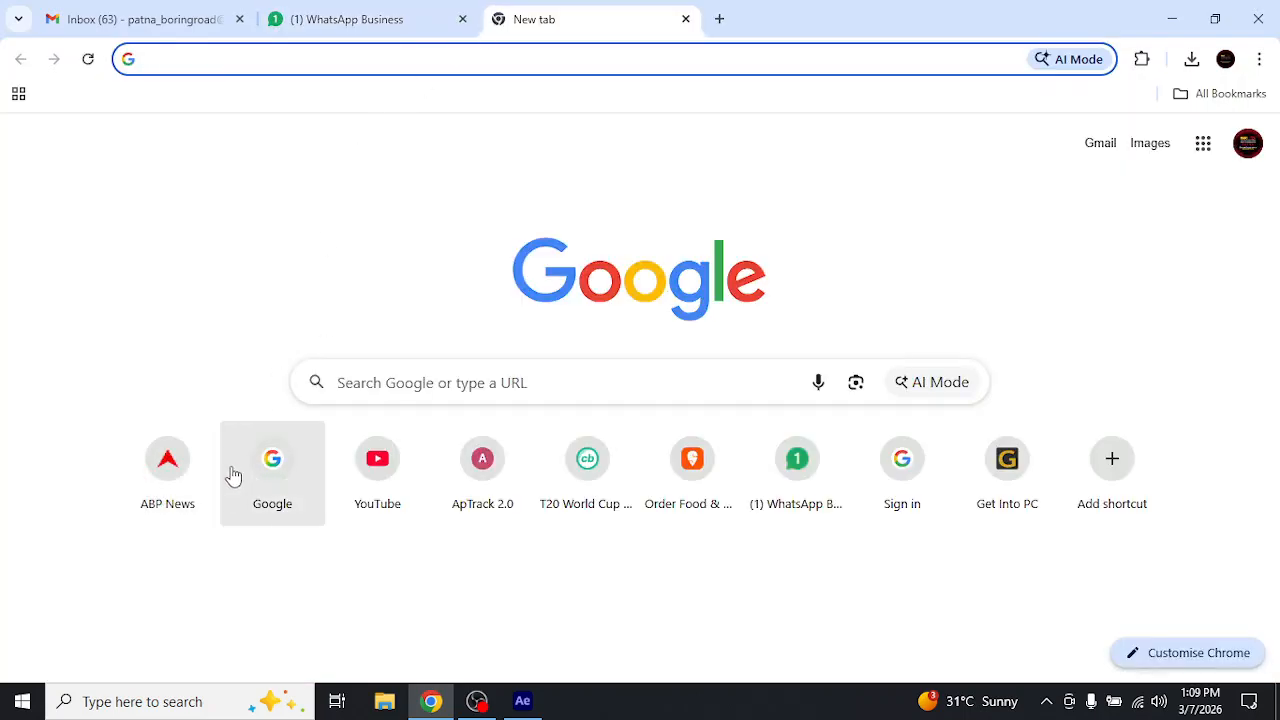
left_click(275, 468)
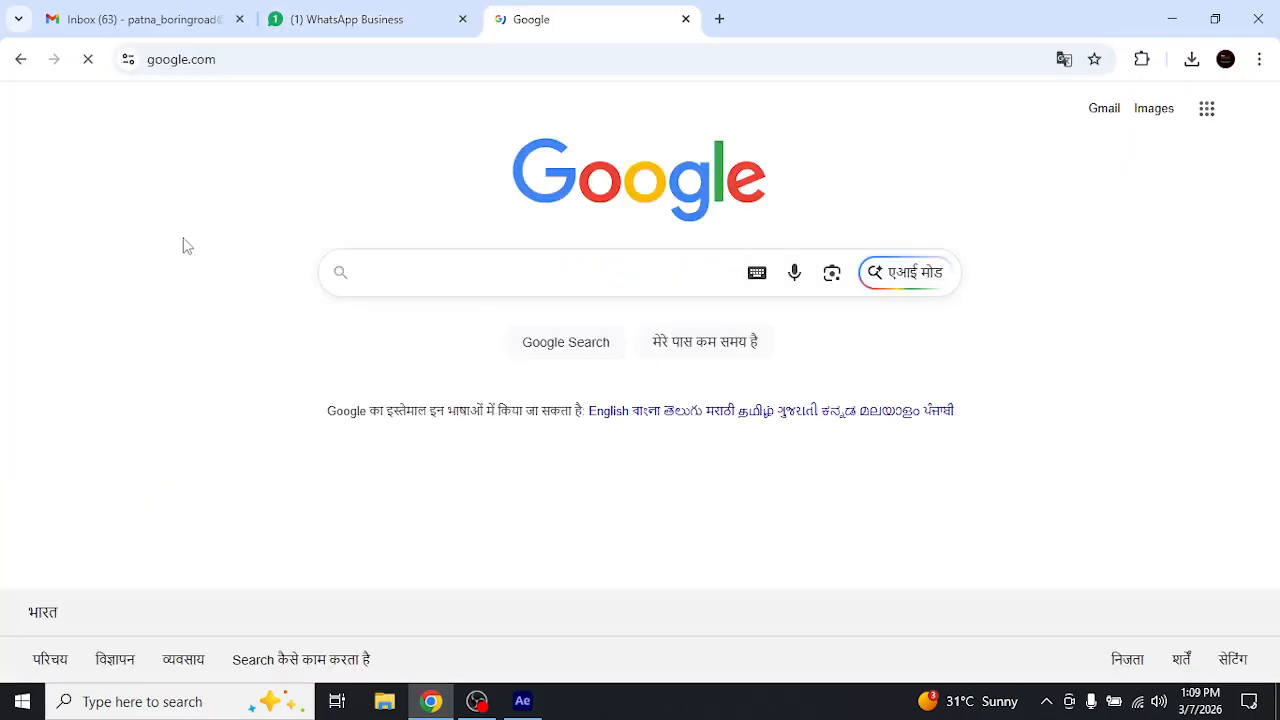
type("NARU")
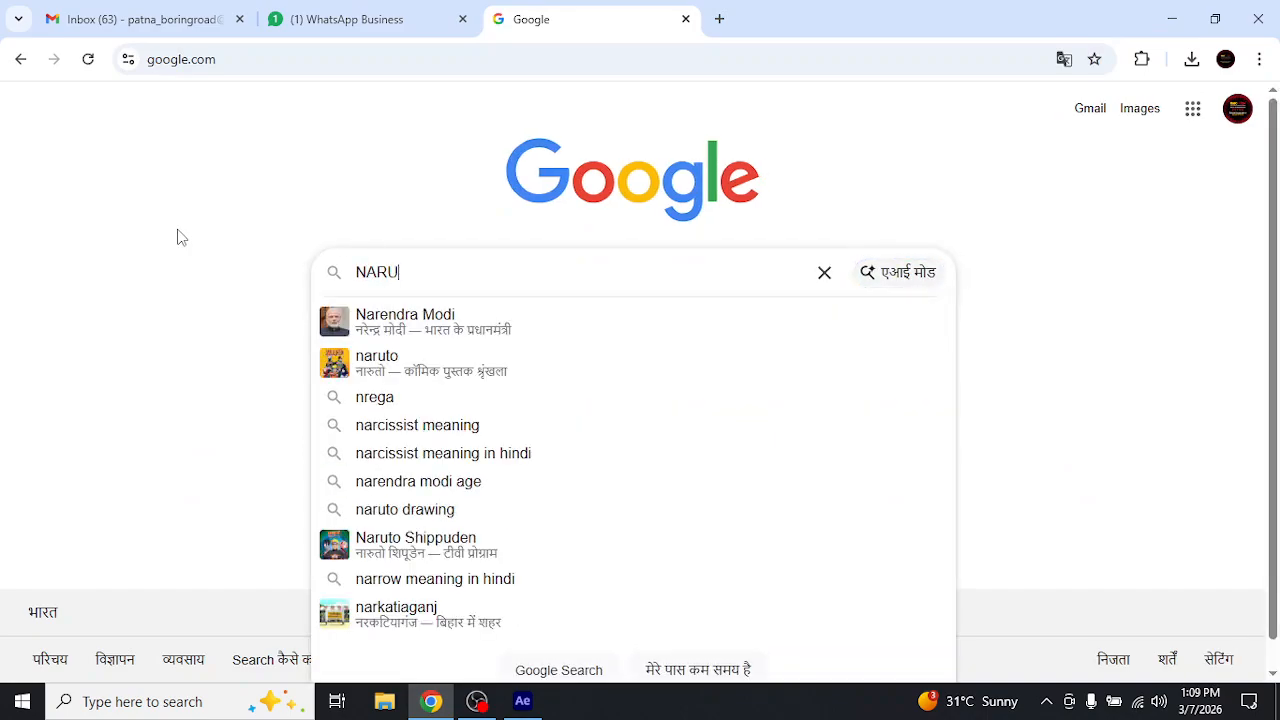
type("TO")
key("Return")
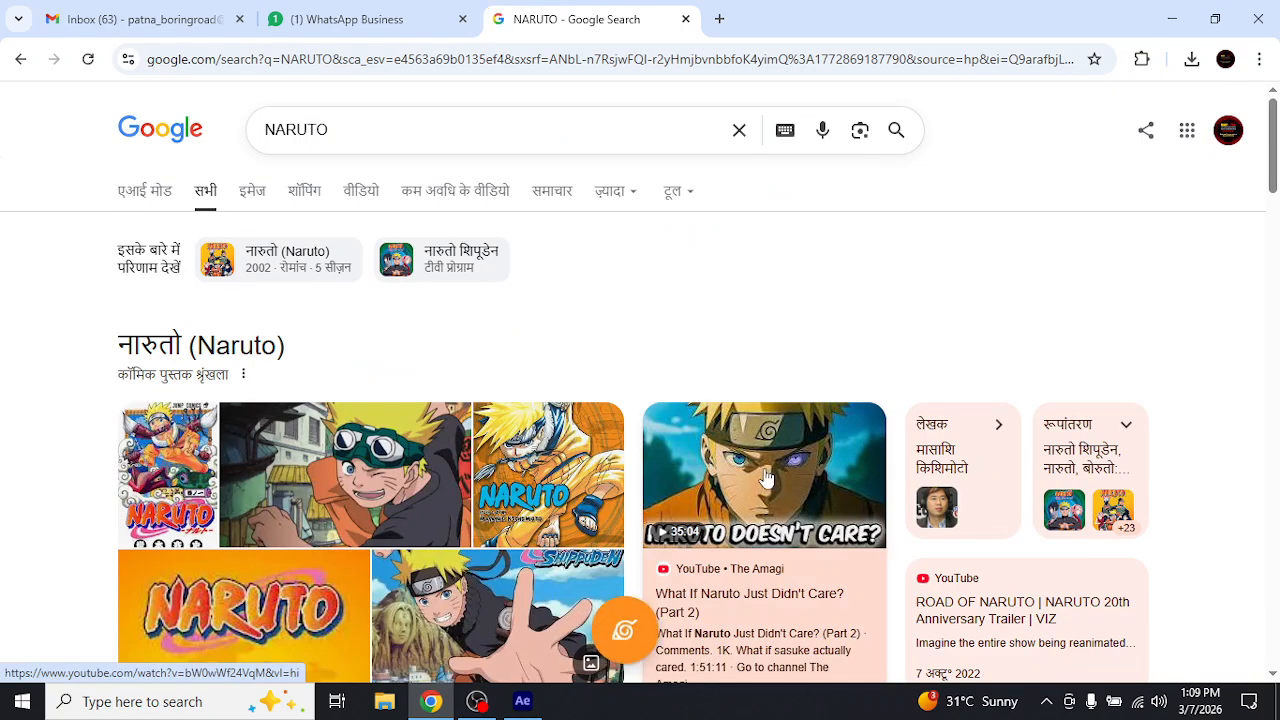
left_click(251, 191)
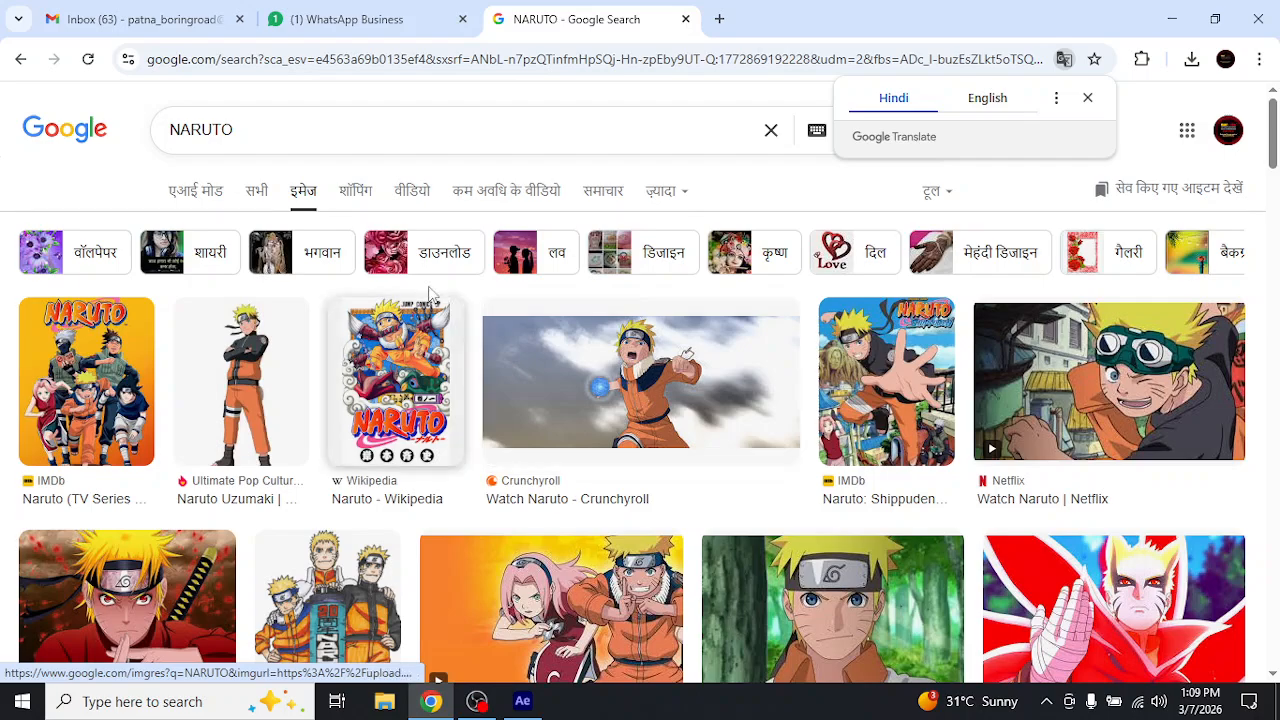
Extend the image search to "NARUTO and SAGUNA"
left_click(323, 138)
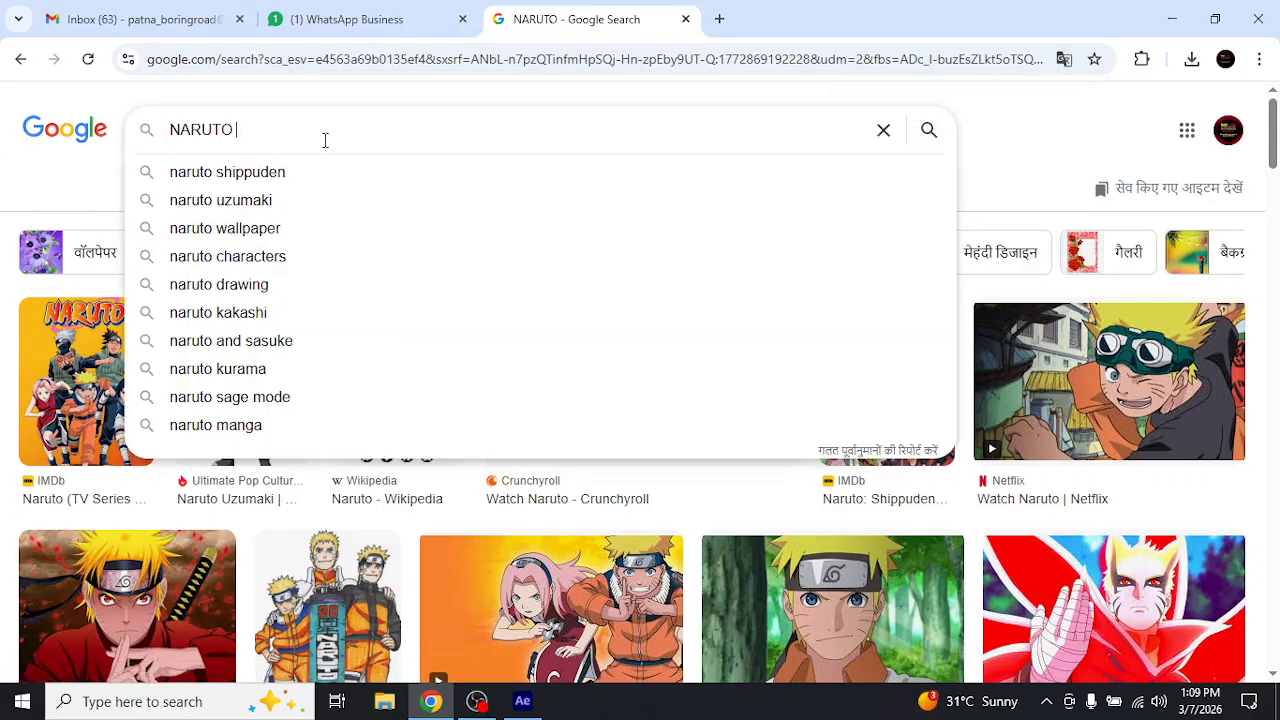
type("and SAGUNA")
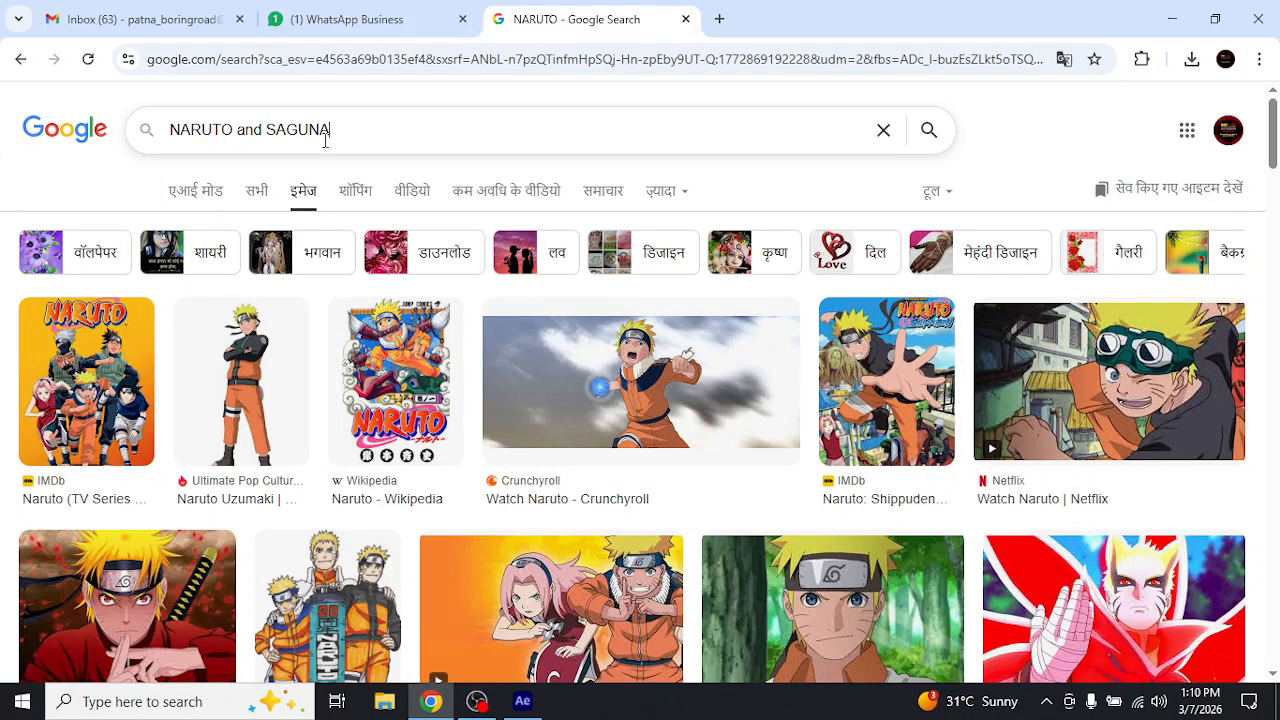
key("Return")
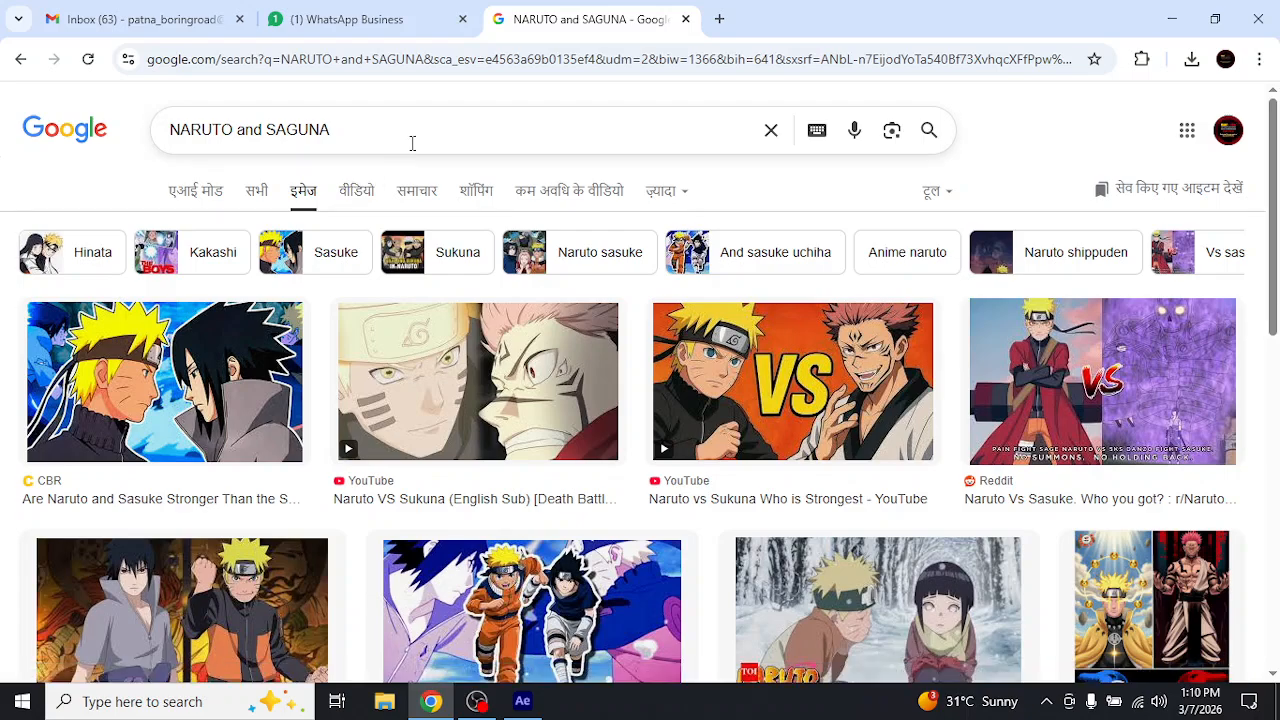
Change the image search to "NARUTO and SAKUNA" and browse the resulting pictures
left_click_drag(286, 130, 297, 130)
type("K")
key("Return")
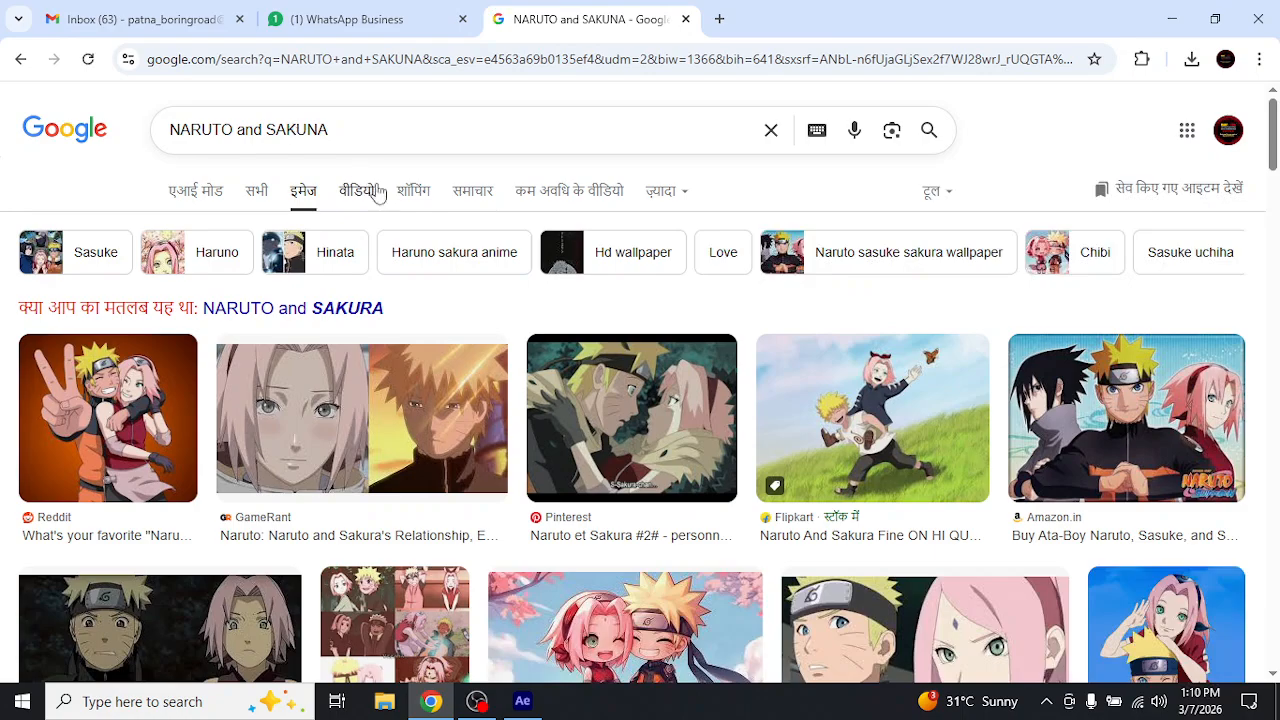
scroll(446, 266, "down", 3)
scroll(446, 268, "down", 8)
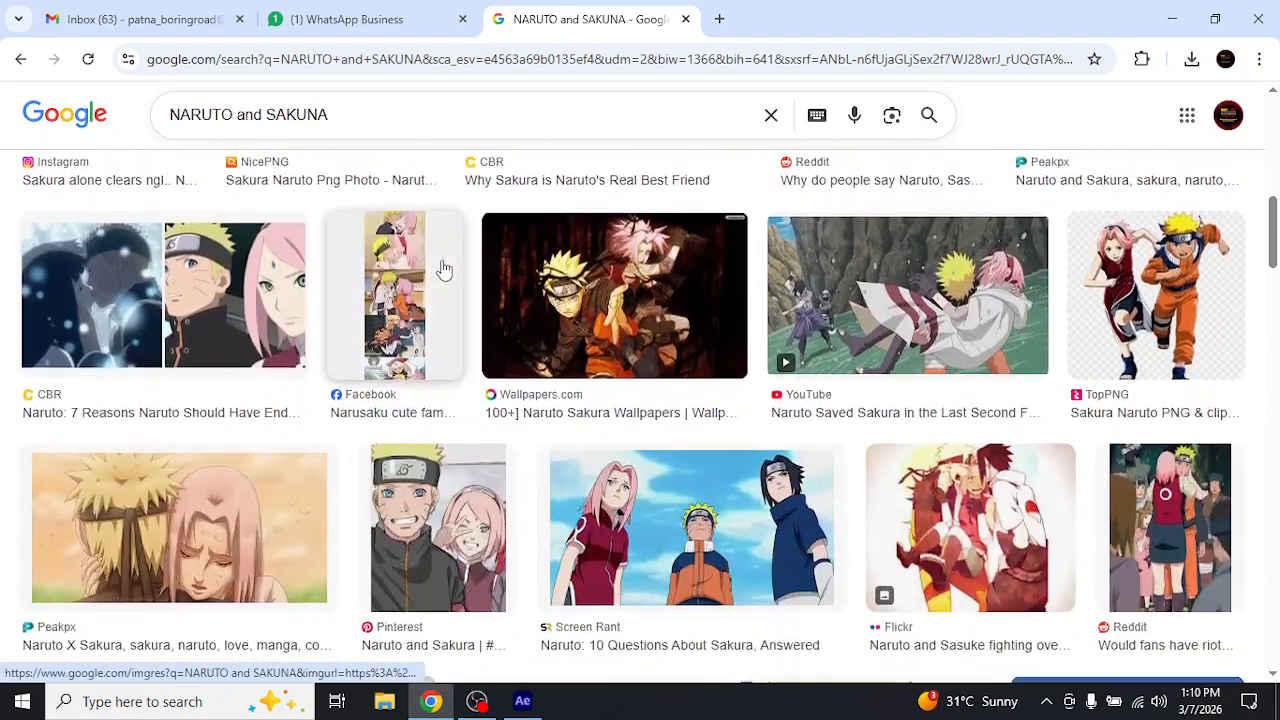
scroll(446, 268, "down", 11)
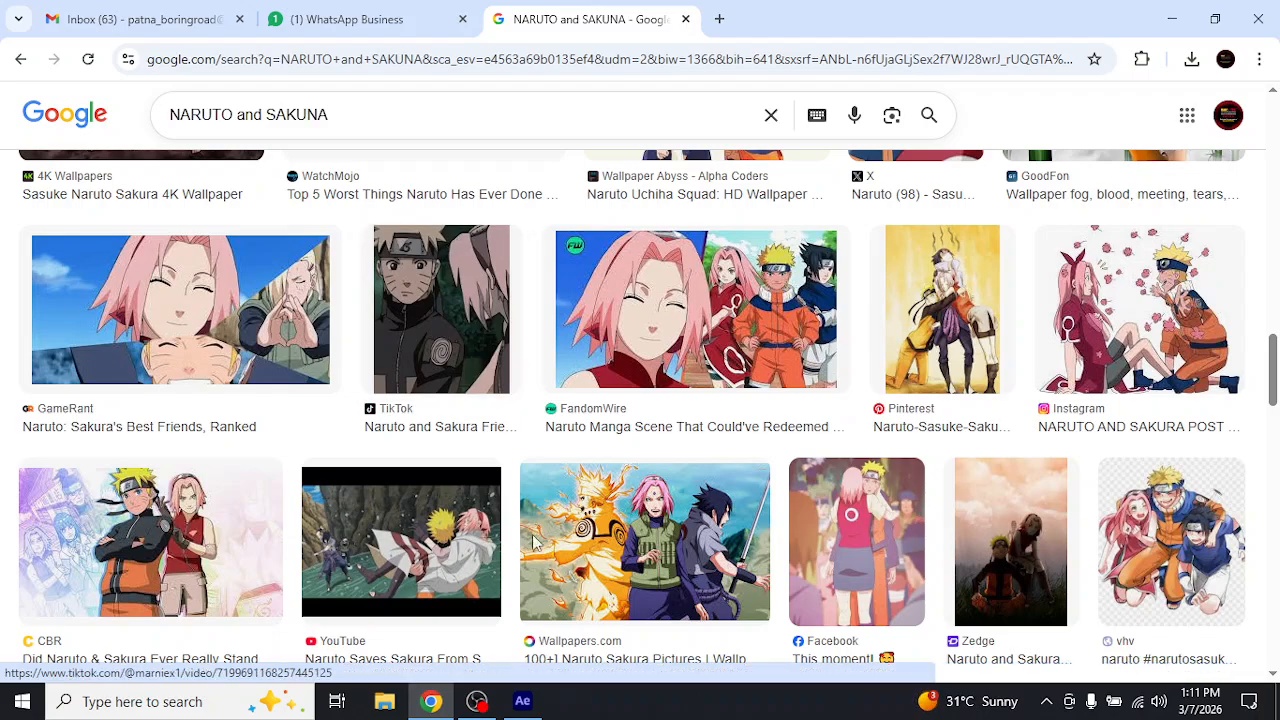
Switch back to After Effects and preview the top square's spiked speed curve against the two linear squares
left_click(431, 701)
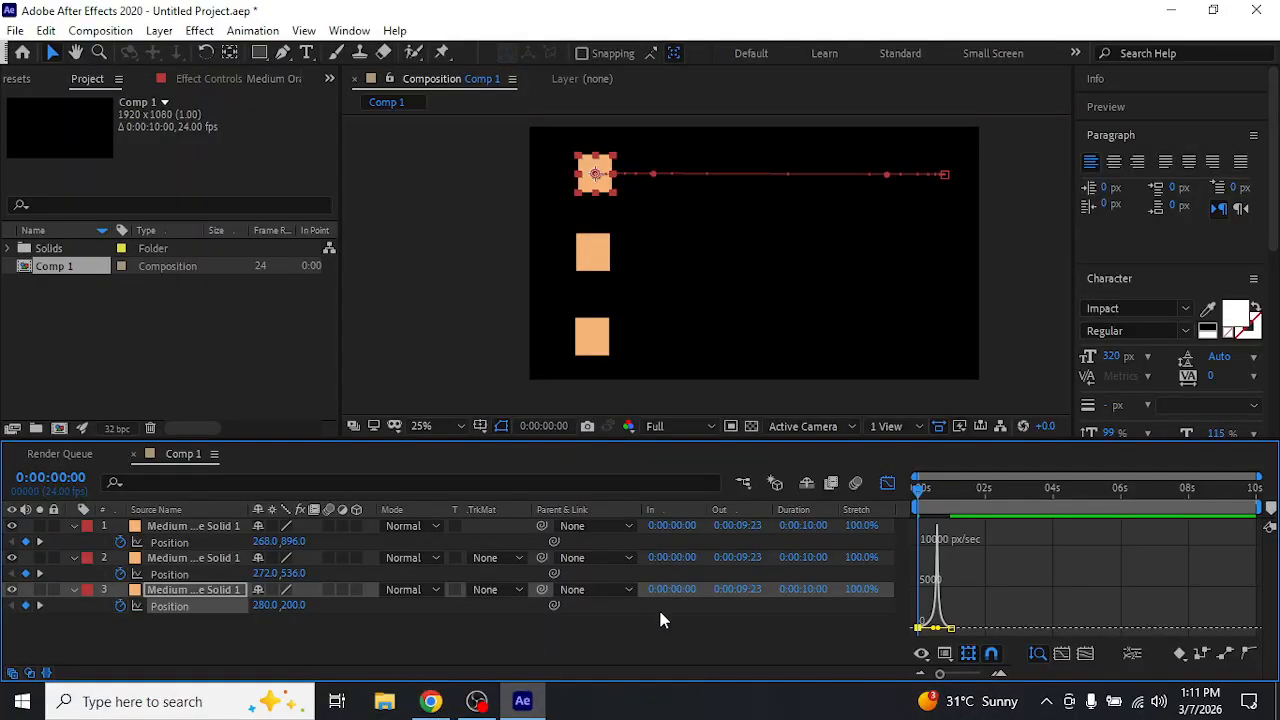
key("space")
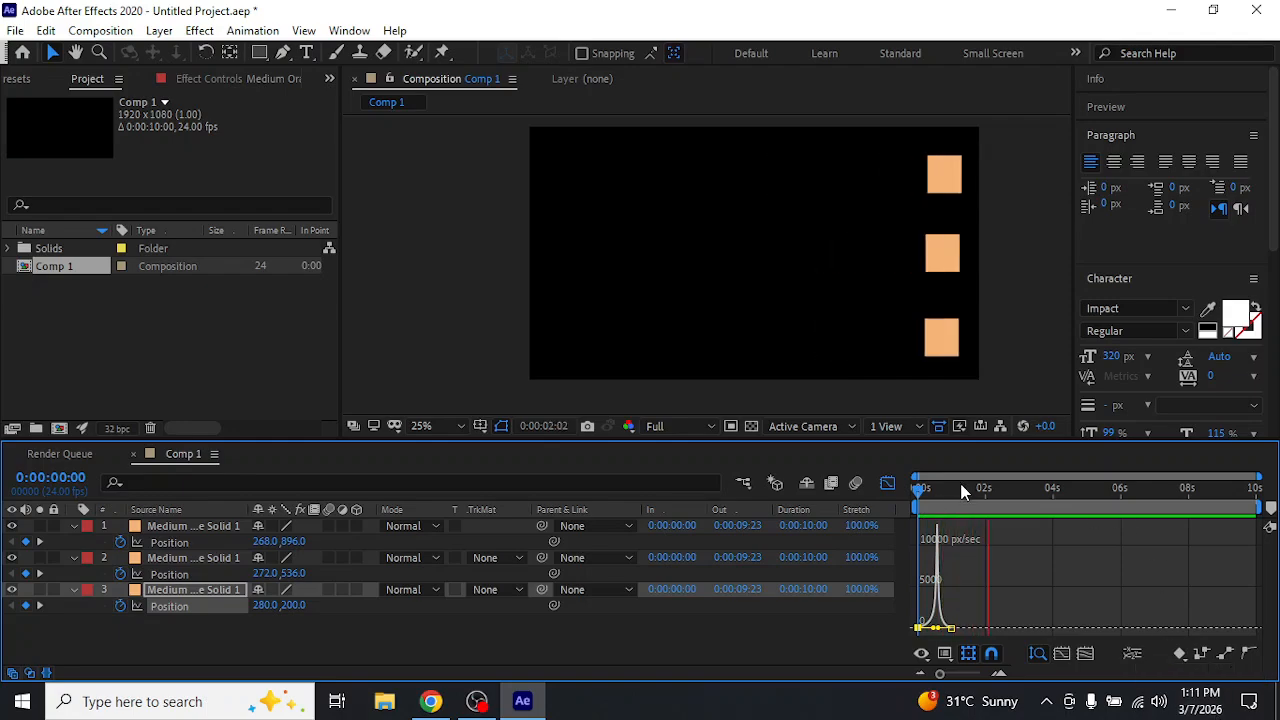
key("space")
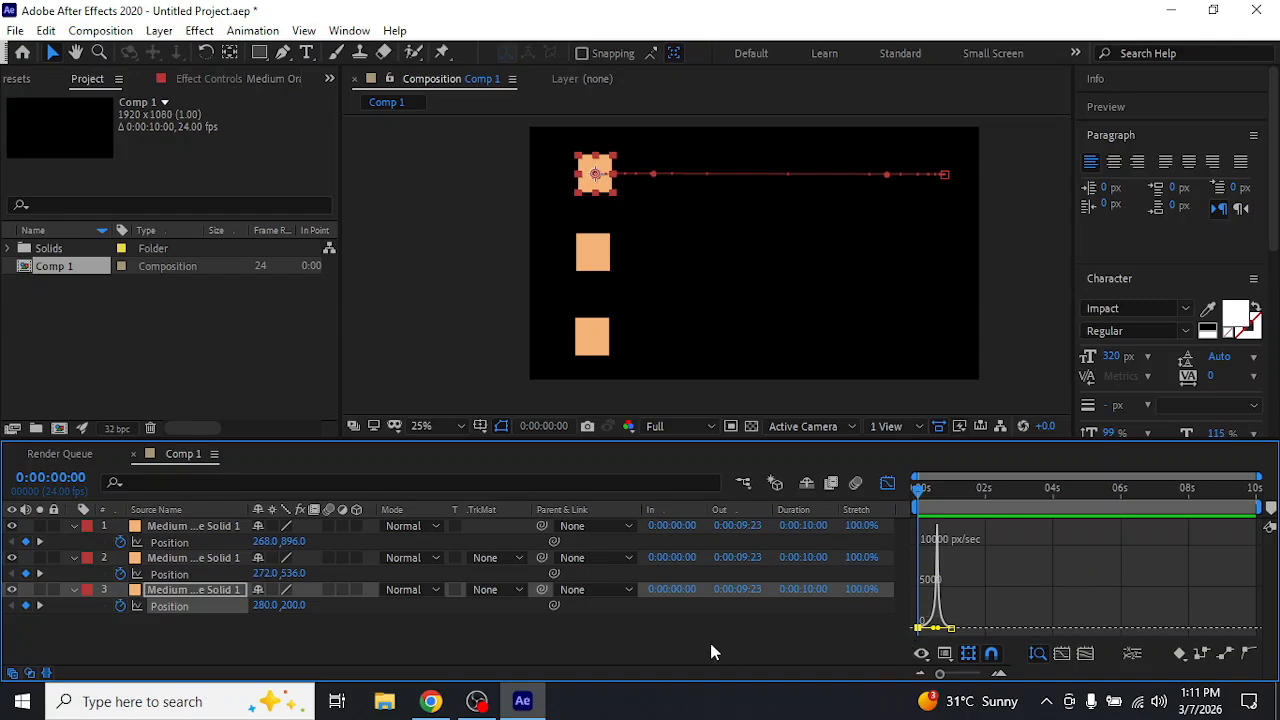
key("space")
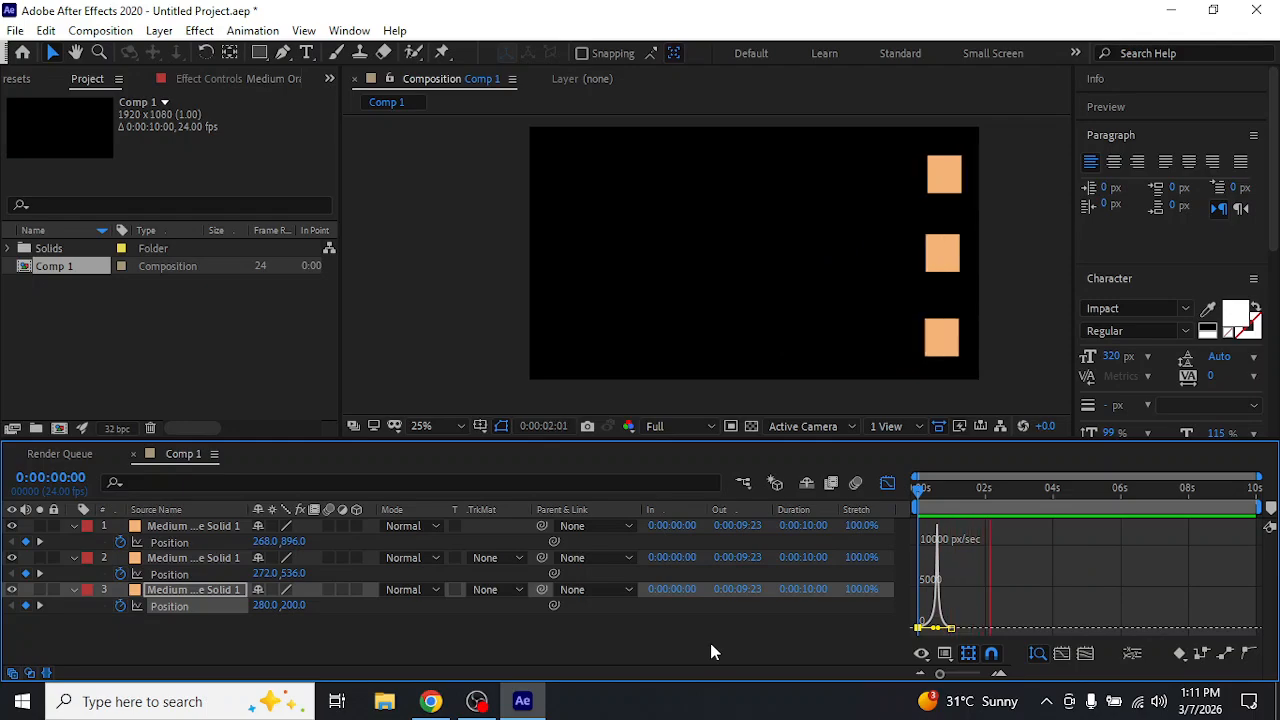
key("space")
Shorten the top square's Position influence handles into a broad, flat-topped speed graph, and preview it from 0:00:00:01
left_click_drag(935, 493, 921, 496)
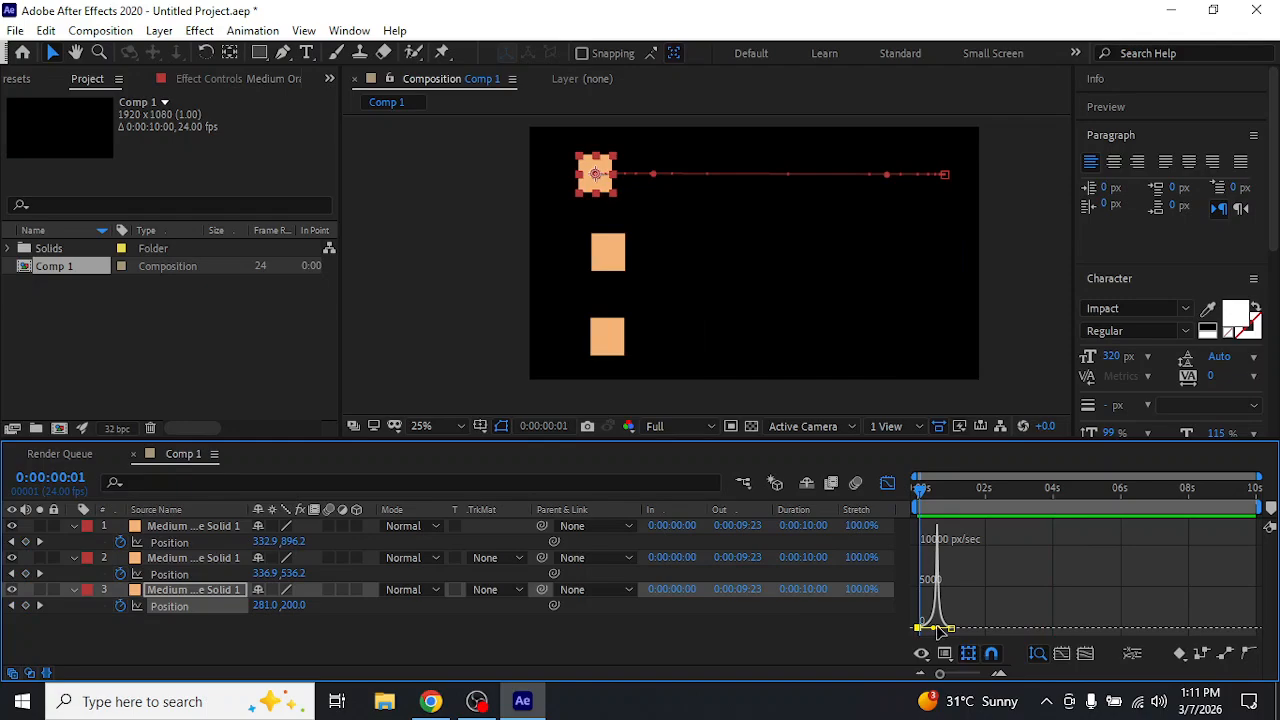
mouse_move(940, 628)
left_mouse_down()
mouse_move(944, 603)
mouse_move(955, 630)
mouse_move(923, 606)
mouse_move(933, 637)
mouse_move(920, 630)
mouse_move(946, 639)
left_mouse_up()
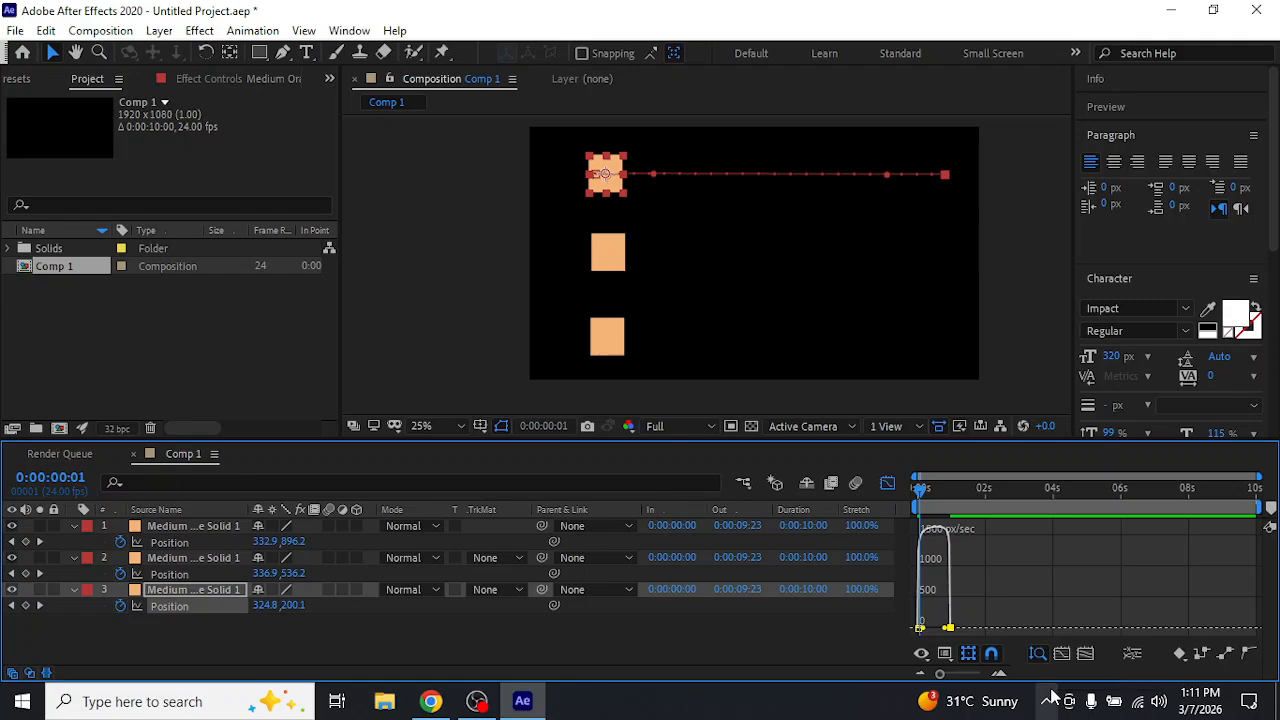
key("space")
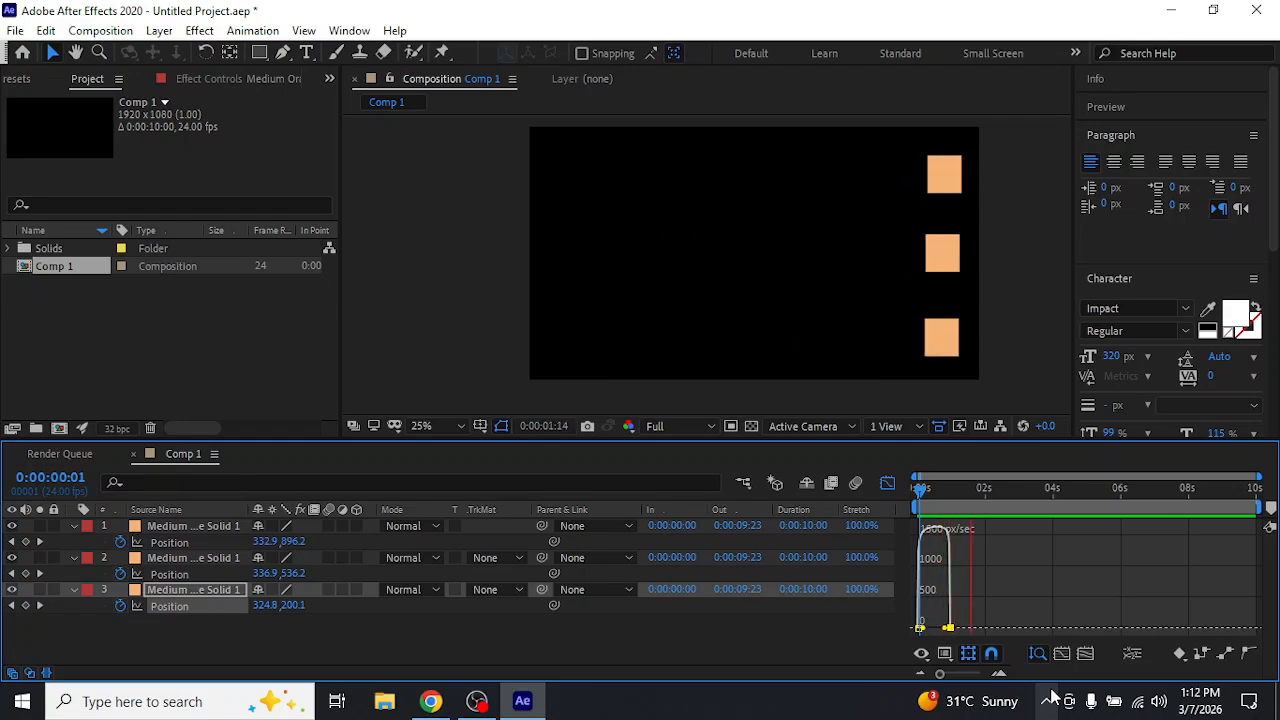
key("space")
Reshape the top square's speed graph to peak at the start and slow gradually, deselect it, and preview from 0:00:00:00
mouse_move(925, 628)
left_mouse_down()
mouse_move(938, 631)
mouse_move(913, 642)
left_mouse_up()
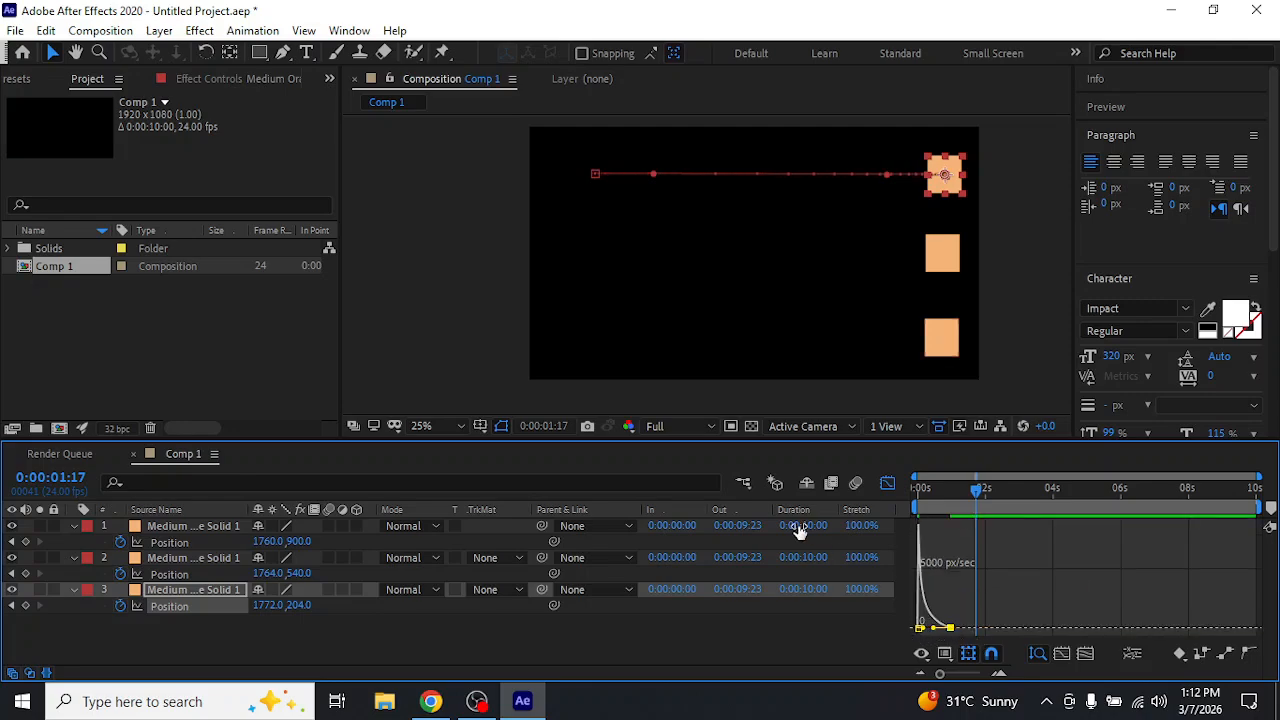
left_click_drag(932, 488, 791, 495)
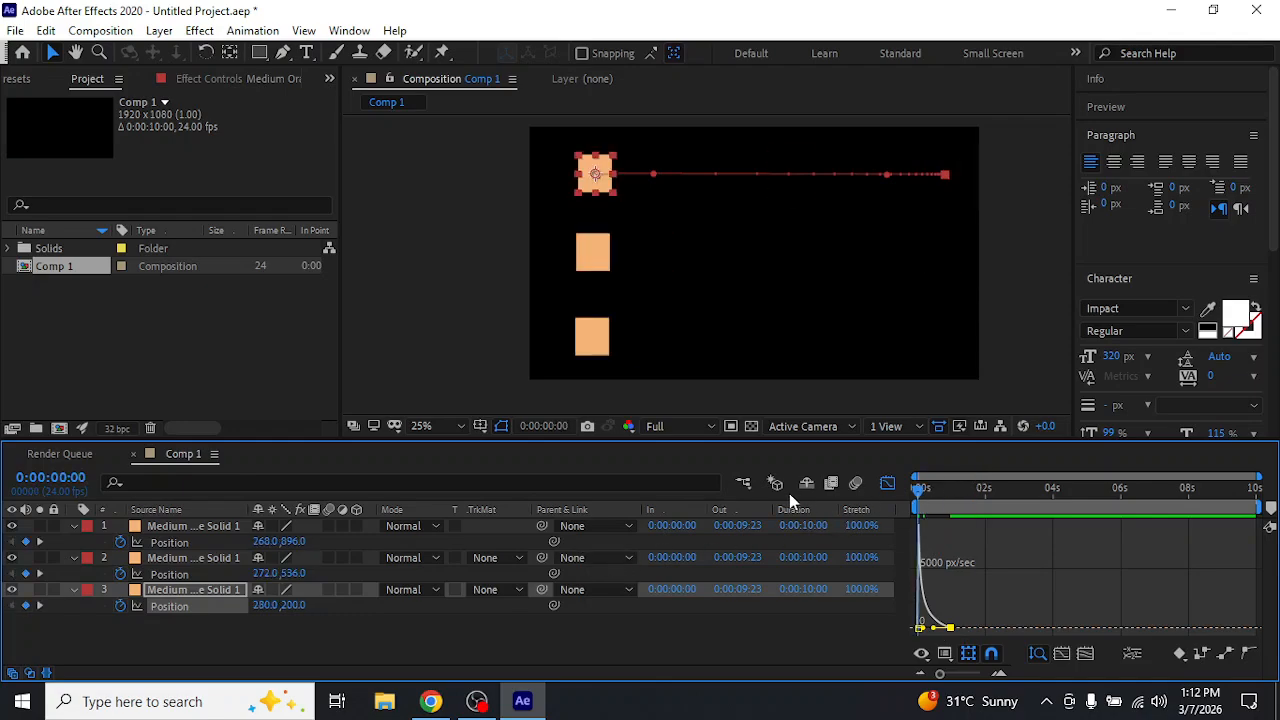
left_click(523, 637)
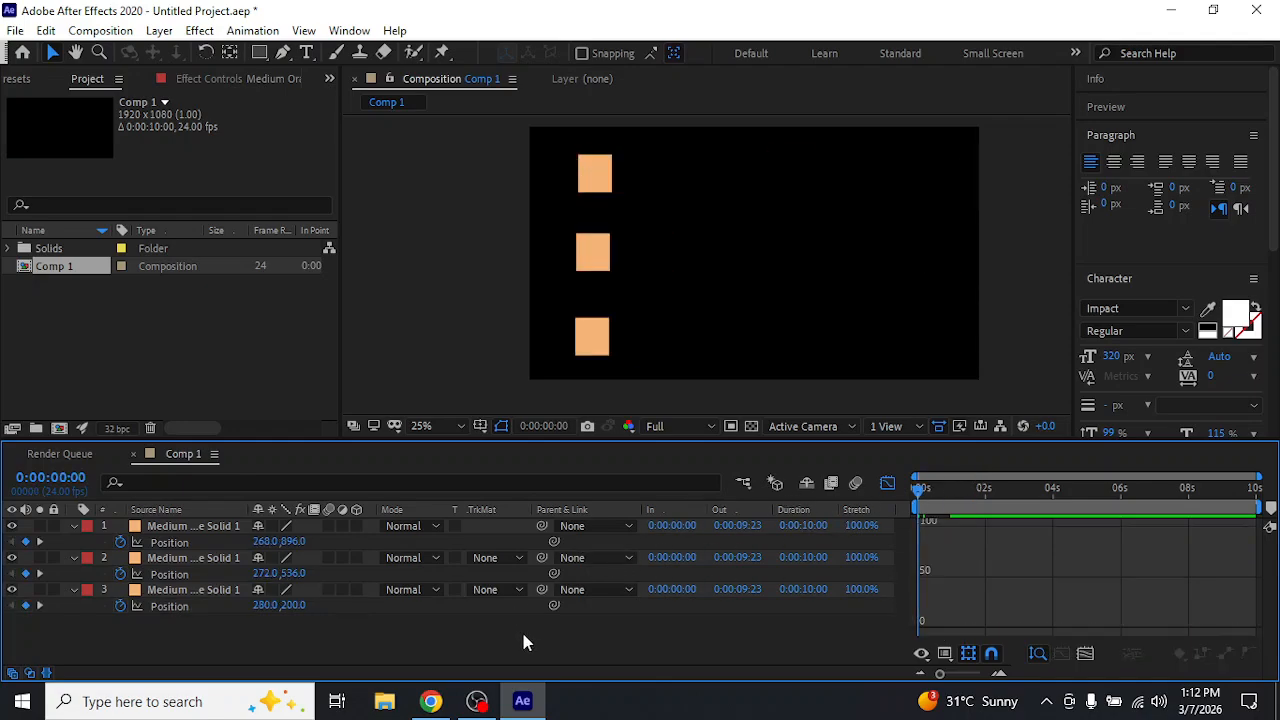
key("space")
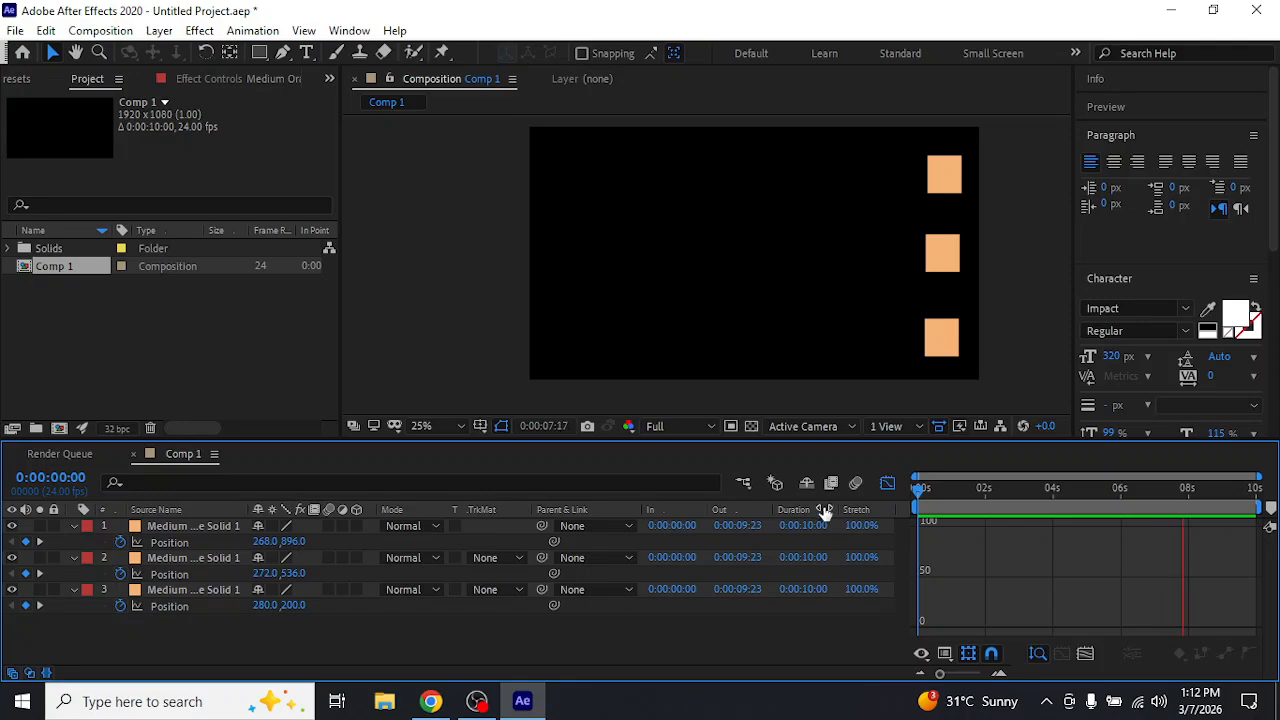
Compare the Graph Editor with the layer bar view, stop the preview, and leave the timeline showing layer bars and keyframes
left_click(885, 483)
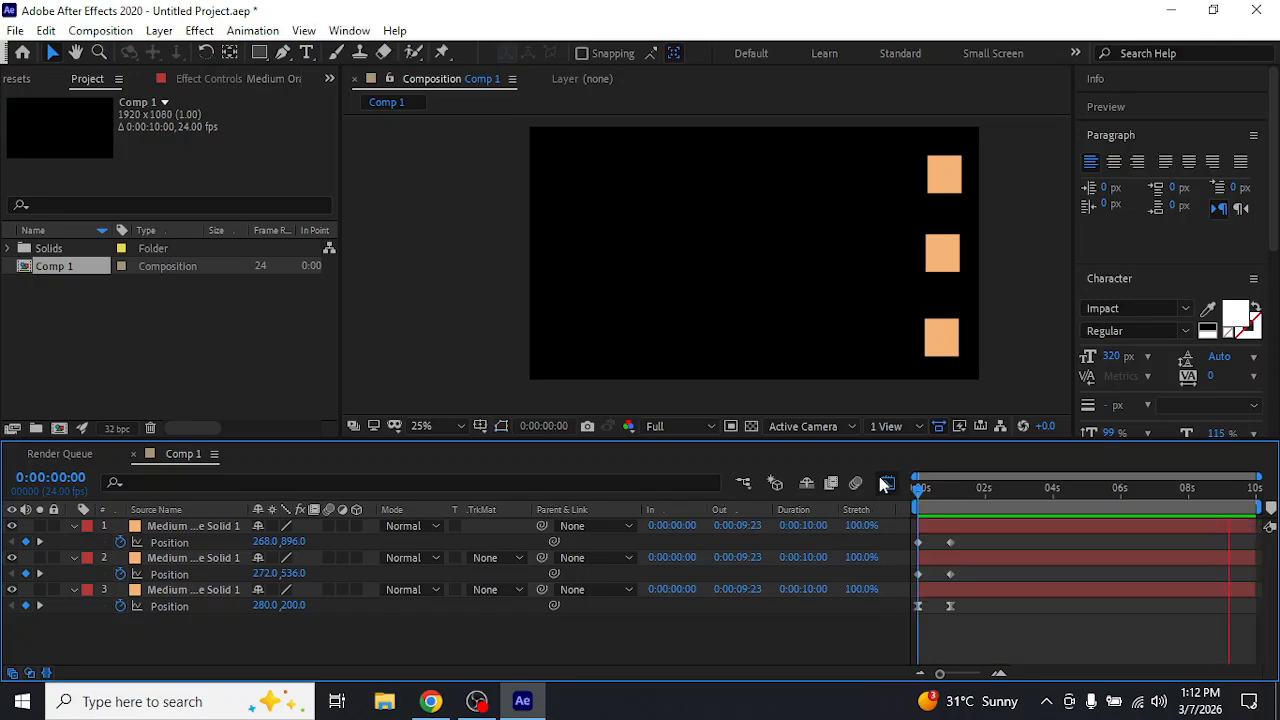
left_click(885, 483)
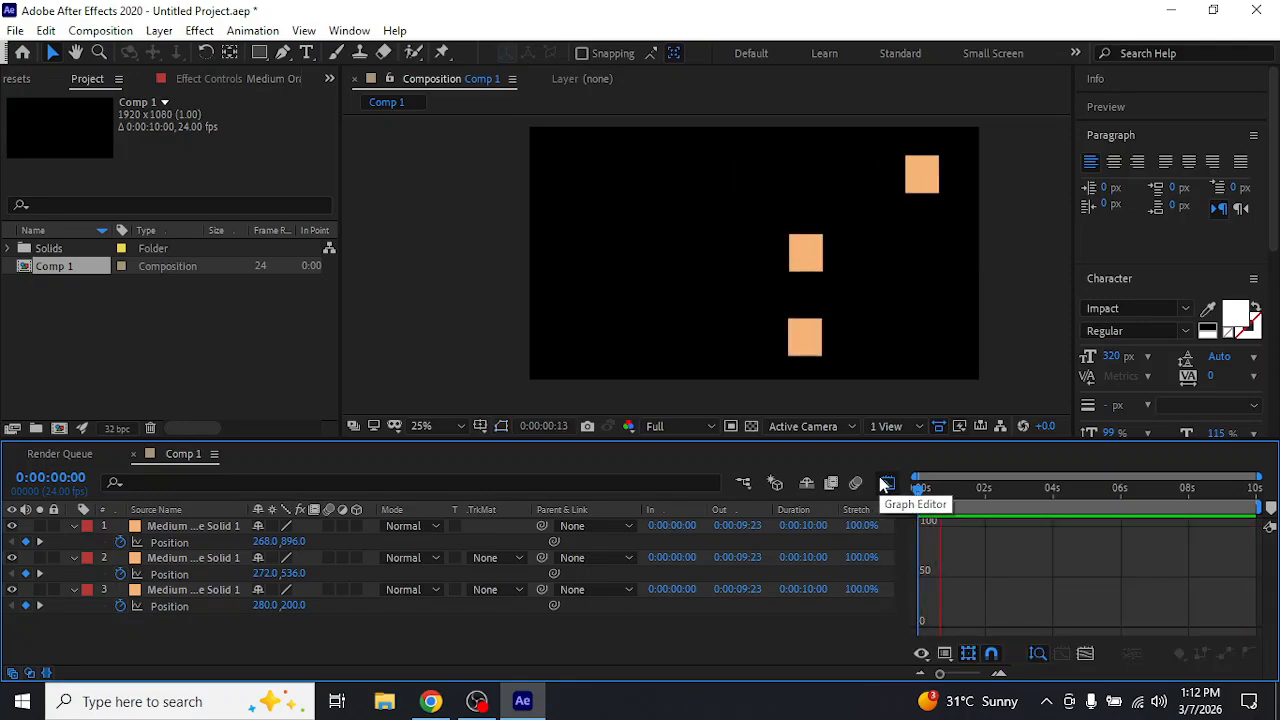
key("space")
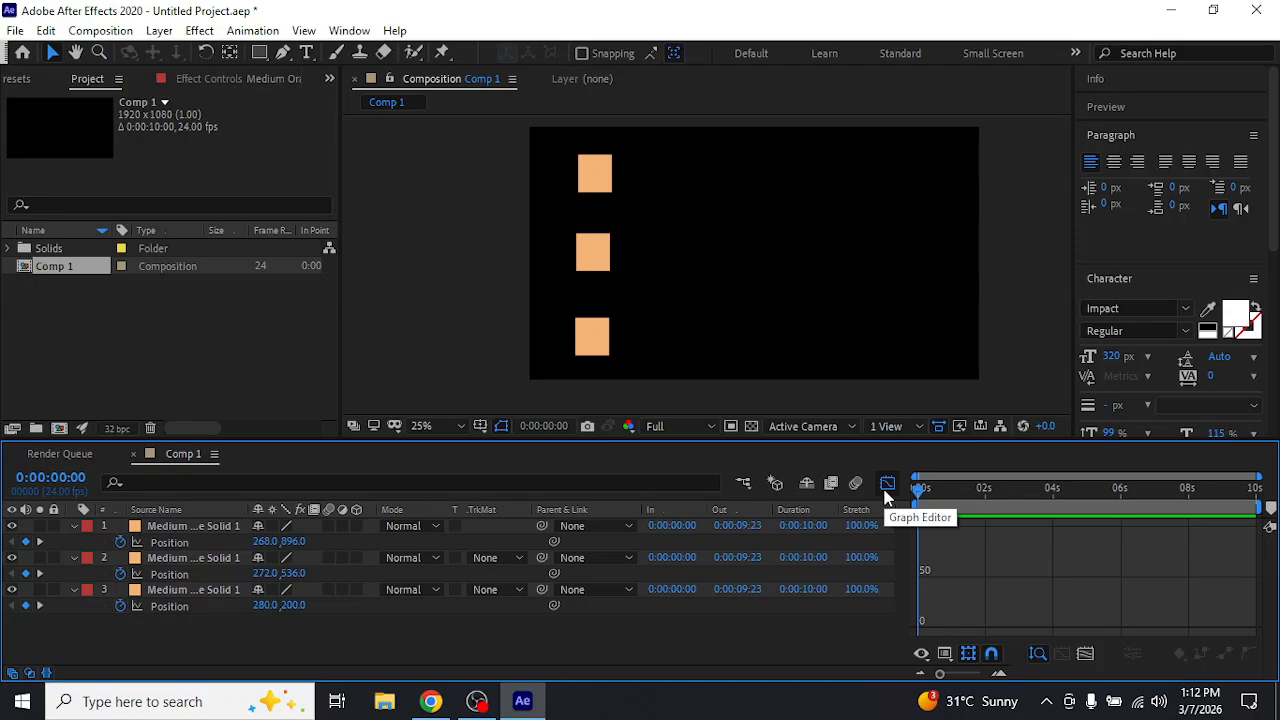
left_click(886, 486)
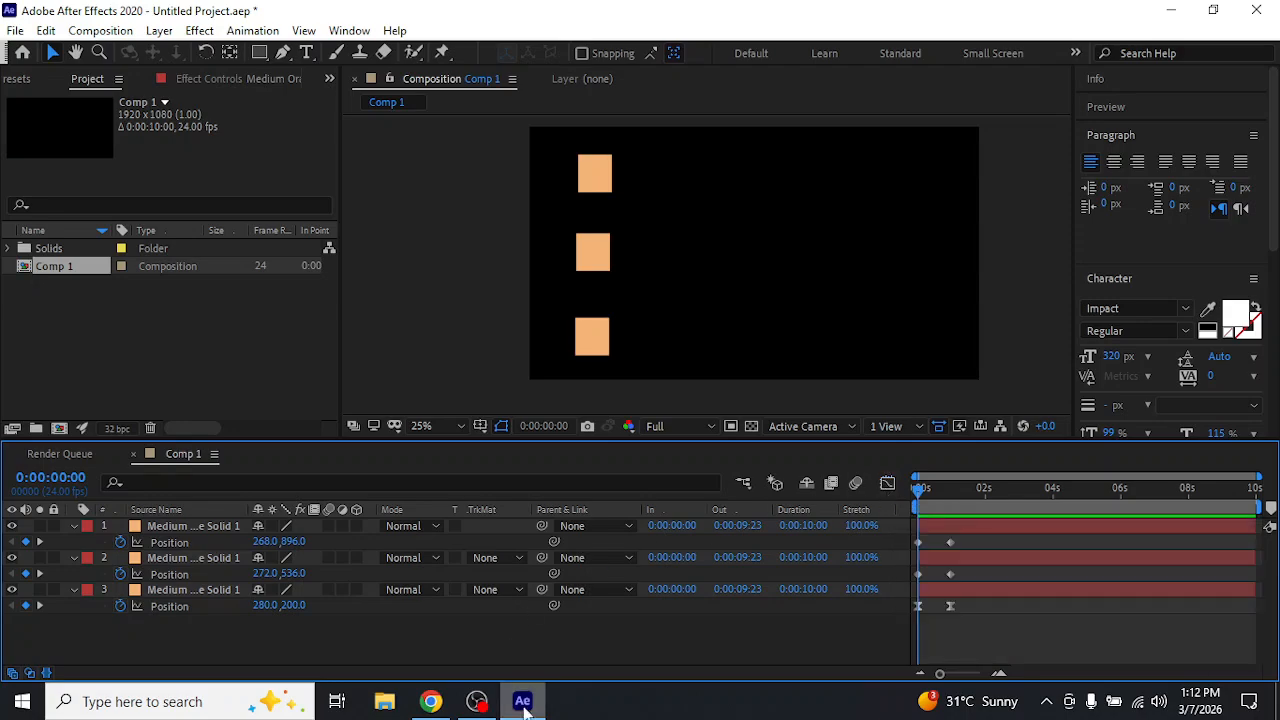
Minimize After Effects and close it without saving the changes to Untitled Project.aep
left_click(524, 705)
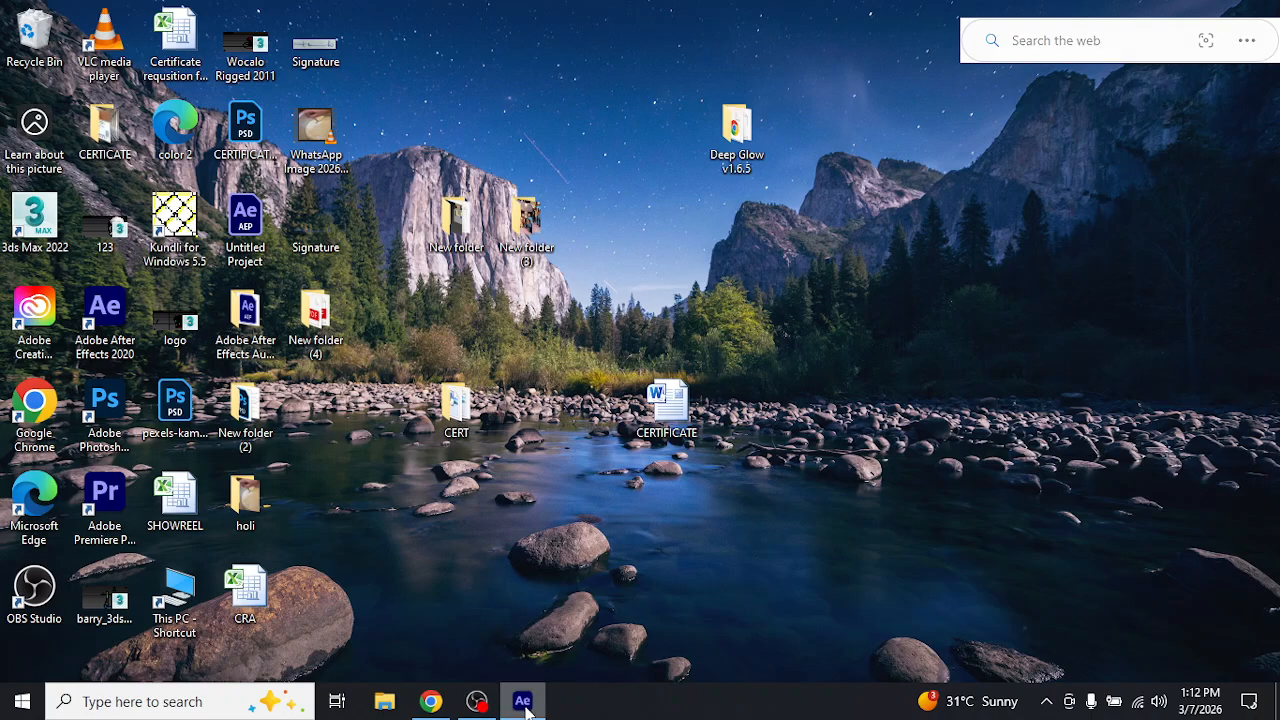
right_click(524, 705)
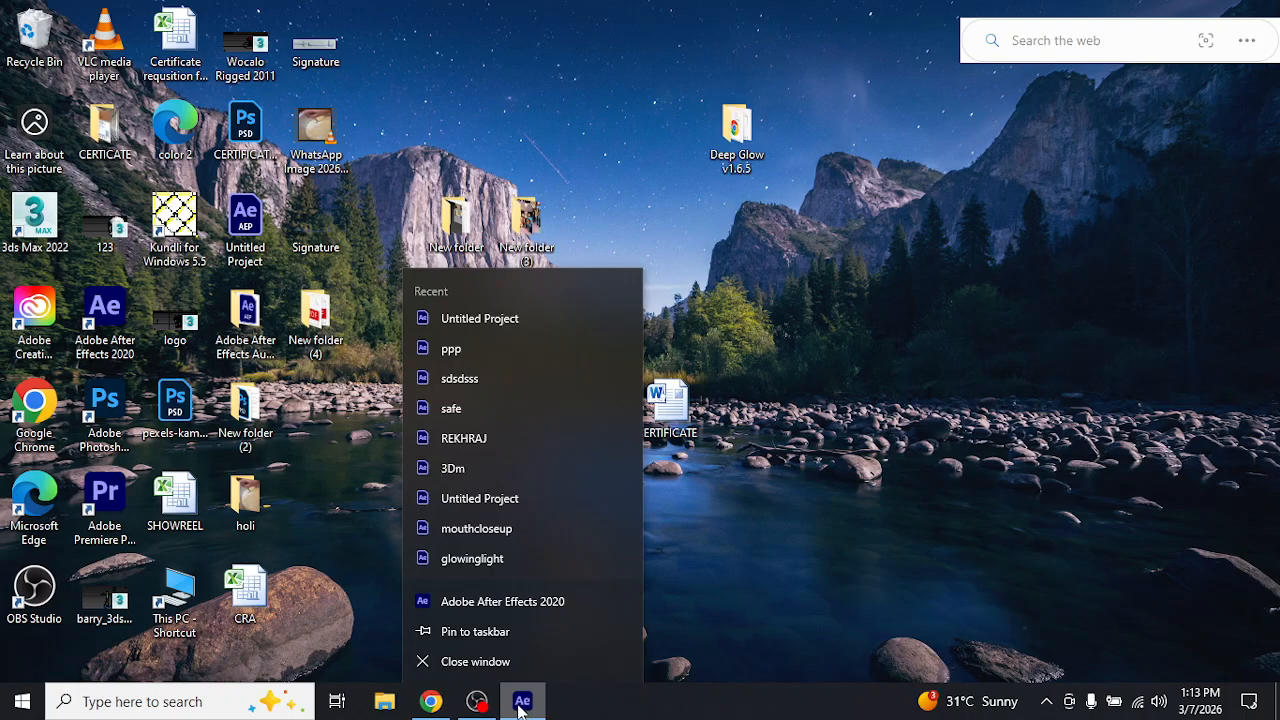
left_click(486, 665)
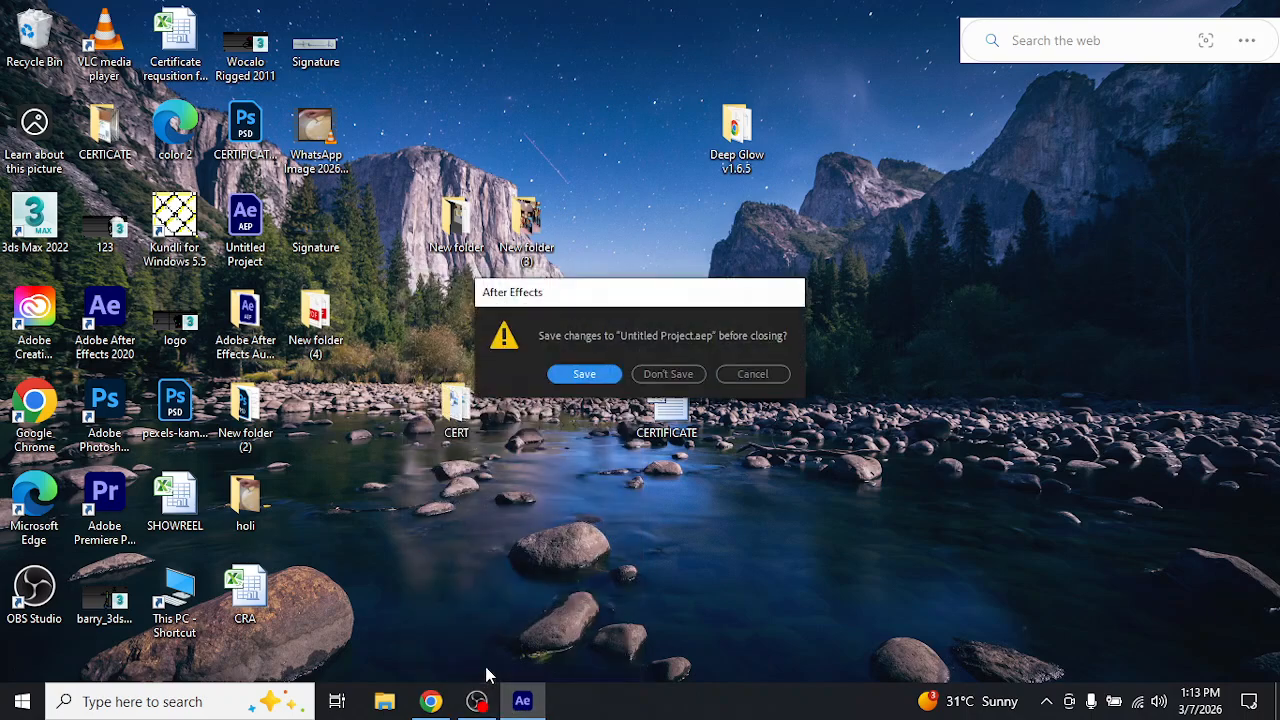
left_click(682, 378)
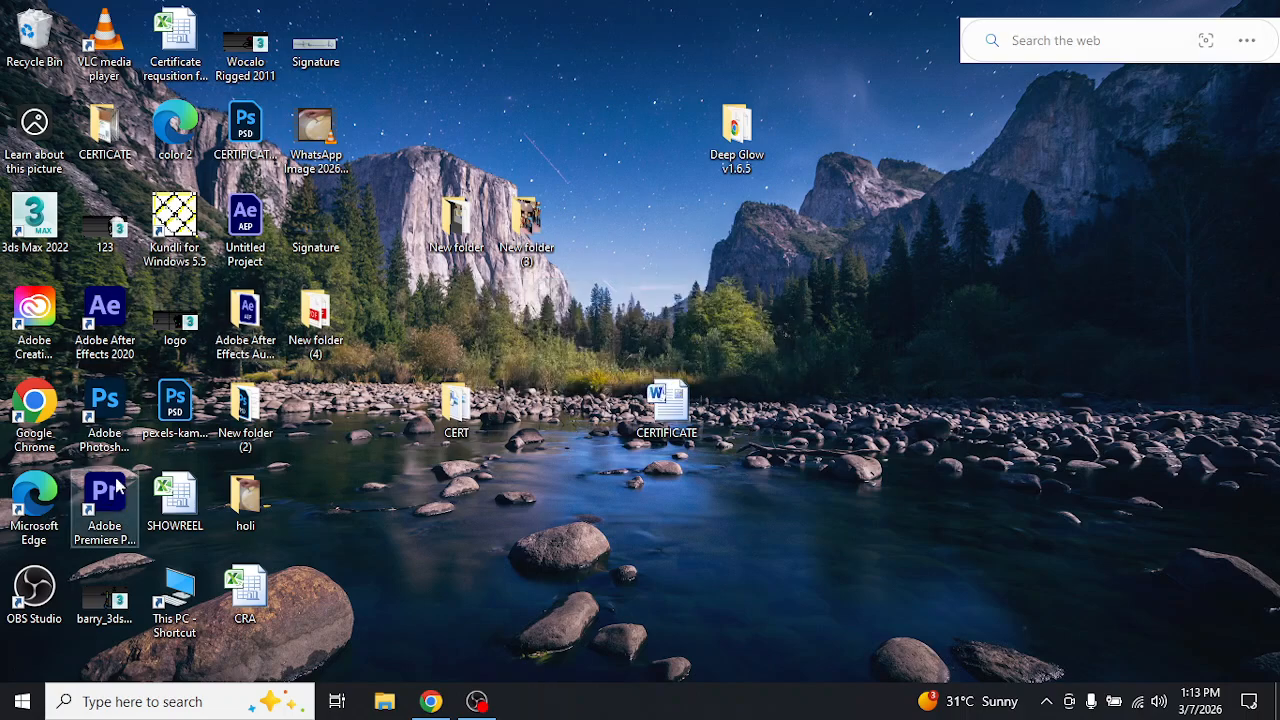
Launch Adobe Premiere Pro 2020 and open the recent project Untitled
double_click(110, 505)
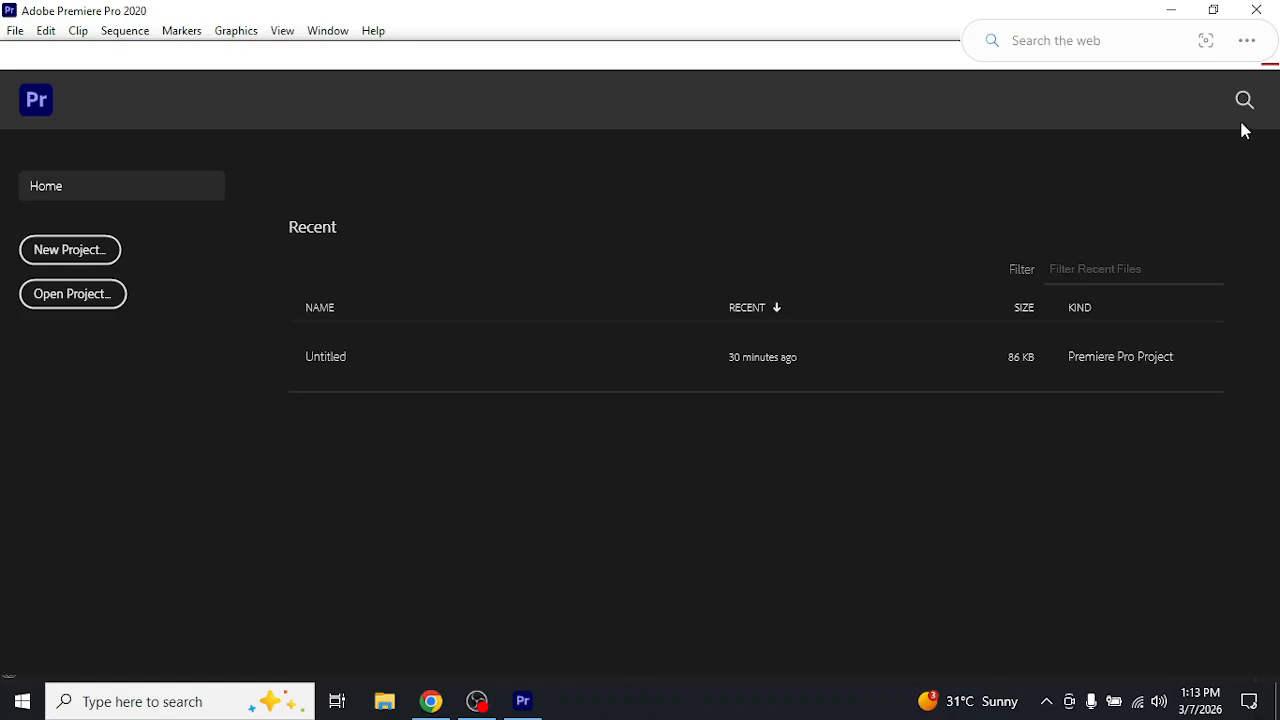
left_click(330, 360)
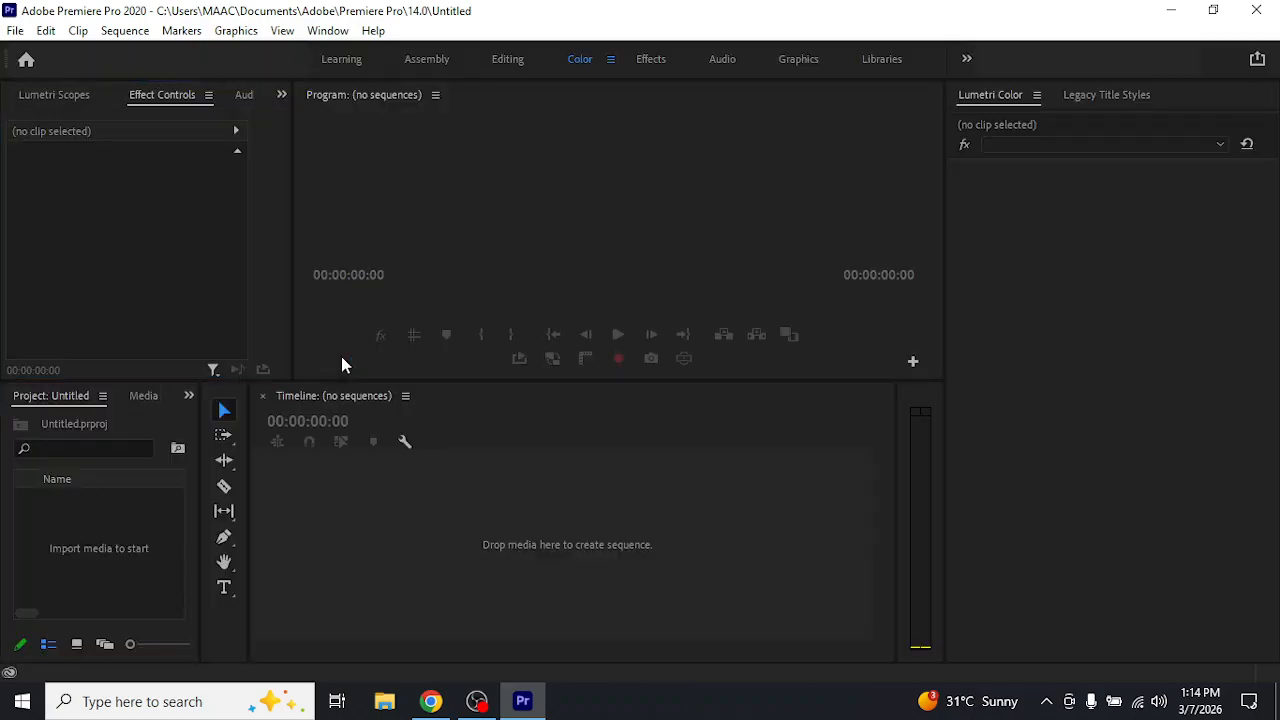
Import the clownfish clip 5548246-uhd_3840_2160_25fps from Downloads and create a sequence from it in the timeline
left_click(145, 510)
double_click(143, 507)
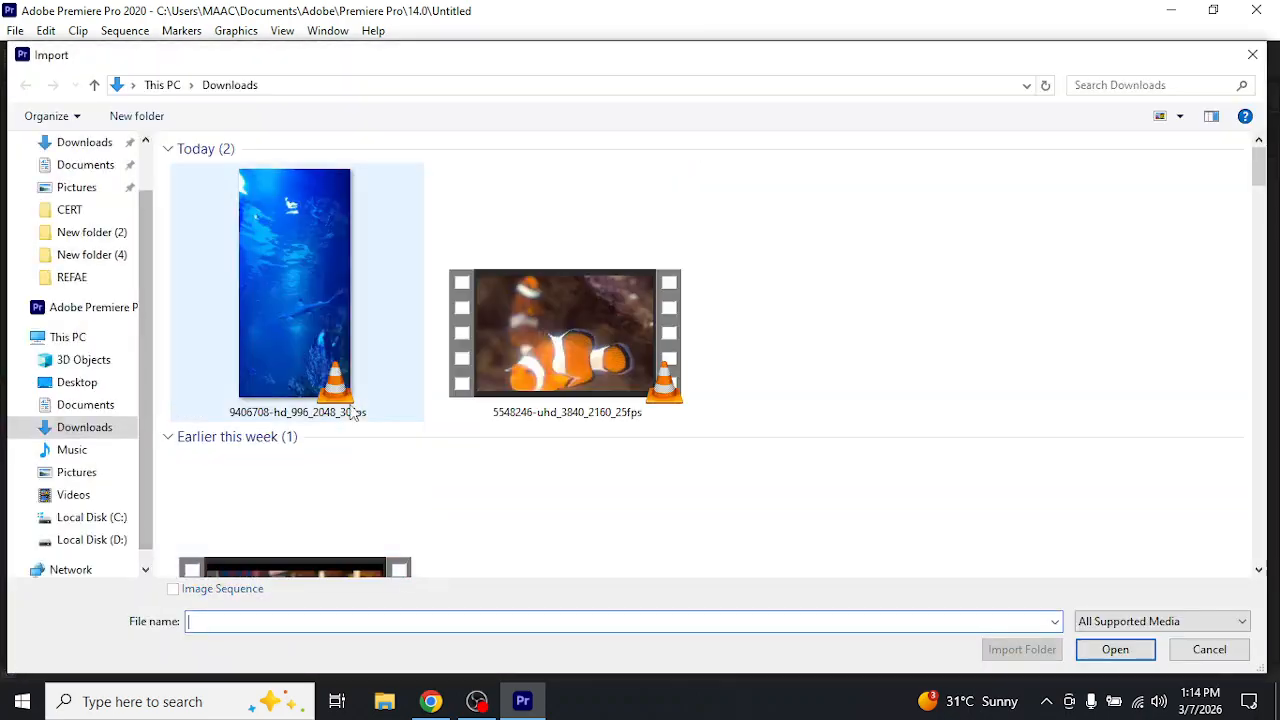
double_click(483, 345)
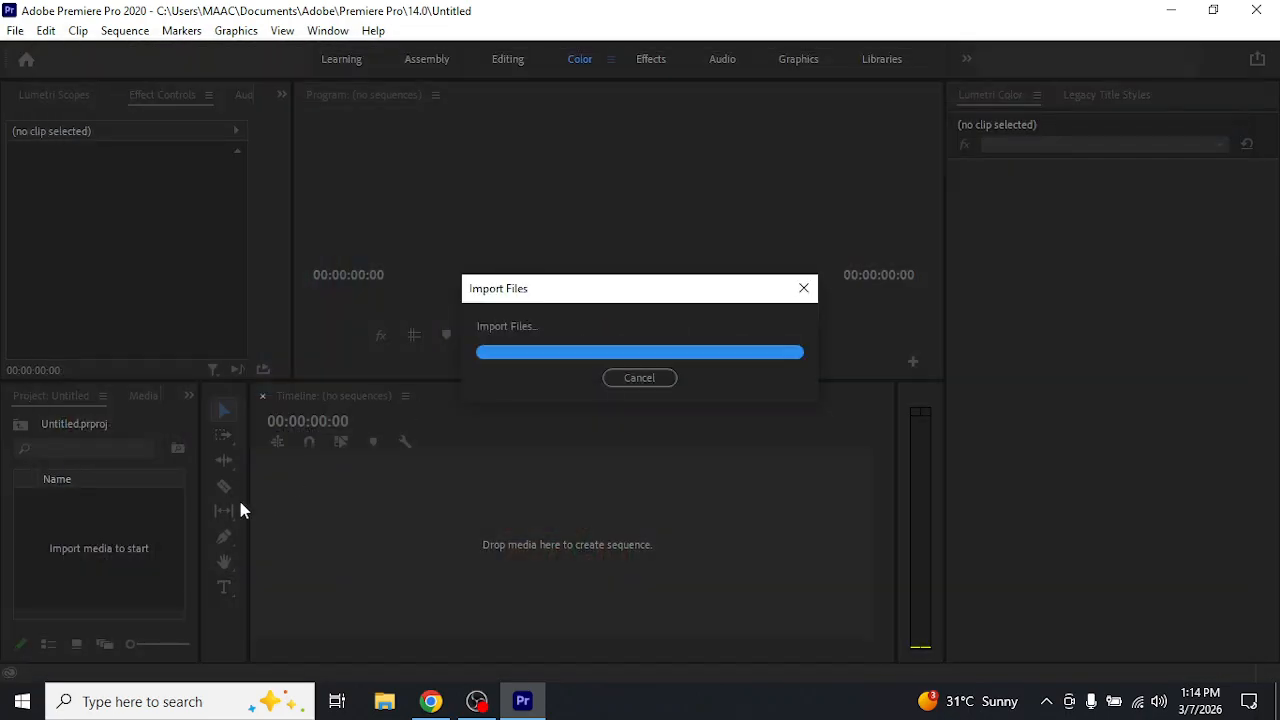
left_click_drag(133, 497, 445, 537)
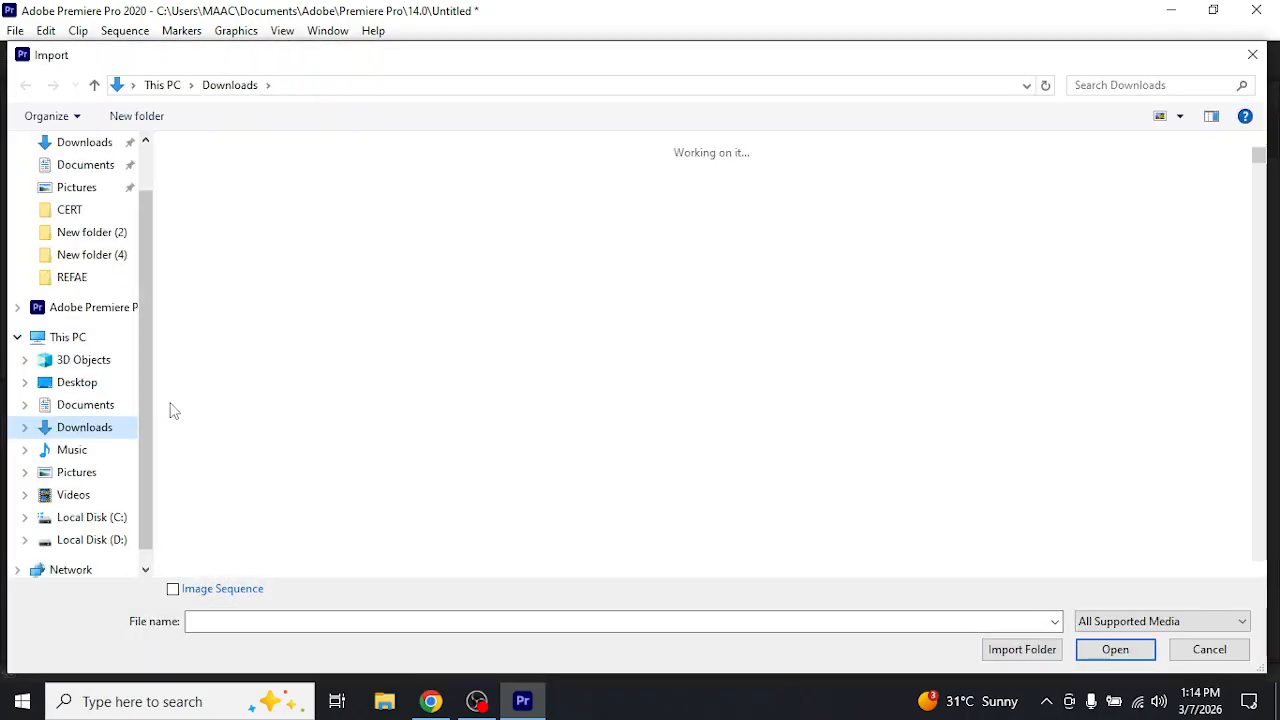
Import the desert clip 3015482-hd_1920_1080_24fps from Downloads and place it on V1 directly after the clownfish clip
scroll(431, 277, "down", 2)
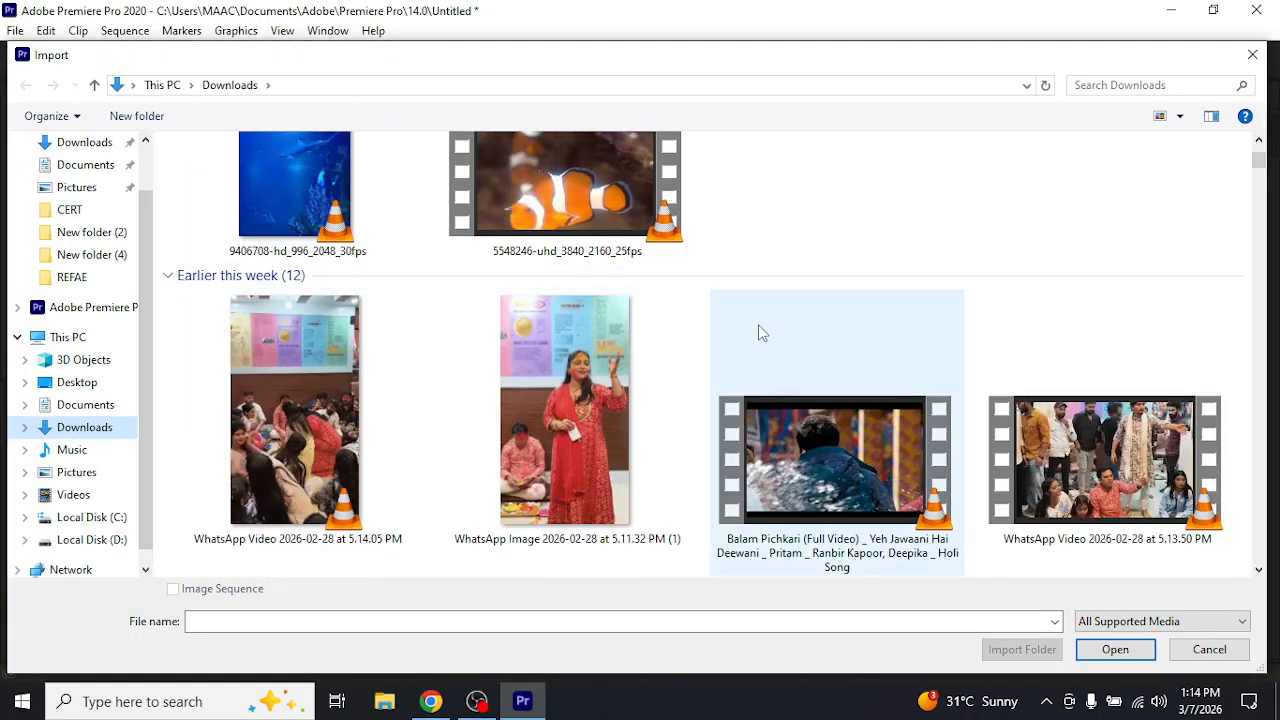
scroll(770, 330, "down", 15)
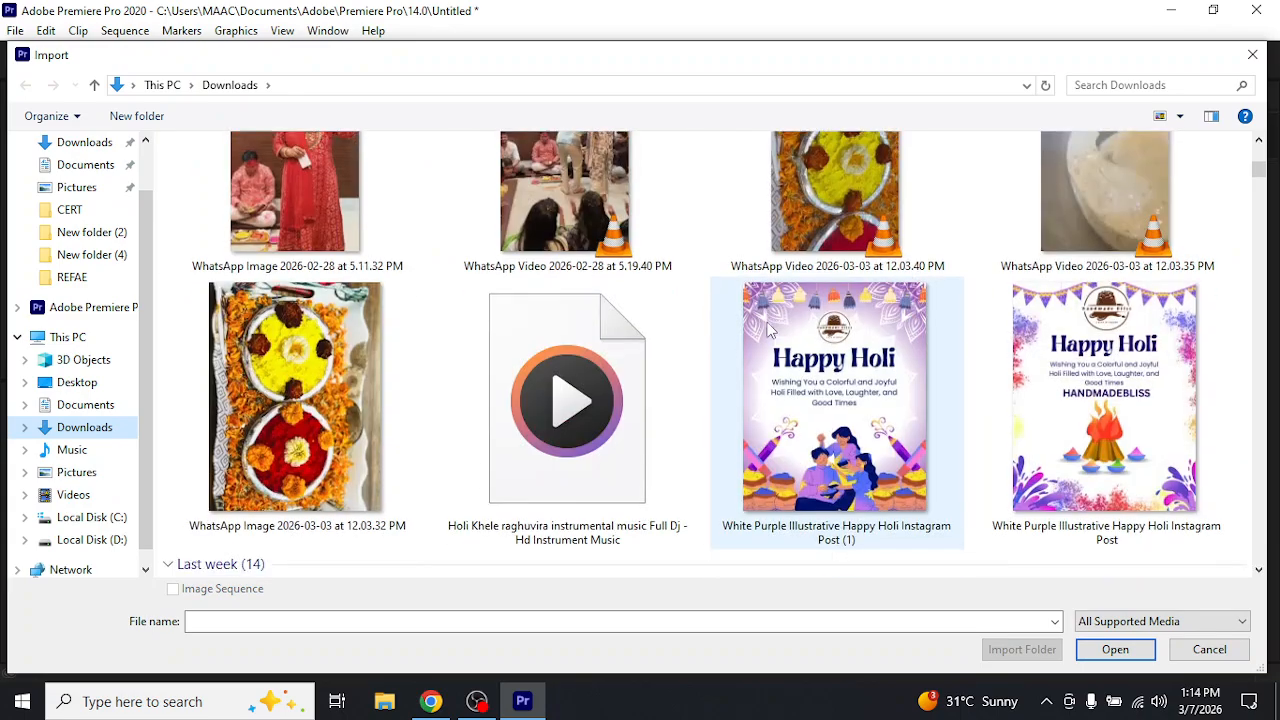
scroll(770, 330, "down", 12)
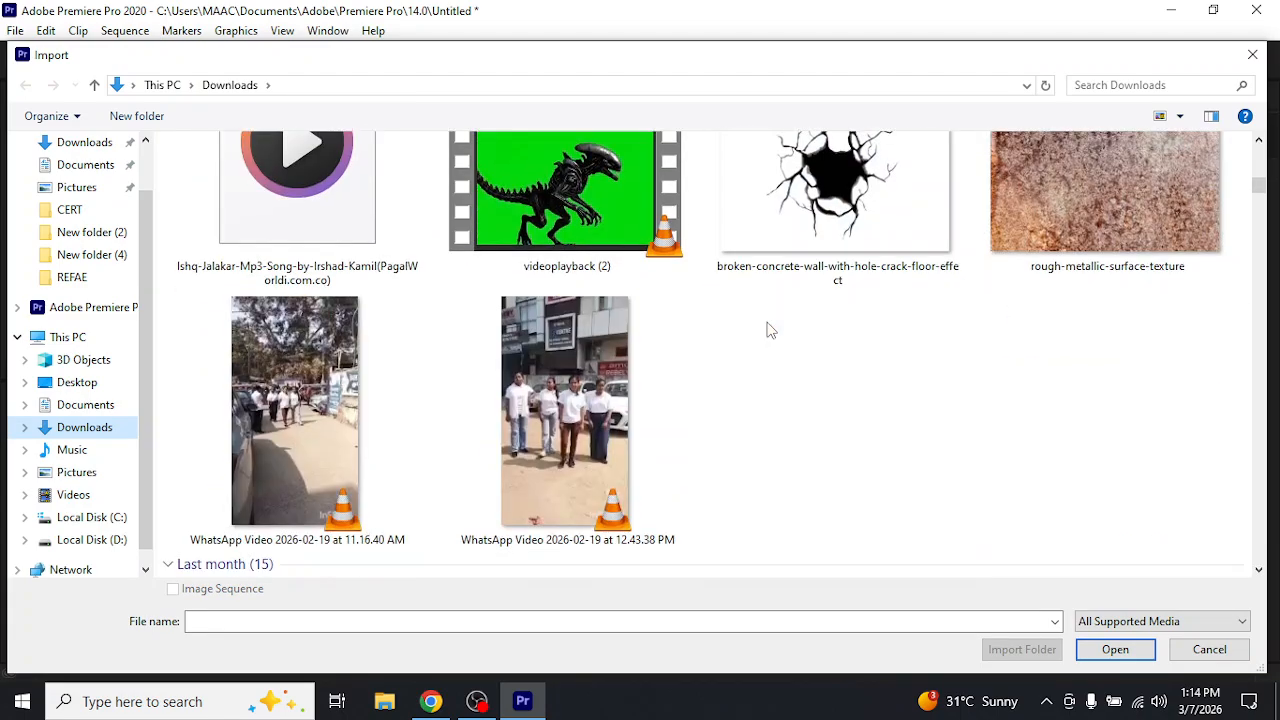
scroll(770, 330, "down", 10)
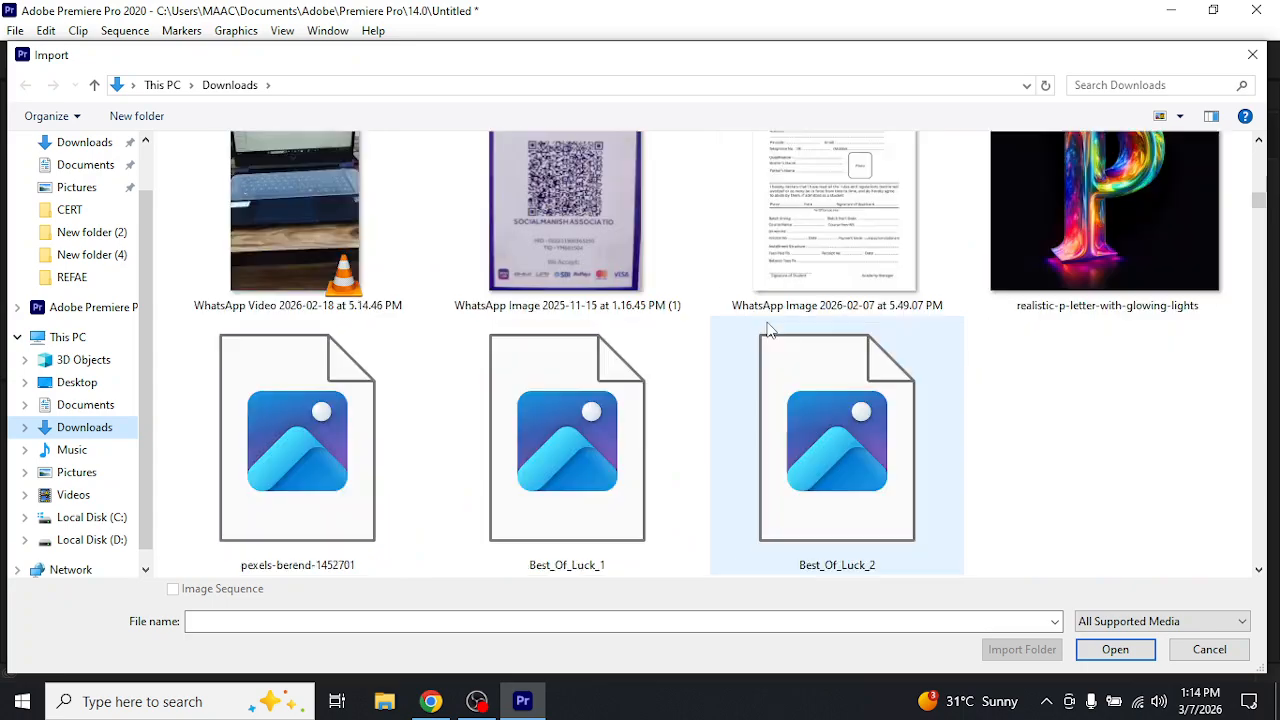
scroll(769, 330, "down", 5)
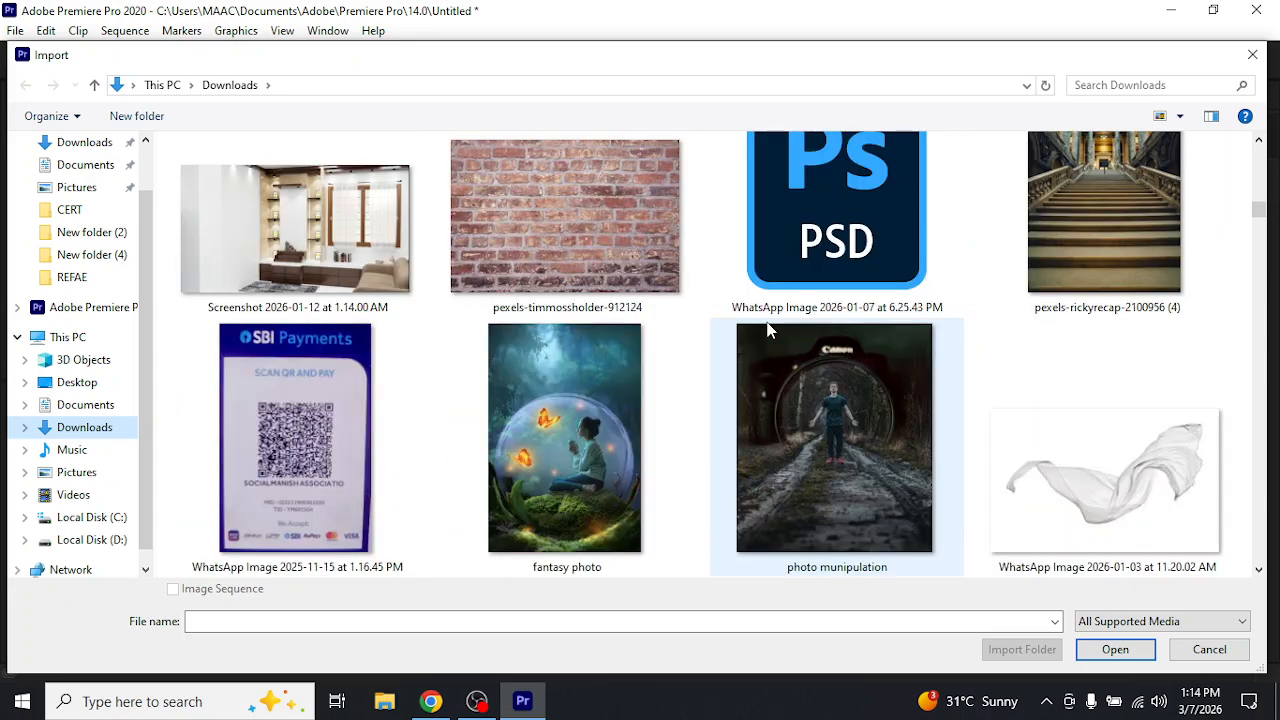
scroll(770, 330, "down", 6)
double_click(538, 217)
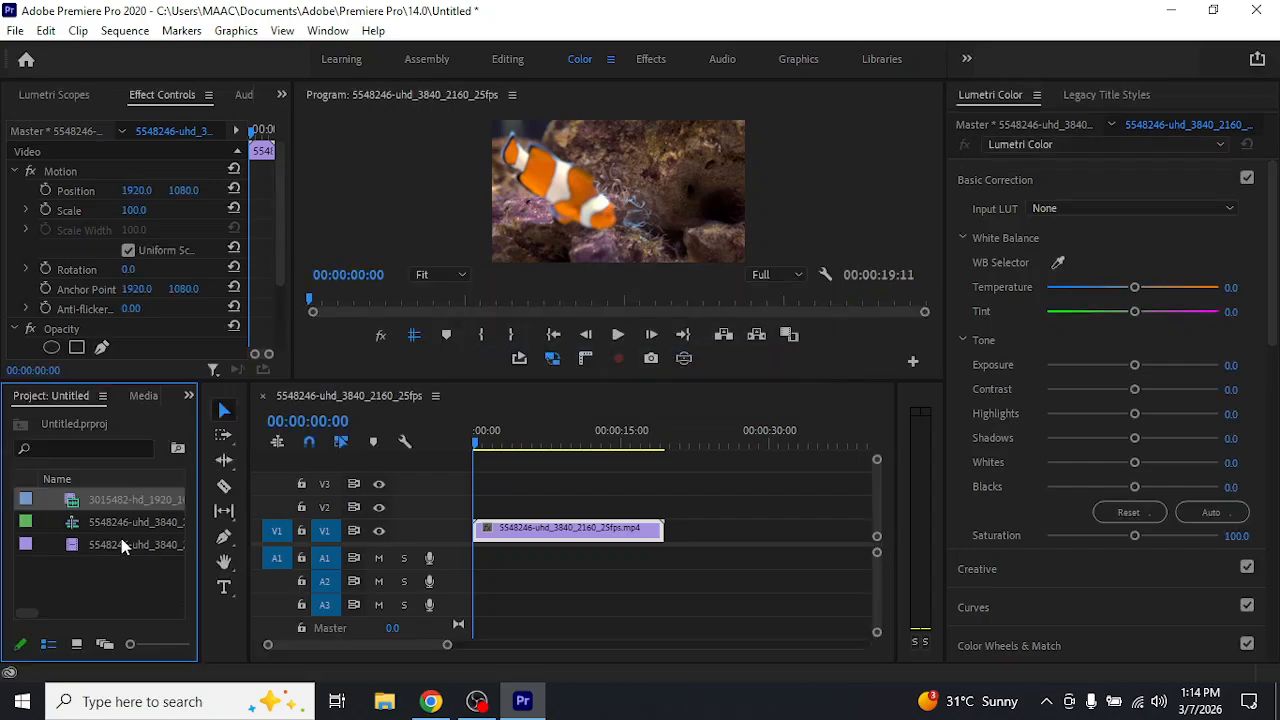
left_click_drag(117, 504, 678, 528)
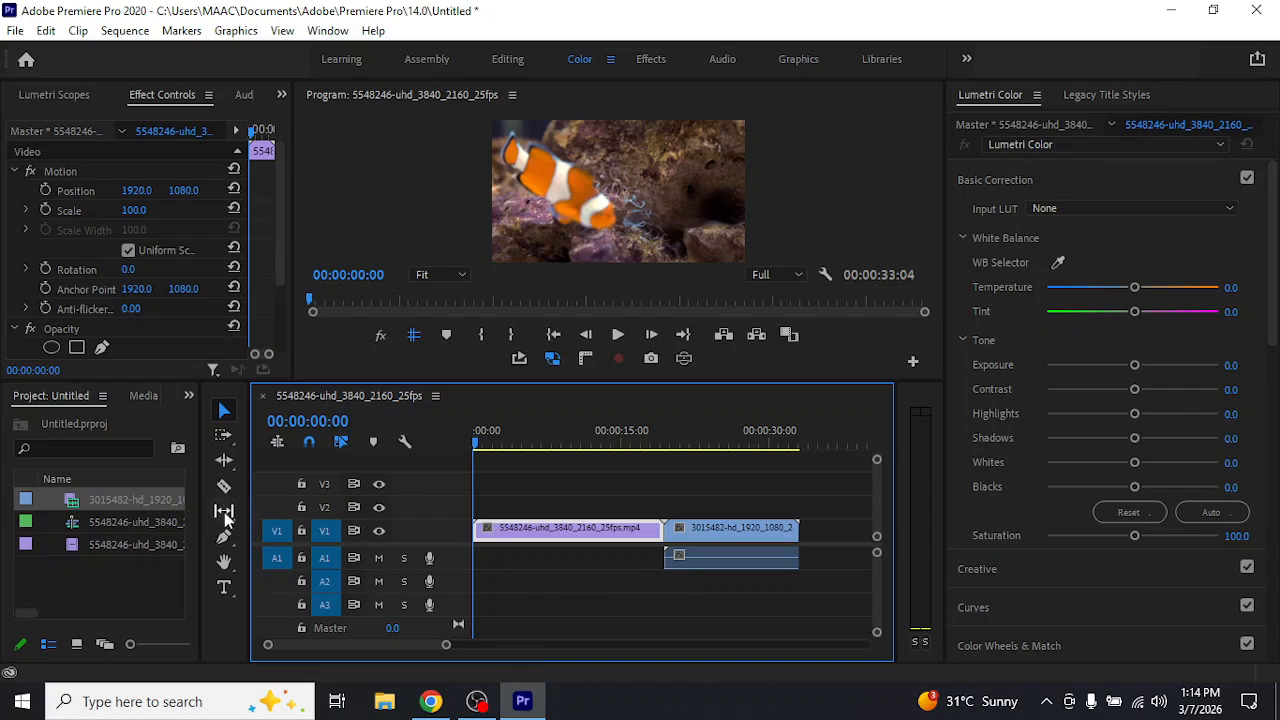
Split the desert clip near its start at about 00:00:22:05 with the Razor tool and return to the Selection tool
left_click(221, 487)
left_click(693, 527)
left_click(224, 410)
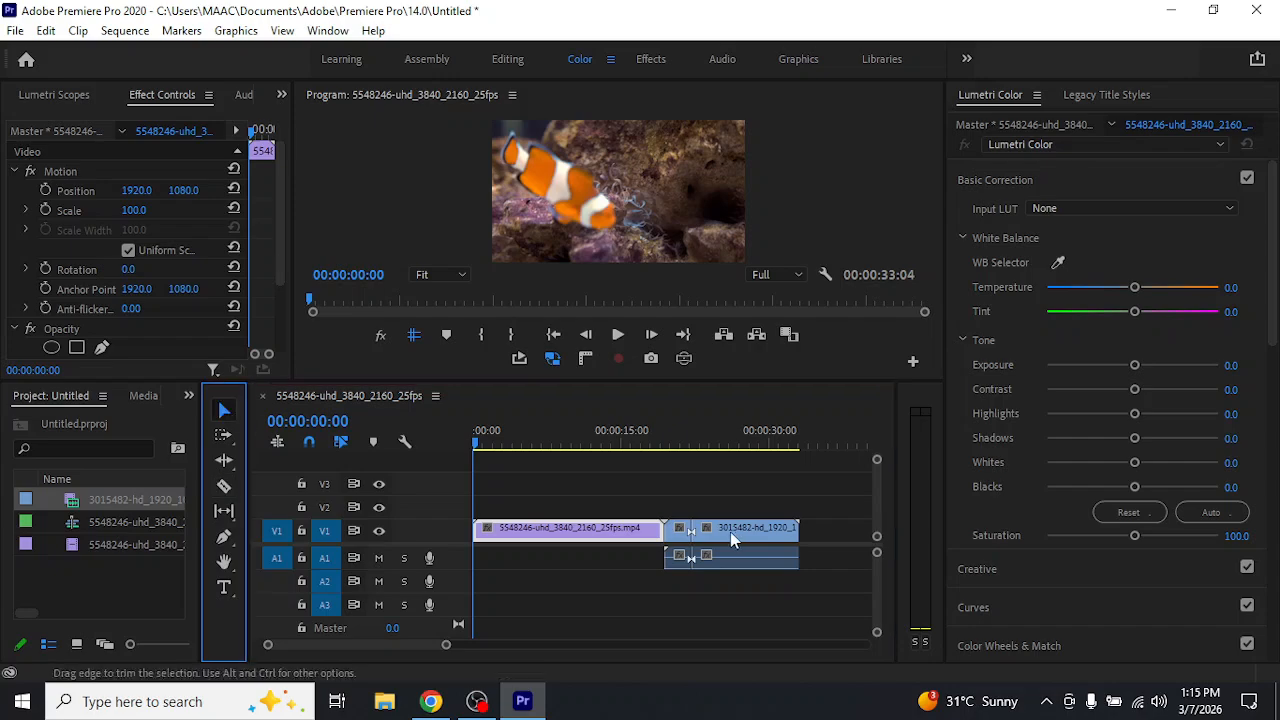
Try a ripple delete of the desert clip's short first segment and a ripple trim at the playhead, undoing each
left_click(683, 530)
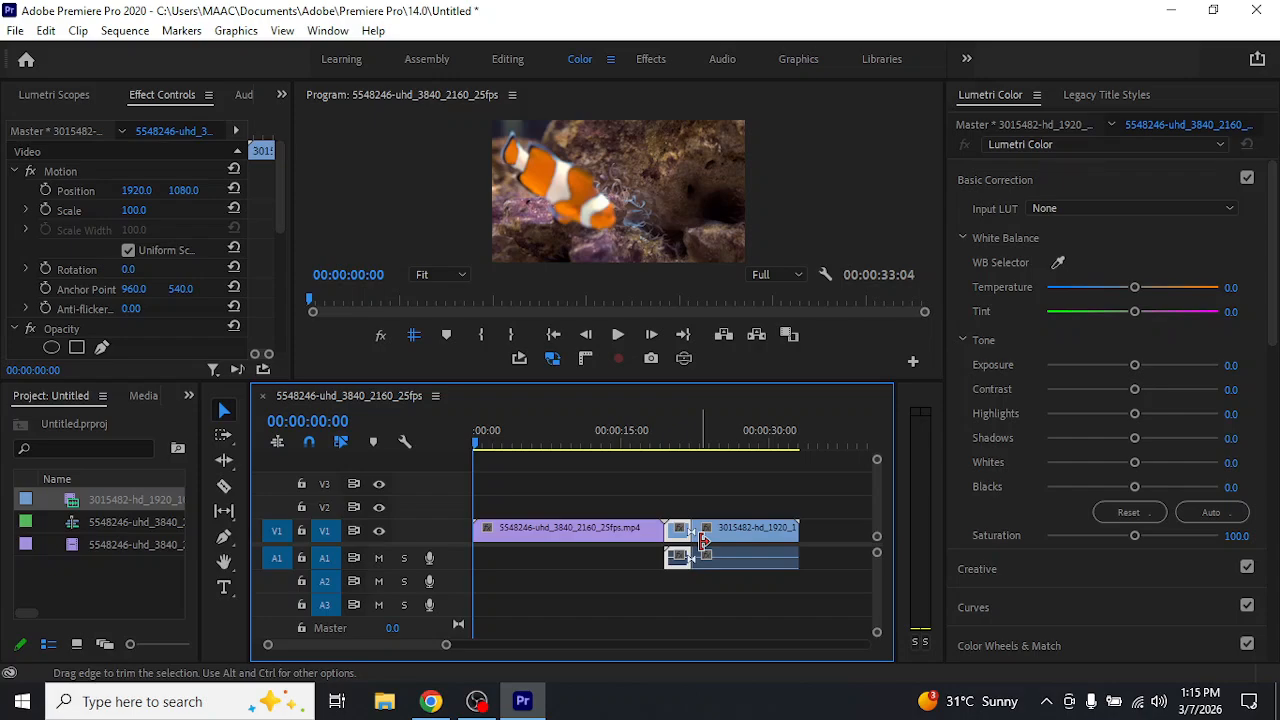
key("shift+Delete")
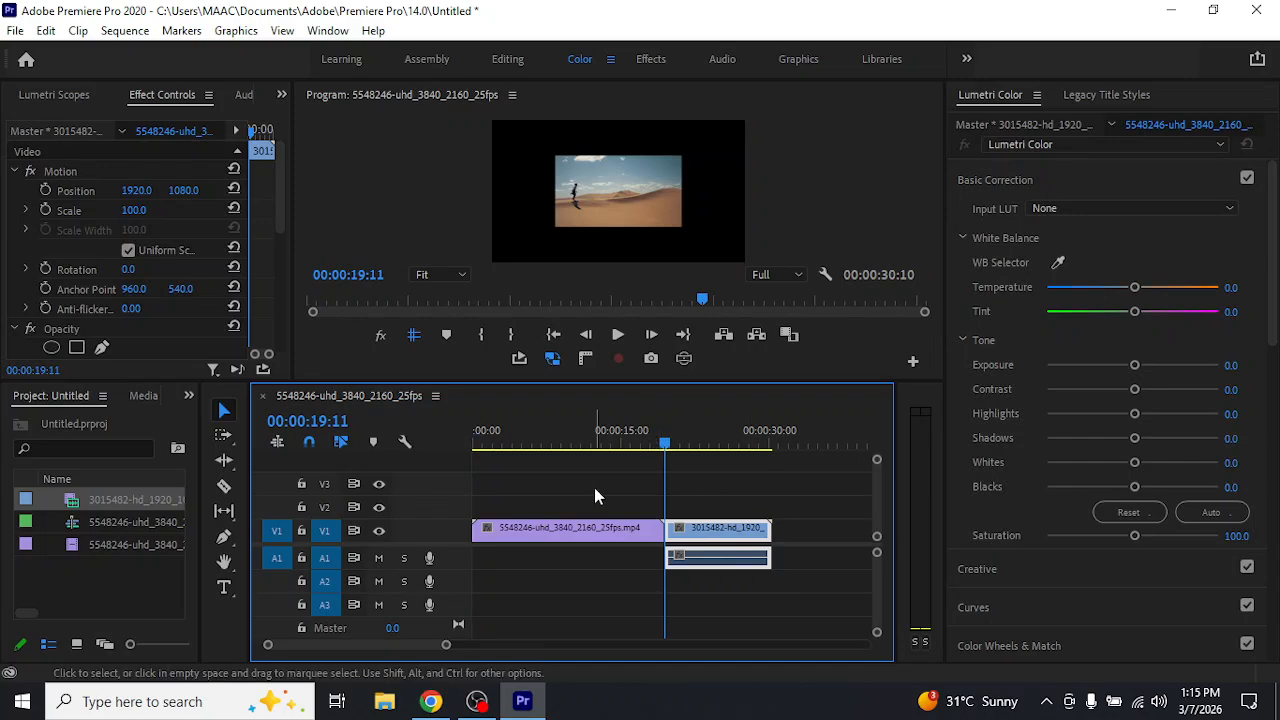
key("ctrl+z")
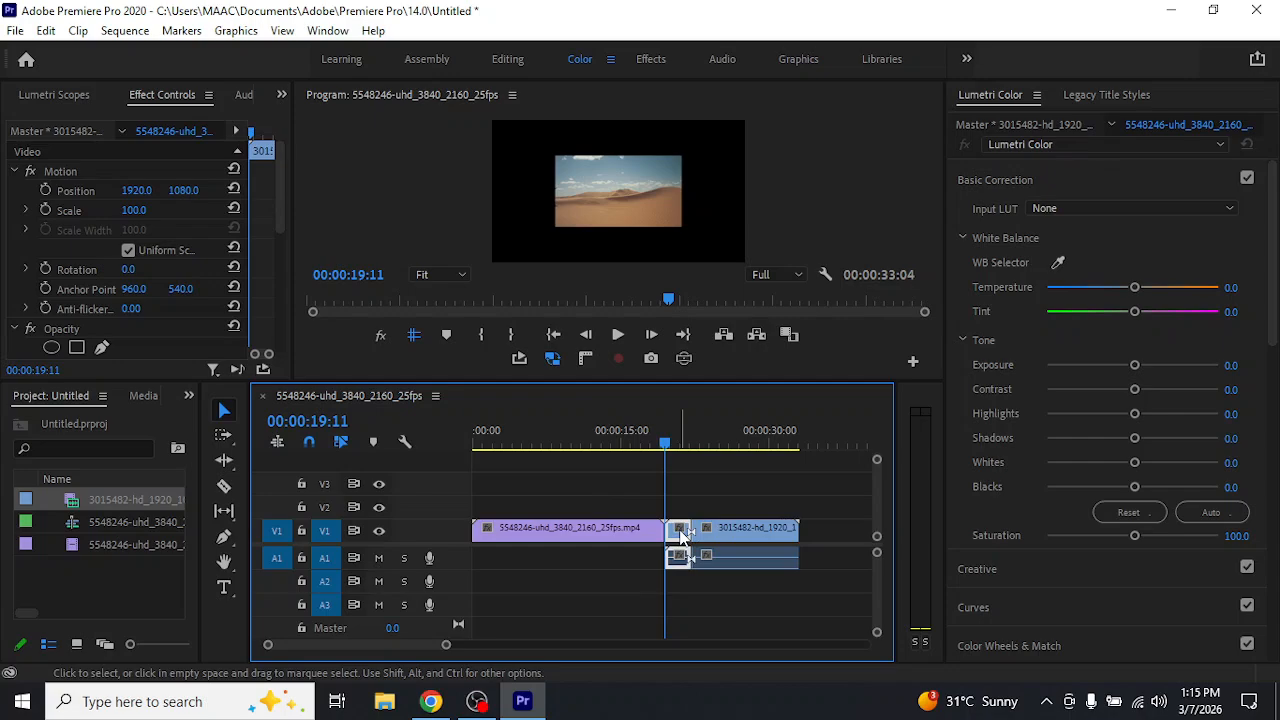
key("q")
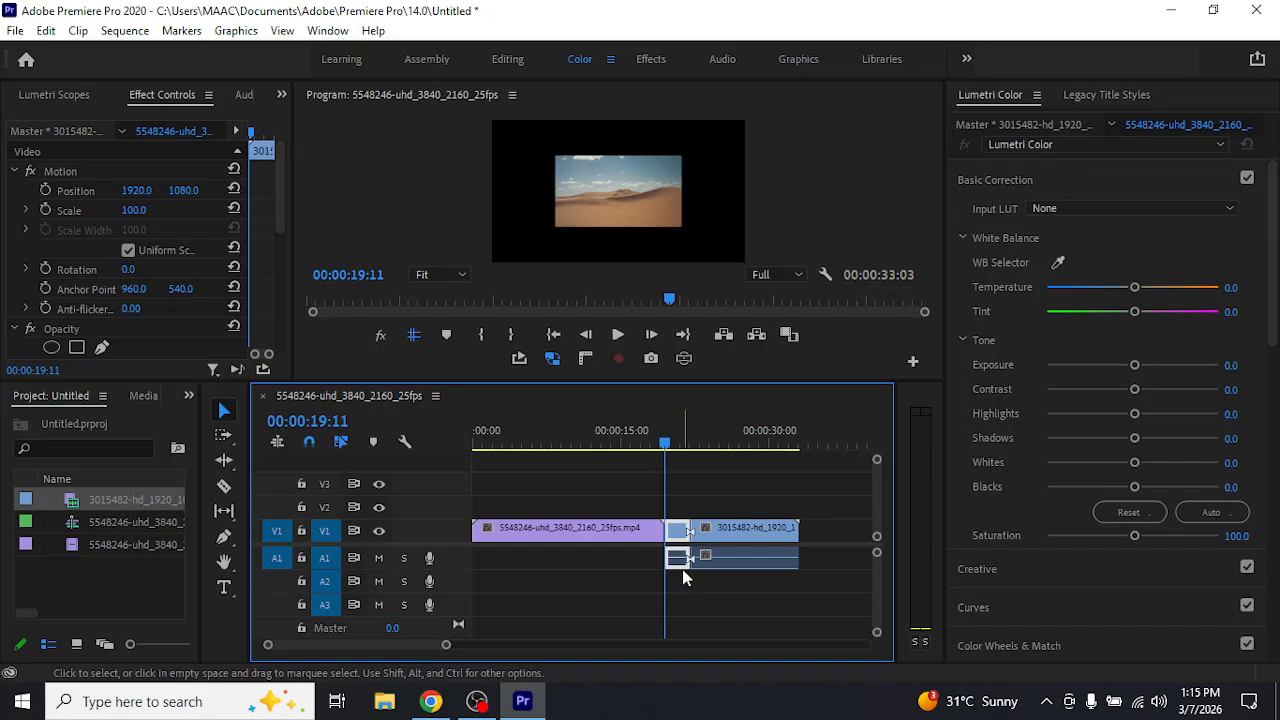
key("ctrl+z")
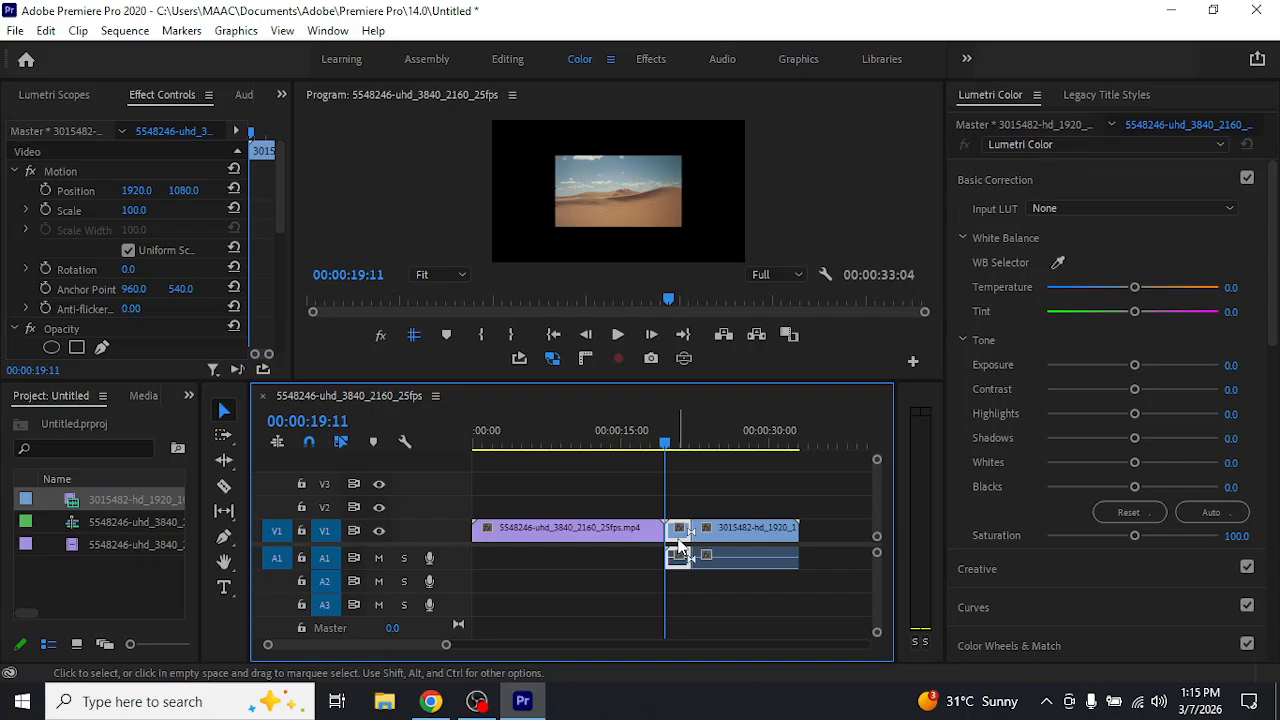
Remove the desert clip's short first segment and close the gap before the remaining segment
key("Delete")
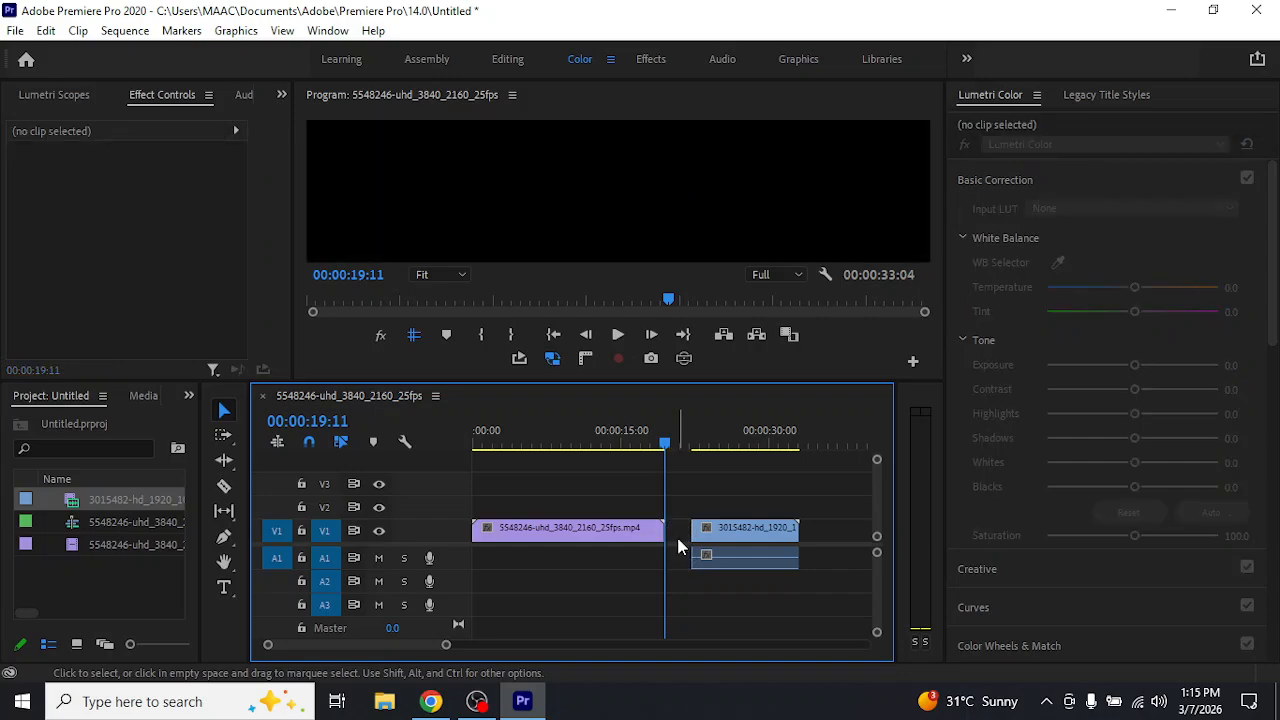
left_click(678, 545)
key("Delete")
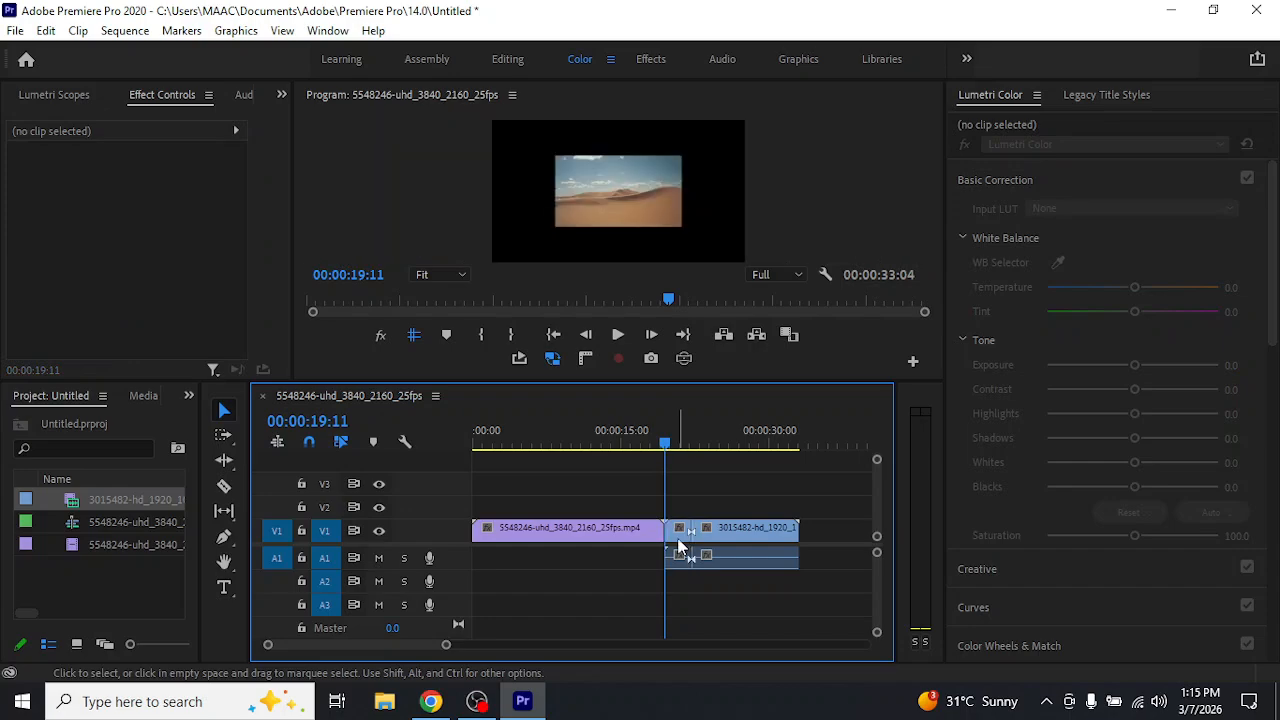
left_click(678, 541)
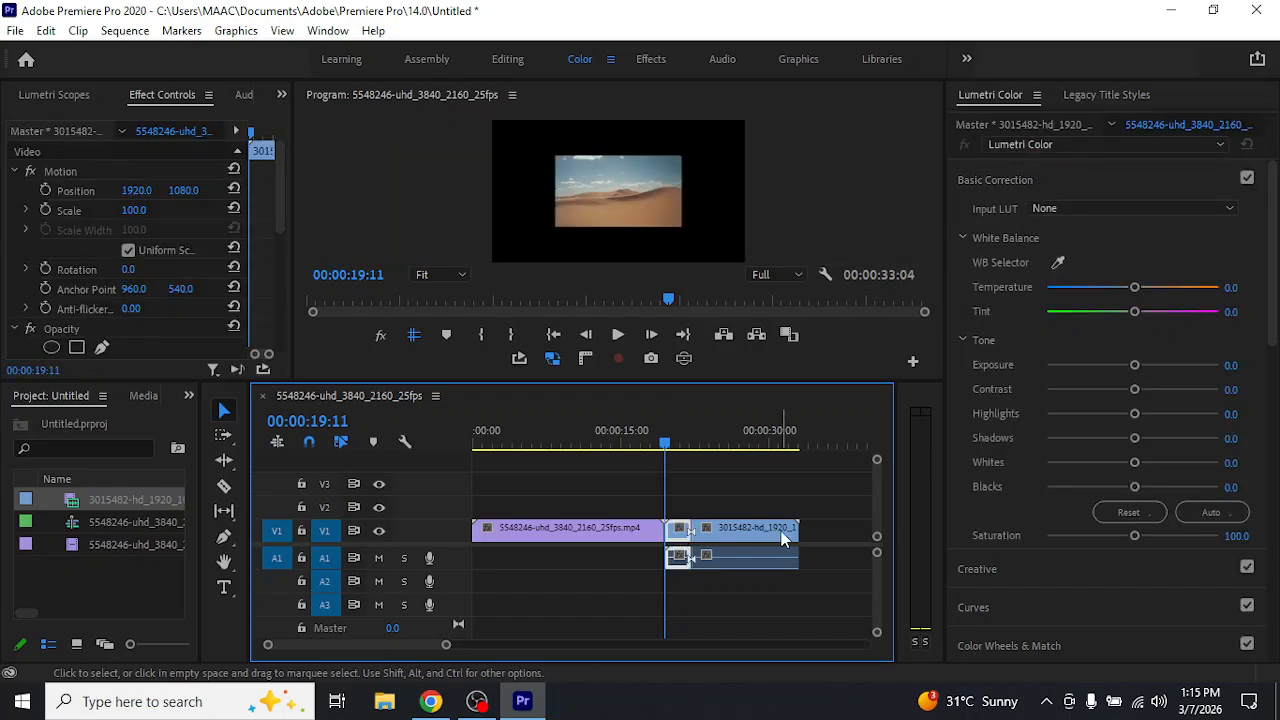
left_click_drag(797, 530, 783, 530)
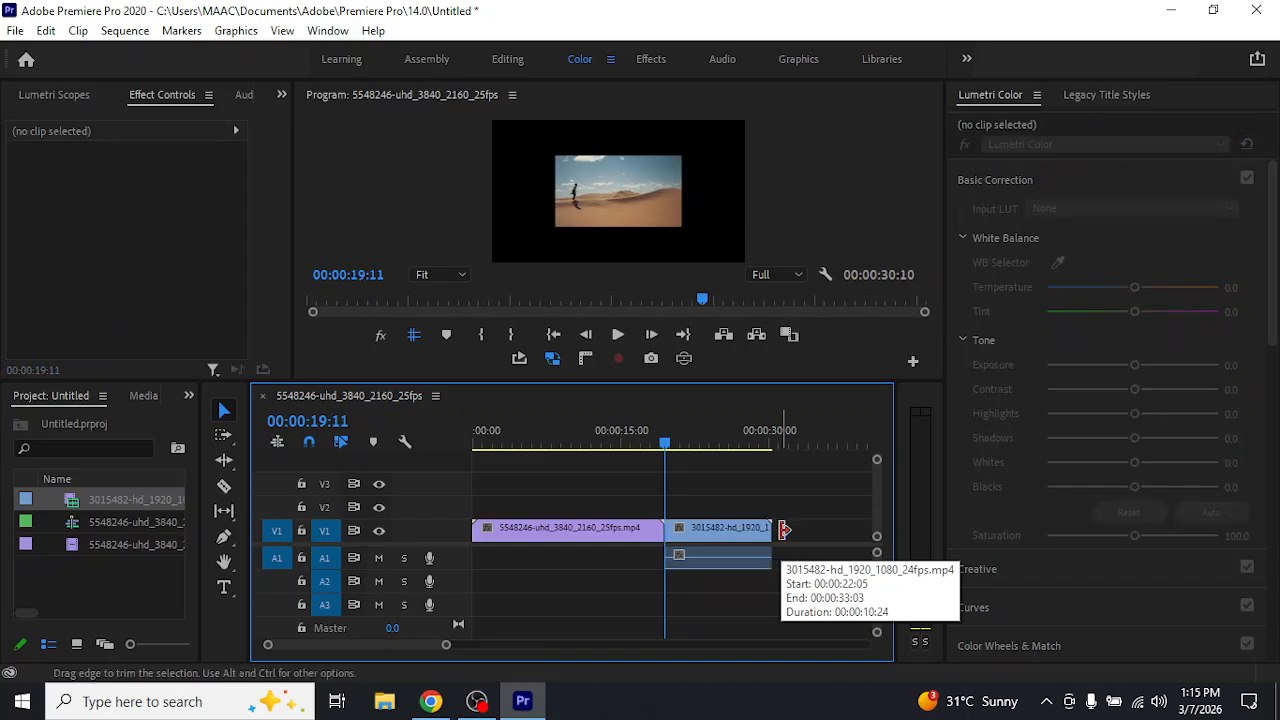
Split the desert clip at 00:00:22:17 and once more a little further along with the Razor tool
left_click(697, 445)
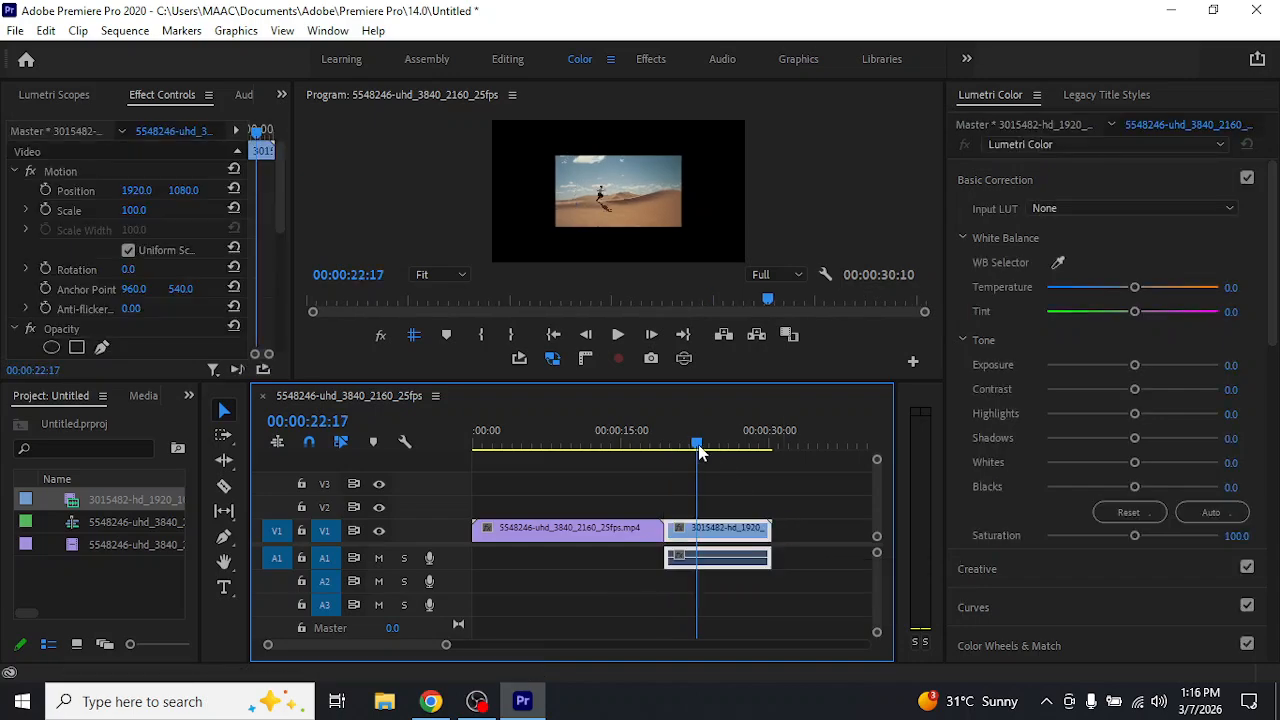
key("b")
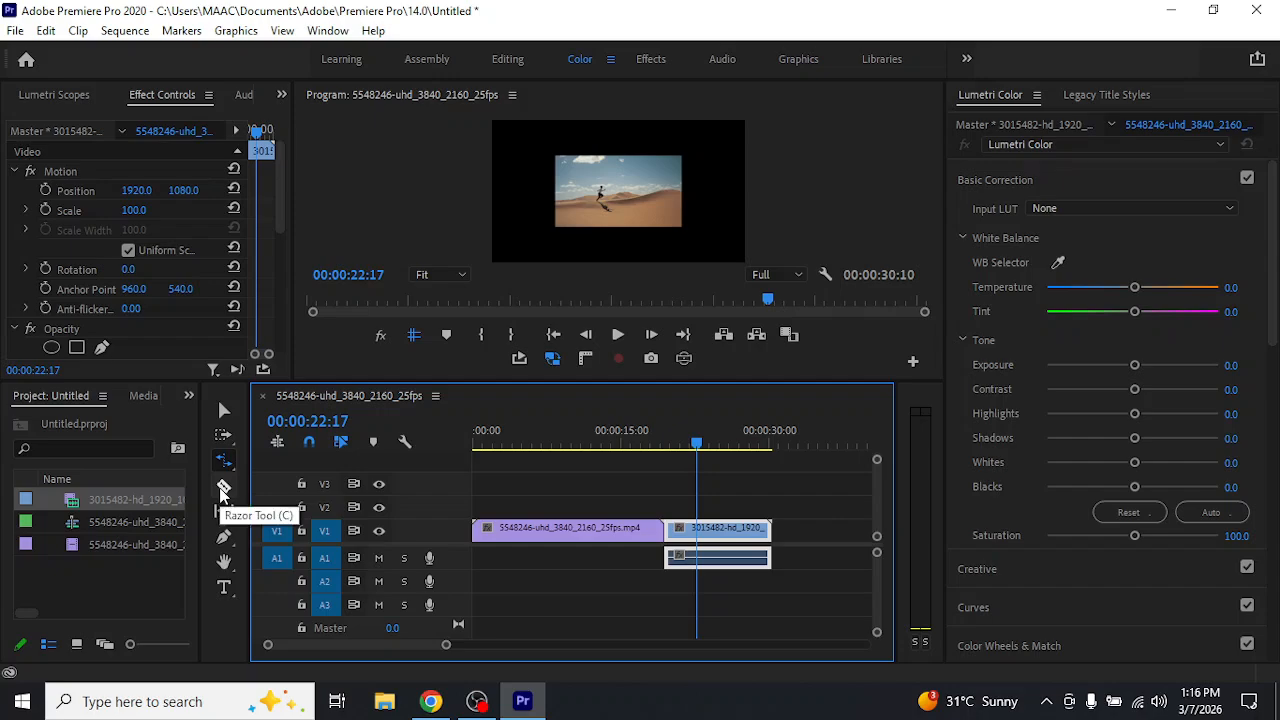
left_click(222, 490)
key("r")
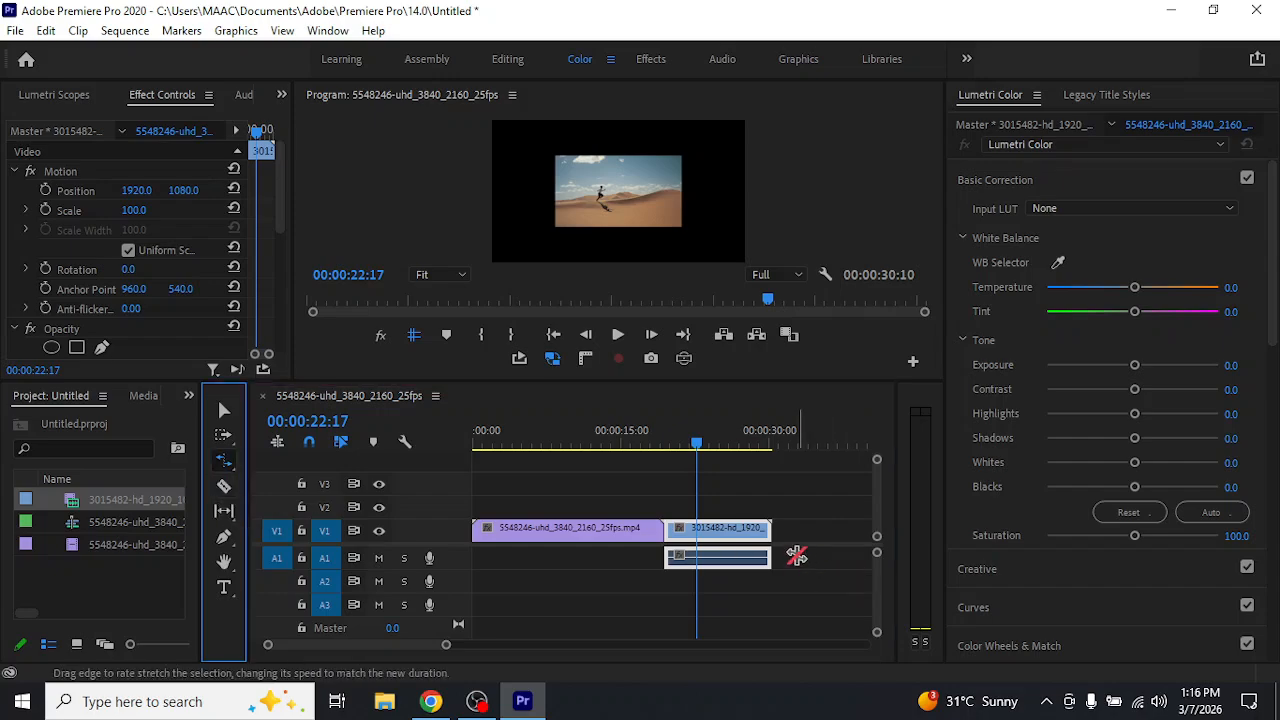
left_click(223, 486)
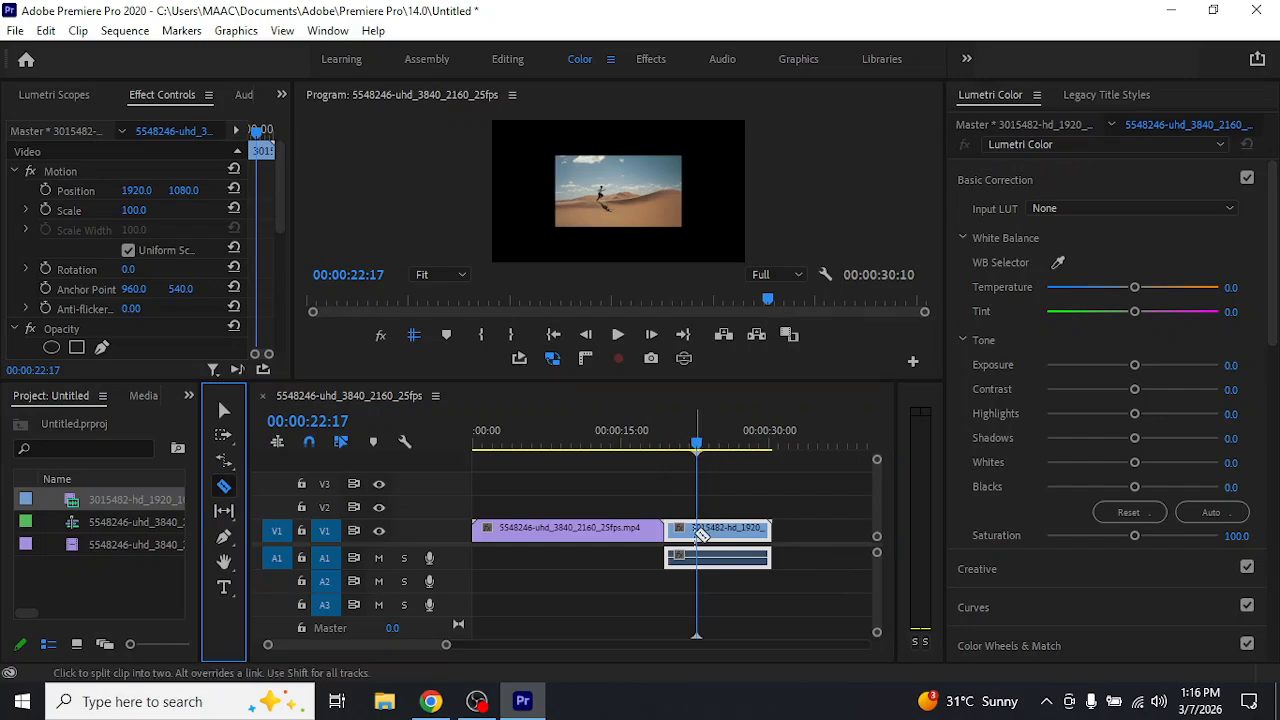
left_click(699, 530)
left_click(720, 530)
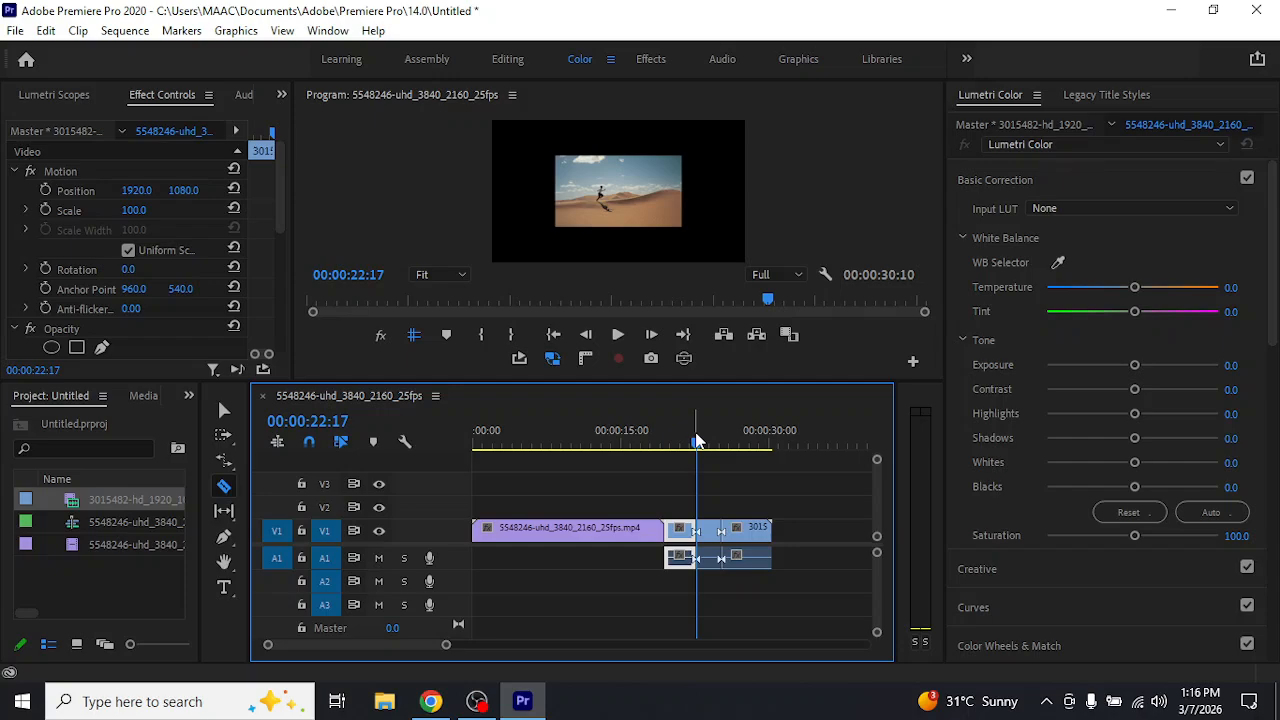
Move the playhead to 00:00:16:03 over the clownfish clip and delete all desert clip segments from the timeline
left_click_drag(697, 440, 609, 458)
left_click(631, 455)
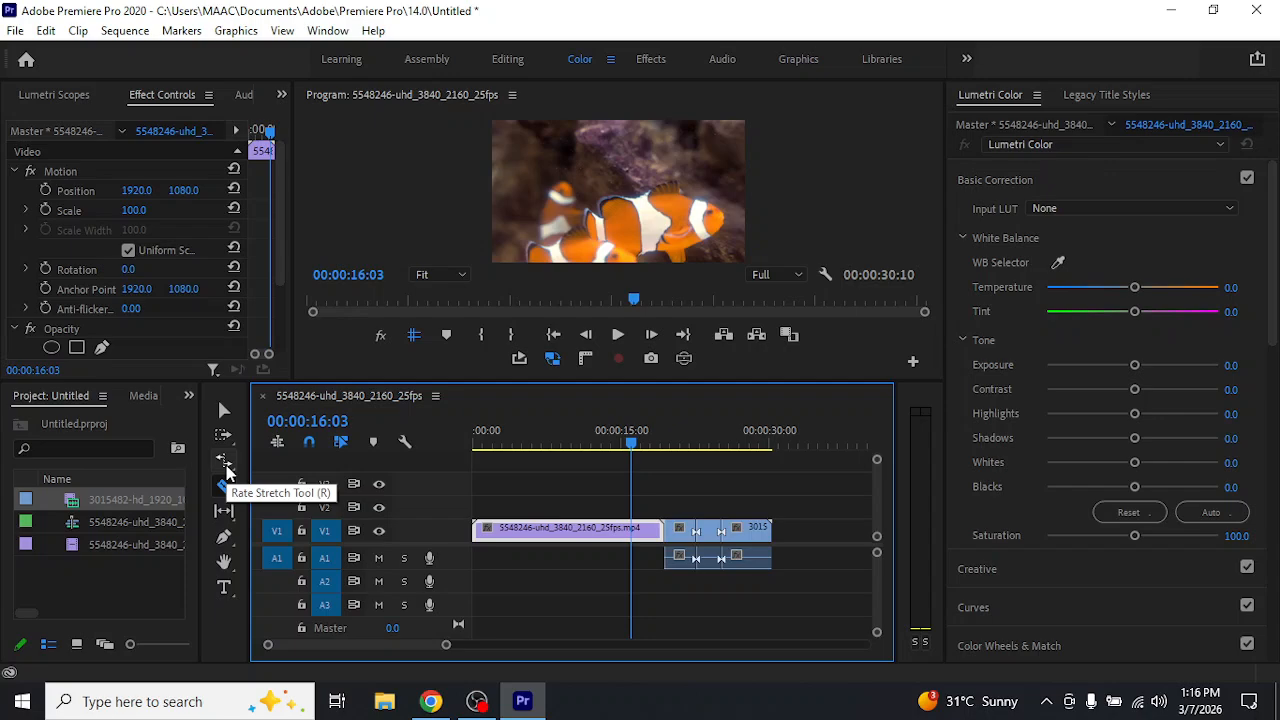
left_click(226, 412)
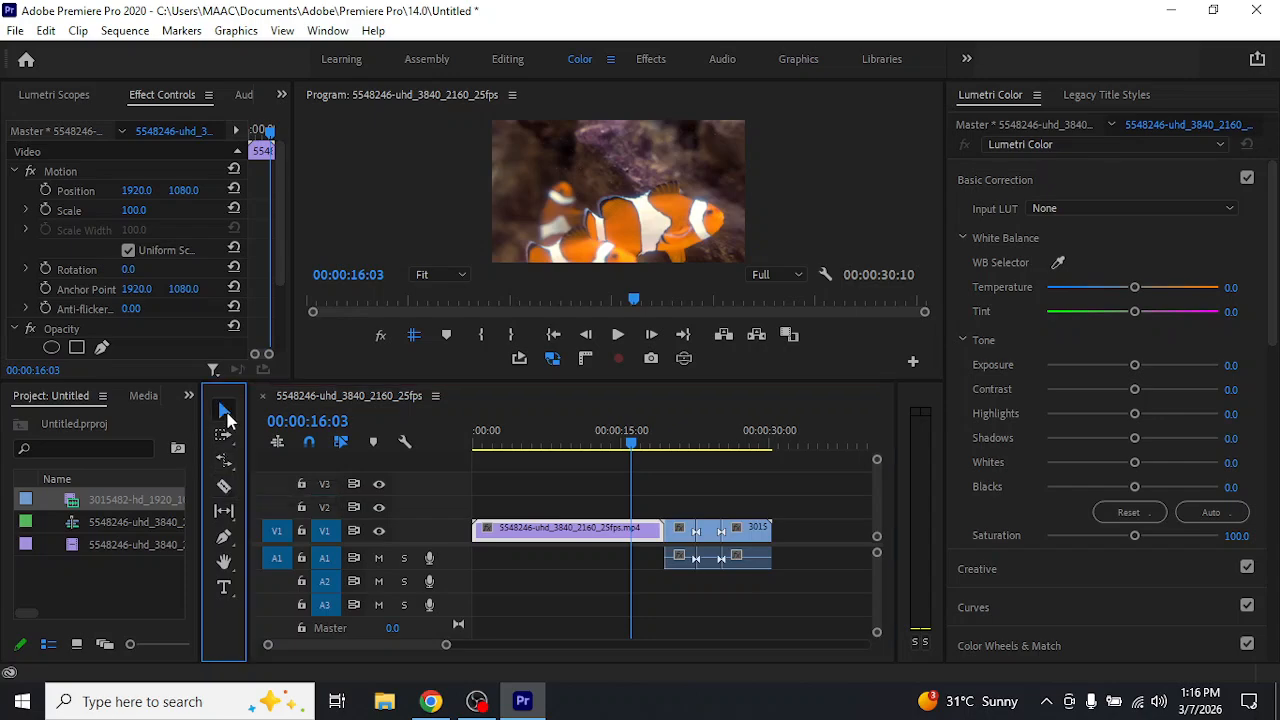
left_click_drag(829, 498, 674, 585)
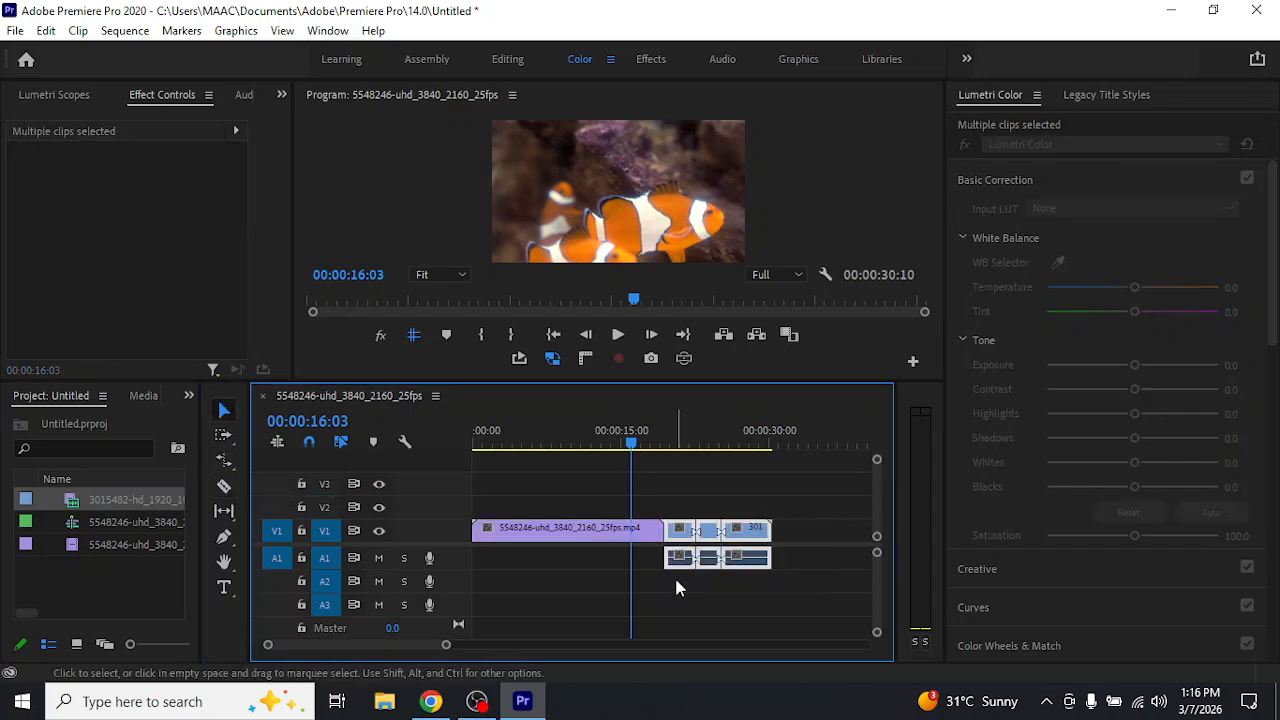
key("Delete")
left_click(225, 461)
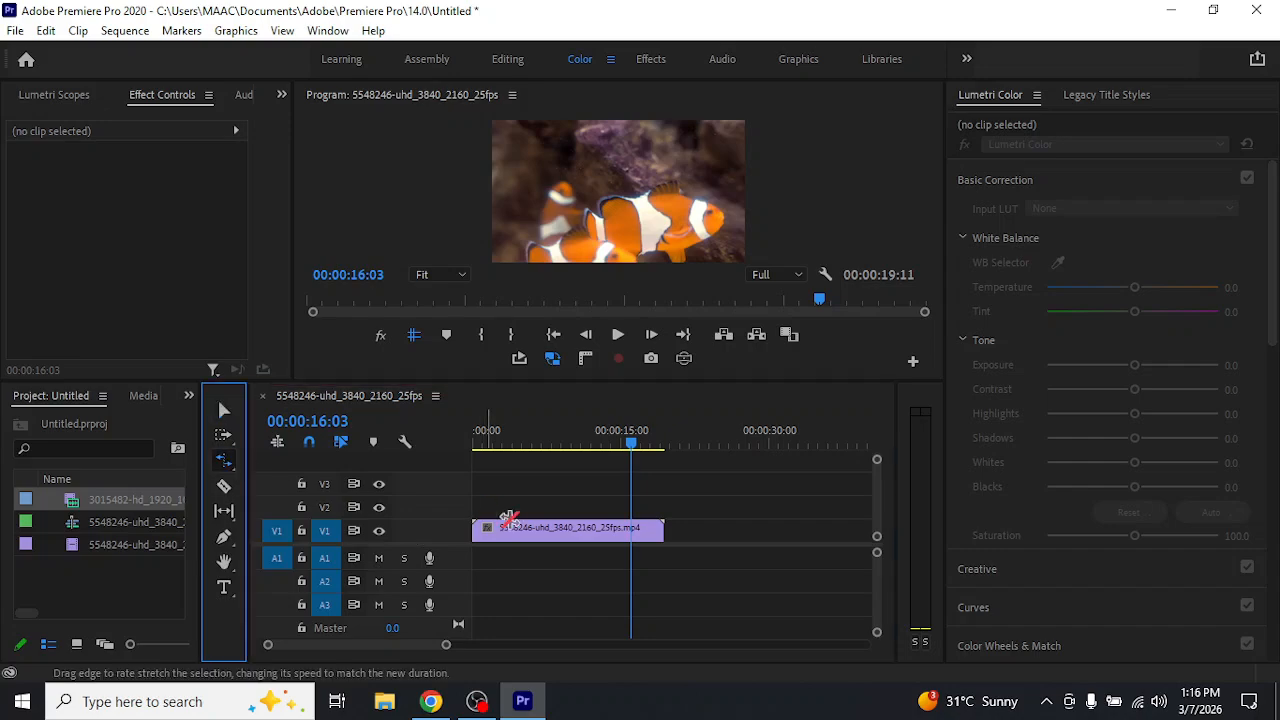
left_click(577, 528)
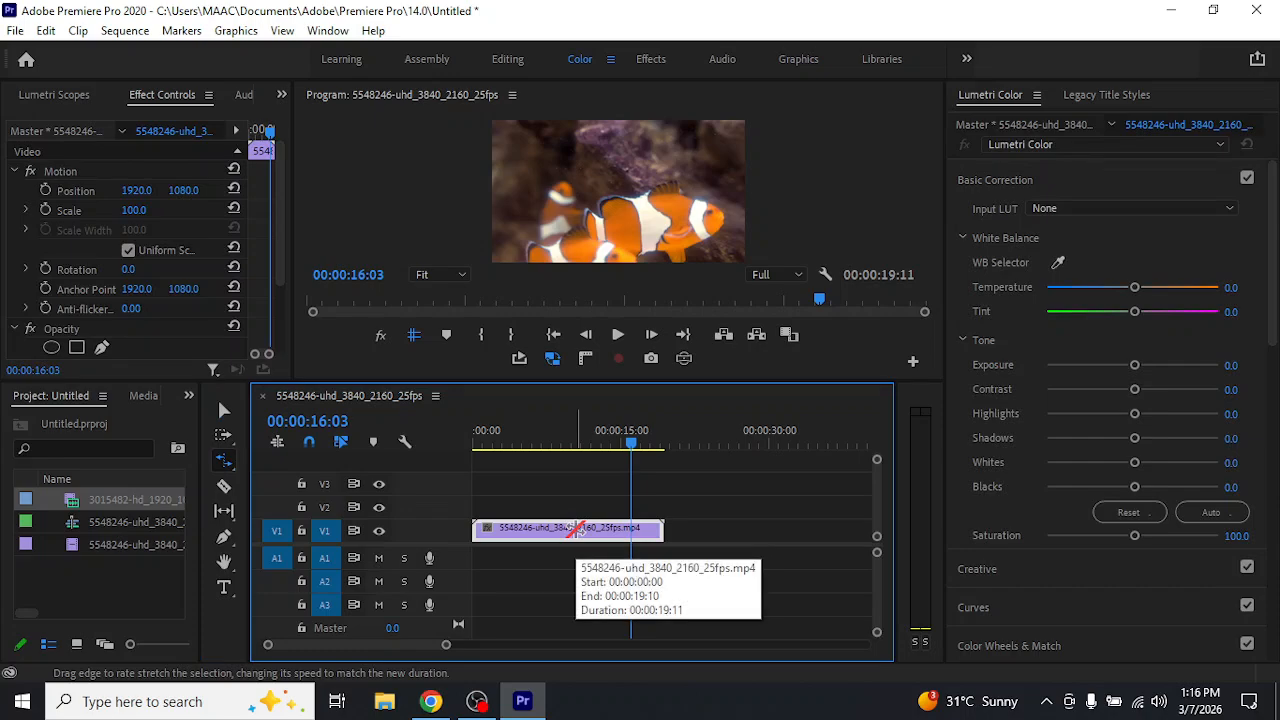
left_click(282, 94)
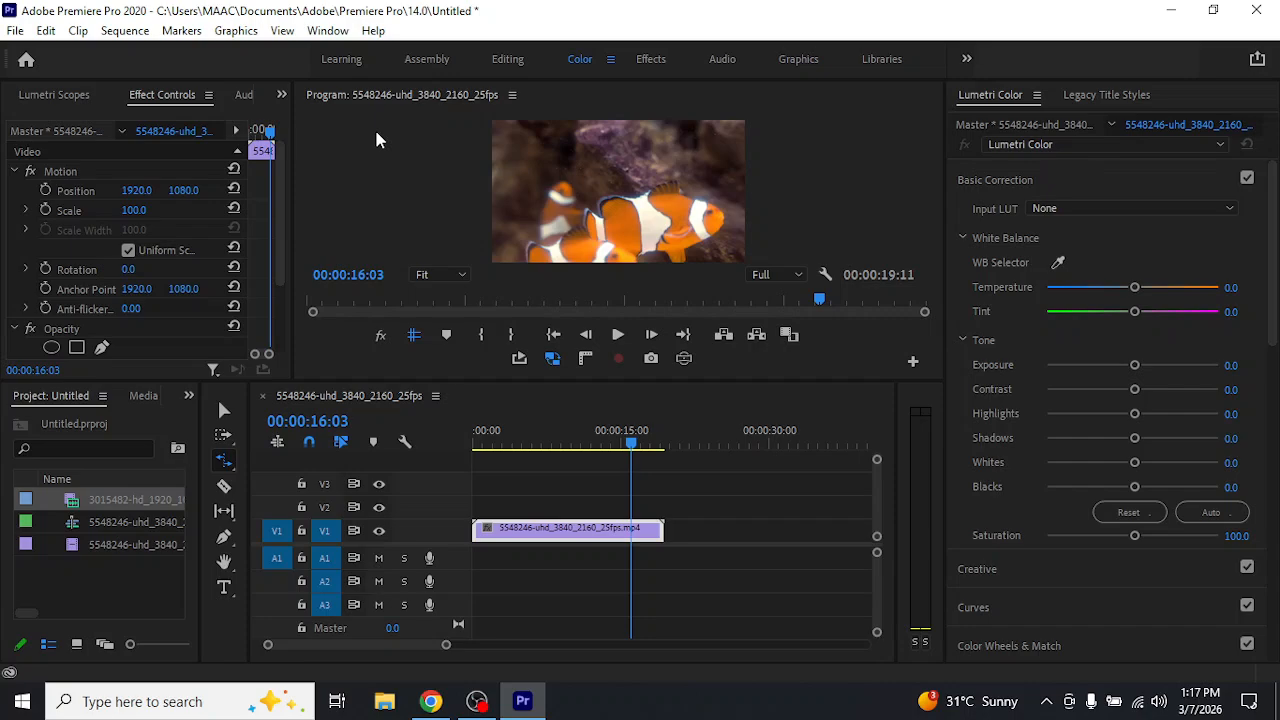
Return to the Selection tool and place a second copy of the clownfish clip on V1 directly after the first
left_click(225, 409)
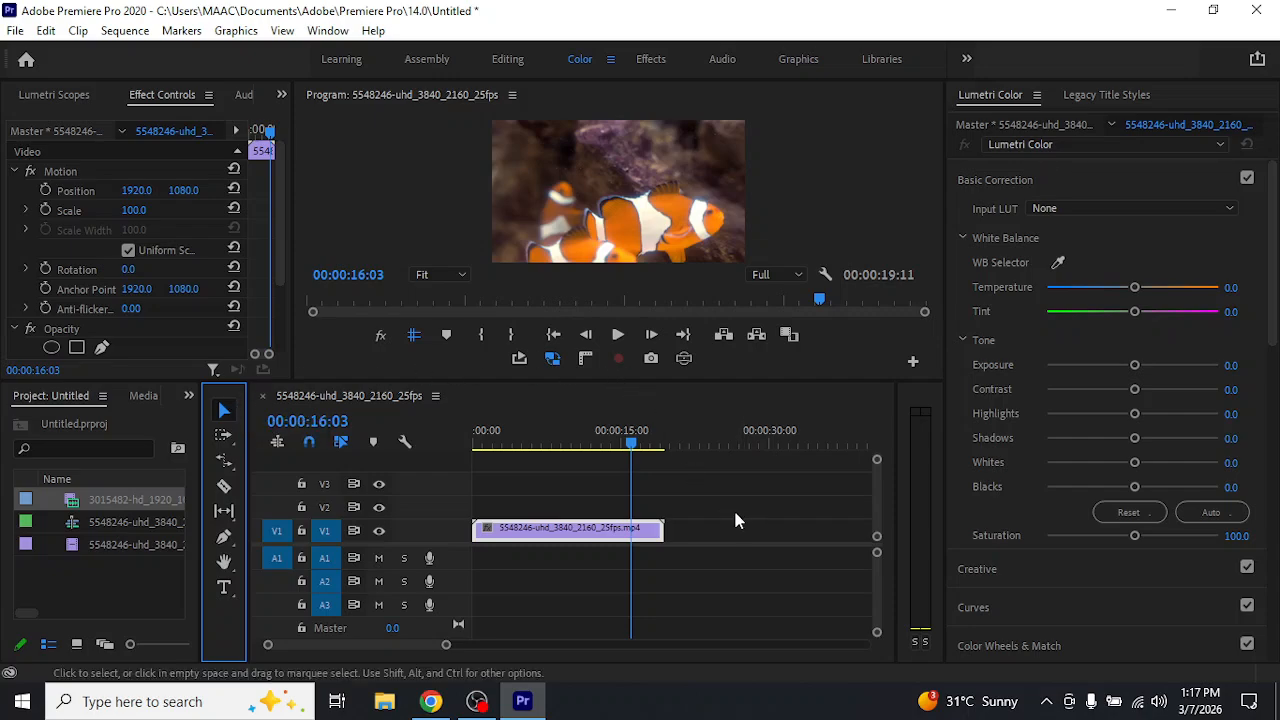
left_click(640, 533)
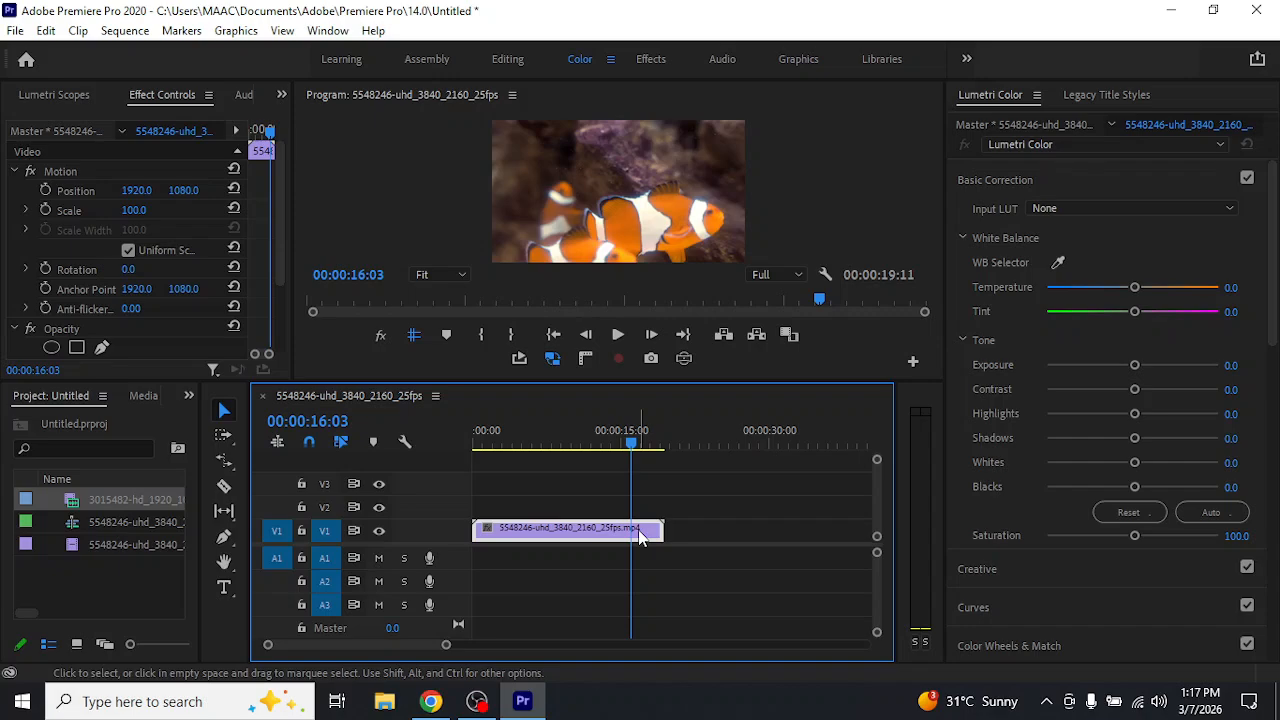
left_click(122, 553)
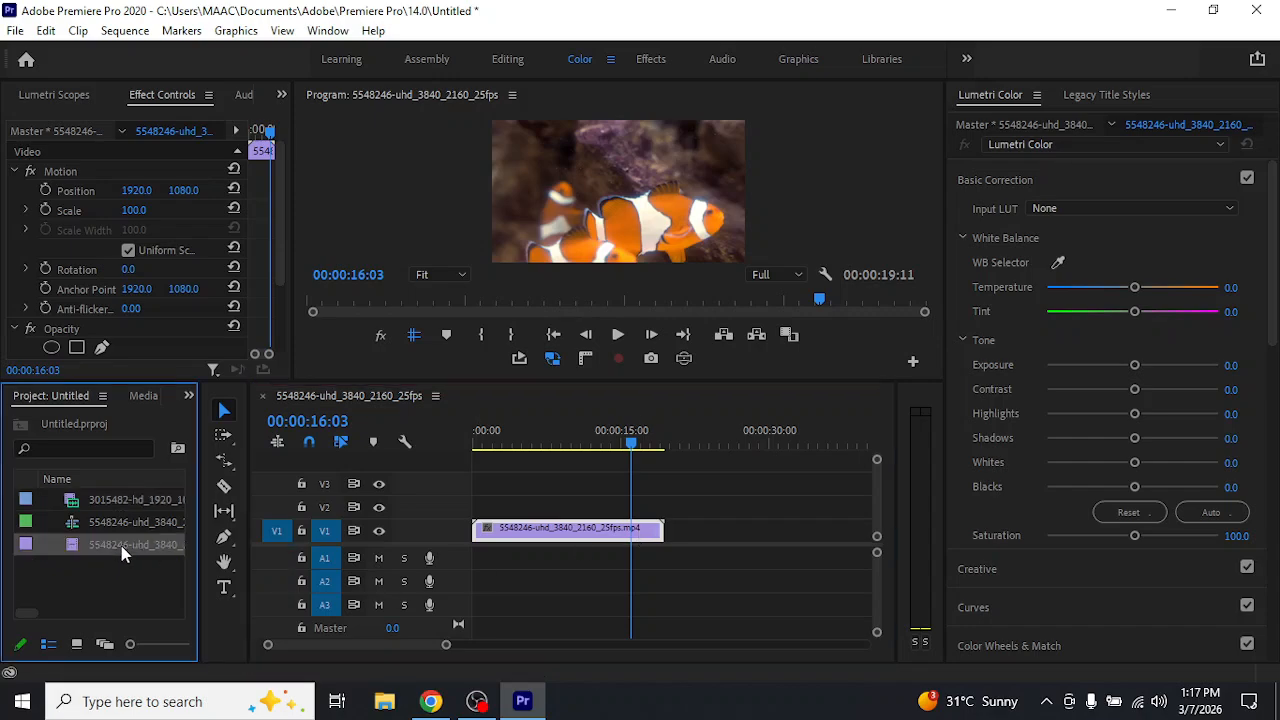
left_click_drag(118, 545, 685, 540)
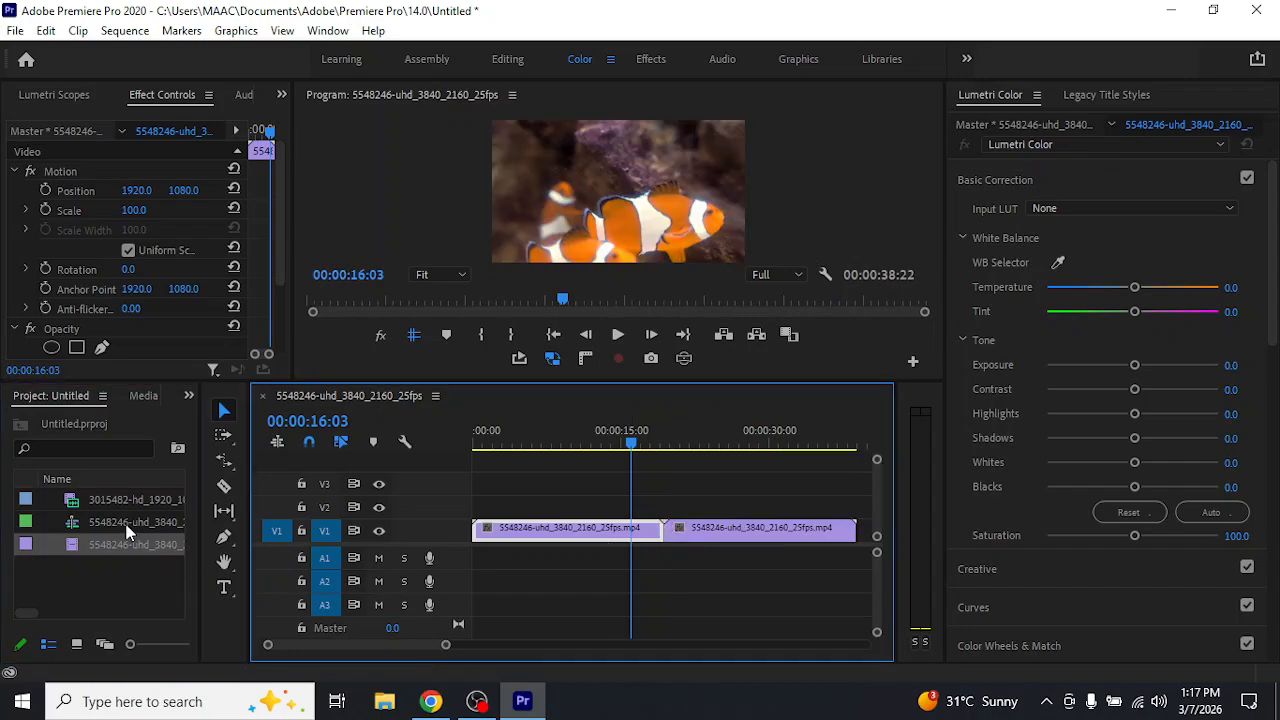
Place the desert clip on V1 directly after the second clownfish clip
left_click_drag(114, 501, 864, 550)
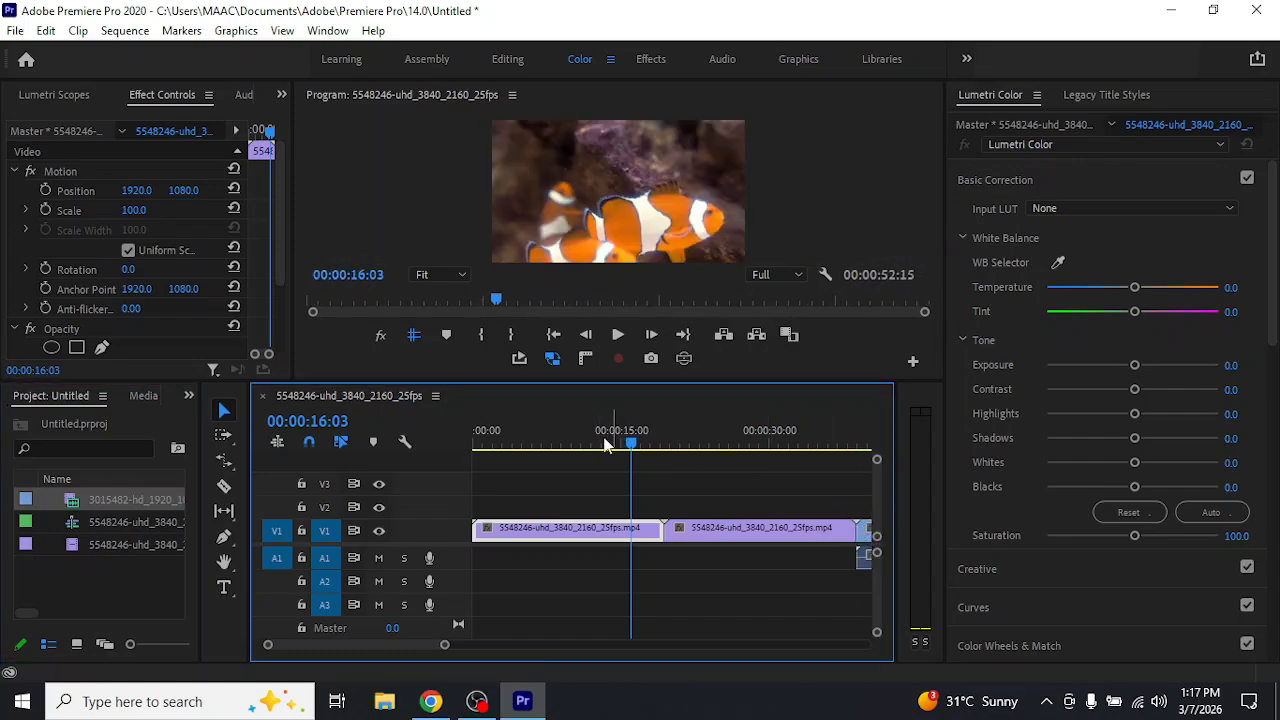
left_click_drag(444, 645, 495, 647)
left_click(674, 611)
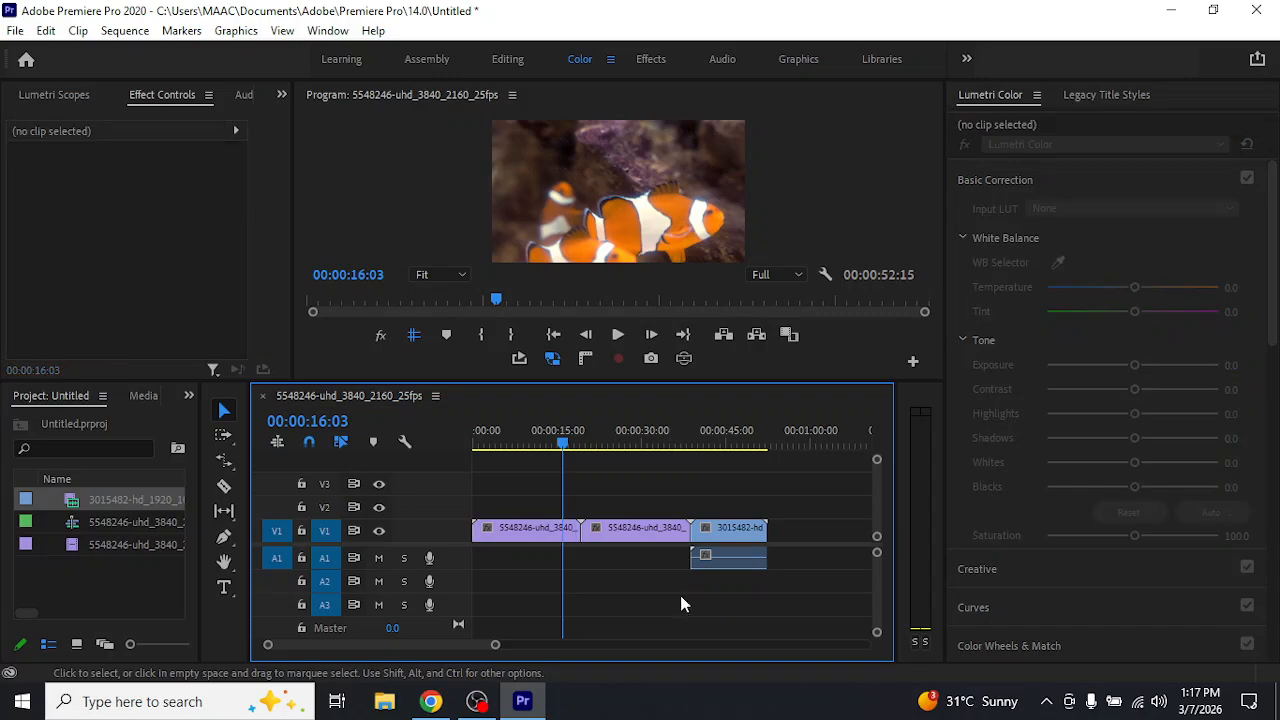
Raise the desert clip's exposure to 1.4 and compare it with the second clownfish clip at 00:00:29:04
left_click(727, 440)
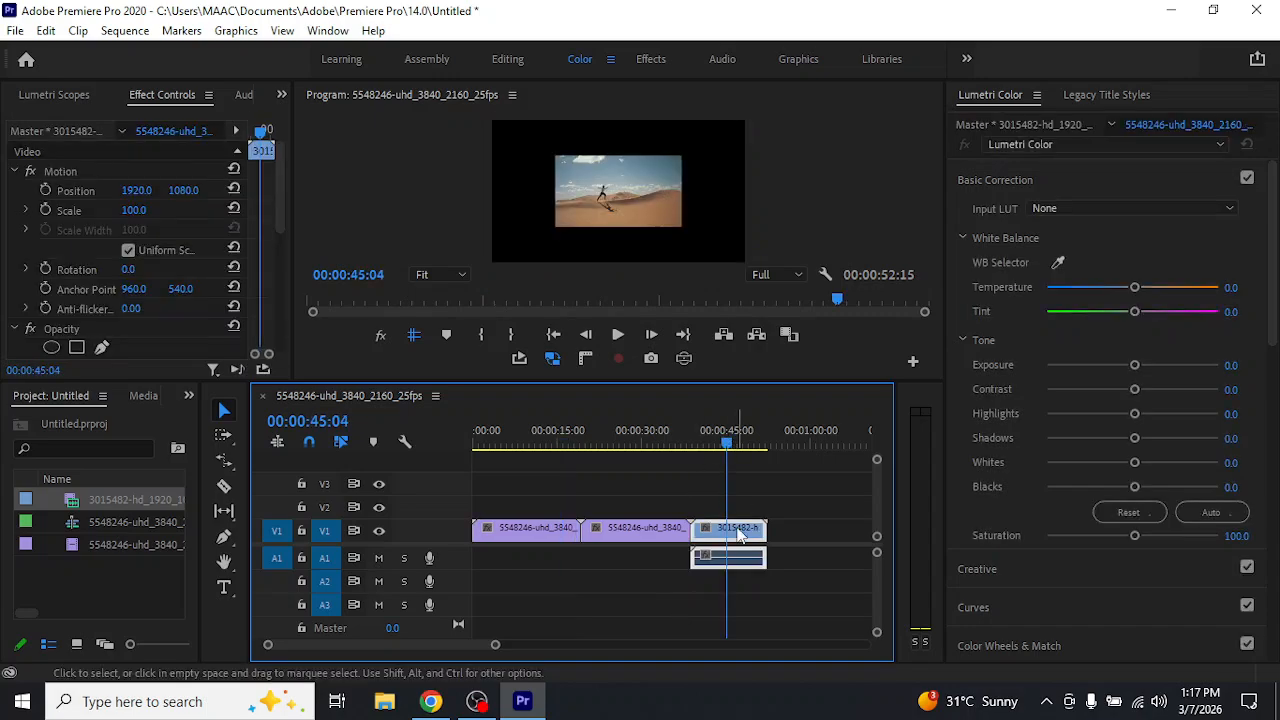
mouse_move(1134, 365)
left_mouse_down()
mouse_move(1171, 366)
mouse_move(1155, 372)
left_mouse_up()
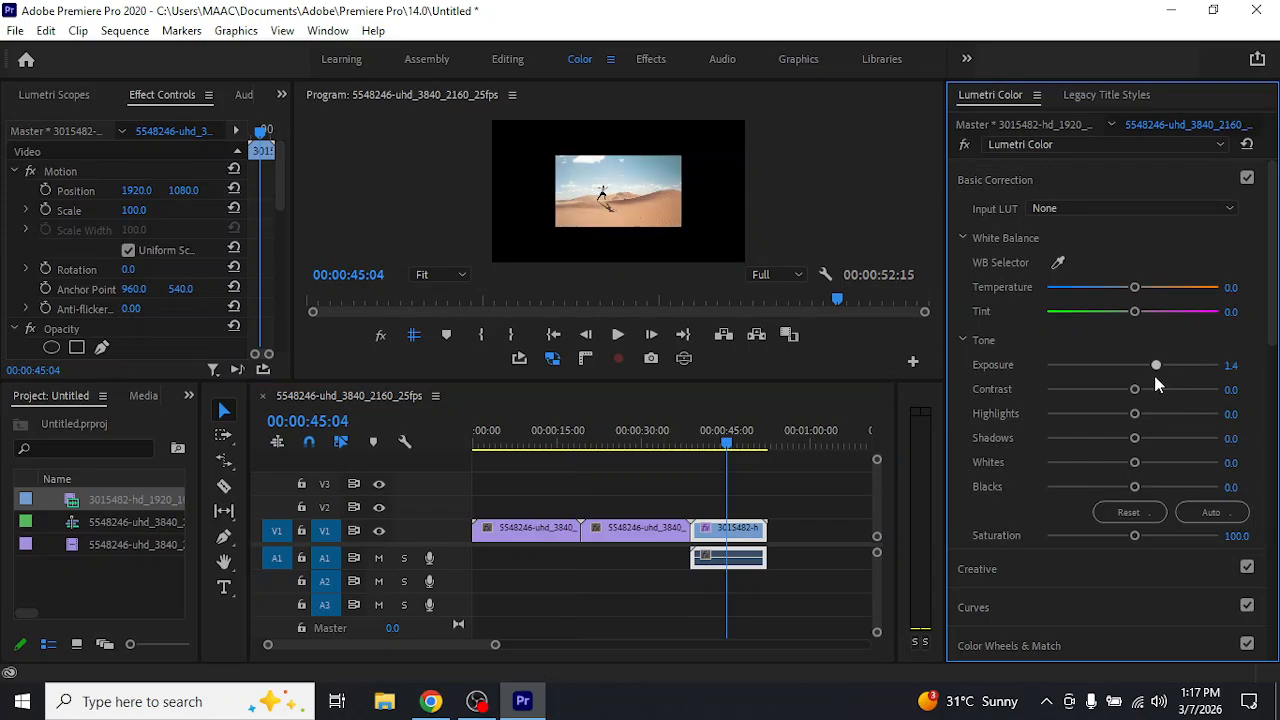
left_click(639, 432)
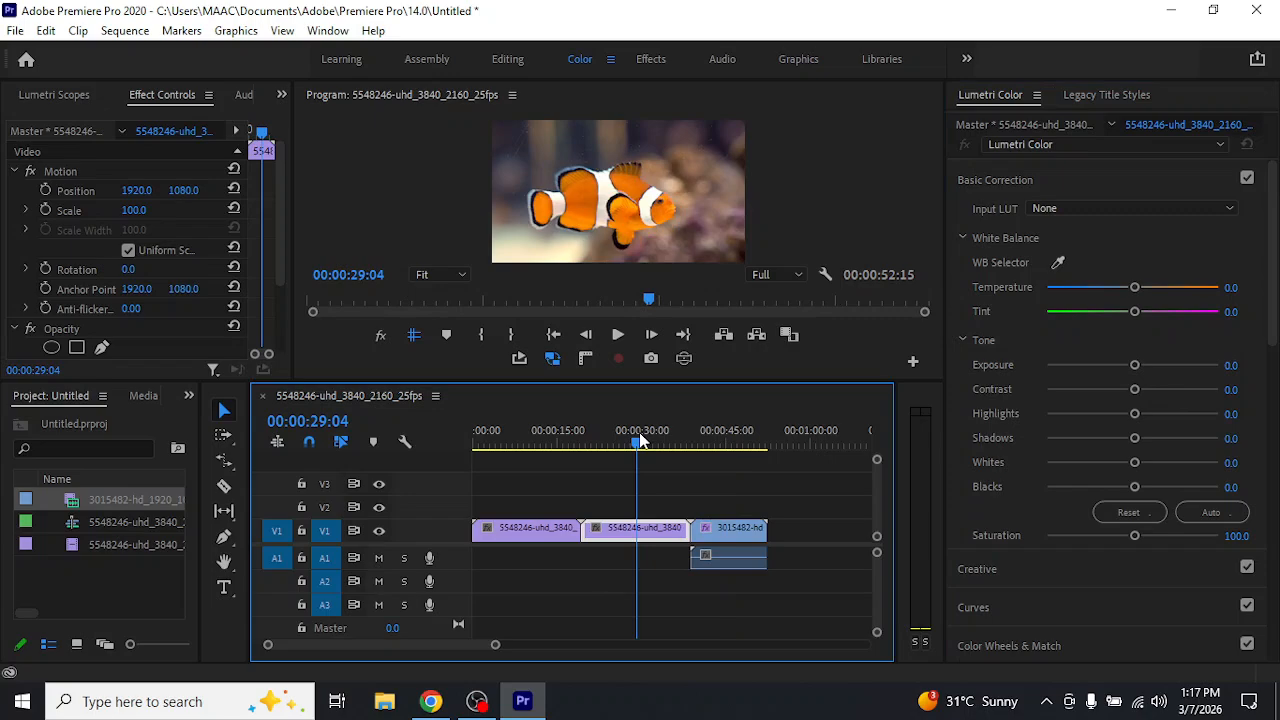
Return the playhead to the desert clip at 00:00:46:16 and reset the clip's Lumetri Color settings
left_click(736, 521)
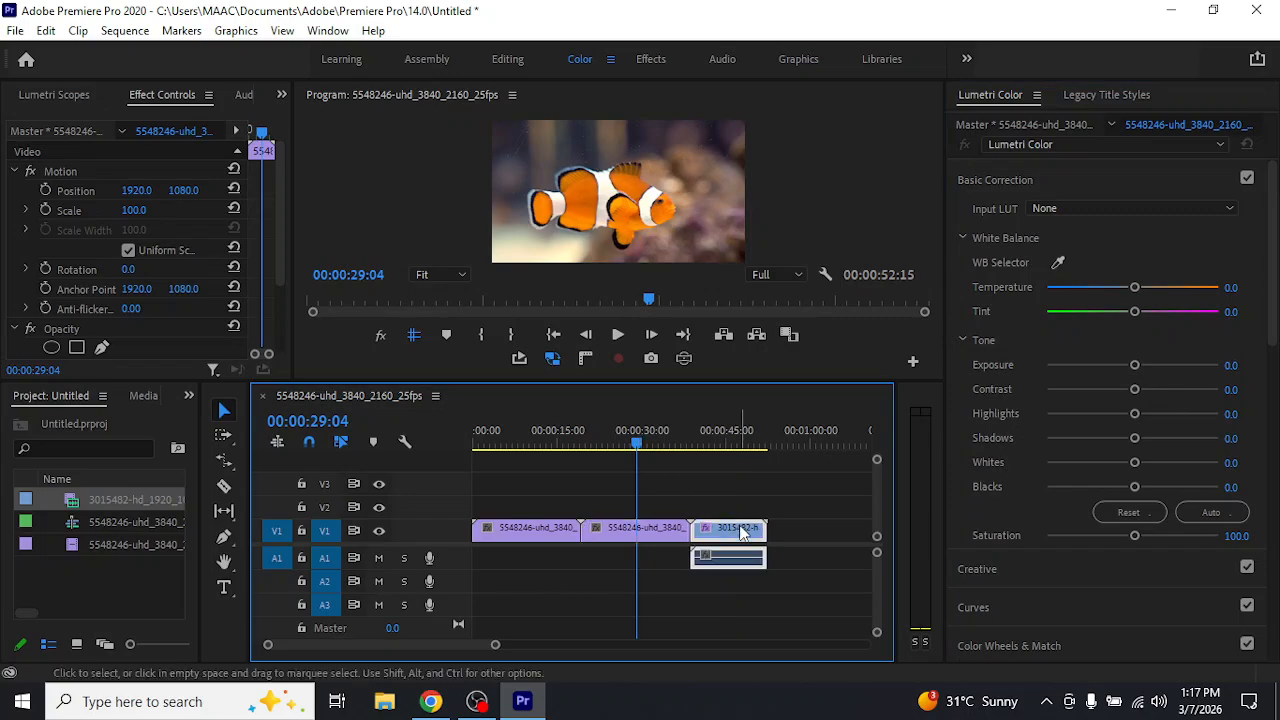
left_click(735, 444)
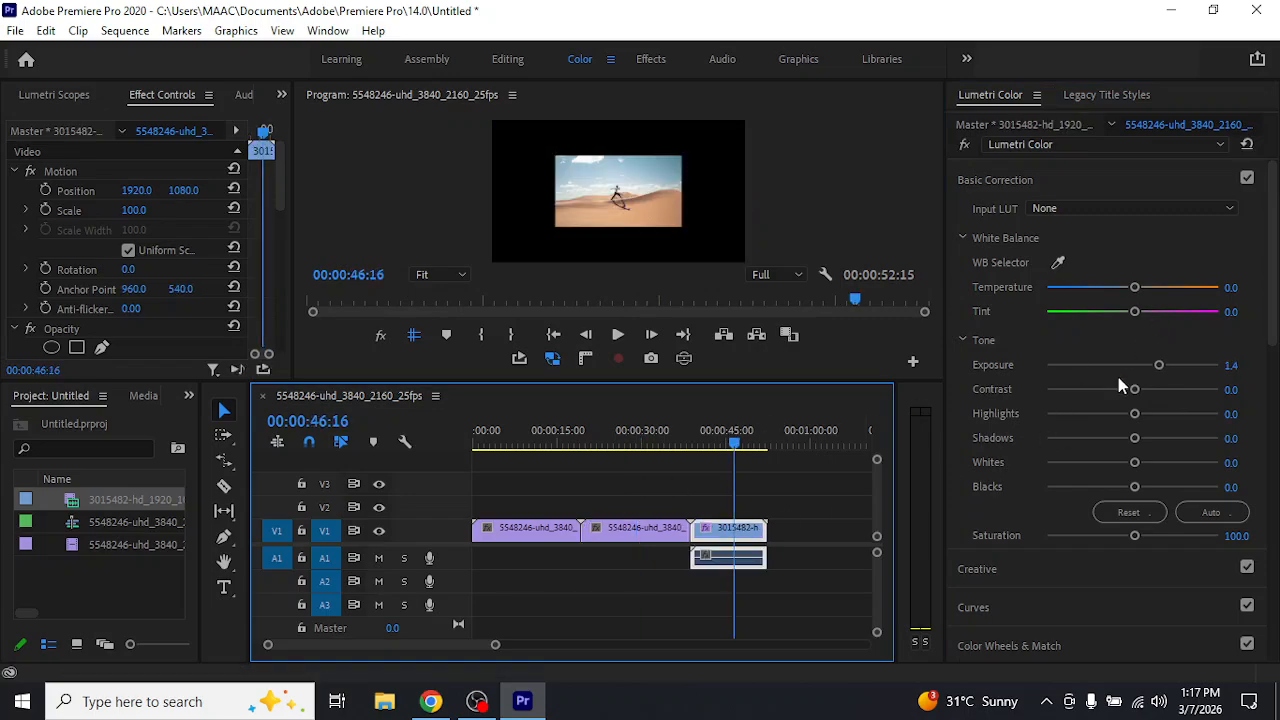
left_click(1254, 145)
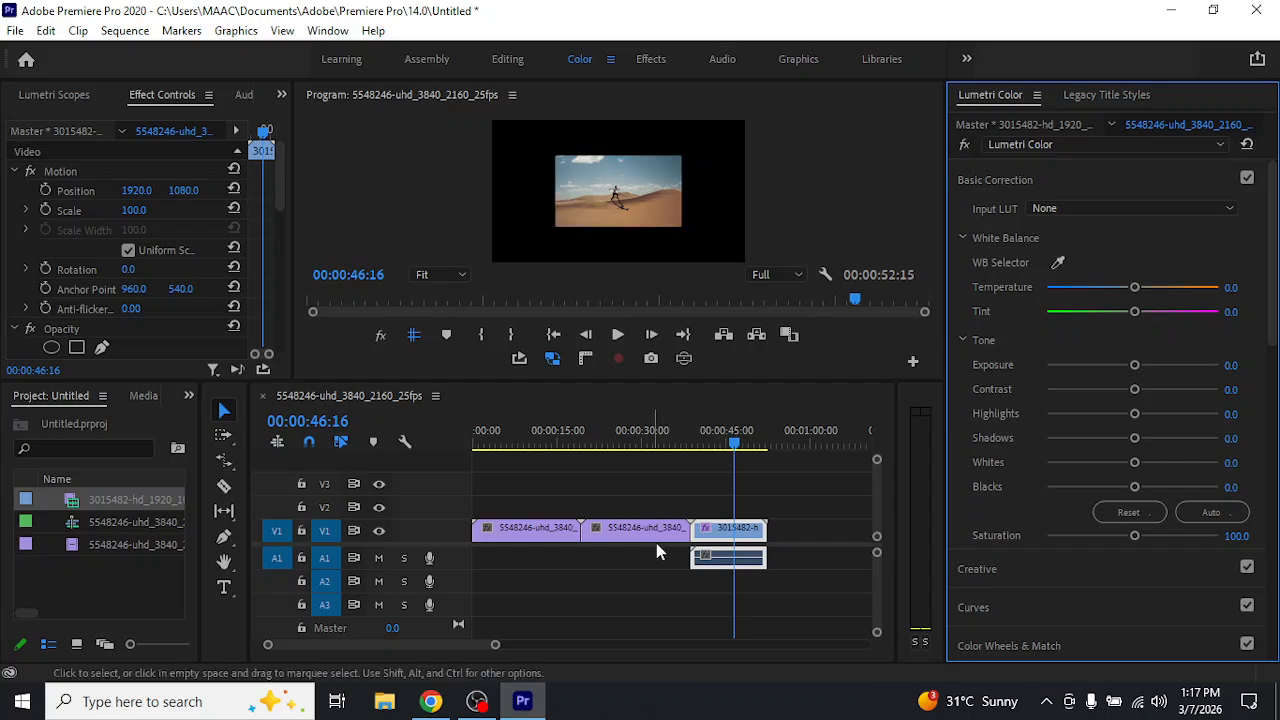
Create a new adjustment layer at 3840 × 2160, 25.00 fps with square pixels
left_click(581, 627)
left_click_drag(197, 521, 401, 535)
left_click(353, 643)
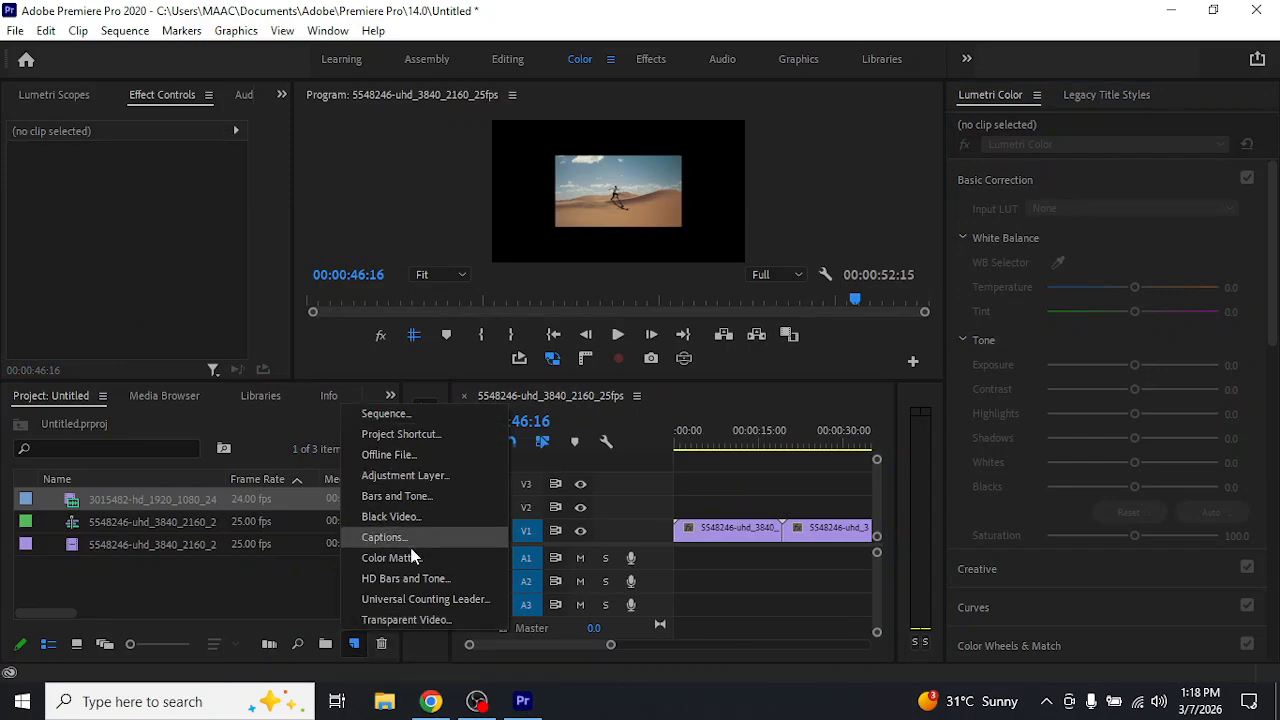
left_click(410, 476)
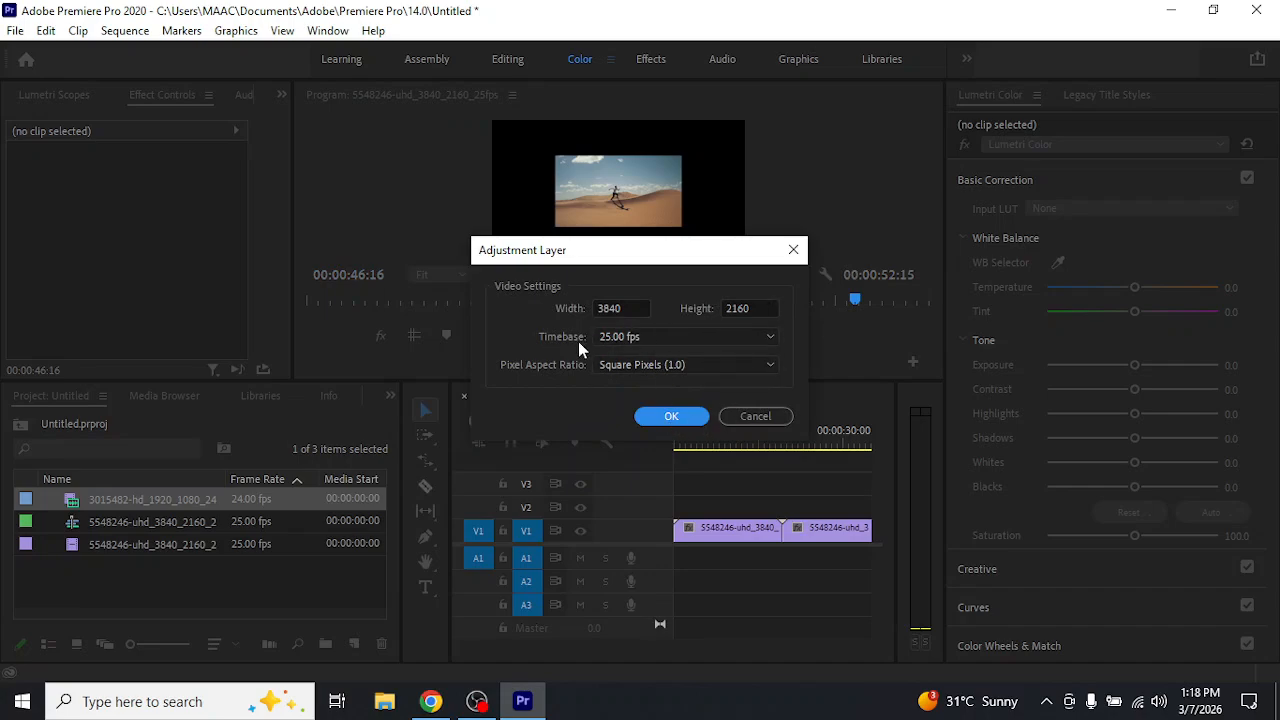
left_click(653, 414)
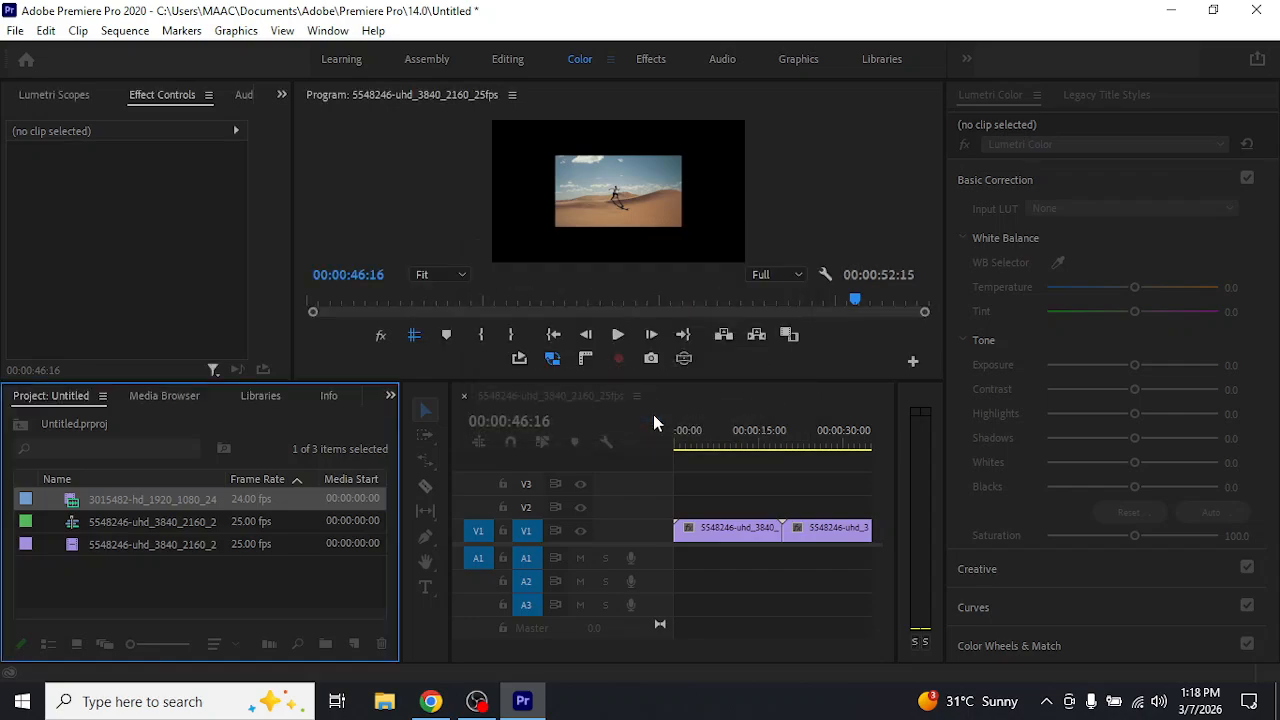
Place the adjustment layer on V2 and lengthen it to span most of the three clips below
left_click_drag(143, 508, 650, 545)
left_click_drag(447, 600, 303, 598)
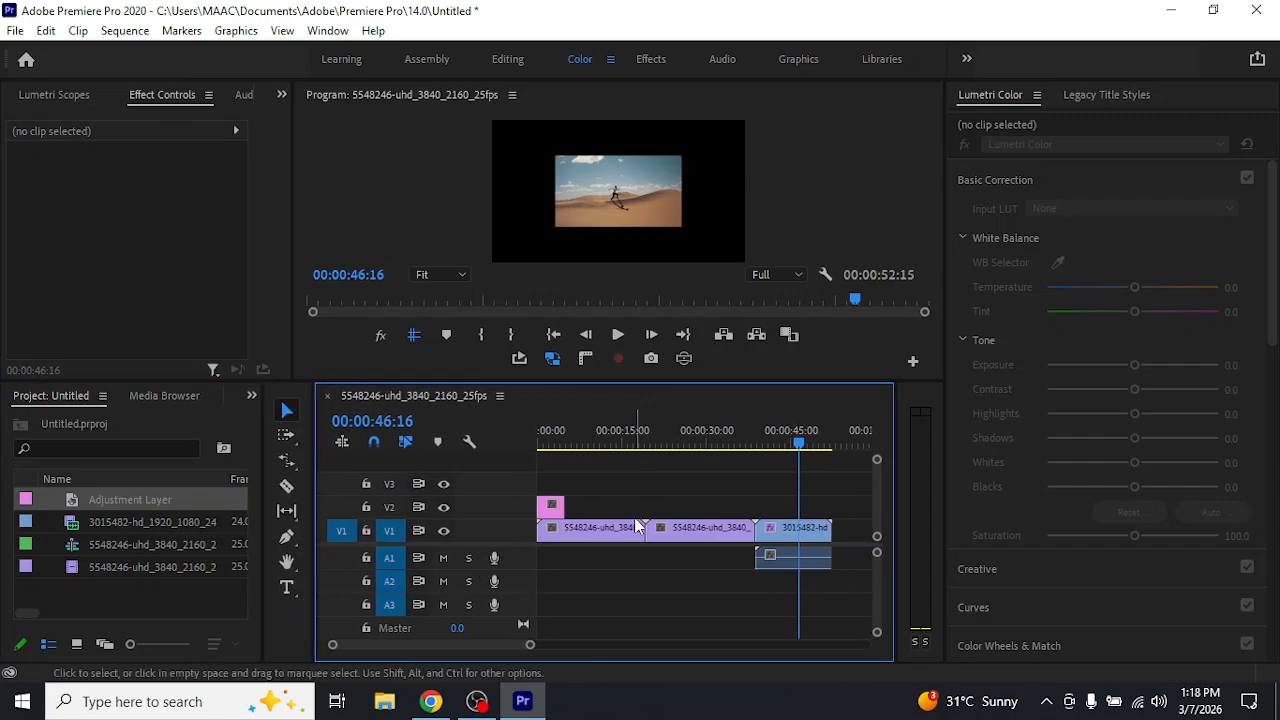
left_click_drag(556, 507, 797, 512)
left_click_drag(688, 506, 702, 521)
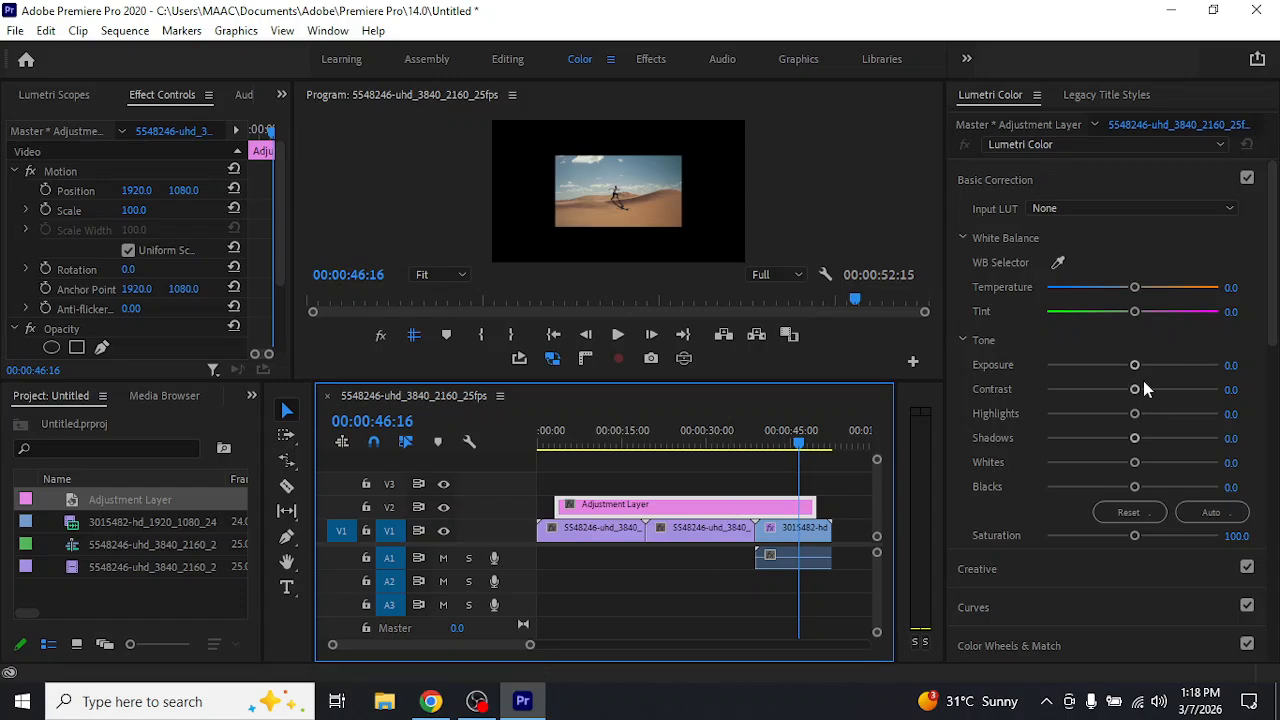
Set the adjustment layer's exposure to 2.7 and check the look on both clownfish clips
left_click_drag(1135, 365, 1177, 365)
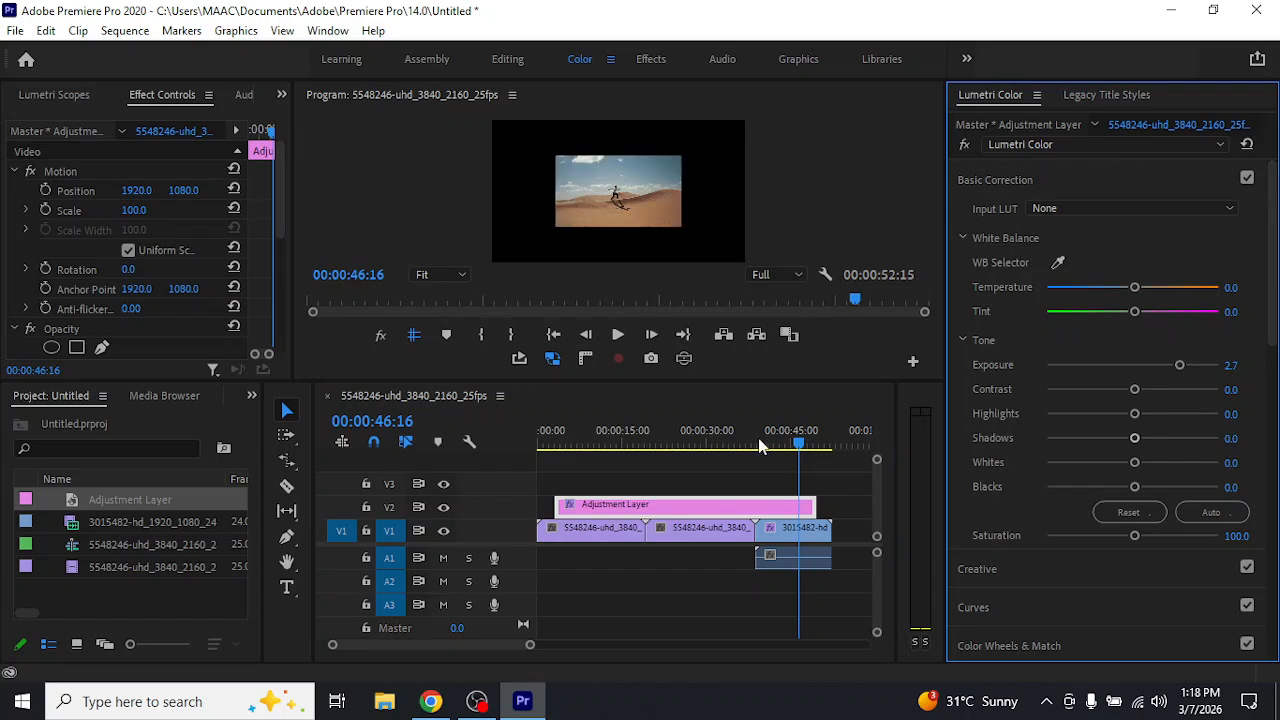
left_click(702, 446)
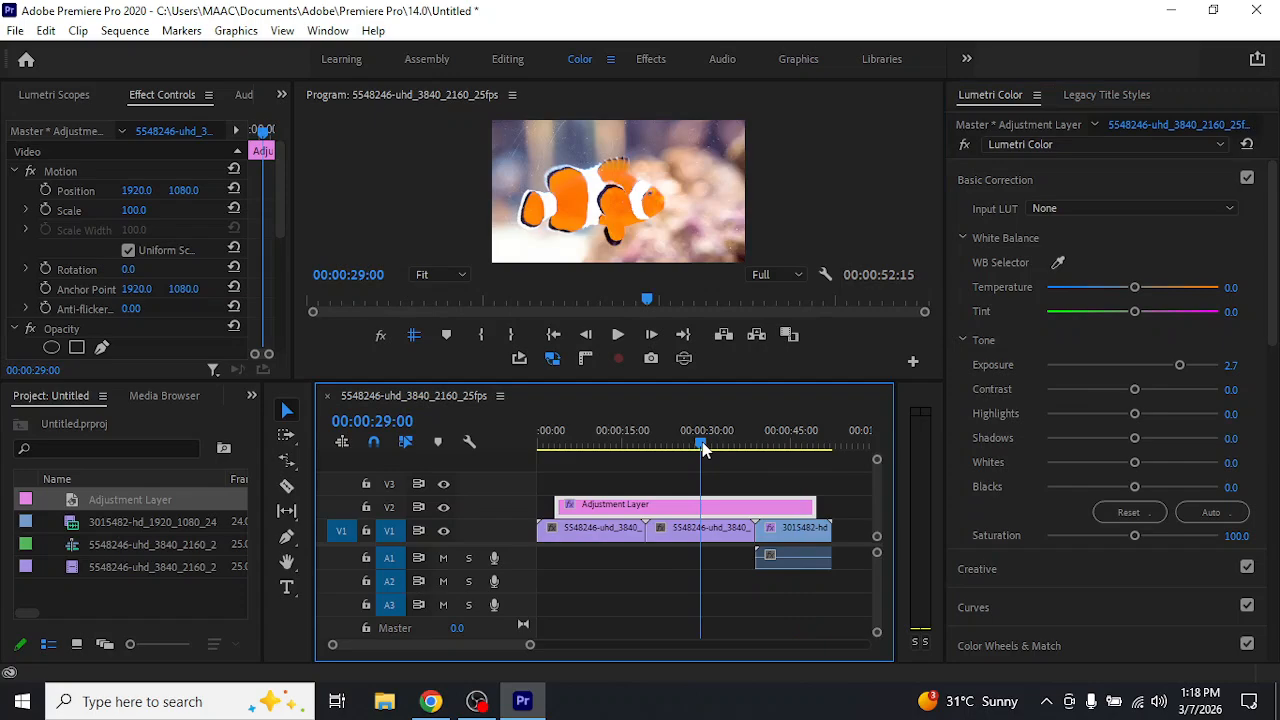
left_click(600, 442)
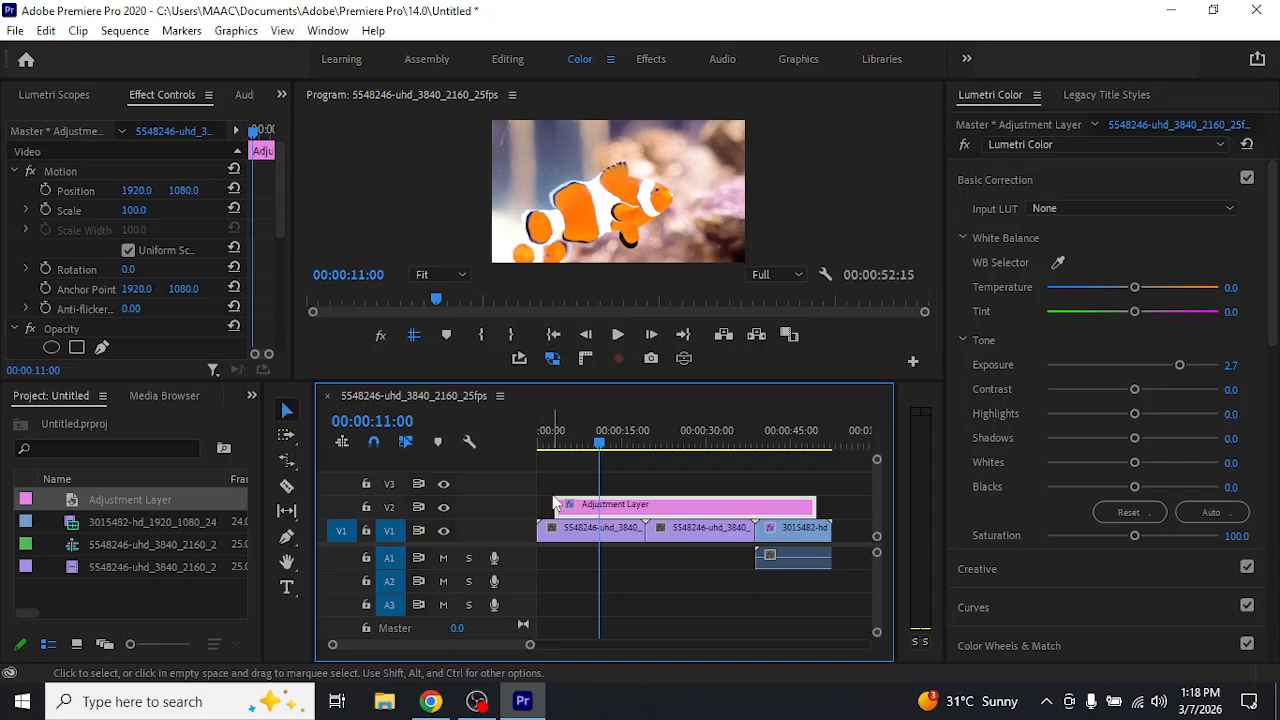
Move the playhead to 00:00:01:17 and extend both ends of the adjustment layer to cover all three clips
left_click(548, 443)
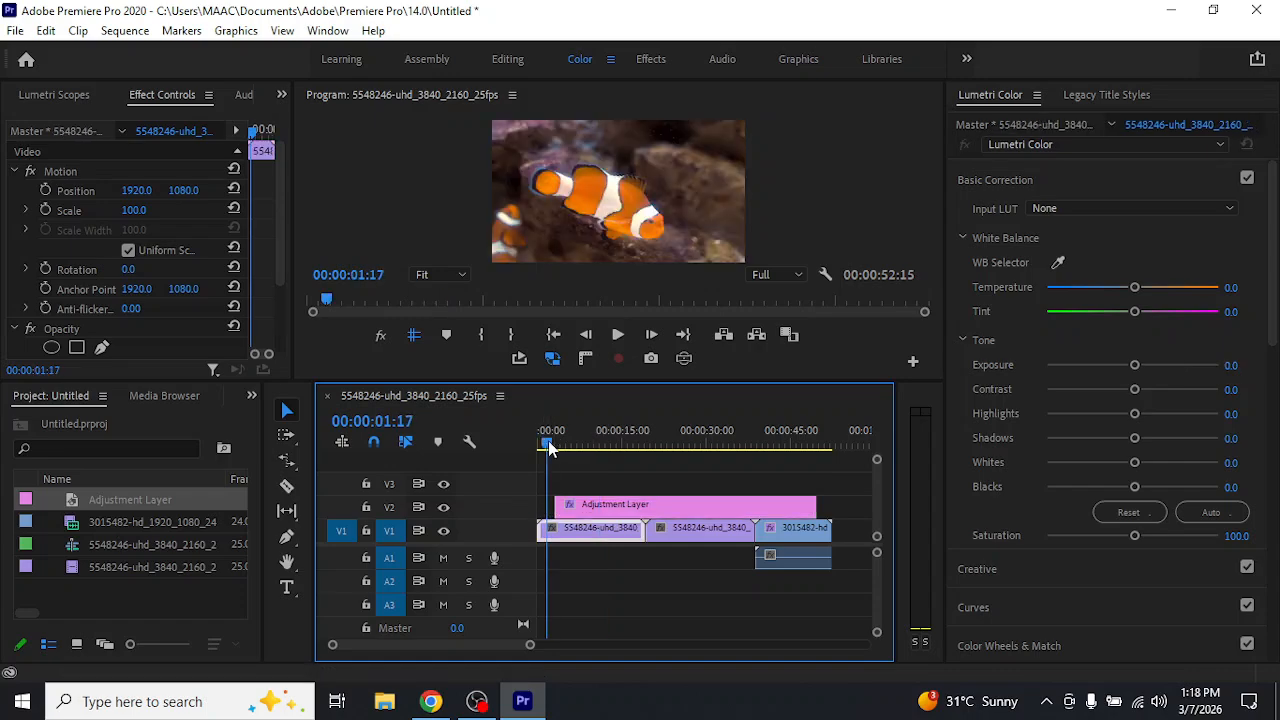
left_click_drag(556, 504, 522, 504)
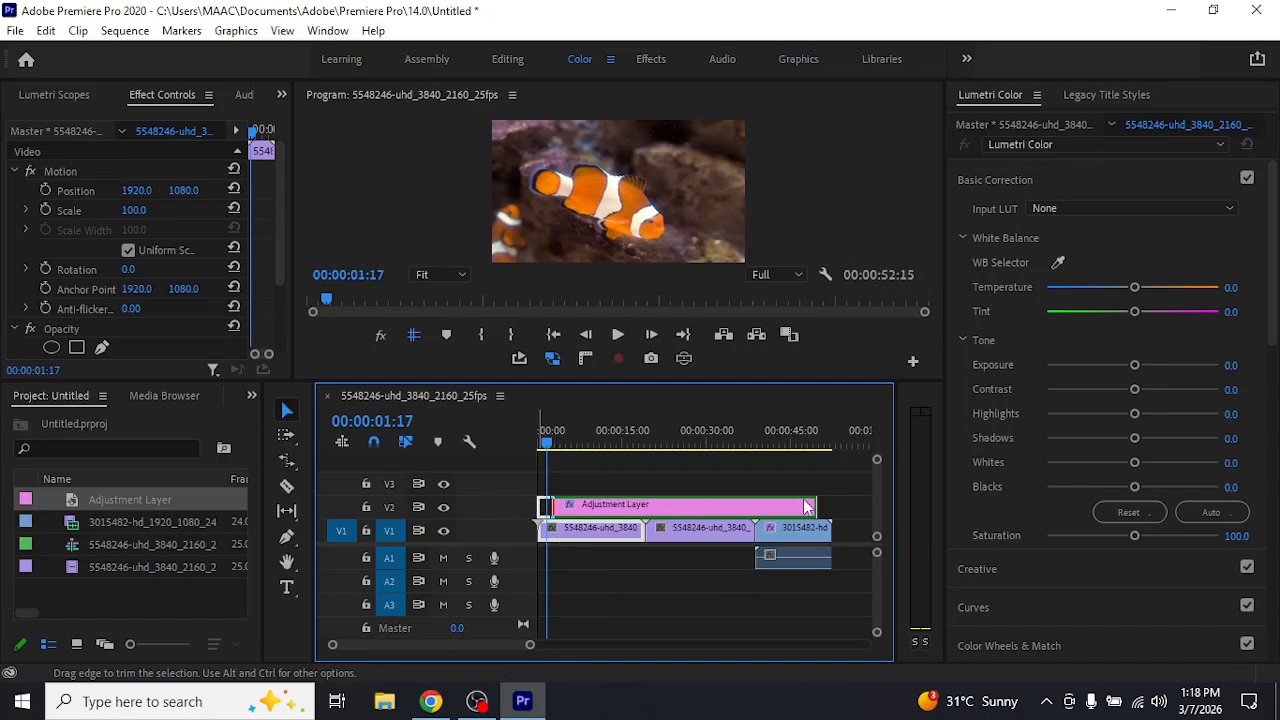
left_click_drag(810, 502, 829, 503)
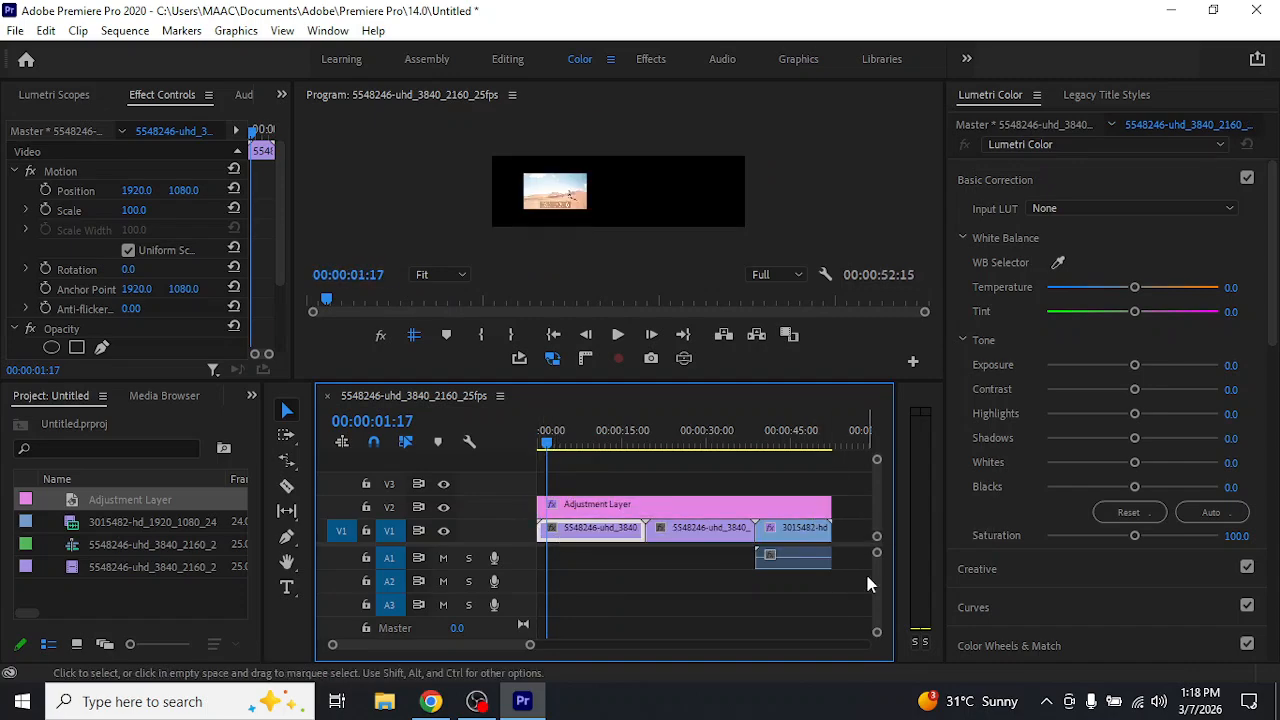
Delete the adjustment layer from V2 to compare the footage without it, and undo the deletion
left_click(727, 505)
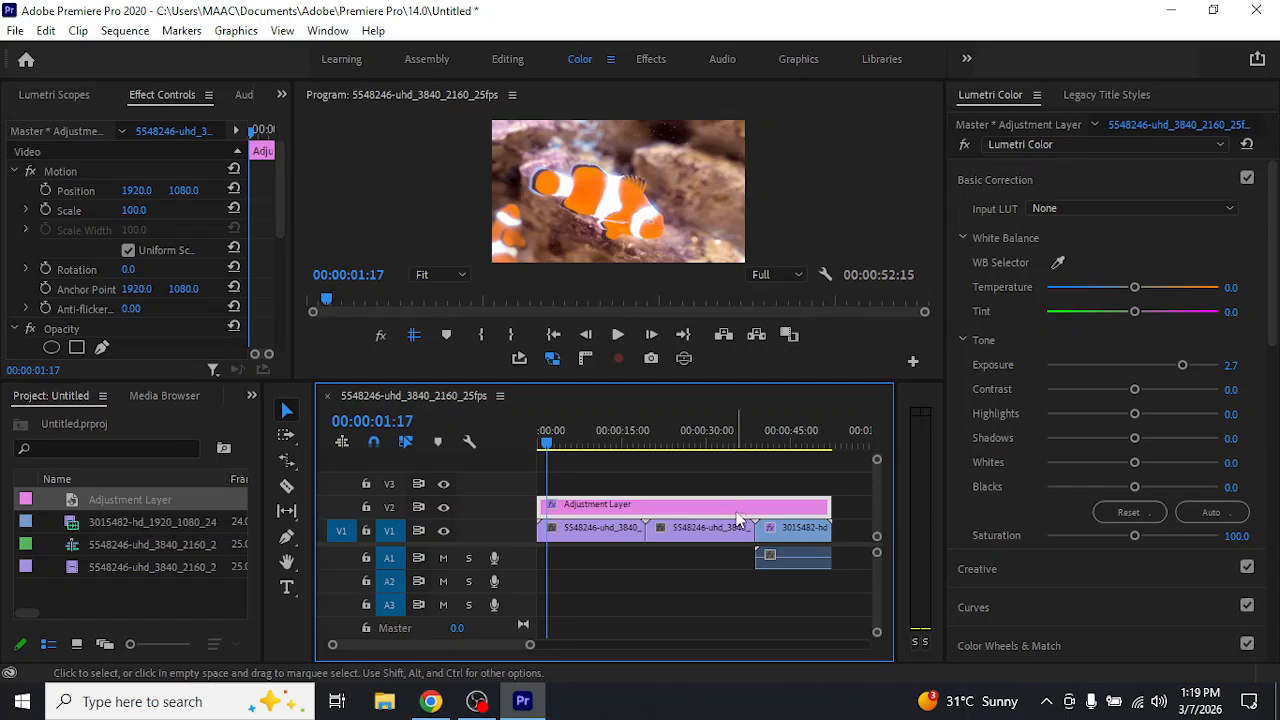
key("Delete")
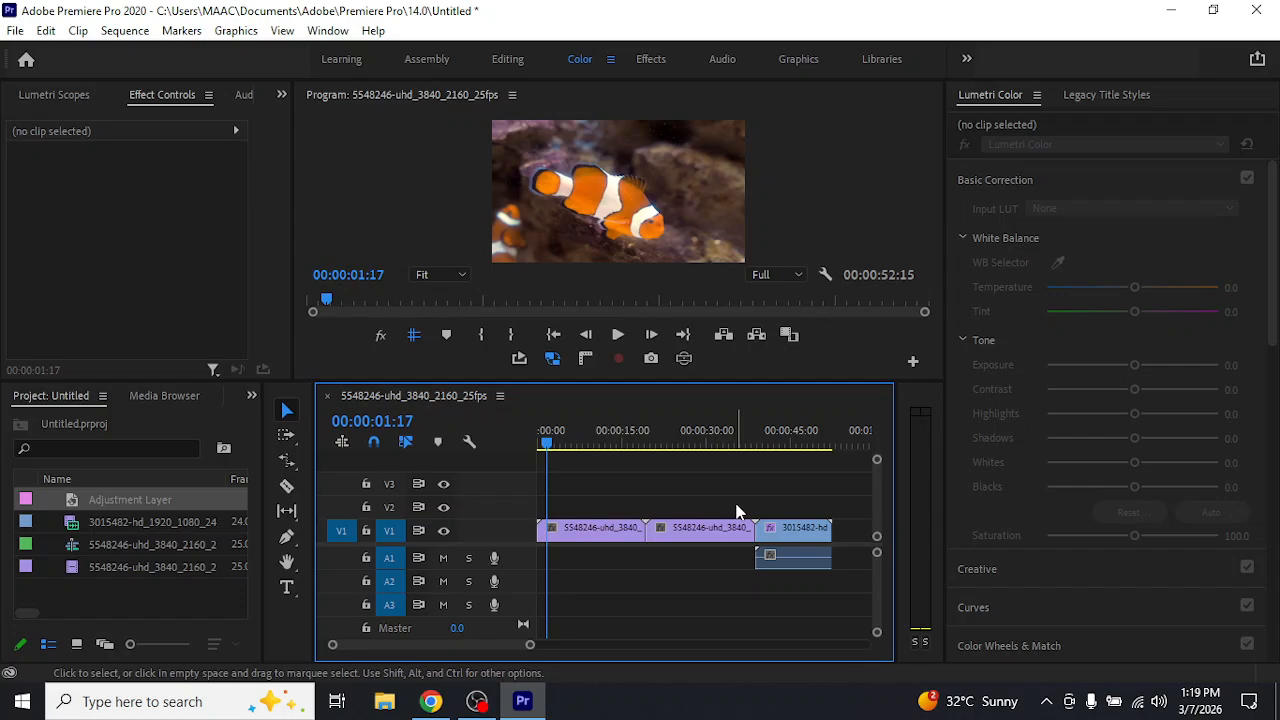
key("ctrl+z")
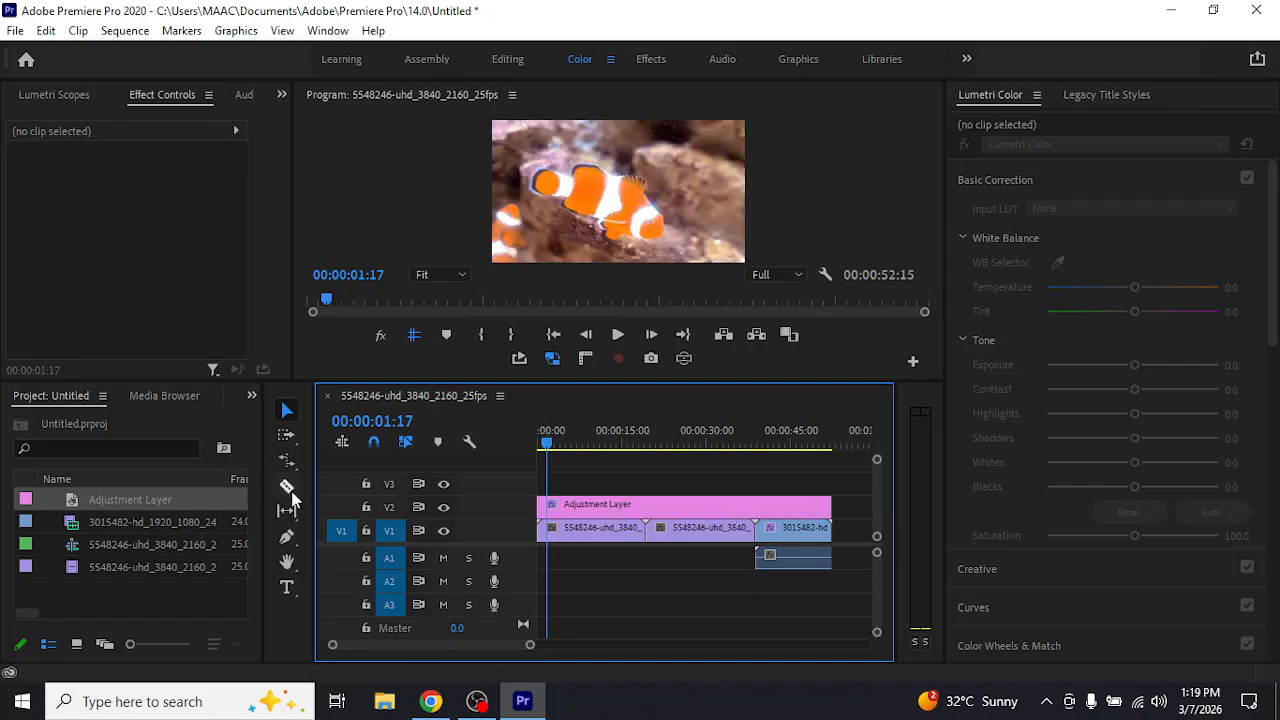
Split the adjustment layer with the Razor tool at the cut between the clownfish clips and again just before the desert clip
key("c")
left_click(645, 504)
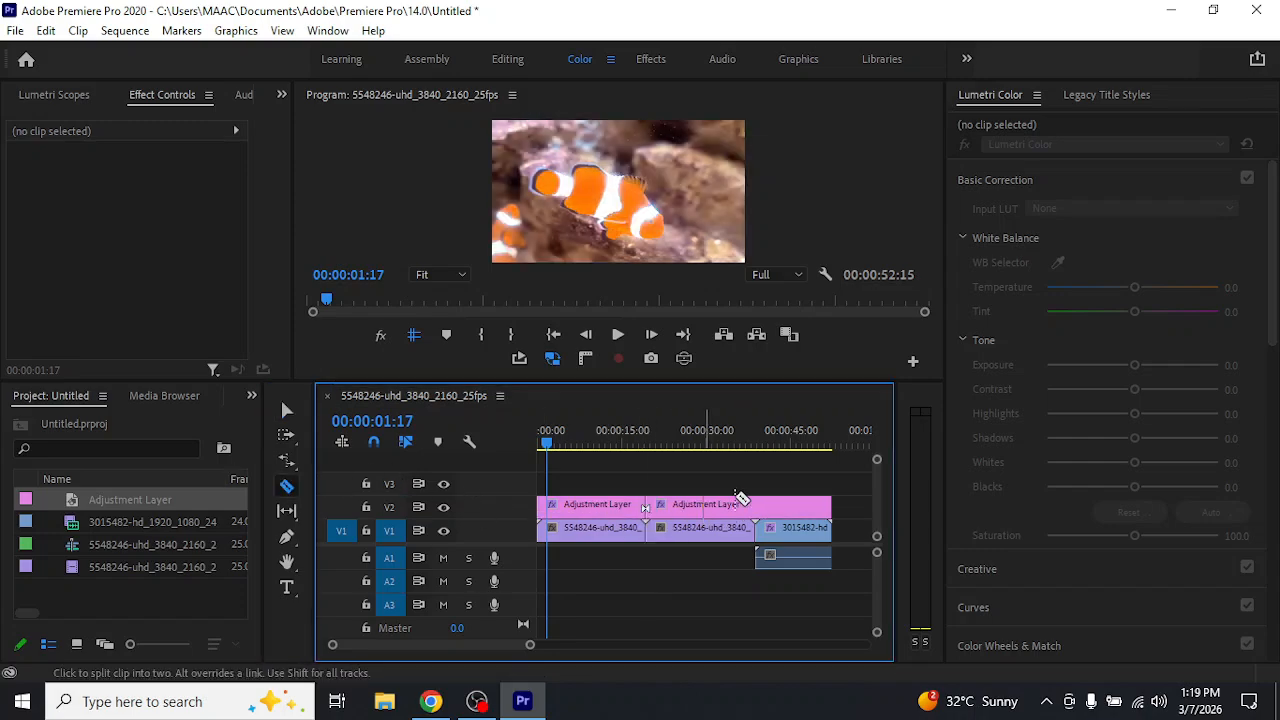
left_click(762, 504)
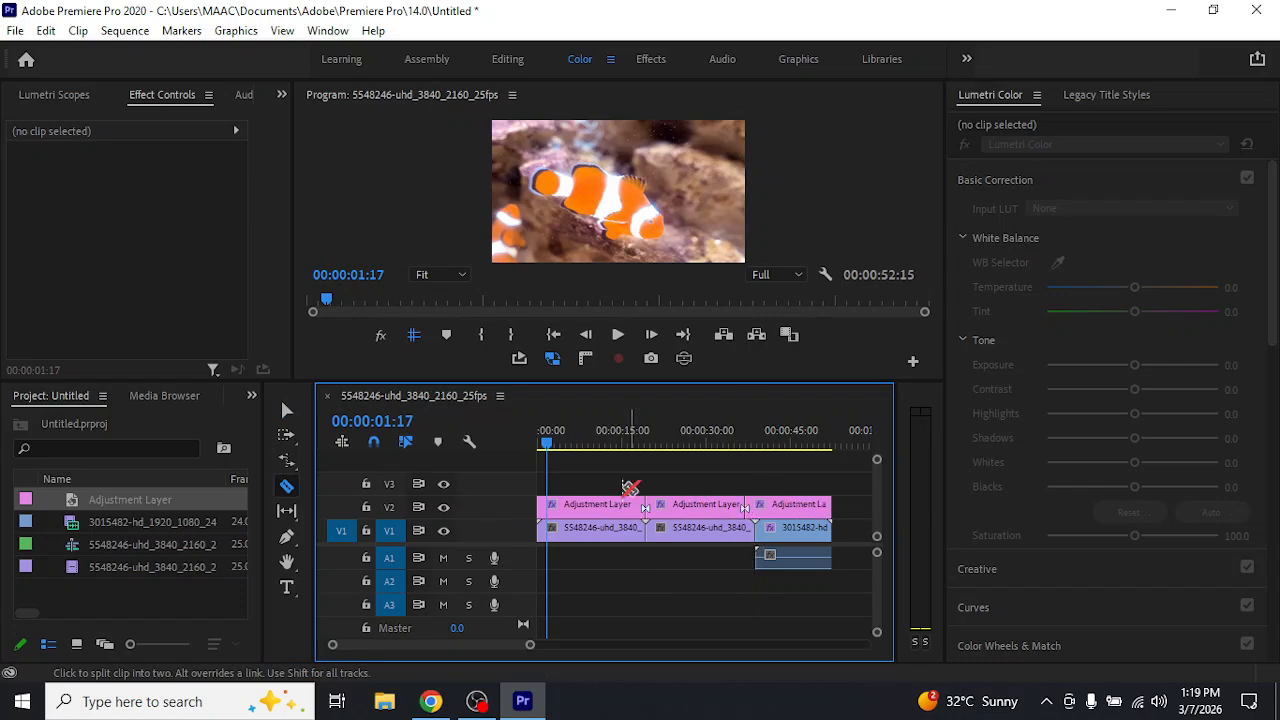
left_click(287, 410)
Set the middle adjustment layer segment's exposure to -2.9 and save the project with the playhead at 00:00:29:21
left_click(696, 506)
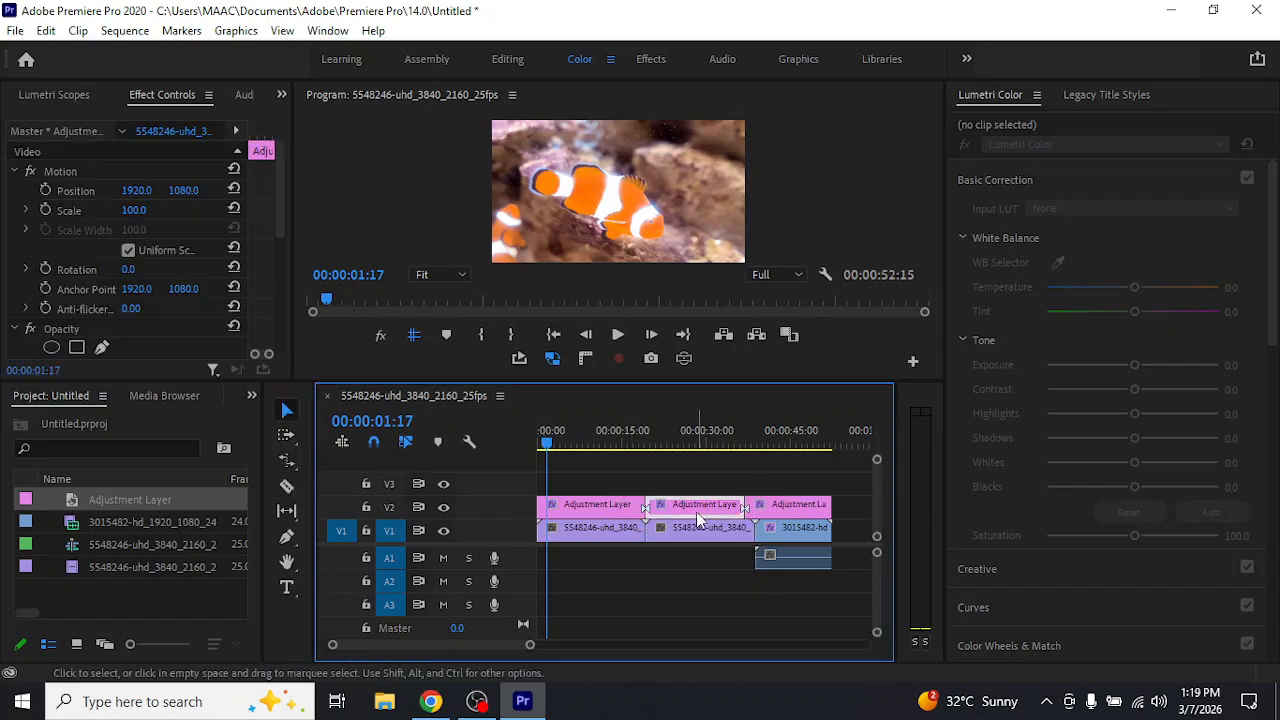
left_click_drag(1184, 365, 1084, 396)
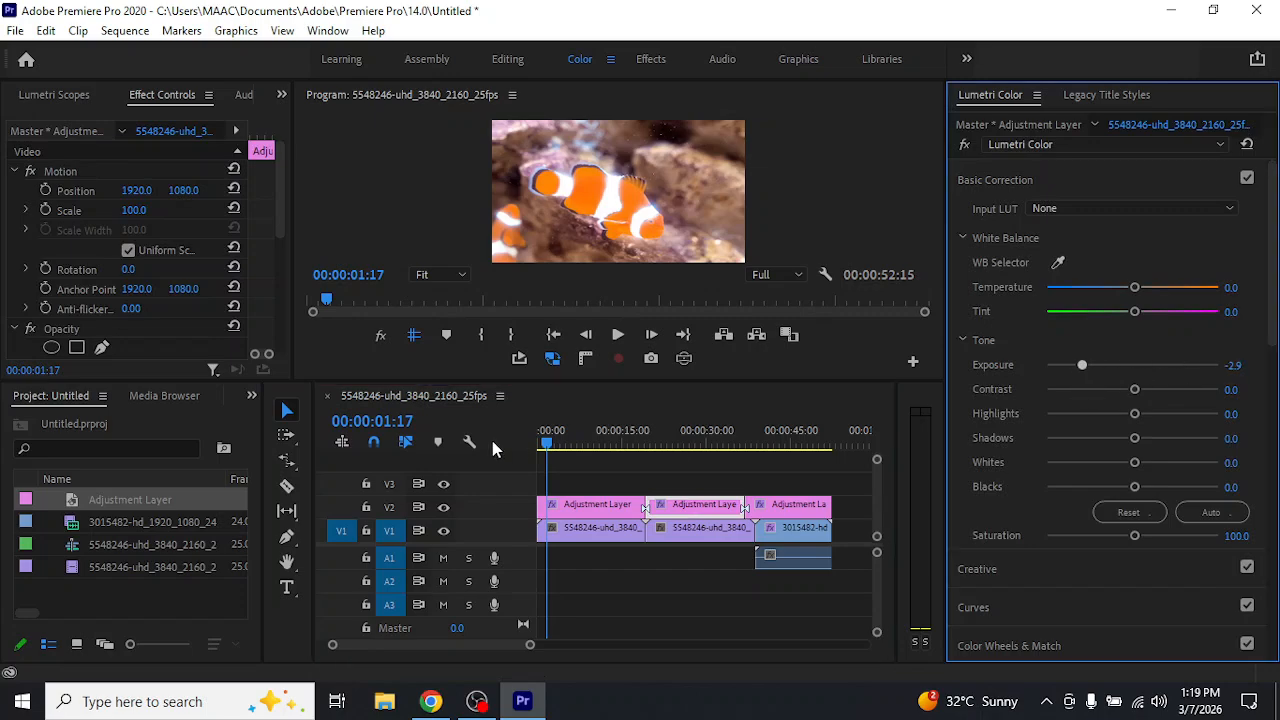
left_click(614, 440)
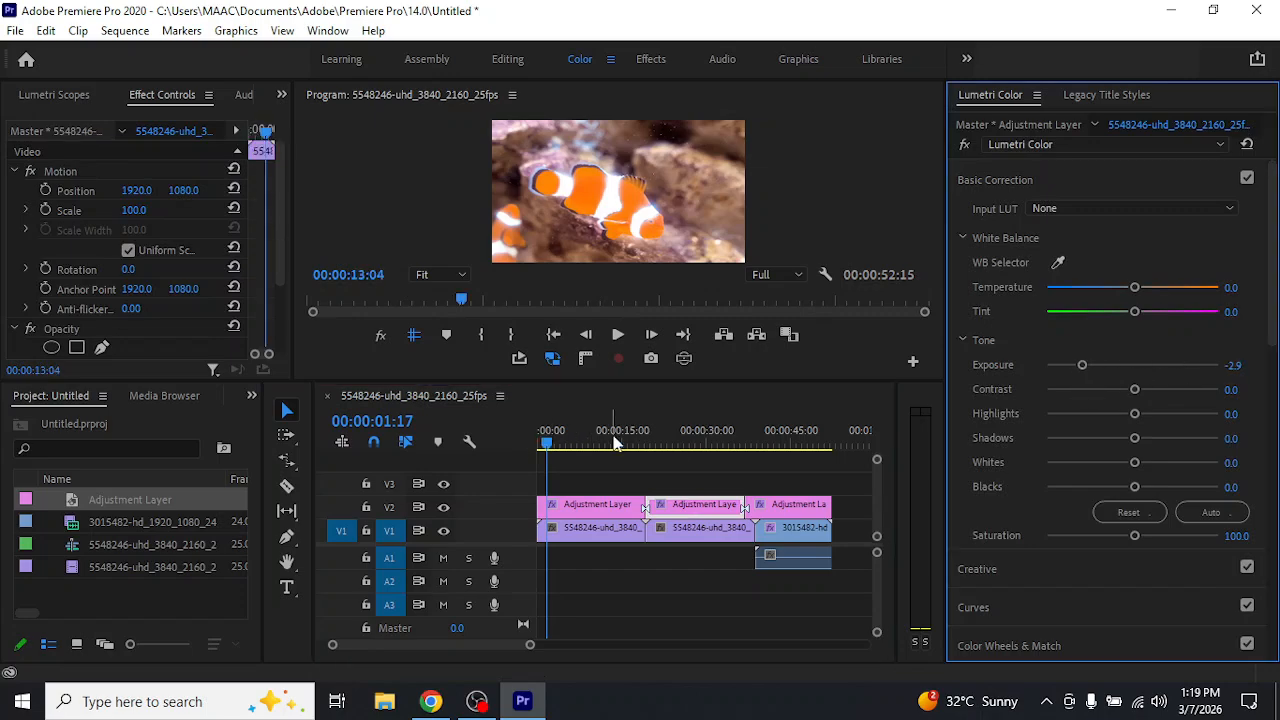
left_click(707, 440)
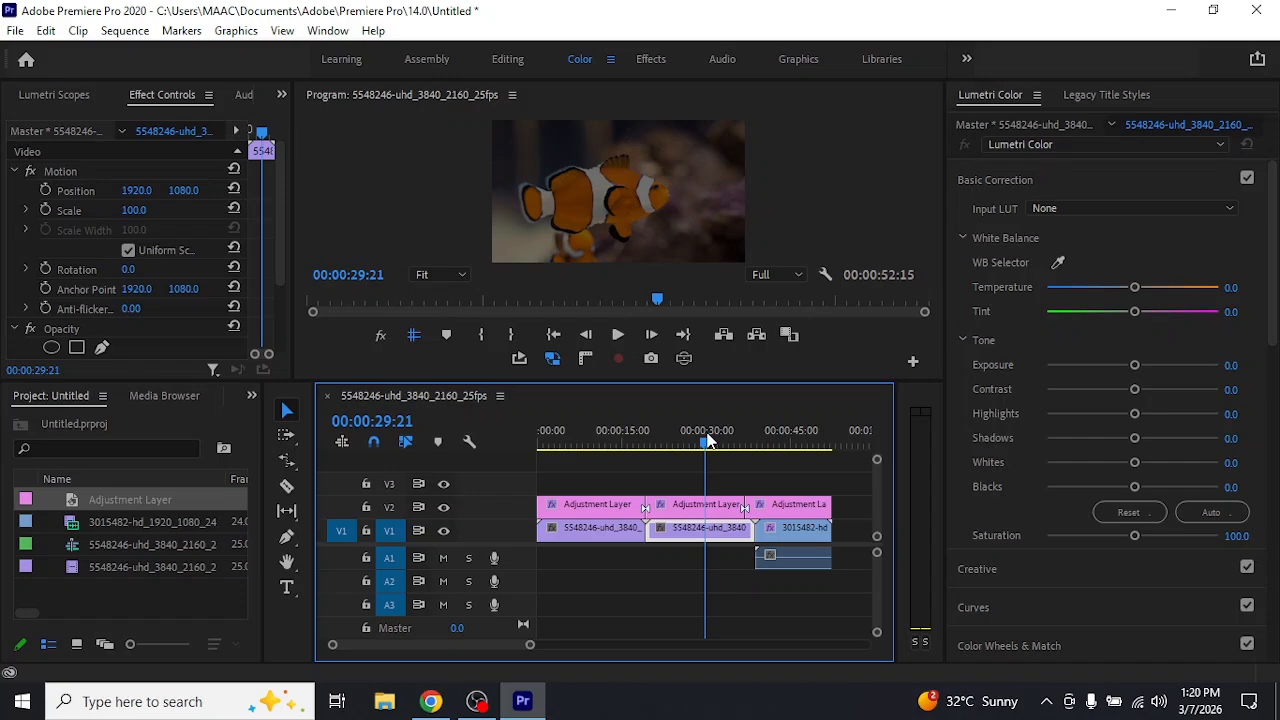
key("ctrl+s")
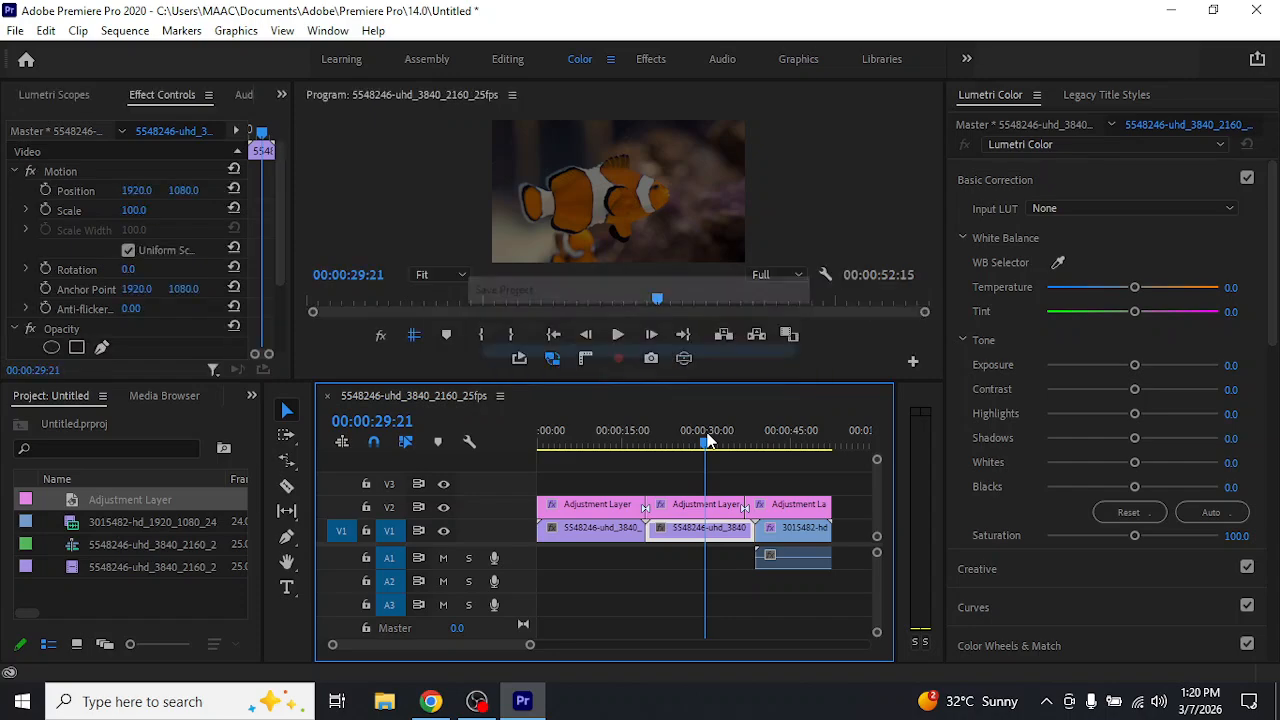
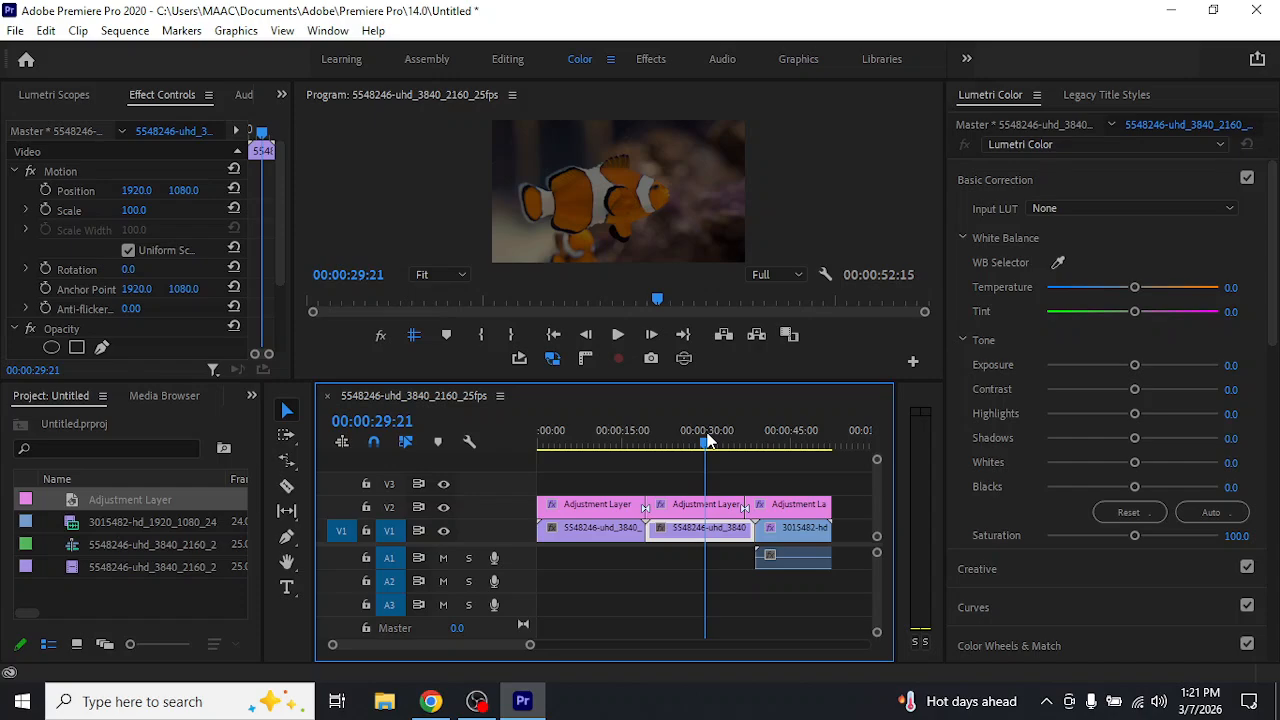
Select all three adjustment layer segments on V2 and delete them
left_click_drag(832, 473, 728, 490)
left_click_drag(622, 498, 525, 501)
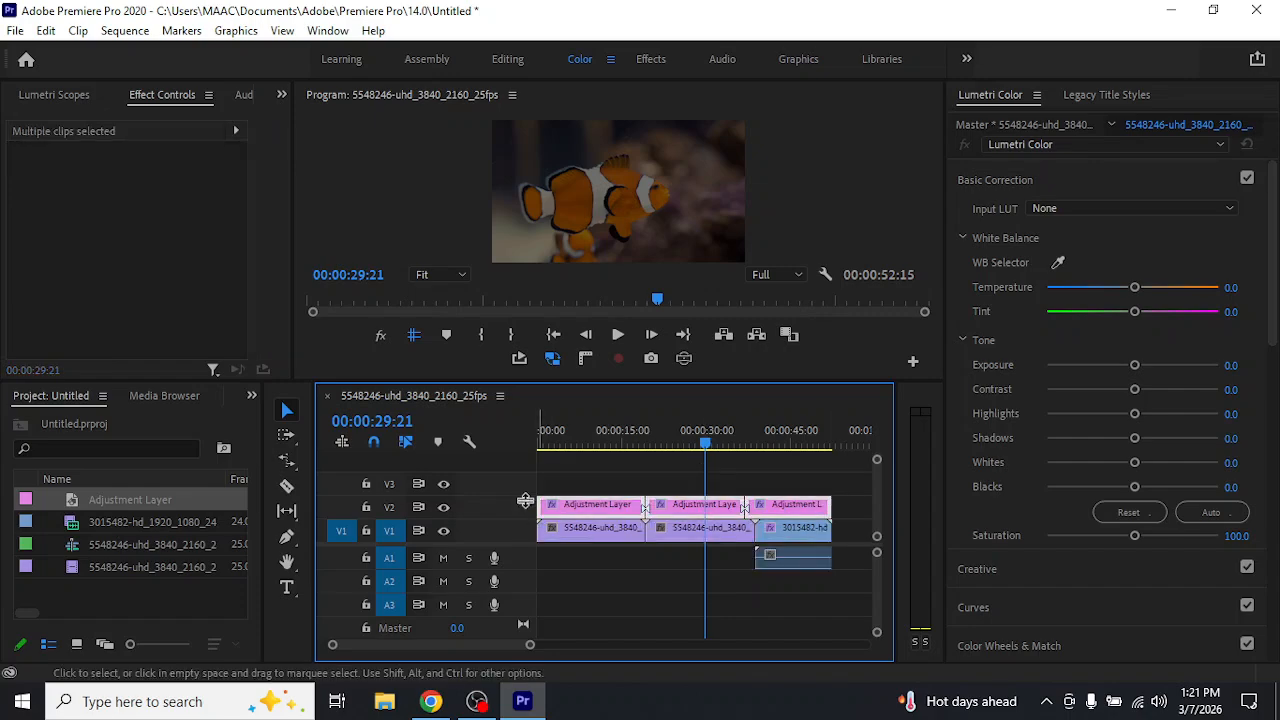
key("Delete")
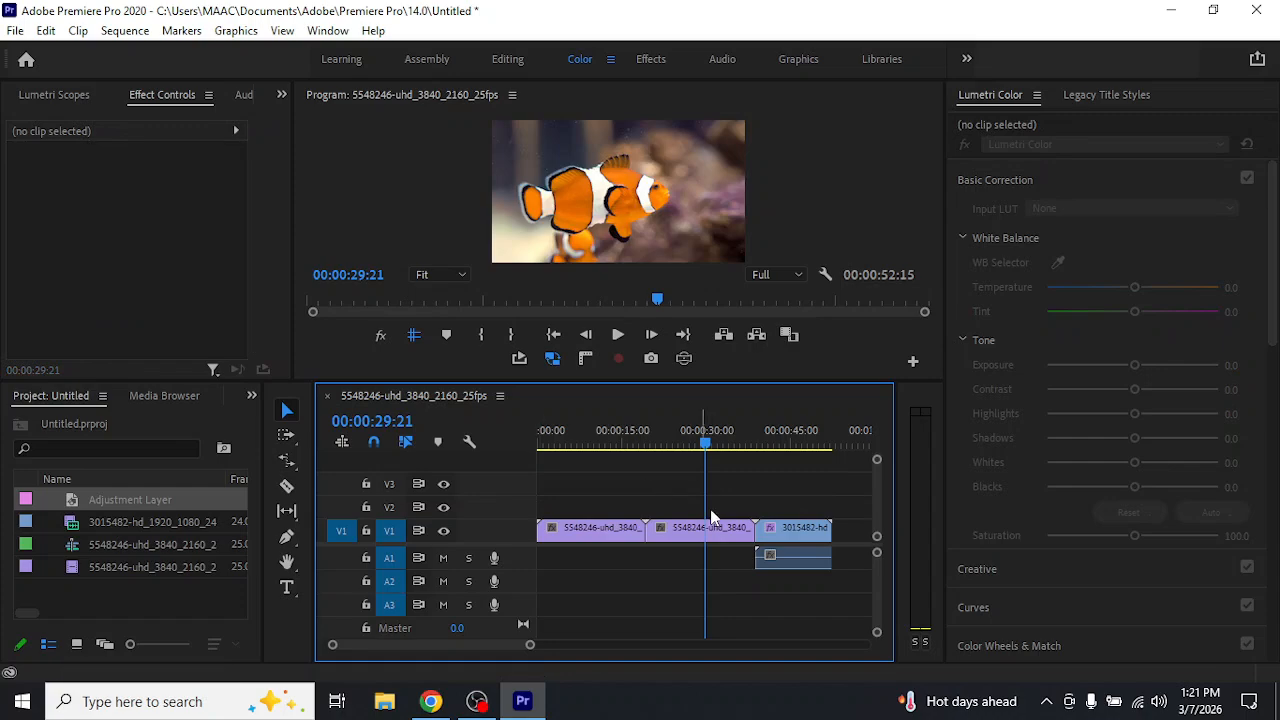
Set the second clownfish clip's own exposure to 2.6 and compare it with the desert clip at 00:00:45:16
left_click(714, 531)
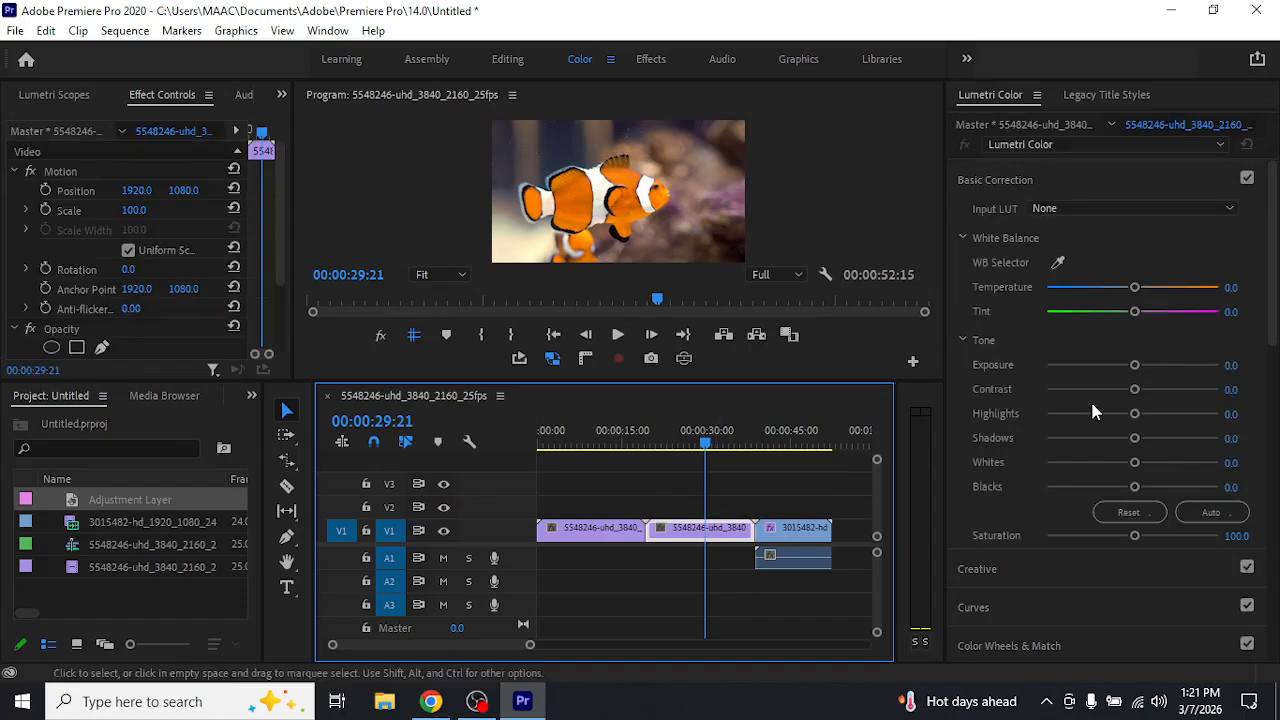
left_click(1176, 372)
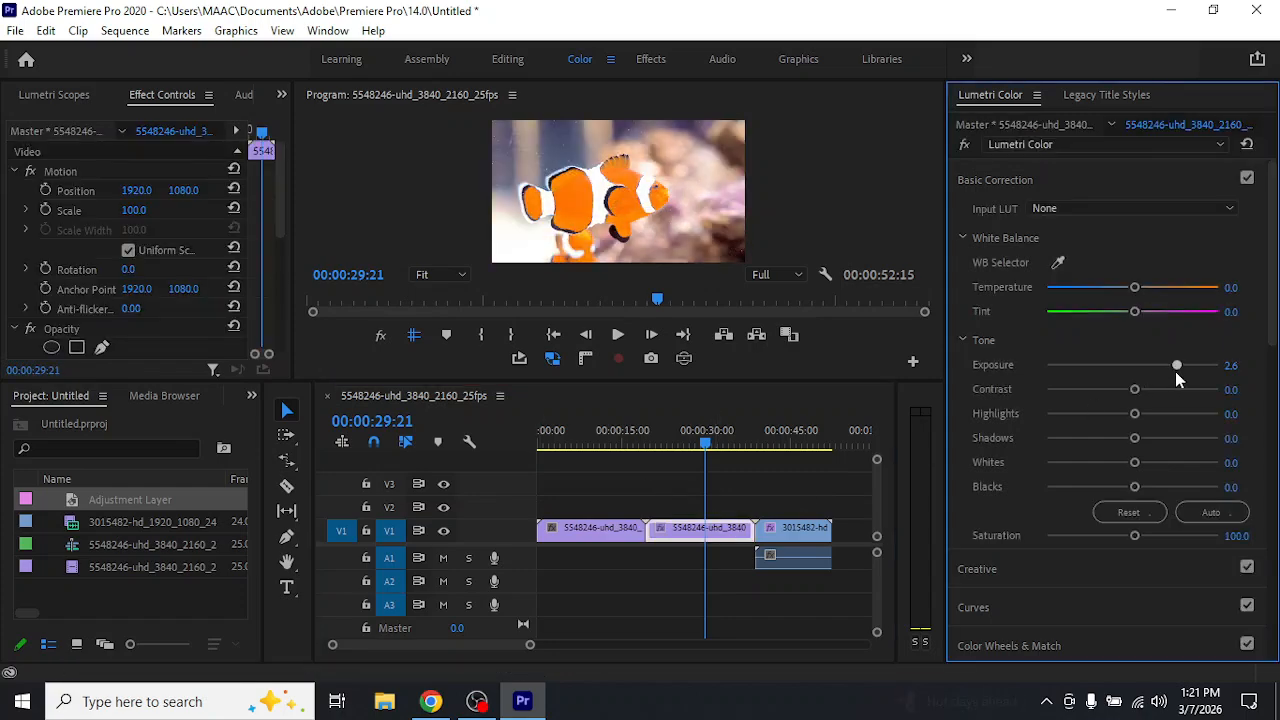
left_click(796, 440)
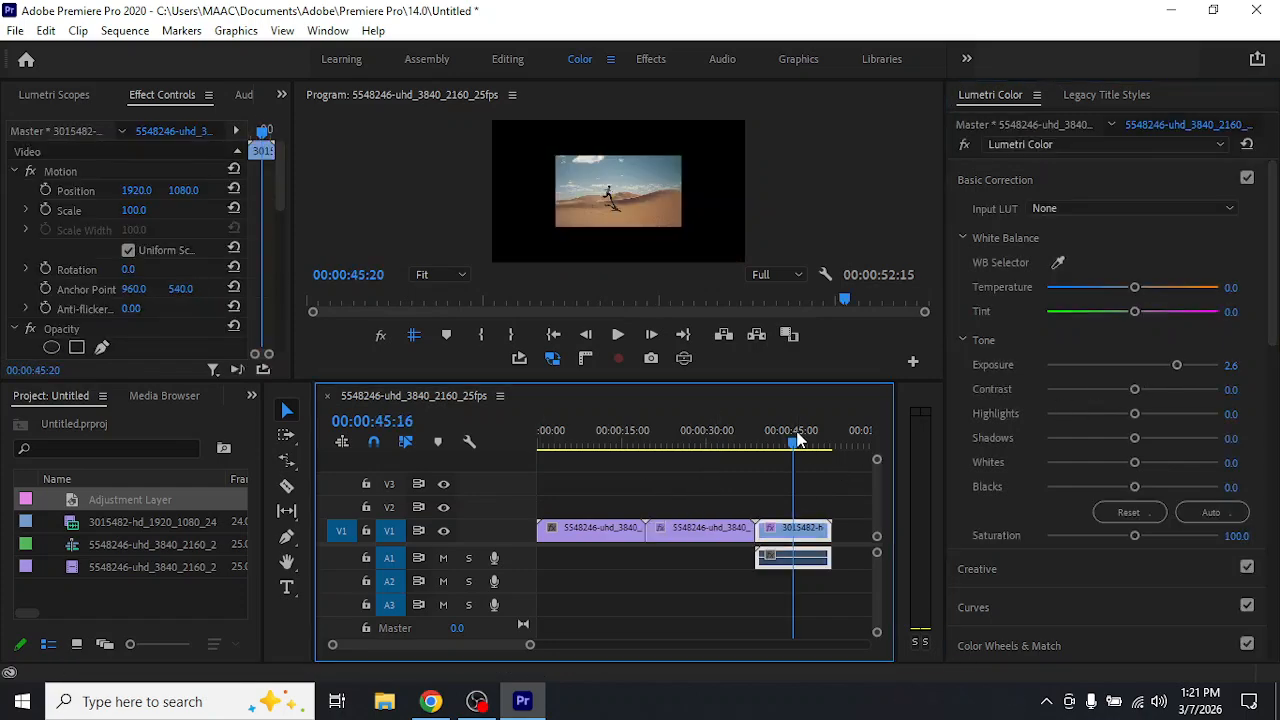
left_click(705, 443)
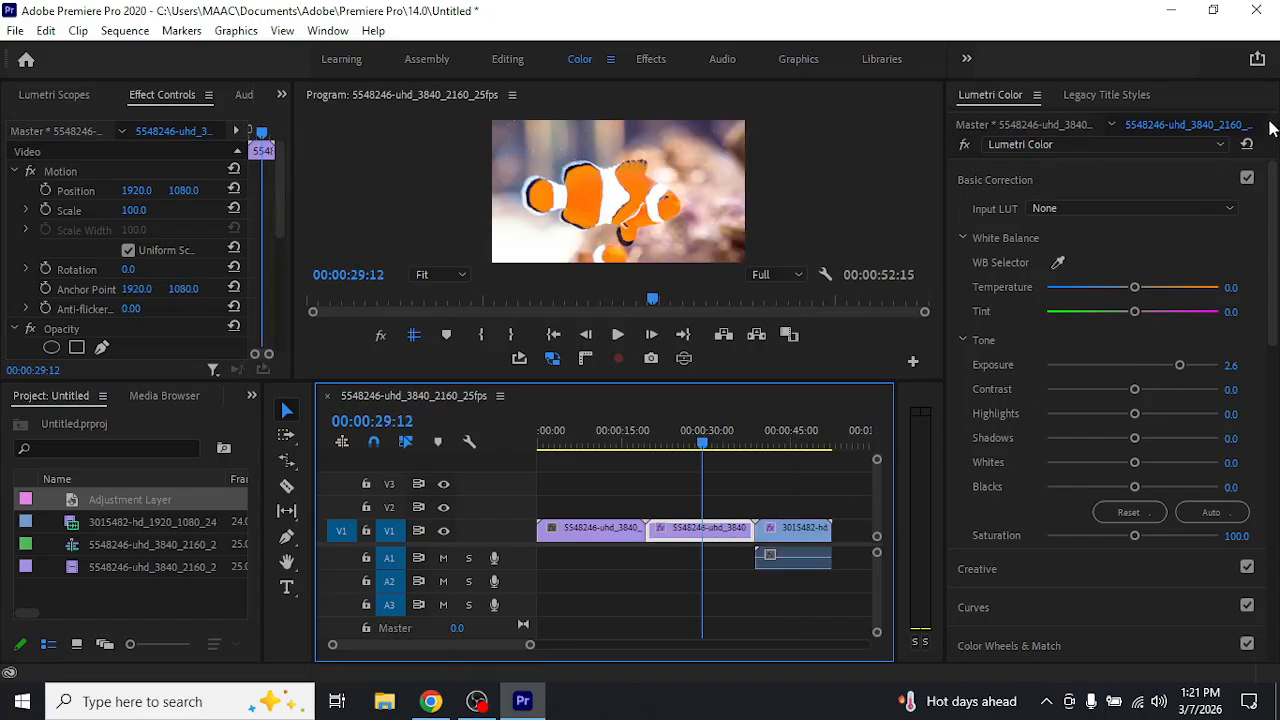
Reset the Lumetri Color effect on the second clownfish clip, and undo back until the adjustment layer segments are restored
left_click(1247, 146)
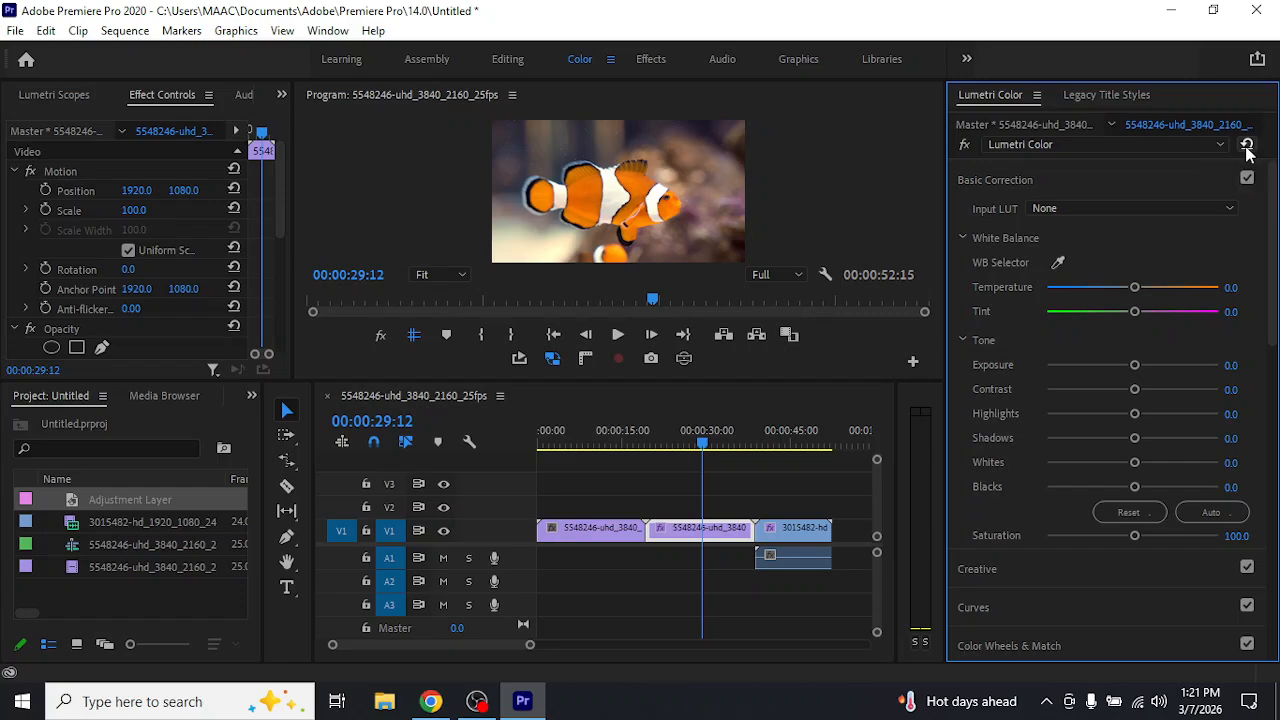
key("ctrl+z")
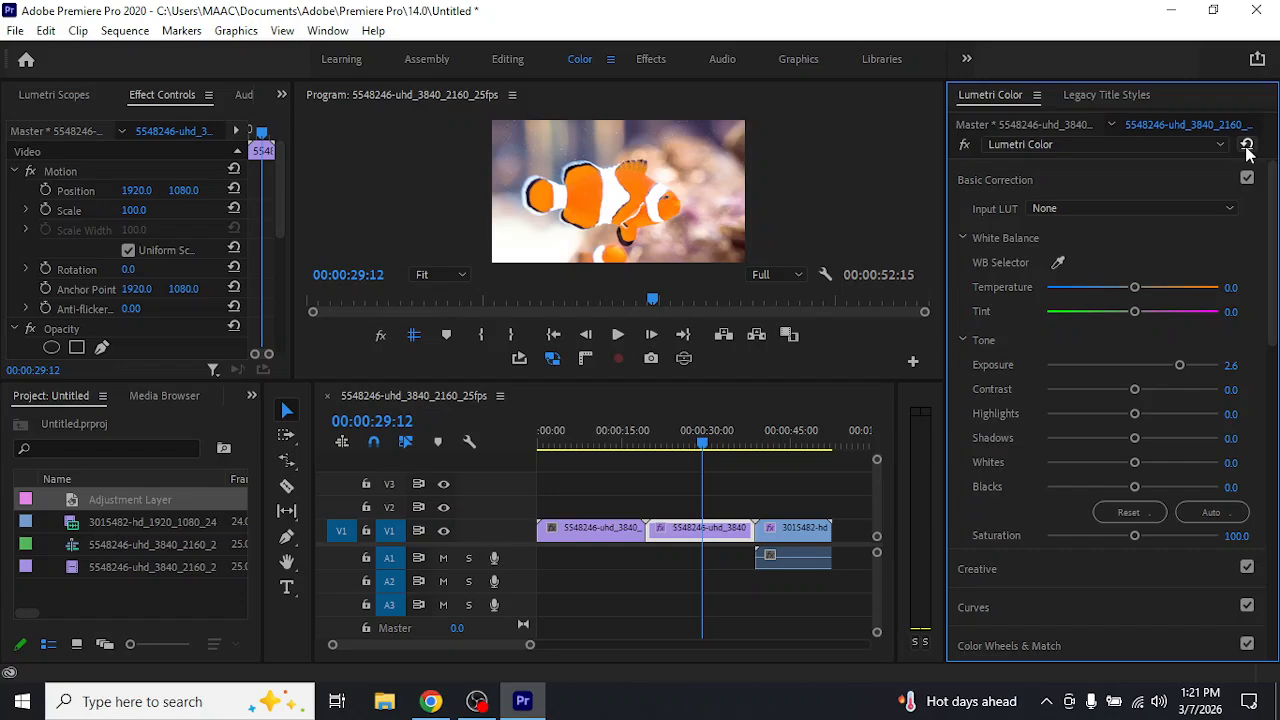
left_click(1247, 145)
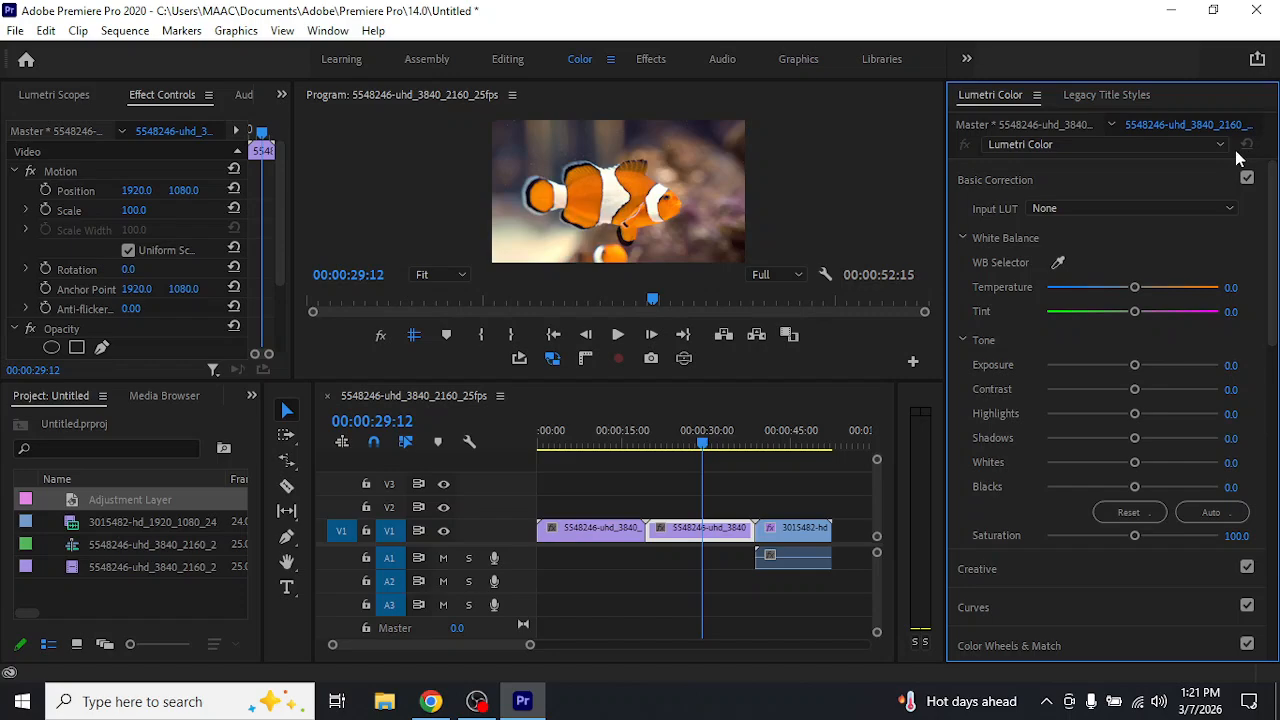
key("ctrl+z")
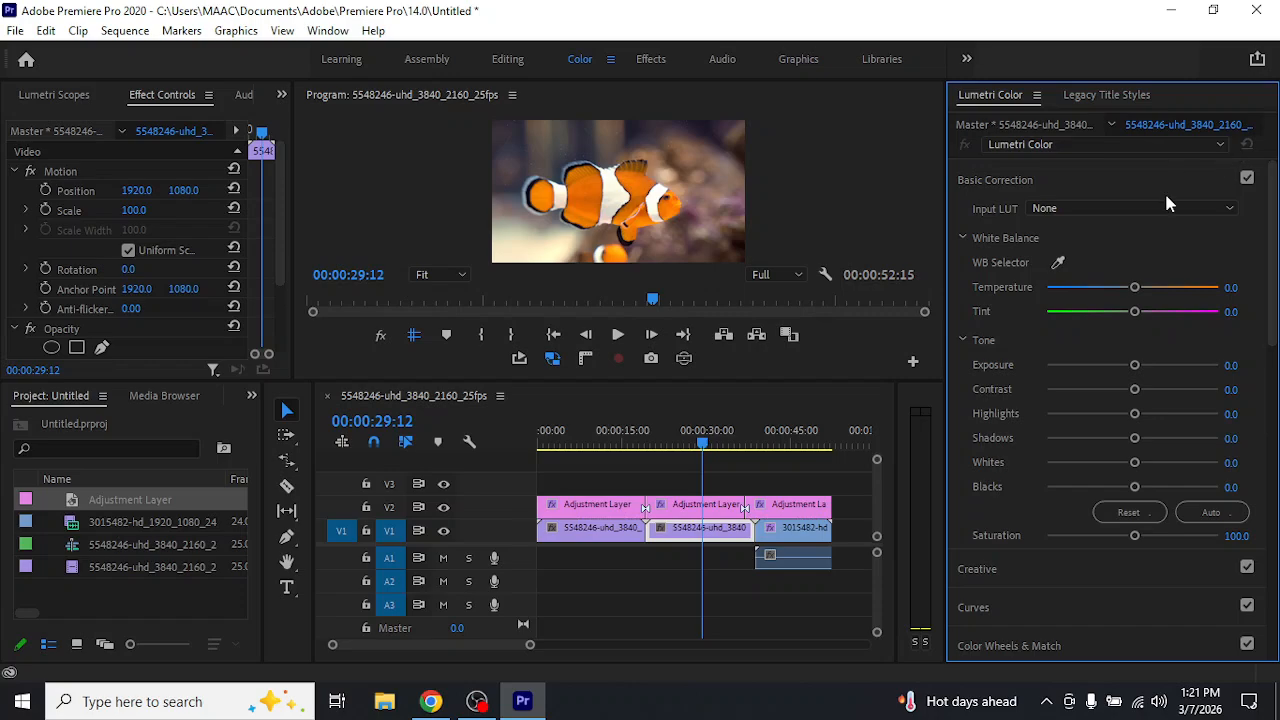
With the playhead at 00:00:45:00, add 50 video tracks after Video 3 and one audio track after Audio 3
left_click(792, 448)
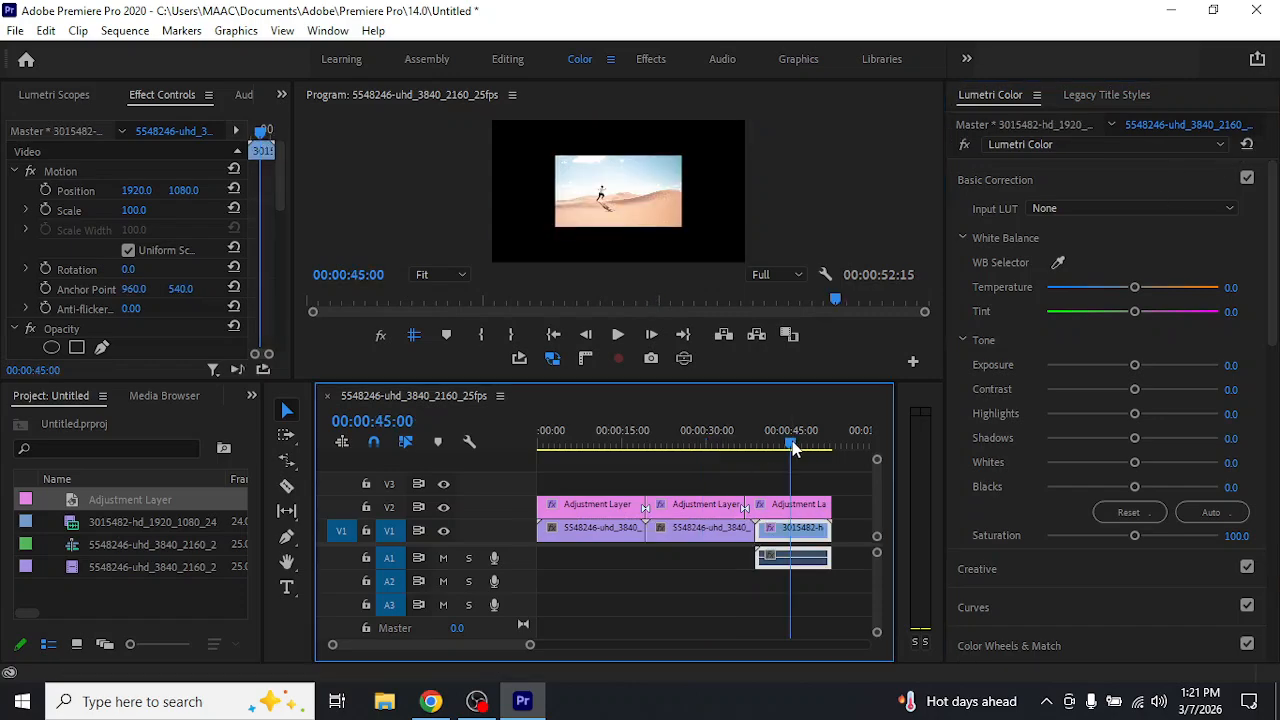
right_click(506, 485)
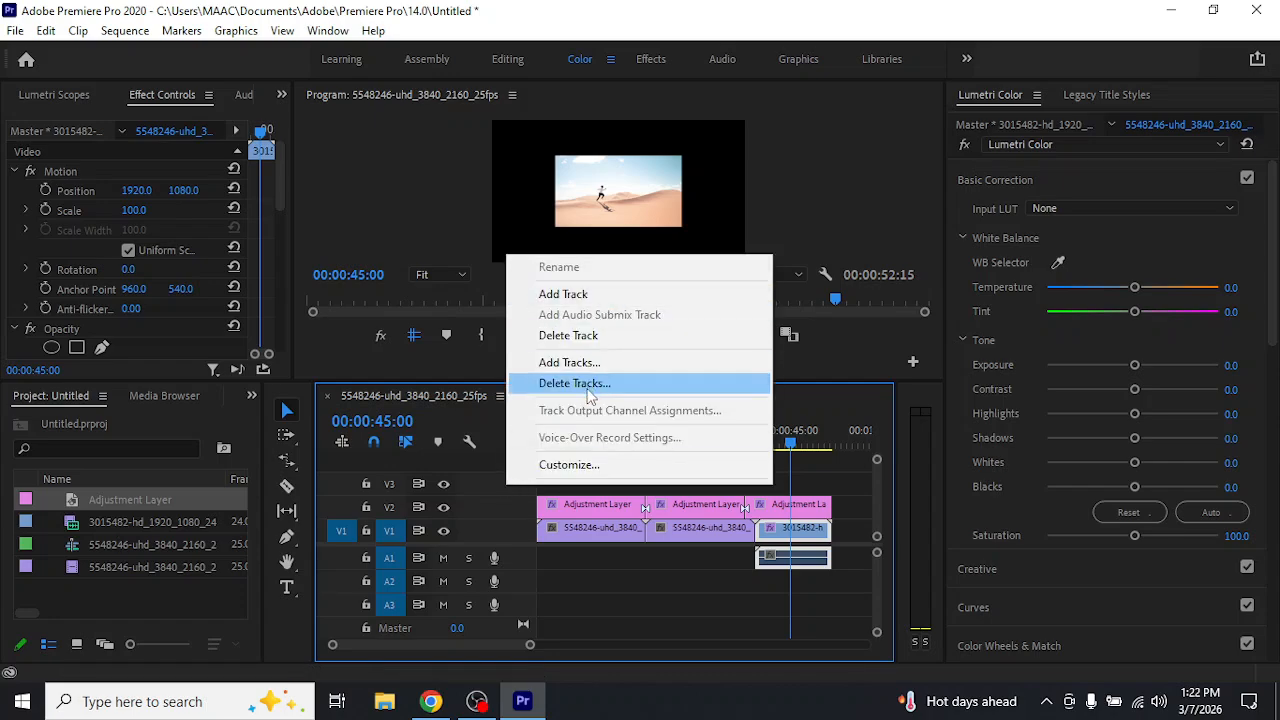
left_click(603, 363)
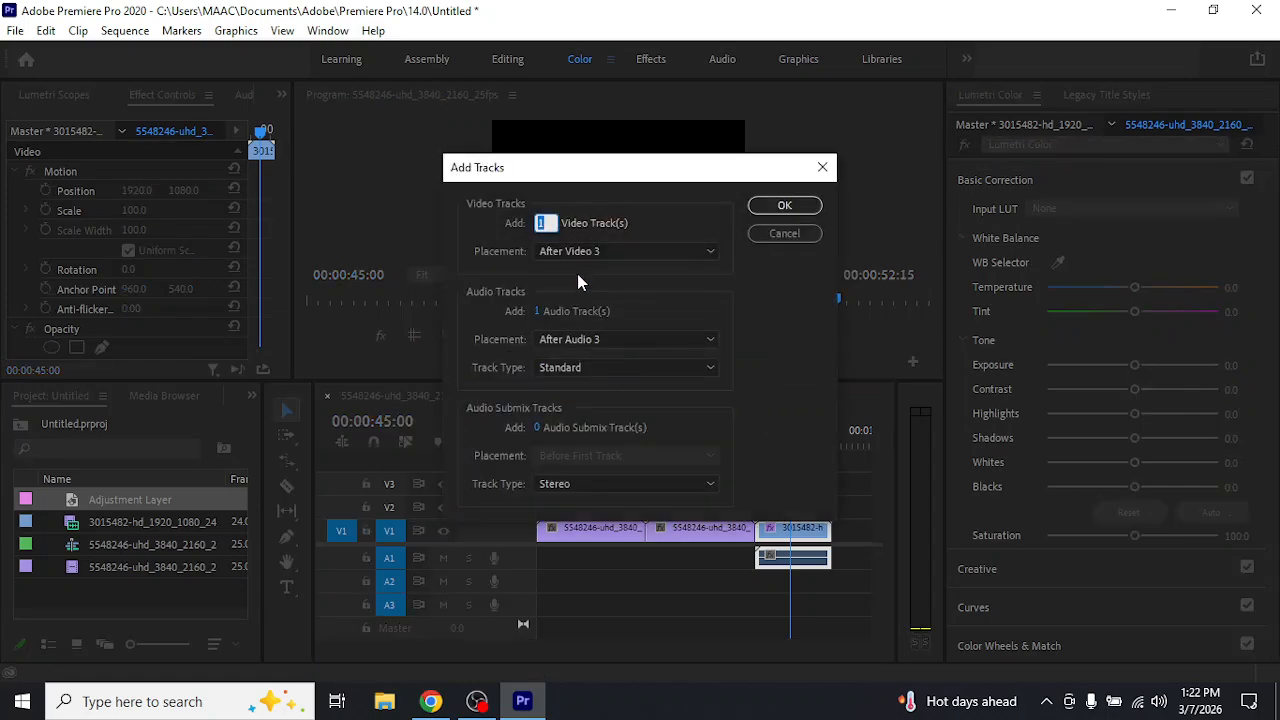
type("10")
key("Return")
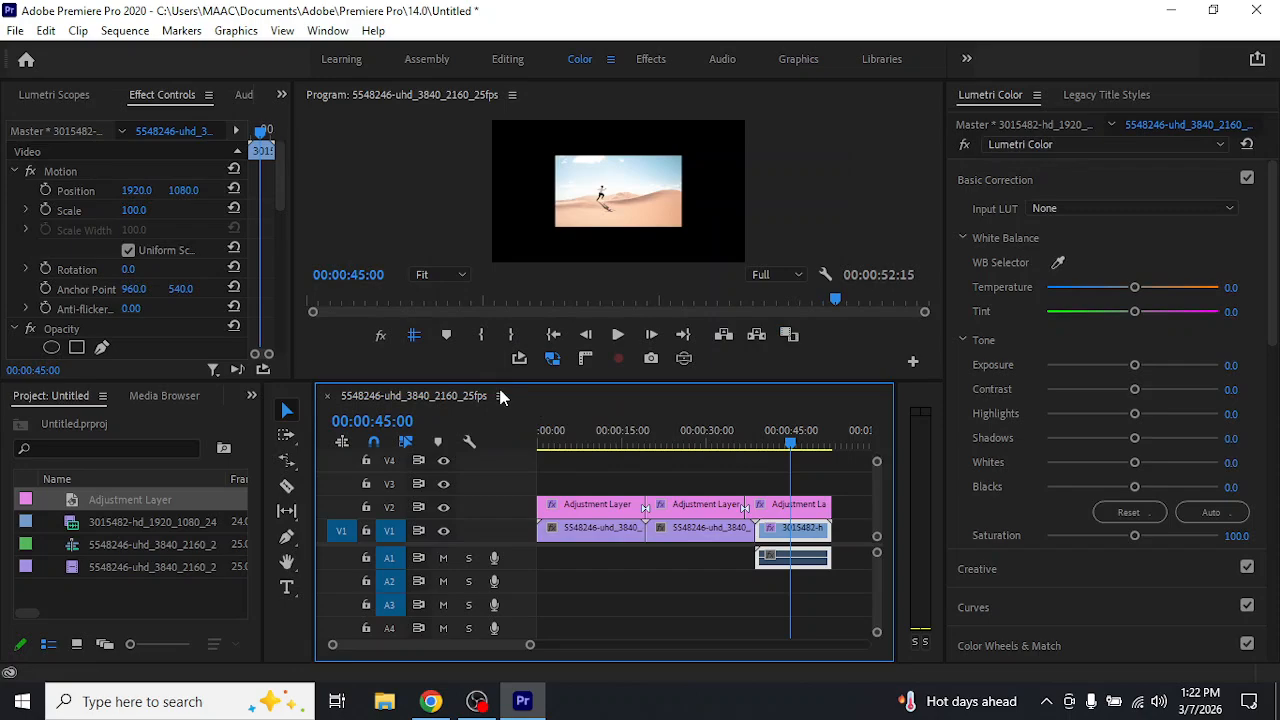
Enlarge the timeline to look through the added video tracks, and shrink it back to make room for the program preview
left_click_drag(505, 380, 530, 173)
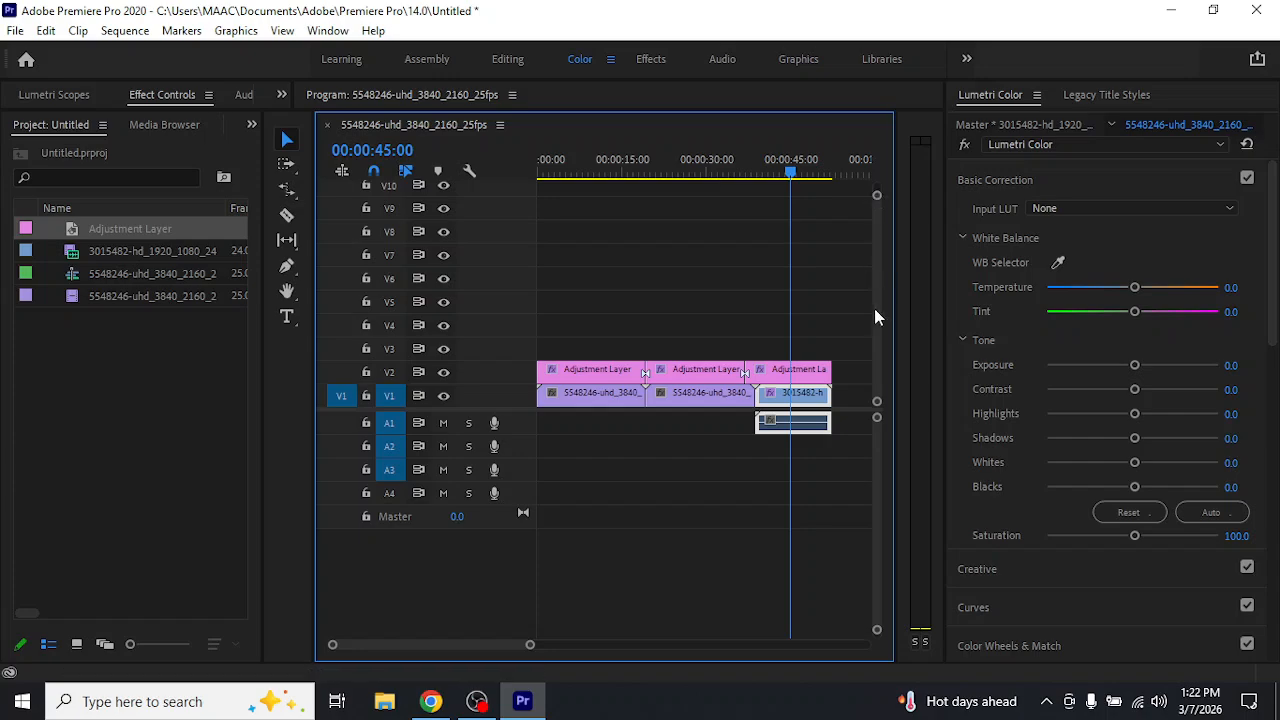
scroll(879, 312, "up", 10)
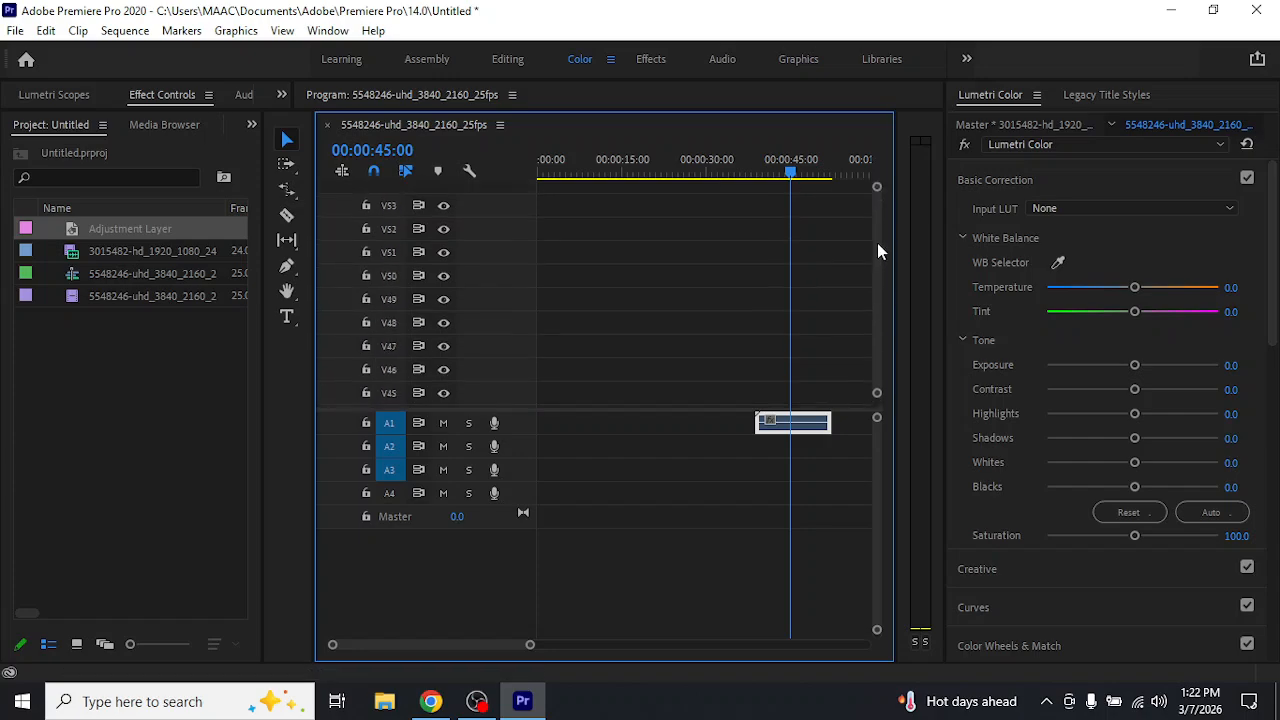
left_click_drag(877, 243, 877, 378)
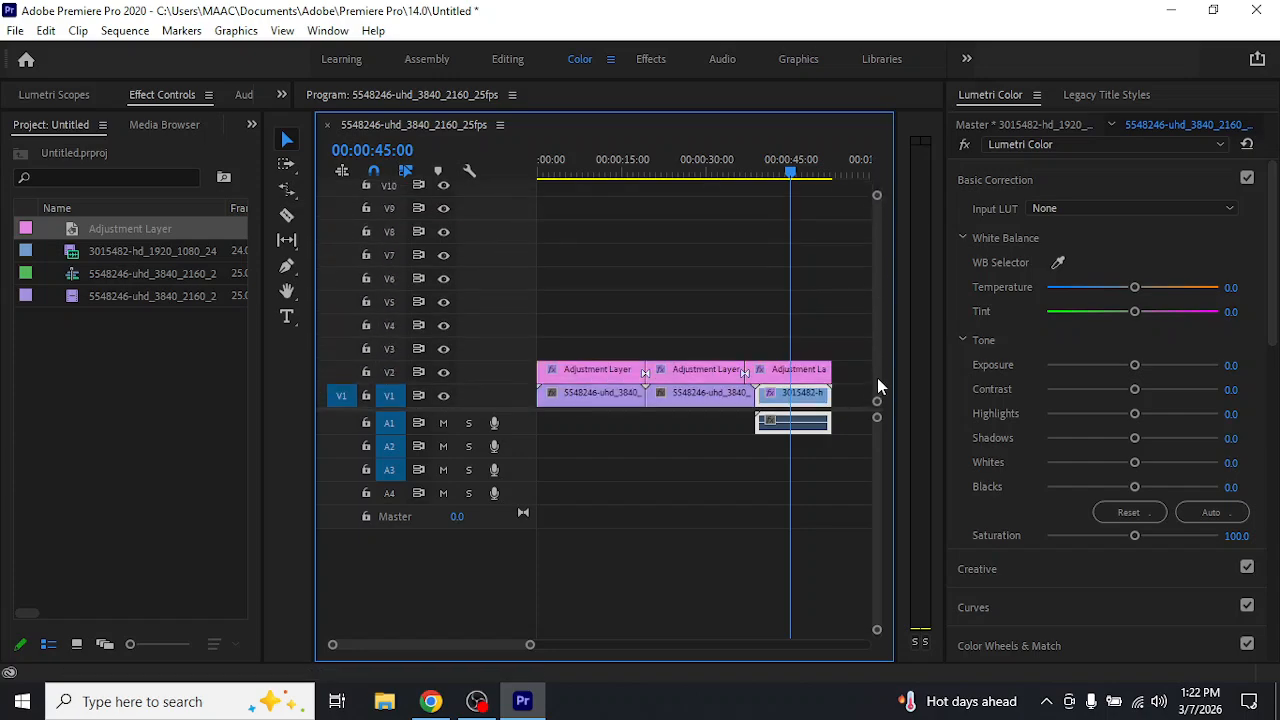
left_click_drag(760, 120, 773, 486)
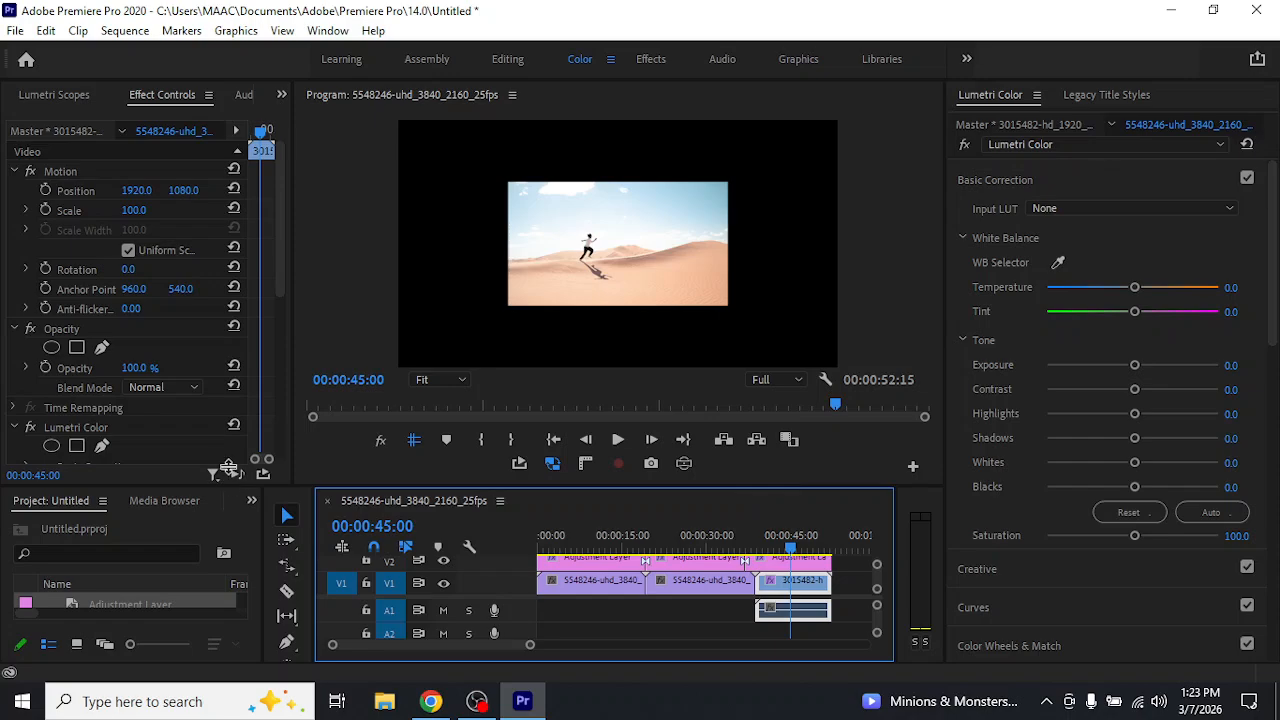
left_click_drag(229, 470, 280, 382)
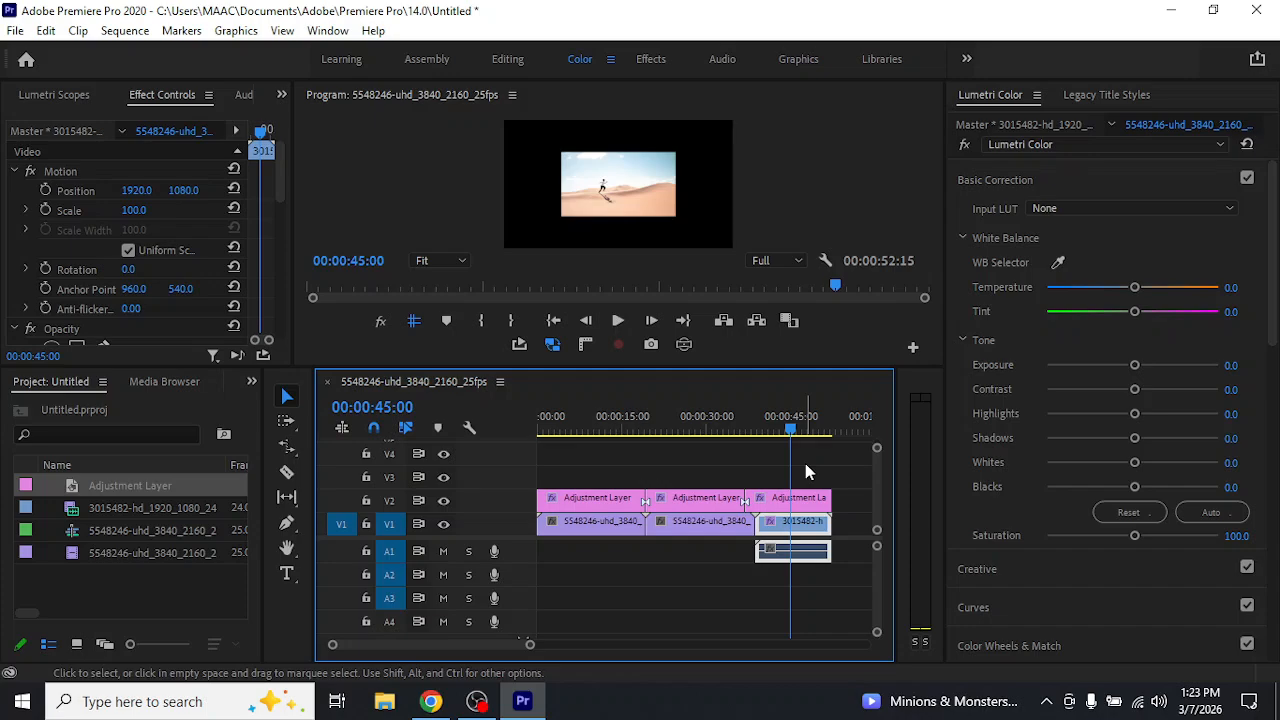
Duplicate the first adjustment layer segment onto V3 with the playhead at 00:00:09:21, and delete the duplicate
left_click(595, 433)
left_click(620, 509)
mouse_move(620, 509)
left_mouse_down()
mouse_move(614, 482)
mouse_move(625, 487)
left_mouse_up()
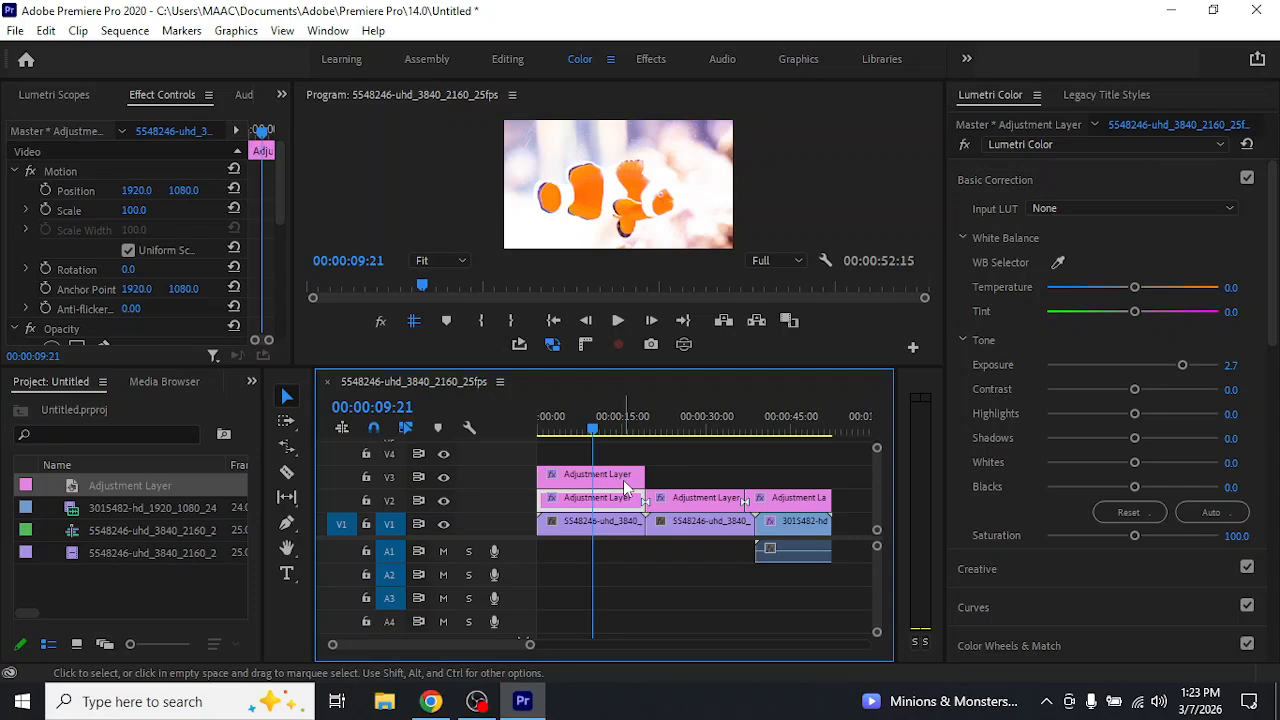
left_click(618, 481)
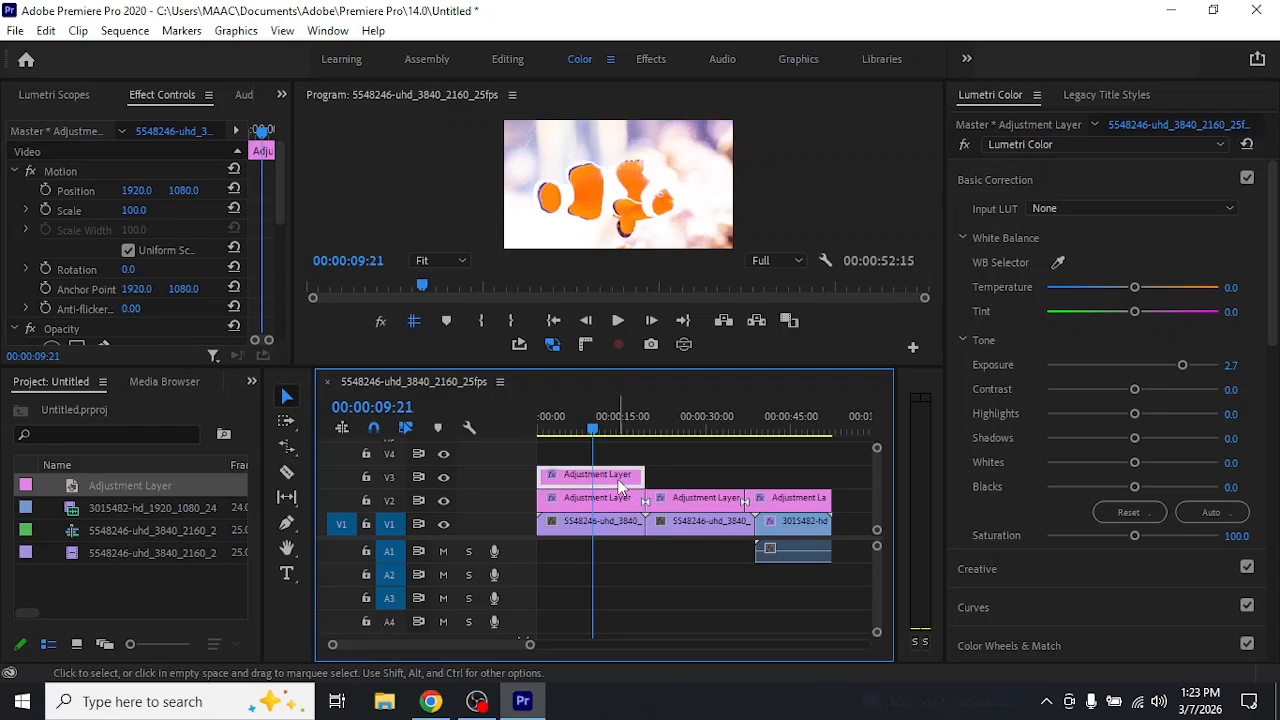
key("Delete")
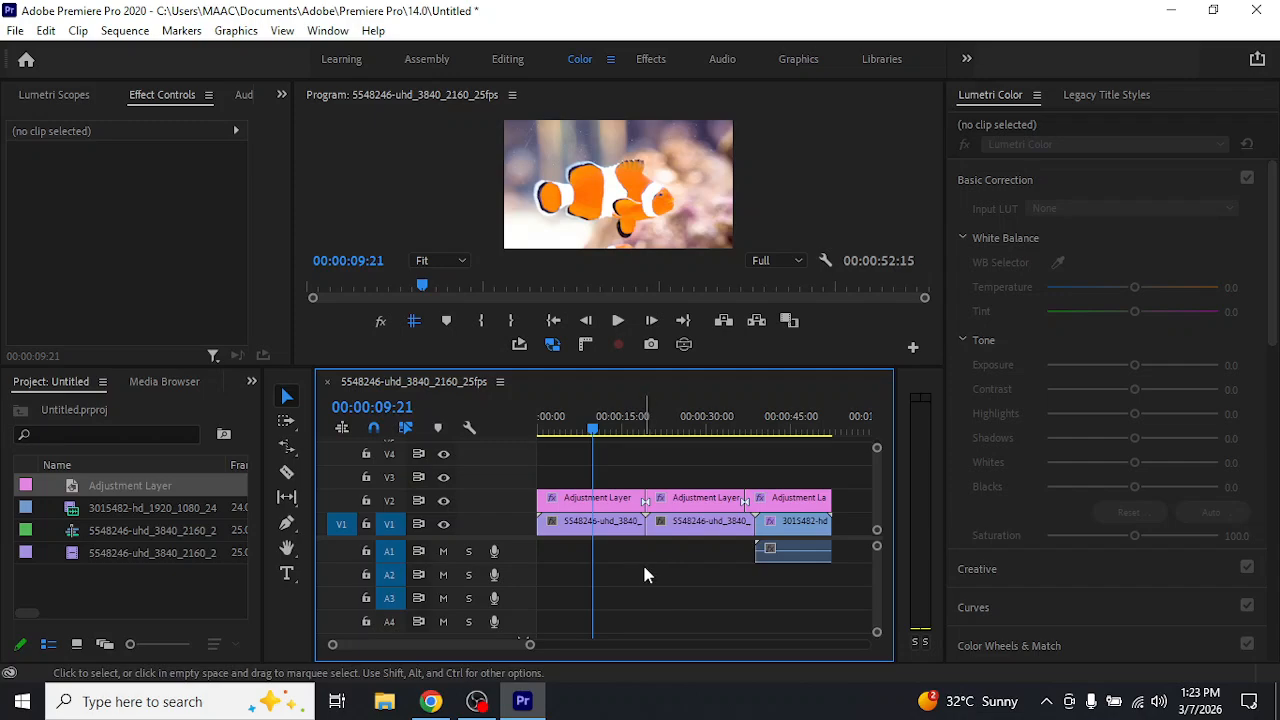
Add a sequence marker at 00:00:09:21 and a clip marker on the first clownfish clip at 00:00:17:00
key("m")
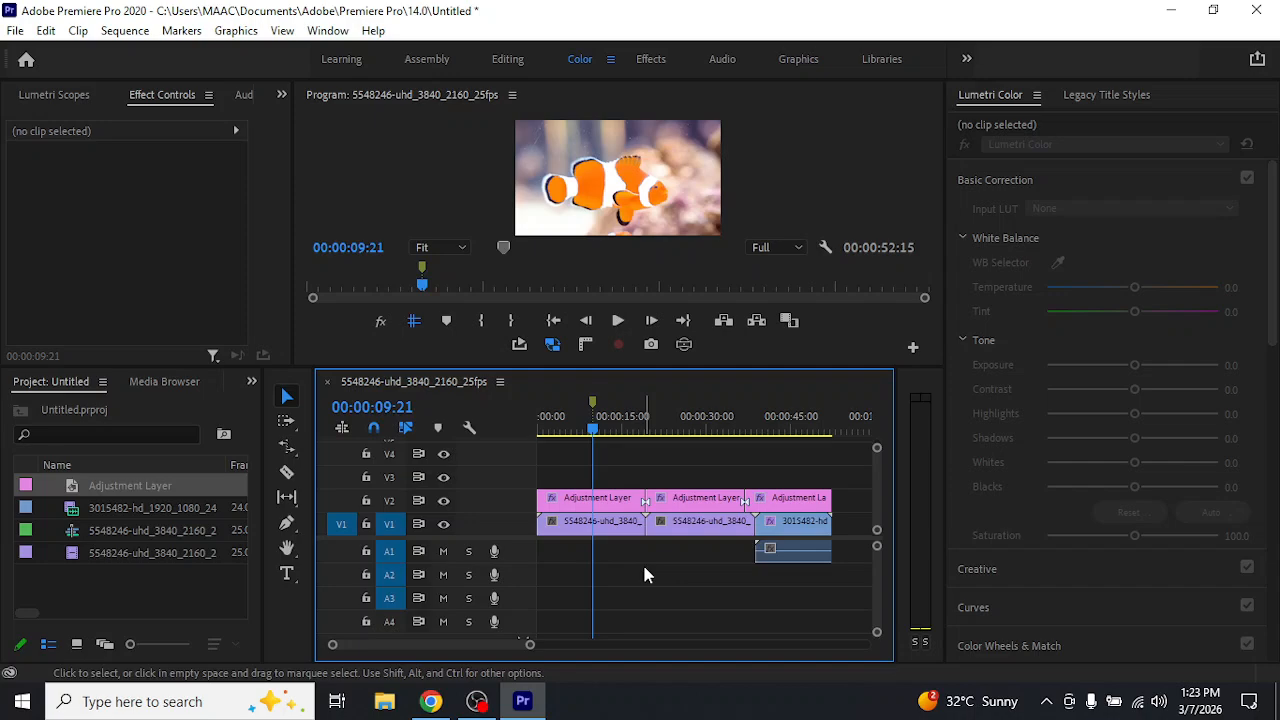
left_click(635, 428)
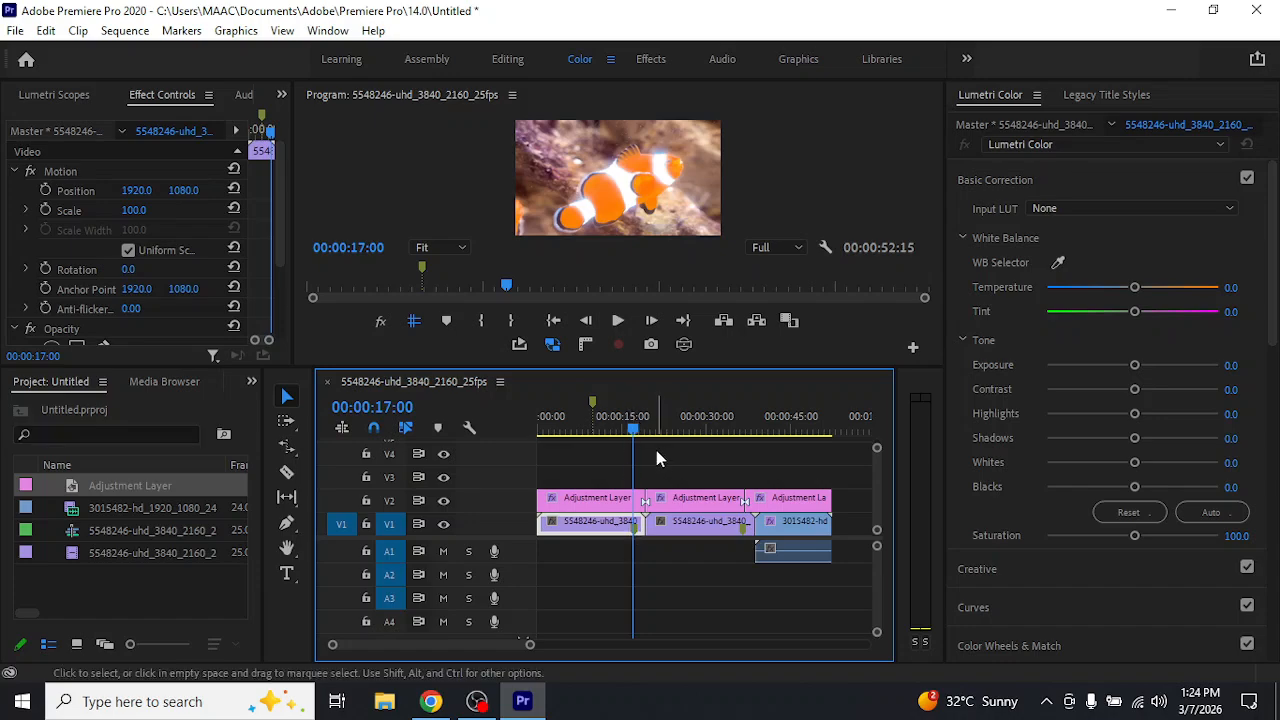
key("ctrl+s")
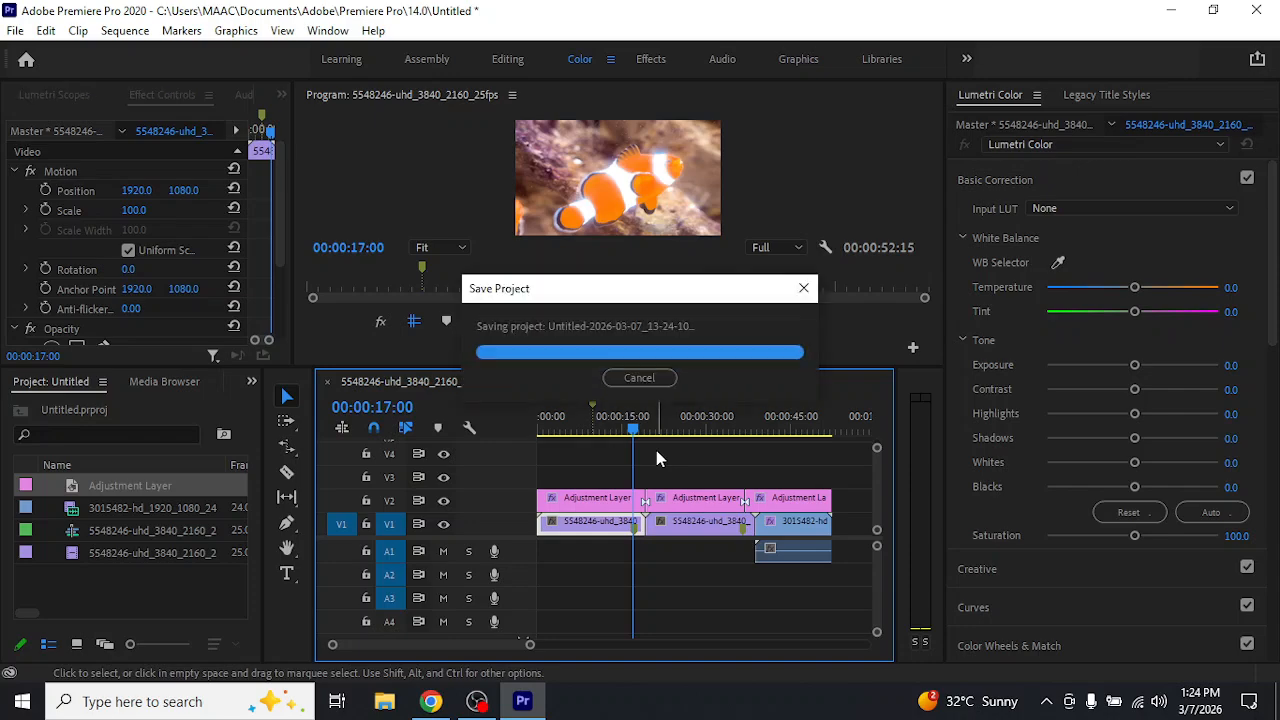
Enlarge the timeline's time scale and add a clip marker to the first adjustment layer segment at 00:00:04:04
left_click(563, 426)
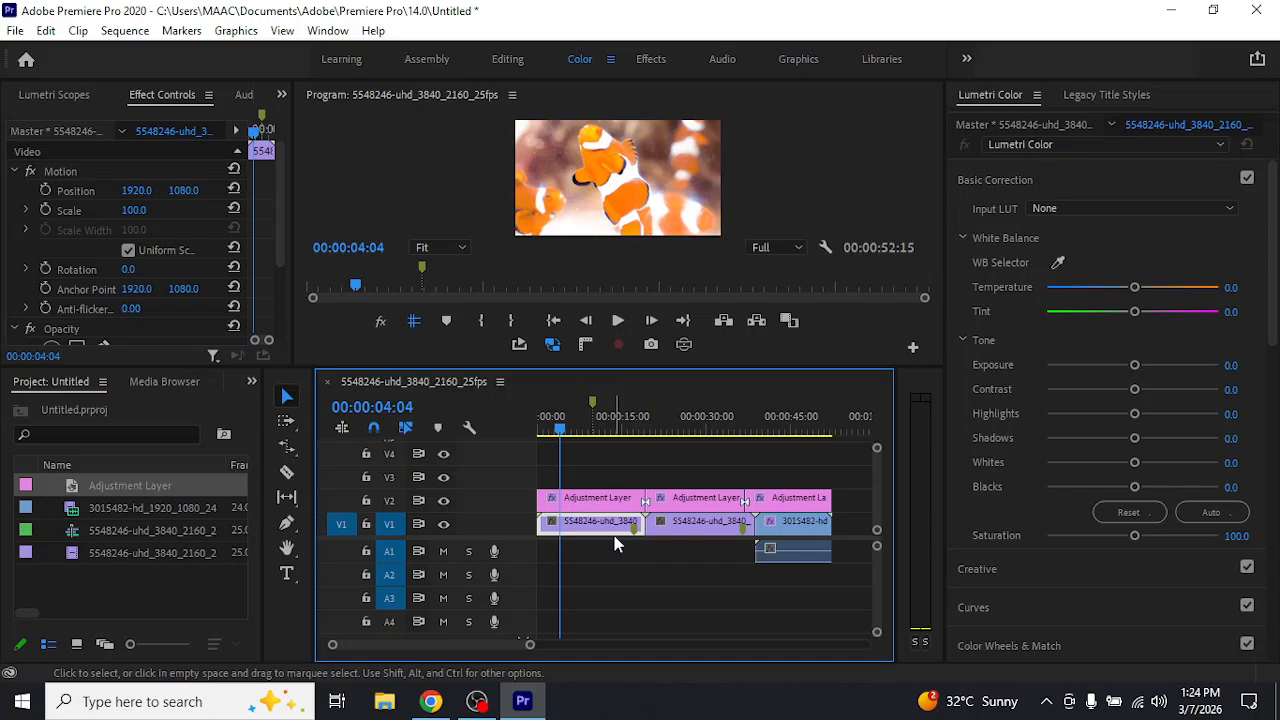
left_click_drag(528, 644, 563, 649)
left_click(641, 503)
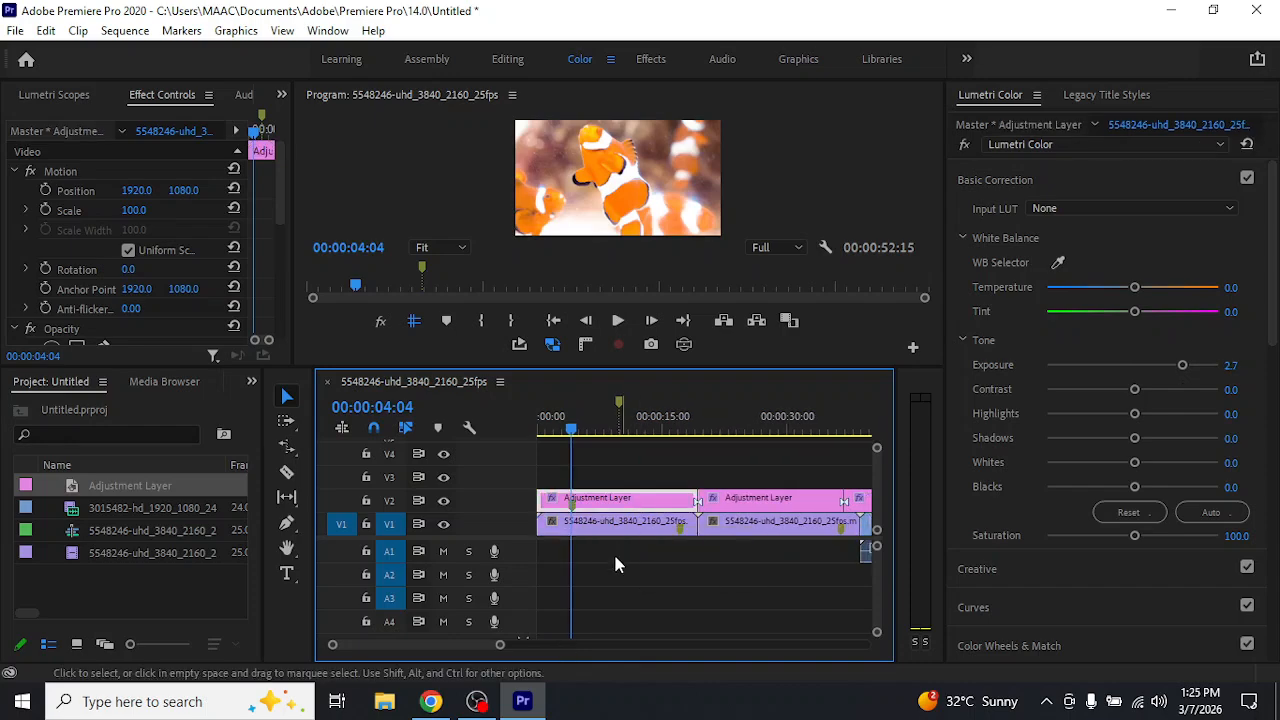
Change the sequence marker at 00:00:09:21 to a red Chapter Marker
left_click(670, 430)
left_click(619, 403)
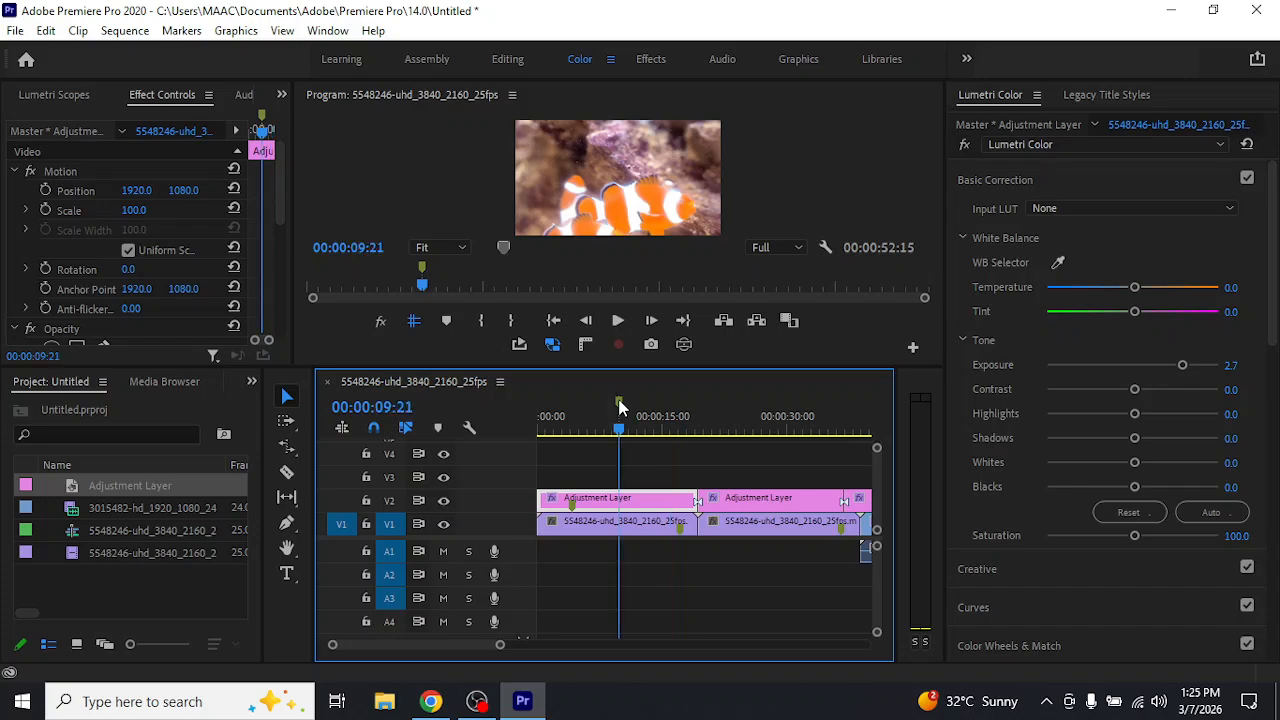
double_click(619, 403)
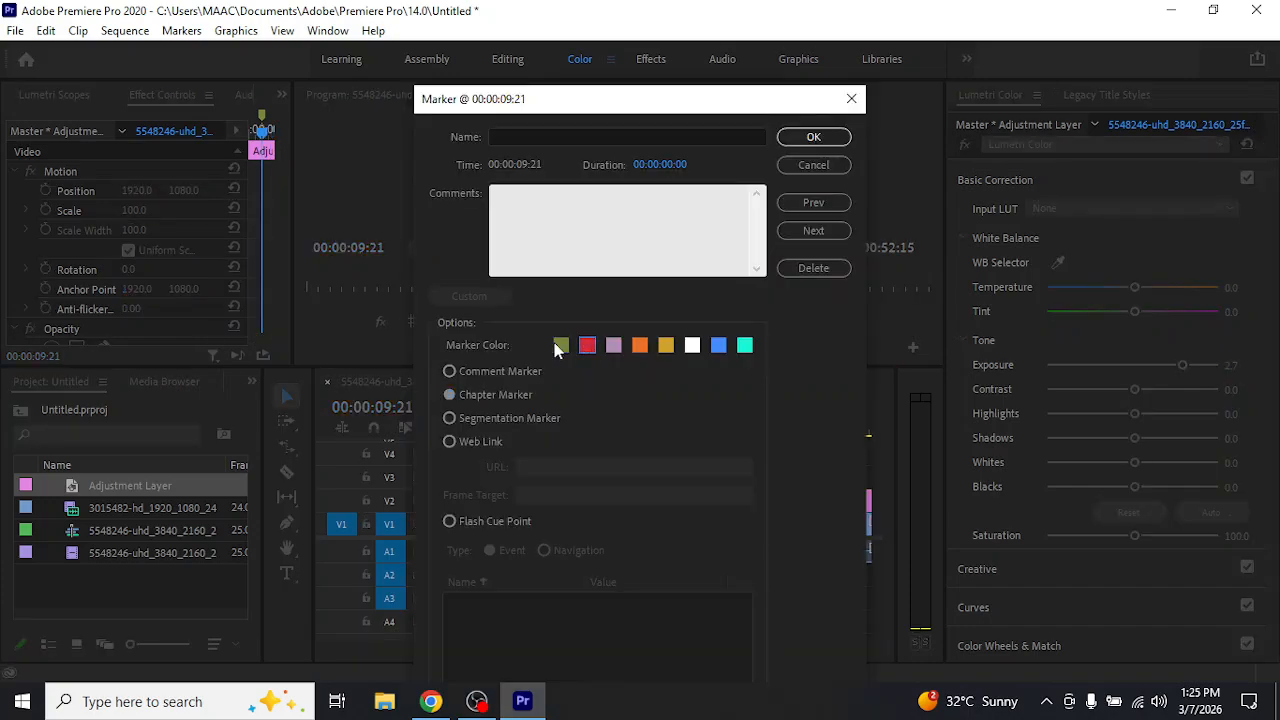
left_click(814, 136)
Set the first clownfish clip's label colour to Purple with the playhead at 00:00:19:20, and select the adjustment layer segment above it
left_click(702, 420)
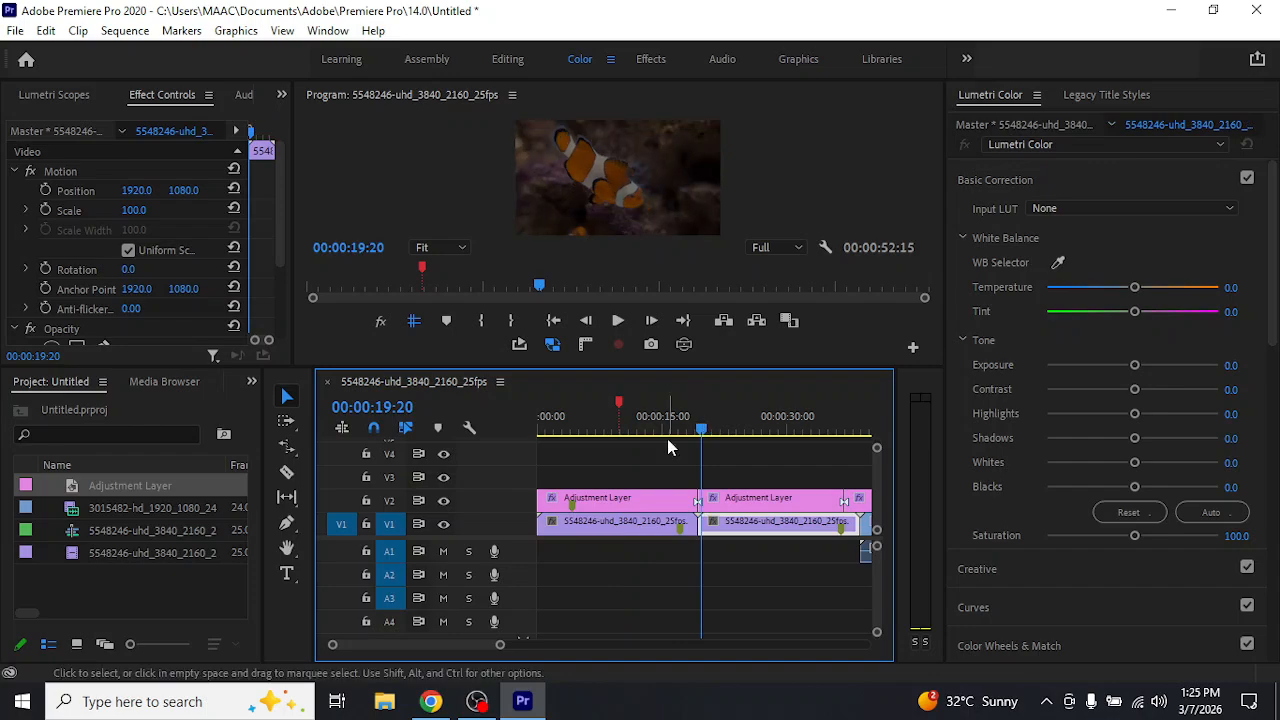
left_click(645, 500)
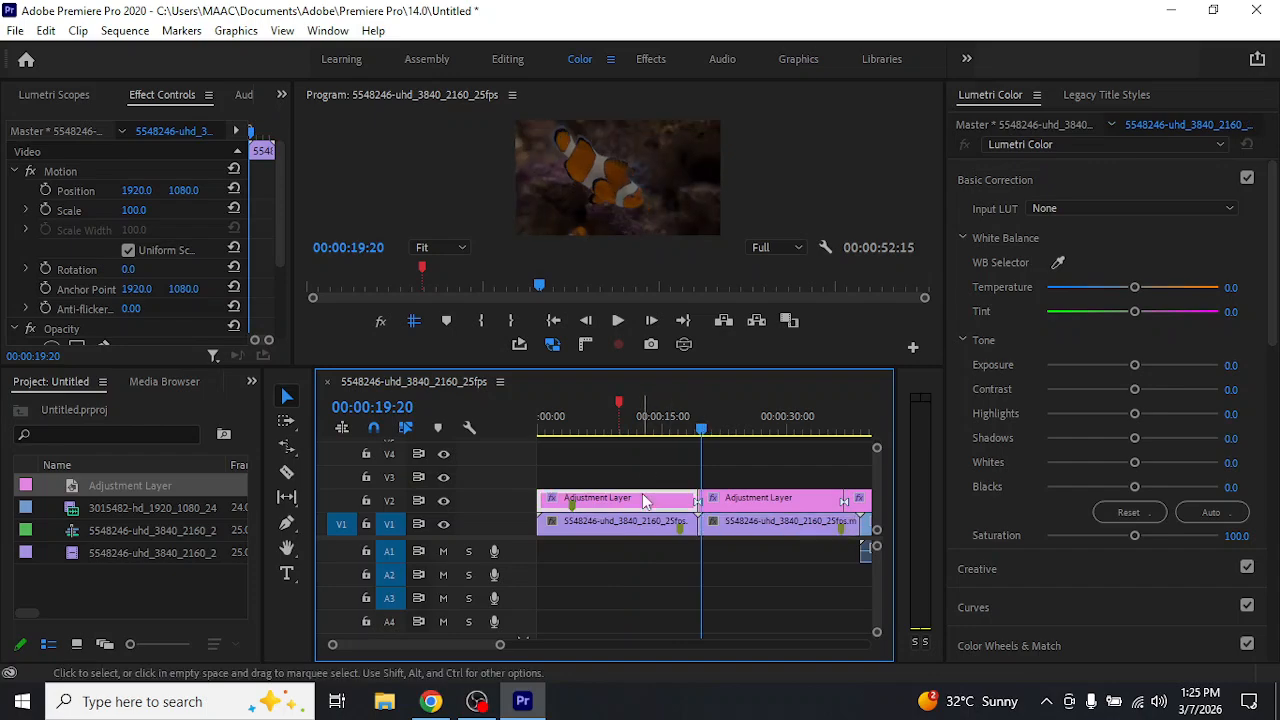
left_click(628, 525)
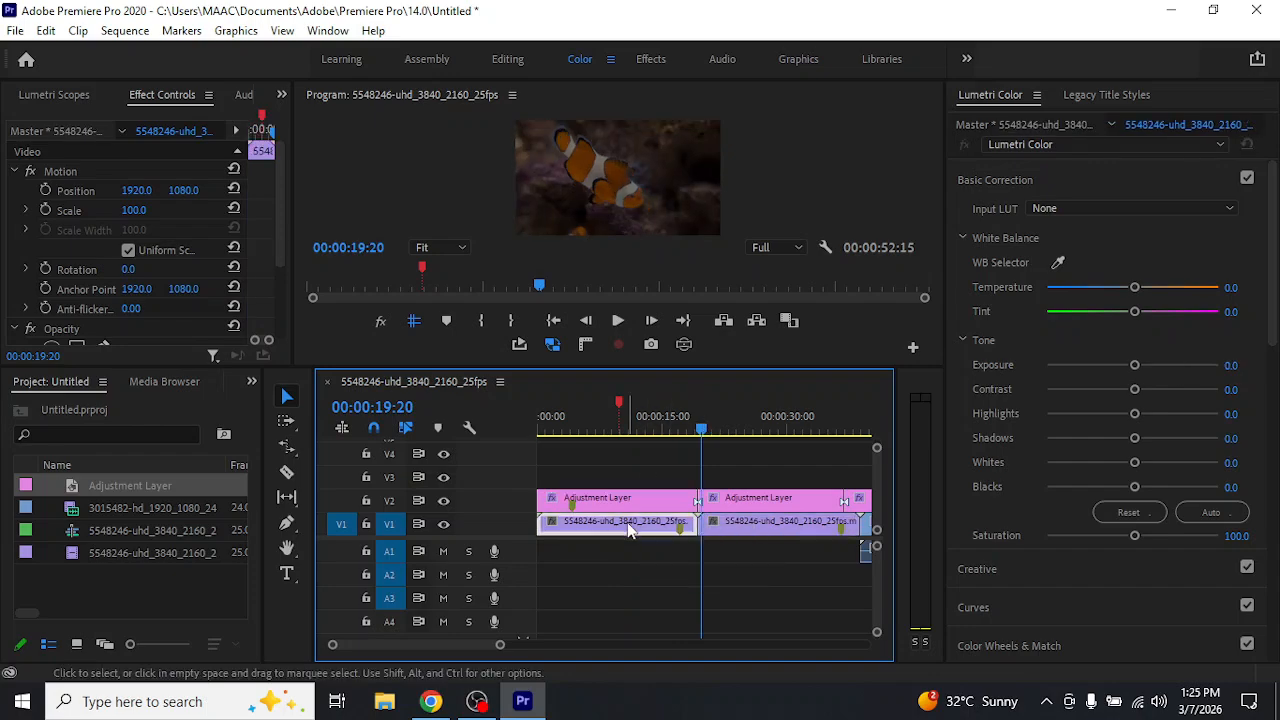
right_click(629, 530)
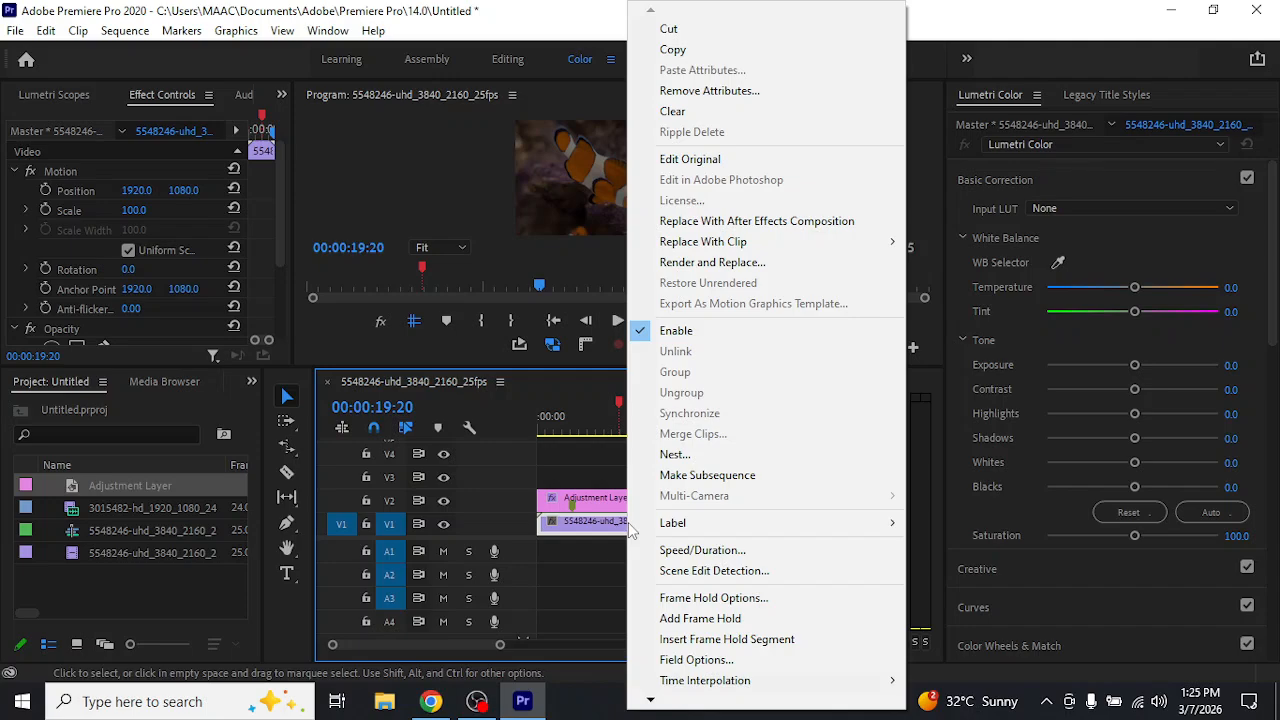
mouse_move(849, 530)
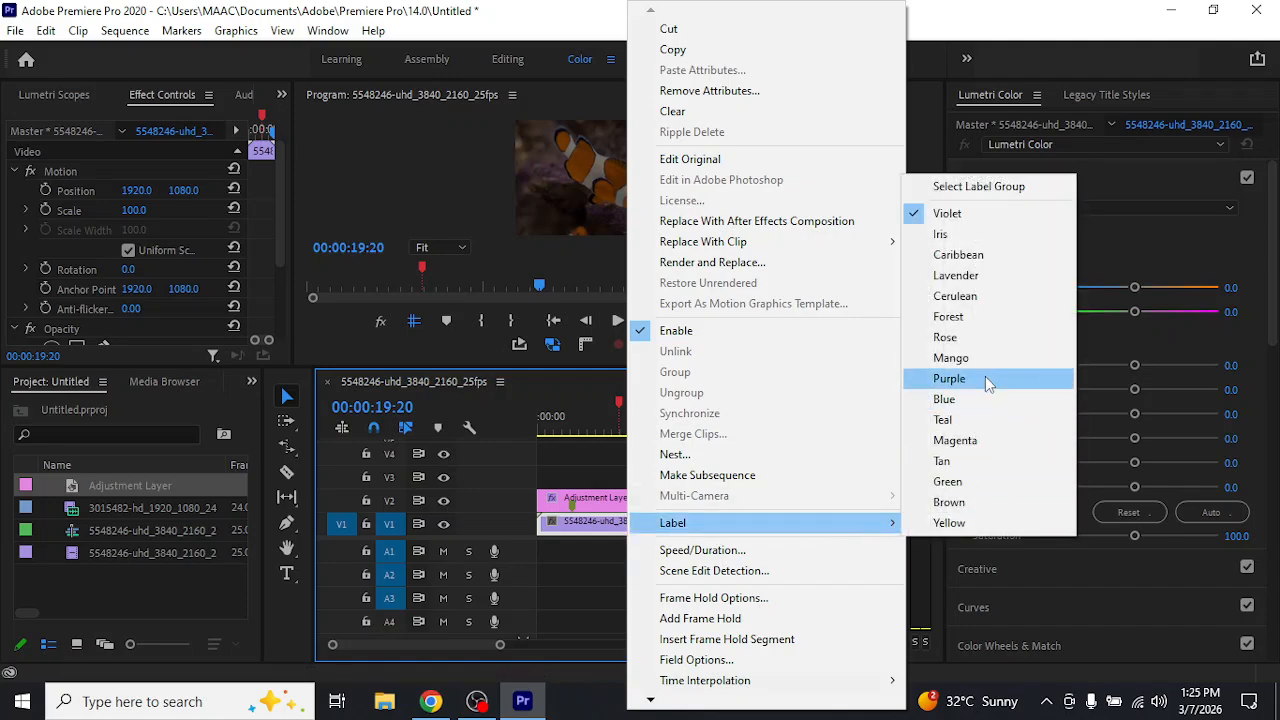
left_click(975, 378)
left_click(670, 585)
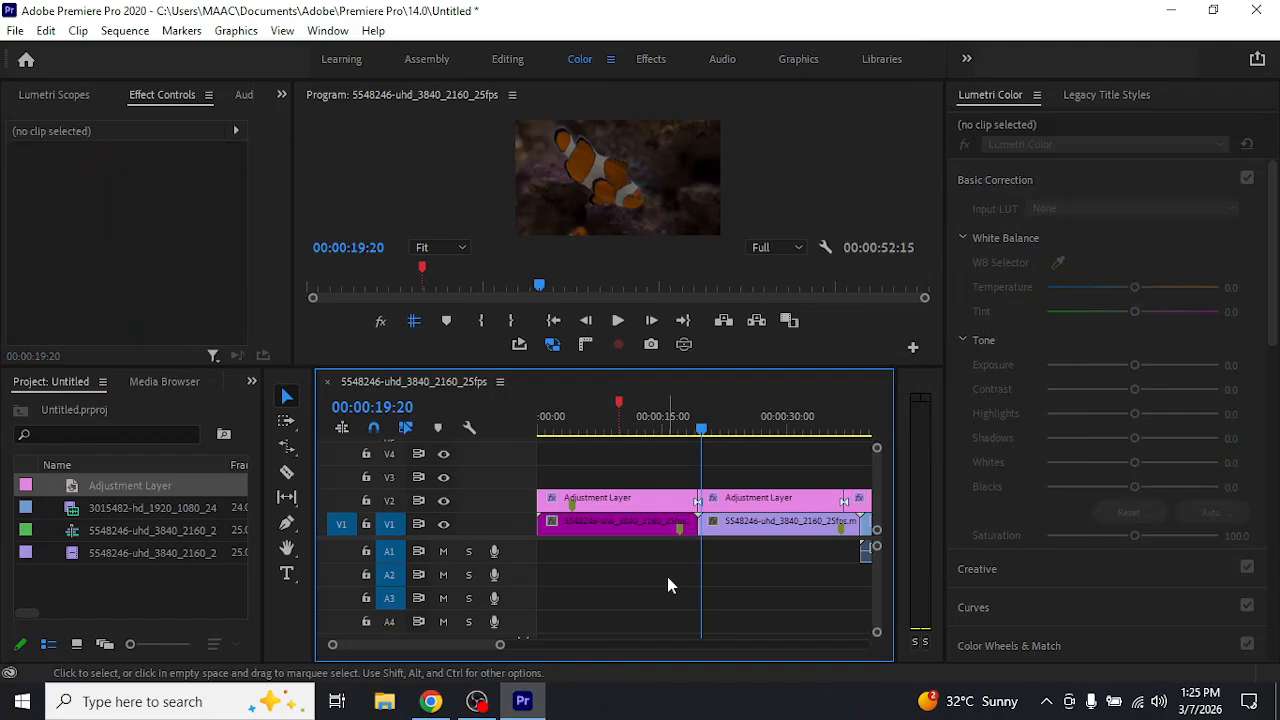
left_click(650, 506)
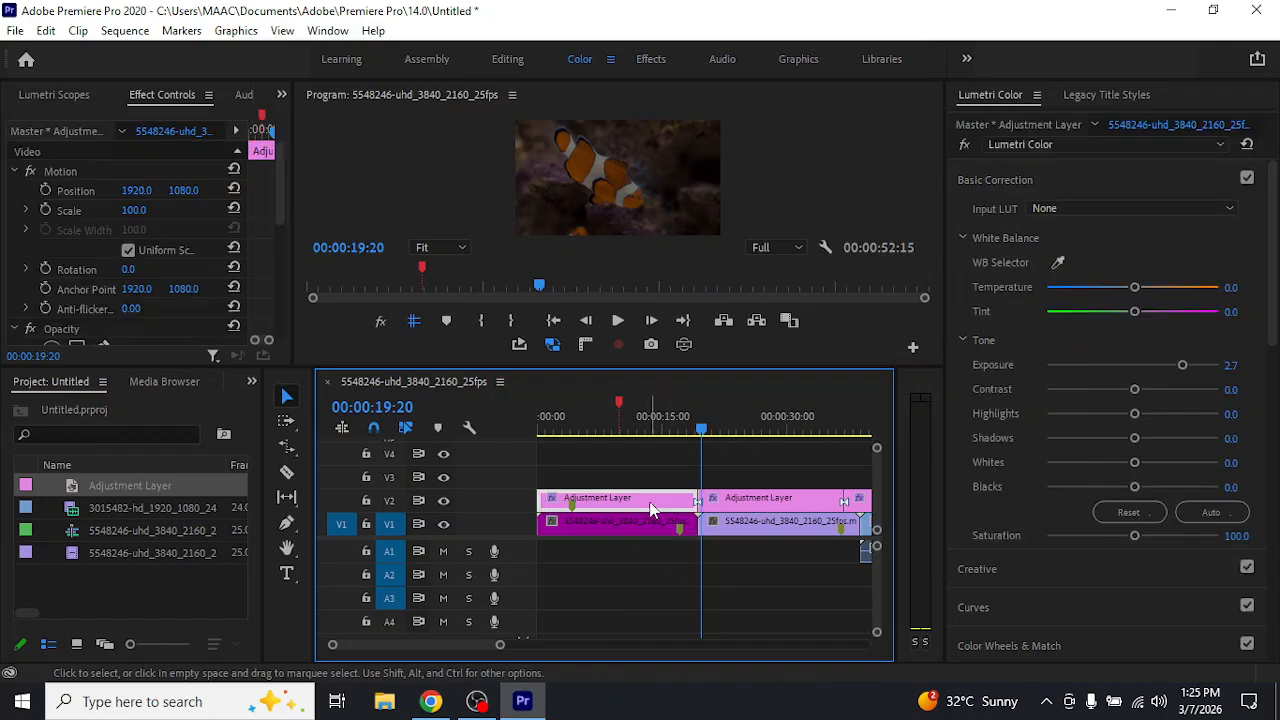
Scrub the playhead back to 00:00:07:08 and select the first clownfish clip on V1
left_click(645, 431)
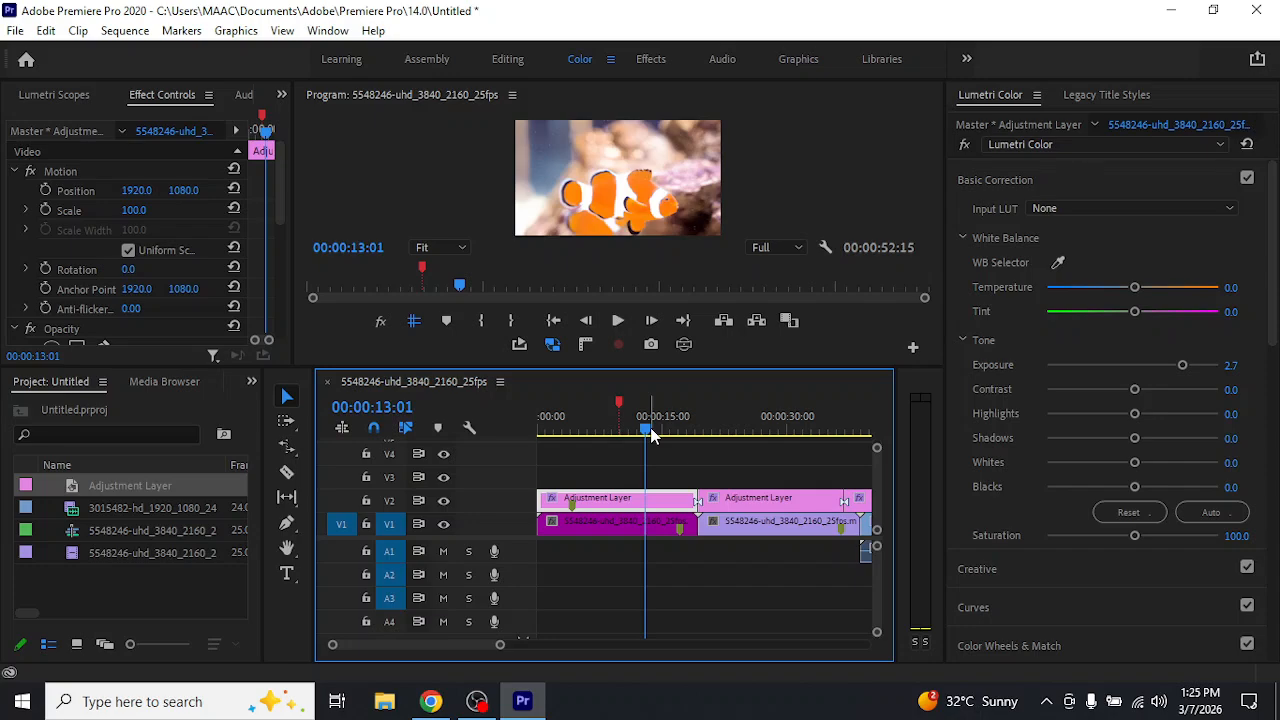
left_click_drag(650, 435, 600, 435)
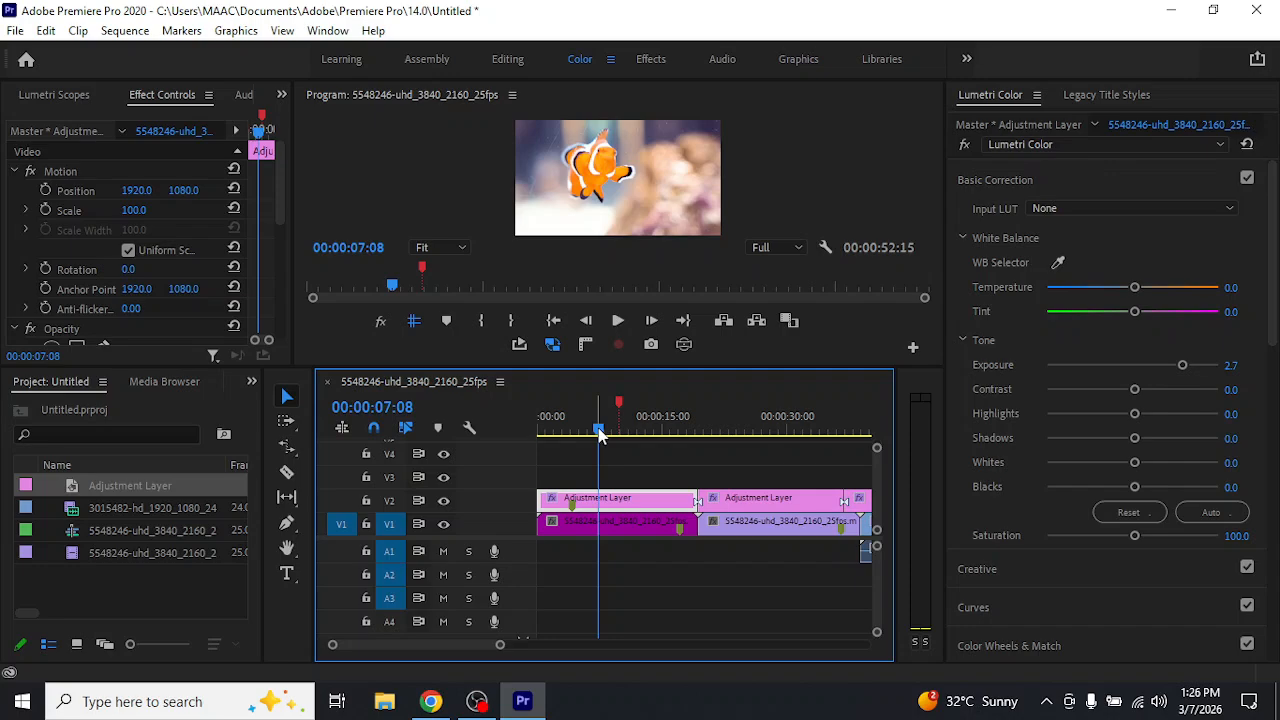
left_click(593, 523)
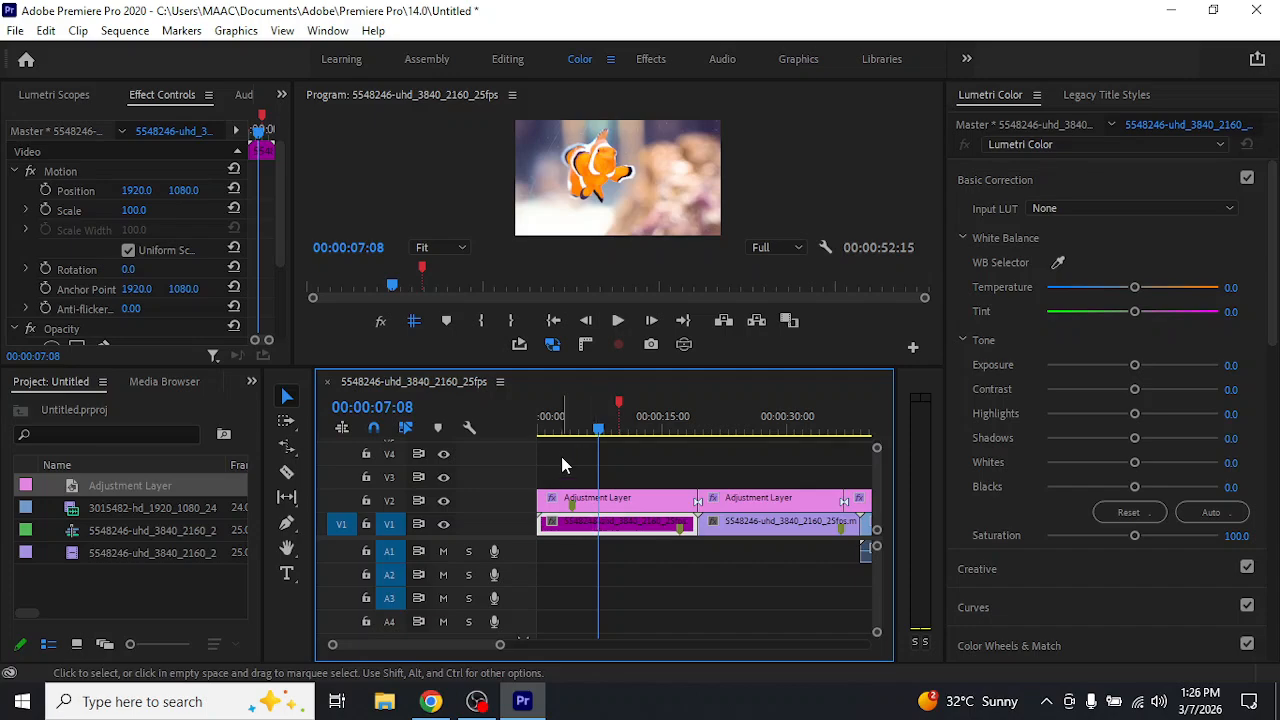
Step the playhead forward frame by frame to 00:00:09:03 and clear the clip selection
key("Right")
key("Right")
key("Right")
key("Right")
key("Left")
key("Right")
key("Right")
key("Right")
key("Right")
key("Right")
key("Right")
key("Right")
key("Right")
key("Right")
key("Right")
key("Right")
key("Right")
key("Right")
key("Right")
key("Right")
key("Right")
key("Right")
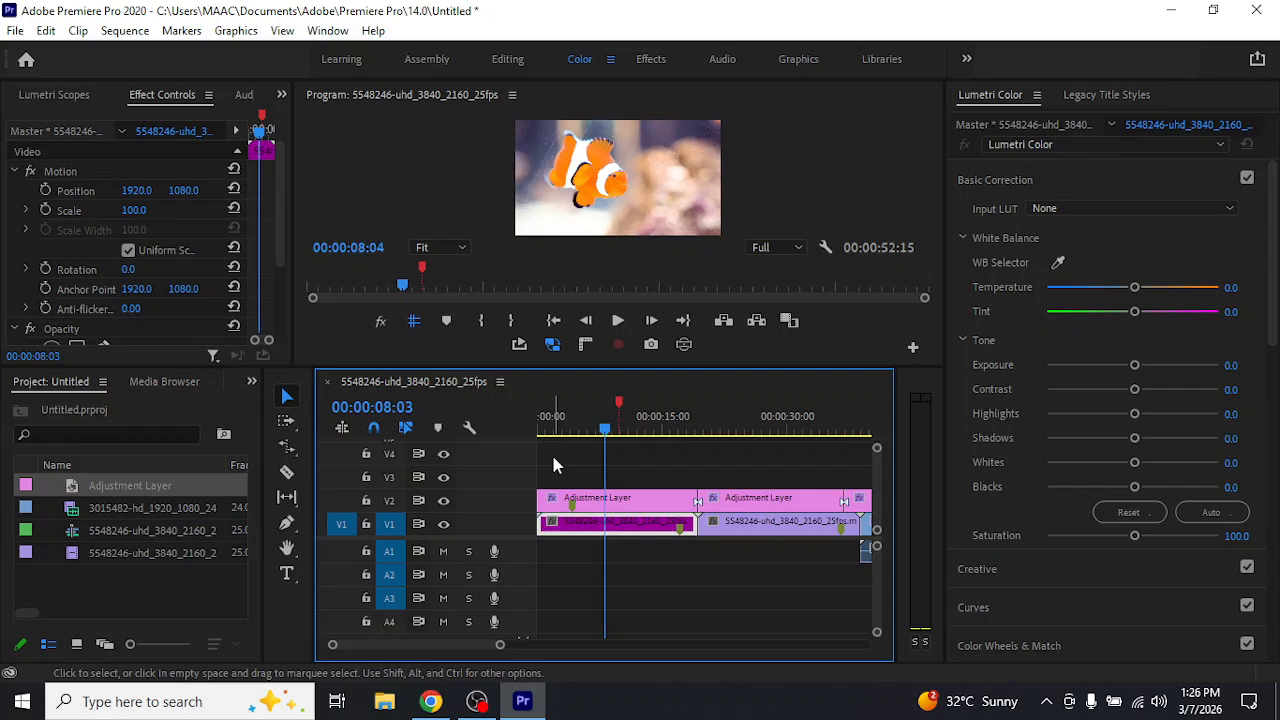
key("Right")
key("Right")
key("Right")
key("Right")
key("Right")
key("Right")
key("Right")
key("Right")
key("Right")
key("Right")
key("Right")
key("Right")
key("Right")
key("Right")
key("Right")
key("Right")
key("Right")
key("Right")
key("Right")
key("Right")
left_click(682, 470)
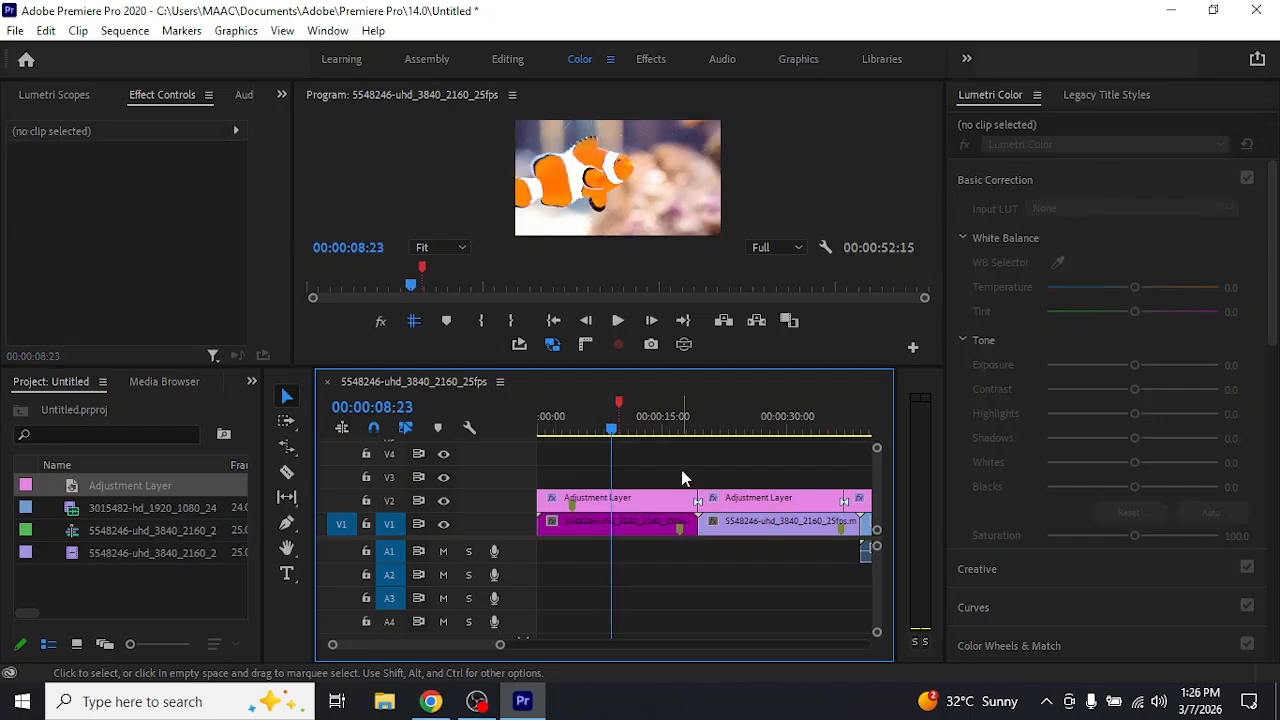
key("Right")
key("Right")
key("Right")
key("Right")
key("Right")
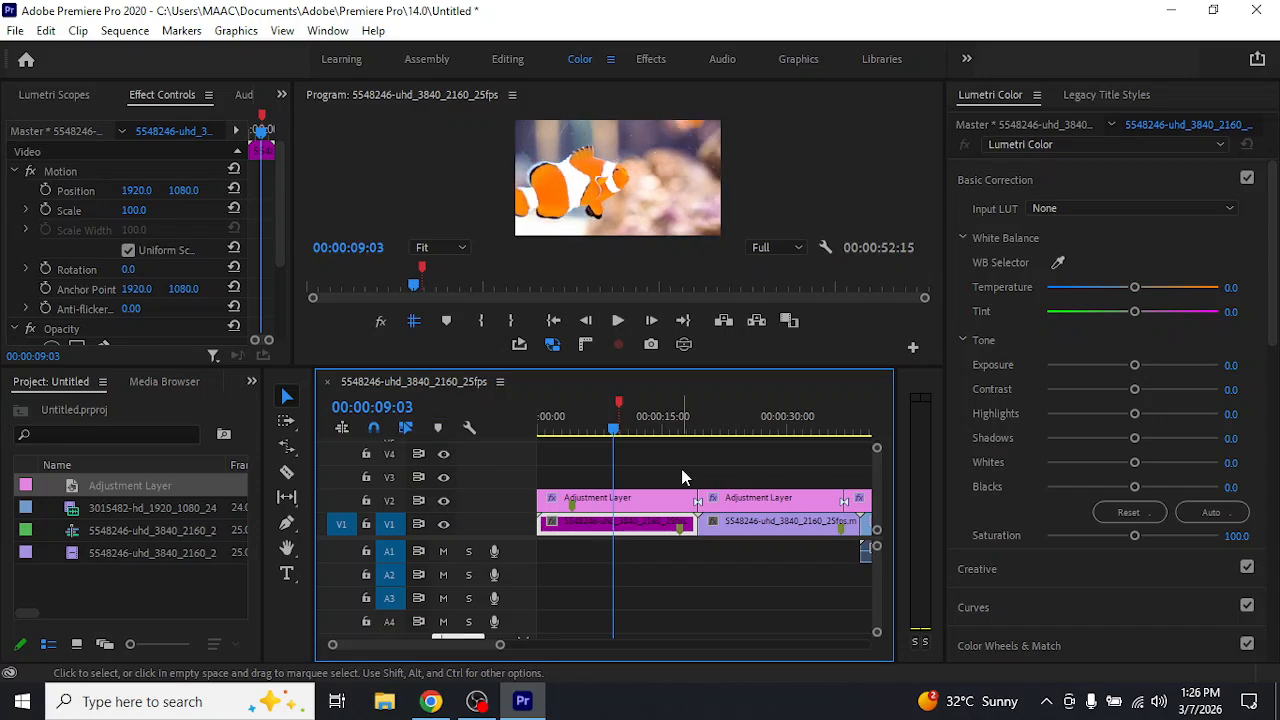
key("shift")
key("shift")
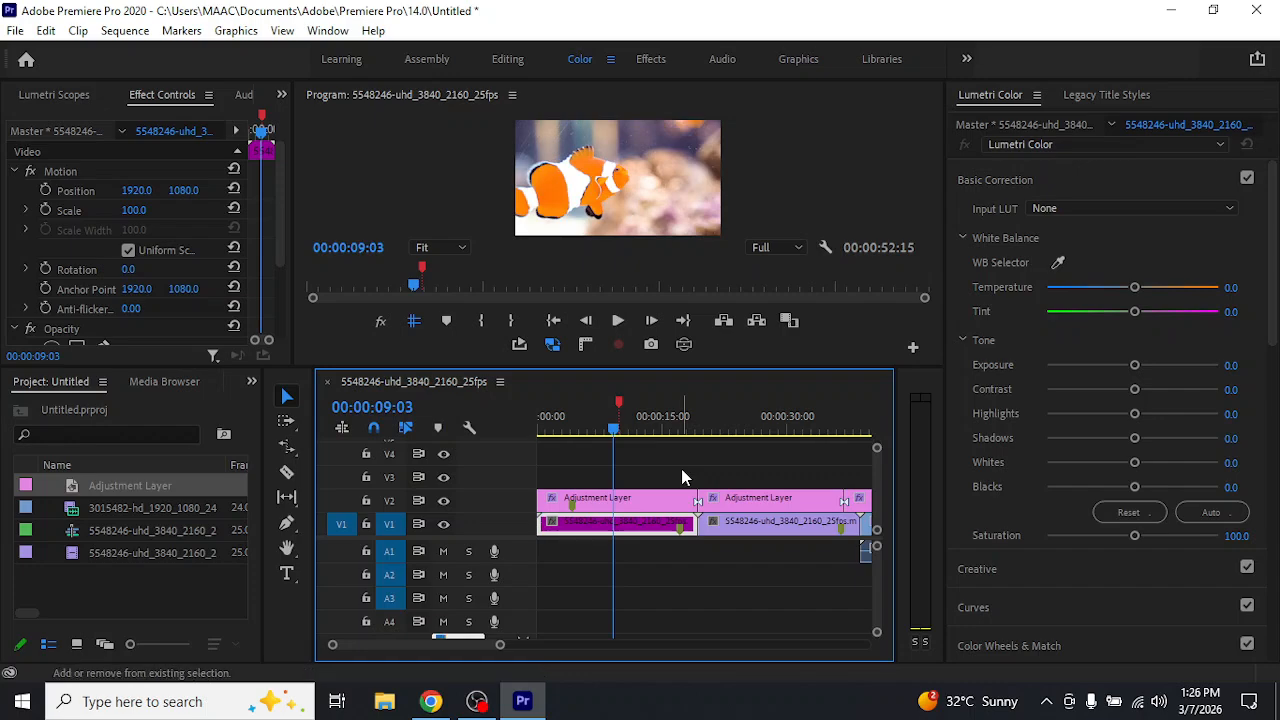
left_click(674, 565)
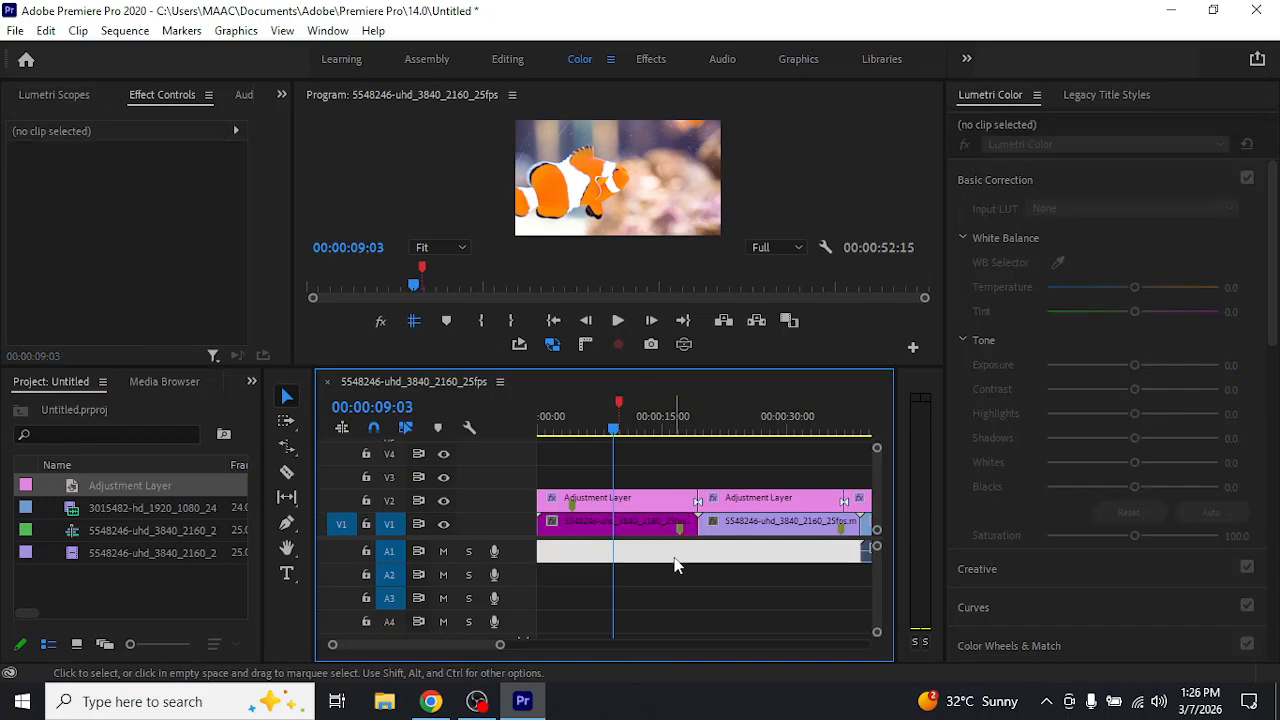
Select the first clownfish clip and jump the playhead to the sequence's end and back to its start
left_click(637, 521)
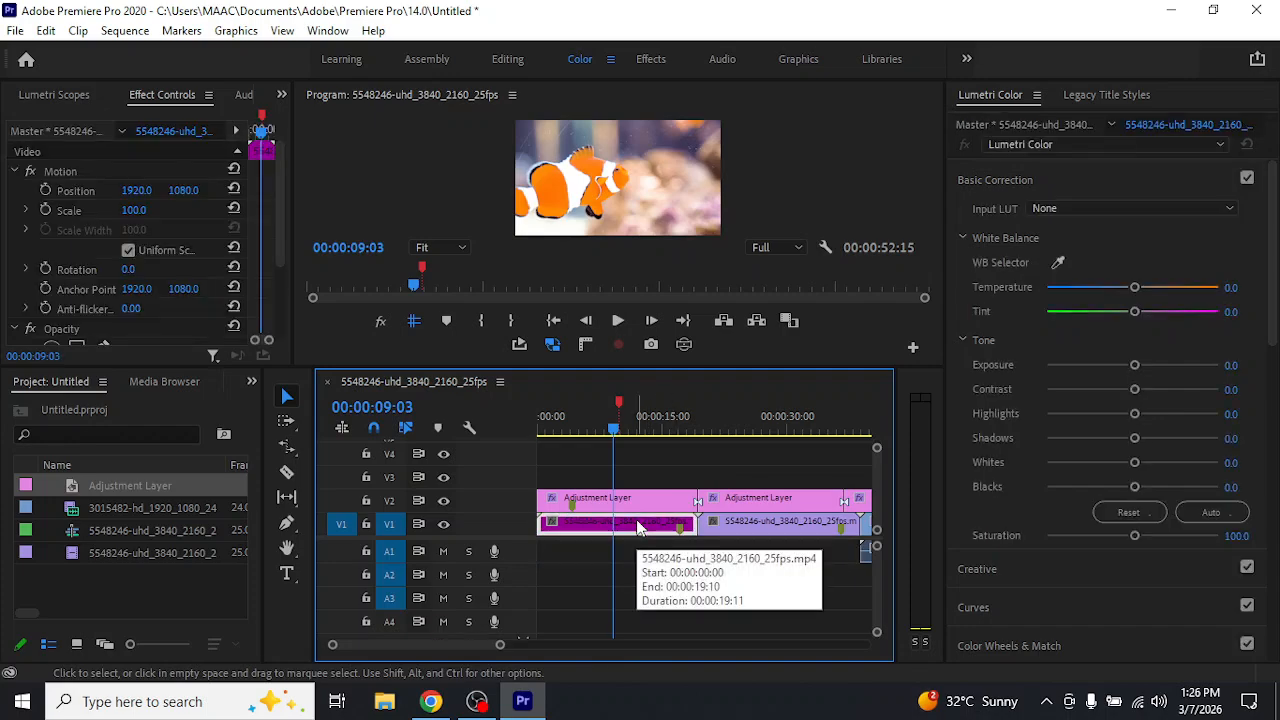
scroll(637, 525, "down", 3)
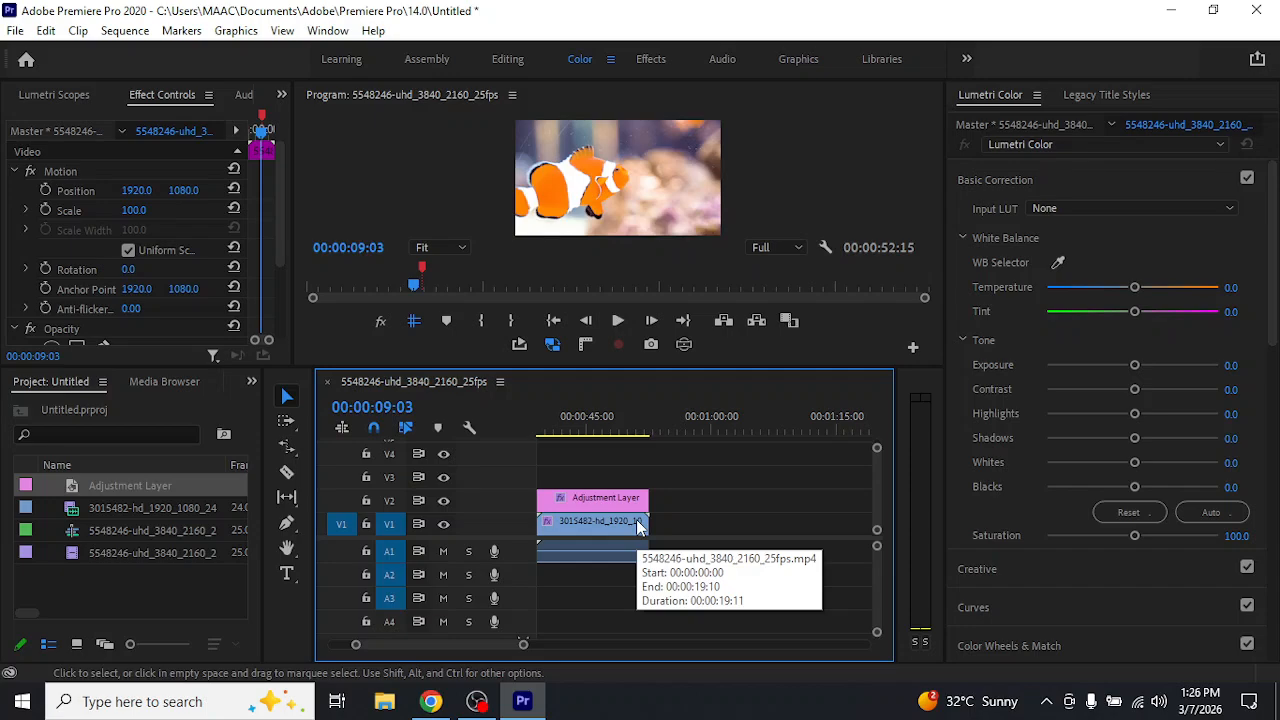
scroll(637, 525, "up", 3)
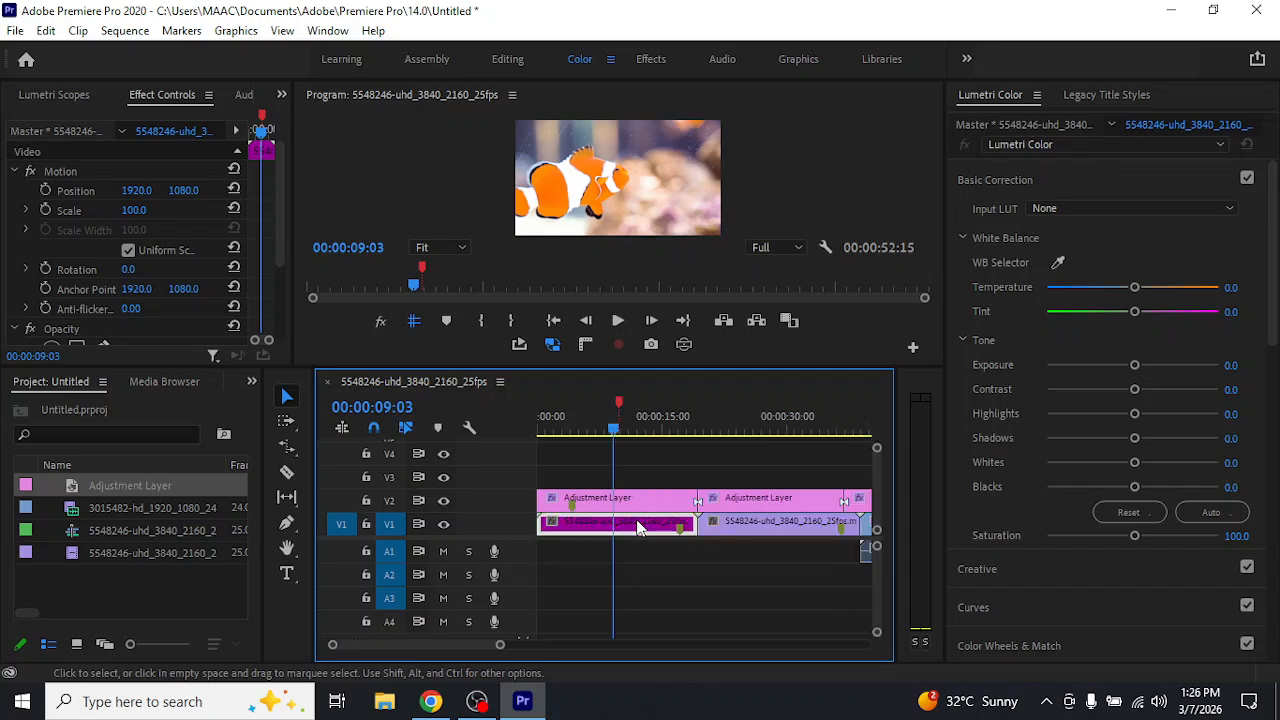
key("End")
key("Home")
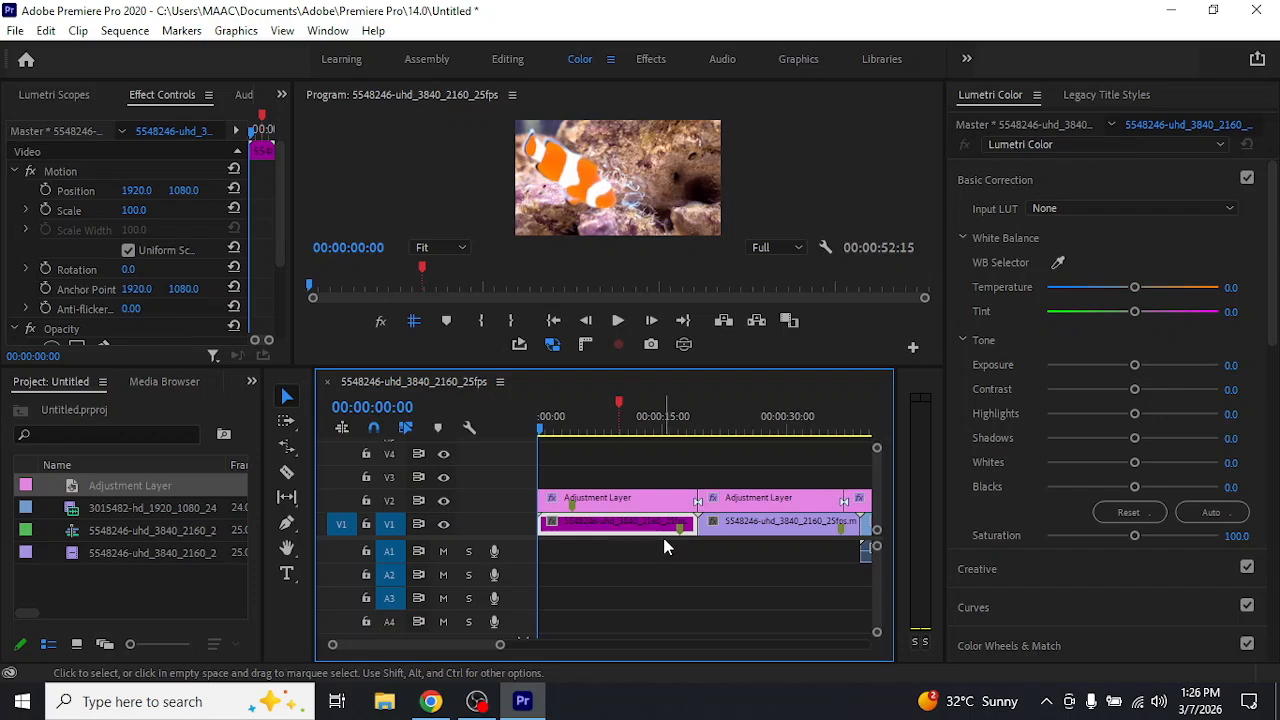
Advance the playhead in five-frame steps to 00:00:00:10 and play the sequence, ending with the playhead at 00:00:24:02
key("shift+Right")
key("shift+Right")
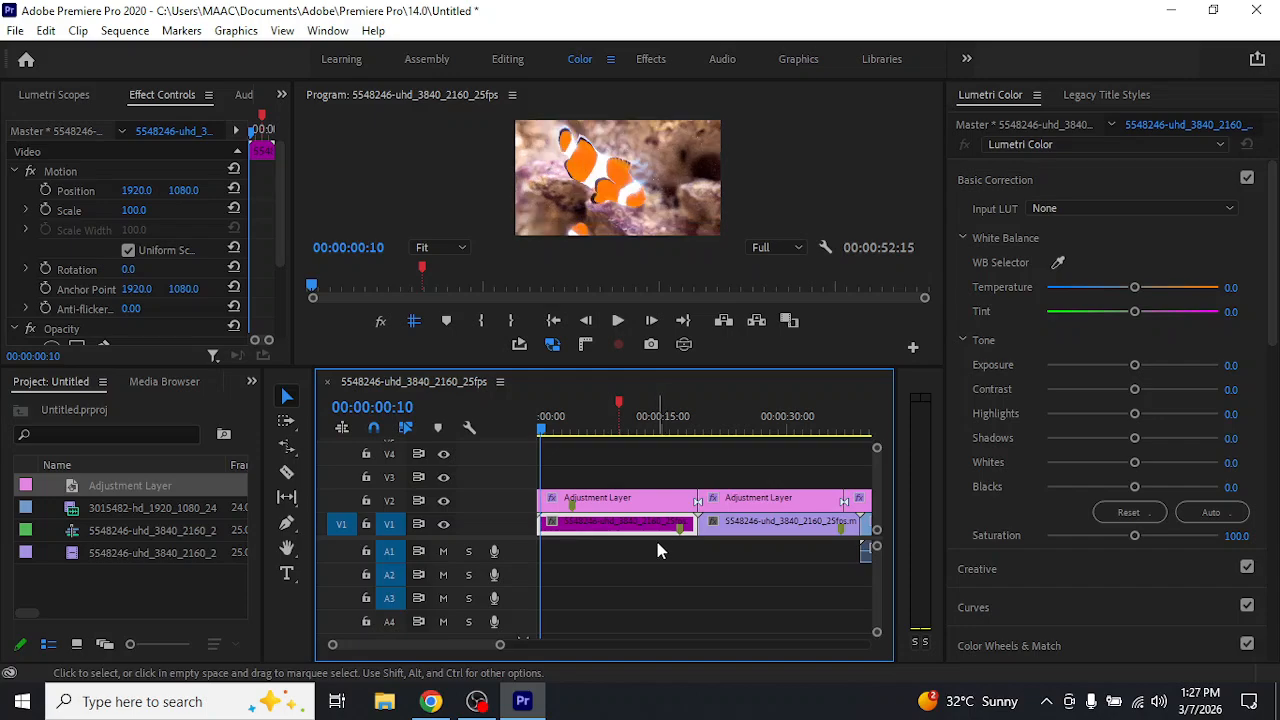
key("space")
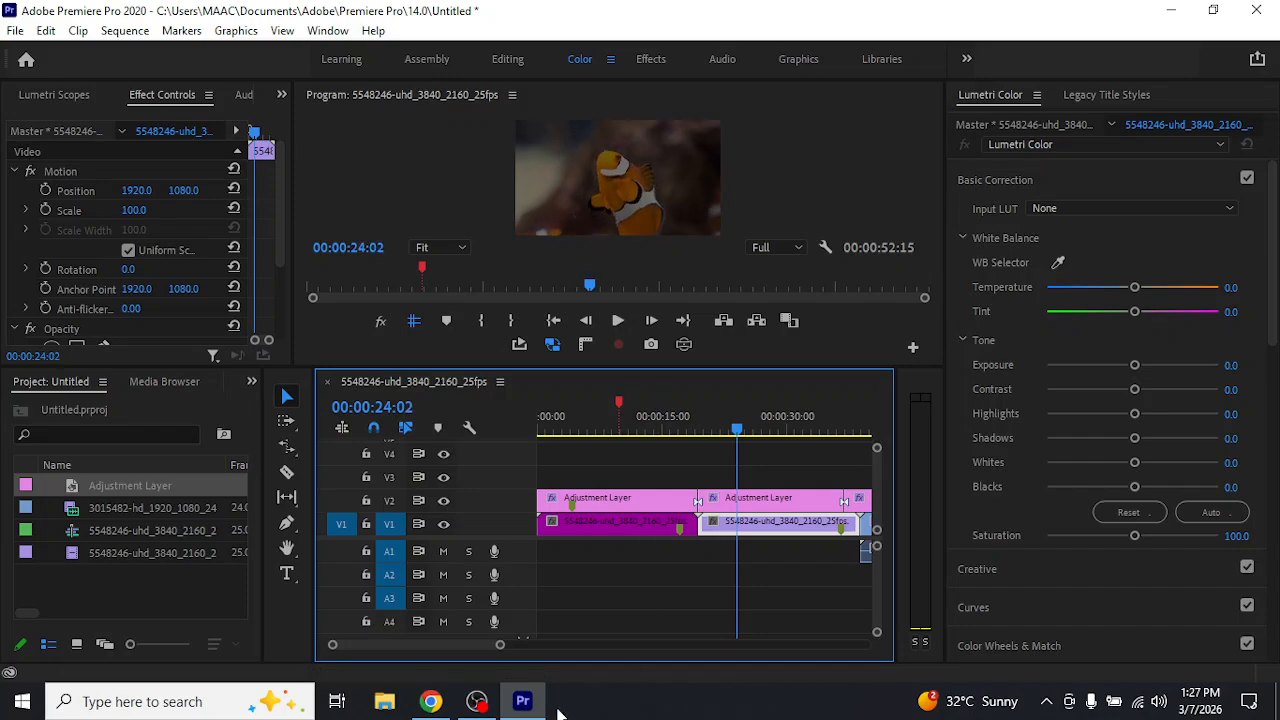
Fit all clips in the timeline view and use the Track Select Forward Tool from the second clownfish clip onward
left_click_drag(500, 645, 553, 646)
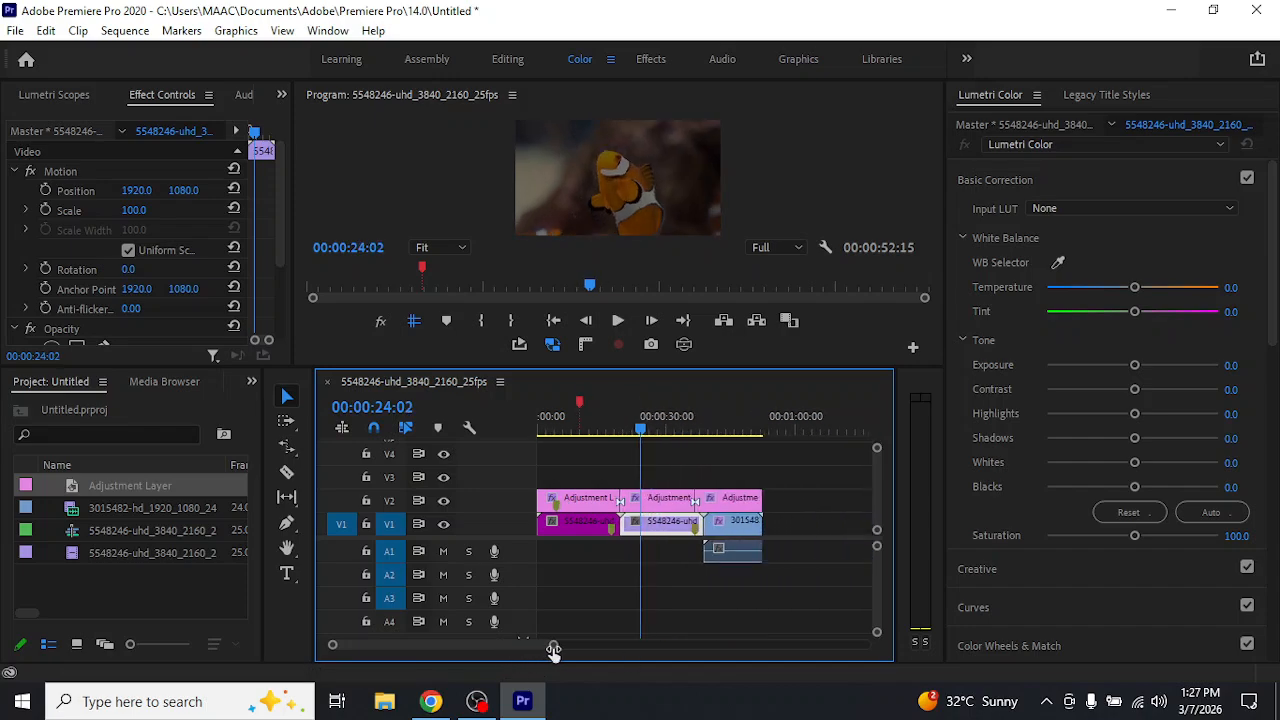
left_click(640, 572)
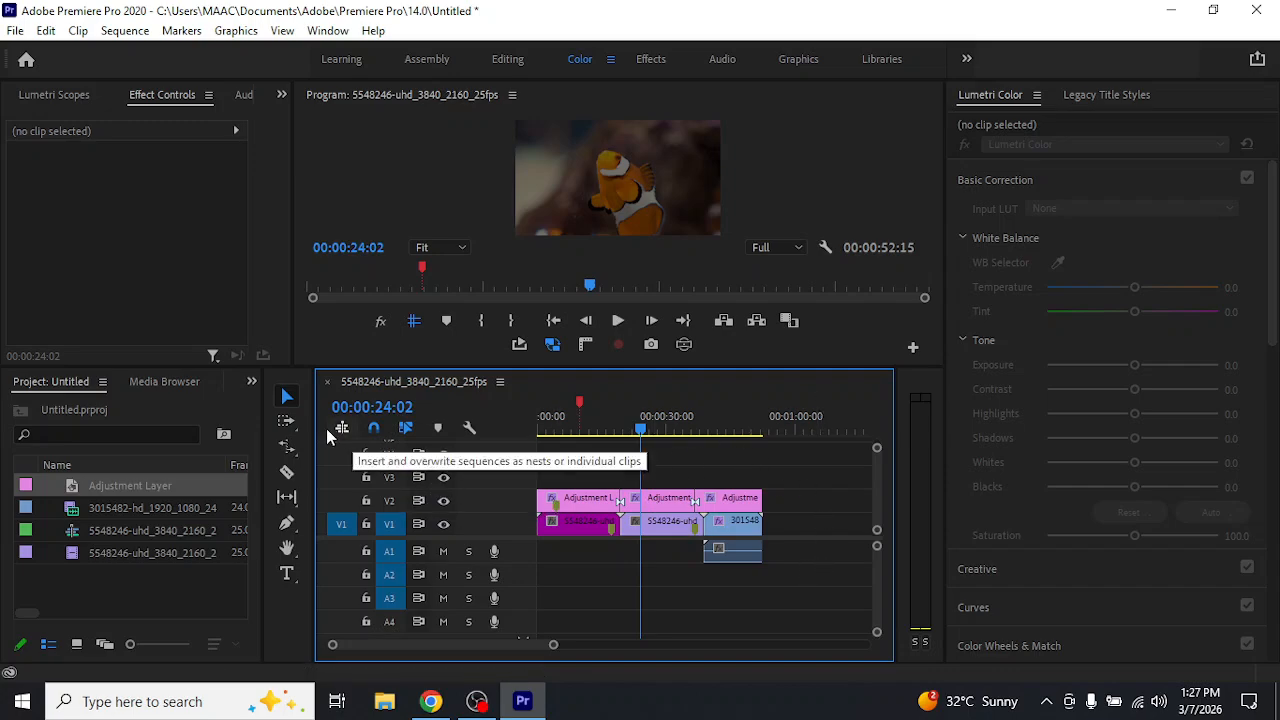
left_click(286, 422)
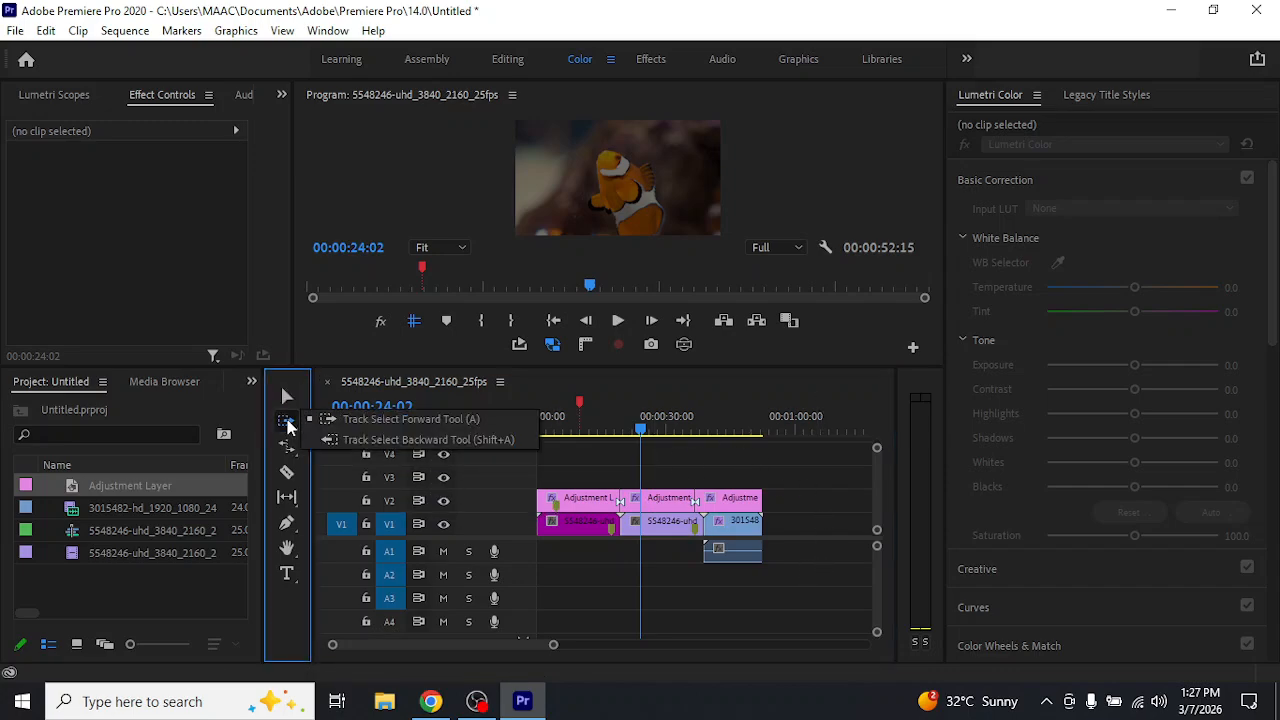
left_click(431, 418)
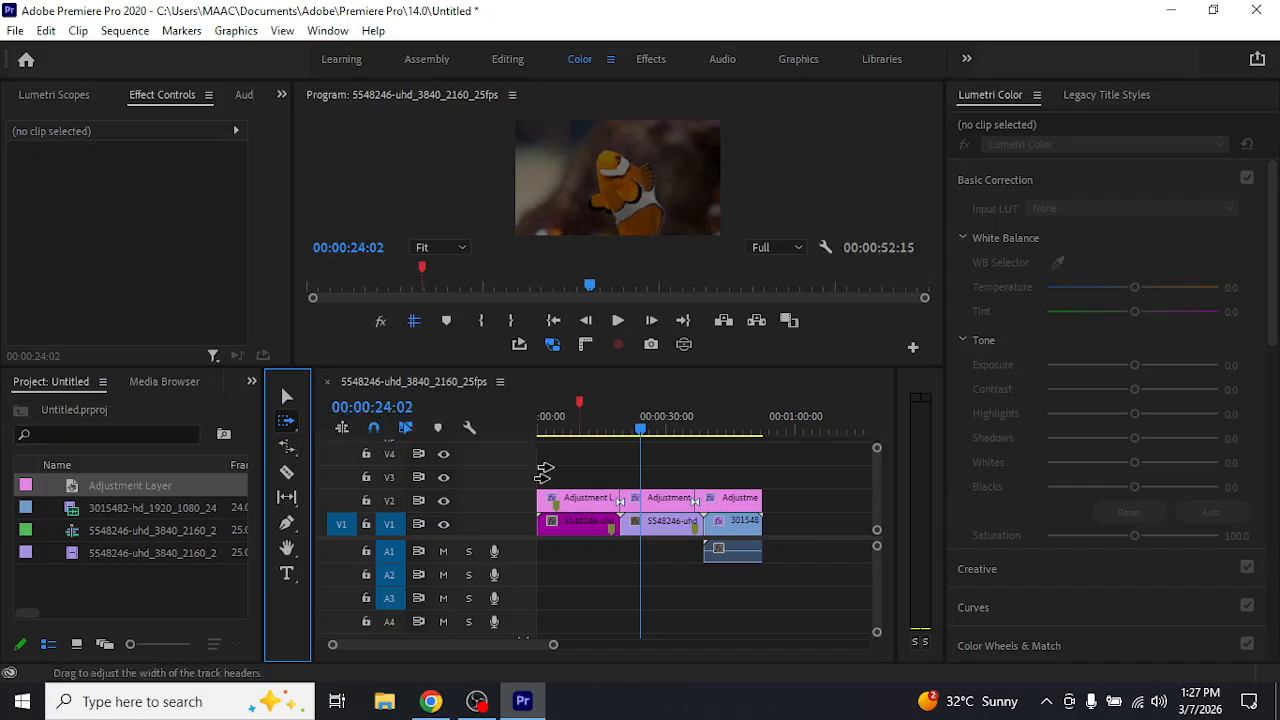
left_click(665, 467)
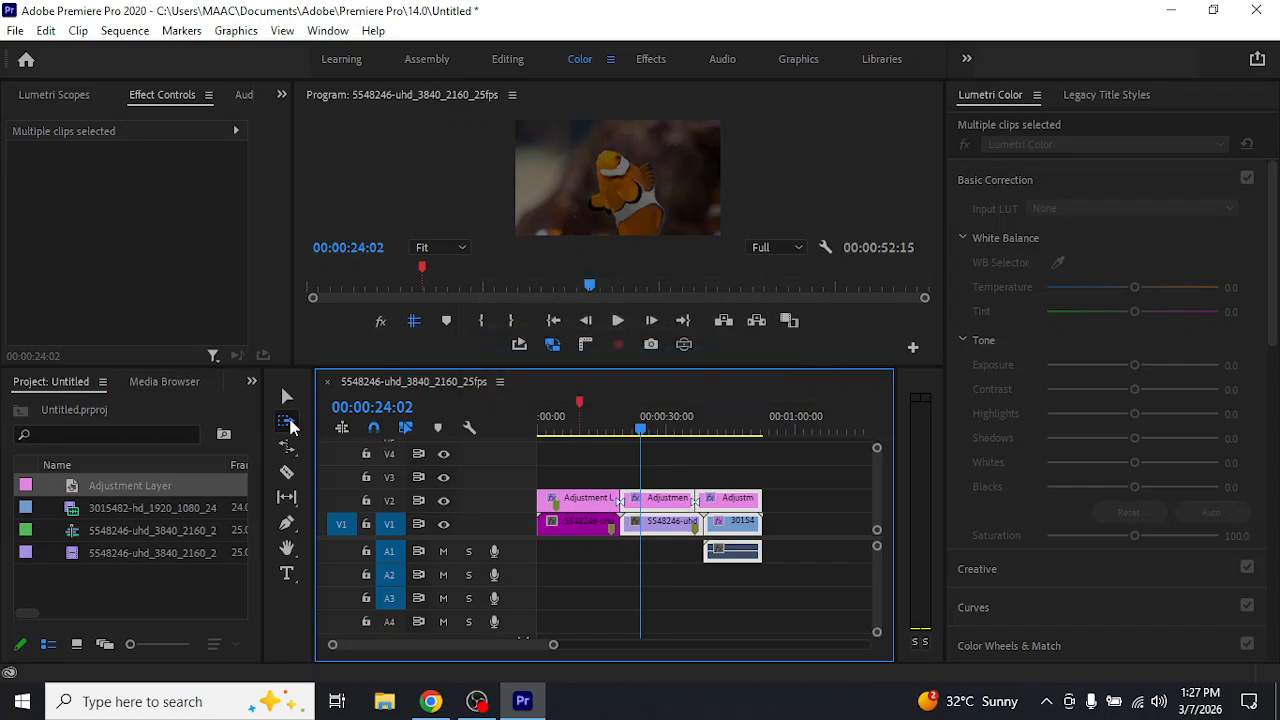
Use the Track Select Backward Tool to select every clip from the second clownfish clip back to the sequence start
left_click_drag(290, 427, 335, 437)
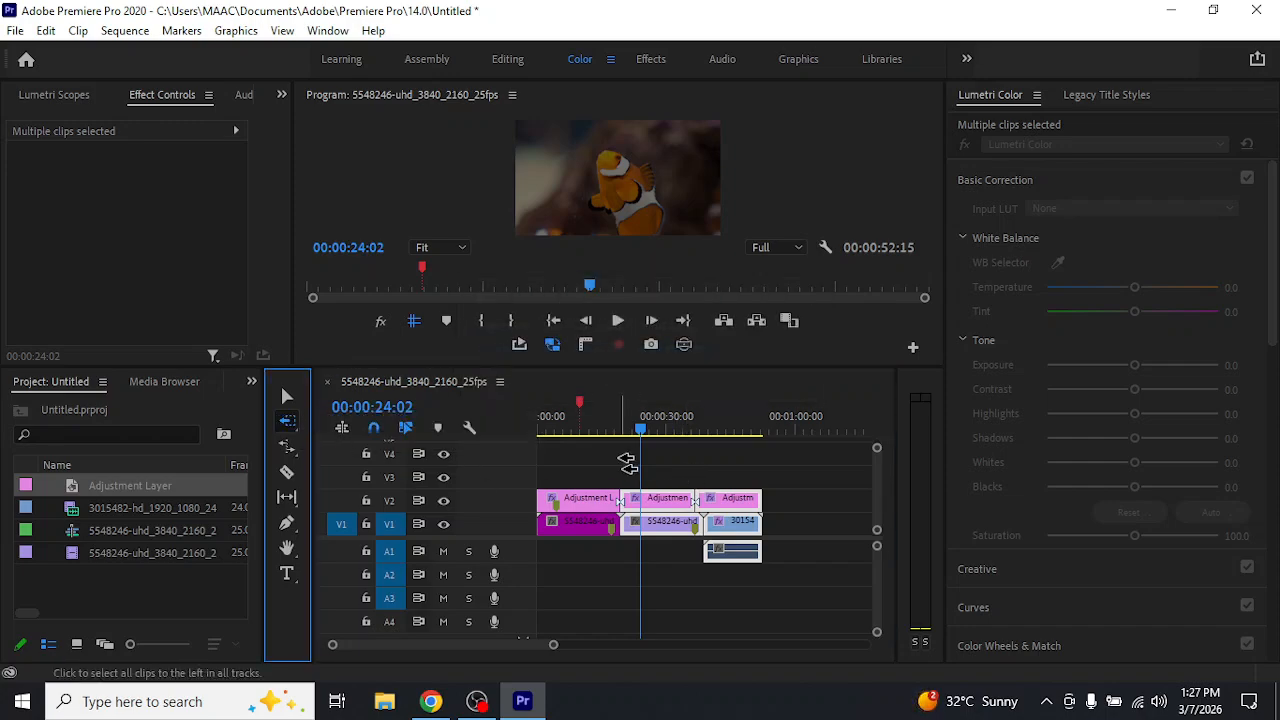
left_click(665, 463)
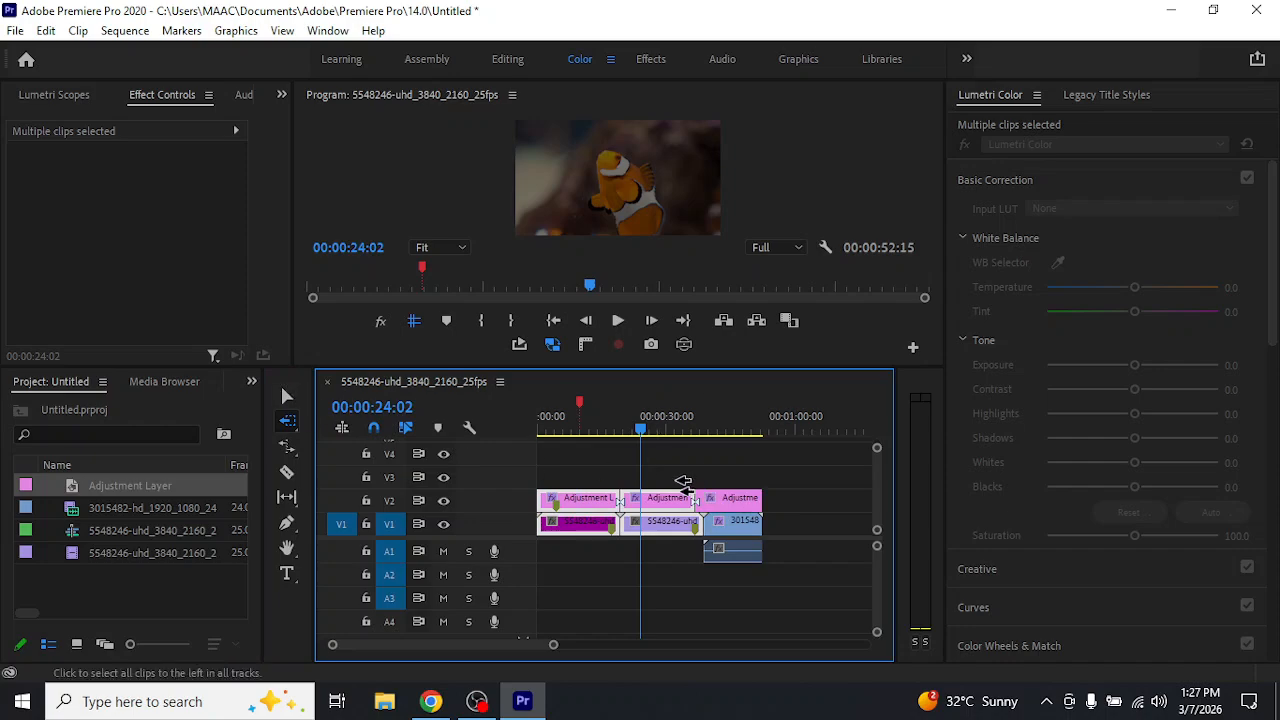
left_click_drag(668, 467, 652, 487)
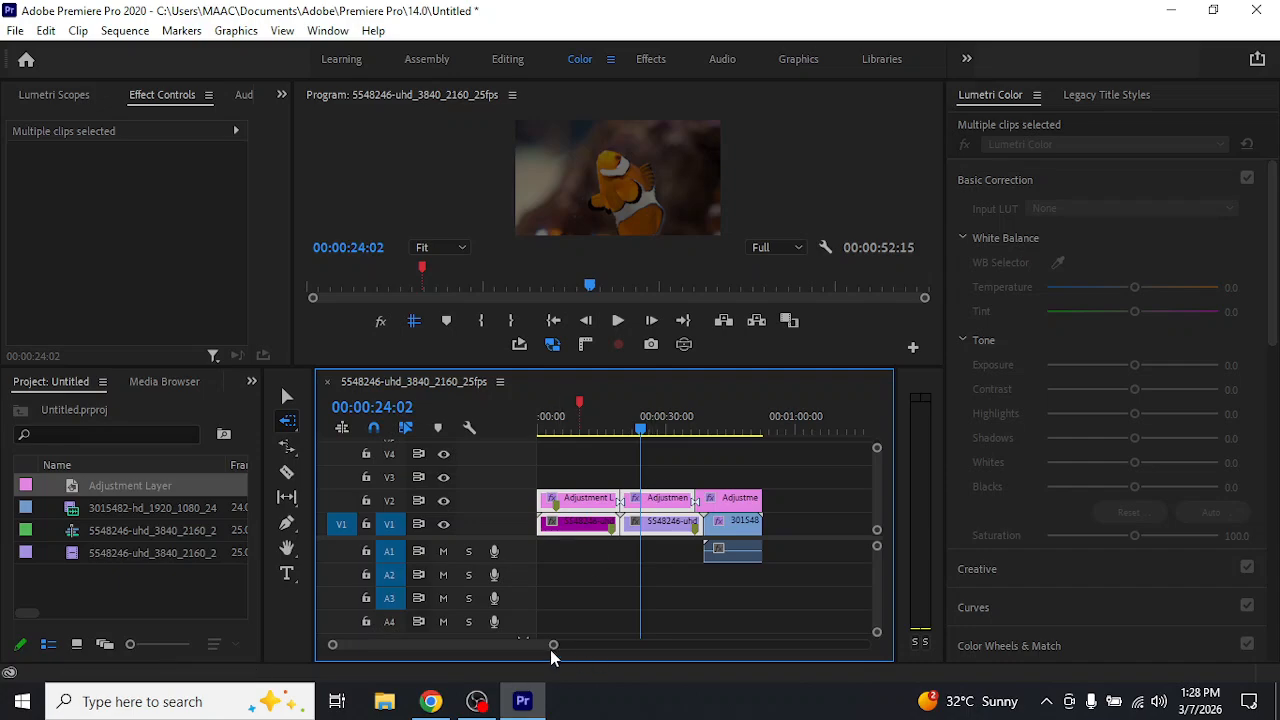
Return to the Selection tool, clear the selection, and move the middle adjustment layer segment up to track V3
left_click_drag(552, 644, 621, 645)
left_click(287, 396)
left_click(672, 572)
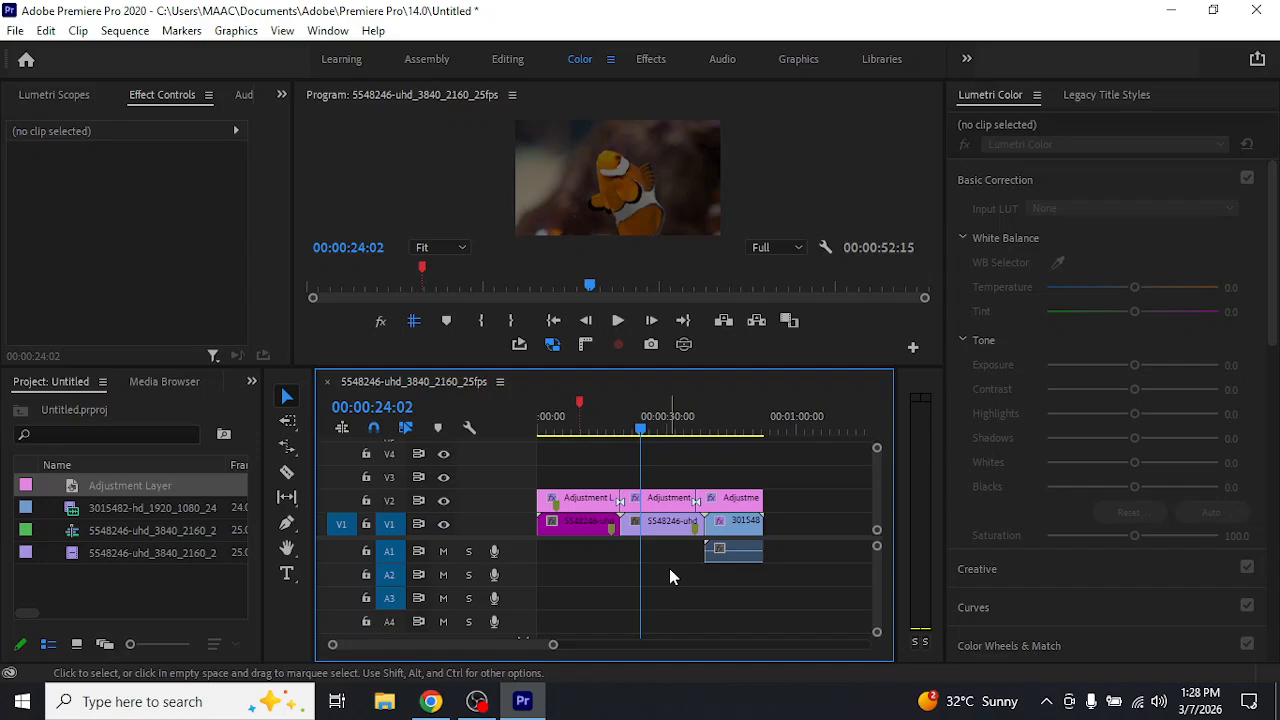
left_click(664, 504)
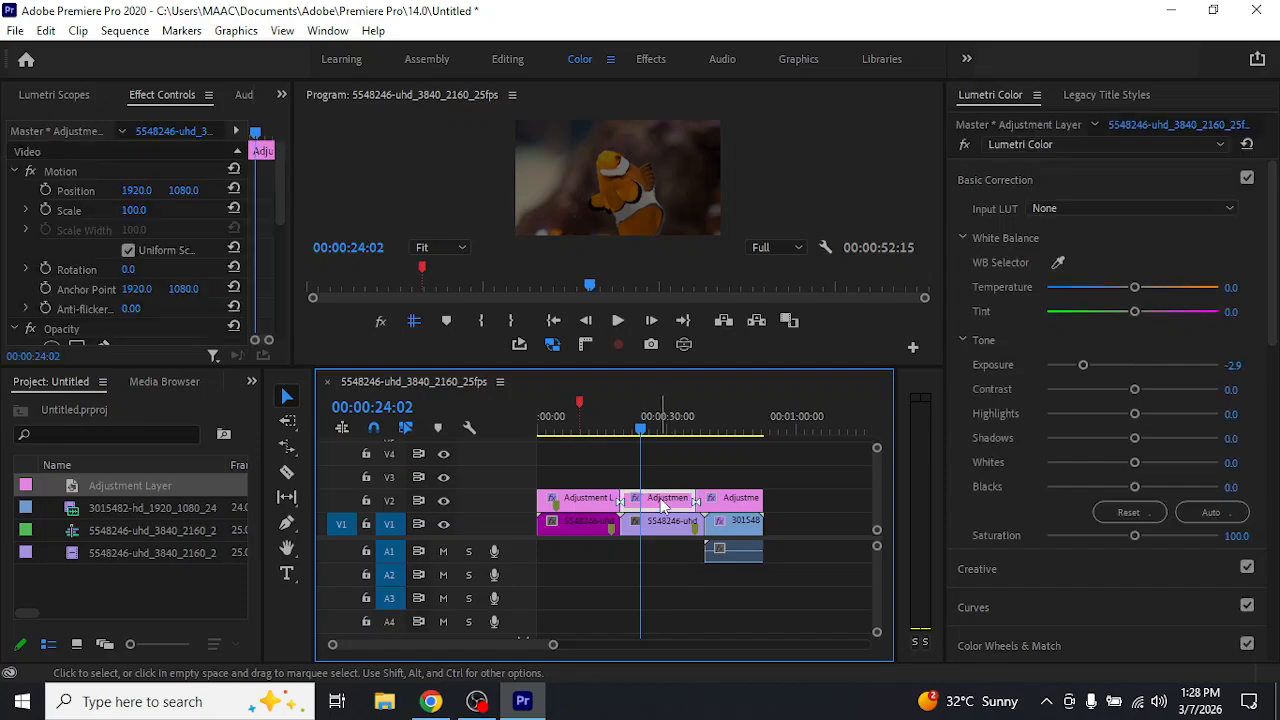
mouse_move(646, 504)
left_mouse_down()
mouse_move(668, 506)
mouse_move(645, 508)
left_mouse_up()
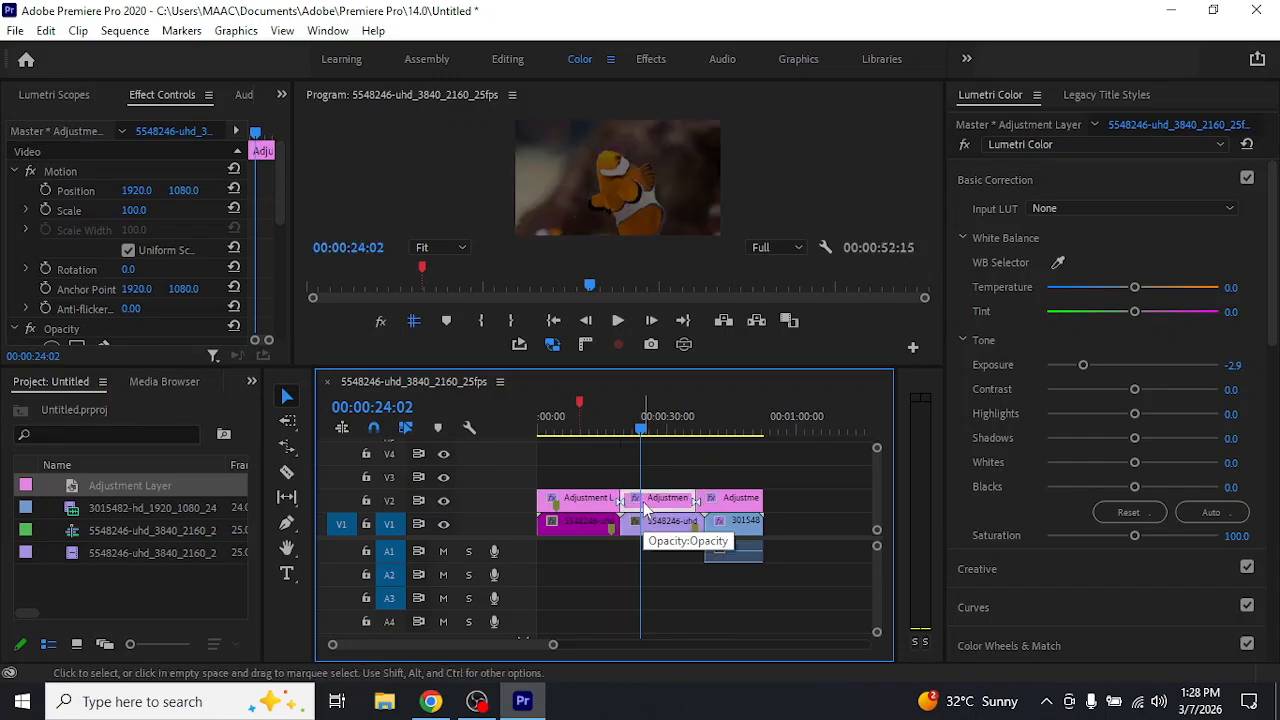
left_click_drag(645, 508, 752, 482)
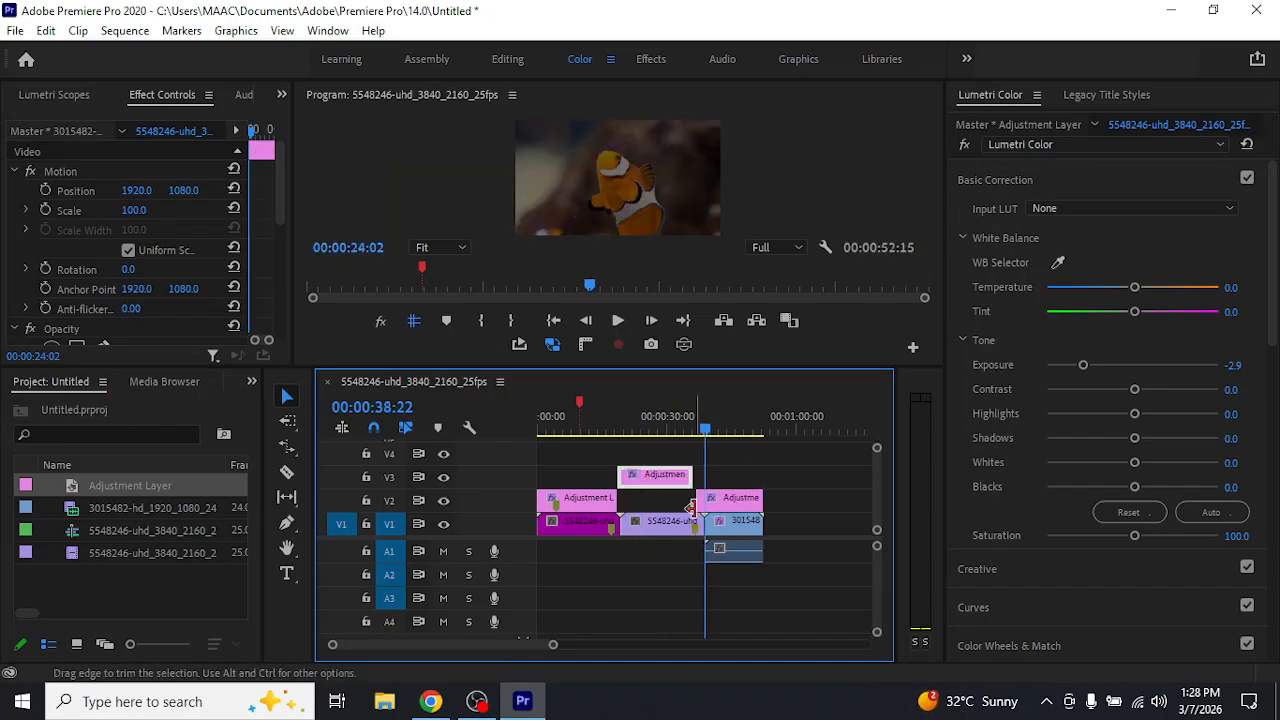
Jump the playhead between the sequence's ends and neighbouring edit points, and play from the start to 00:00:01:00
key("End")
key("Home")
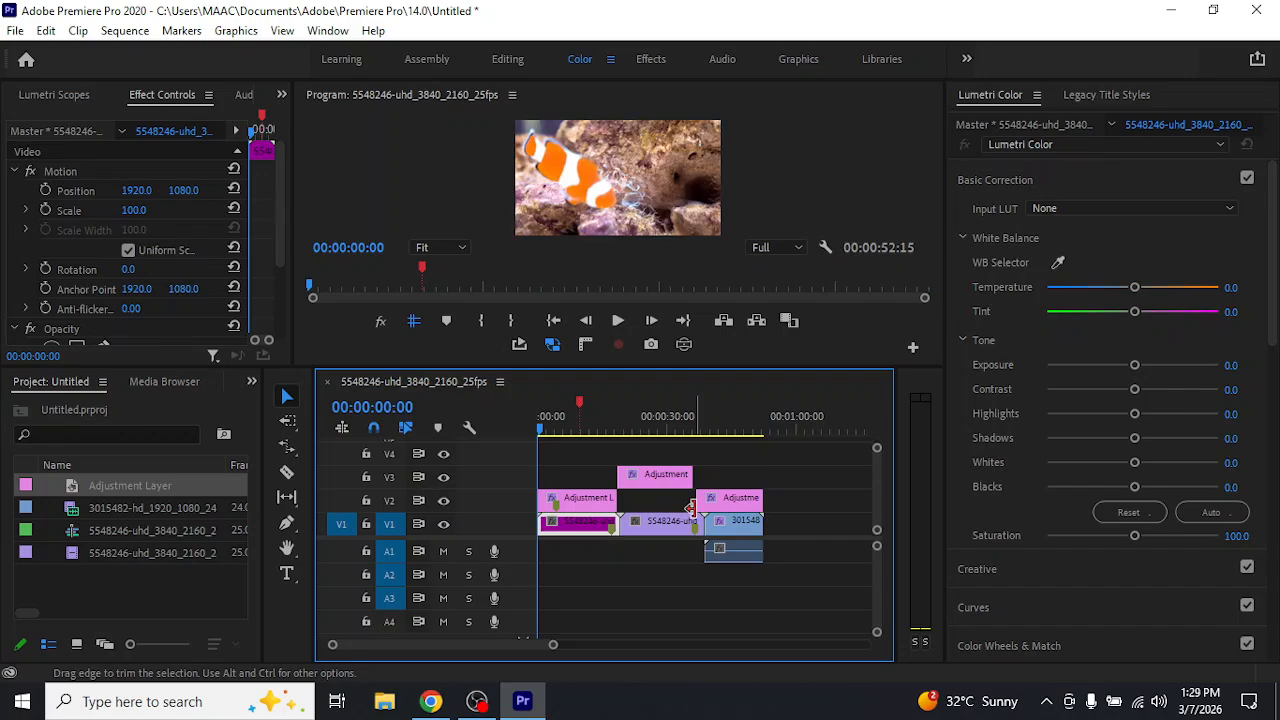
key("Down")
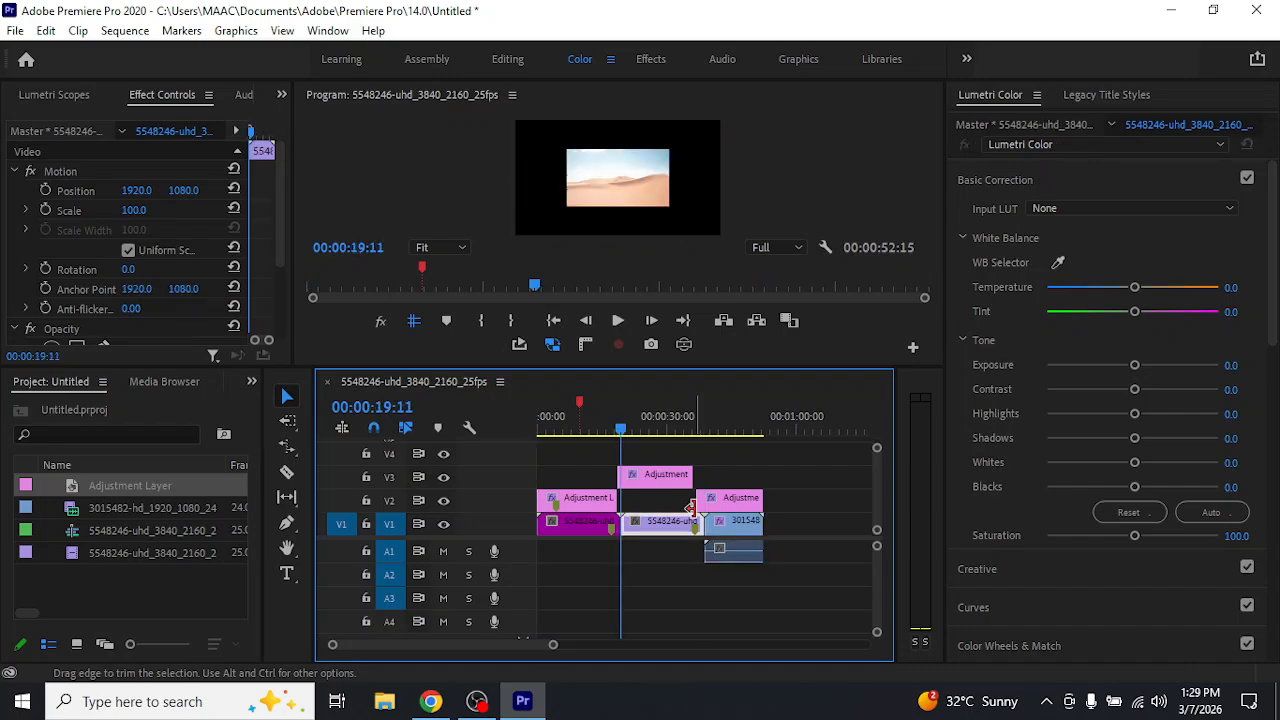
key("Up")
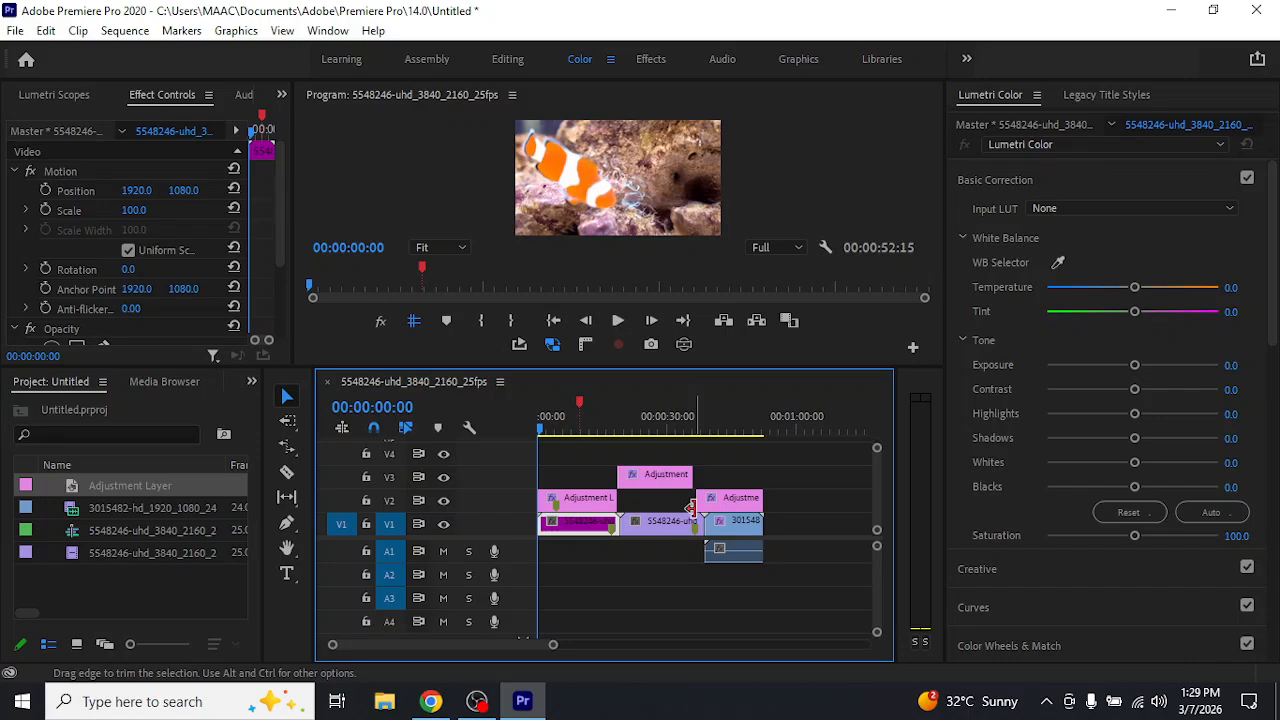
key("space")
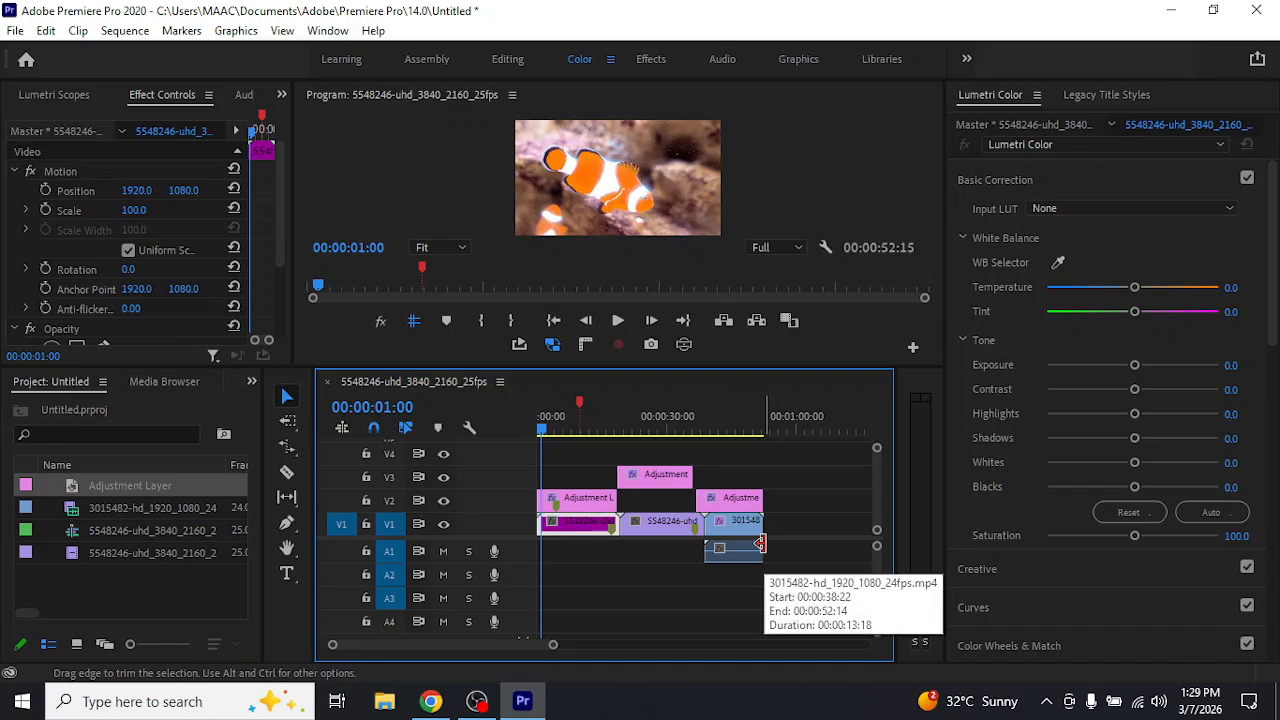
Move the middle adjustment layer segment back to V2 and shift the last segment earlier against it, starting at 00:00:36:11
left_click_drag(662, 478, 714, 510)
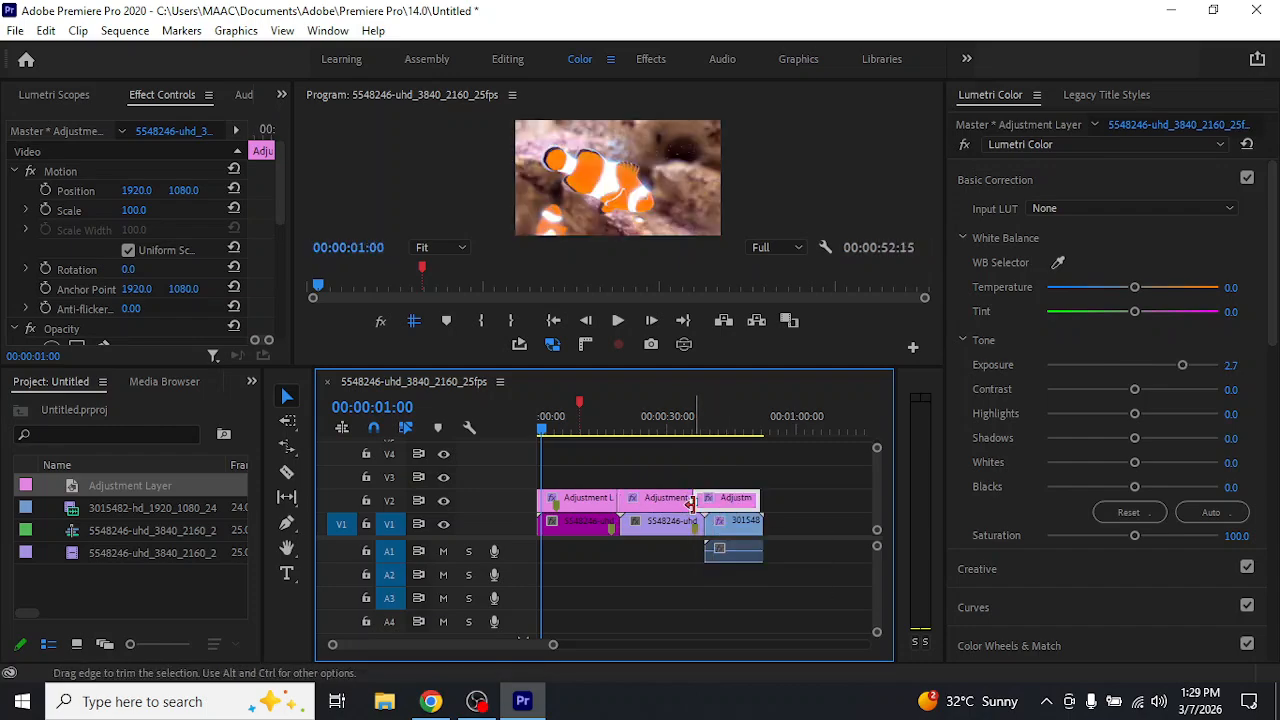
left_click_drag(690, 502, 740, 512)
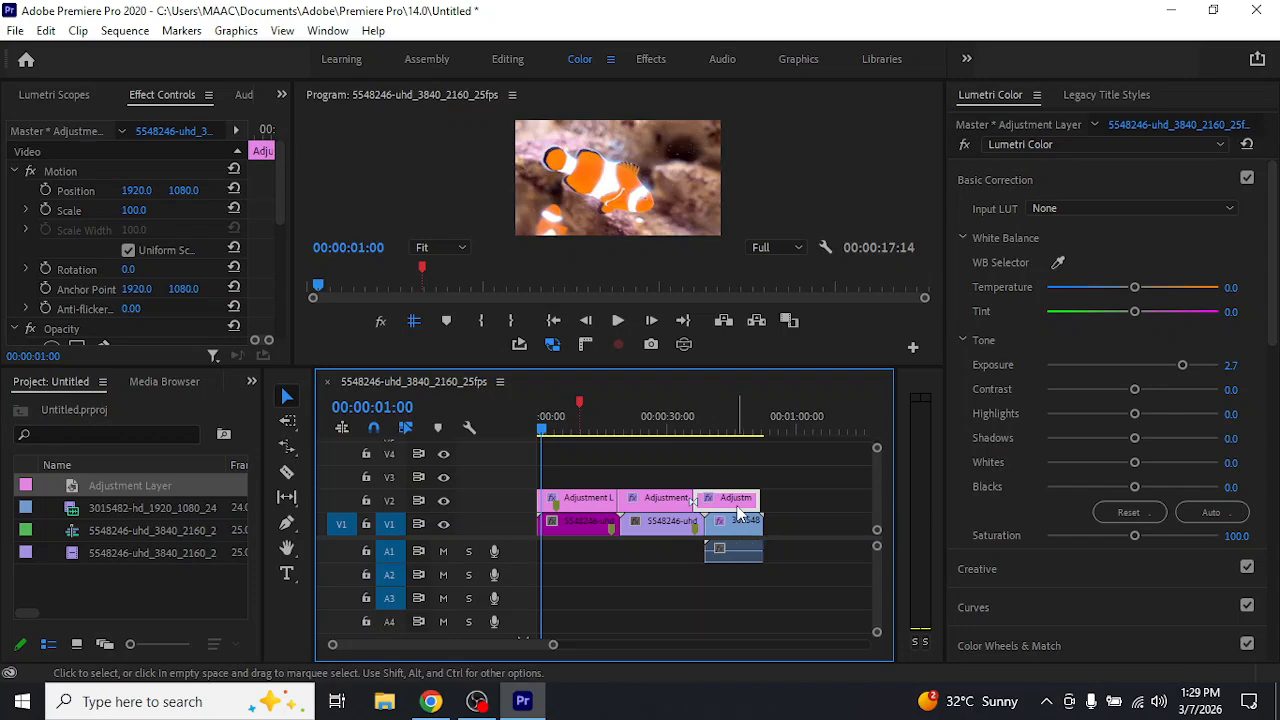
Move the playhead through the edit points from the sequence start to 00:00:38:22 and back to 00:00:00:00
key("Home")
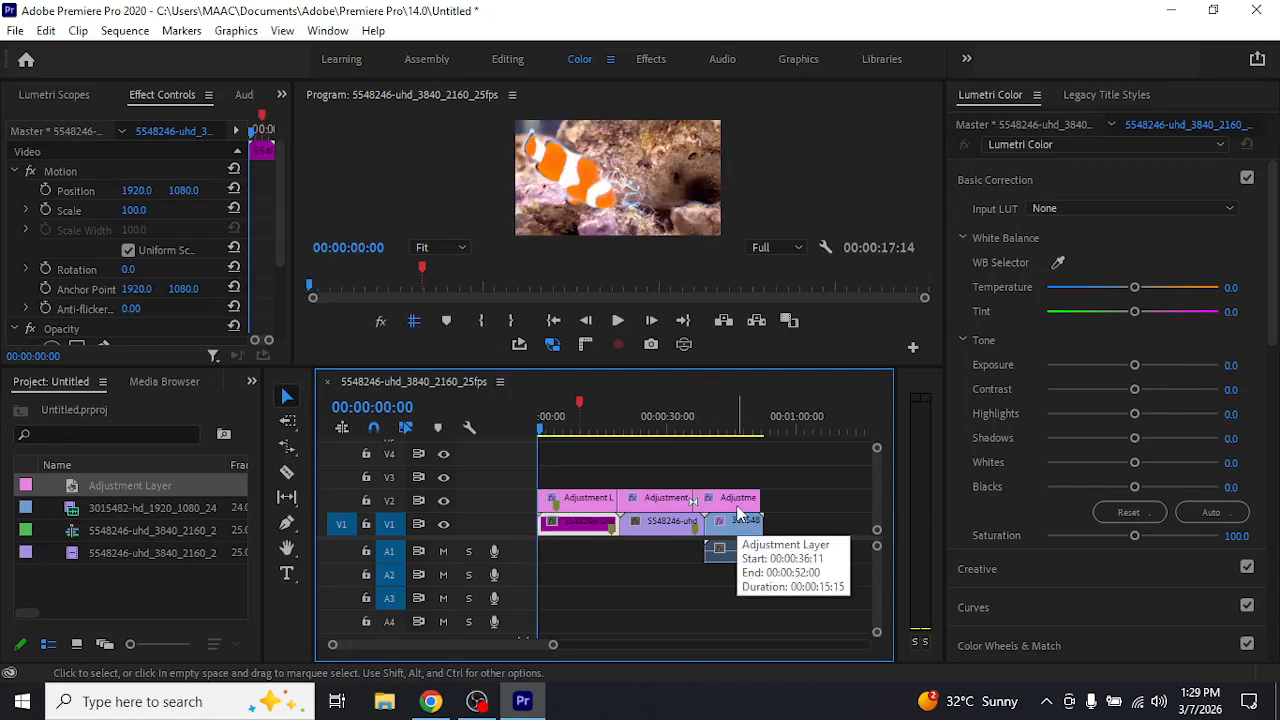
key("Down")
key("Down")
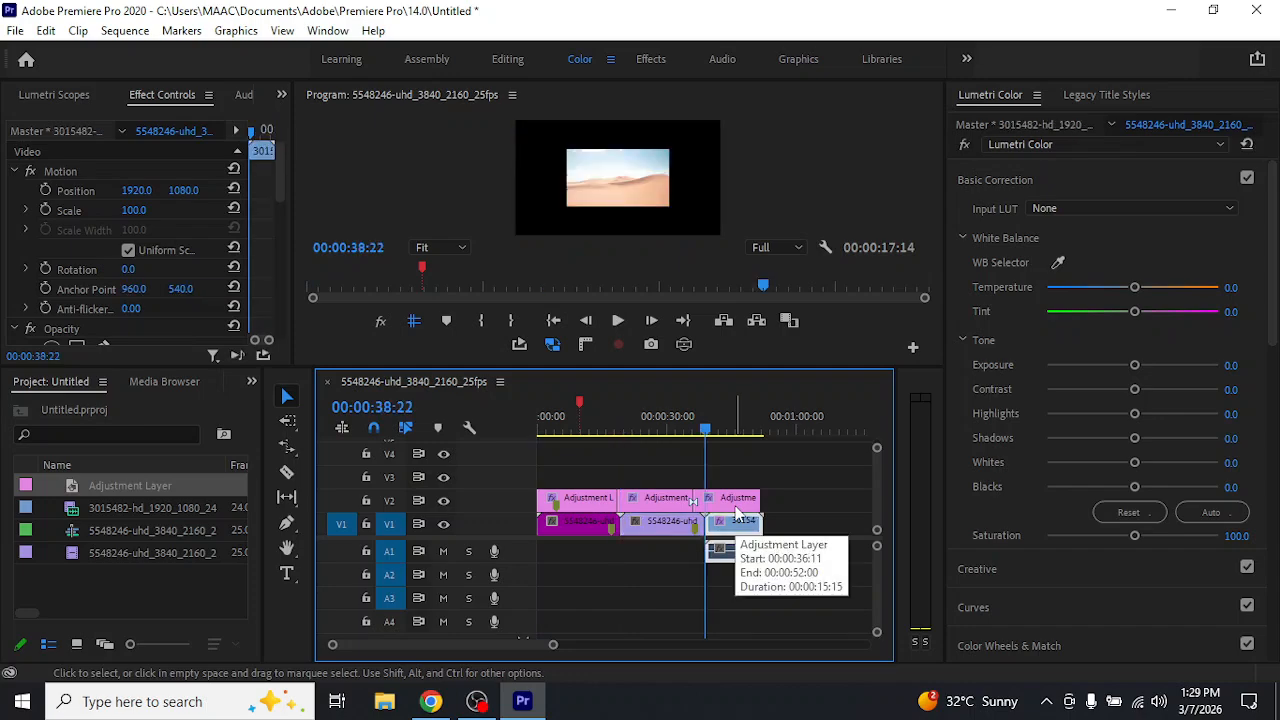
key("Up")
key("Up")
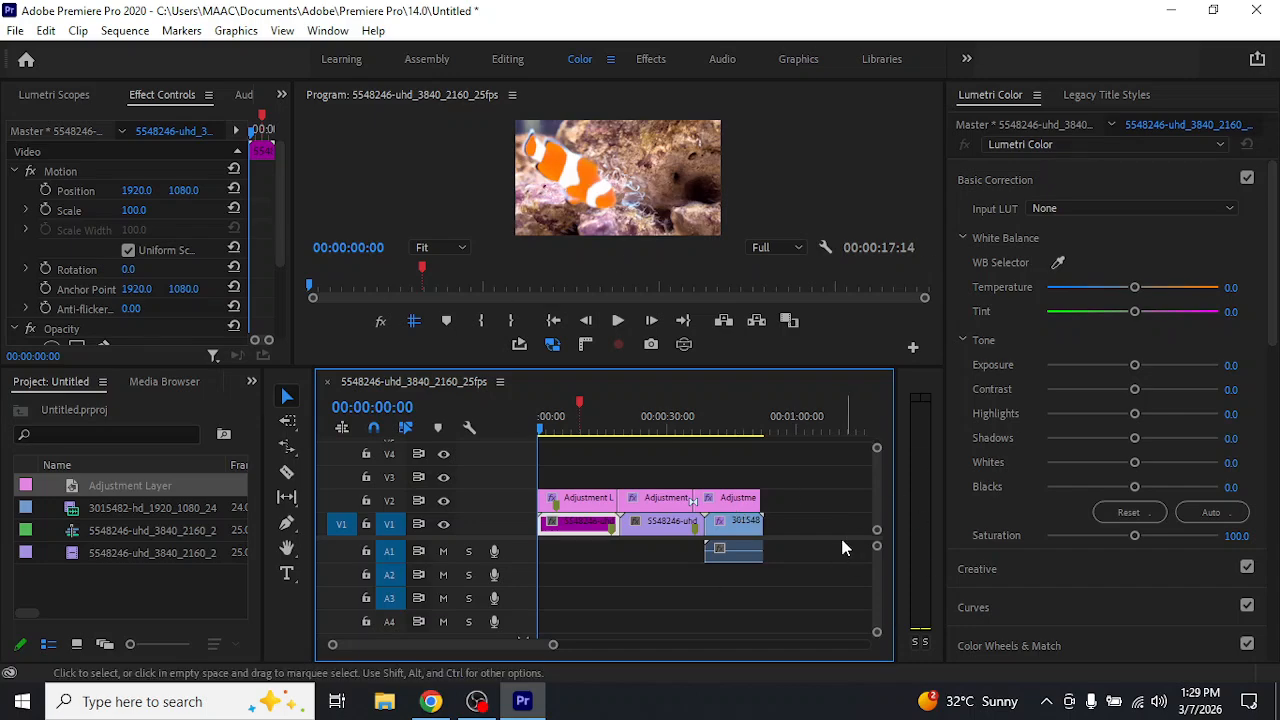
Select the middle adjustment layer segment on V2 and try to extend the first segment's end over it
left_click(777, 575)
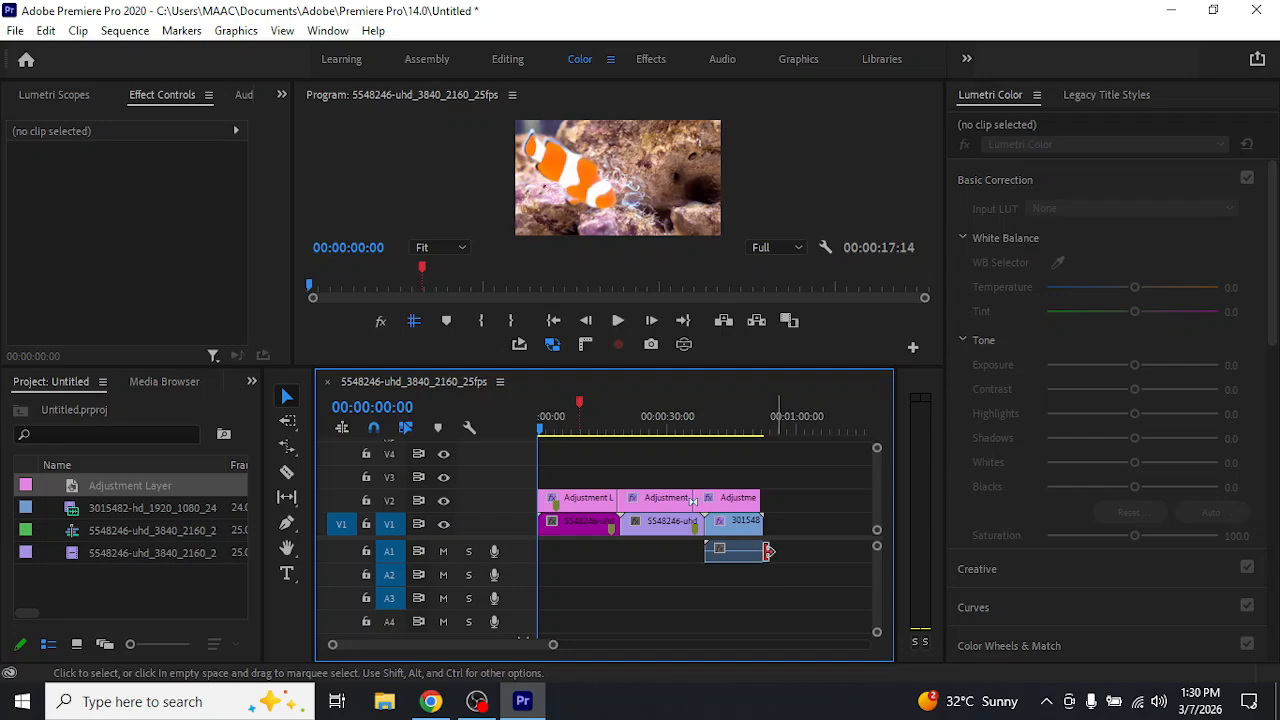
left_click_drag(591, 460, 801, 492)
left_click(801, 492)
left_click(660, 503)
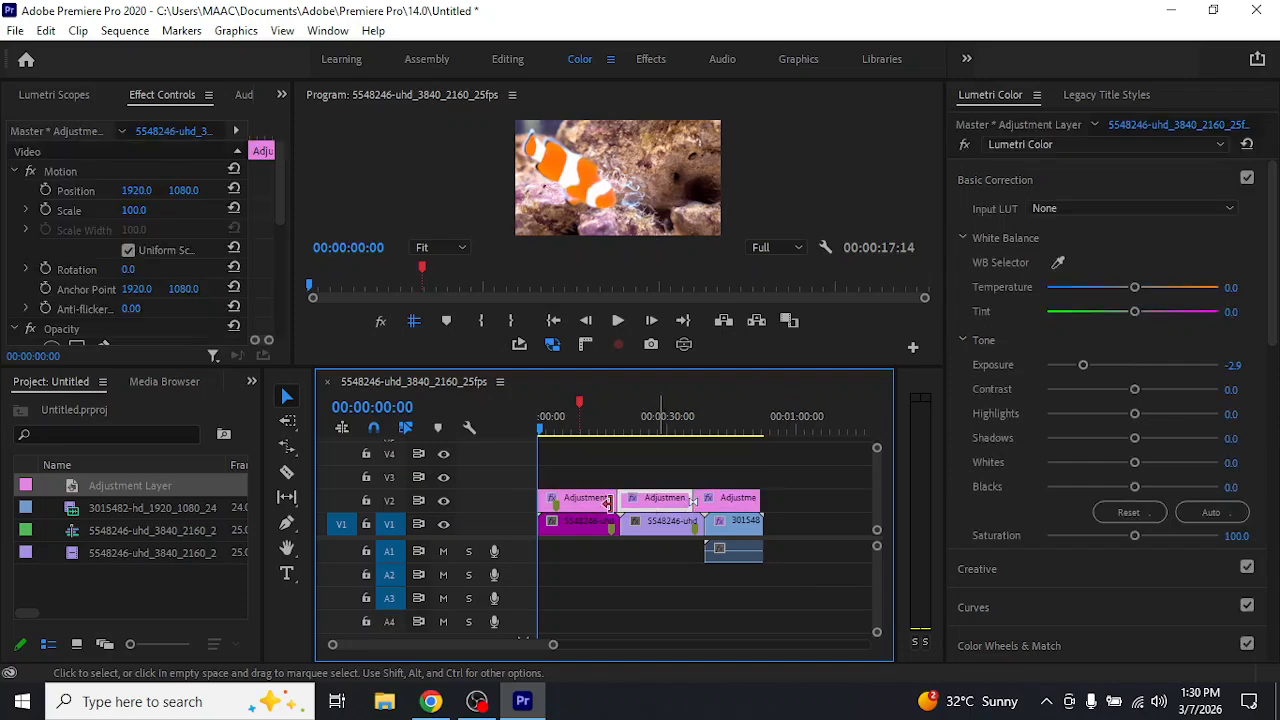
left_click(598, 502)
left_click_drag(609, 505, 641, 507)
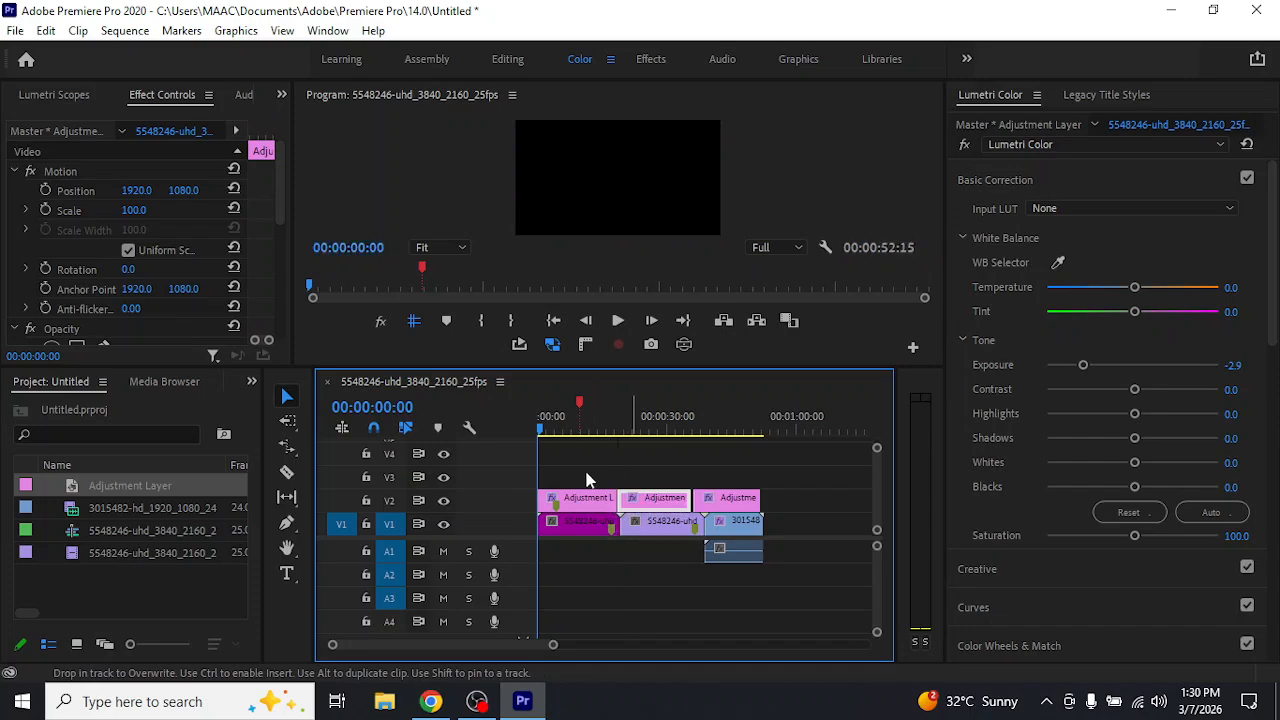
Move the last adjustment layer segment on V2 earlier until it meets the middle segment, and clear the selection
left_click(733, 508)
left_click_drag(731, 503, 729, 504)
left_click_drag(558, 473, 727, 507)
left_click(792, 503)
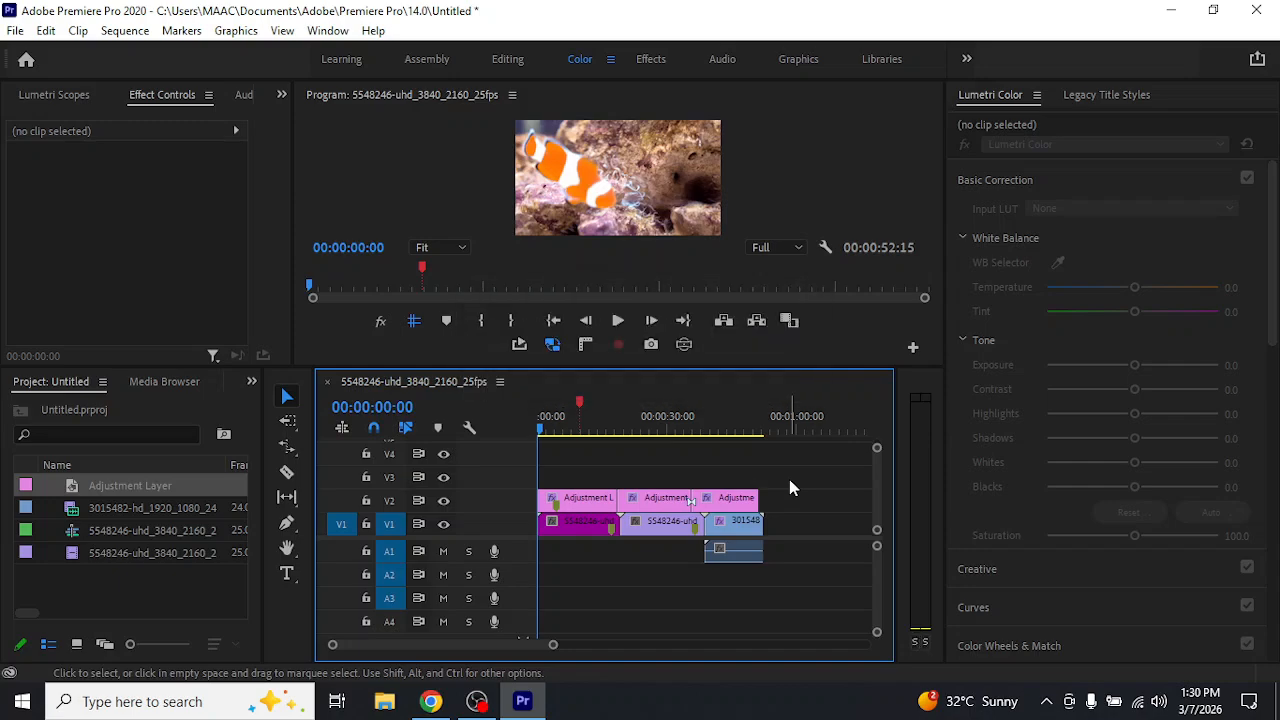
Try moving the last adjustment layer segment on V2 to start at 00:00:37:00, and undo the move
left_click_drag(789, 479, 706, 487)
left_click_drag(554, 646, 571, 648)
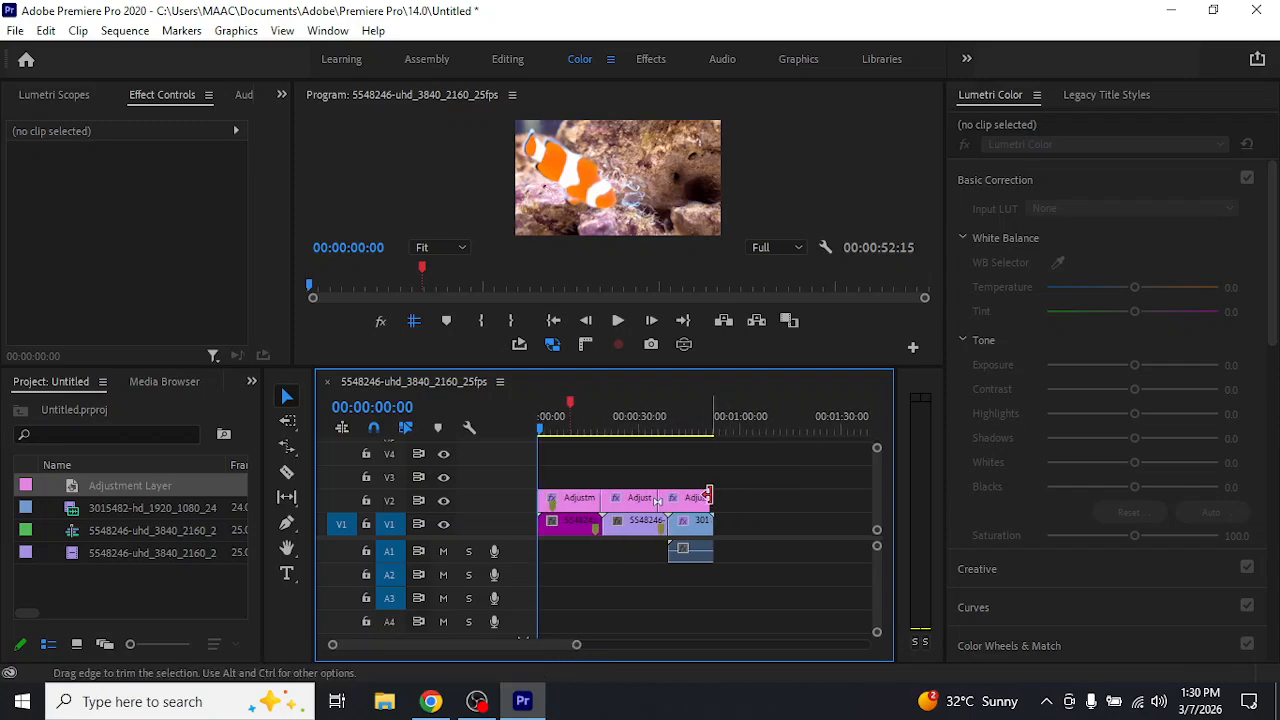
left_click(690, 502)
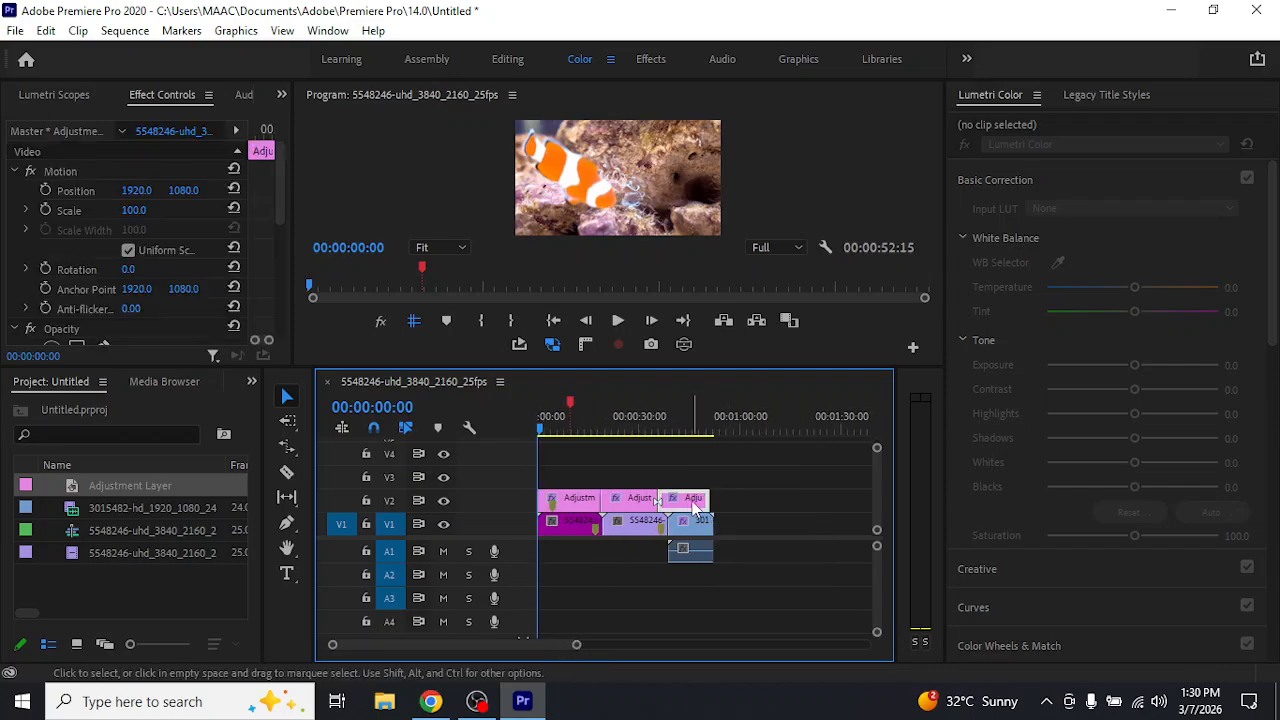
mouse_move(690, 508)
left_mouse_down()
mouse_move(668, 506)
mouse_move(695, 507)
left_mouse_up()
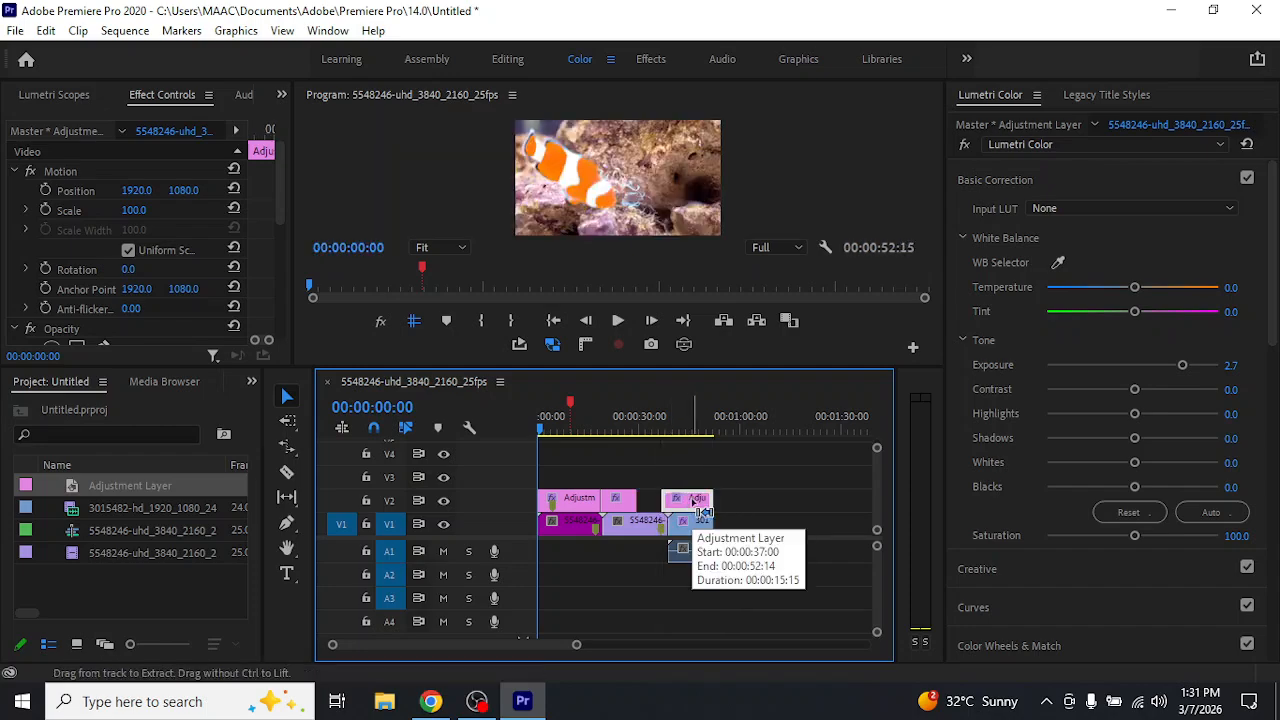
key("ctrl+z")
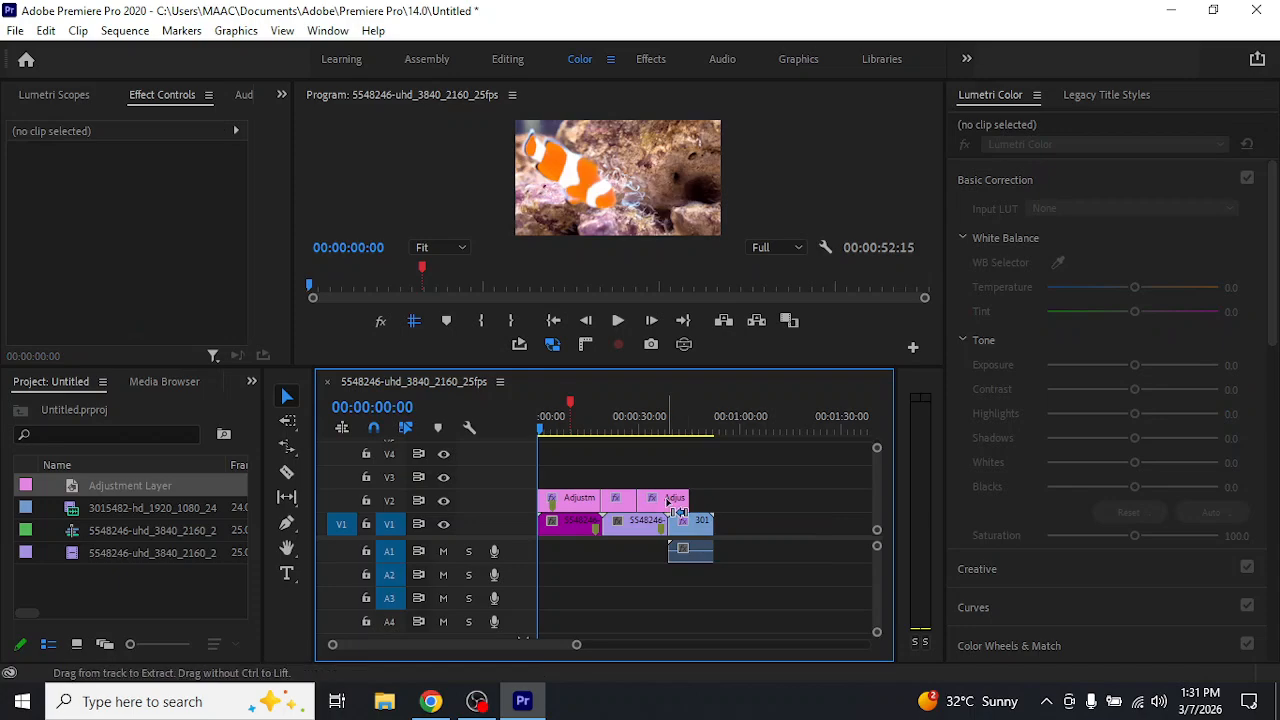
Move the last adjustment layer segment up to V3 and earlier, cutting the middle V2 segment off where it starts
left_click_drag(672, 501, 655, 523)
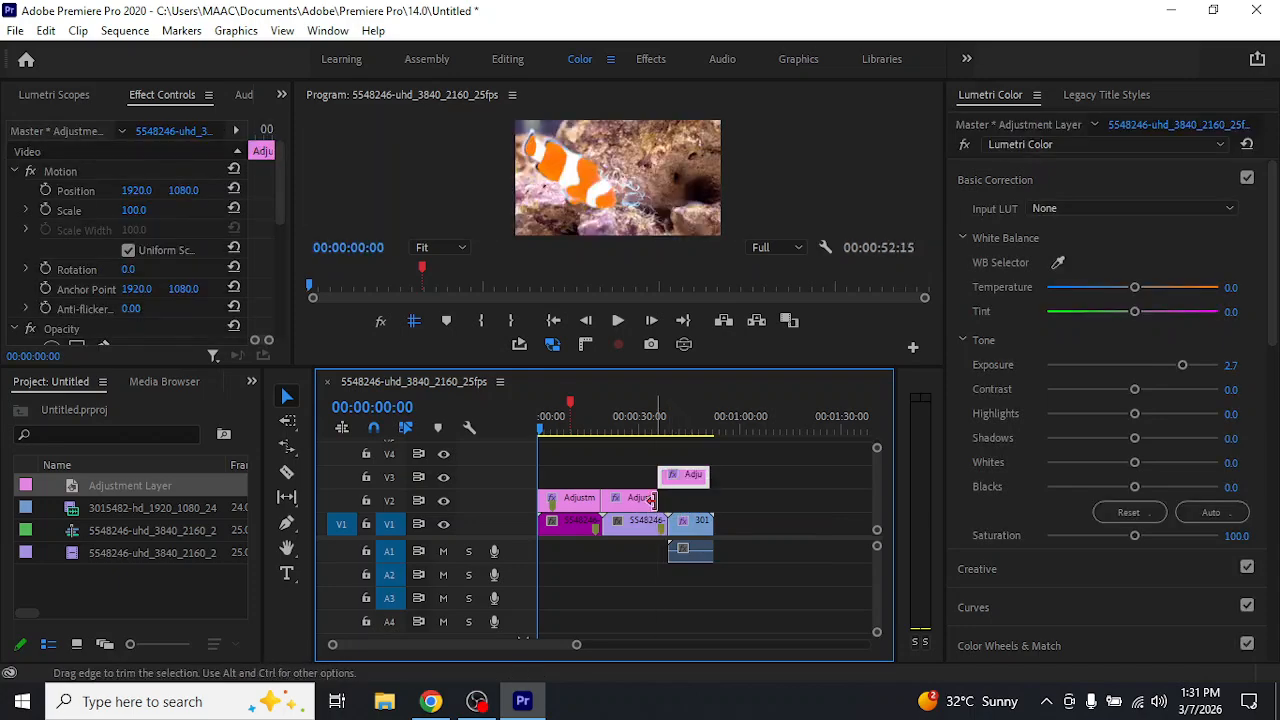
left_click_drag(684, 479, 640, 503)
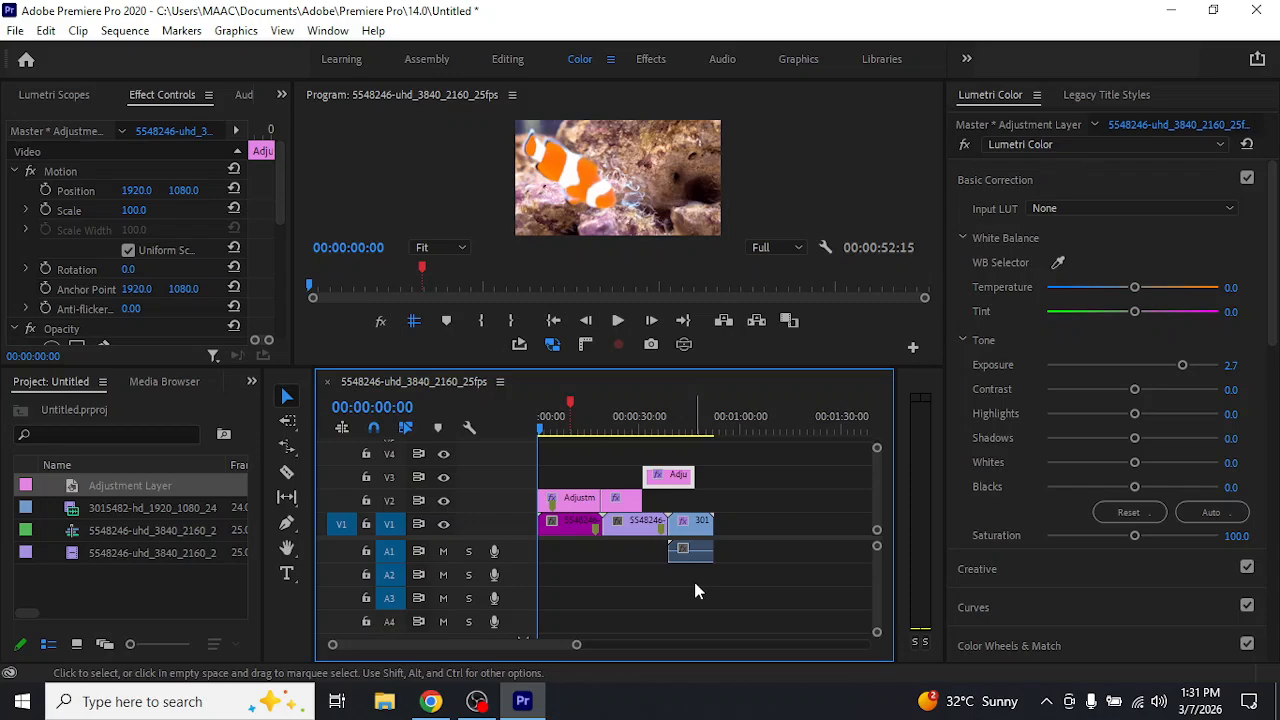
Trim the end of the last V1 clip to 00:00:47:01, in line with the adjustment layer on V3, and clear the selection
mouse_move(575, 645)
left_mouse_down()
mouse_move(539, 645)
mouse_move(560, 649)
left_mouse_up()
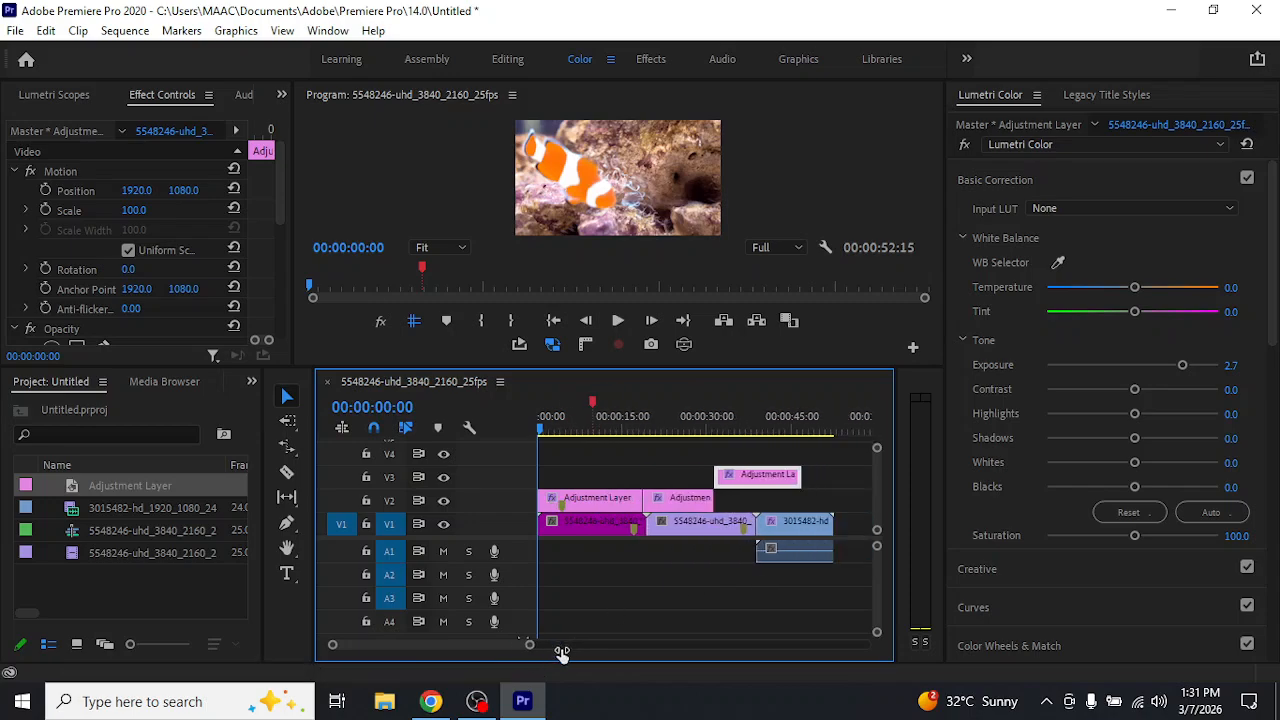
left_click_drag(827, 527, 800, 600)
left_click(717, 569)
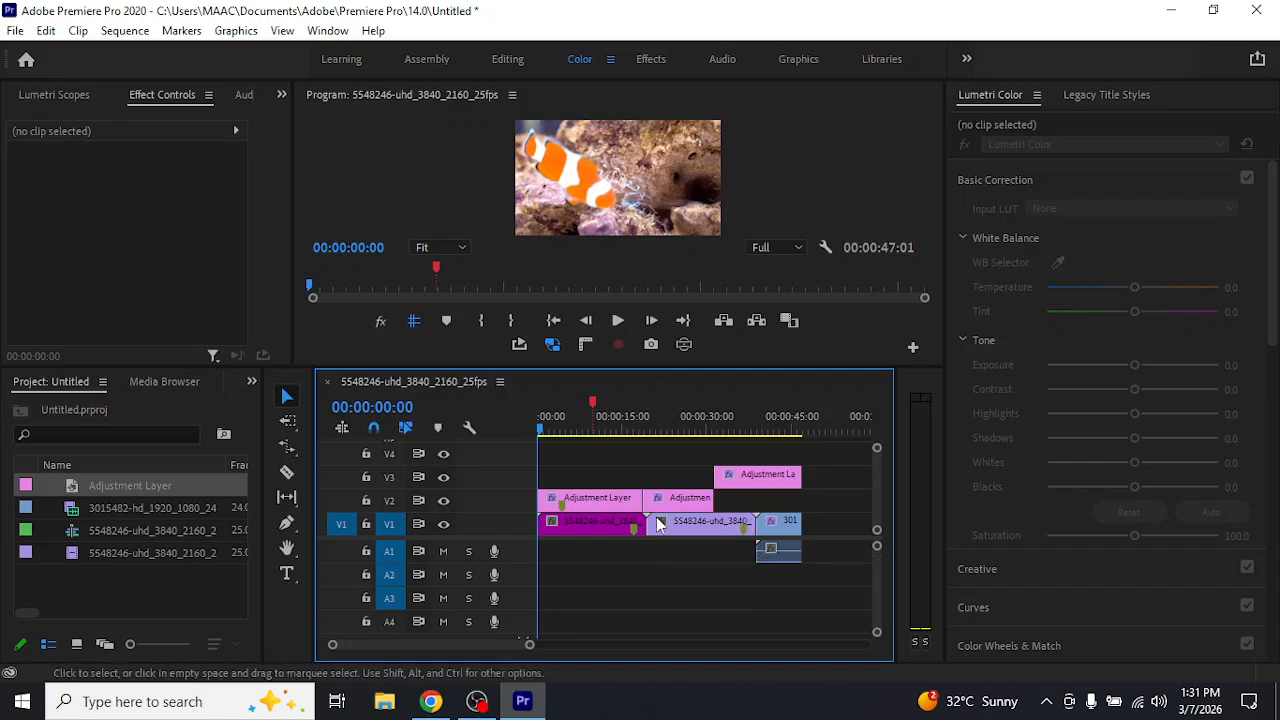
Move the last V1 clip later to leave a gap before it, and extend its end to 00:00:57:11
left_click_drag(774, 521, 812, 527)
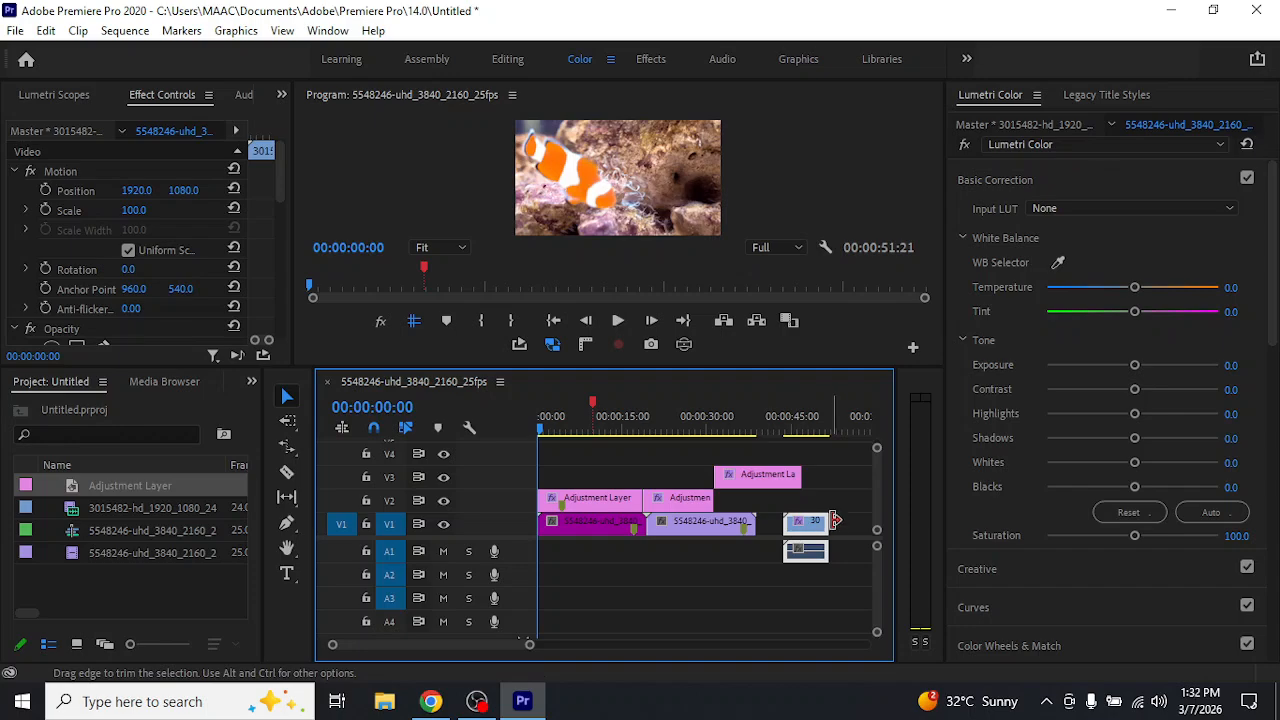
left_click_drag(835, 520, 883, 526)
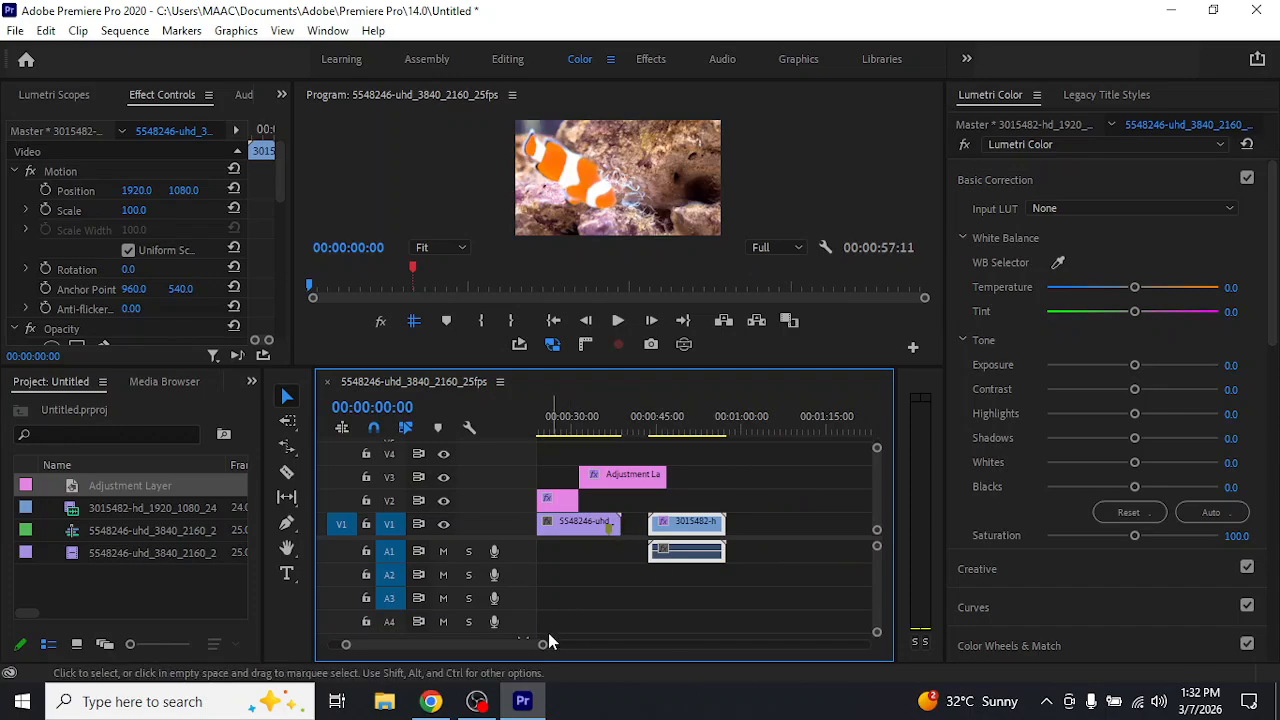
Shorten the end of the second V1 clip and bring the last clip closer to it, ending at 00:00:47:01
mouse_move(543, 645)
left_mouse_down()
mouse_move(526, 646)
mouse_move(603, 649)
mouse_move(550, 651)
left_mouse_up()
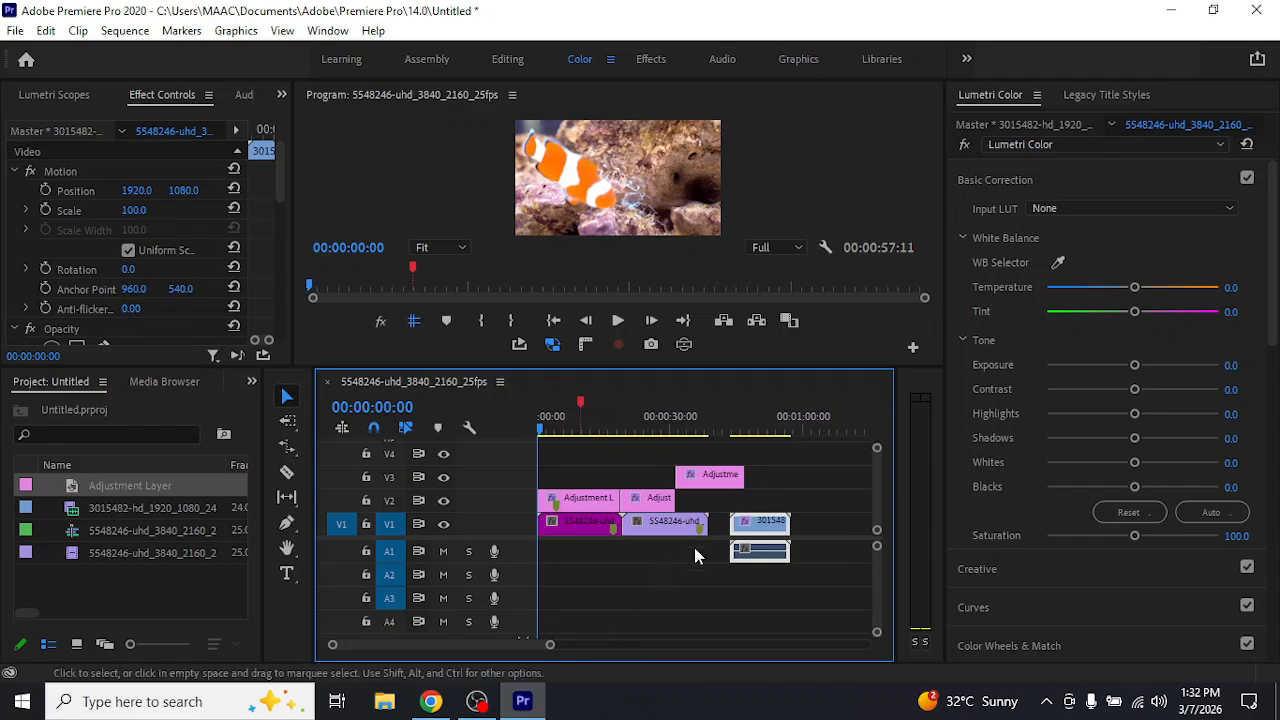
left_click(705, 521)
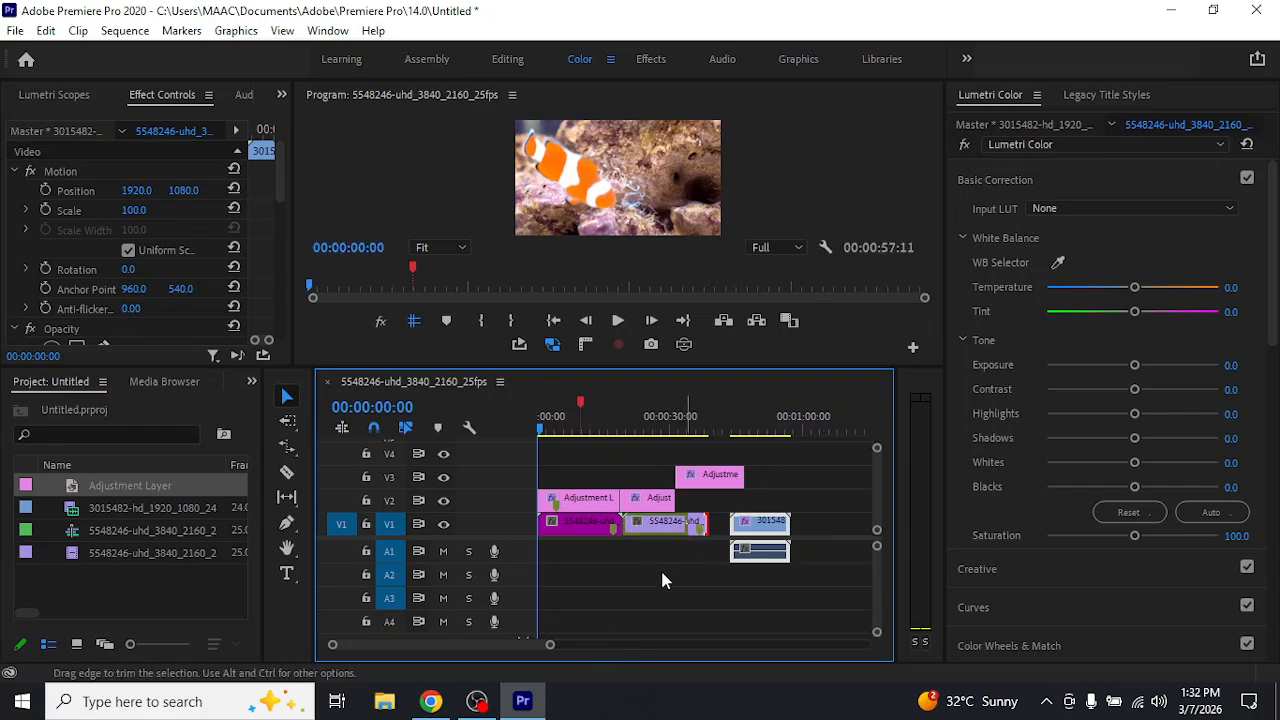
mouse_move(732, 526)
left_mouse_down()
mouse_move(745, 528)
mouse_move(726, 526)
left_mouse_up()
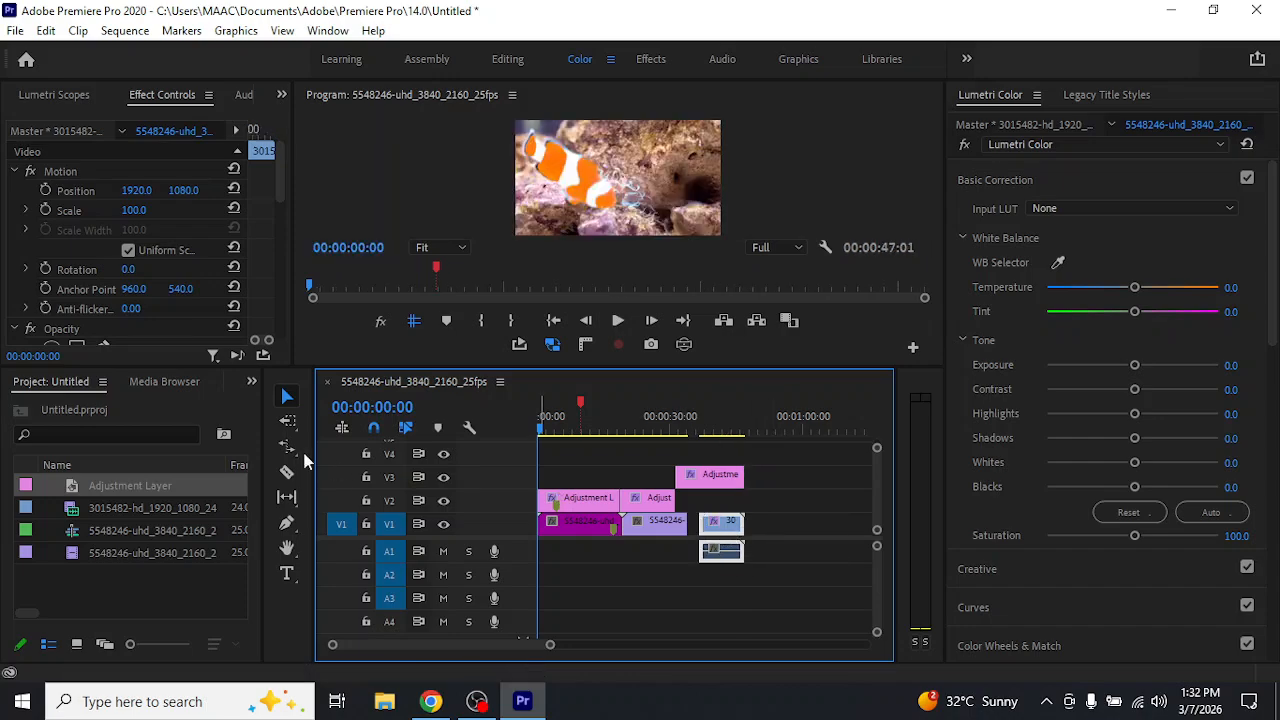
Try the Ripple Edit tool on the last V1 clip and return to the Selection tool
left_click(287, 447)
left_click(730, 524)
left_click(287, 396)
Move the playhead to 00:00:41:11 over the last clip and collapse the Basic Correction and HSL Secondary sections of Lumetri Color
left_click(721, 430)
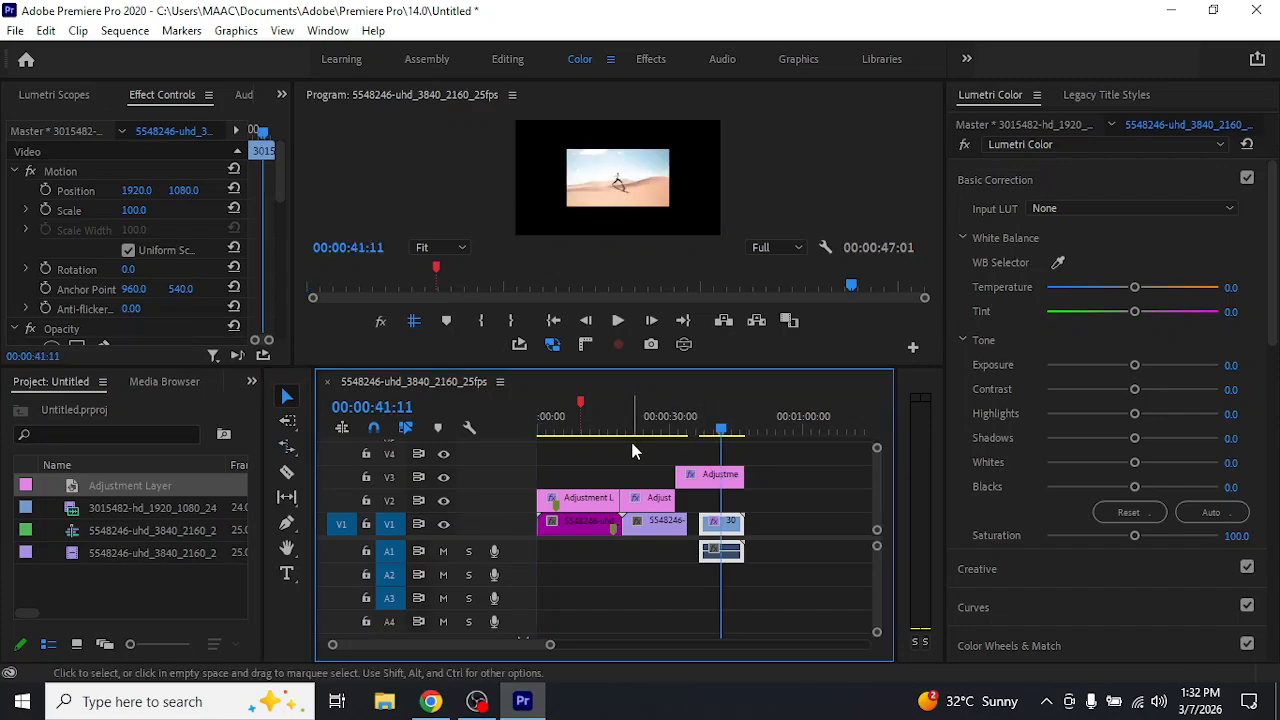
left_click(998, 182)
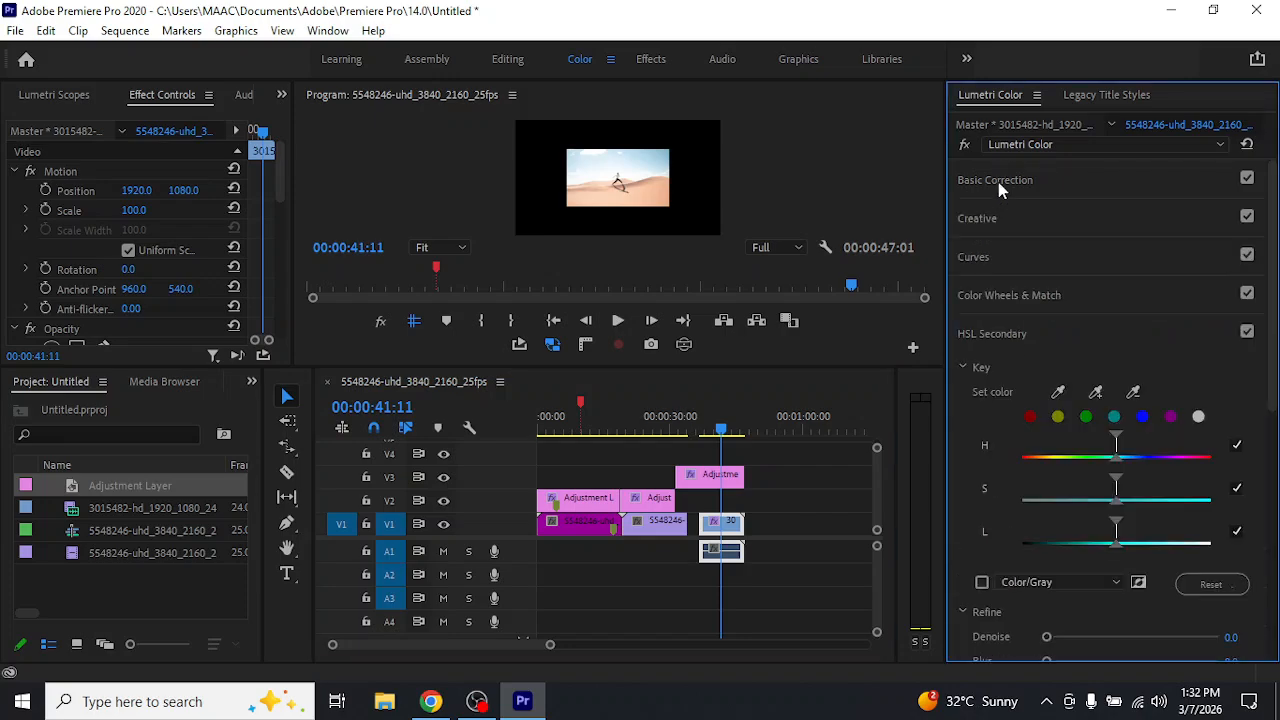
left_click(1003, 340)
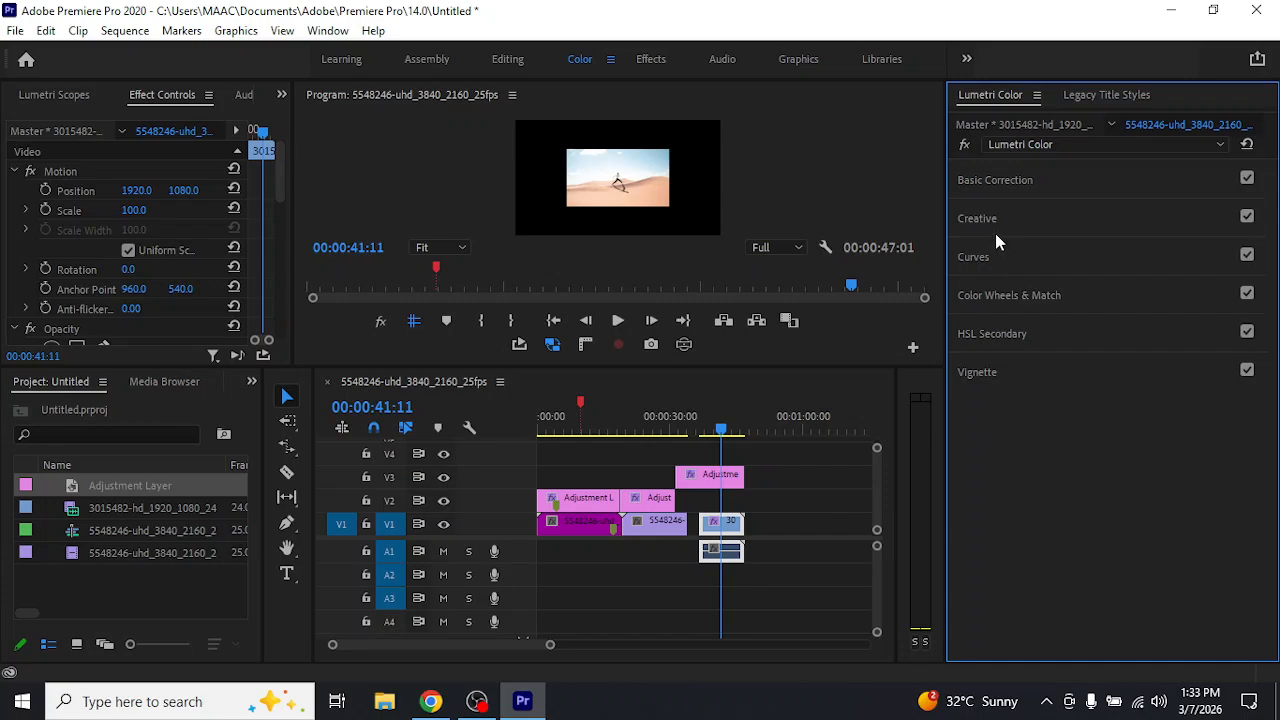
left_click(15, 30)
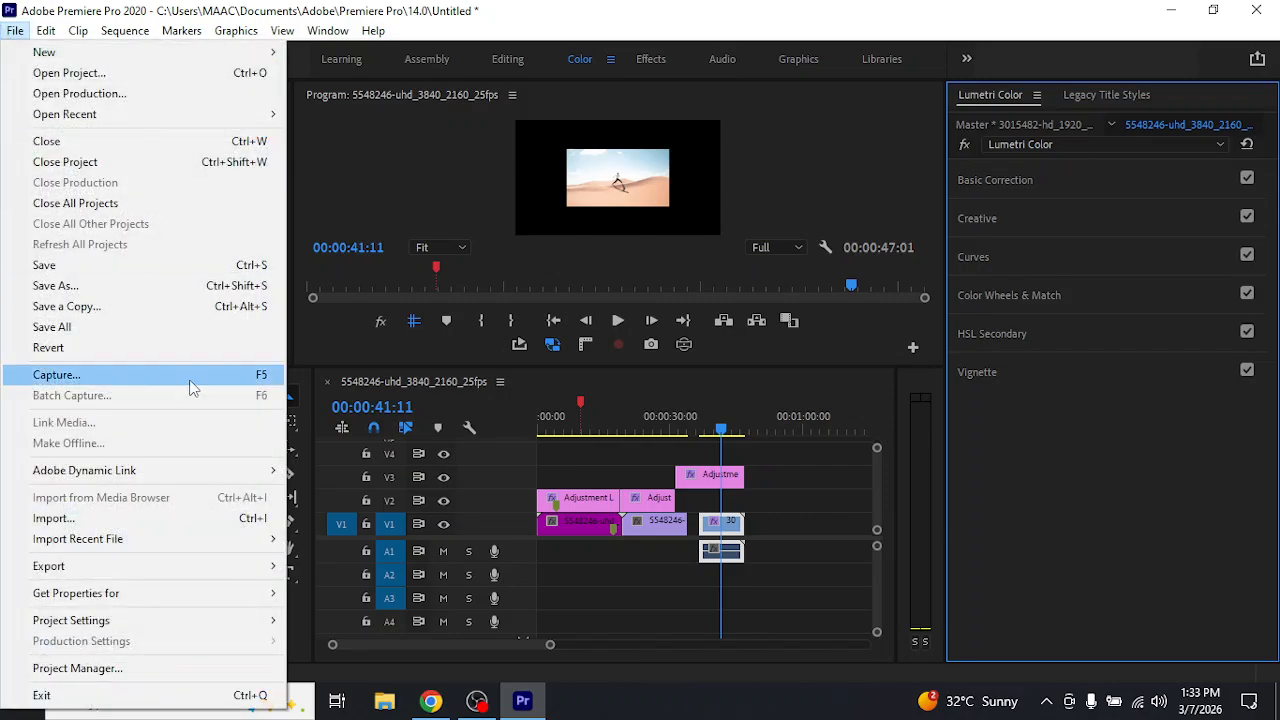
mouse_move(199, 568)
left_click(383, 339)
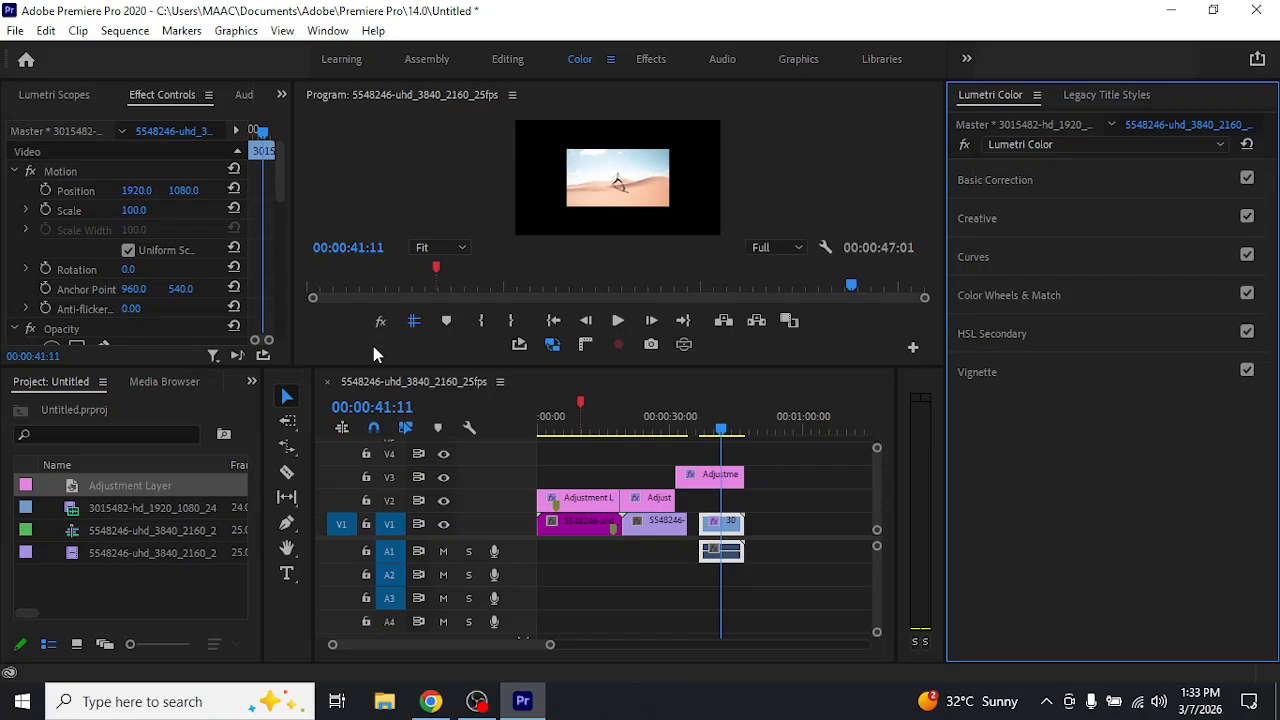
key("ctrl+s")
Select all clips in the sequence and open the media export settings
left_click_drag(770, 450, 603, 580)
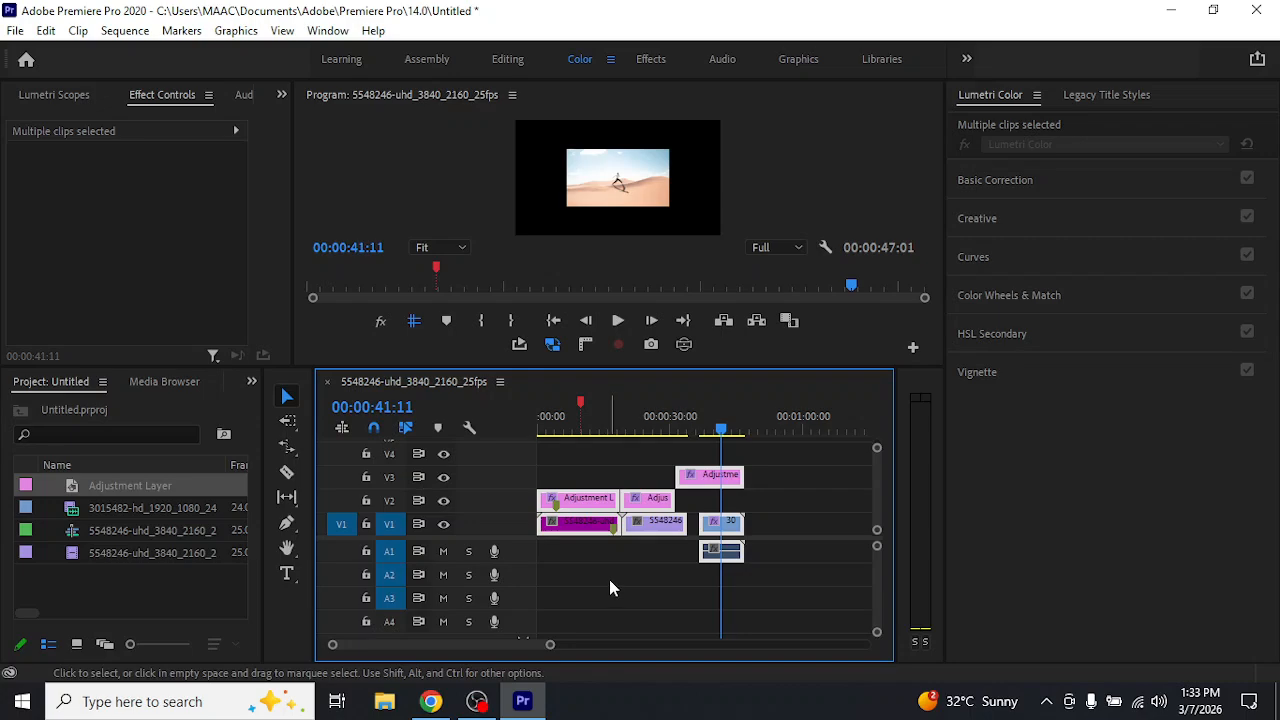
left_click(15, 30)
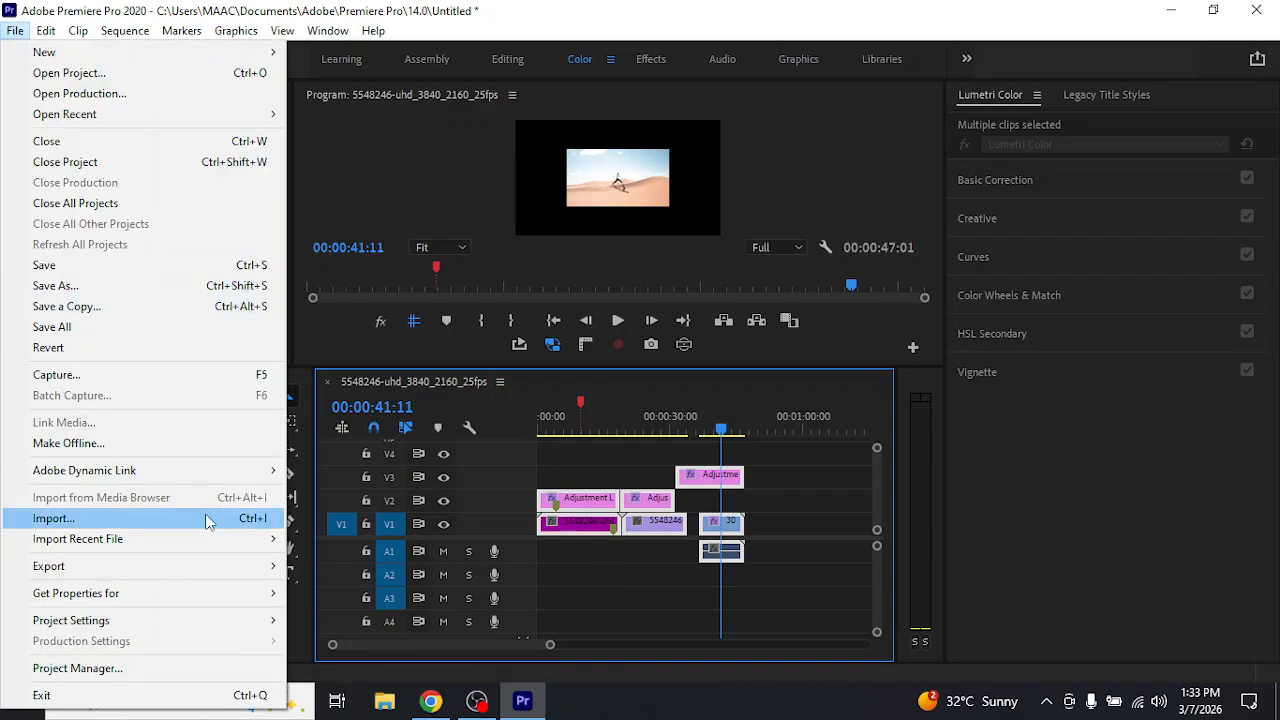
mouse_move(252, 571)
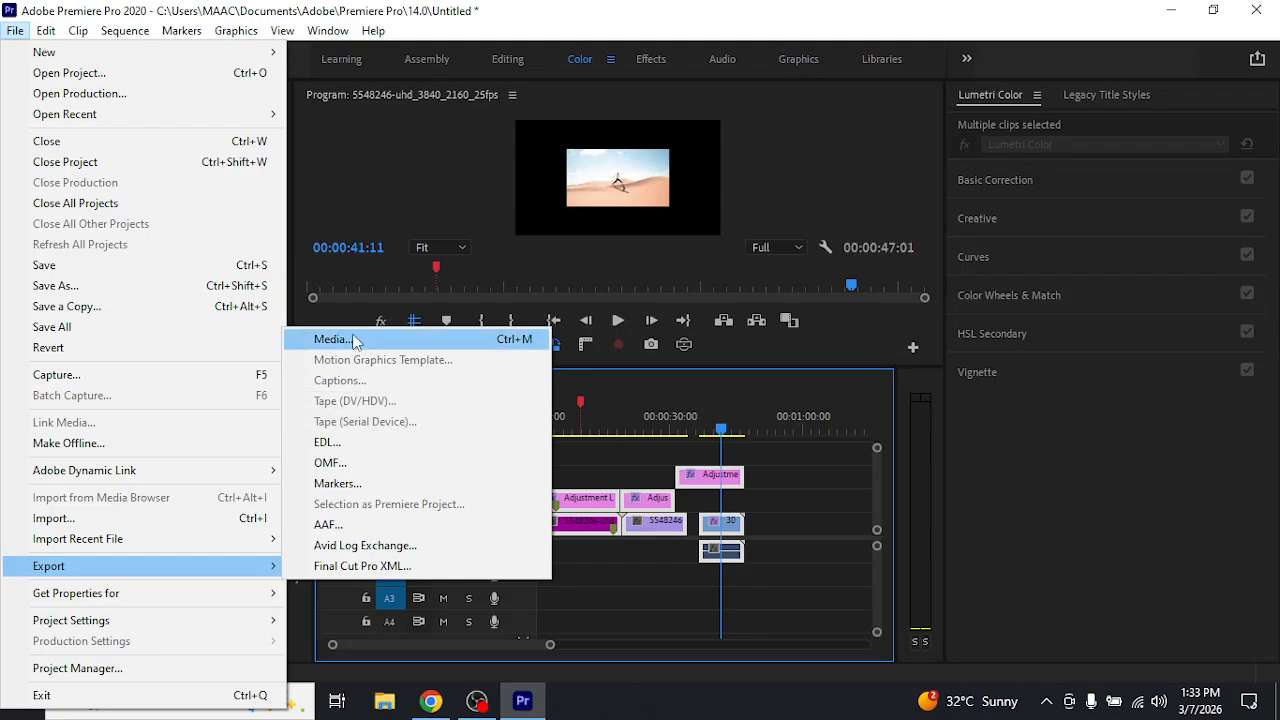
left_click(350, 339)
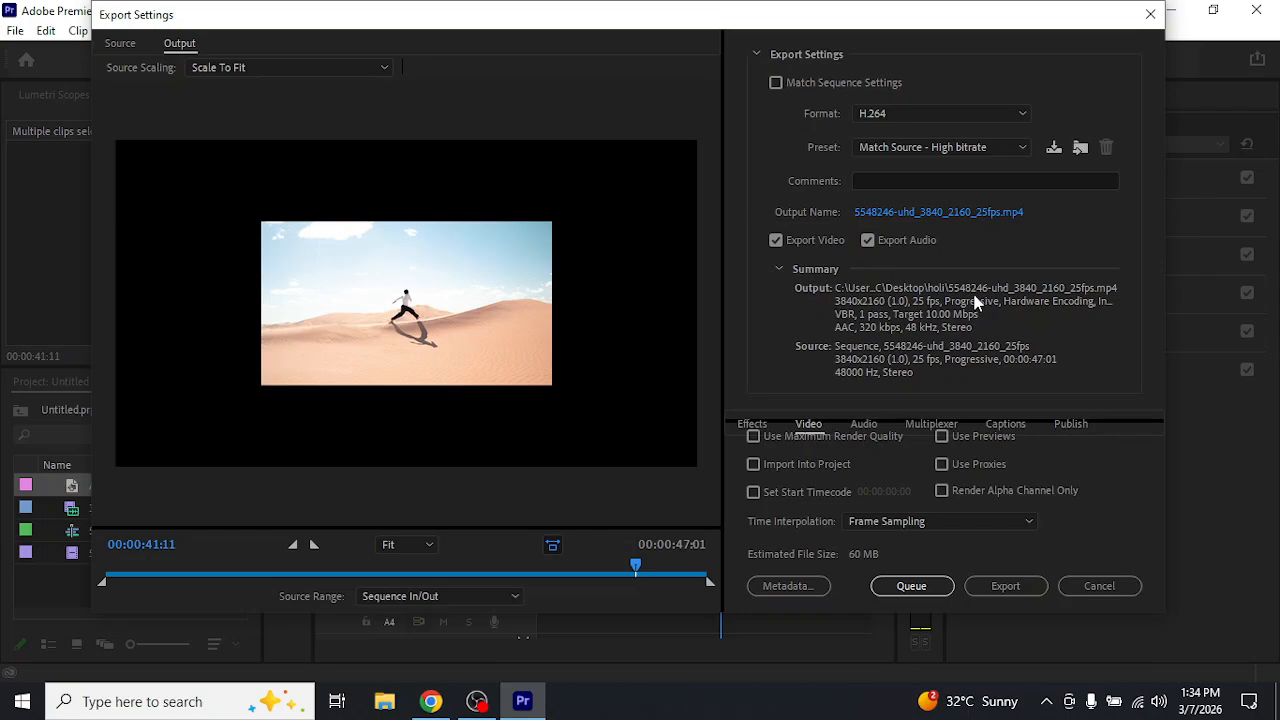
Set the H.264 export preset to Match Source - Adaptive High Bitrate and enlarge the Export Settings window downward
left_click(964, 147)
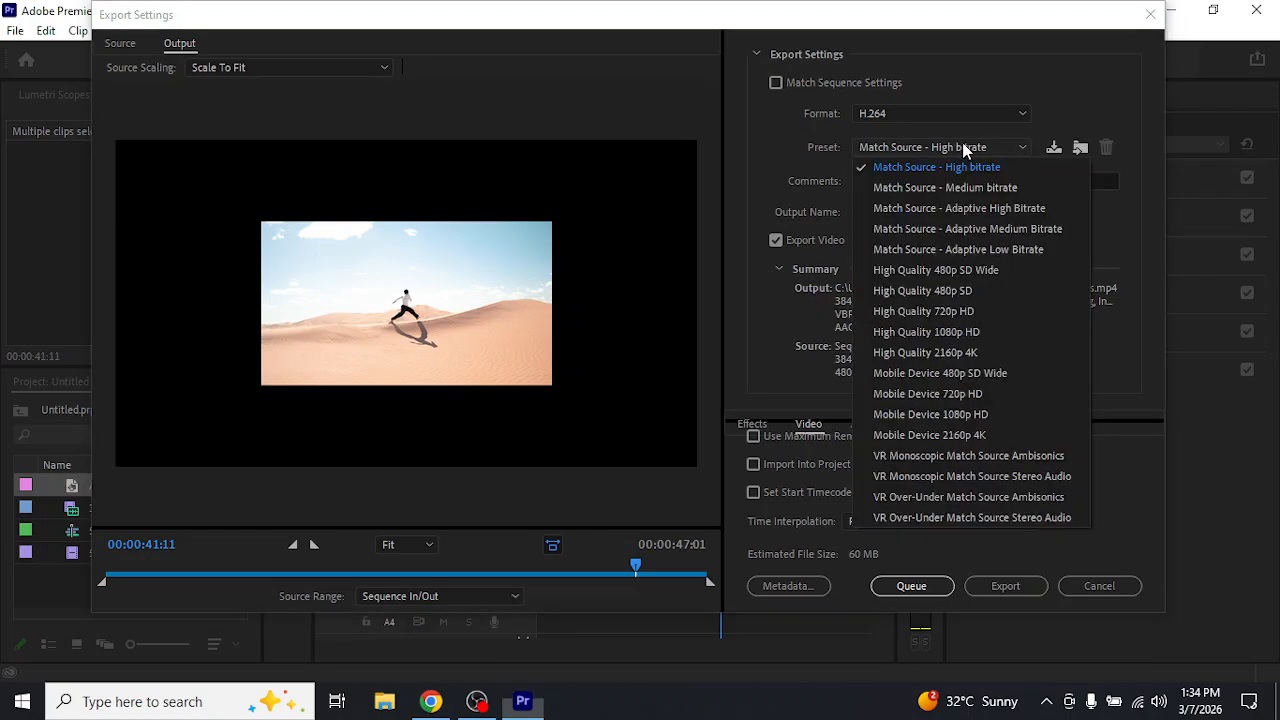
left_click(969, 208)
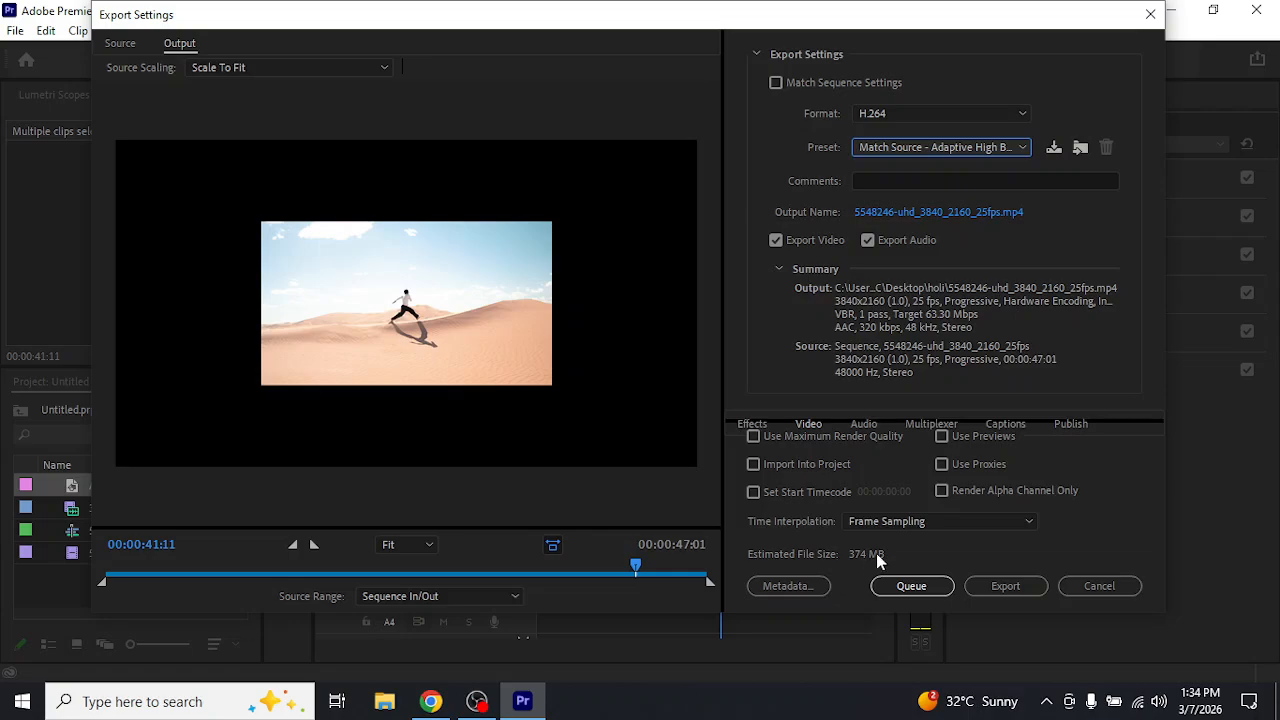
left_click_drag(880, 613, 906, 677)
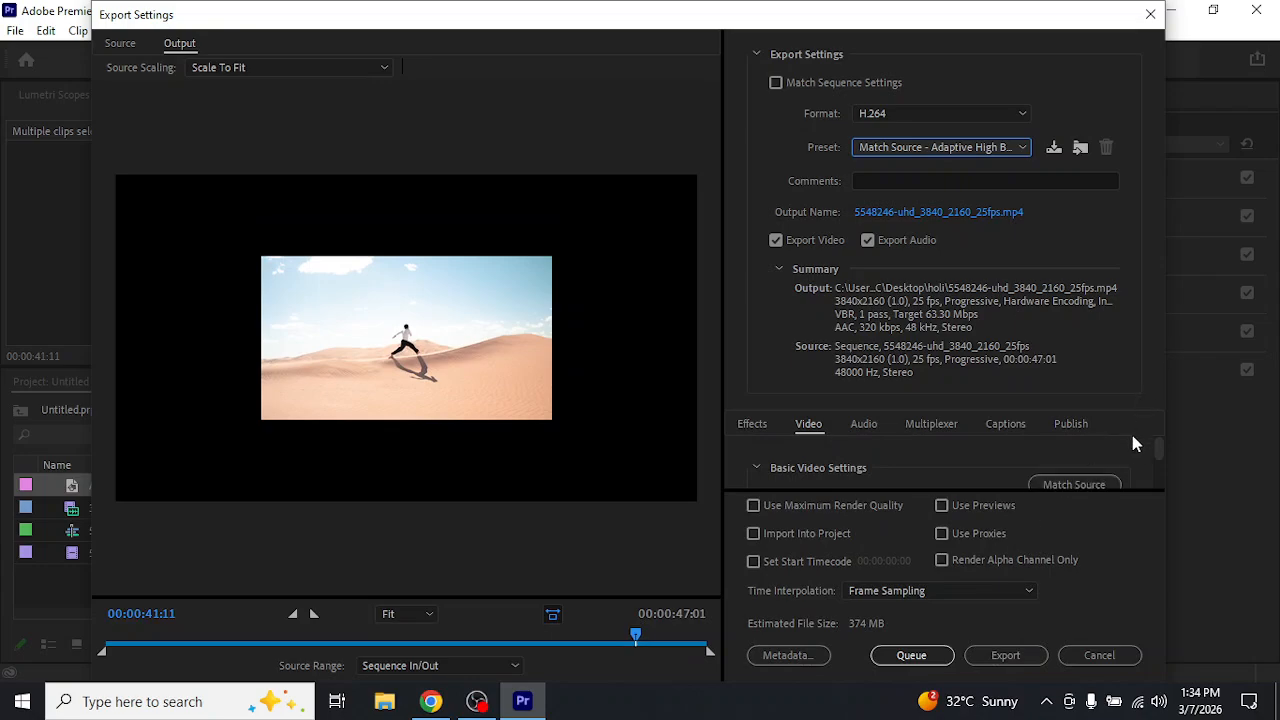
Look through the export's video settings, shift the settings window aside, and apply Match Source to the basic video settings
left_click_drag(1161, 443, 1161, 440)
left_click(799, 430)
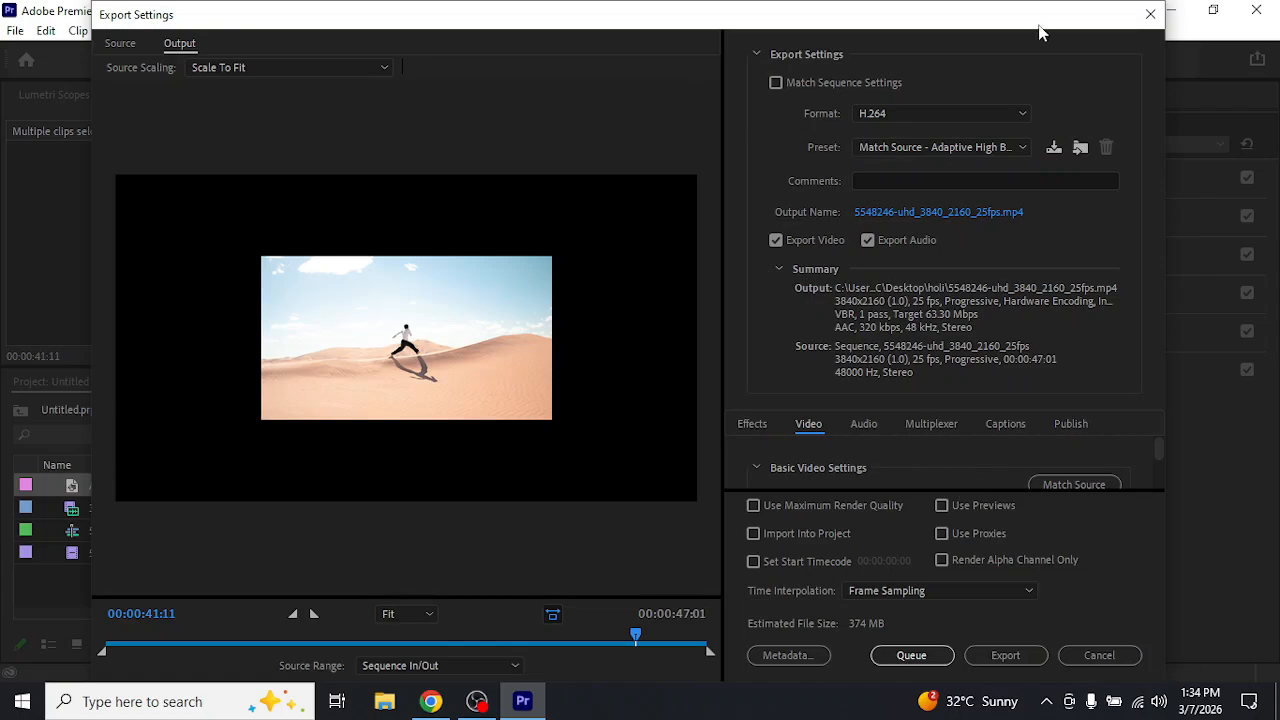
left_click_drag(1040, 26, 949, 22)
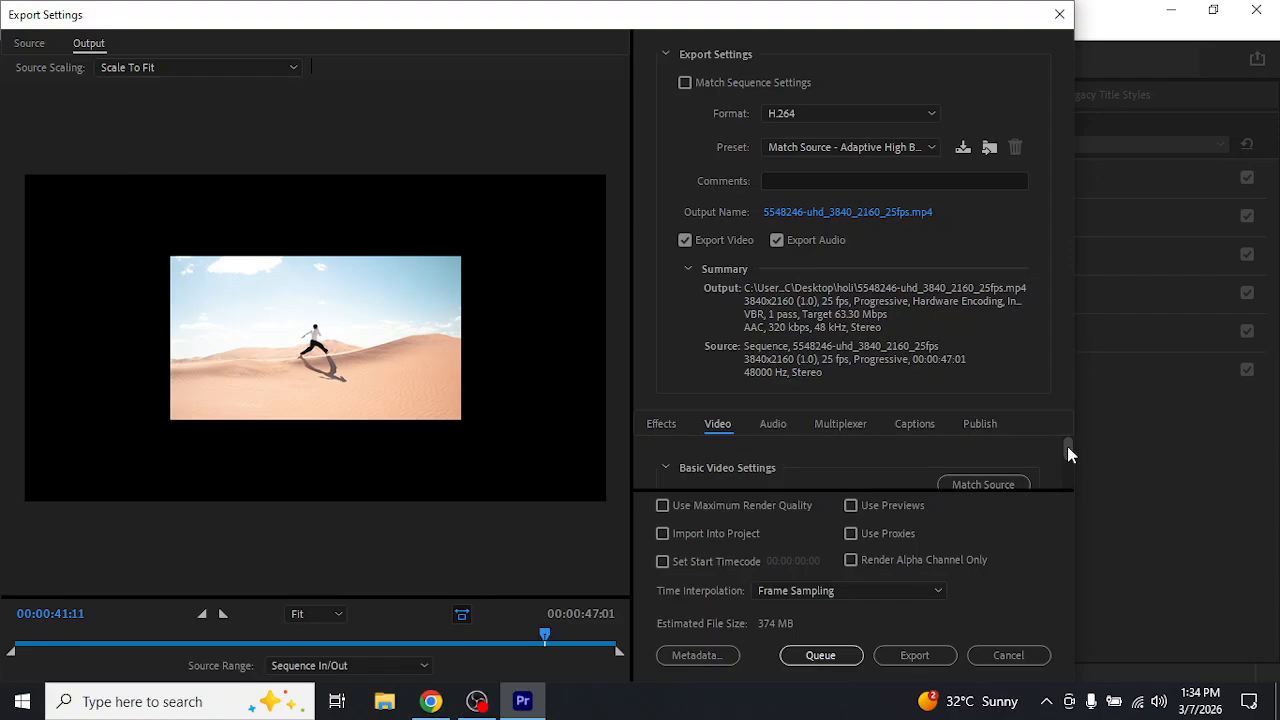
left_click_drag(1067, 446, 1067, 441)
left_click(995, 483)
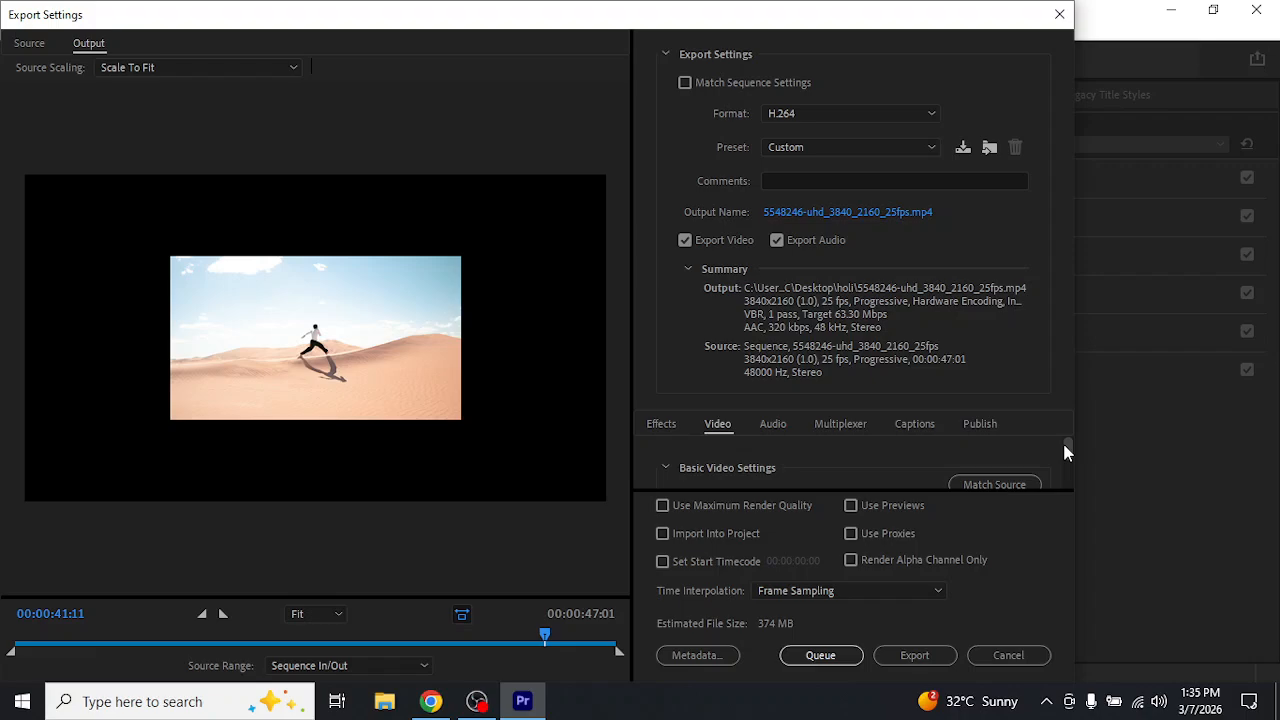
Enable Render at Maximum Depth in the export's video settings and return to the start of Basic Video Settings
left_click_drag(1064, 442, 1066, 450)
left_click(766, 453)
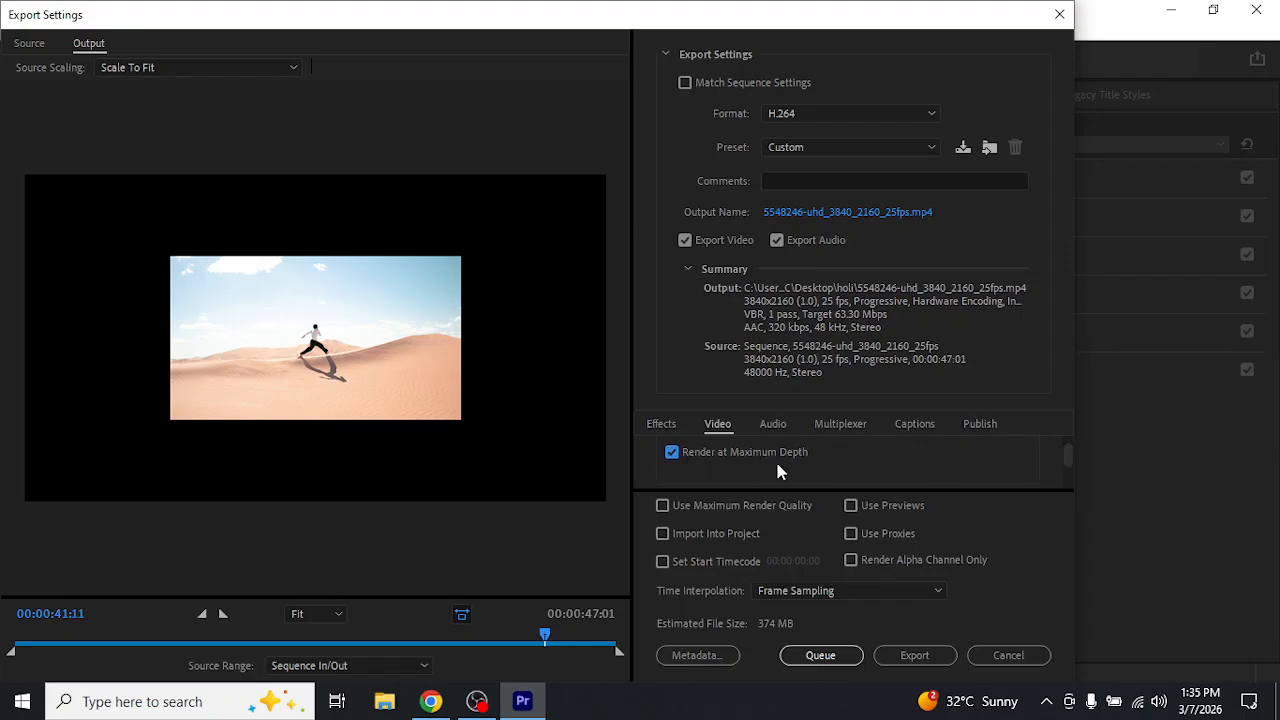
scroll(778, 471, "up", 2)
scroll(778, 471, "up", 3)
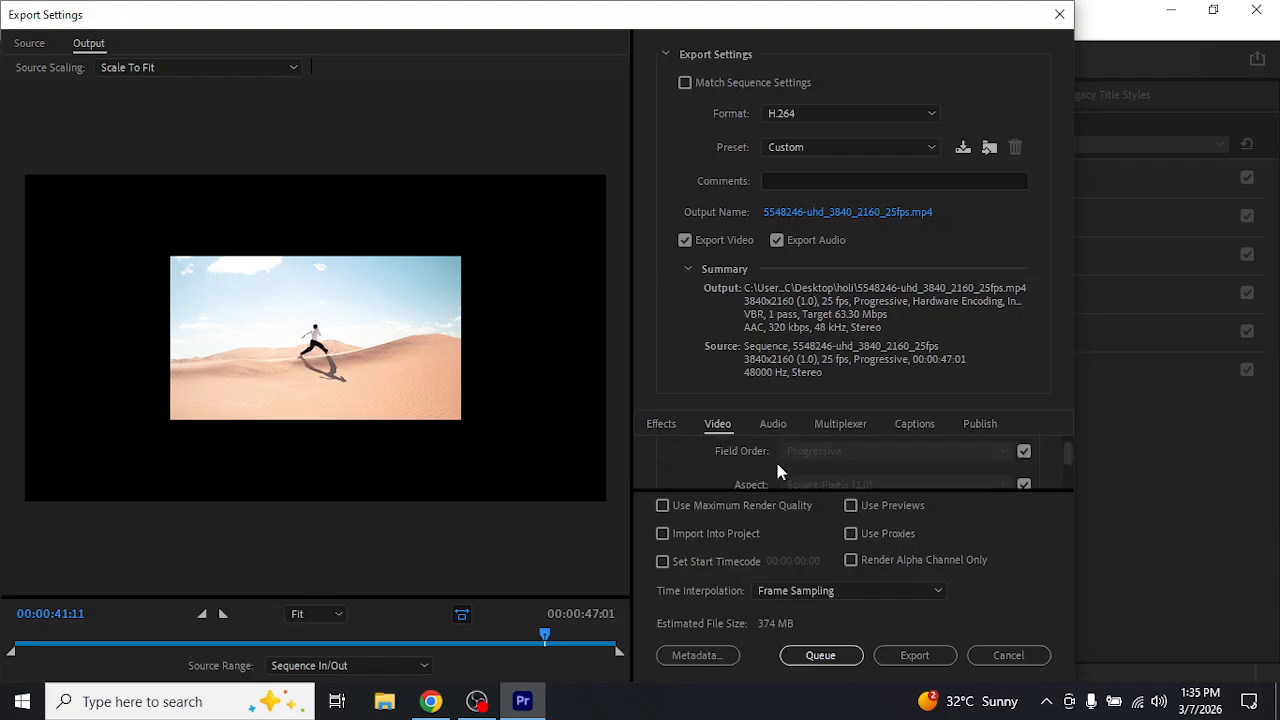
scroll(830, 472, "up", 2)
scroll(824, 461, "up", 2)
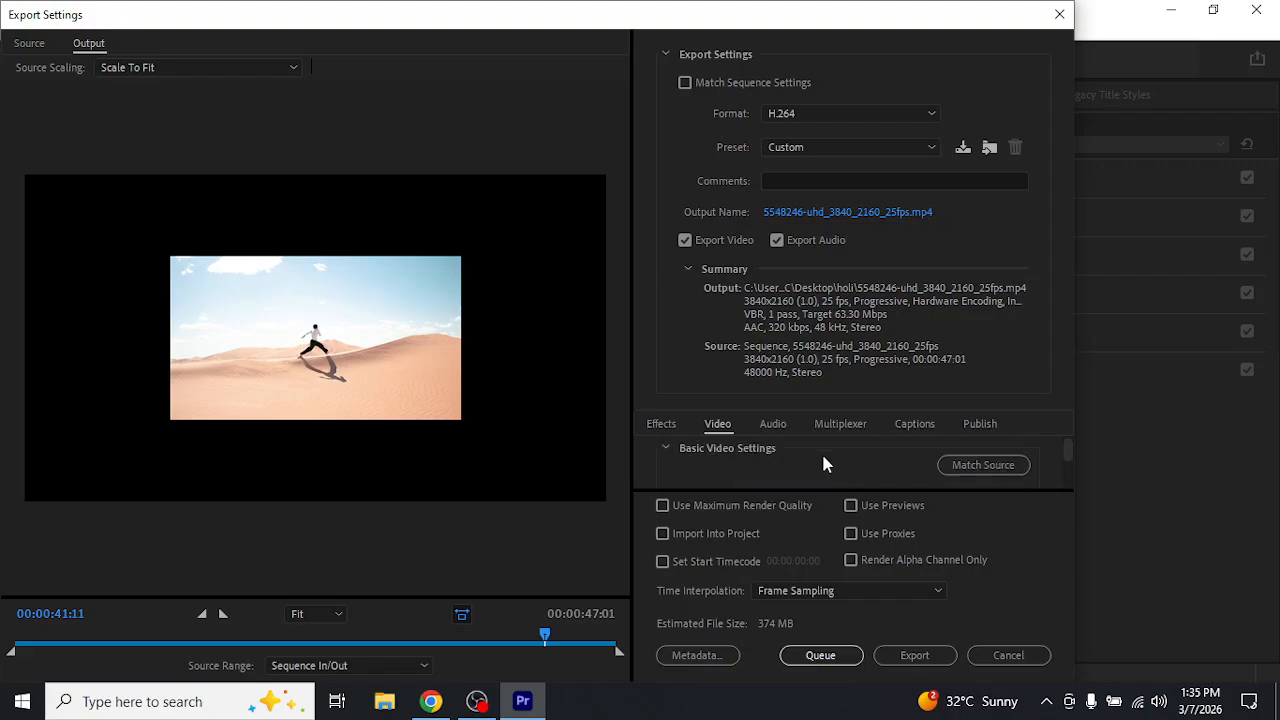
Apply Match Source to the basic video settings, collapse that section, and review the export's encoding settings
left_click(980, 465)
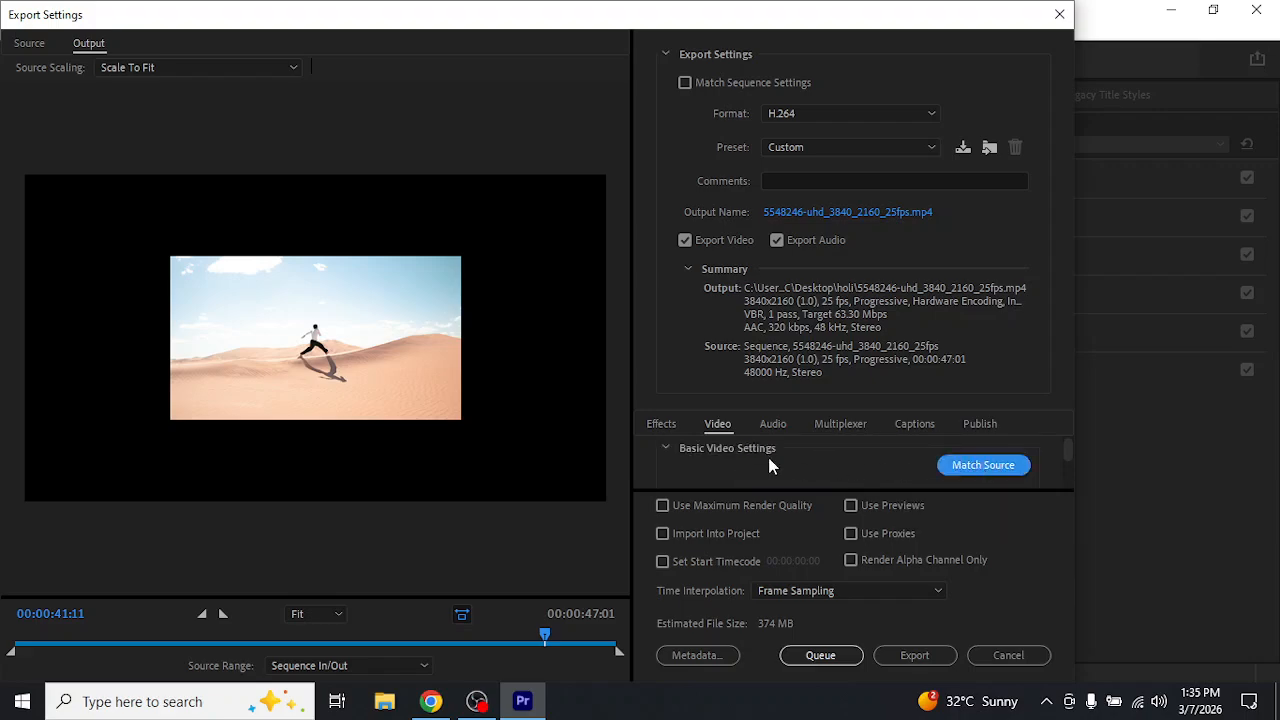
left_click(665, 448)
scroll(699, 461, "down", 1)
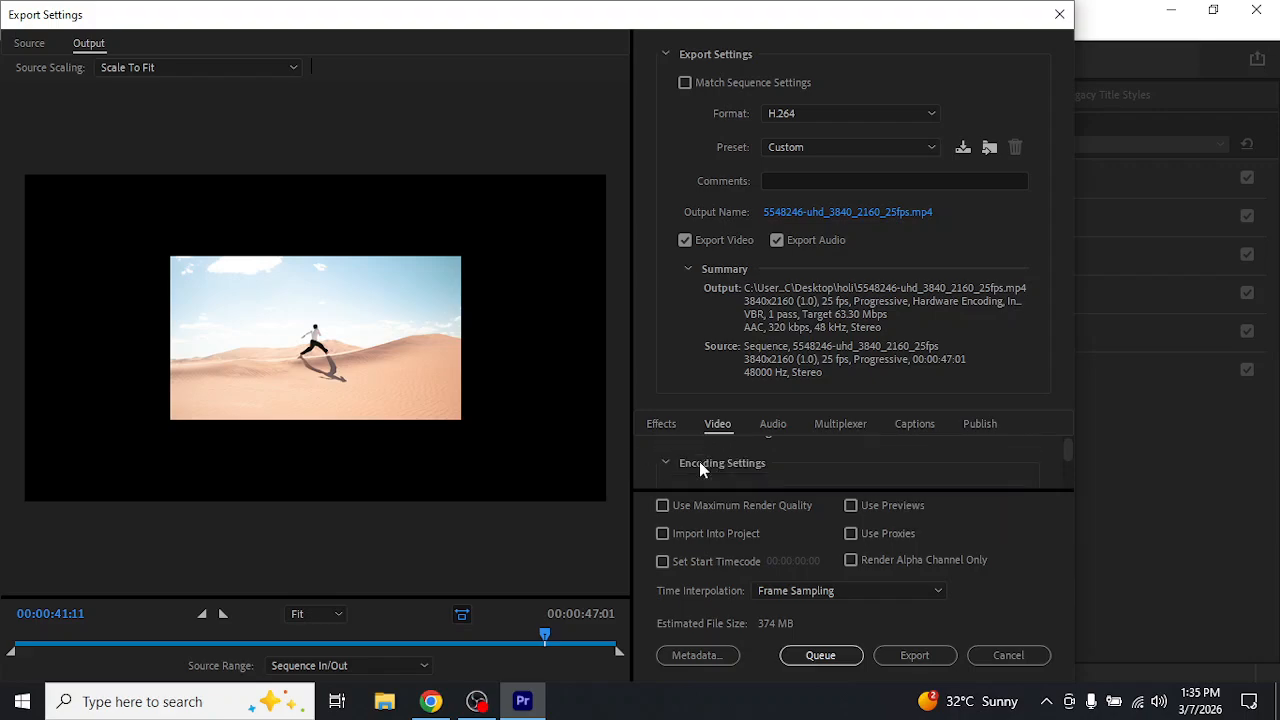
scroll(718, 466, "down", 2)
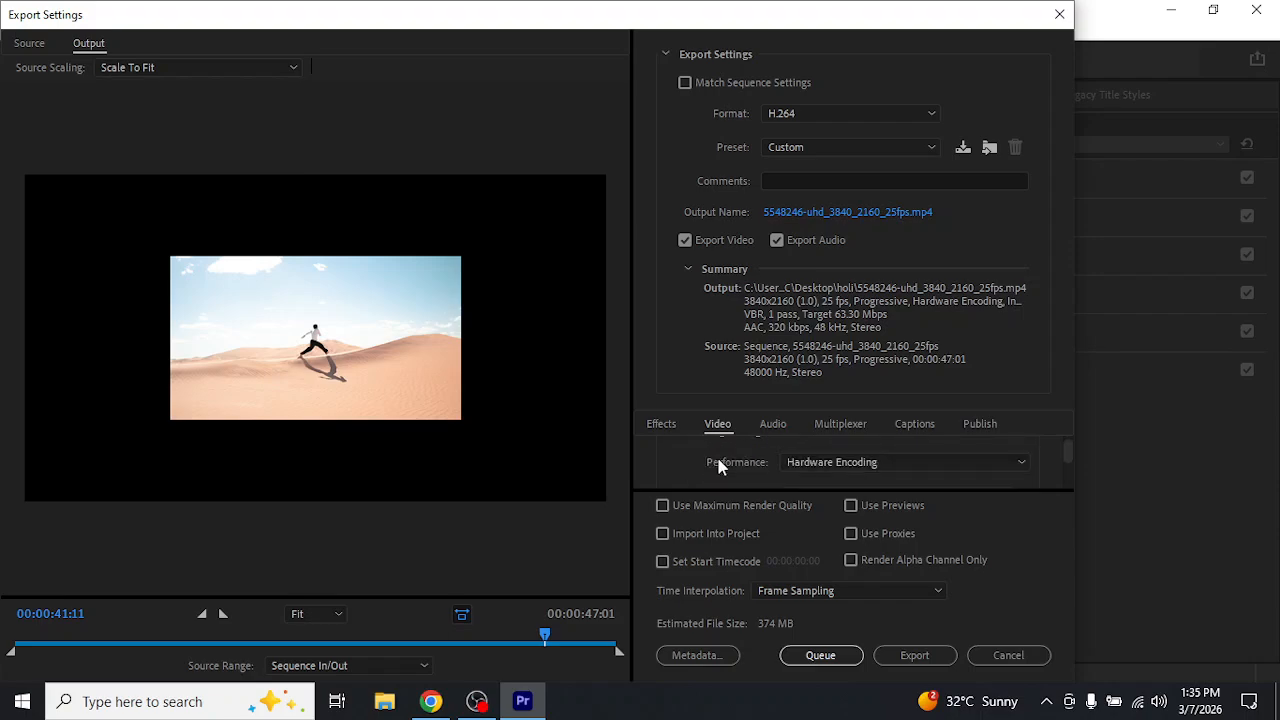
scroll(718, 466, "down", 3)
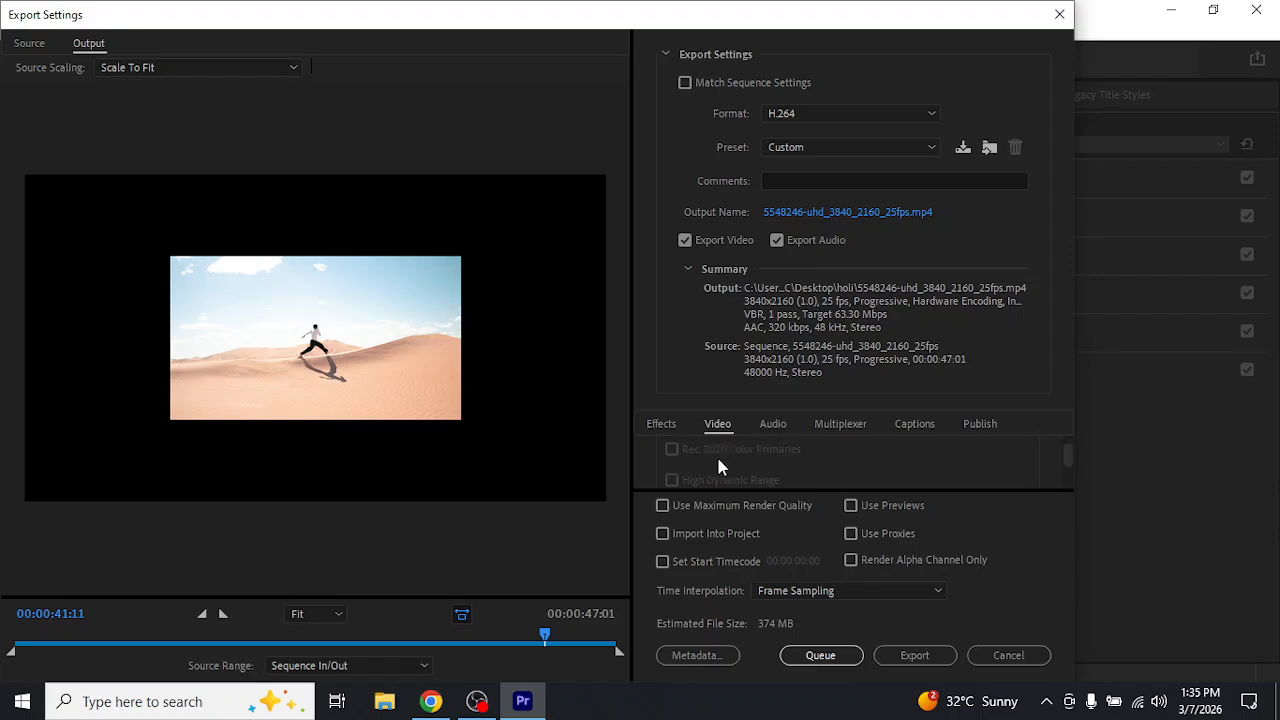
scroll(718, 461, "down", 1)
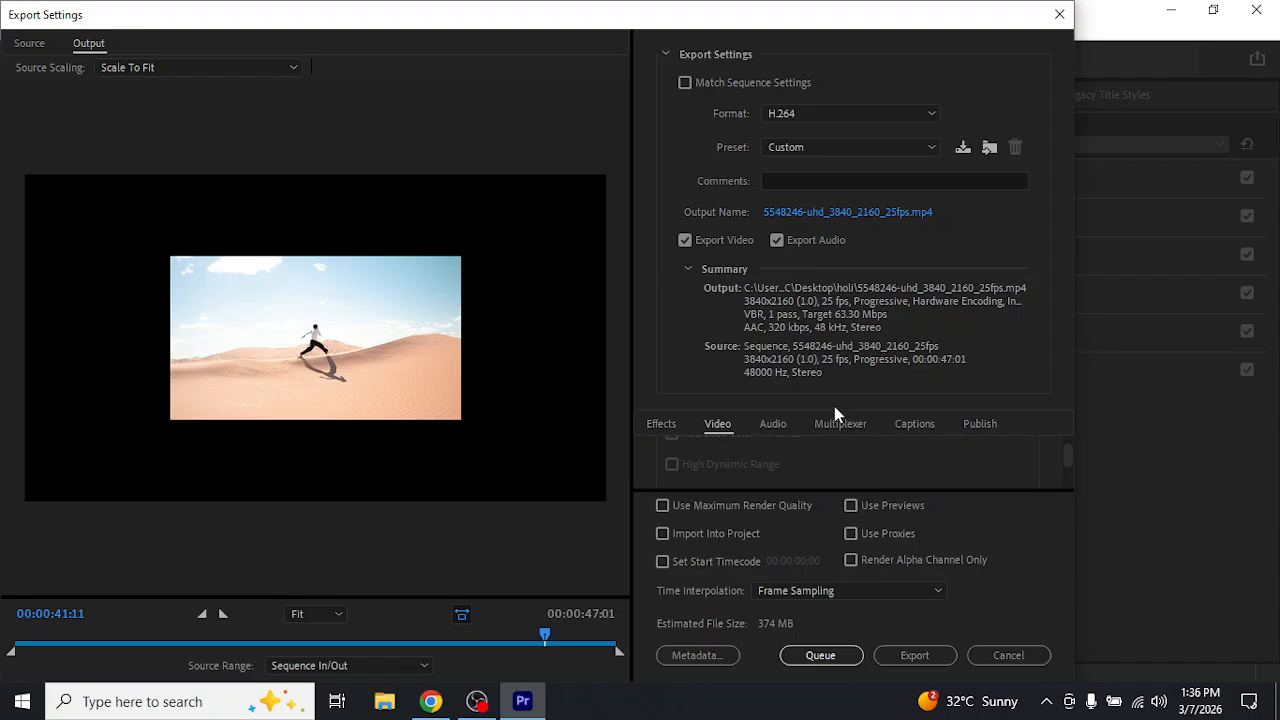
Examine the export's mastering display color volume, content light level, bitrate, advanced and VR video settings
scroll(838, 450, "down", 2)
scroll(838, 450, "down", 3)
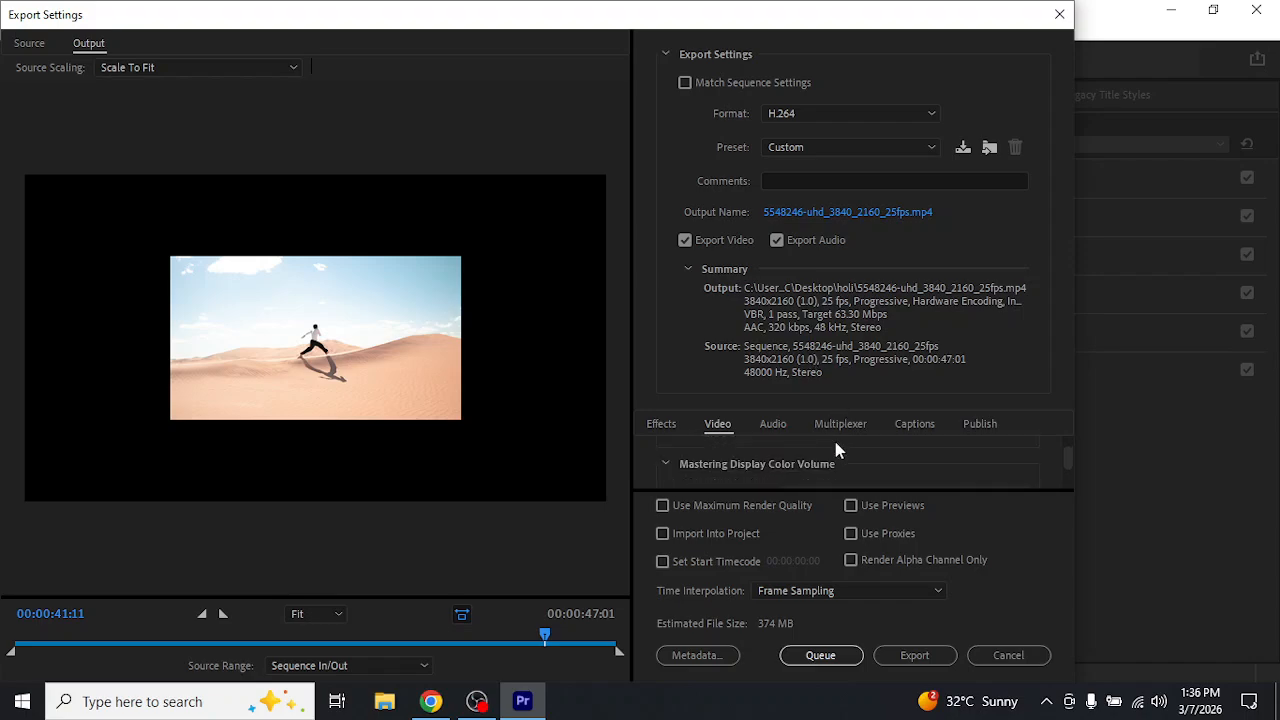
scroll(838, 450, "down", 2)
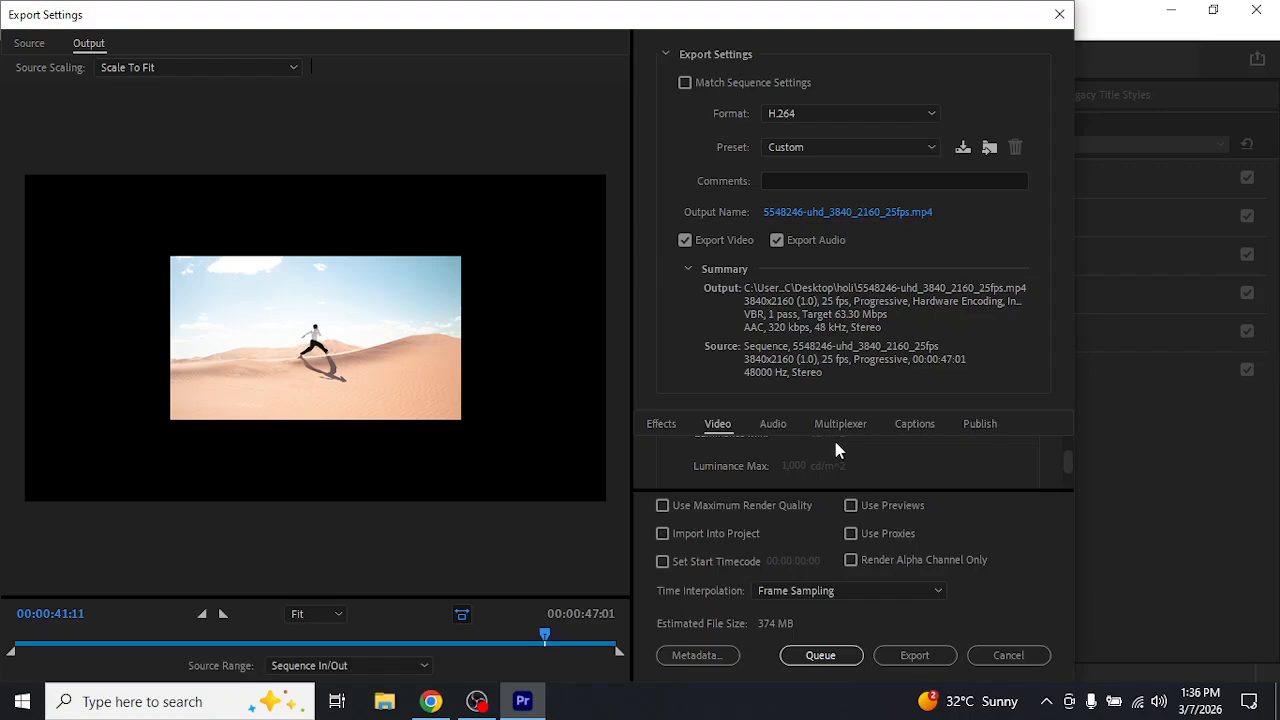
scroll(837, 447, "down", 3)
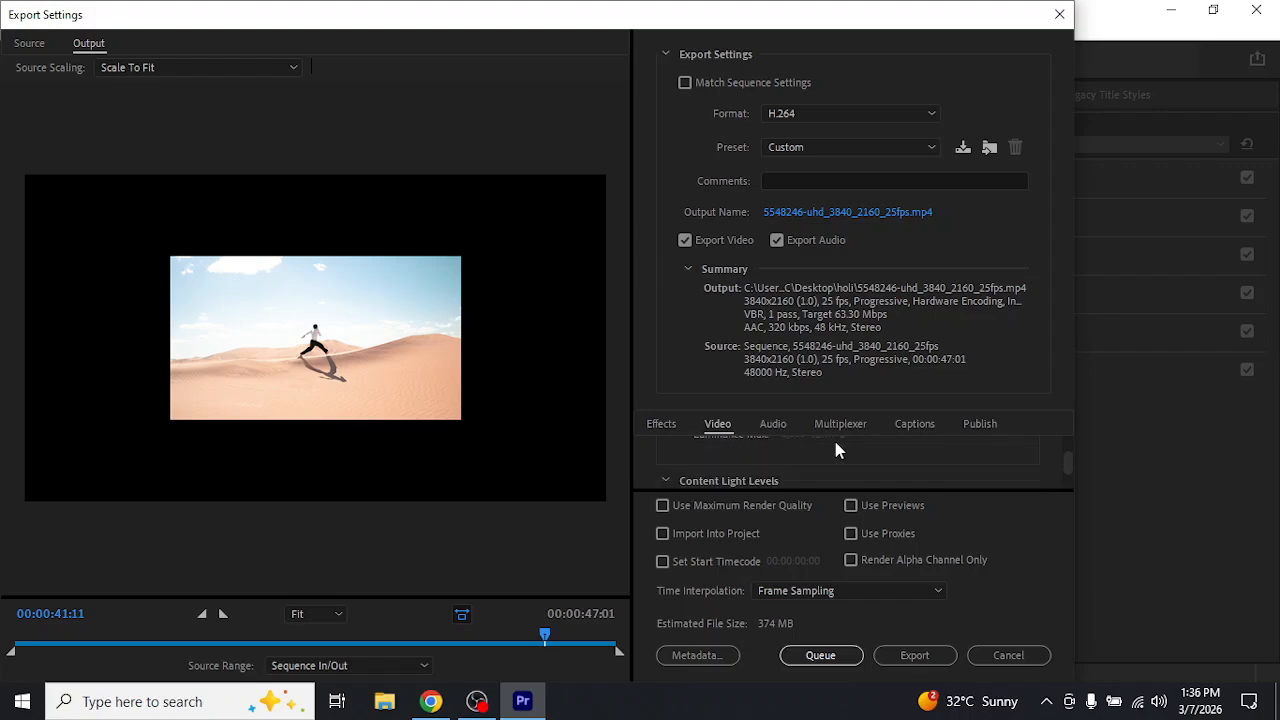
scroll(838, 450, "down", 4)
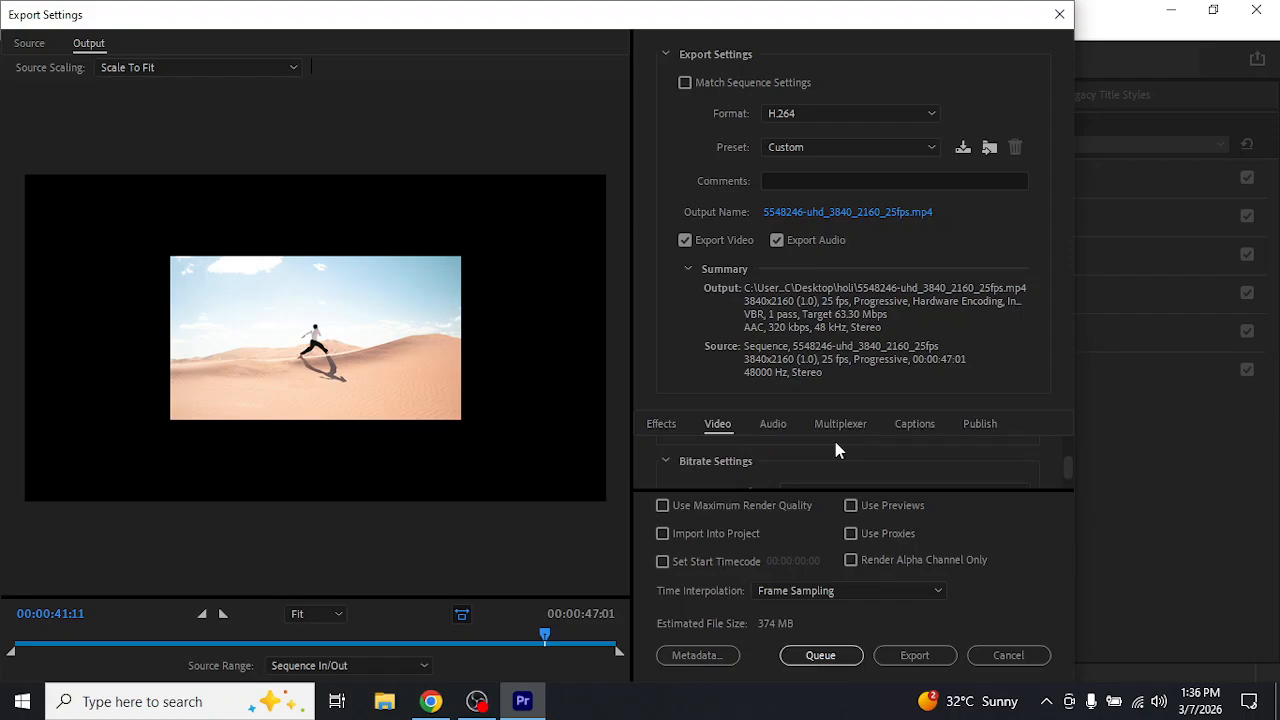
scroll(838, 450, "down", 2)
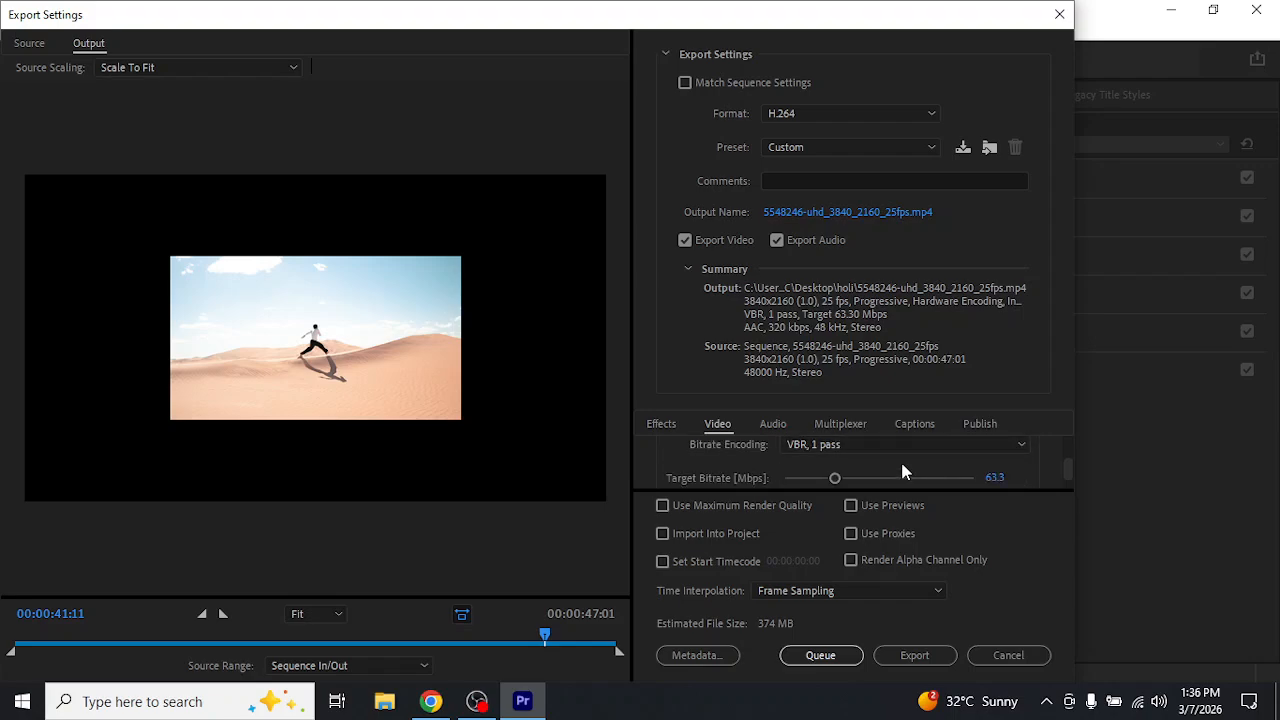
scroll(902, 471, "down", 4)
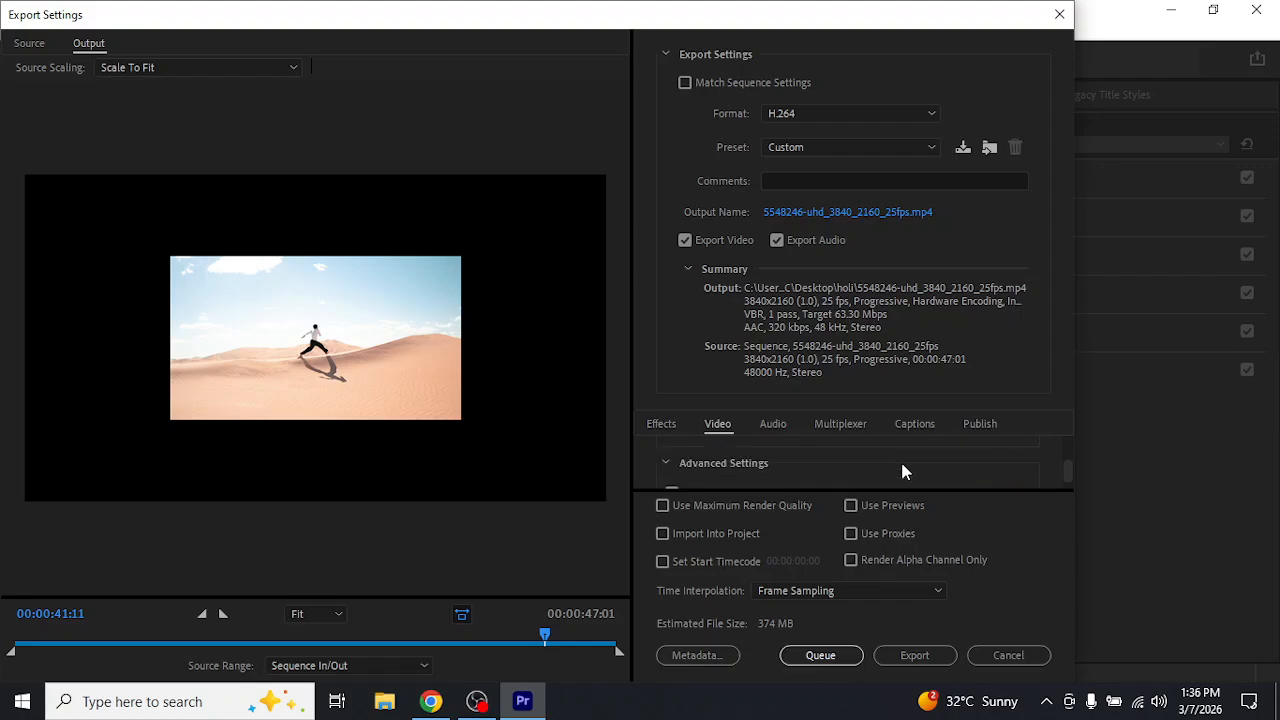
scroll(902, 468, "down", 1)
scroll(902, 468, "down", 1)
scroll(902, 471, "up", 1)
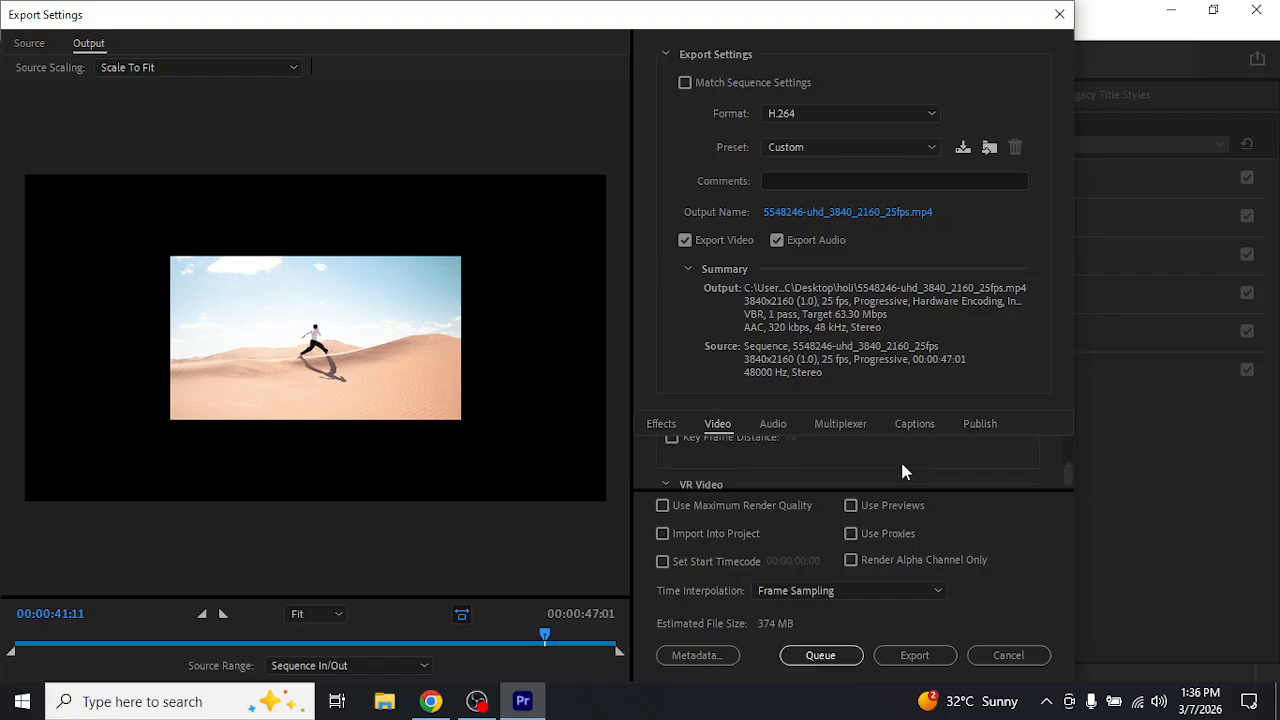
scroll(902, 471, "up", 1)
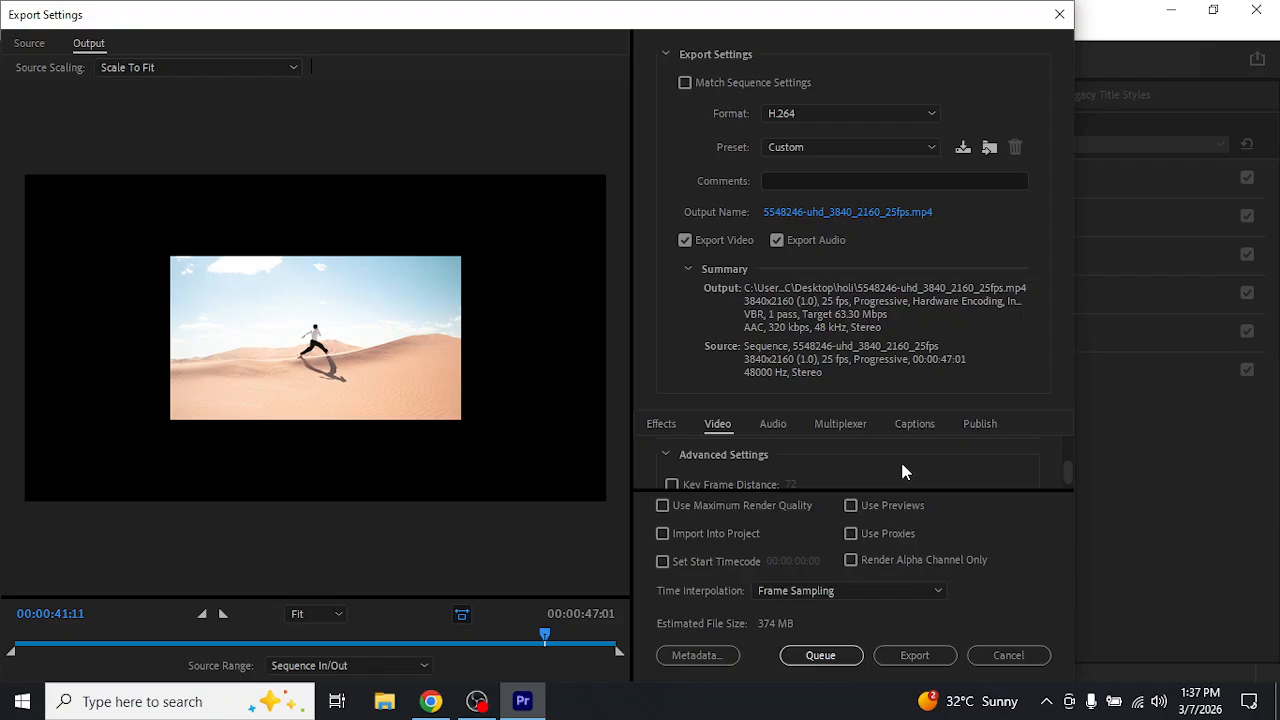
scroll(902, 465, "down", 1)
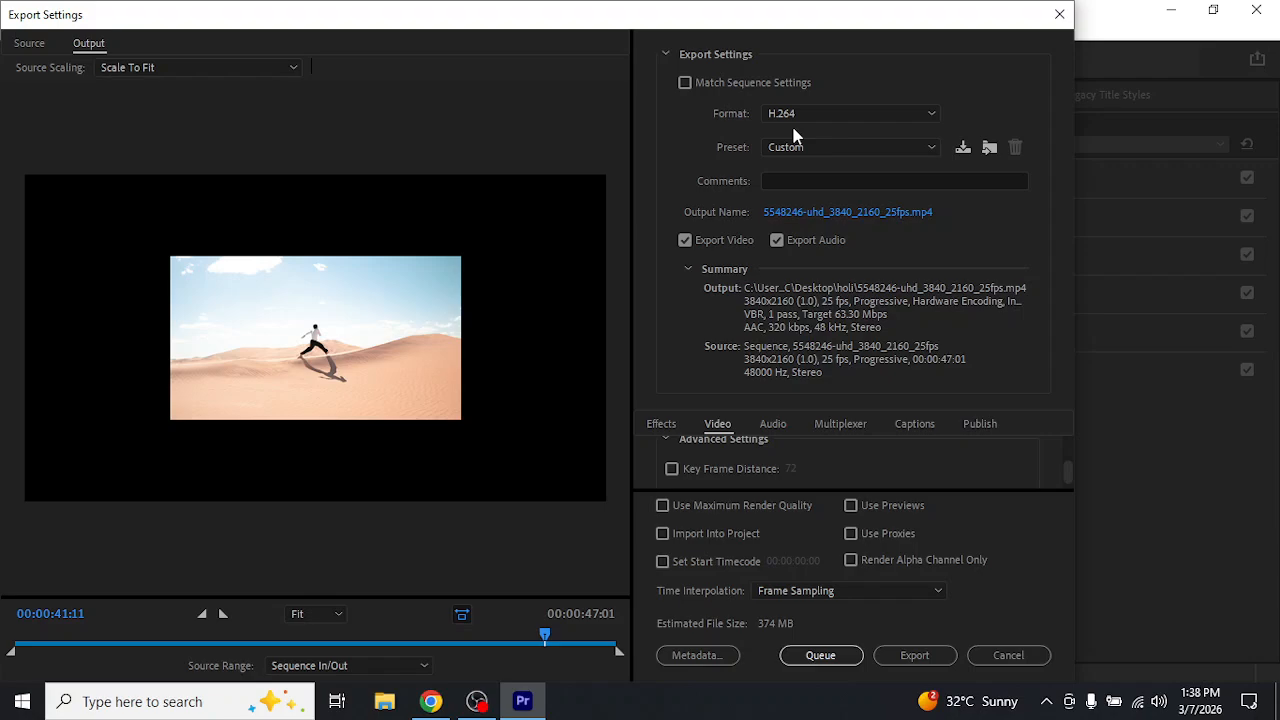
Look through the available export formats and the export's caption settings, including export options, file format and frame rate
left_click(832, 114)
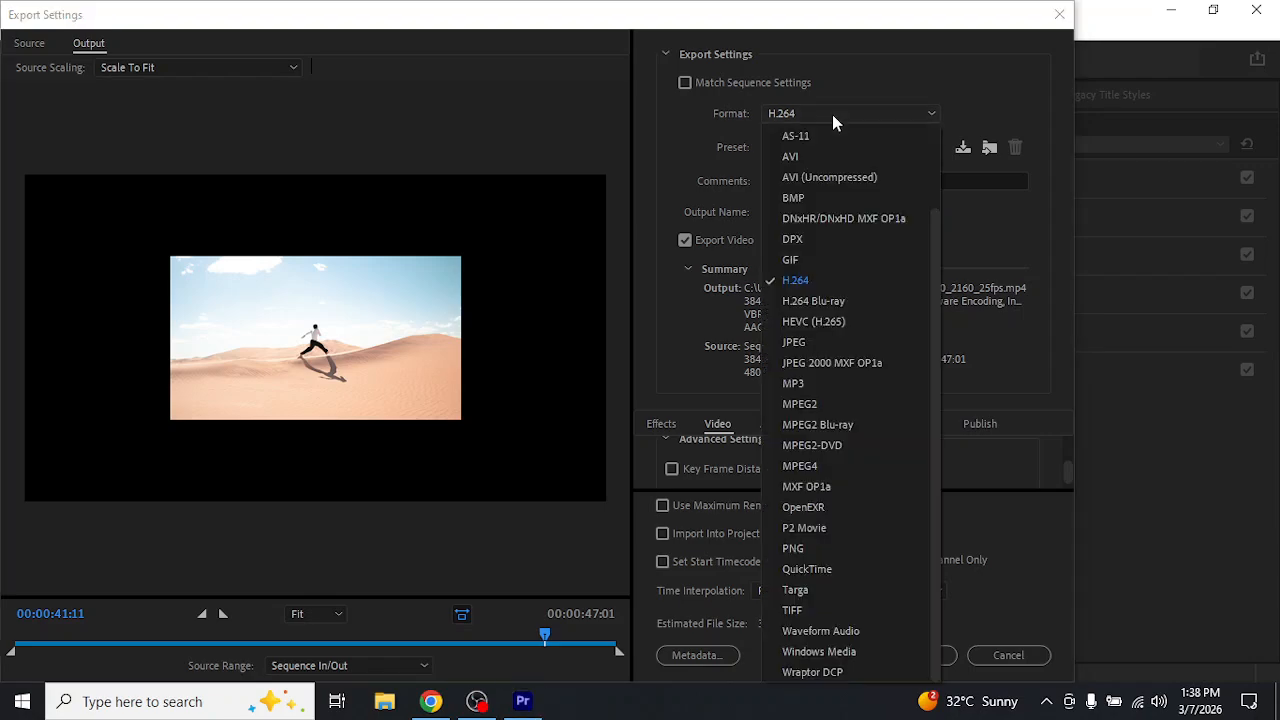
left_click(832, 114)
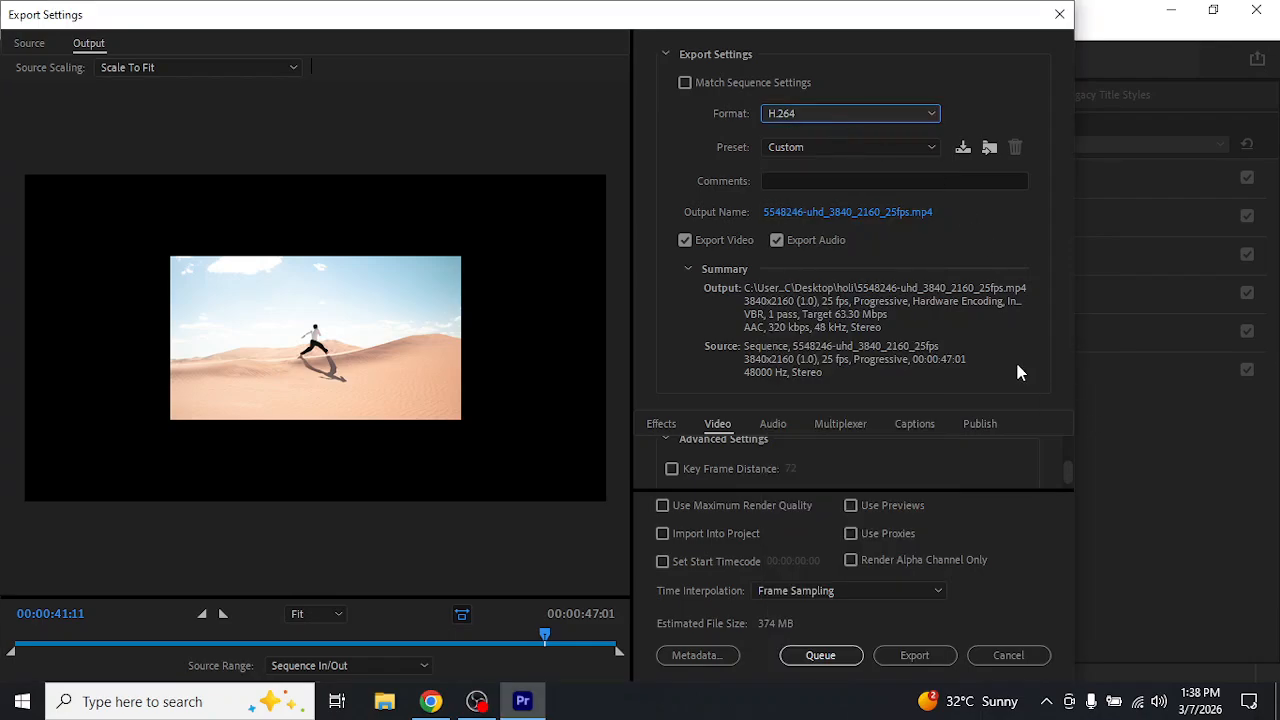
left_click(926, 430)
scroll(930, 455, "down", 2)
scroll(930, 468, "down", 3)
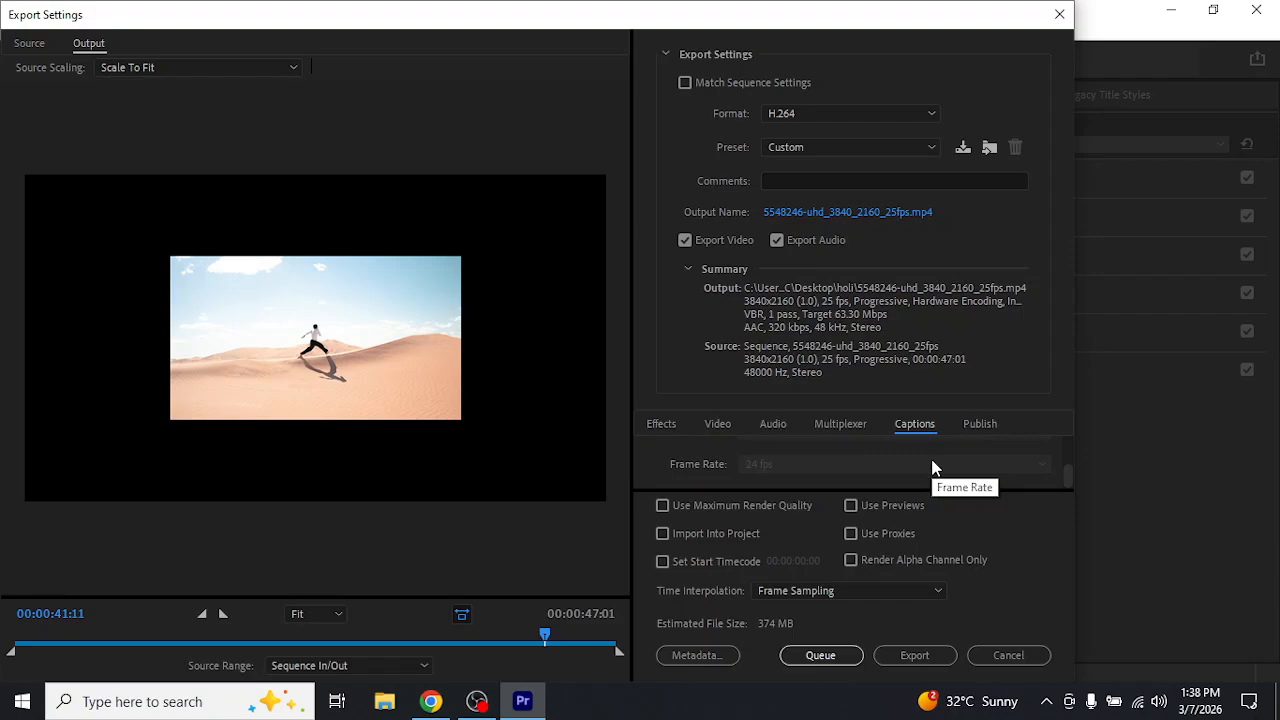
scroll(932, 468, "up", 3)
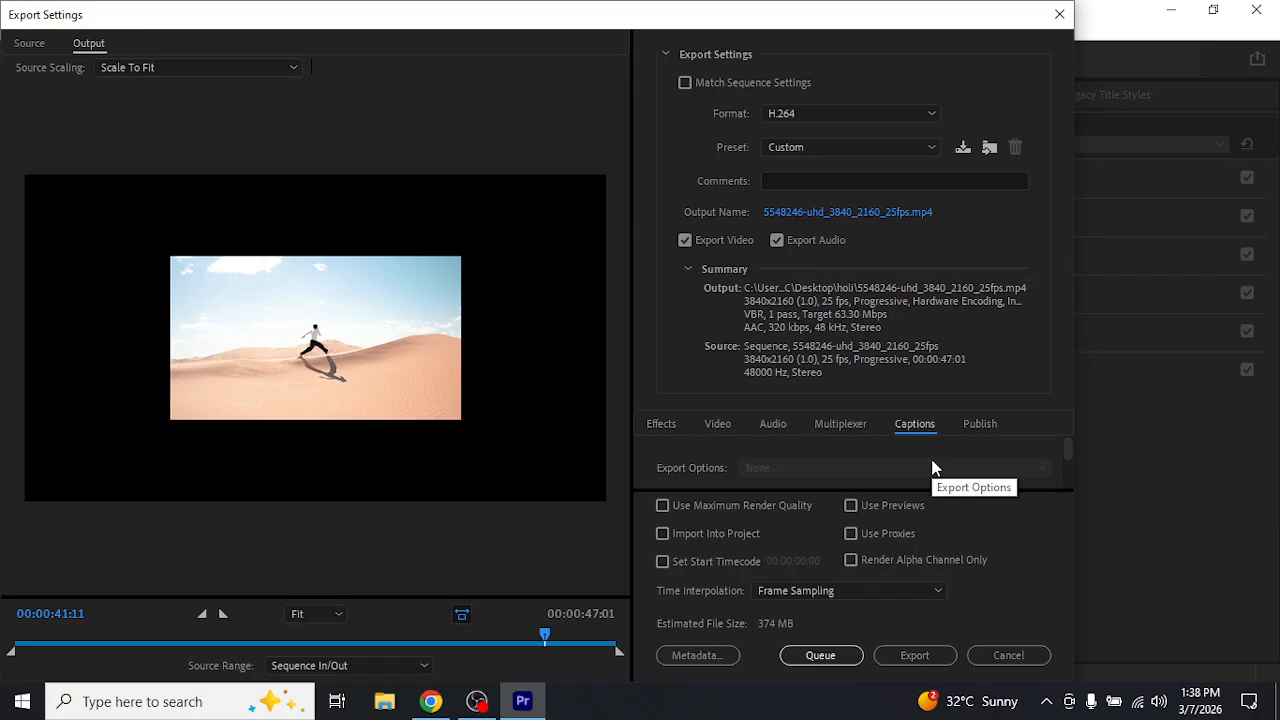
scroll(930, 466, "down", 1)
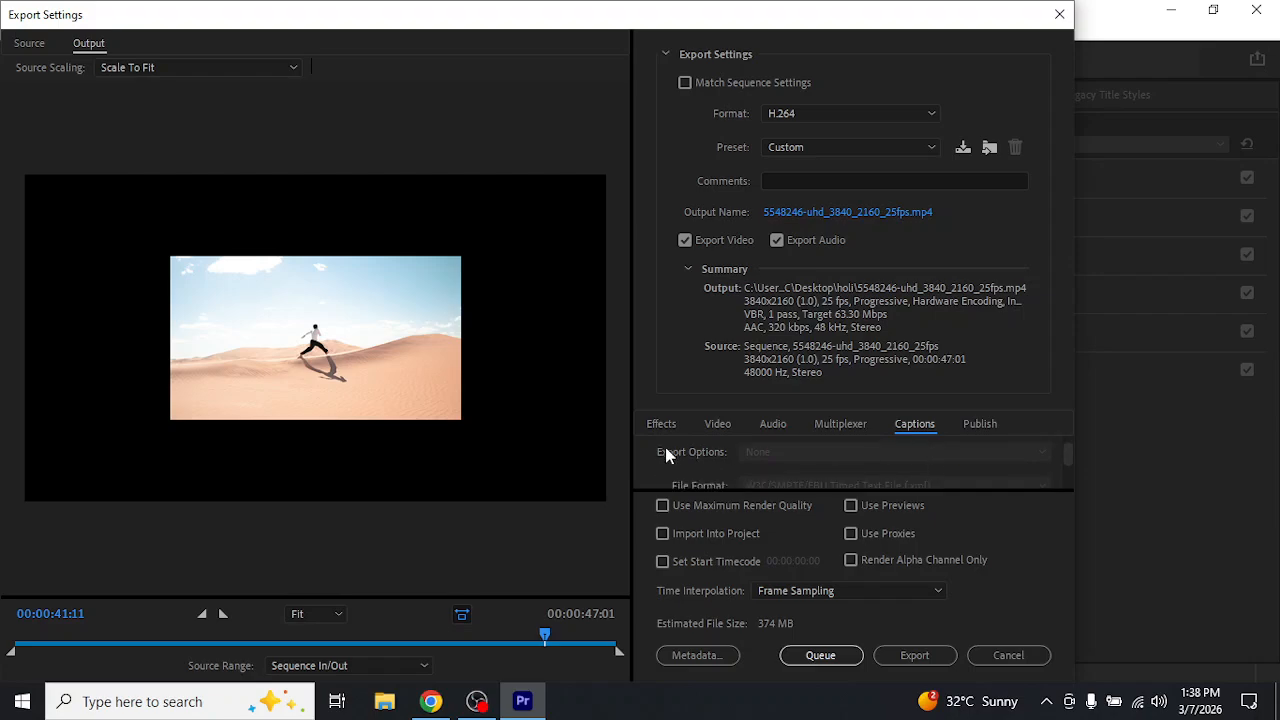
scroll(720, 463, "down", 2)
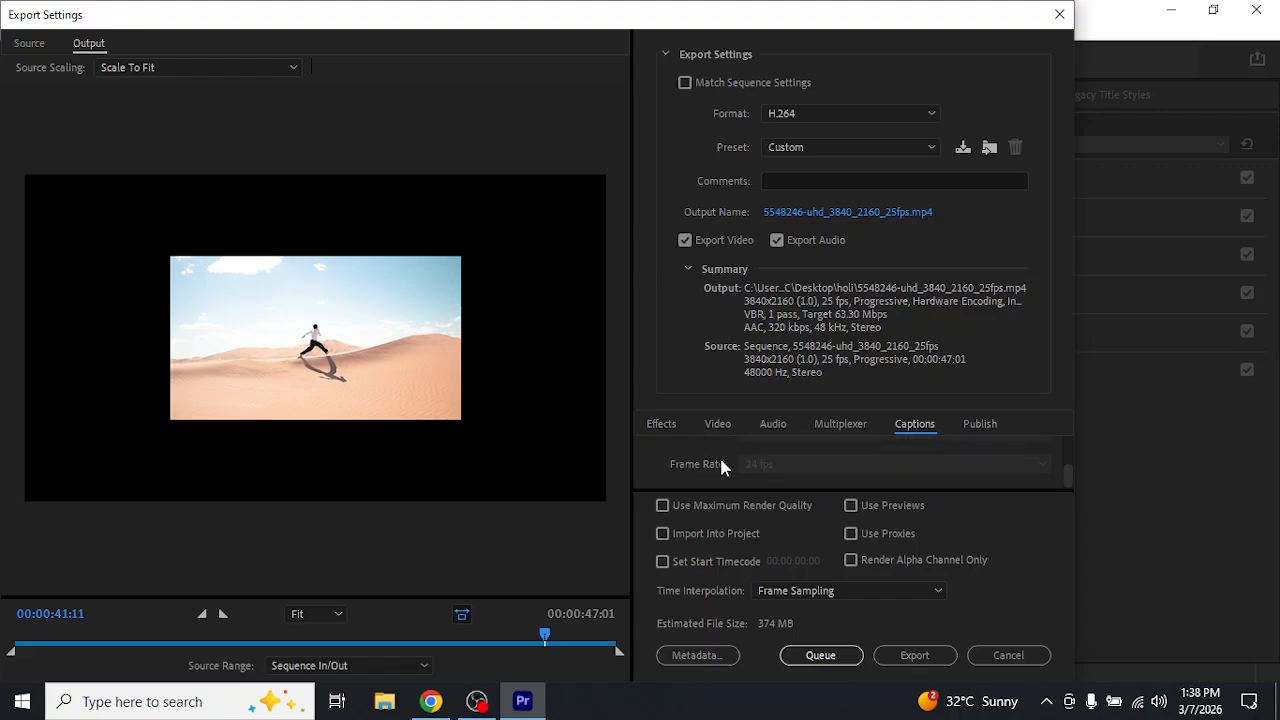
scroll(795, 478, "up", 1)
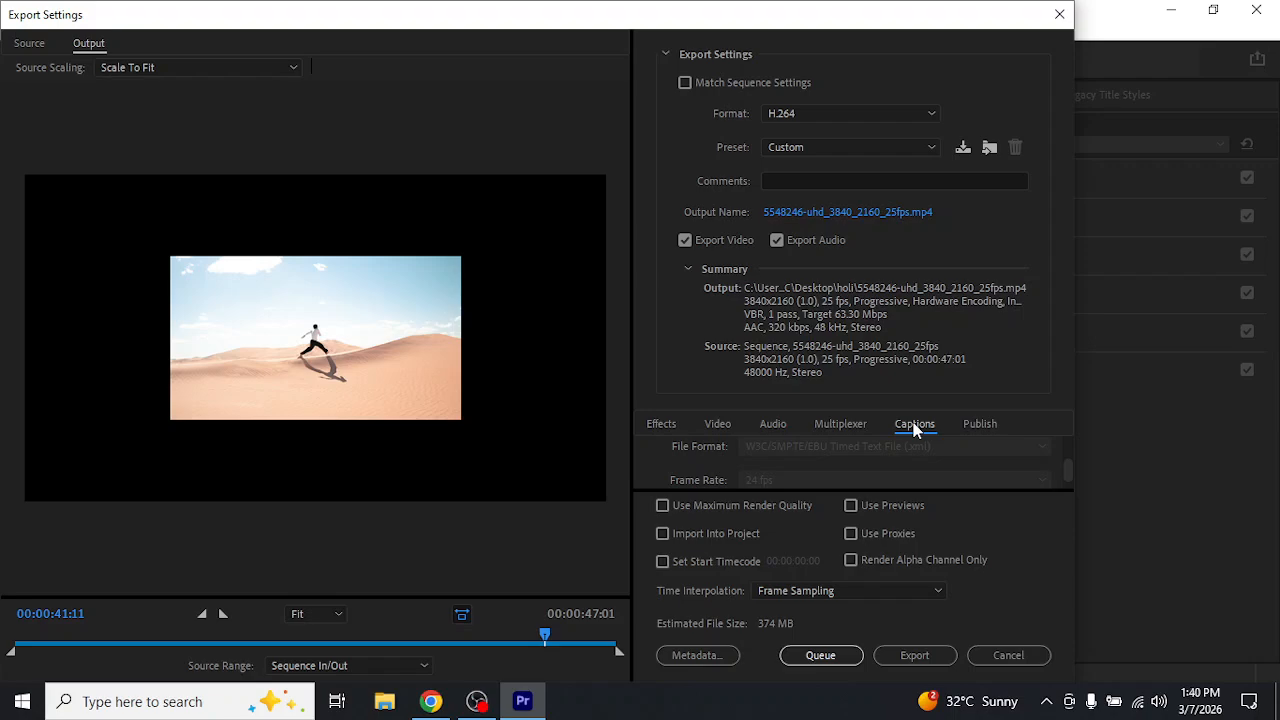
Review the export's audio format, codec, channel, quality, bitrate and effects settings, and cancel the export dialog
left_click(773, 425)
scroll(830, 458, "down", 2)
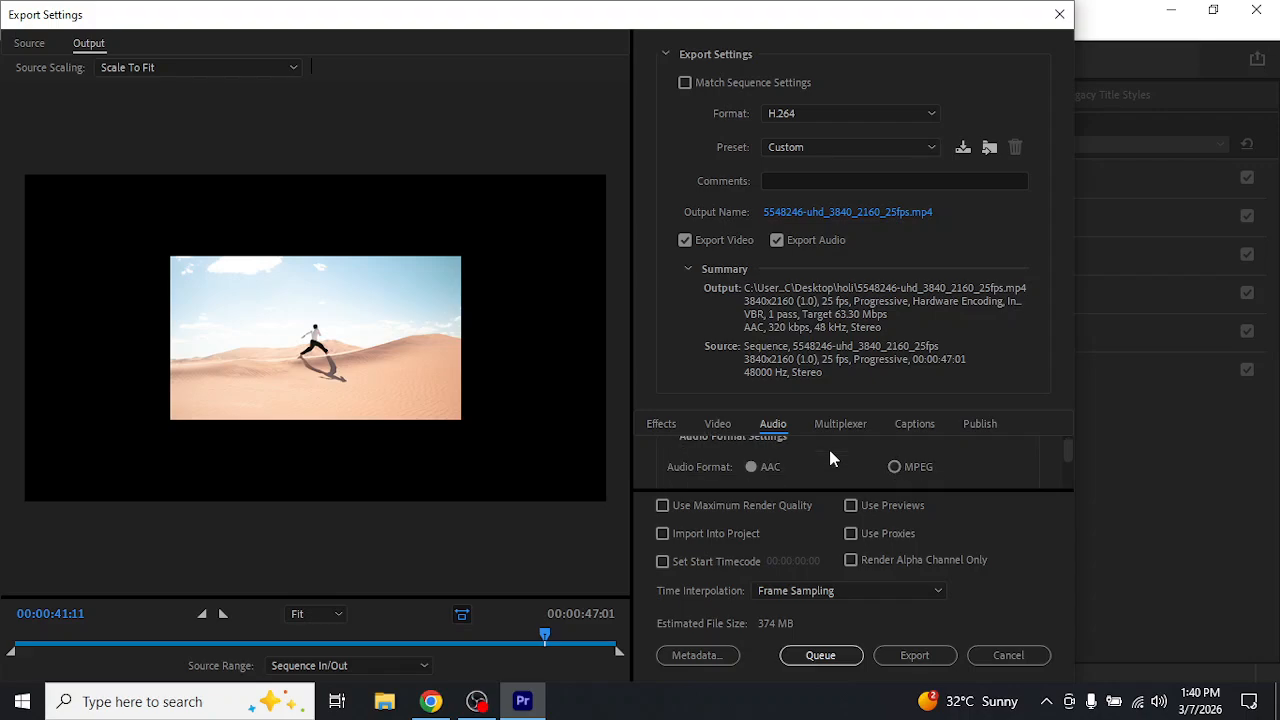
scroll(830, 457, "down", 2)
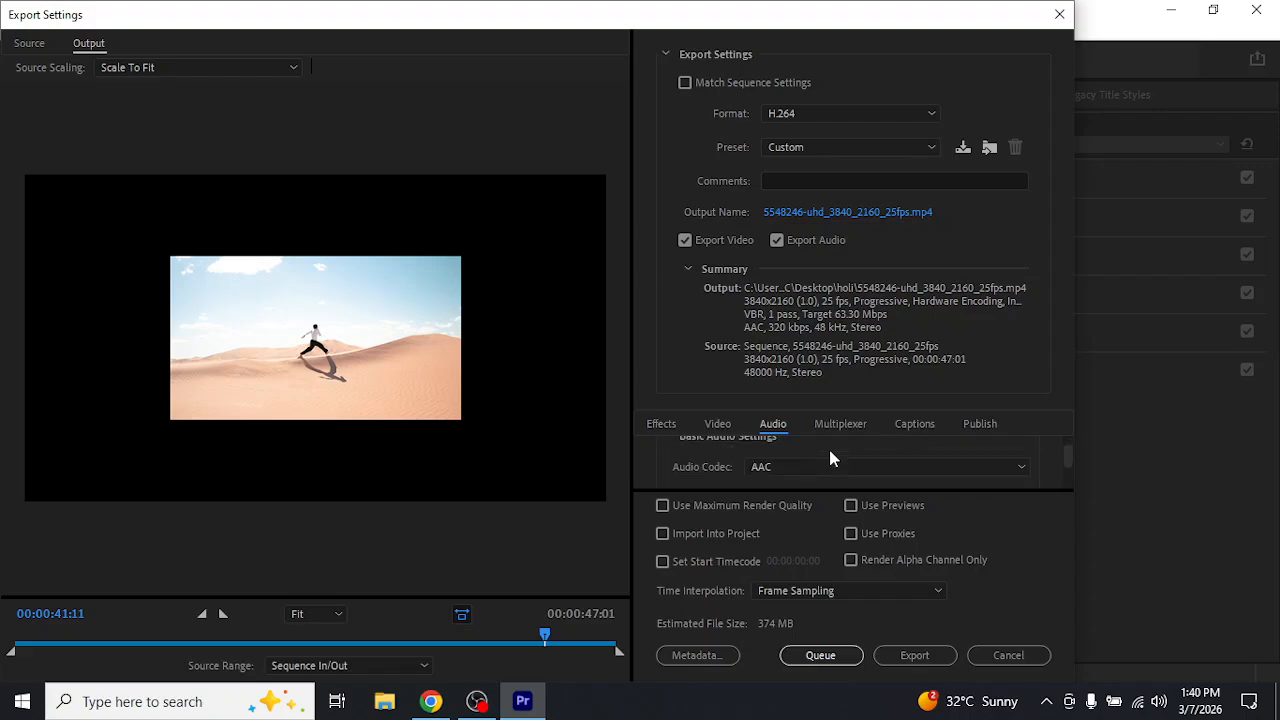
scroll(830, 458, "down", 3)
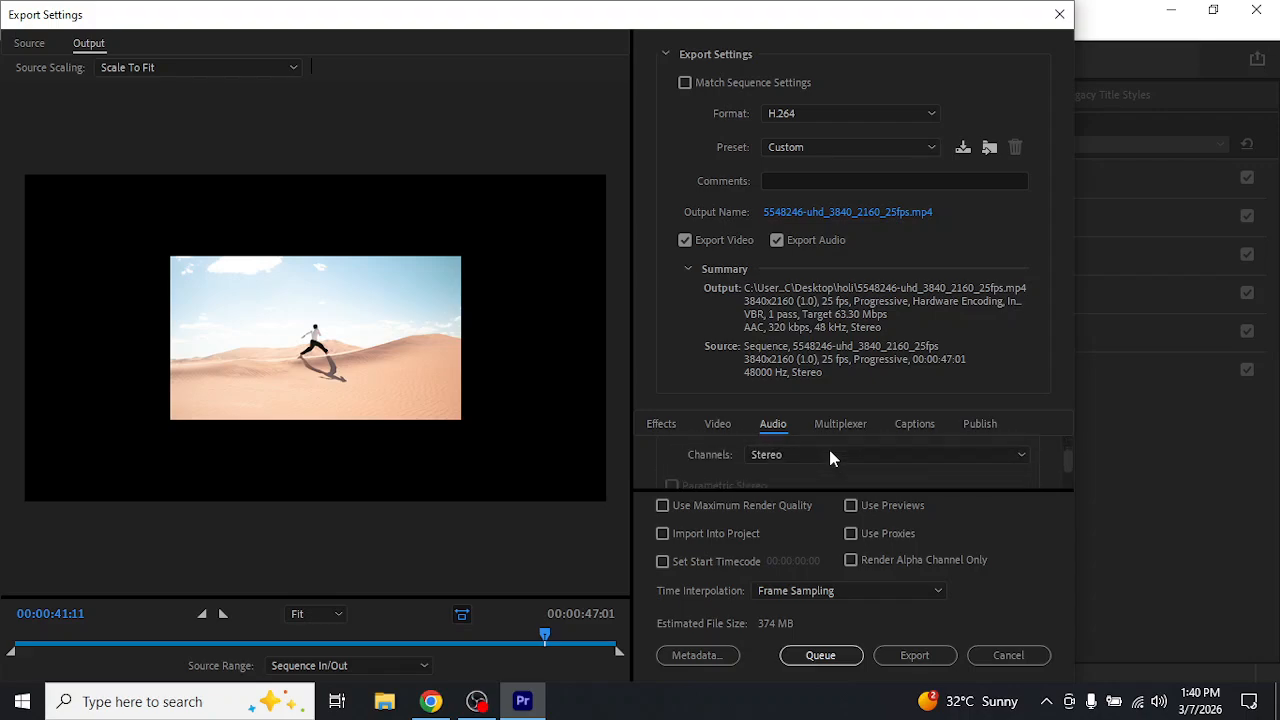
scroll(830, 458, "down", 1)
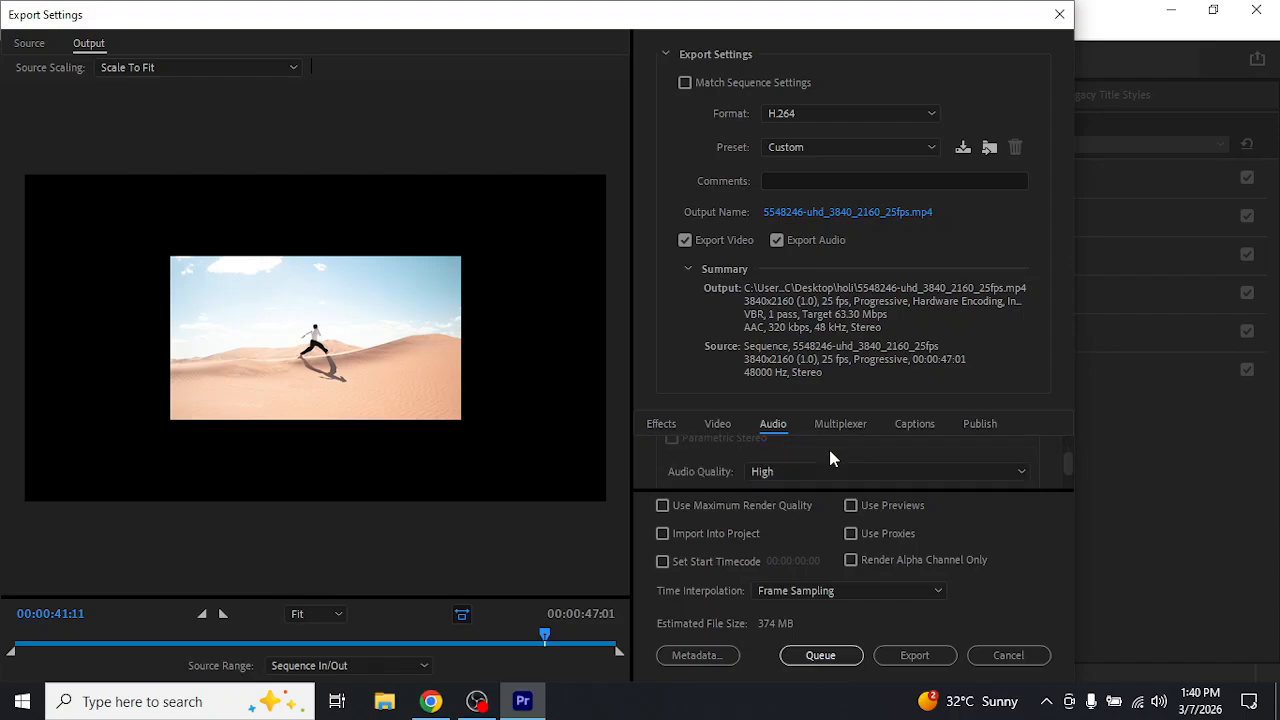
scroll(830, 458, "down", 2)
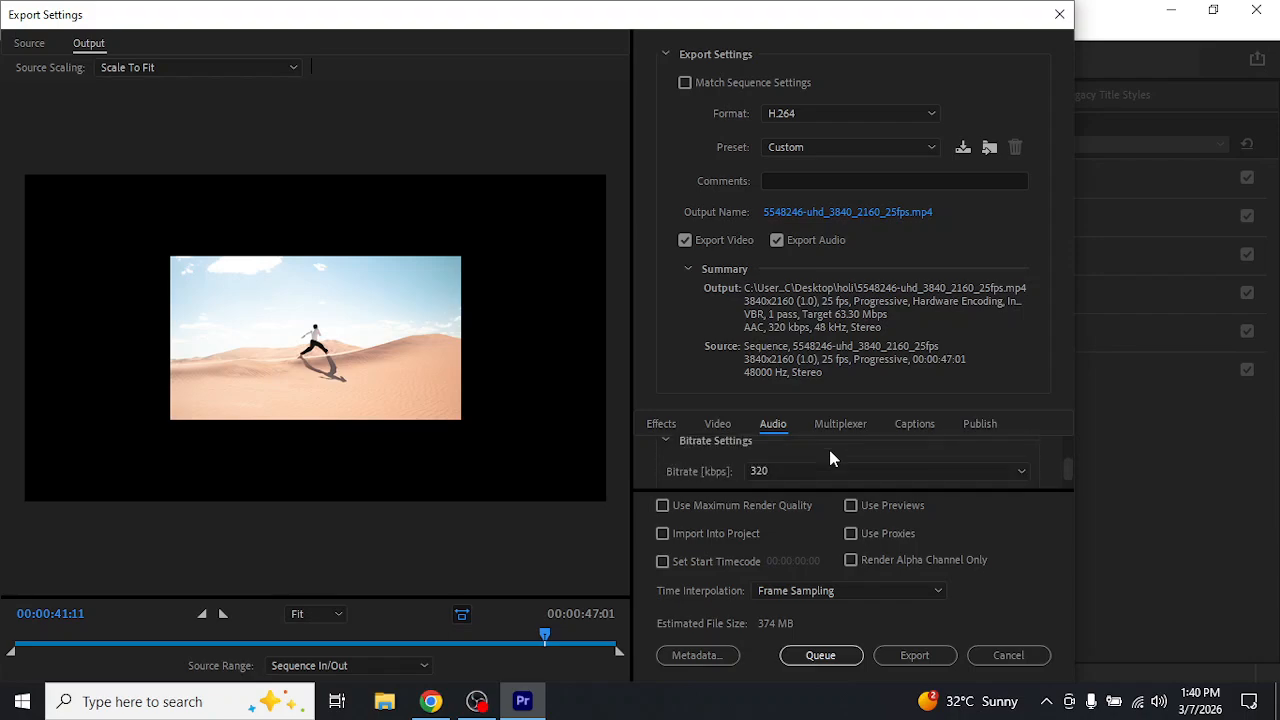
scroll(830, 458, "down", 2)
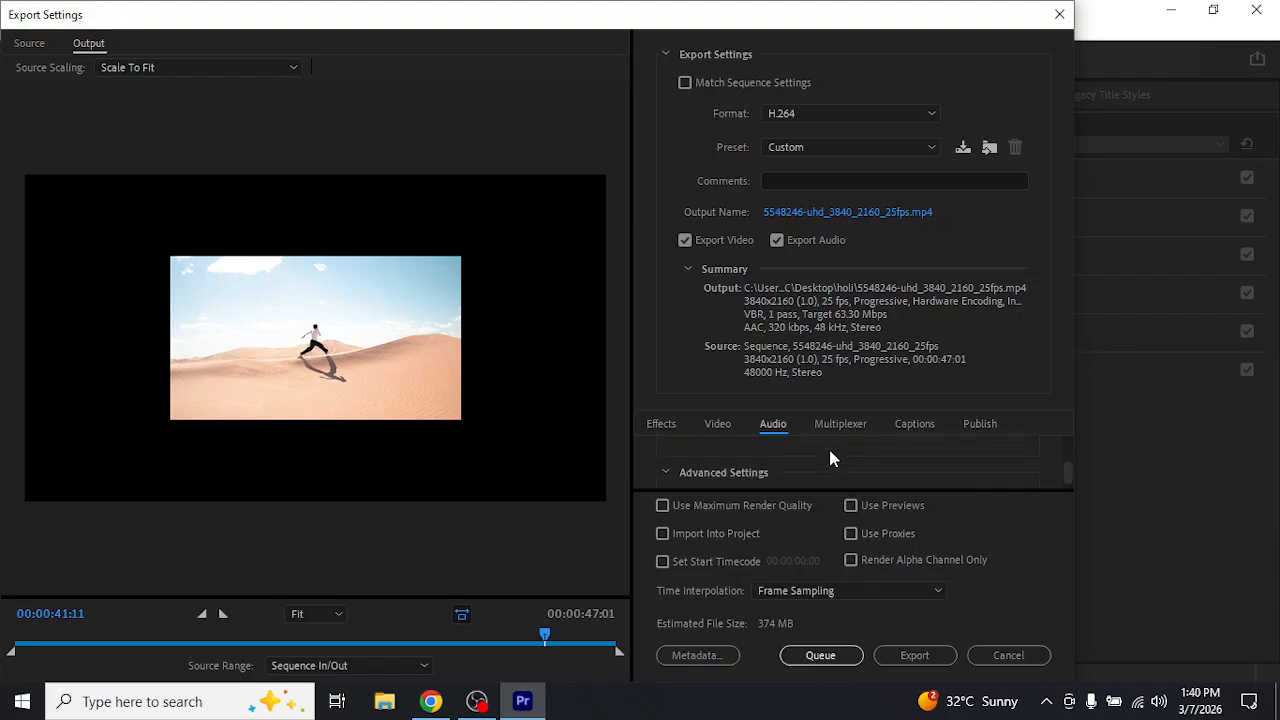
scroll(830, 455, "down", 1)
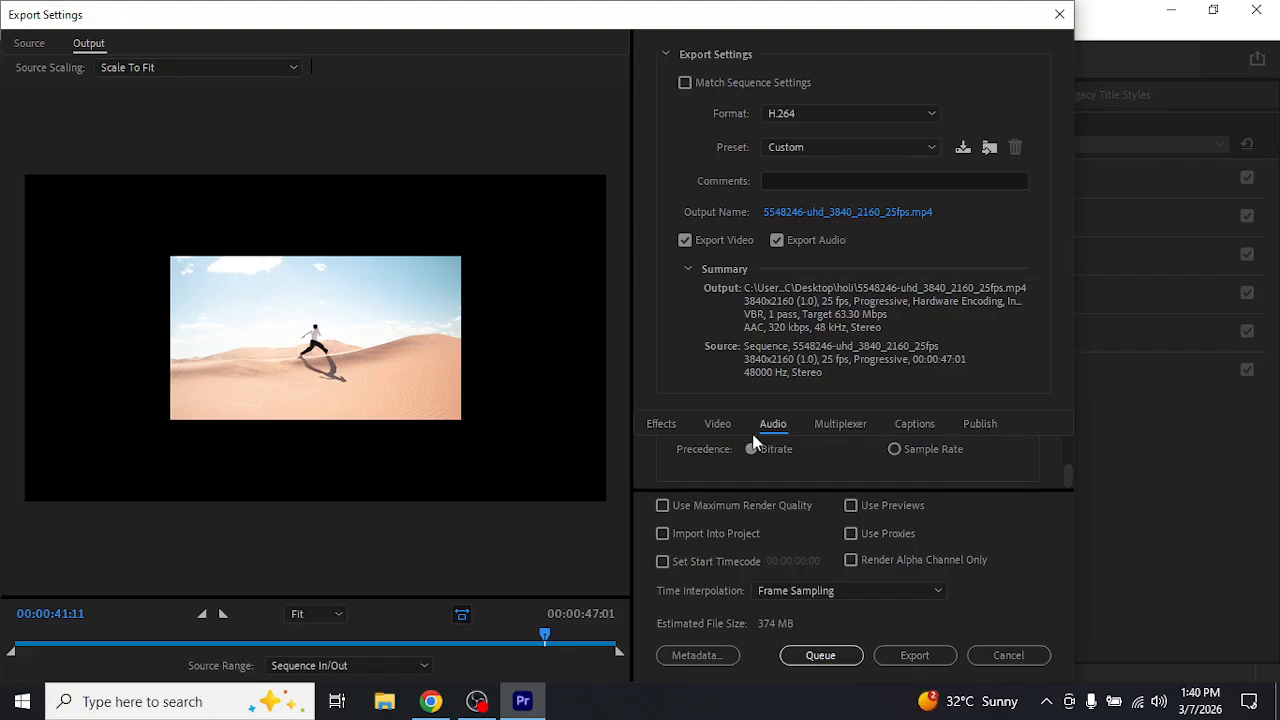
left_click(652, 425)
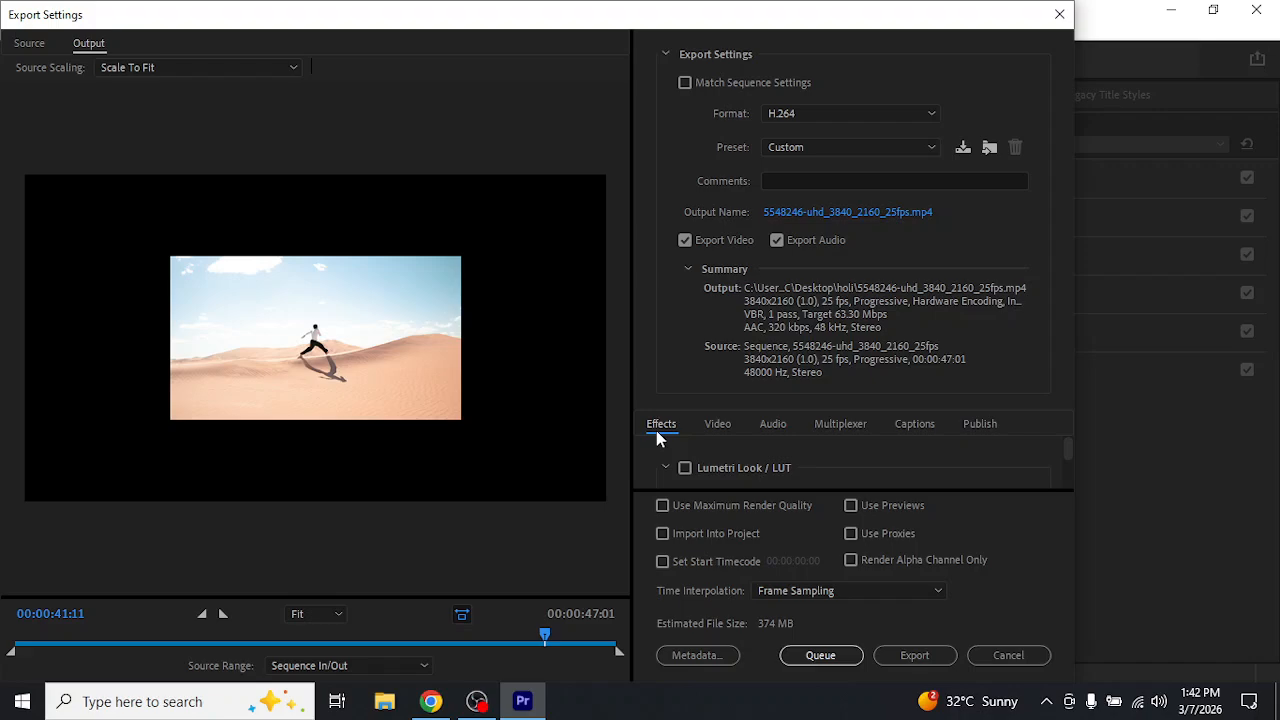
left_click(1036, 658)
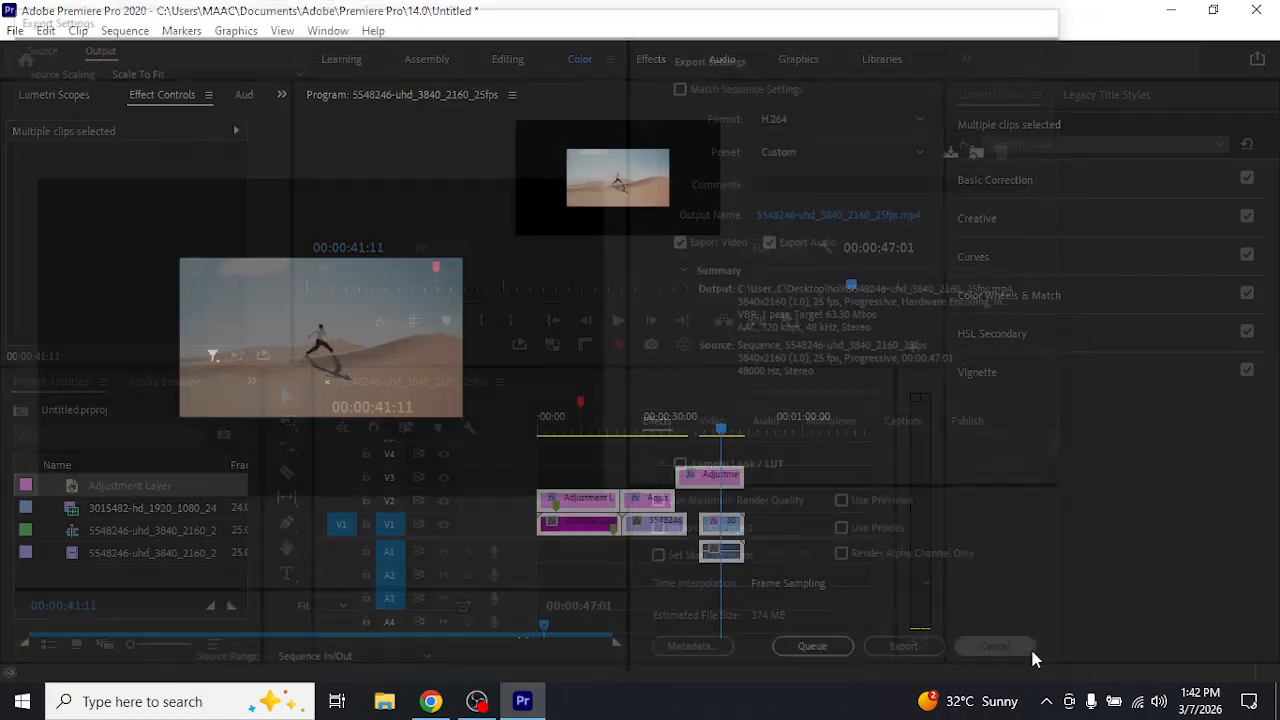
Switch to WhatsApp Web in Chrome, closing the Google image search page, and open the "After effect 1 pm" group chat
left_click(430, 701)
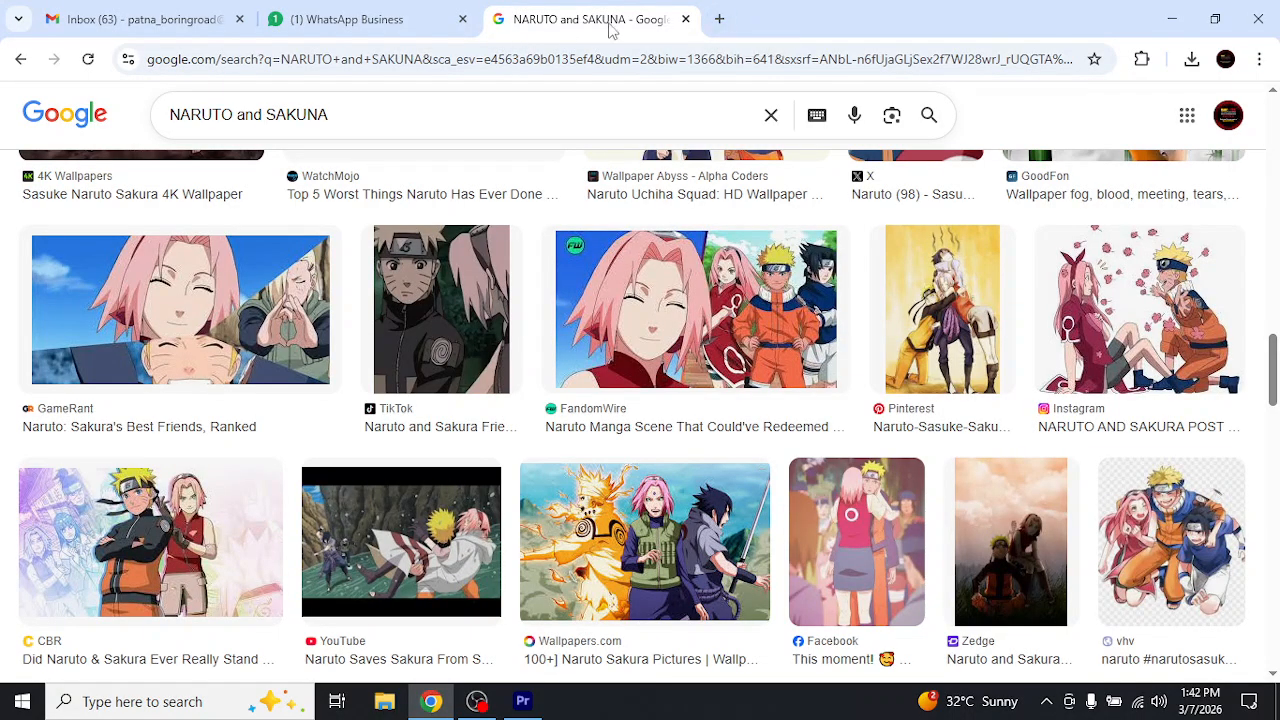
left_click(685, 19)
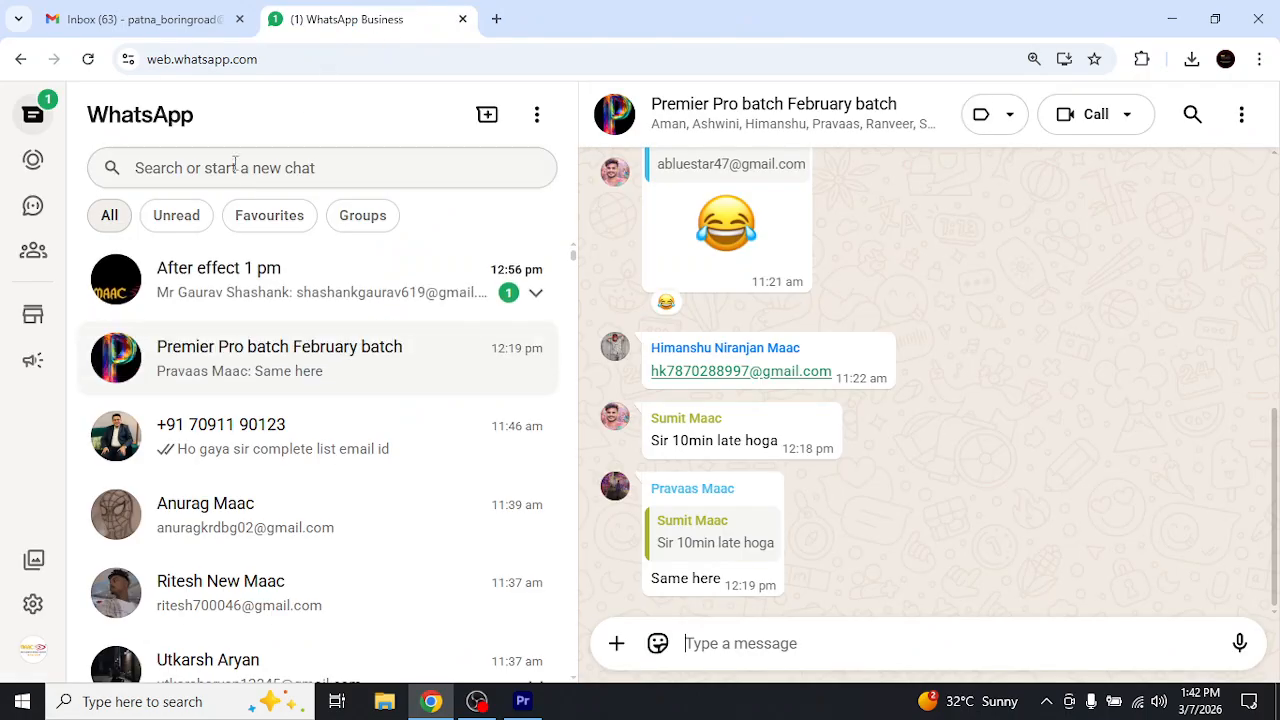
left_click(329, 270)
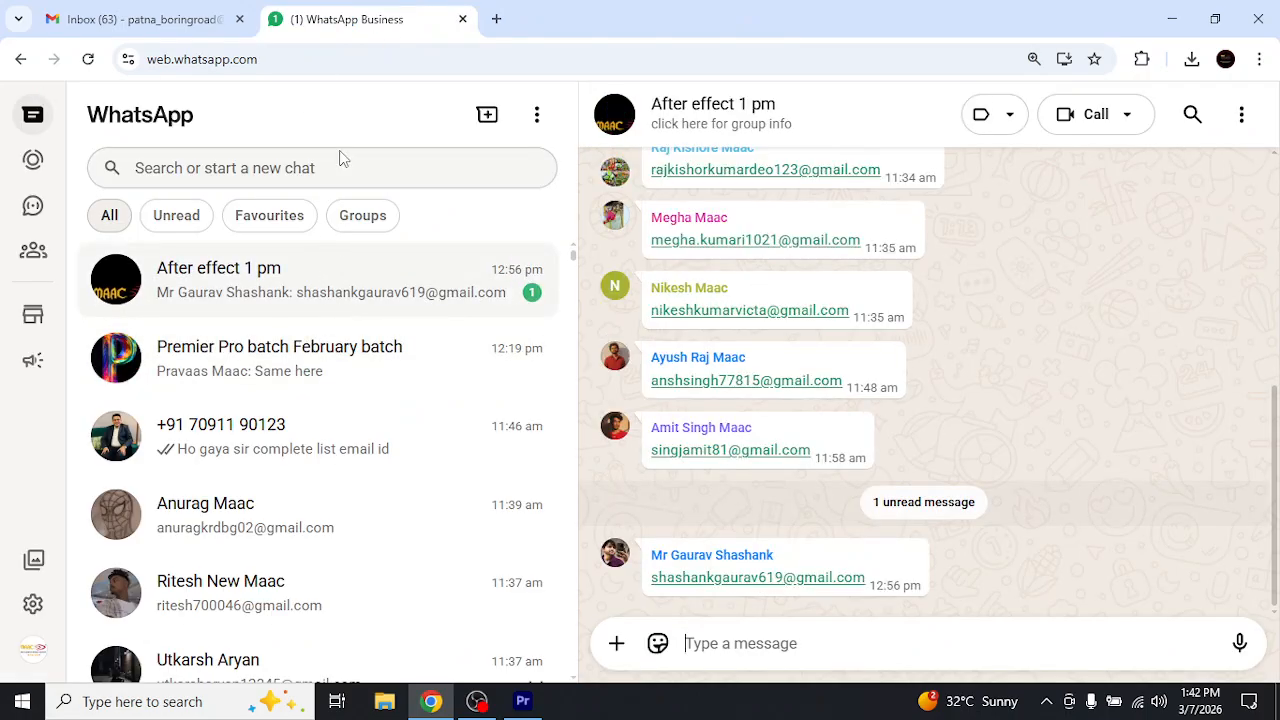
Search the WhatsApp chats by the start of the contact's first name and open the chat whose last message is a location
left_click(338, 168)
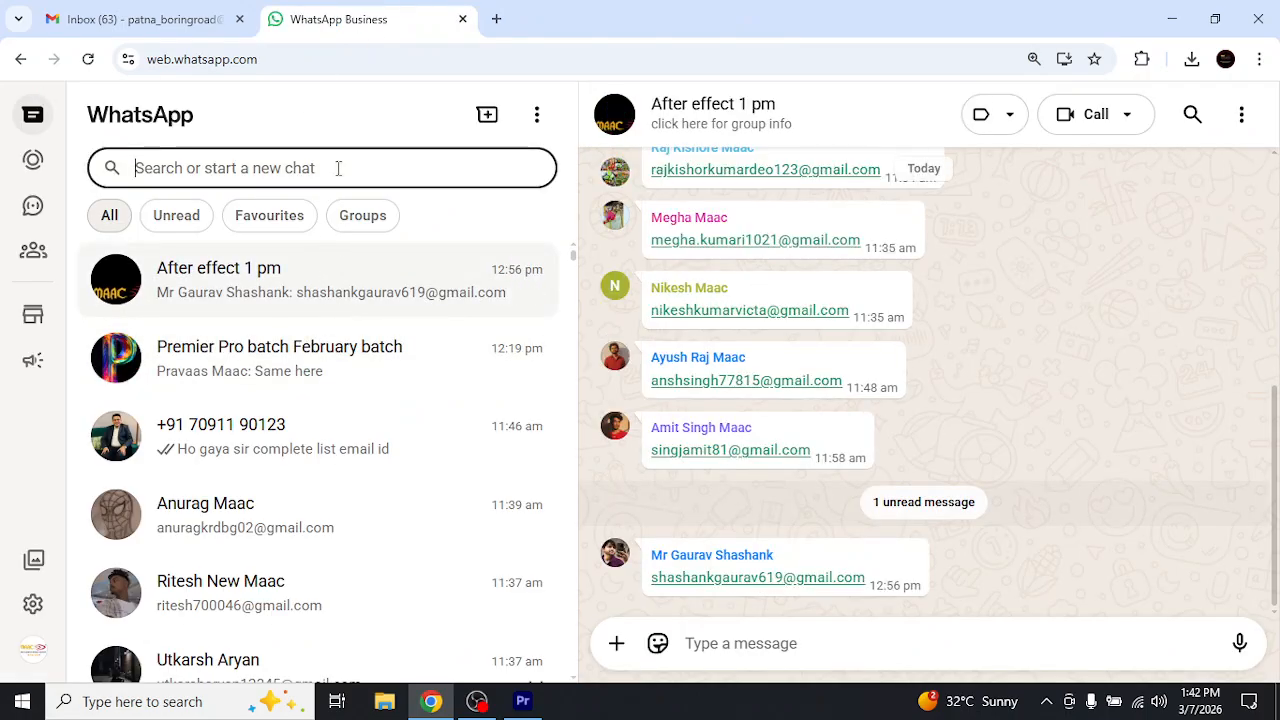
type("dheer")
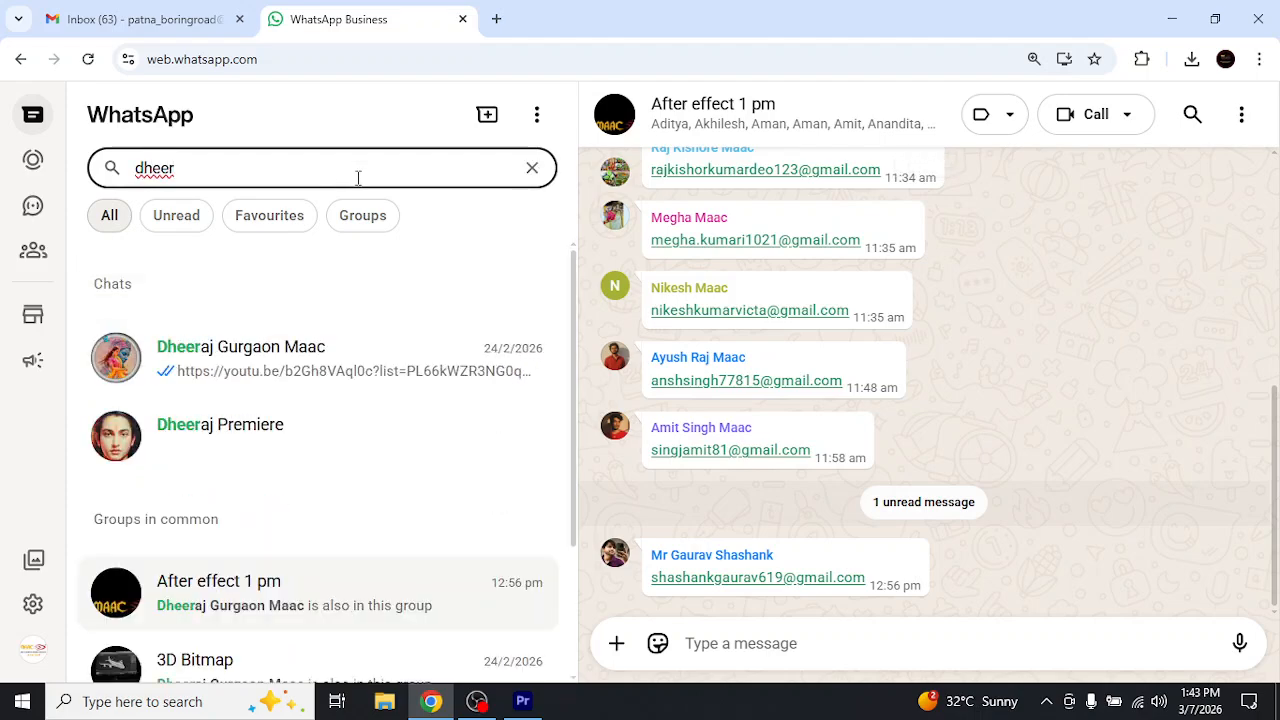
key("BackSpace")
key("BackSpace")
key("BackSpace")
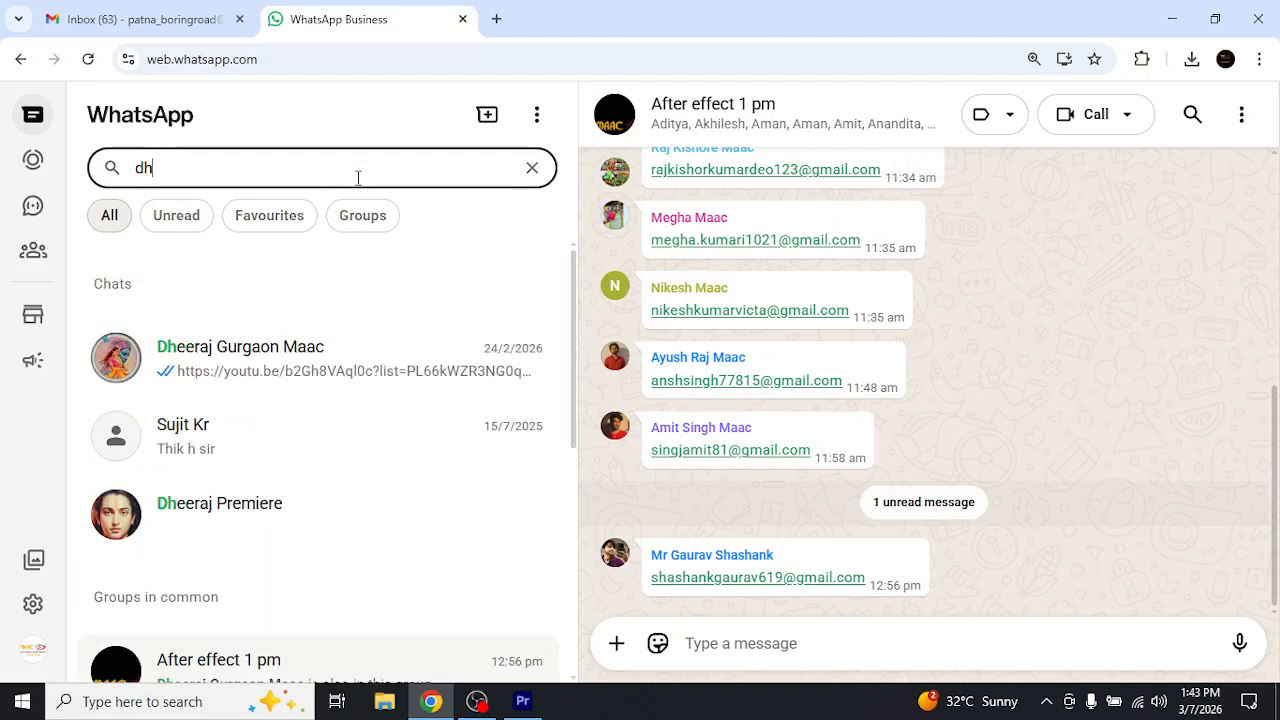
type("i")
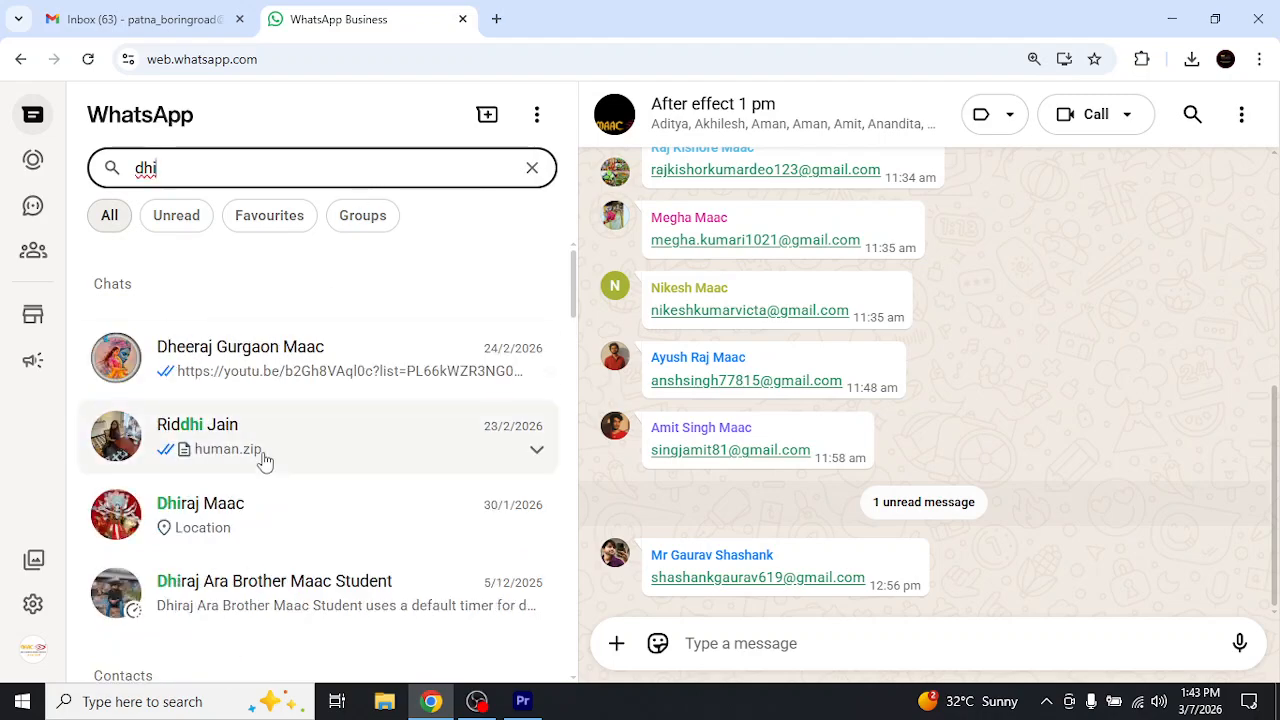
left_click(254, 532)
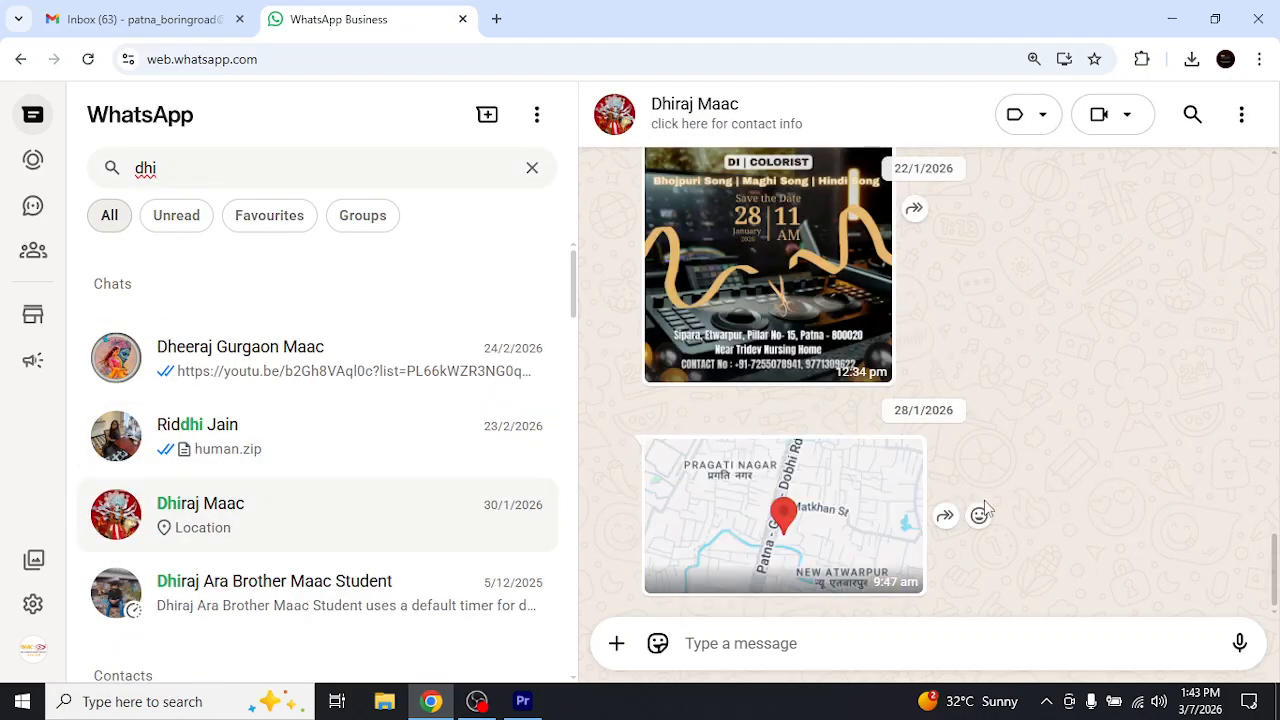
Find the DK Films Patna grand opening poster shared in the chat, view it enlarged, and close the viewer
scroll(984, 508, "up", 2)
scroll(984, 508, "down", 2)
scroll(984, 508, "up", 2)
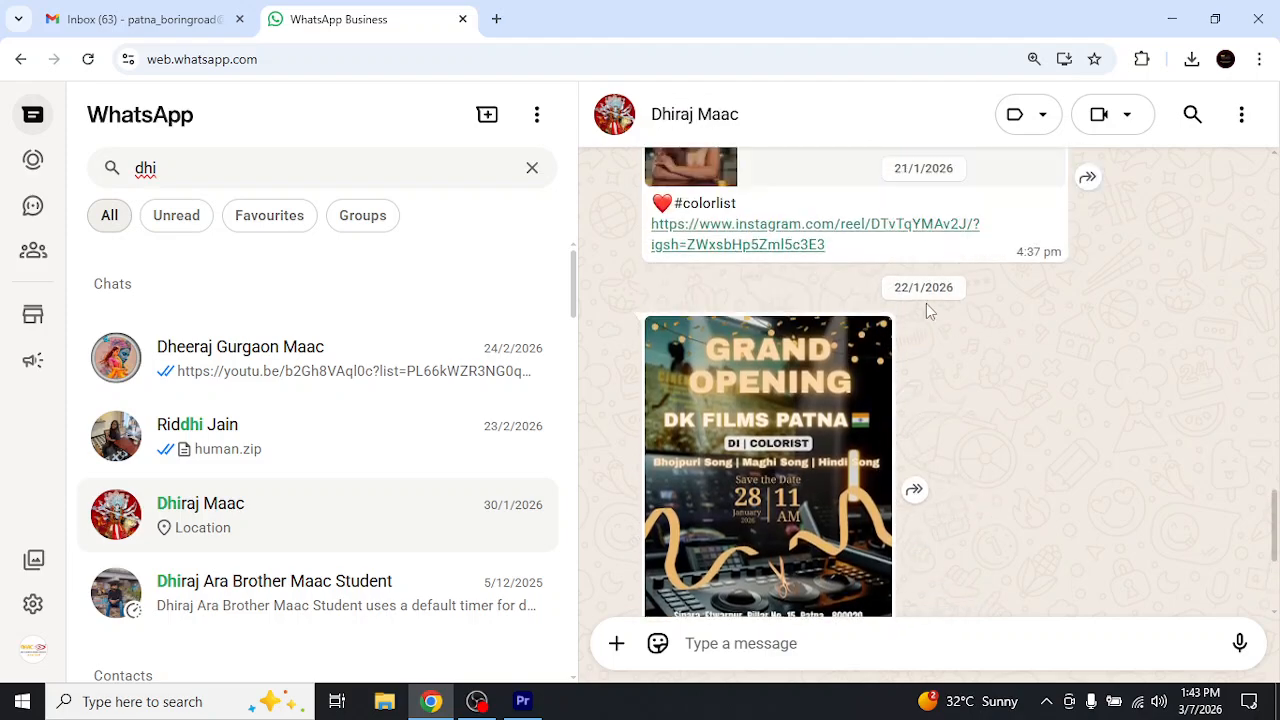
scroll(948, 365, "down", 1)
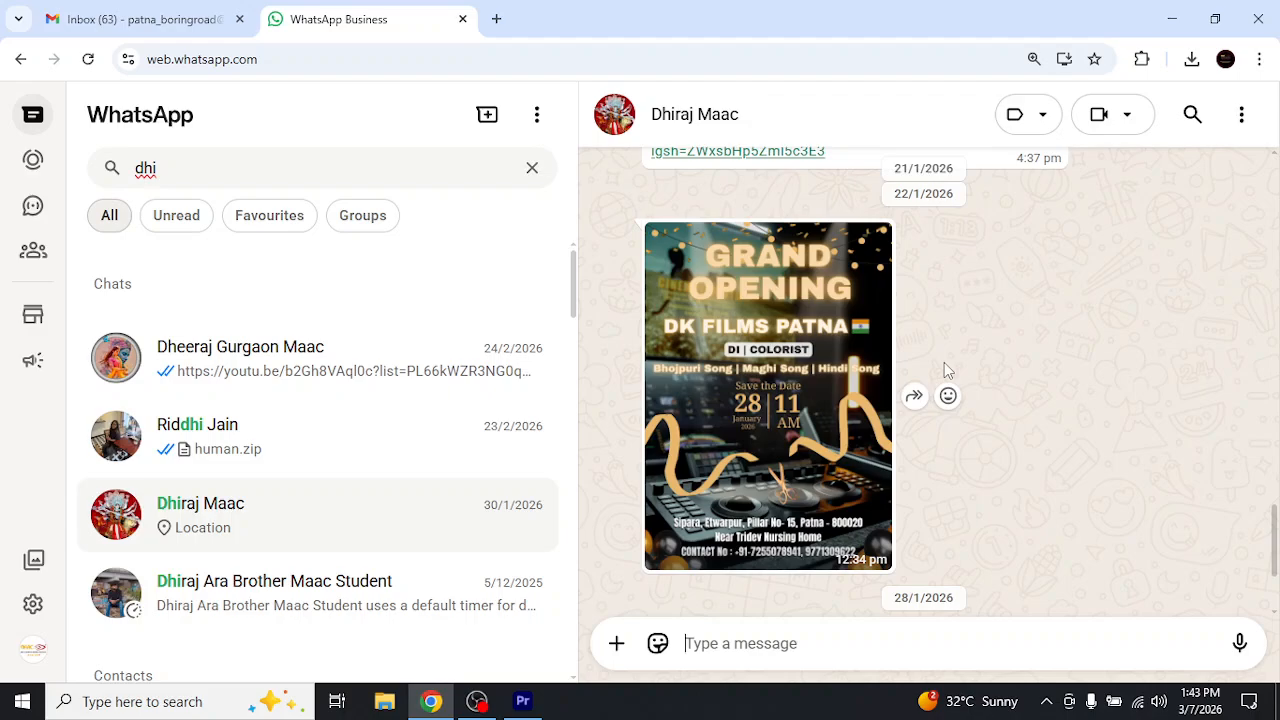
left_click(745, 436)
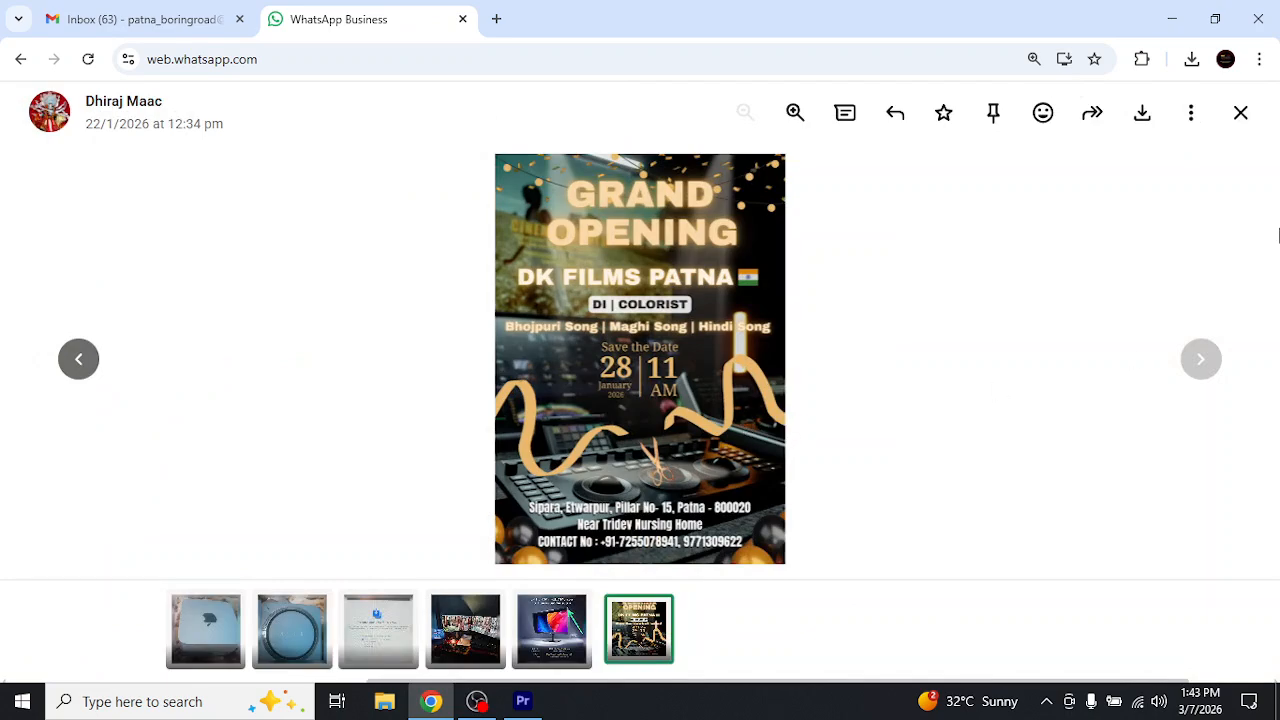
left_click(1241, 113)
Reopen the grand opening poster, zoom in on its date and address details, and close the viewer
scroll(998, 386, "up", 3)
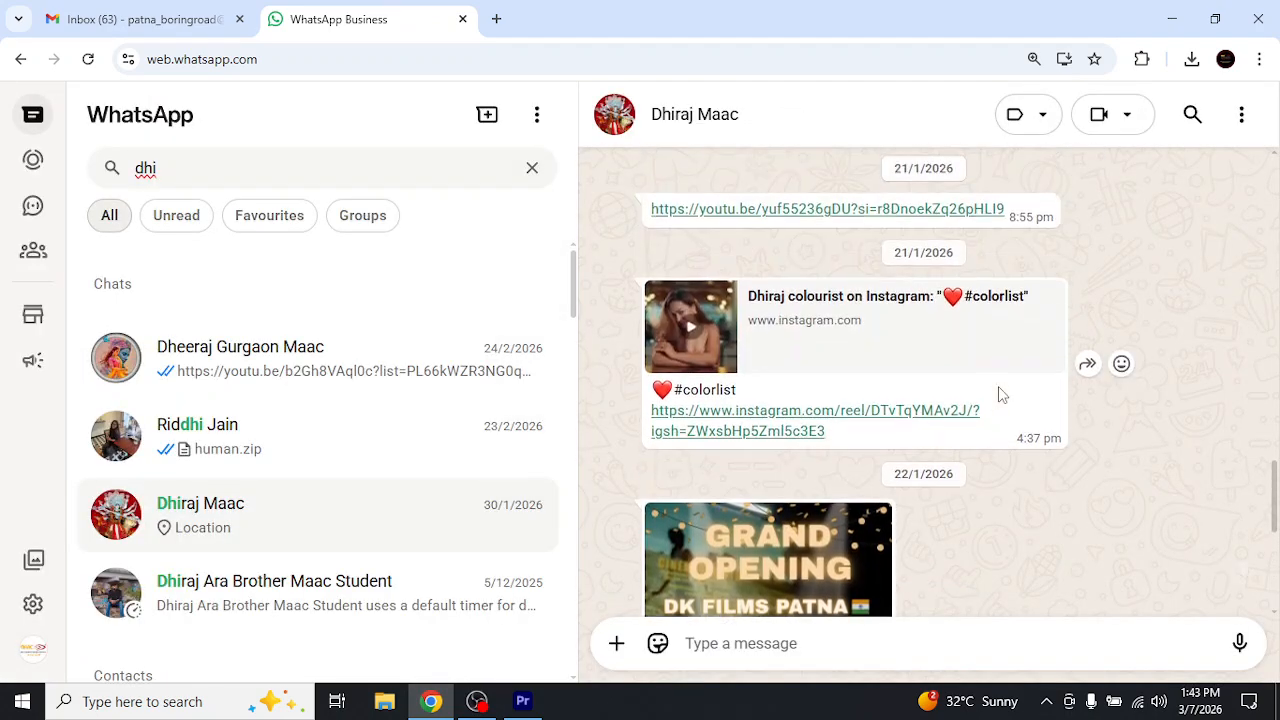
scroll(993, 397, "down", 3)
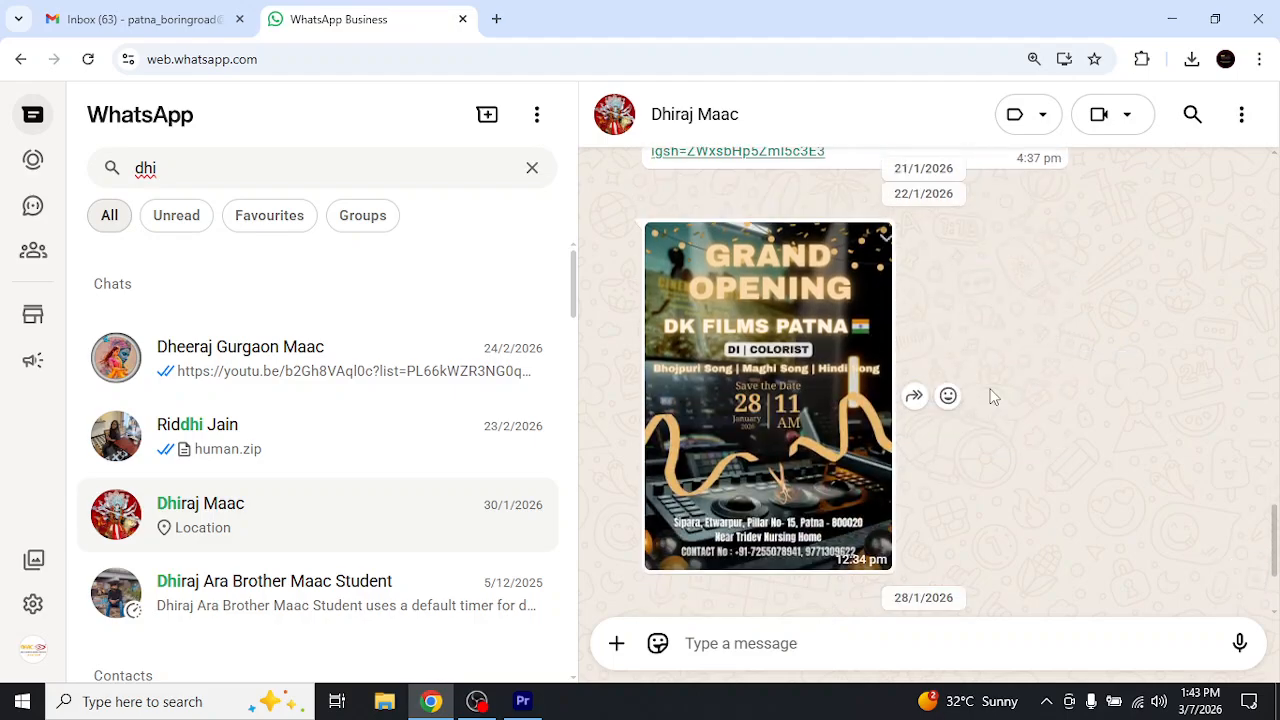
left_click(775, 492)
left_click(632, 550)
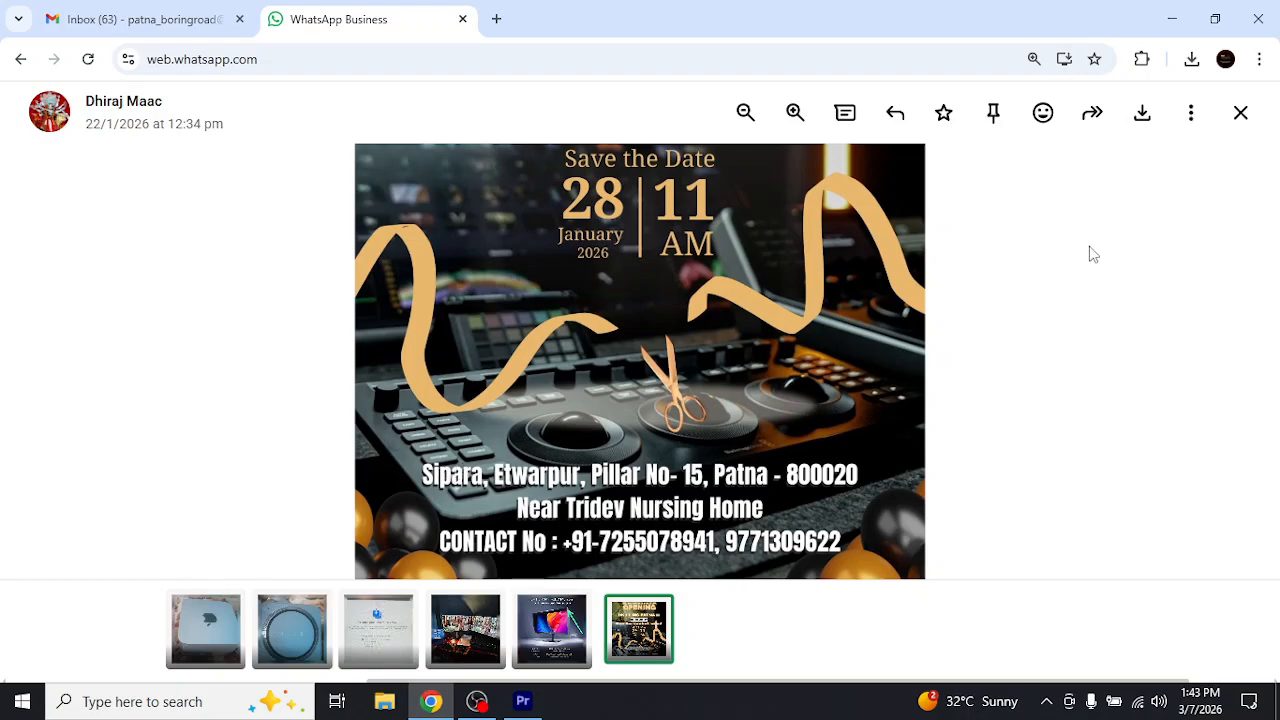
left_click(1241, 113)
Watch the Instagram reel captioned "#colorlist" from the chat, pause it, and close its browser tab
scroll(1010, 357, "up", 3)
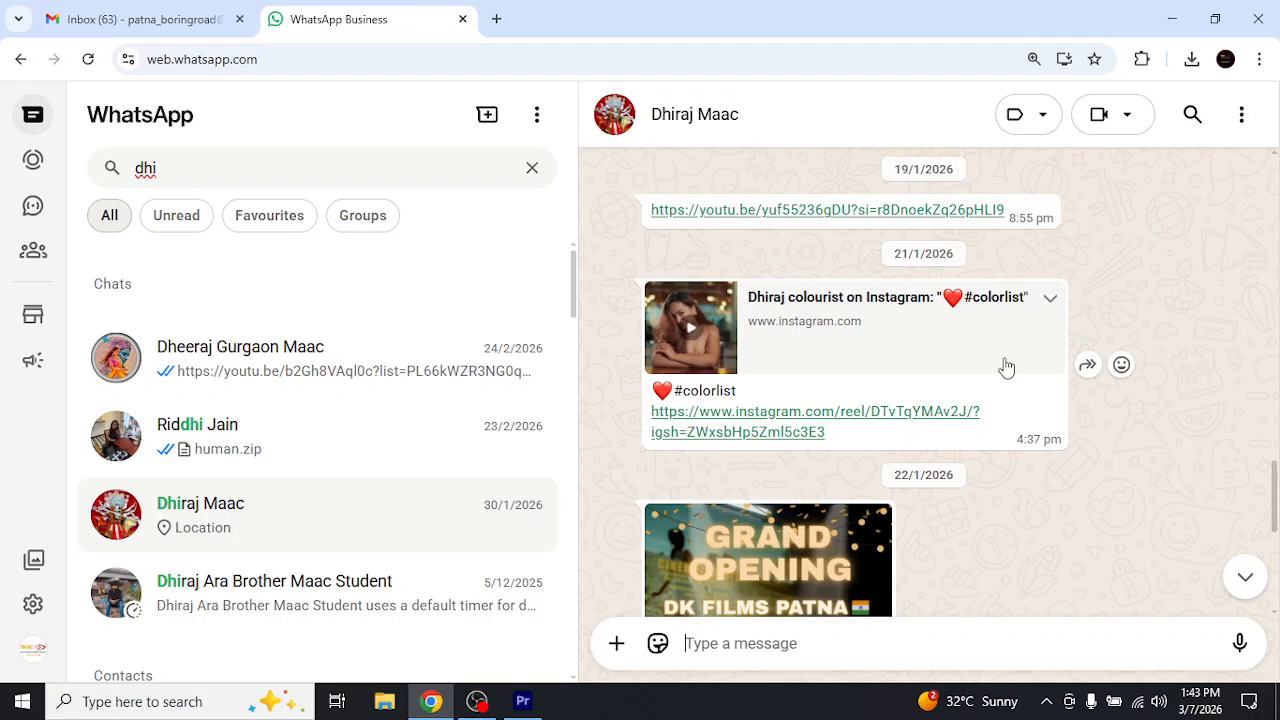
left_click(764, 426)
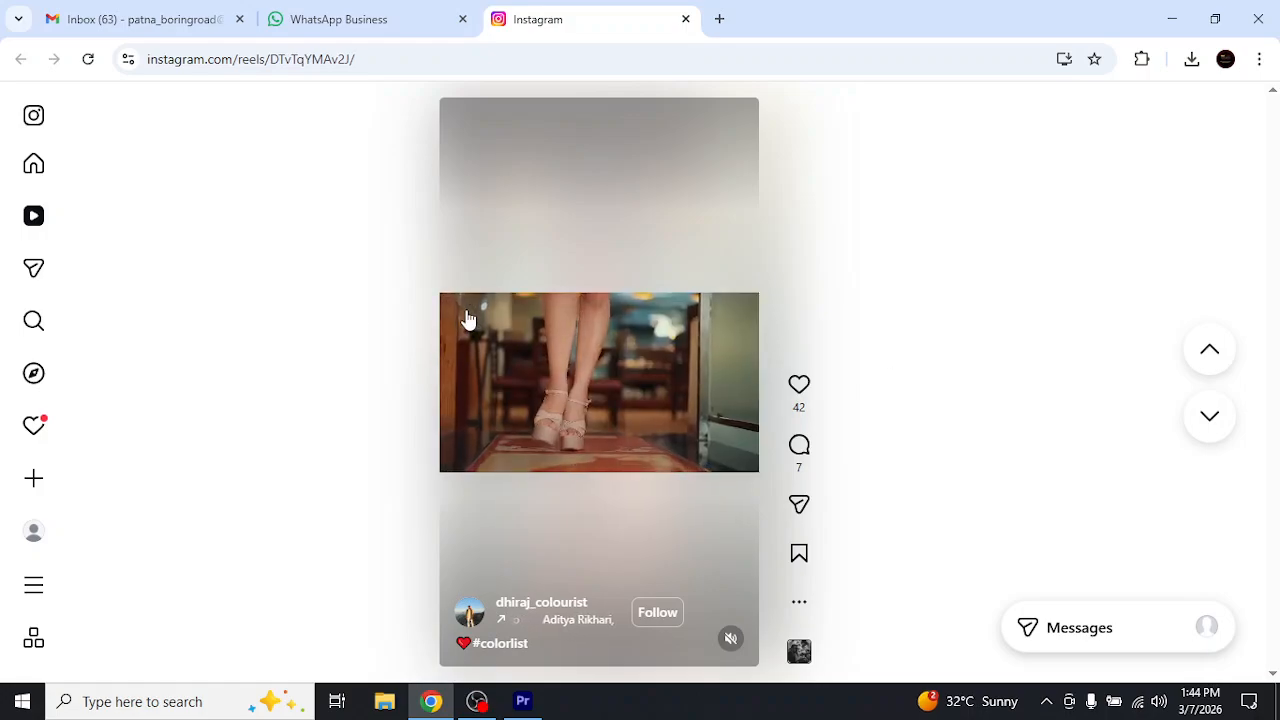
left_click(467, 319)
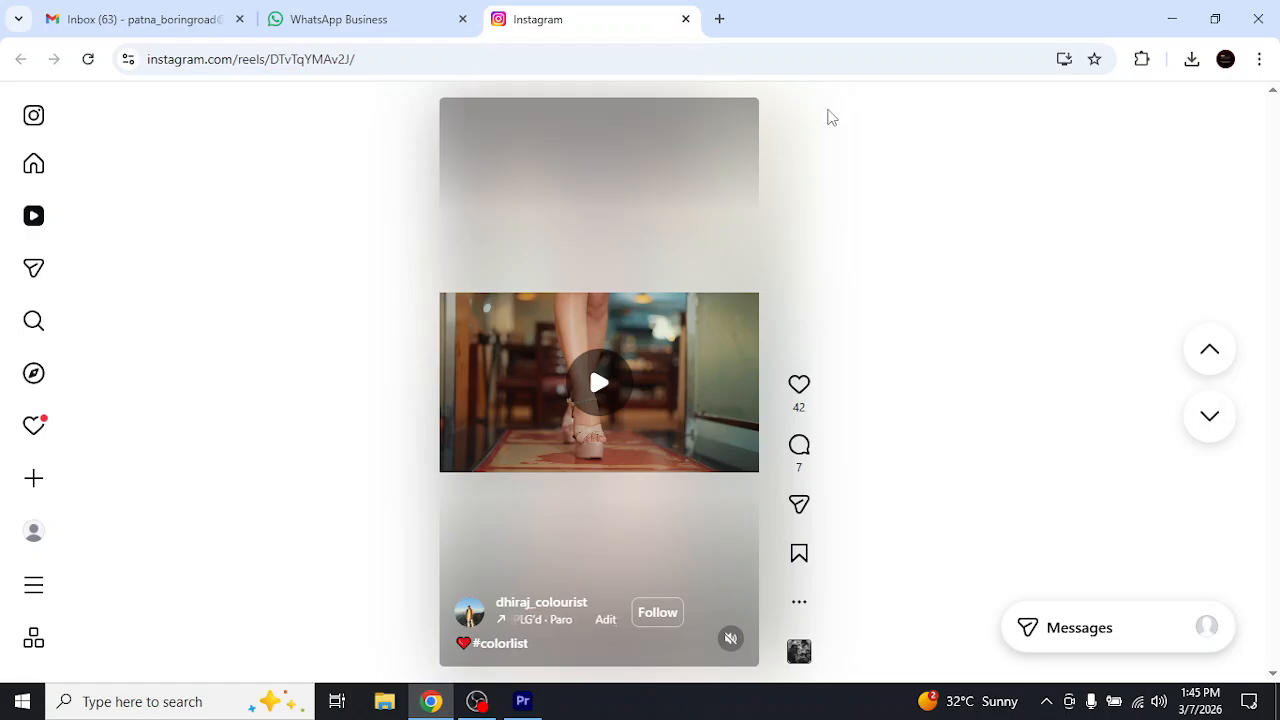
left_click(686, 19)
Open the YouTube link sent on 19/1/2026 in the chat and close the video's browser tab
scroll(1046, 434, "up", 2)
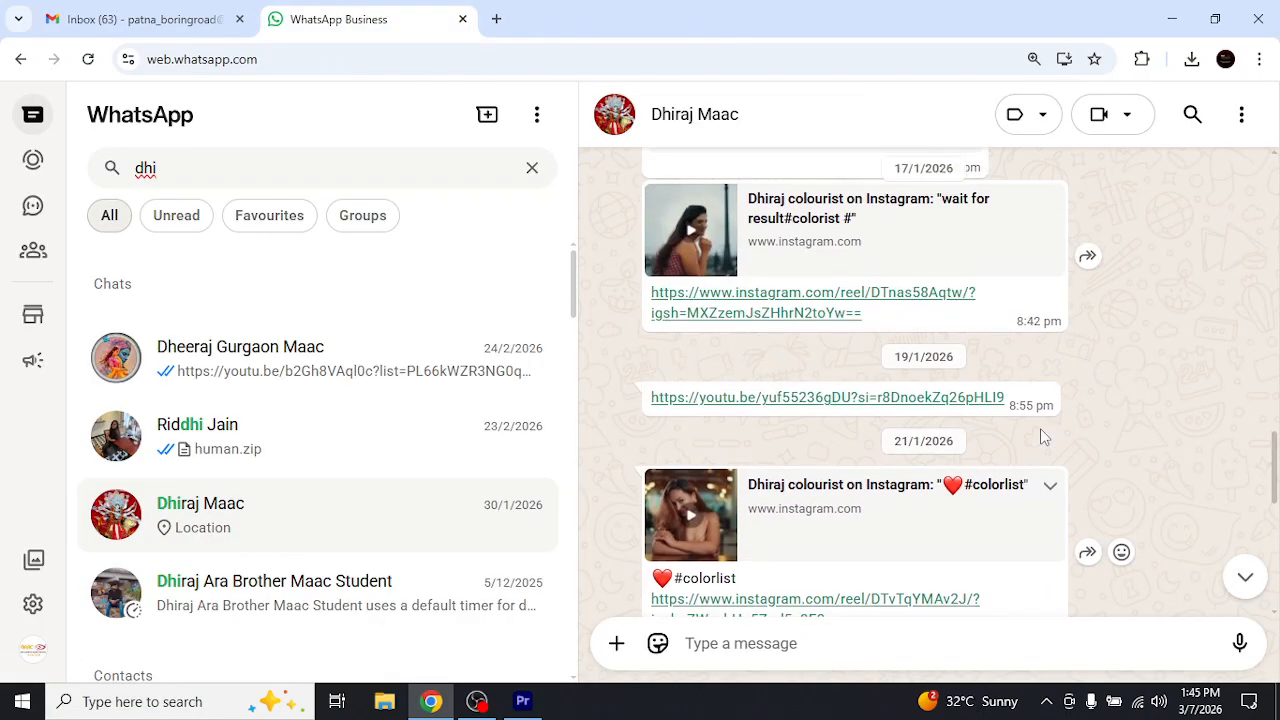
left_click(879, 400)
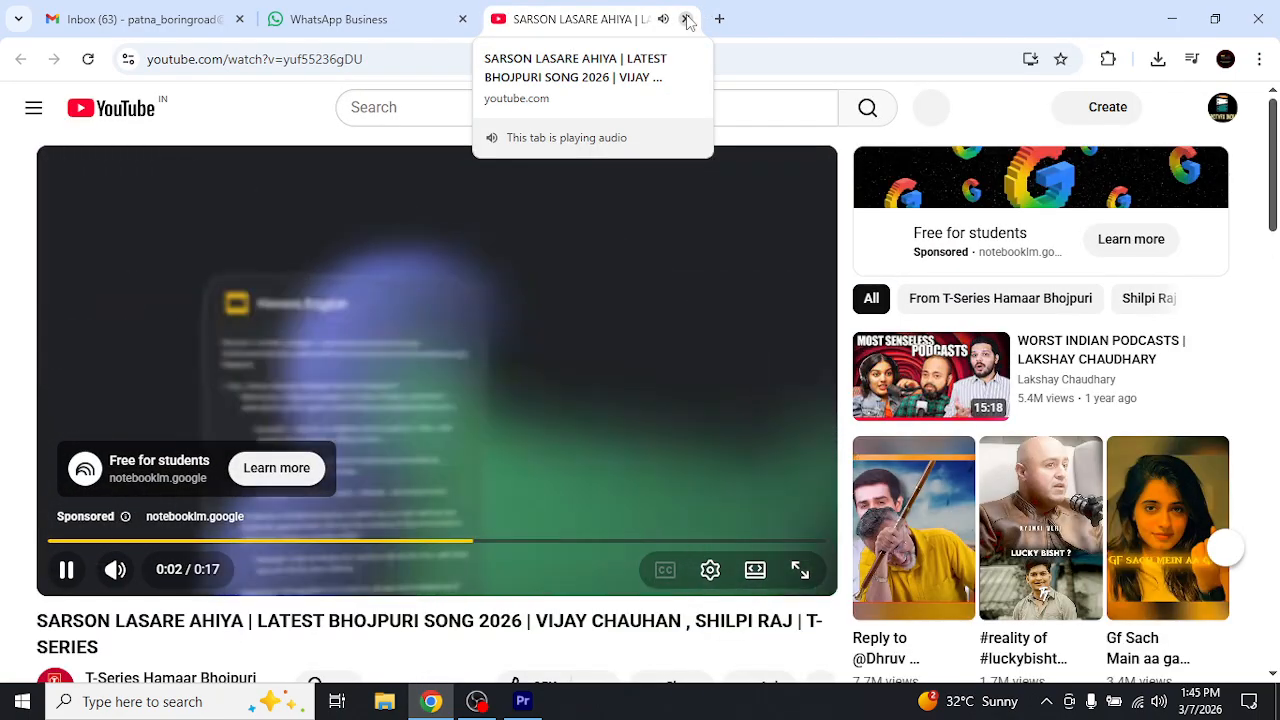
left_click(686, 19)
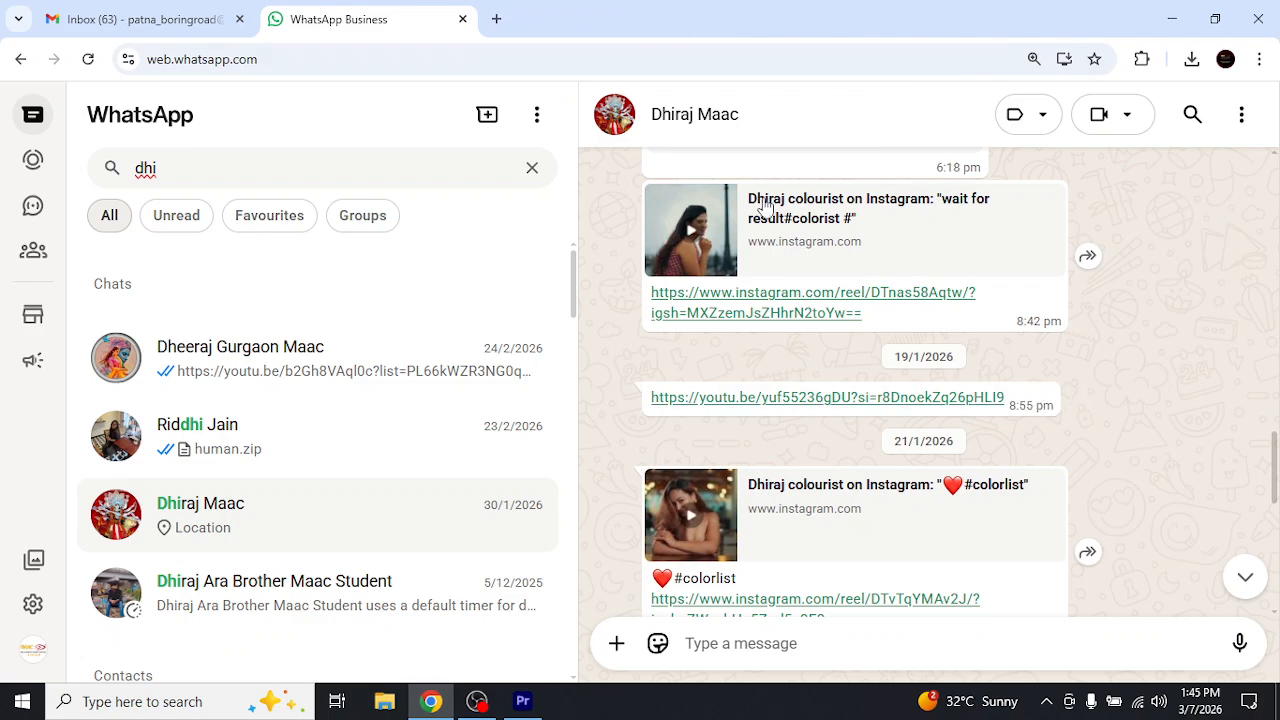
Open the Instagram reel captioned "wait for result#colorist #" from the chat, pausing and resuming its playback
scroll(852, 362, "up", 3)
scroll(850, 366, "down", 2)
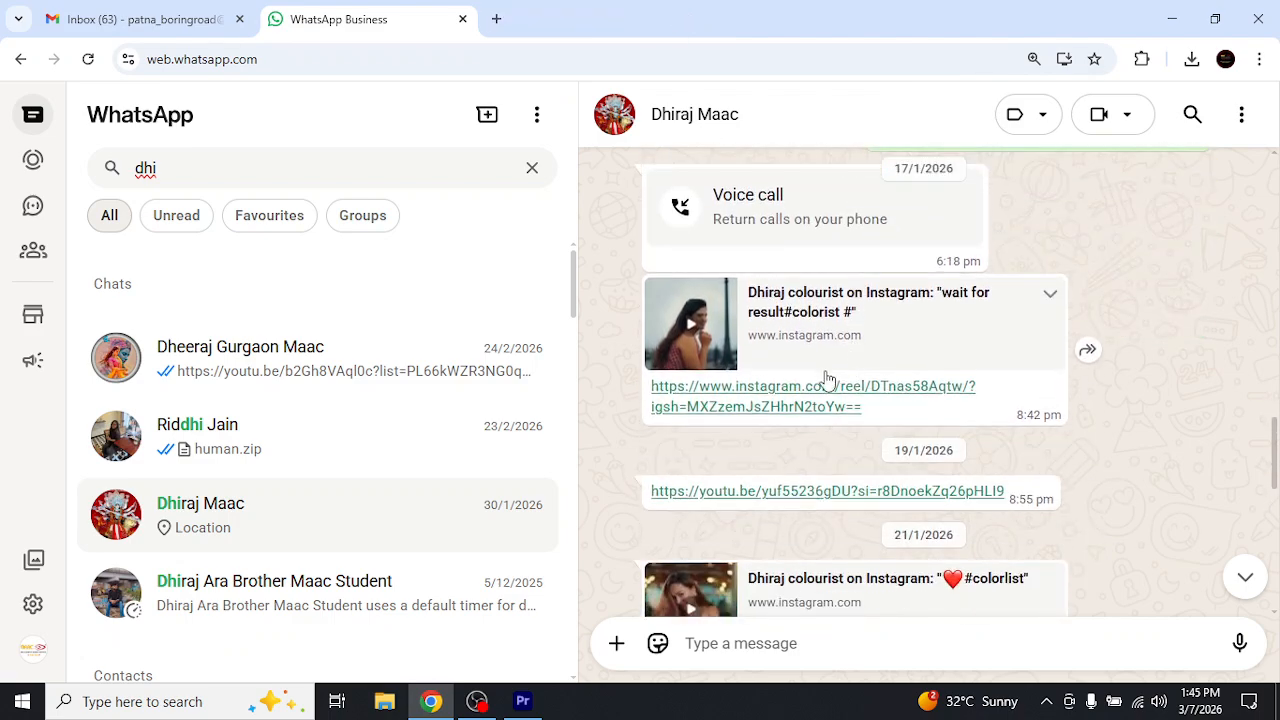
left_click(772, 407)
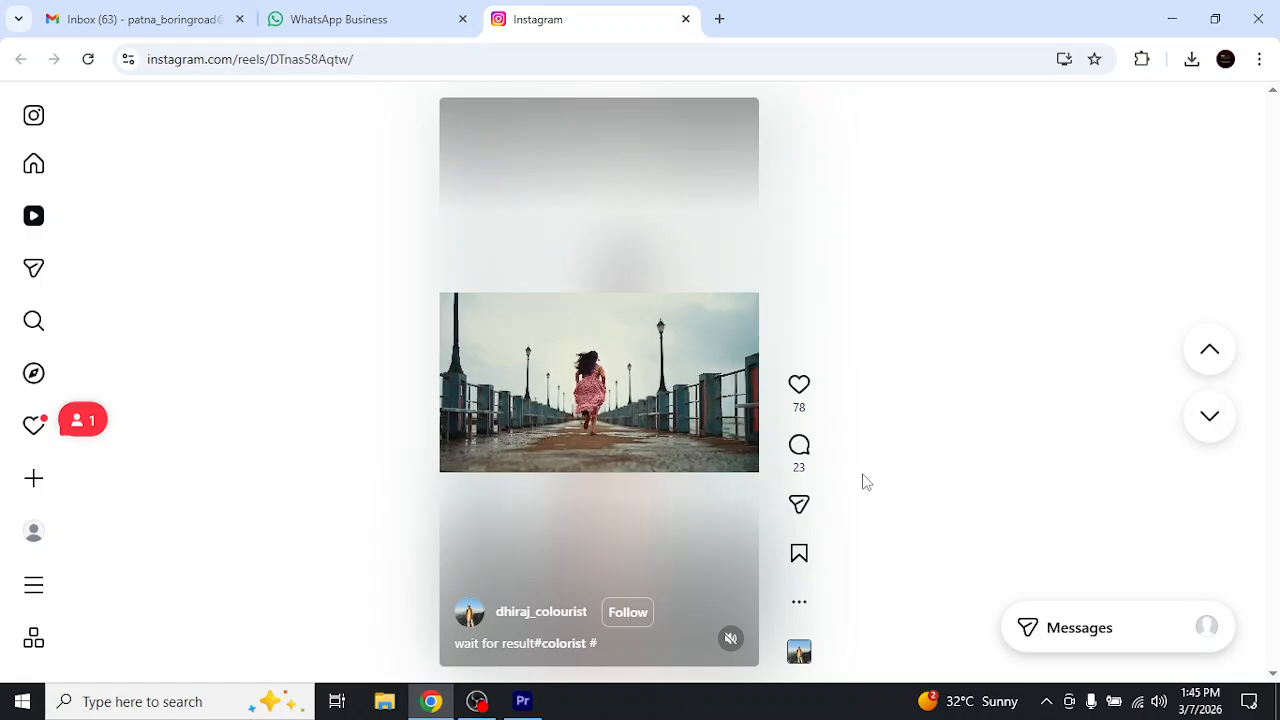
left_click(658, 411)
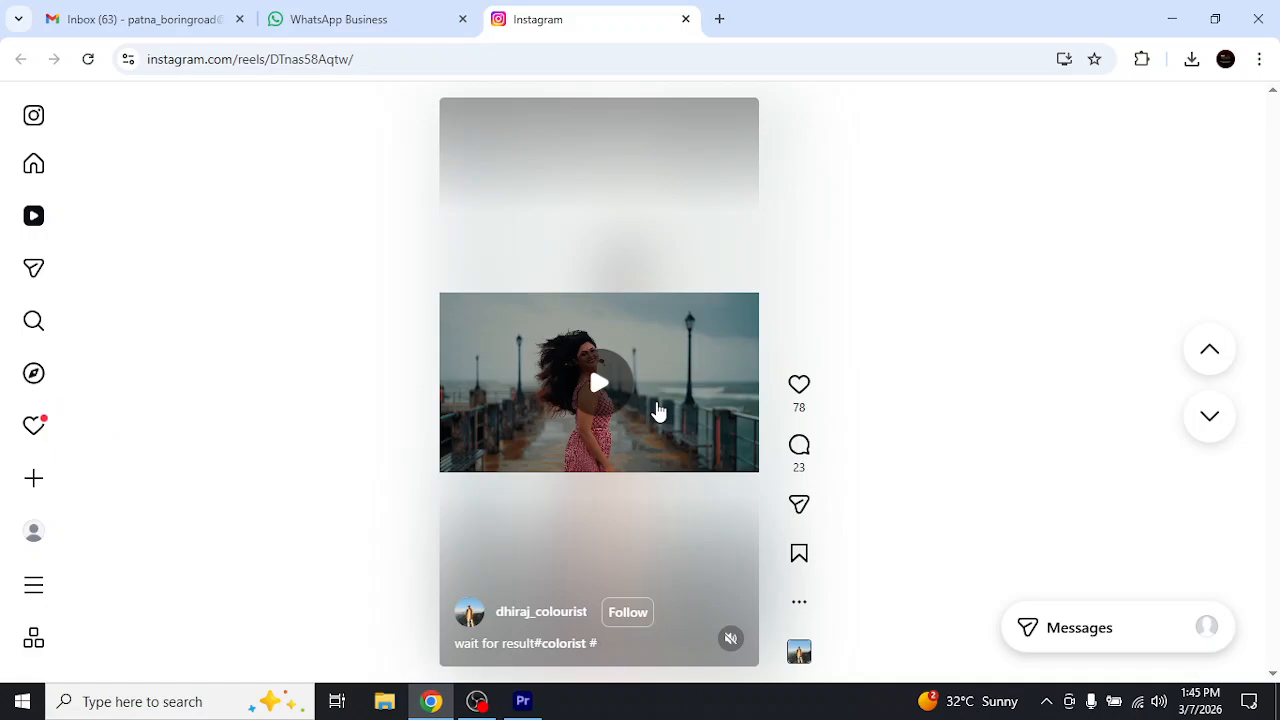
left_click(658, 411)
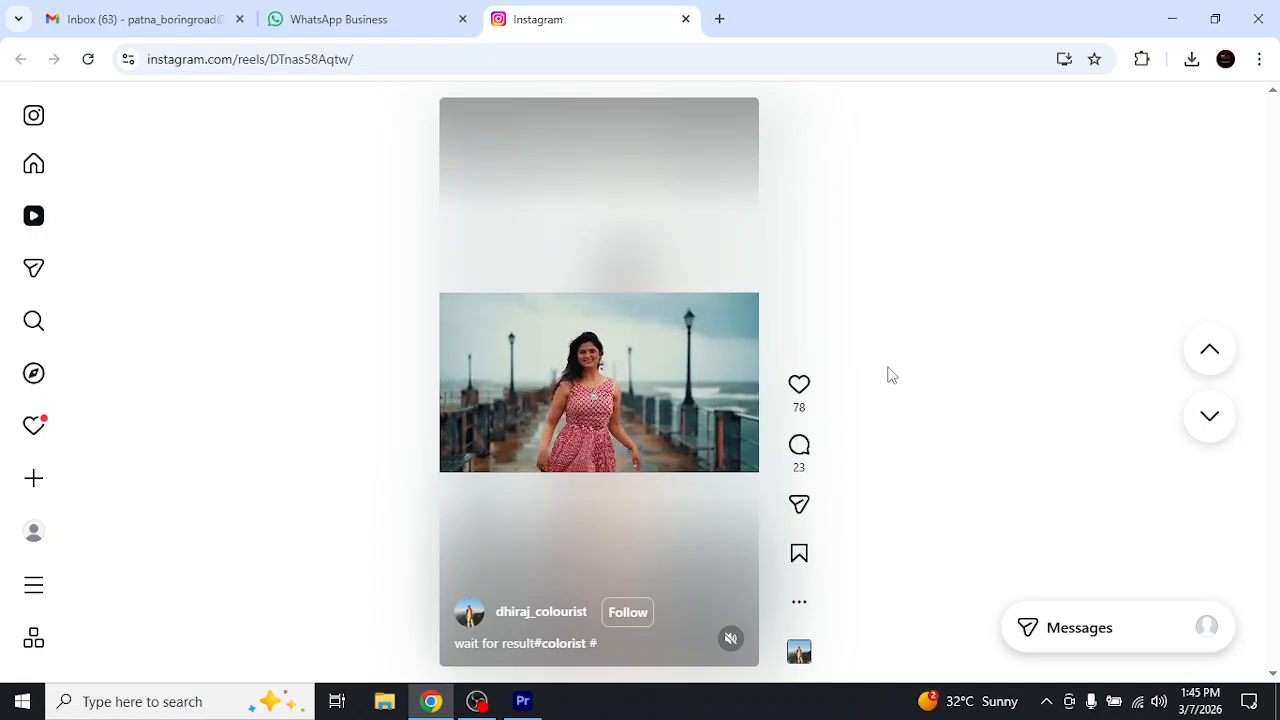